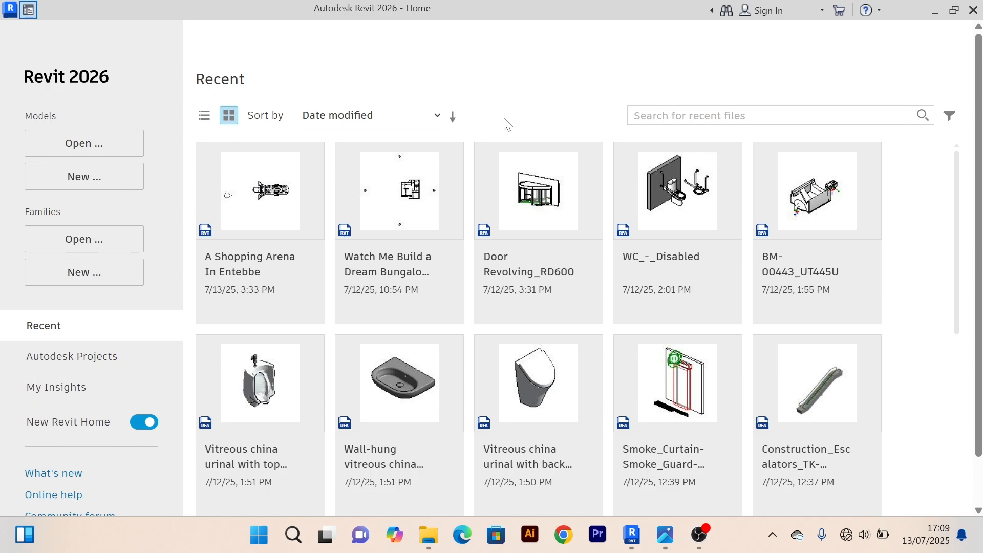
Step: Start a new project and review the built-in template choices in the New Project dialog
scroll(86, 100, down, 2)
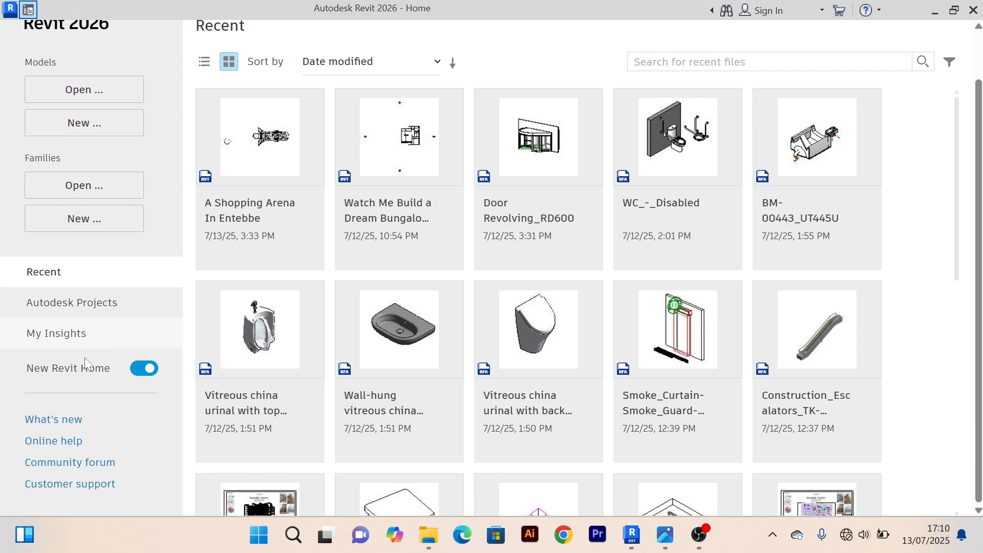
scroll(53, 417, up, 2)
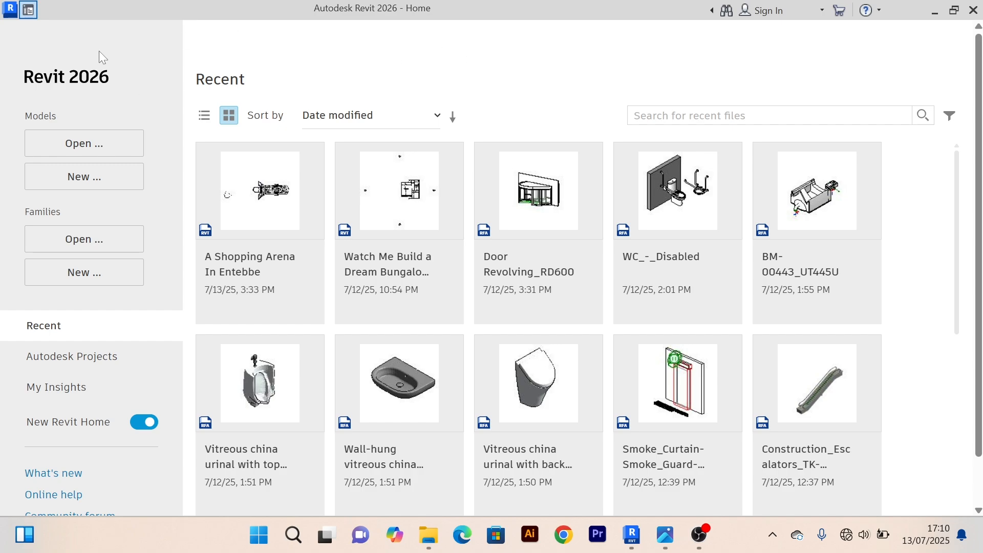
click(88, 177)
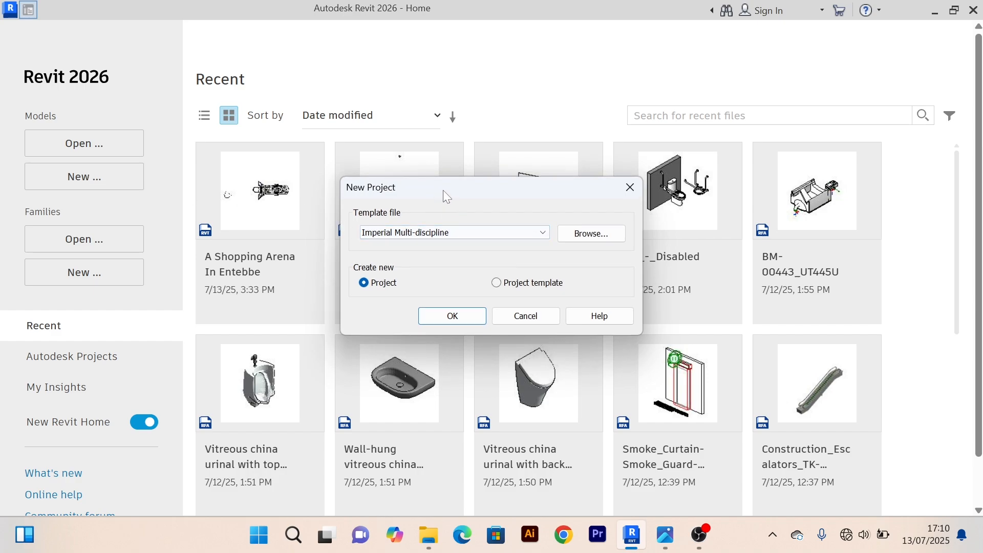
drag(443, 190, 387, 160)
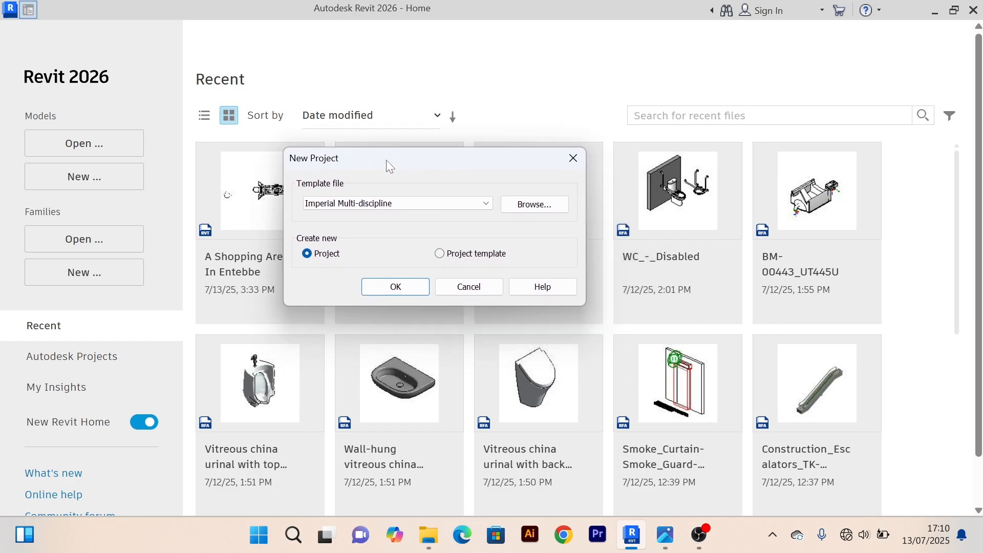
click(486, 203)
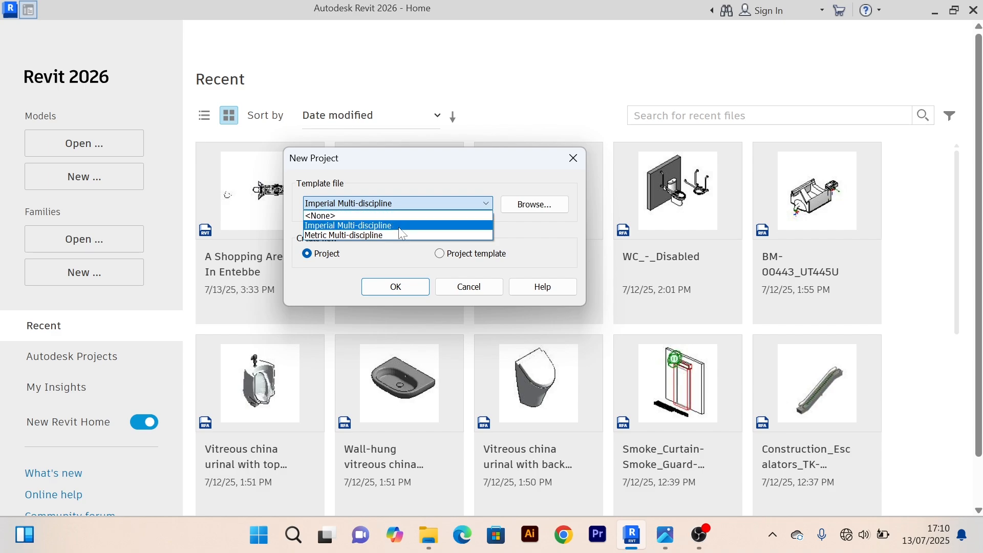
click(378, 258)
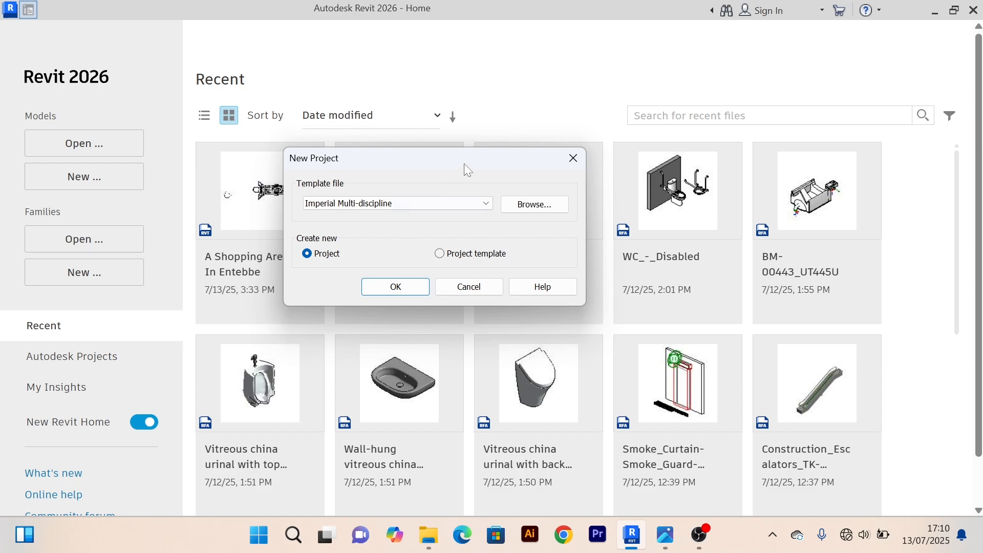
drag(464, 164, 413, 151)
click(434, 191)
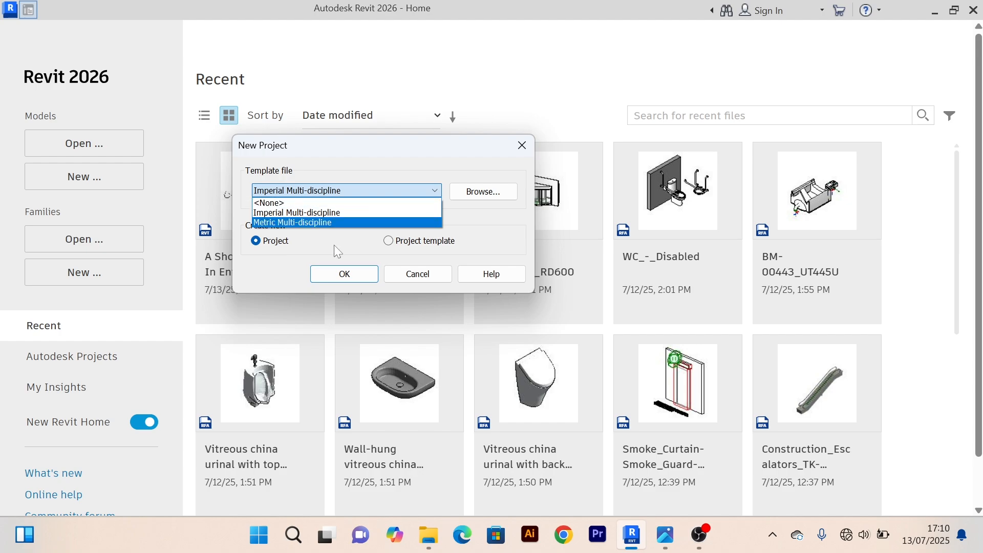
click(333, 244)
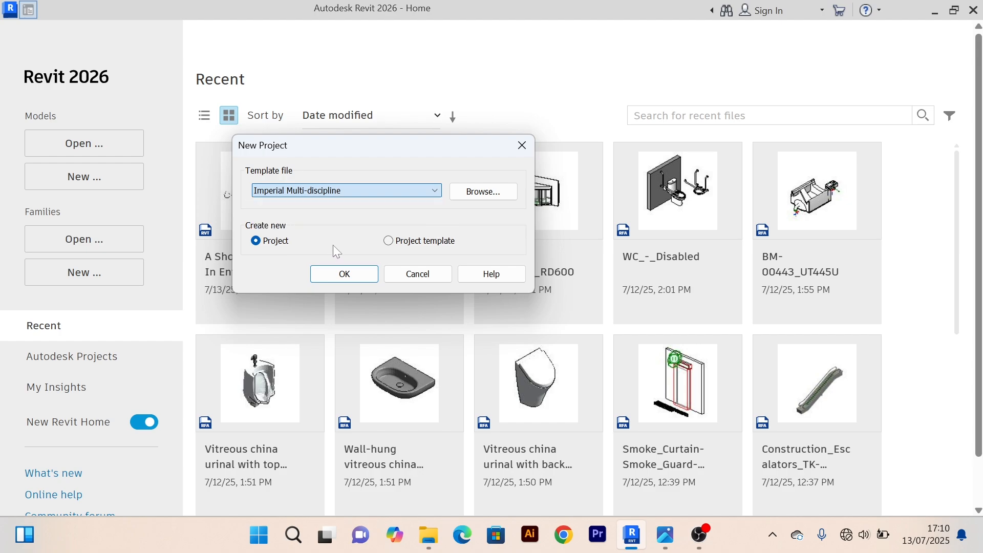
Step: Load DefaultMetric.rte from the English templates folder as the new project's template file
click(482, 196)
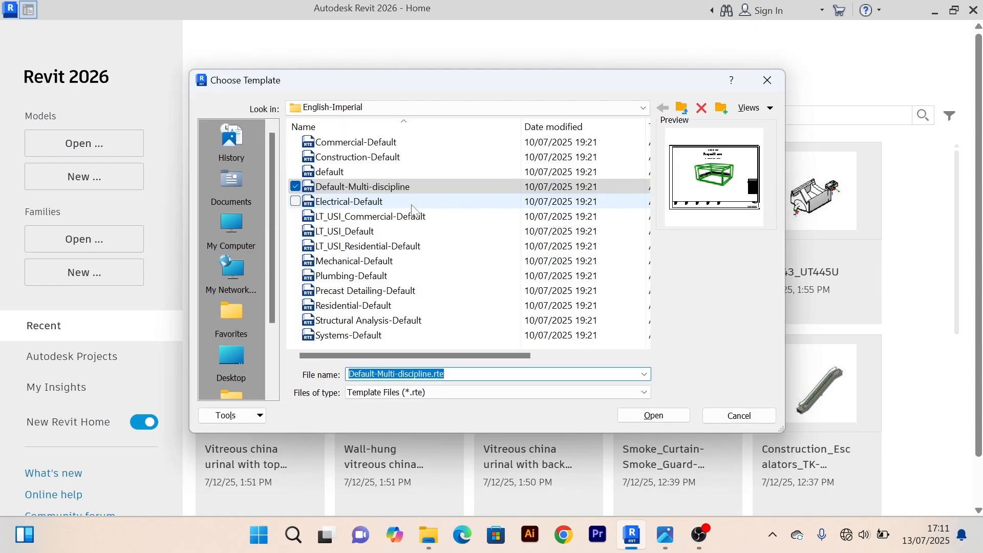
click(683, 110)
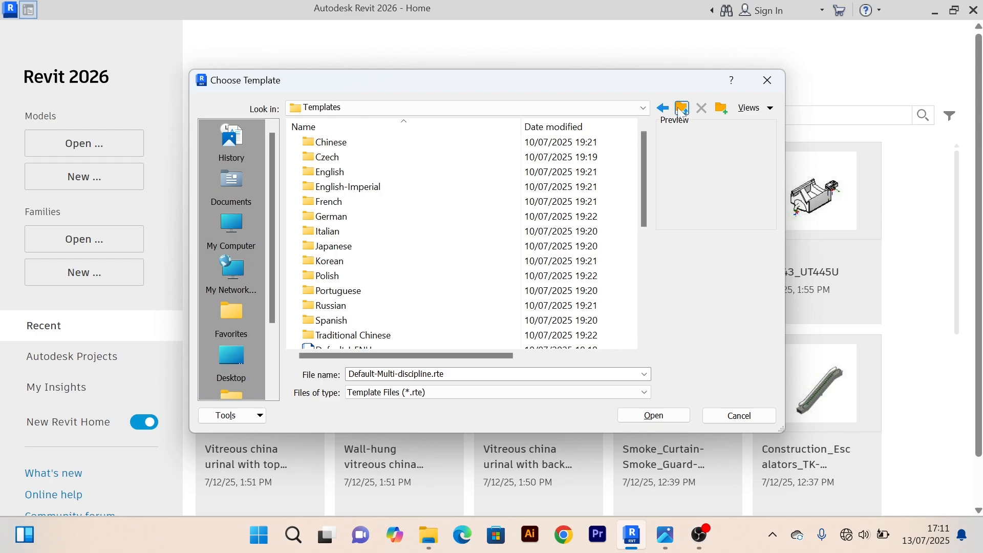
click(345, 173)
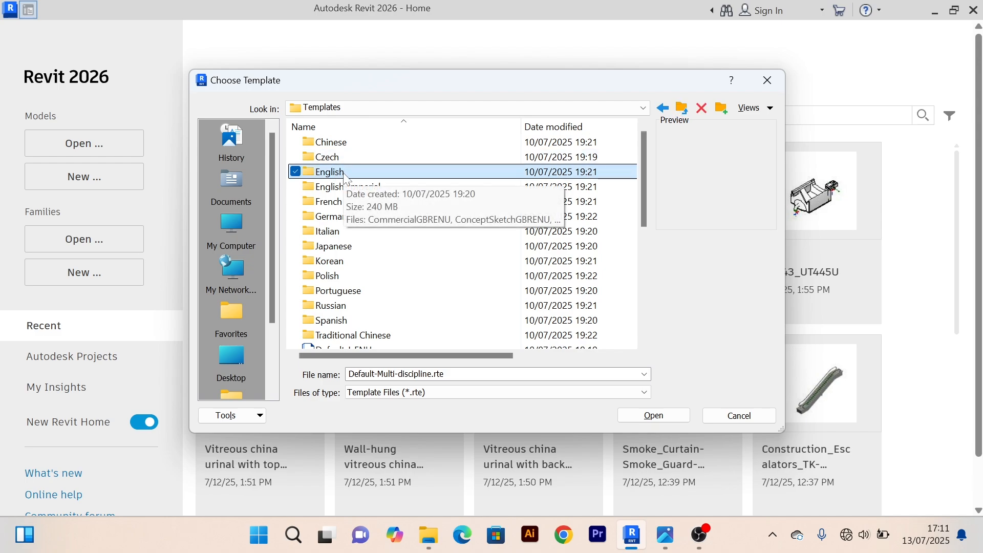
click(670, 413)
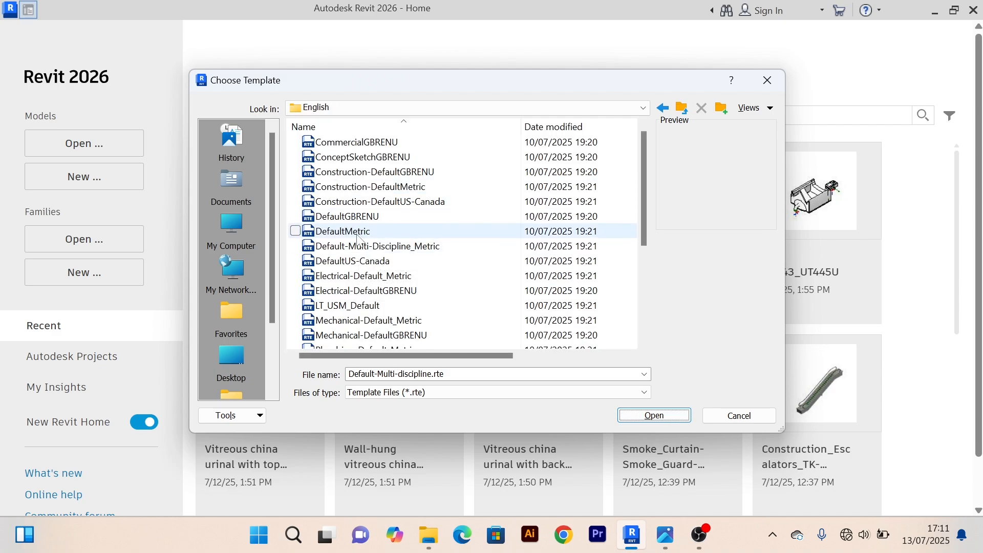
click(344, 234)
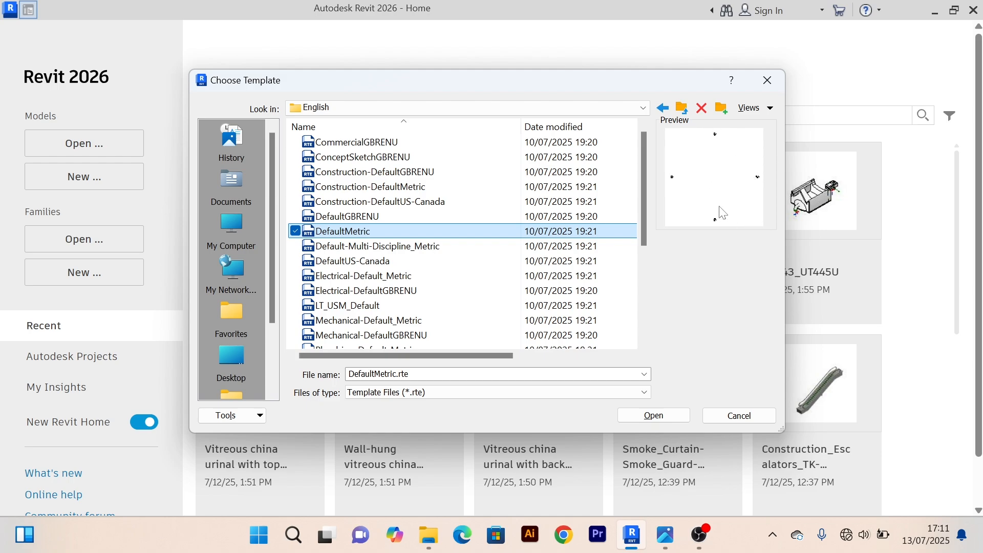
click(660, 414)
Step: Check the available template choices, keep DefaultMetric.rte selected, and create the new project
click(263, 191)
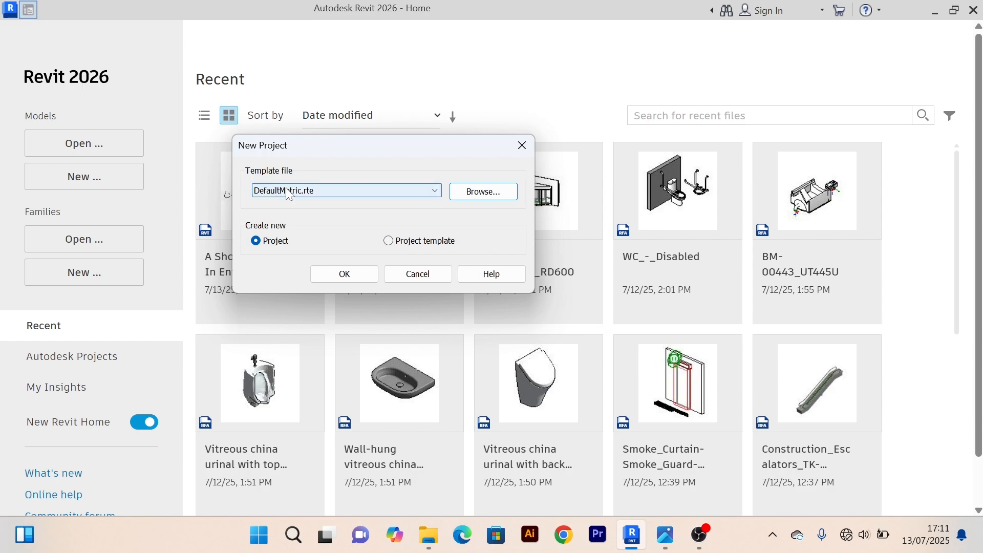
click(361, 191)
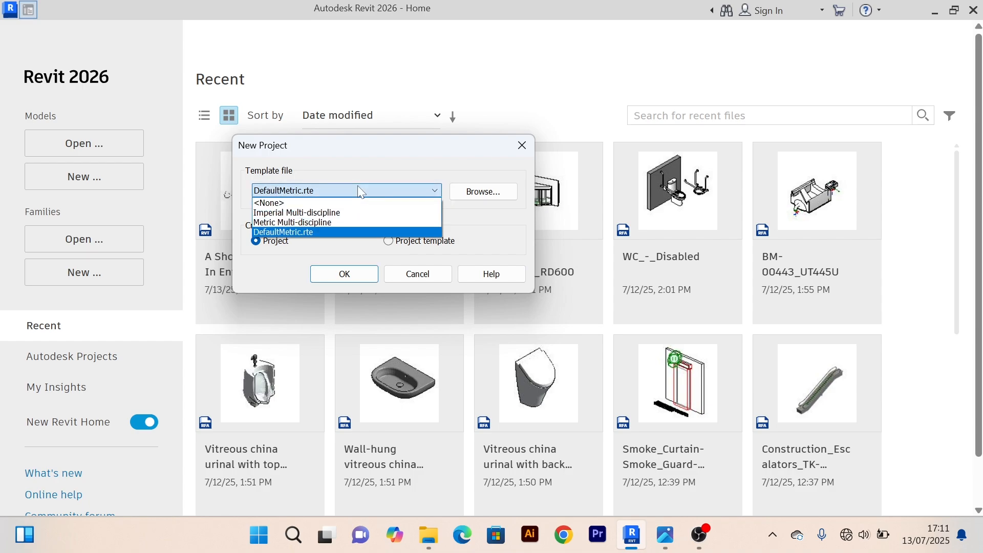
click(339, 233)
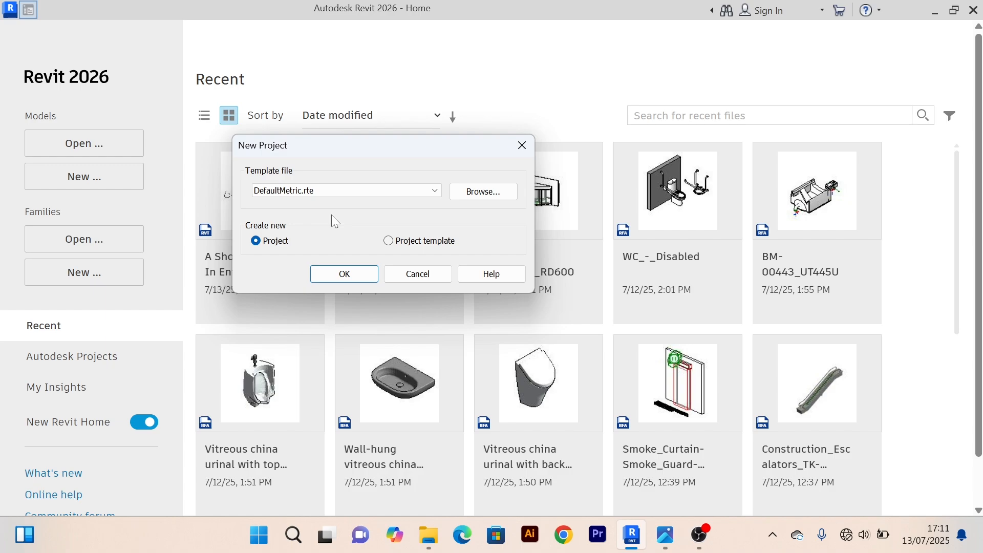
click(434, 191)
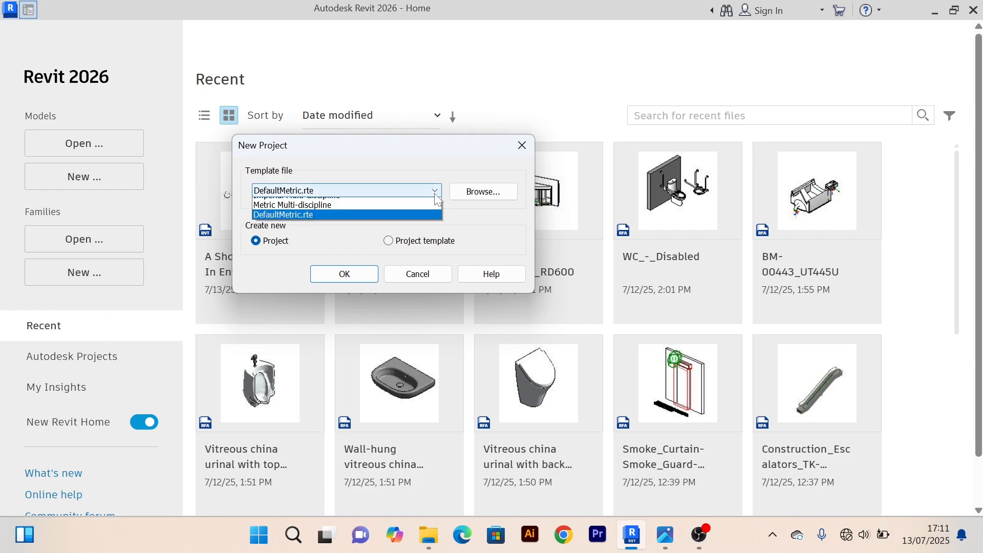
click(325, 248)
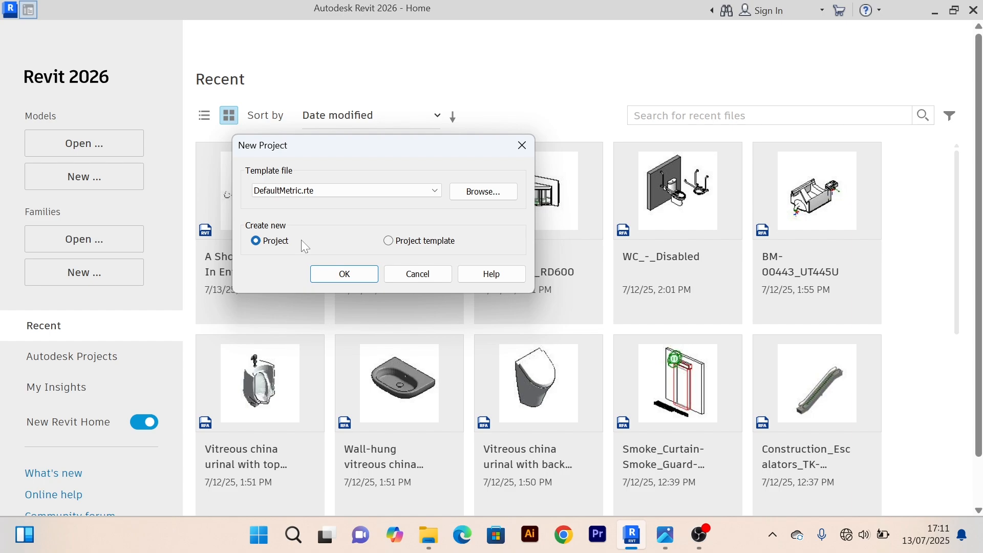
click(345, 274)
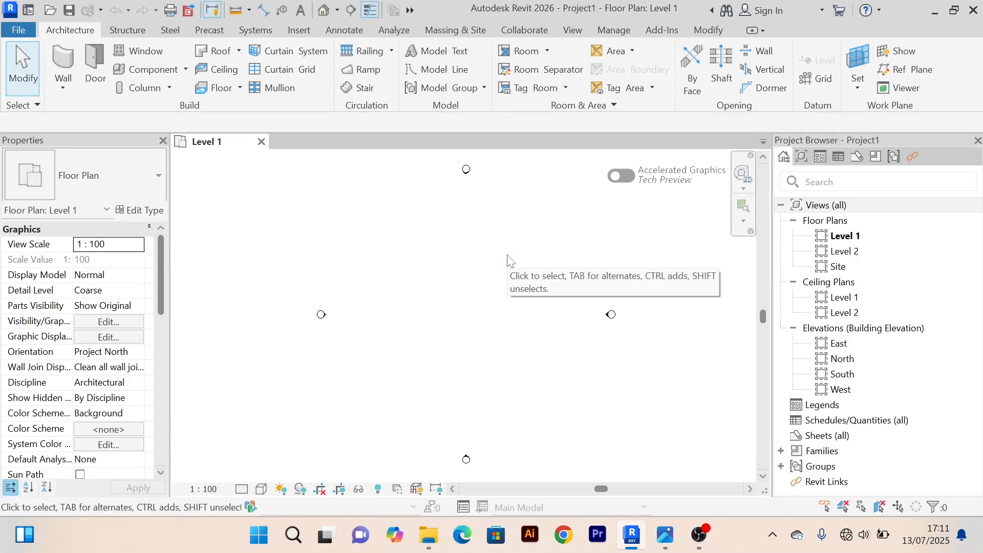
Step: Dock the Project Browser beneath the Properties palette
scroll(488, 265, down, 3)
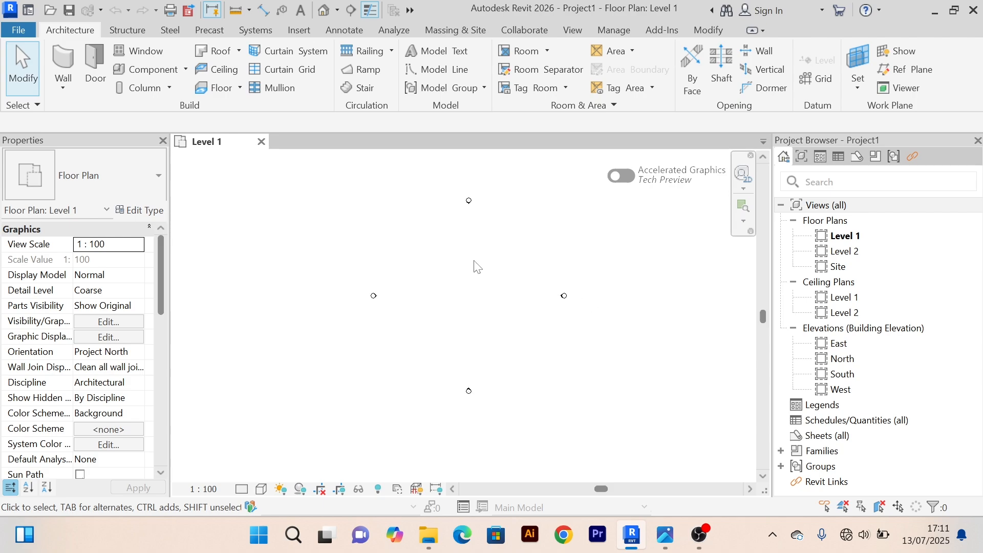
mouse_move(474, 263)
middle_down()
mouse_move(432, 245)
mouse_move(437, 286)
middle_up()
scroll(425, 250, up, 3)
scroll(426, 251, down, 2)
drag(917, 137, 84, 492)
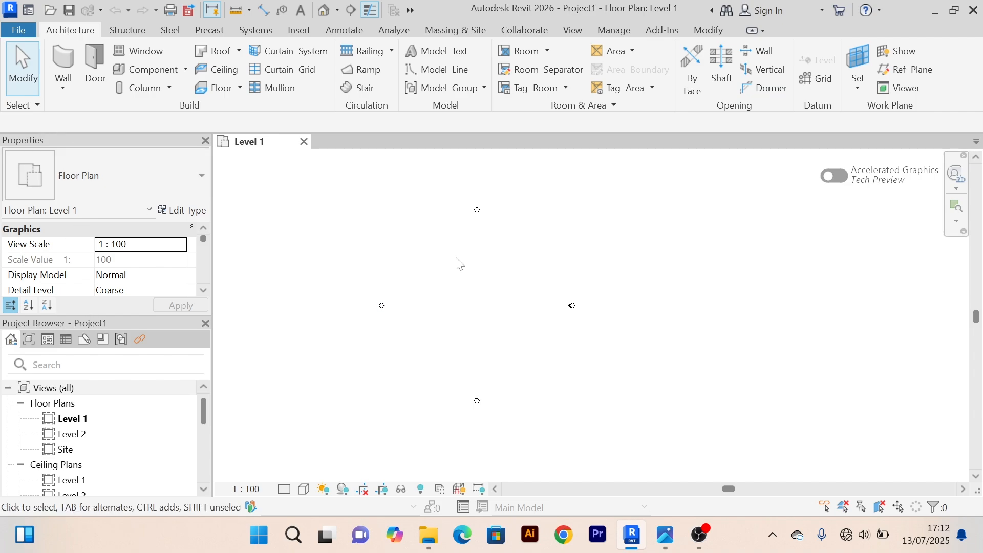
Step: Dock the Project Browser back on the side of the drawing area opposite the Properties palette
scroll(476, 284, down, 1)
middle_drag(477, 285, 447, 286)
mouse_move(64, 324)
mouse_down()
mouse_move(87, 341)
mouse_move(979, 333)
mouse_up()
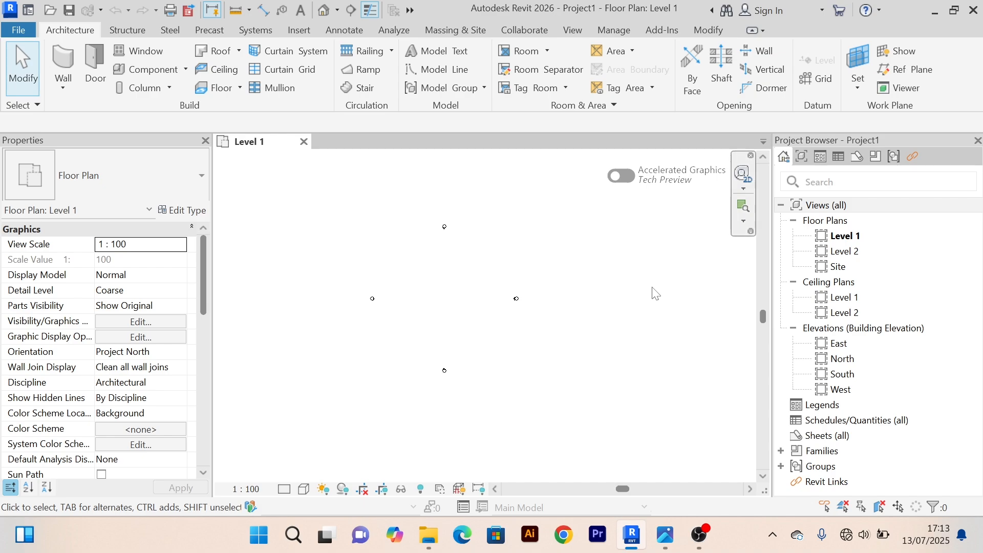
Step: Hide the Project Browser and look through the Level 1 floor plan's properties
right_click(643, 264)
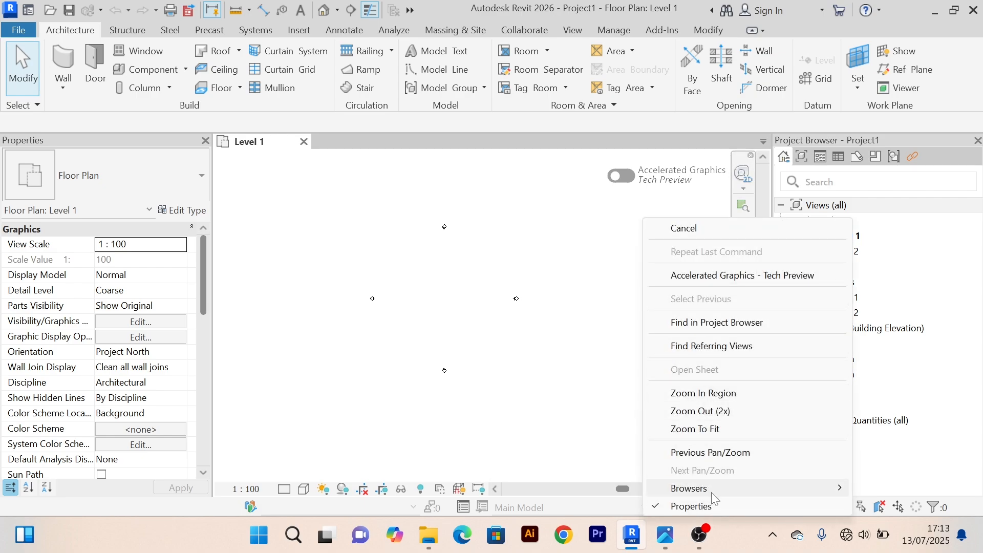
mouse_move(711, 490)
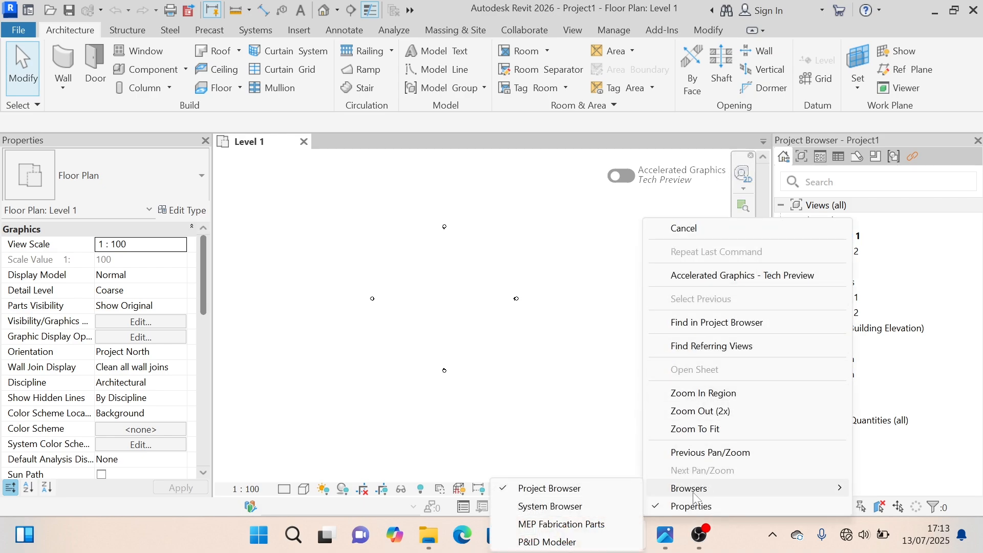
click(558, 491)
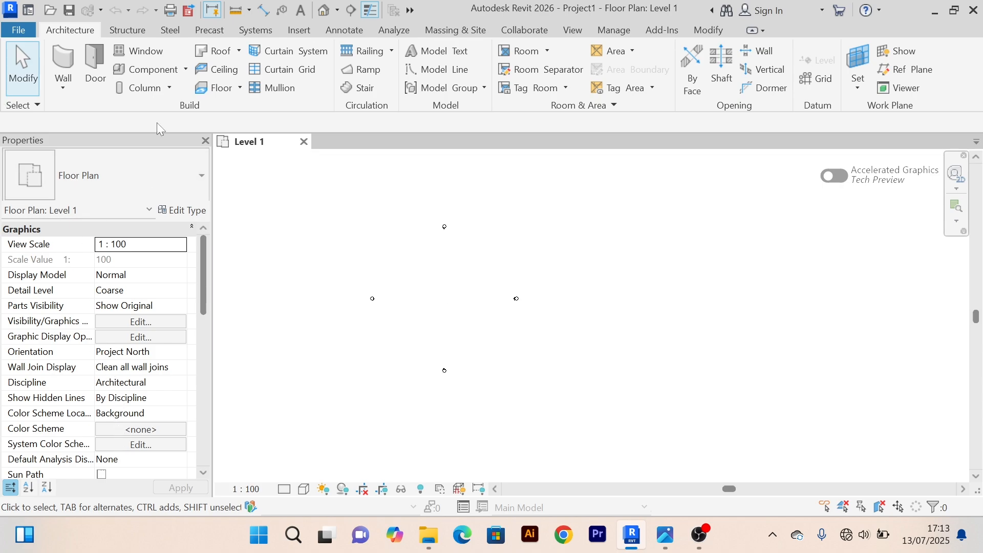
scroll(138, 358, down, 10)
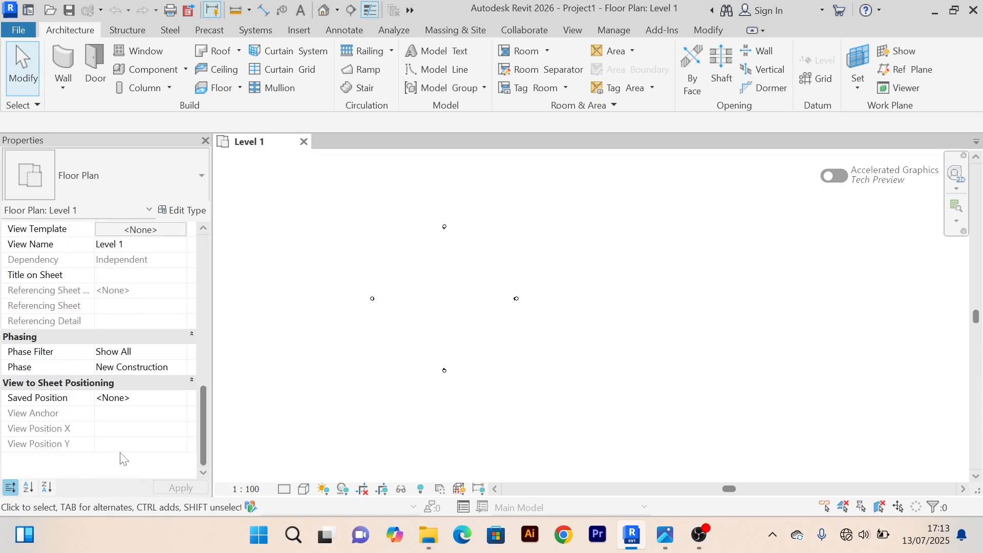
scroll(121, 450, up, 10)
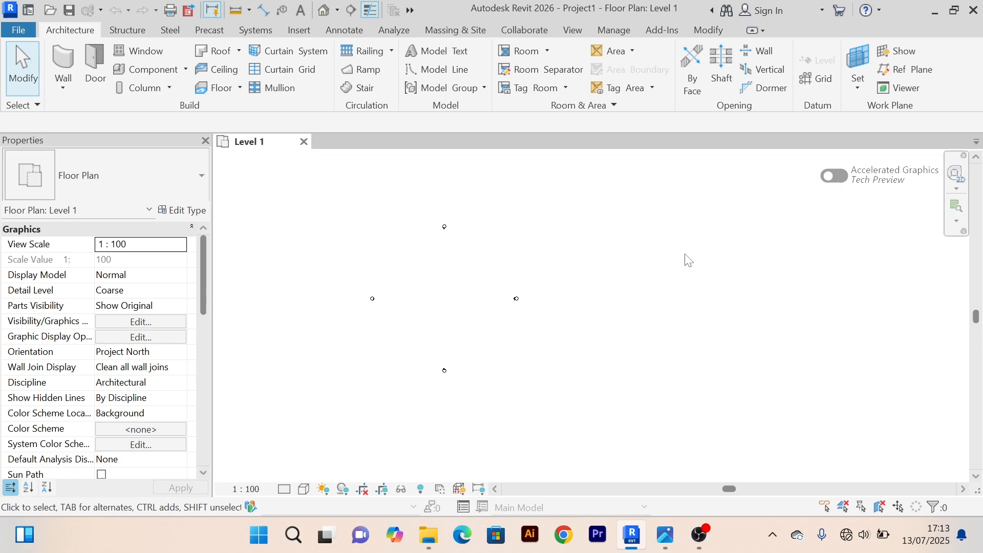
Step: Display the hidden Project Browser again
right_click(713, 230)
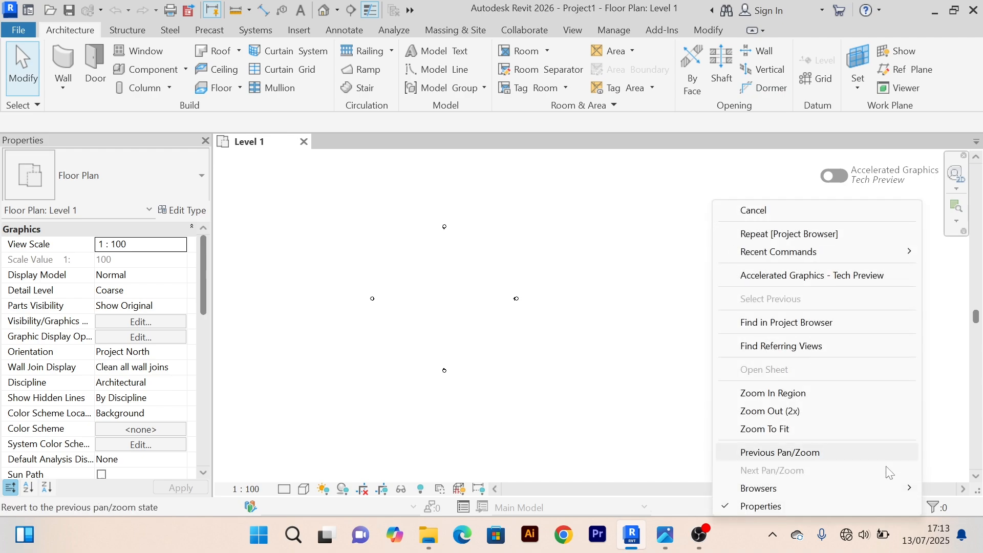
mouse_move(797, 492)
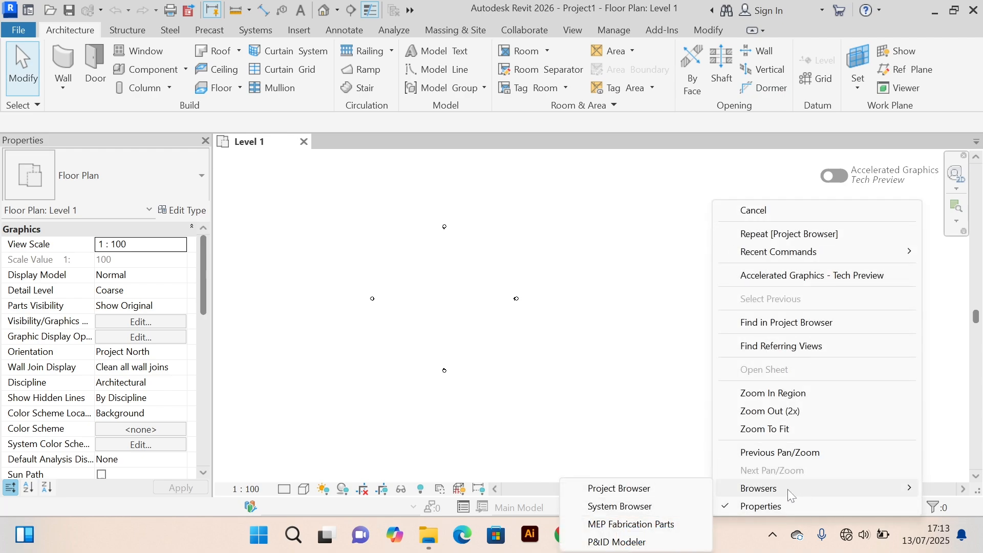
click(606, 491)
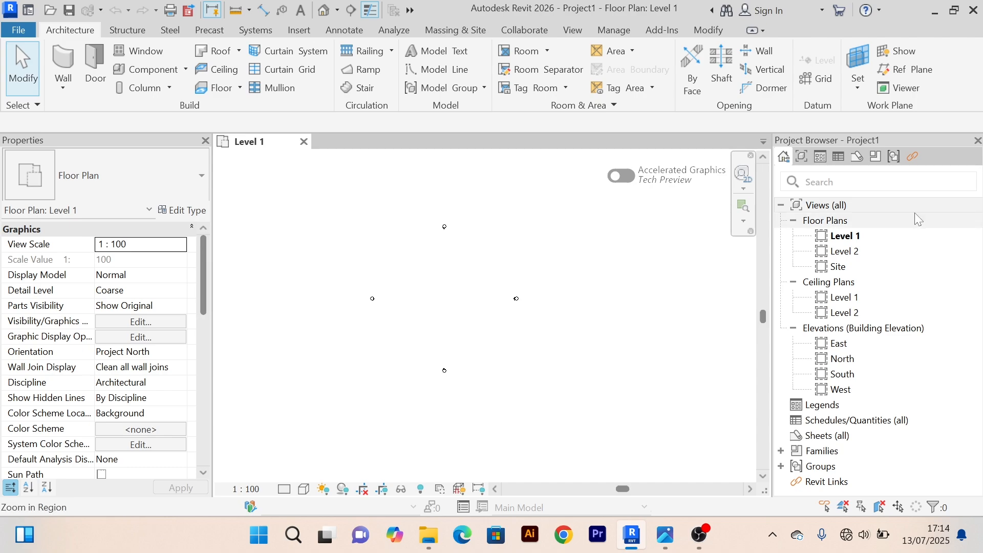
Step: Collapse the Floor Plans, Ceiling Plans and Elevations (Building Elevation) groups in the Project Browser
click(794, 221)
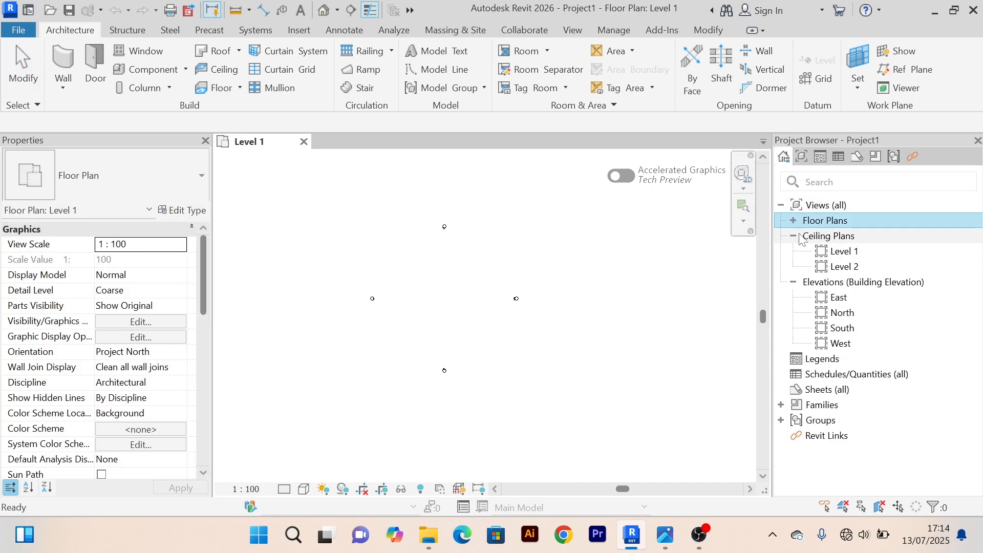
click(794, 236)
click(794, 251)
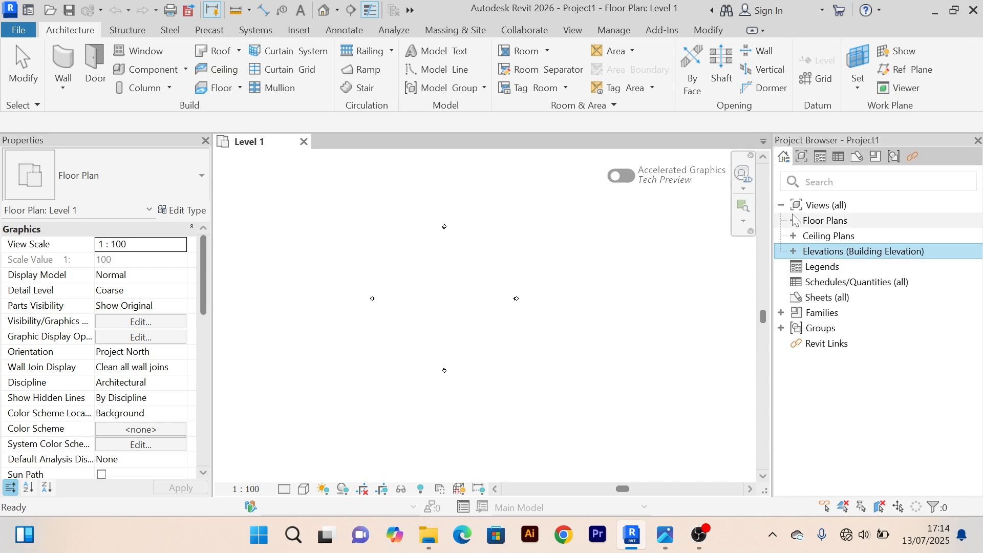
Step: Collapse and reopen the Views (all) branch and expand its Elevations (Building Elevation) group
click(782, 205)
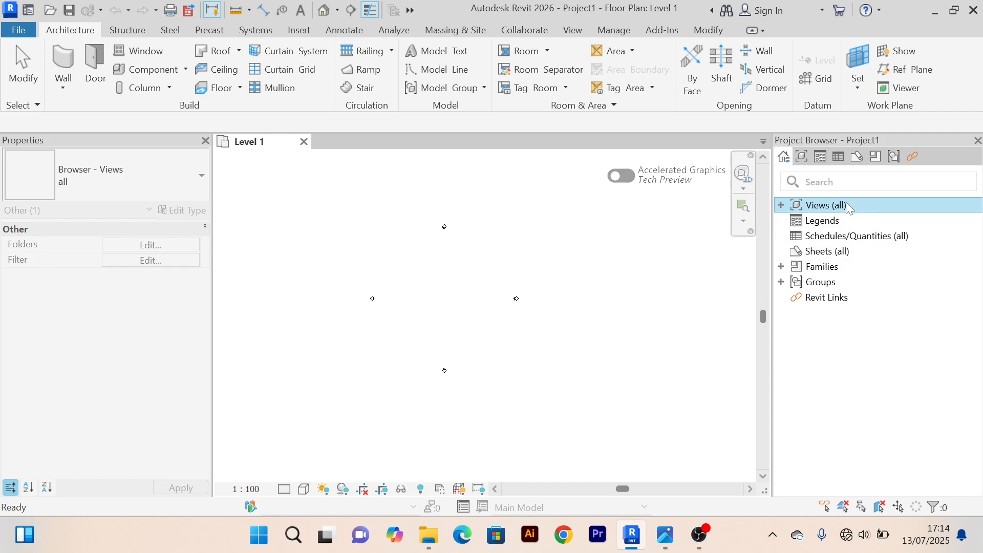
click(781, 205)
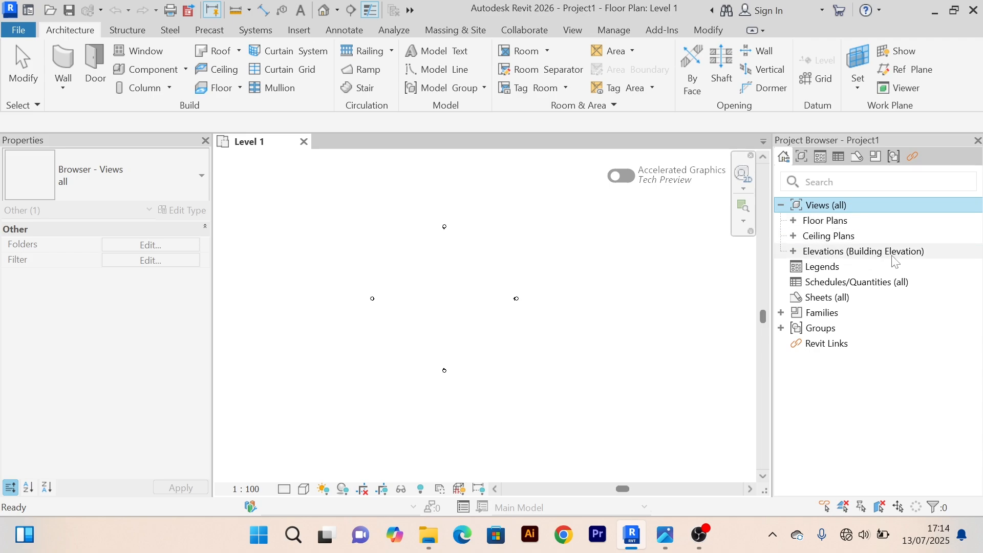
click(793, 251)
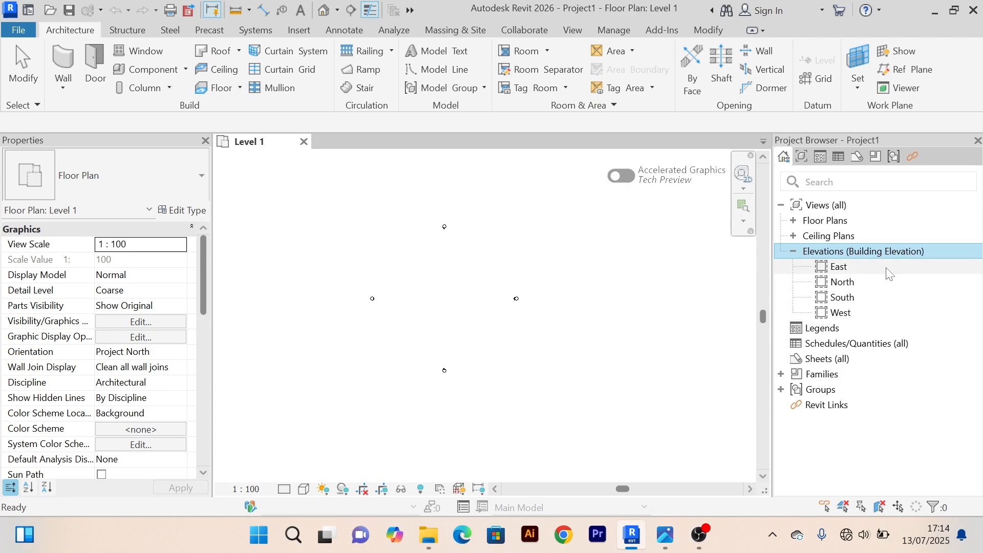
Step: Open the East elevation view and examine the Level 1 and Level 2 lines with their level heads
double_click(851, 270)
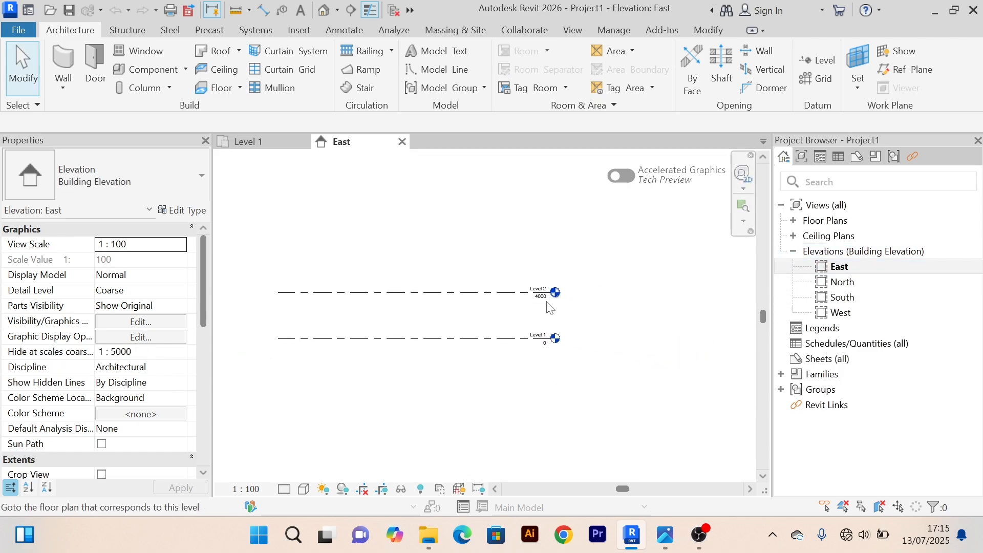
scroll(537, 329, up, 5)
scroll(555, 329, down, 3)
scroll(513, 388, up, 2)
scroll(511, 383, up, 3)
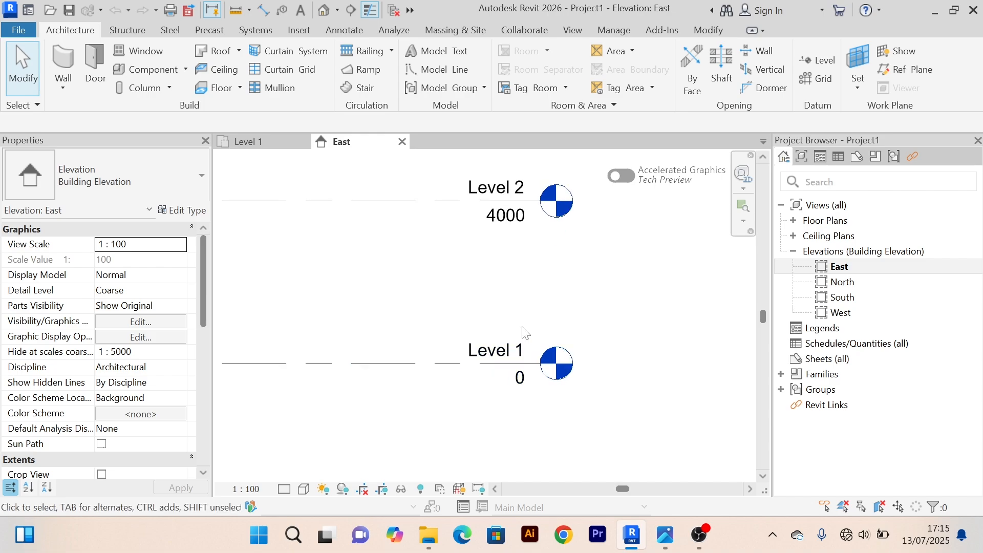
scroll(545, 312, down, 4)
middle_drag(545, 311, 593, 306)
scroll(589, 348, up, 4)
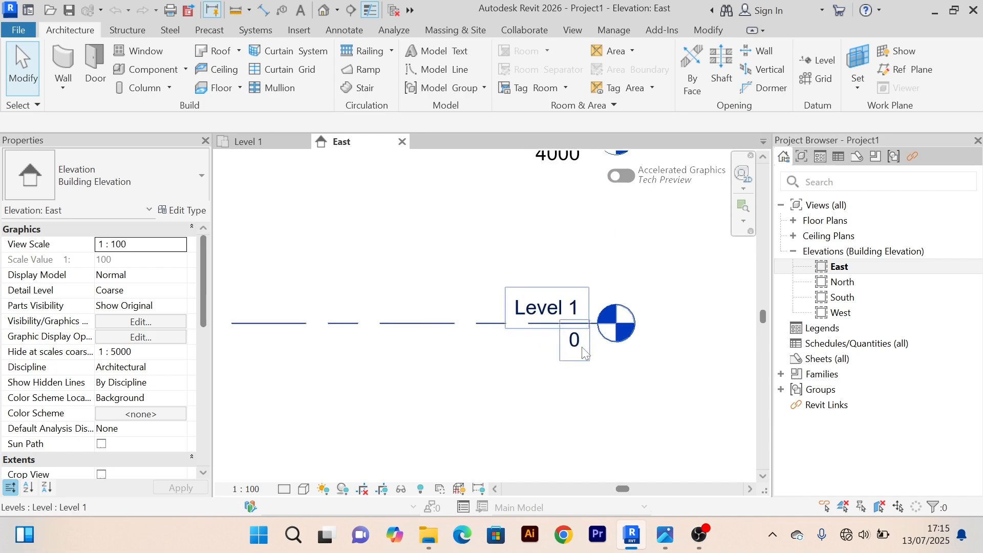
scroll(599, 333, down, 4)
scroll(592, 258, up, 3)
scroll(584, 328, down, 5)
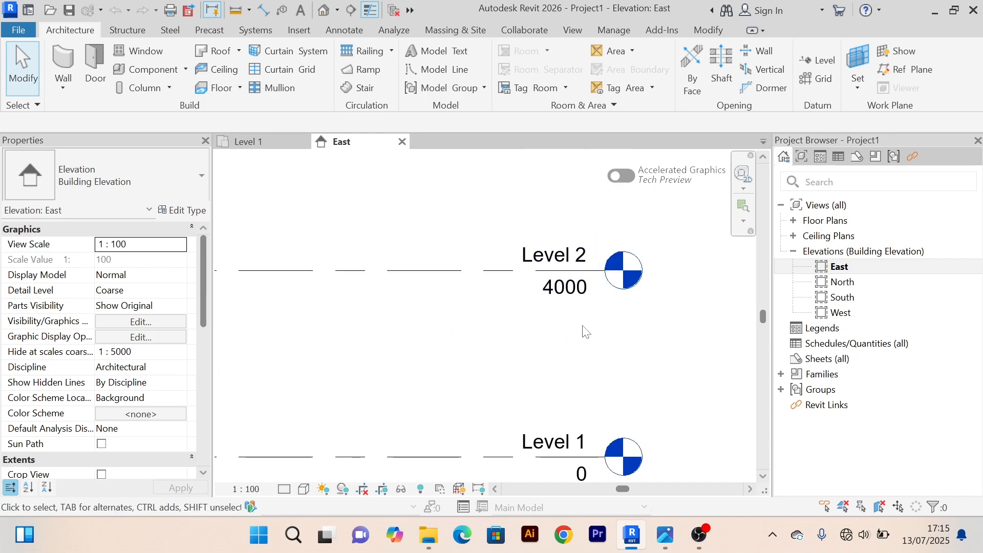
middle_drag(581, 325, 635, 301)
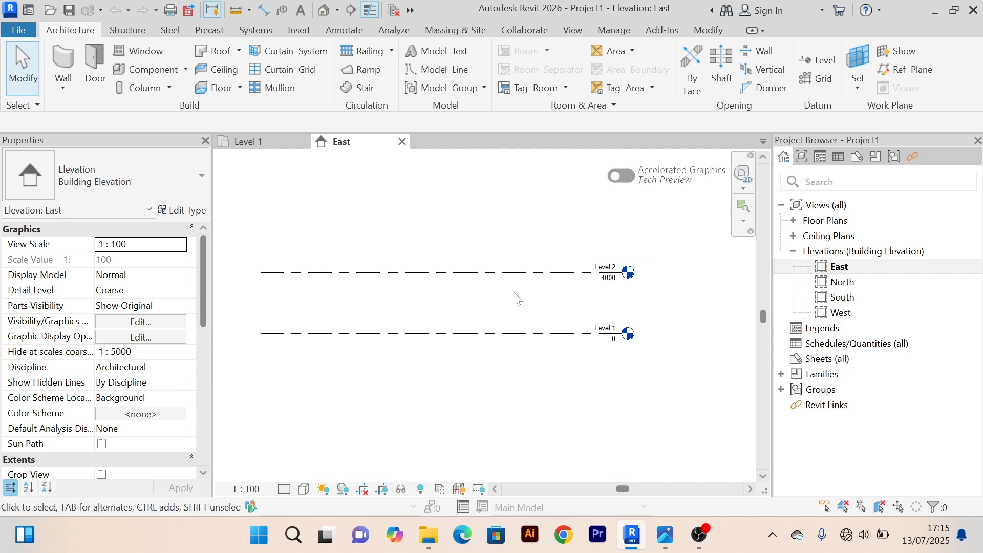
Step: Compare the names and elevation values of the two levels in the East elevation
scroll(563, 286, down, 2)
scroll(507, 273, up, 3)
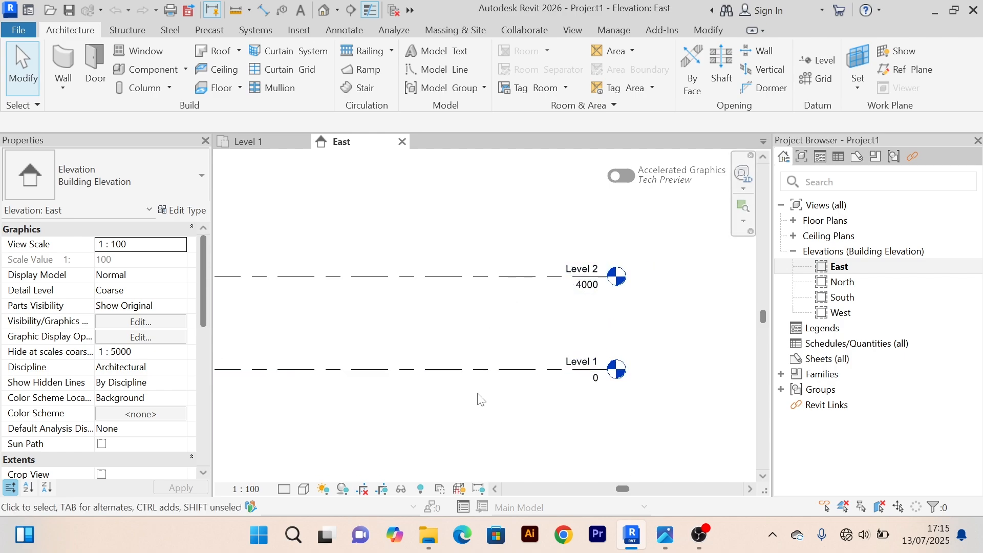
scroll(512, 314, down, 2)
scroll(588, 330, up, 3)
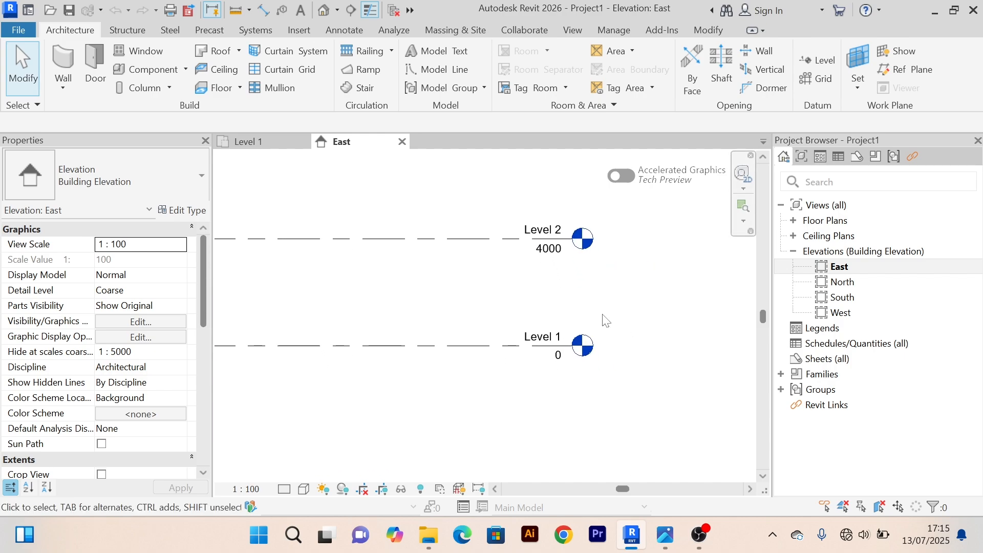
scroll(578, 389, up, 2)
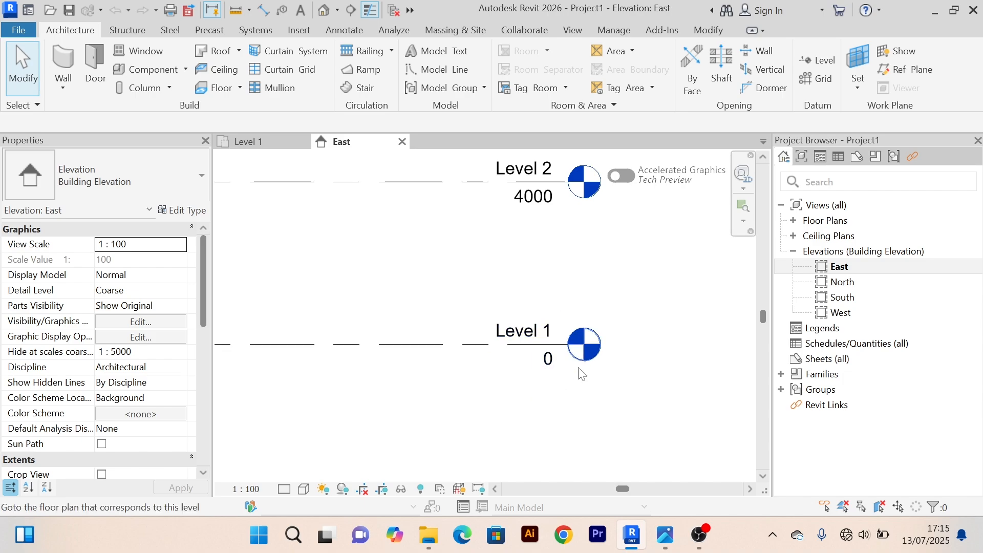
scroll(557, 356, down, 2)
scroll(558, 368, up, 2)
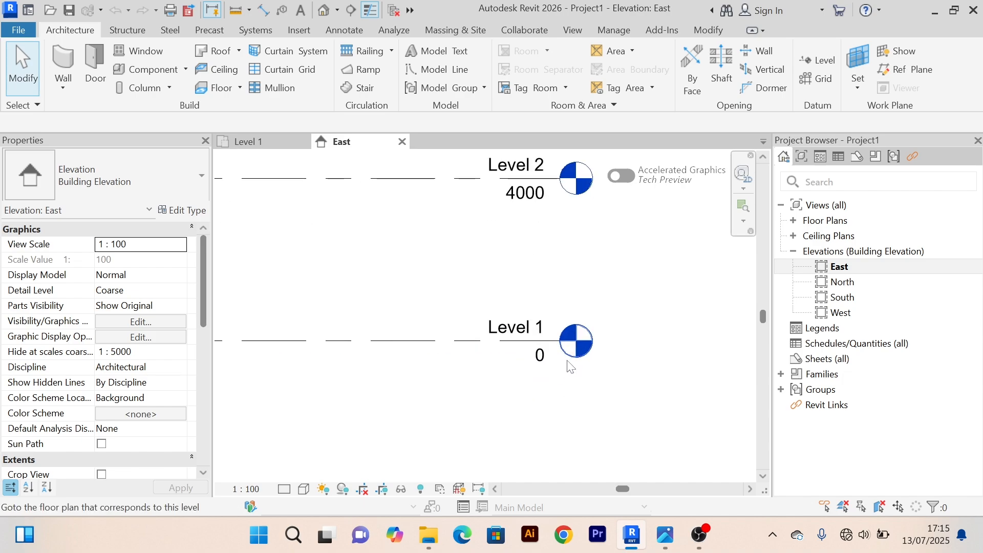
scroll(585, 314, down, 3)
scroll(573, 358, up, 2)
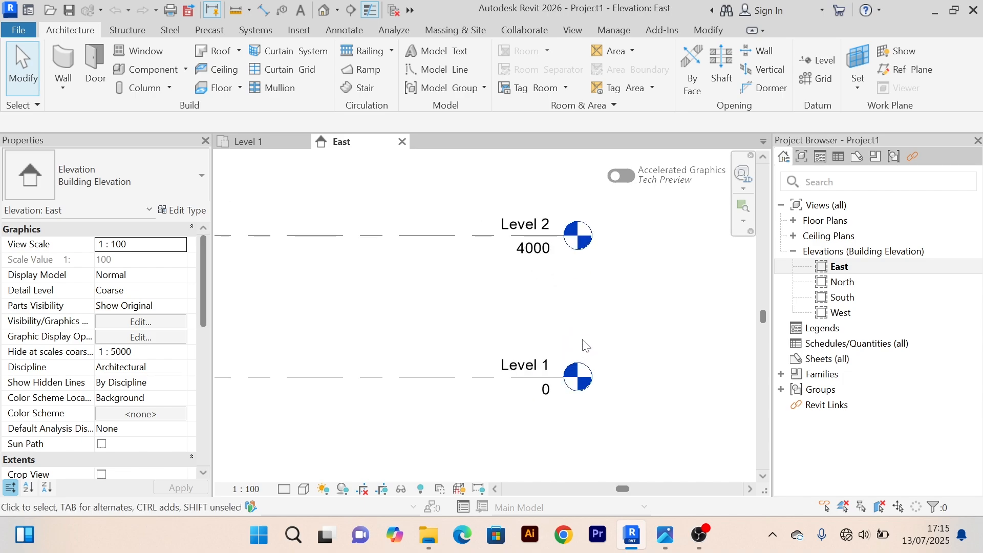
scroll(584, 345, down, 2)
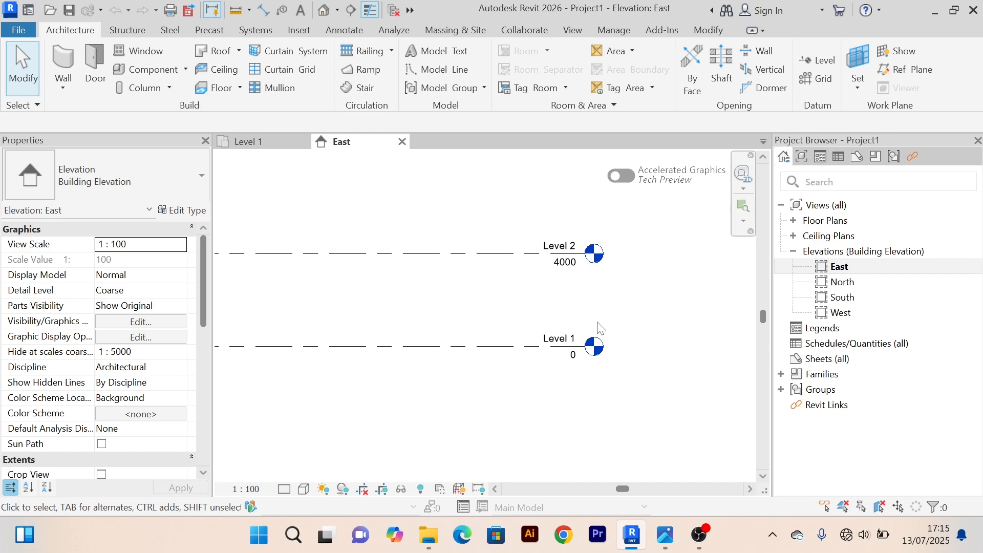
scroll(596, 302, up, 2)
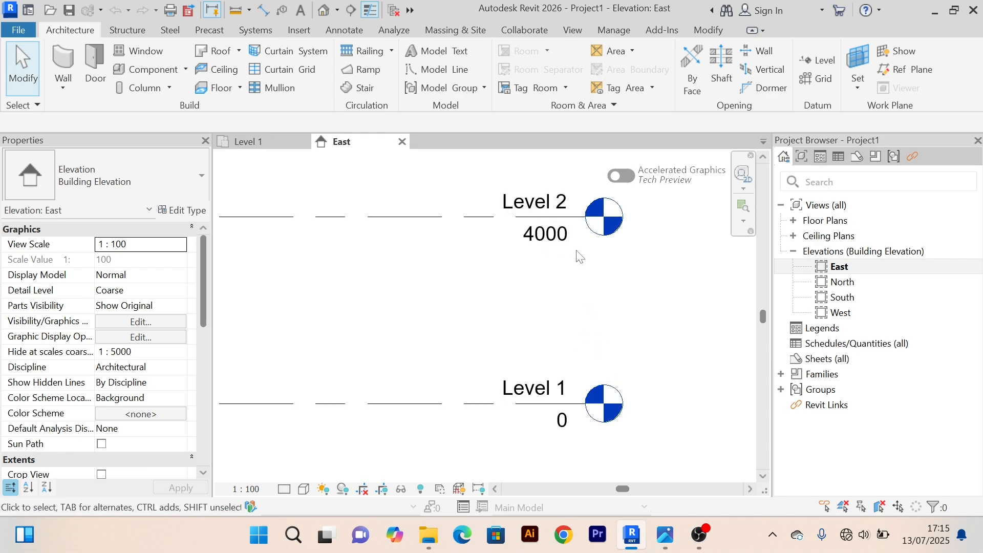
scroll(580, 264, down, 2)
scroll(577, 260, up, 2)
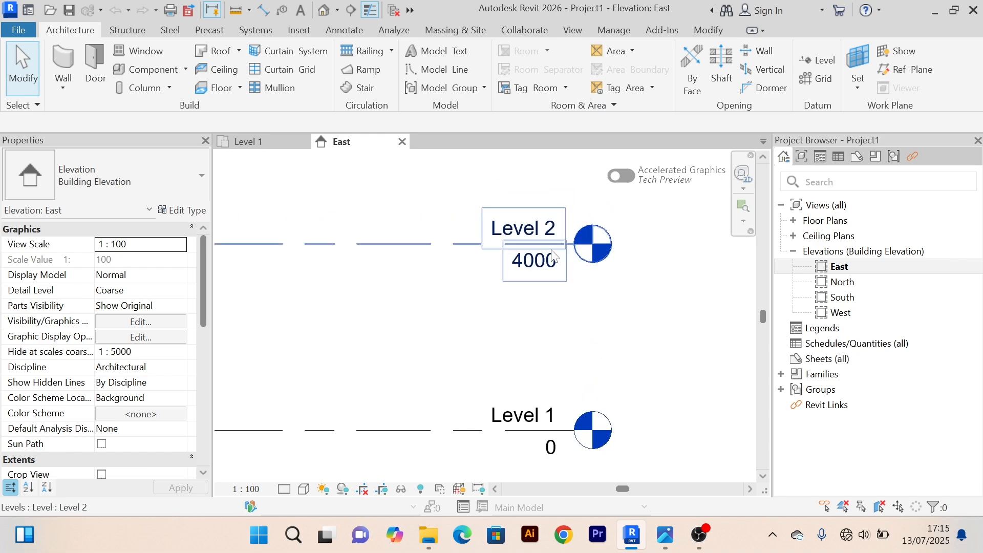
scroll(573, 262, down, 2)
scroll(624, 258, down, 1)
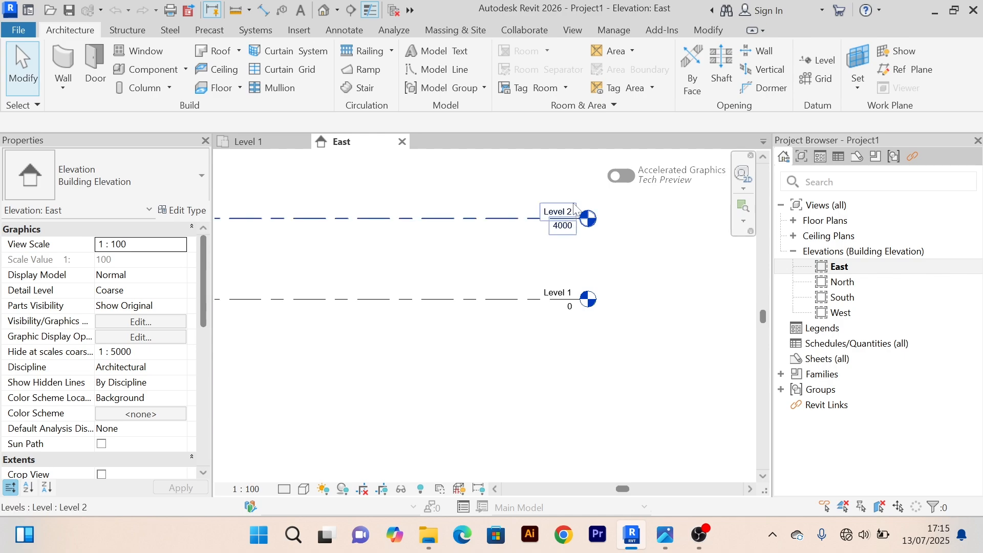
scroll(608, 256, down, 1)
scroll(613, 261, up, 2)
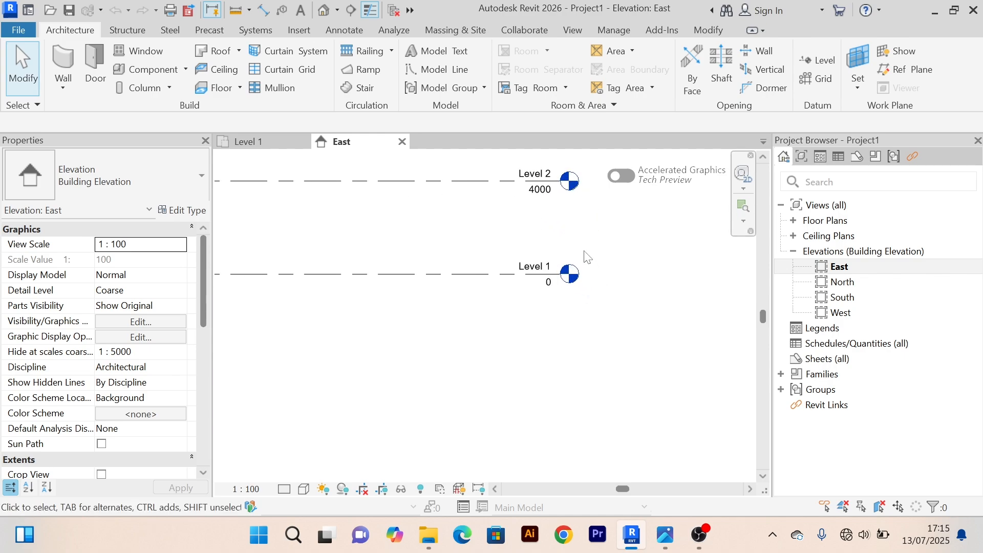
scroll(540, 339, up, 1)
scroll(588, 330, down, 1)
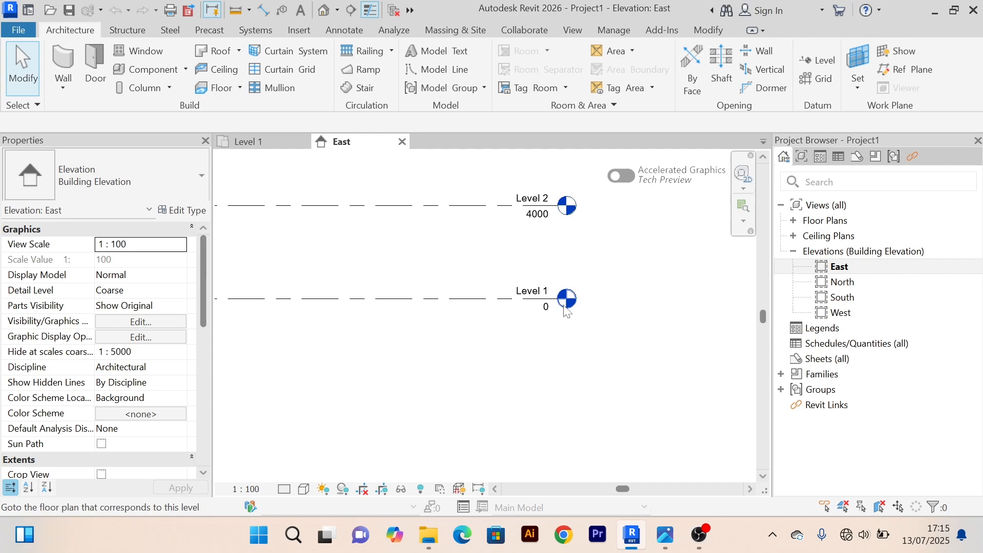
scroll(567, 302, up, 1)
scroll(614, 259, down, 2)
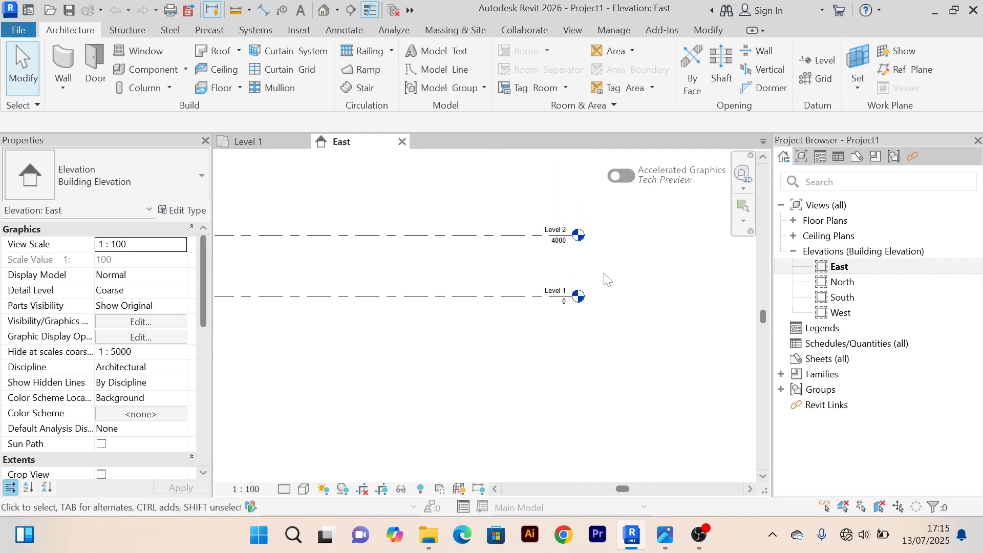
scroll(609, 274, up, 1)
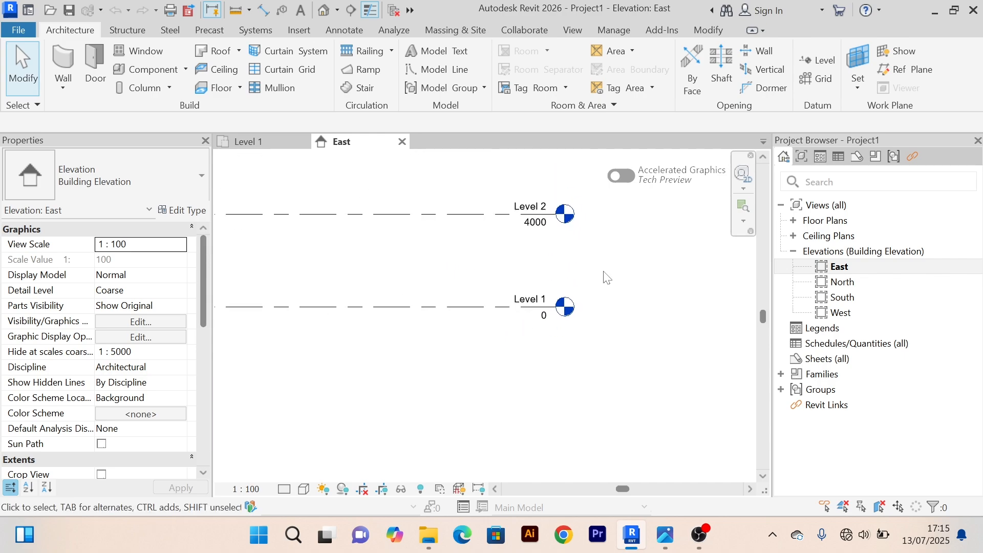
scroll(587, 295, up, 5)
scroll(595, 288, down, 4)
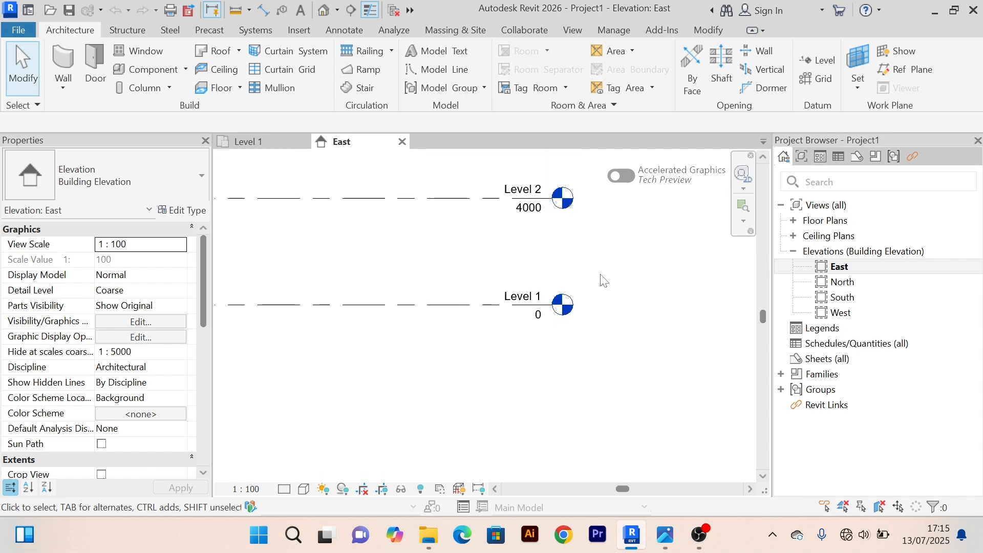
mouse_move(601, 275)
middle_down()
mouse_move(602, 296)
mouse_move(592, 272)
middle_up()
scroll(602, 296, up, 3)
scroll(601, 296, down, 3)
scroll(606, 292, down, 2)
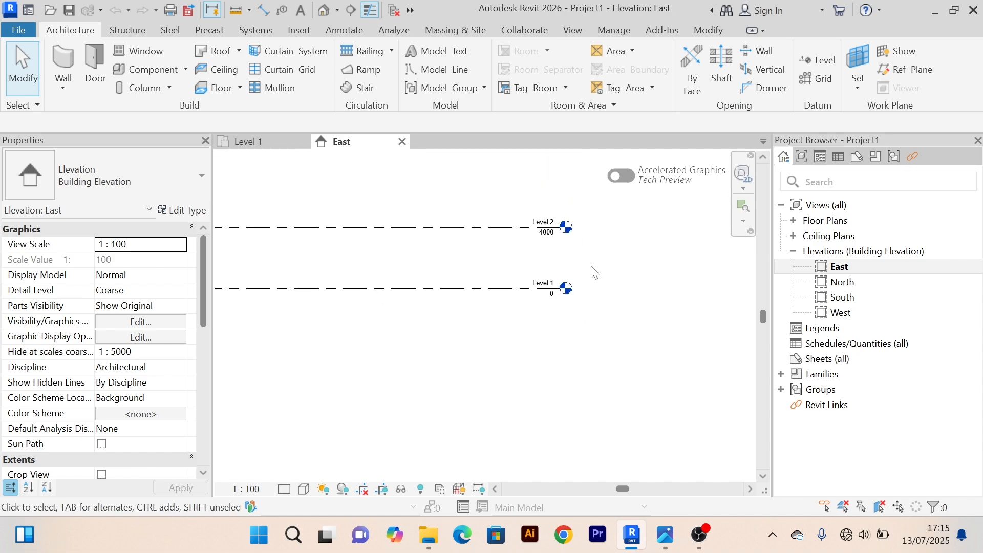
scroll(598, 274, up, 3)
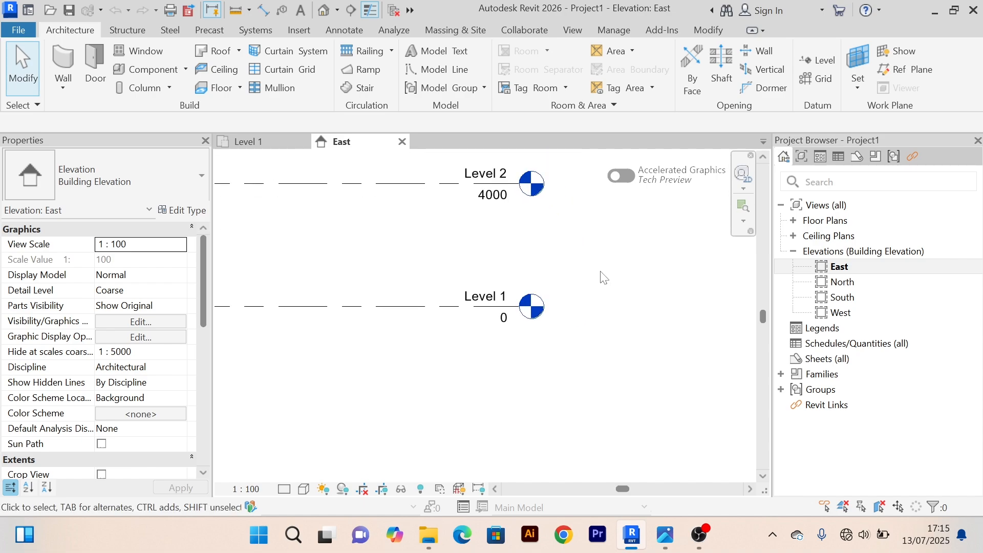
Step: Rename Level 1 to Ground Floor in the East elevation and rename the corresponding views as well
click(399, 316)
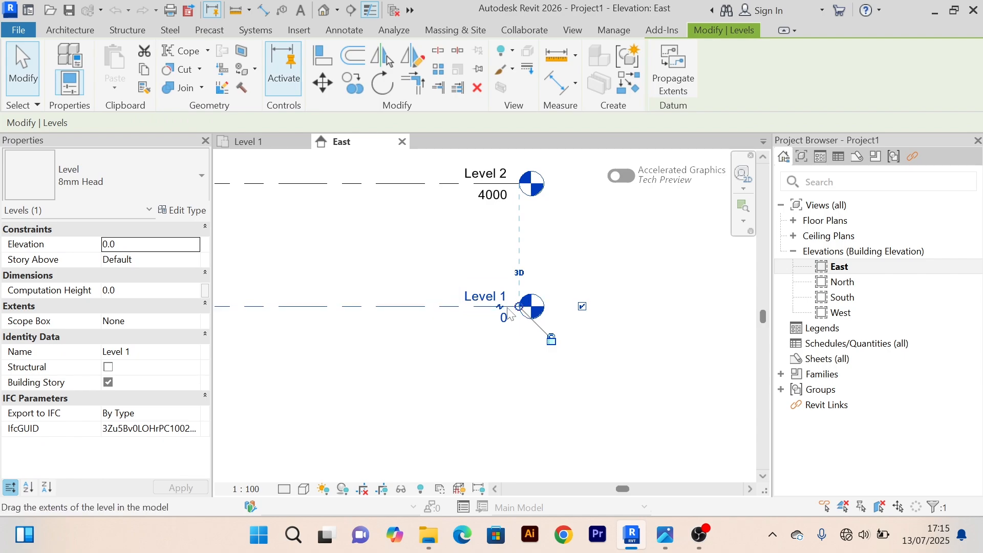
scroll(509, 305, up, 2)
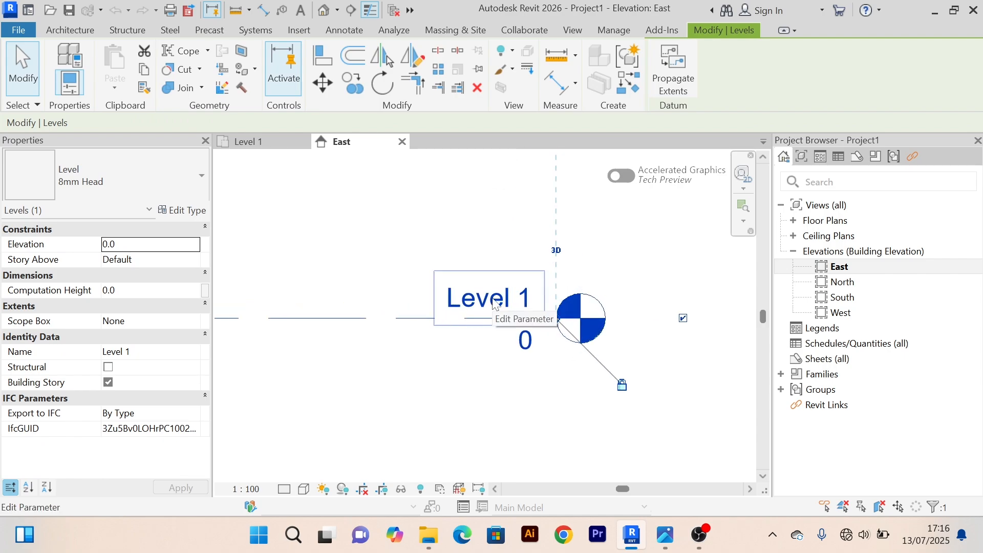
click(495, 303)
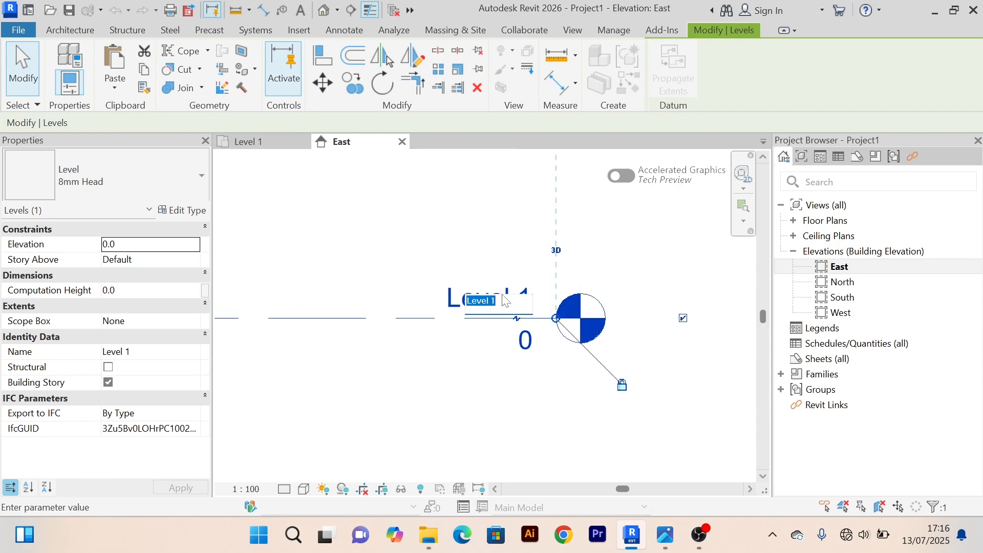
text(Ground Floor)
key(Return)
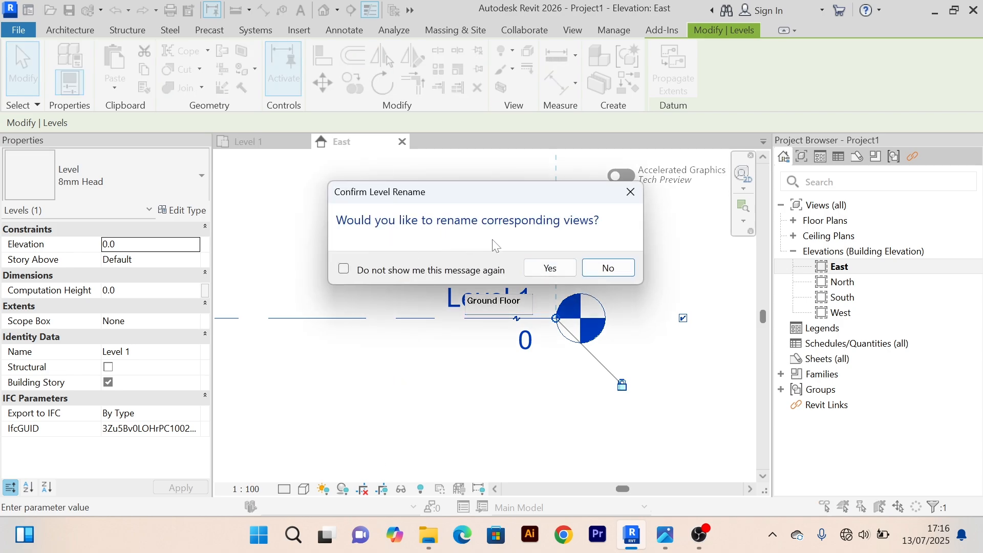
click(547, 268)
click(512, 381)
scroll(513, 382, down, 3)
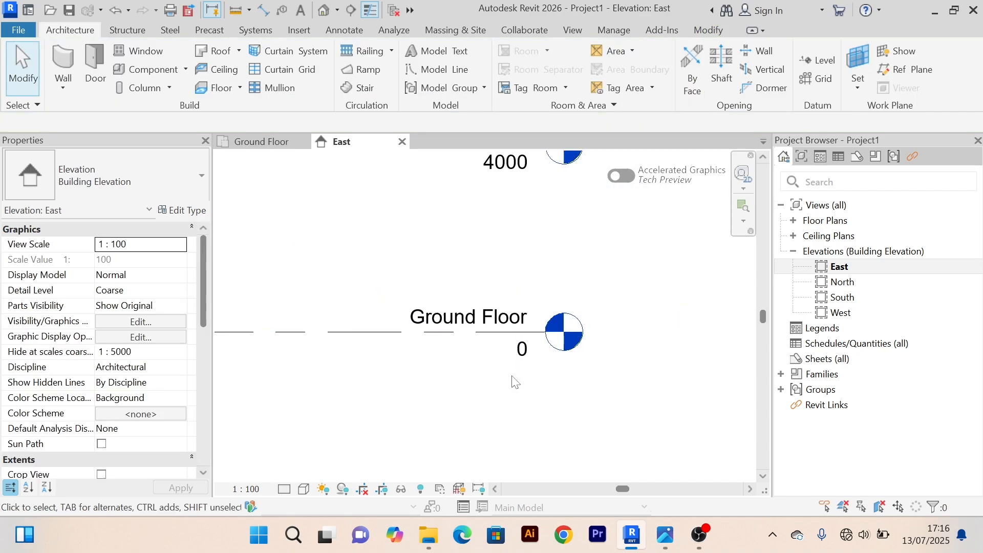
middle_drag(633, 367, 617, 388)
scroll(575, 355, up, 2)
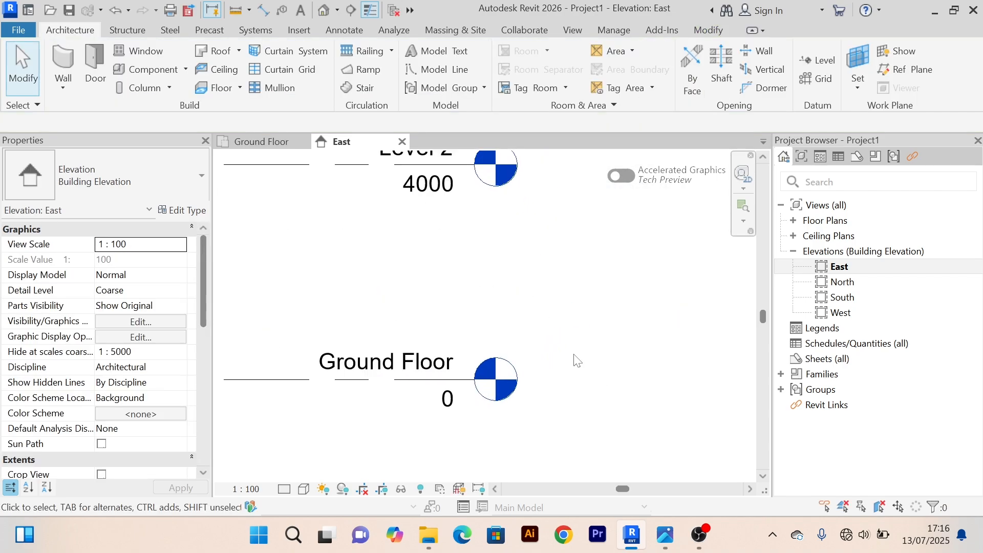
scroll(575, 356, down, 3)
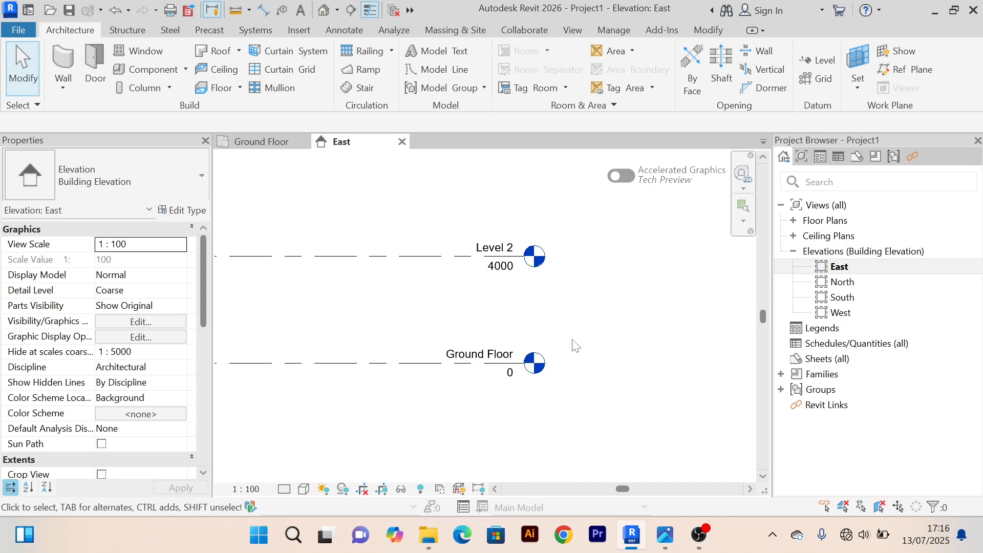
middle_drag(509, 330, 497, 315)
right_click(597, 264)
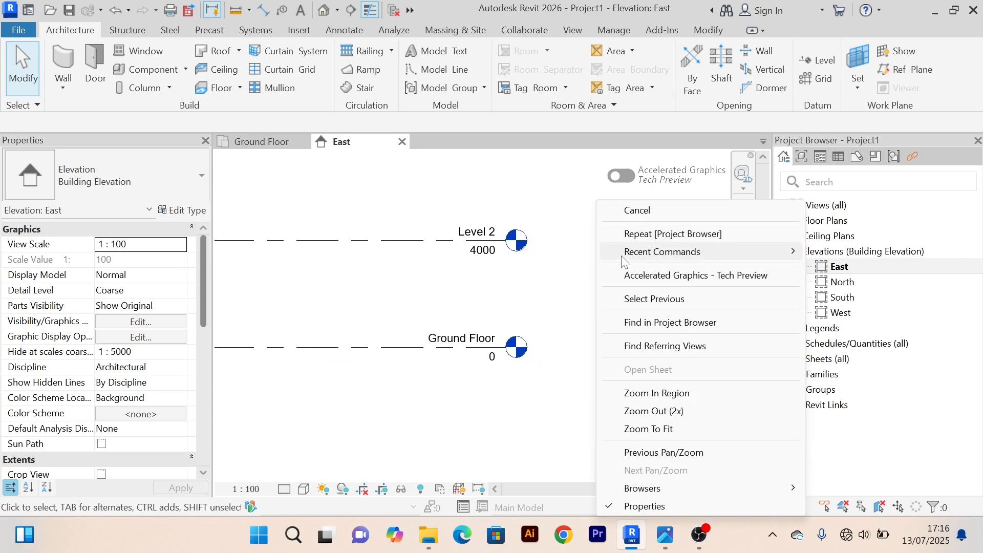
click(661, 213)
right_click(595, 258)
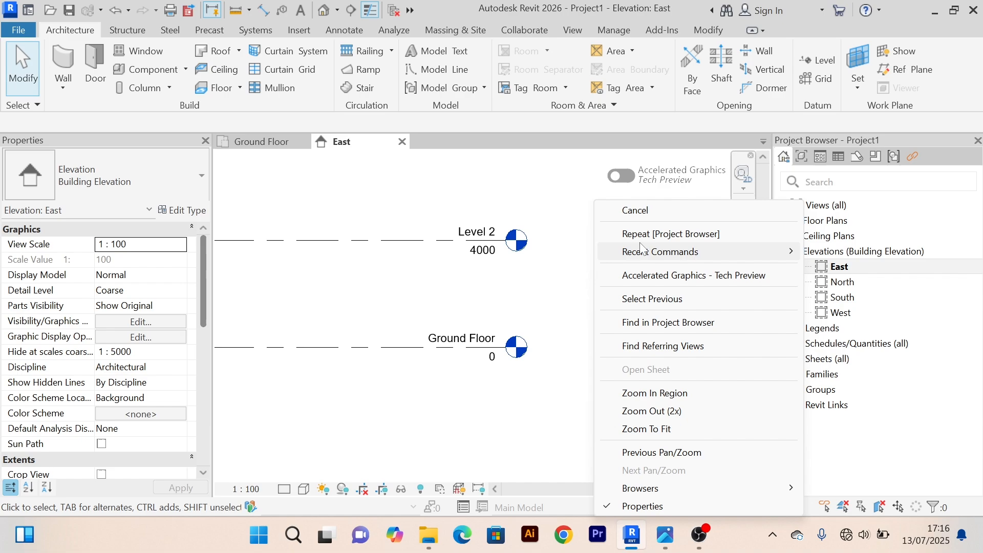
click(651, 214)
scroll(602, 328, down, 2)
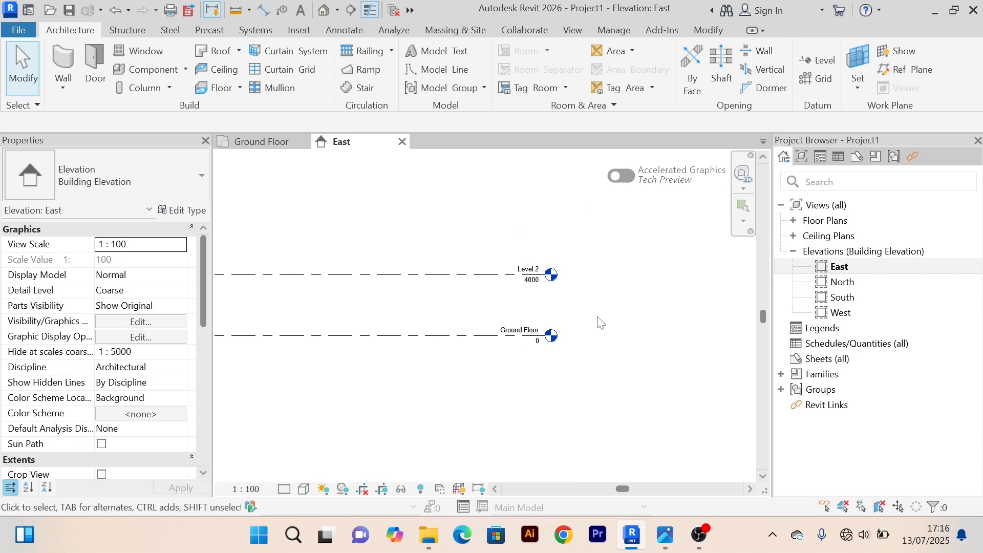
scroll(600, 322, up, 2)
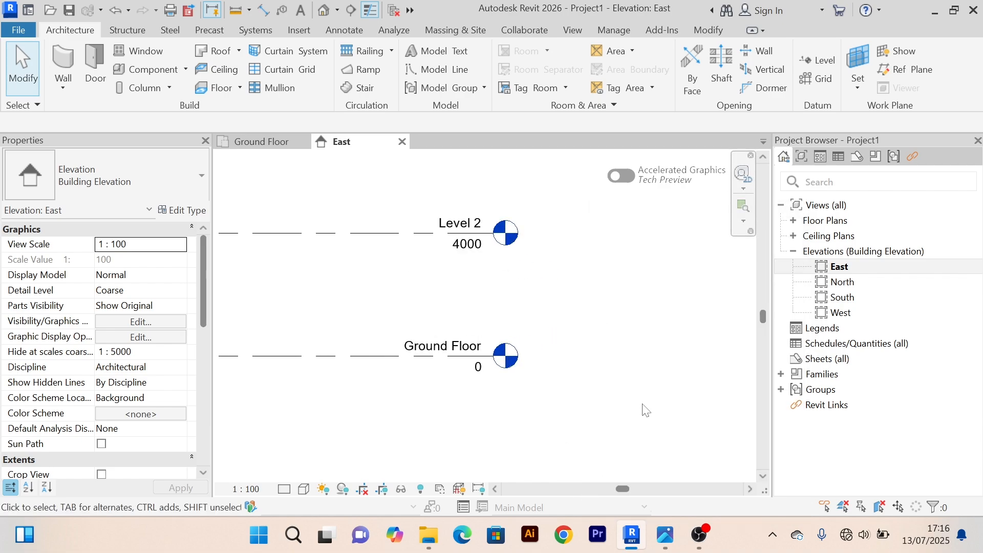
scroll(643, 408, down, 2)
middle_drag(640, 406, 601, 333)
scroll(625, 379, up, 2)
scroll(627, 383, down, 1)
scroll(623, 376, down, 2)
scroll(594, 341, up, 5)
scroll(588, 335, down, 3)
scroll(577, 322, up, 2)
scroll(591, 322, down, 2)
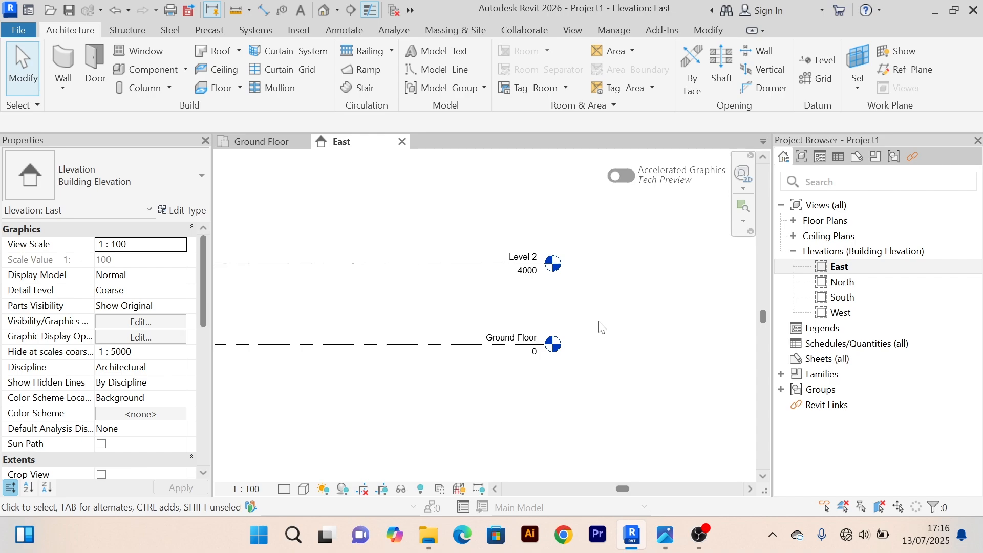
scroll(597, 329, down, 2)
scroll(490, 252, up, 1)
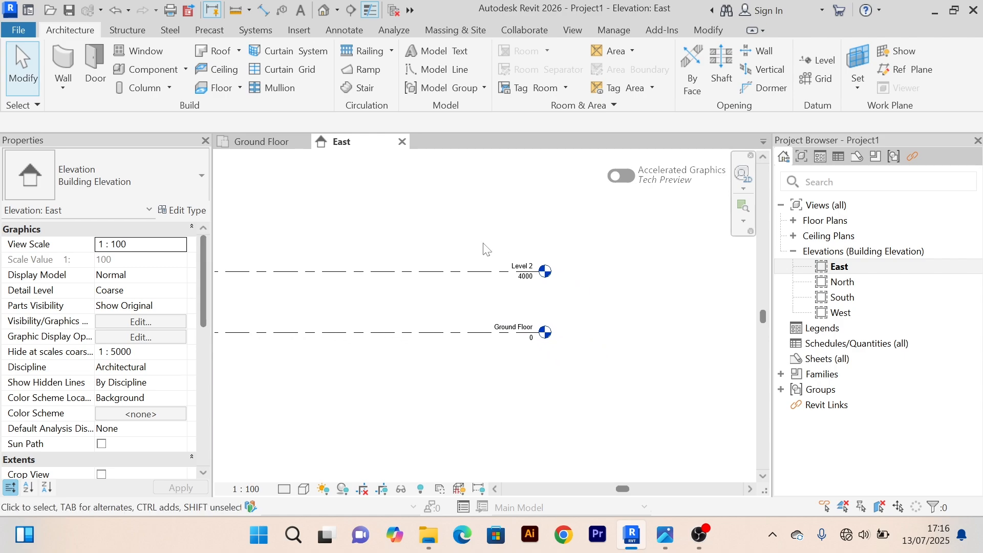
scroll(482, 297, up, 1)
scroll(478, 297, down, 1)
scroll(428, 241, up, 1)
scroll(424, 237, down, 3)
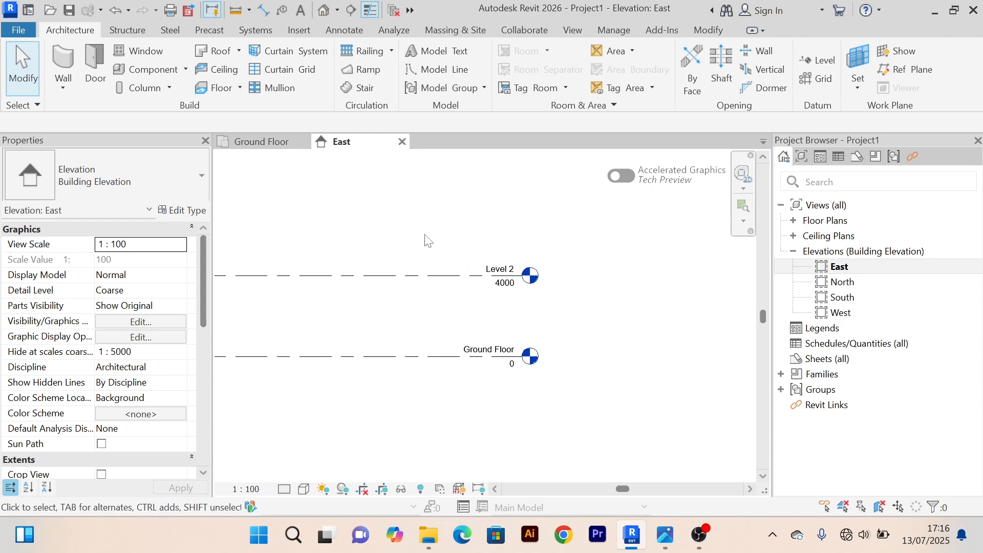
Step: Rename Level 2 to Roof Level in the East elevation, rename the corresponding views and suppress future rename confirmations
middle_drag(425, 236, 486, 224)
scroll(486, 223, down, 4)
scroll(464, 270, up, 3)
middle_drag(467, 275, 439, 327)
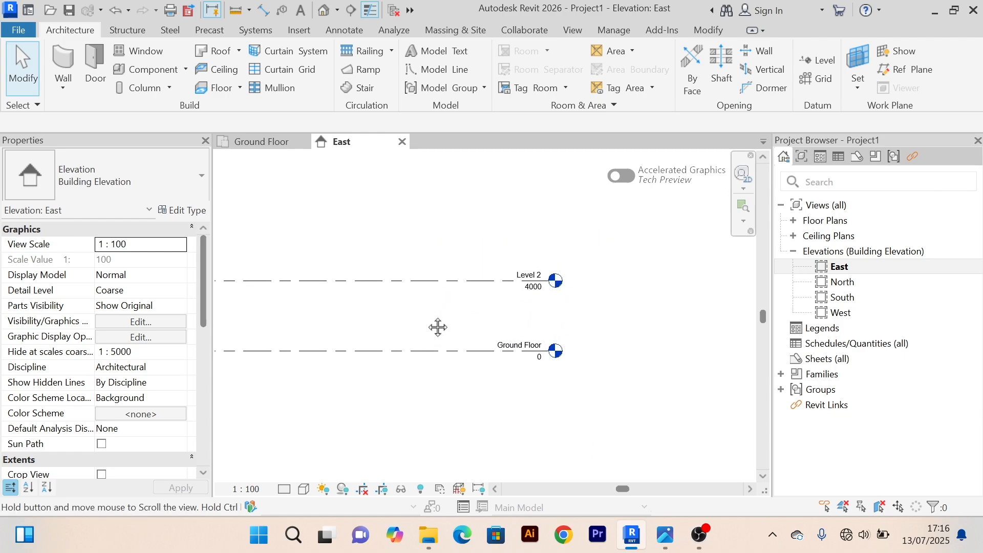
scroll(437, 309, up, 2)
click(460, 276)
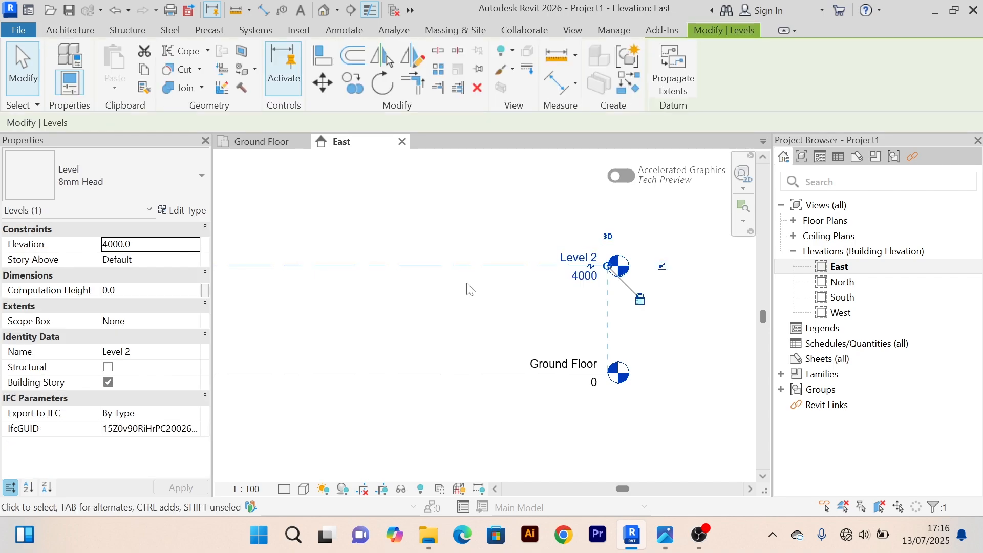
middle_drag(476, 294, 377, 324)
scroll(467, 312, up, 2)
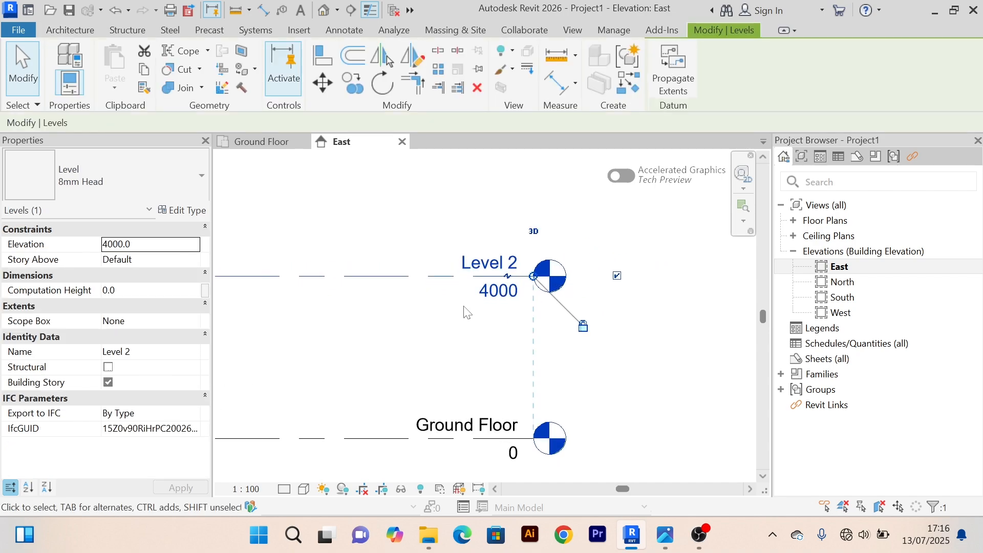
scroll(477, 297, up, 2)
click(474, 266)
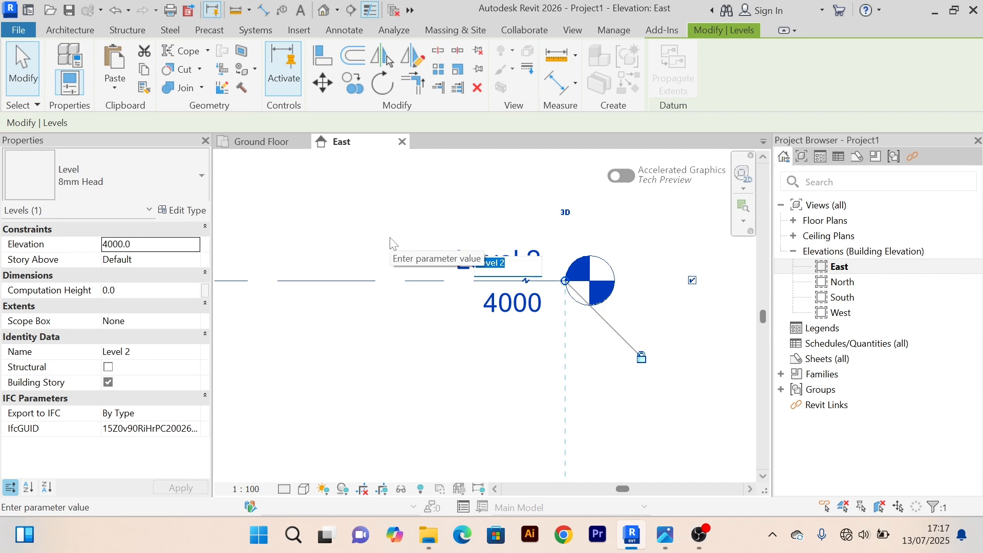
text(Roof)
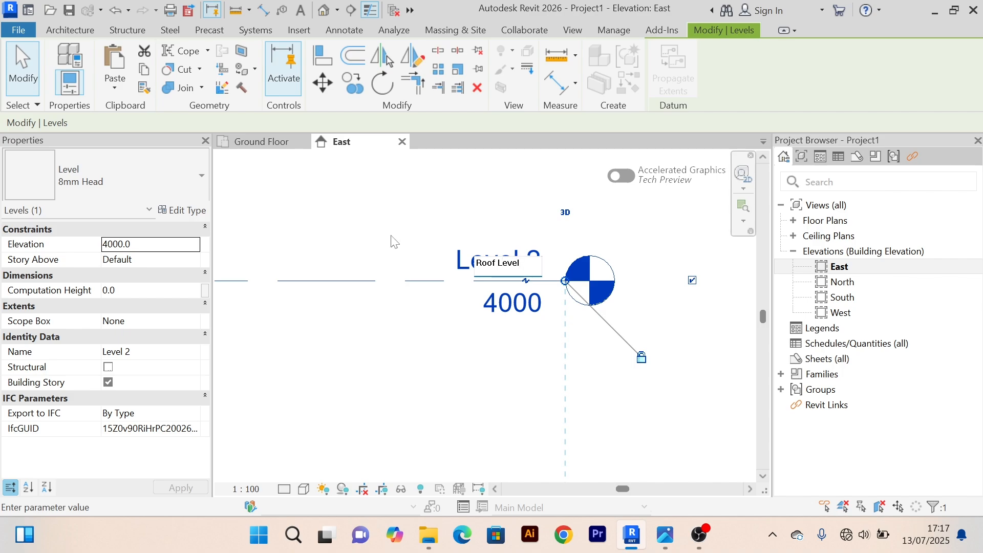
click(424, 387)
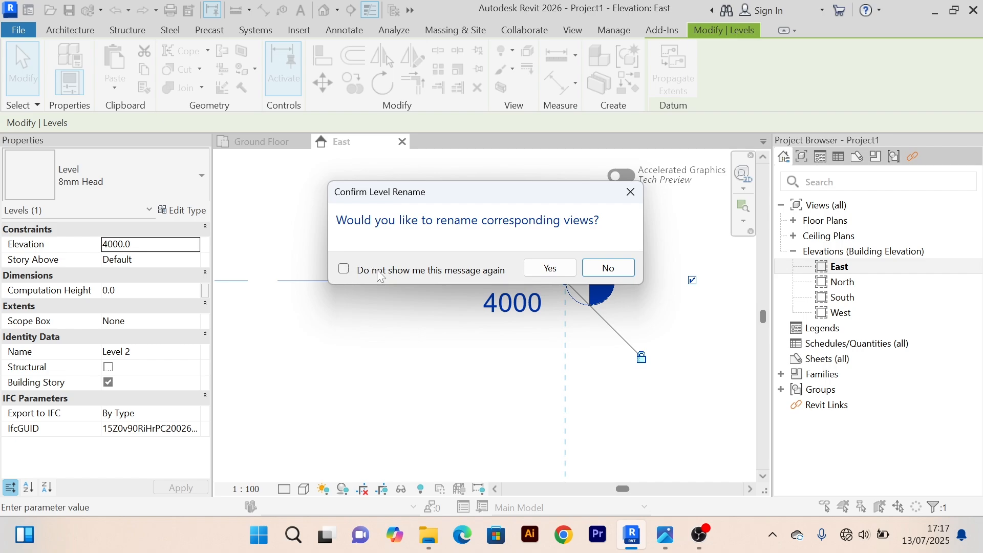
click(343, 270)
click(547, 268)
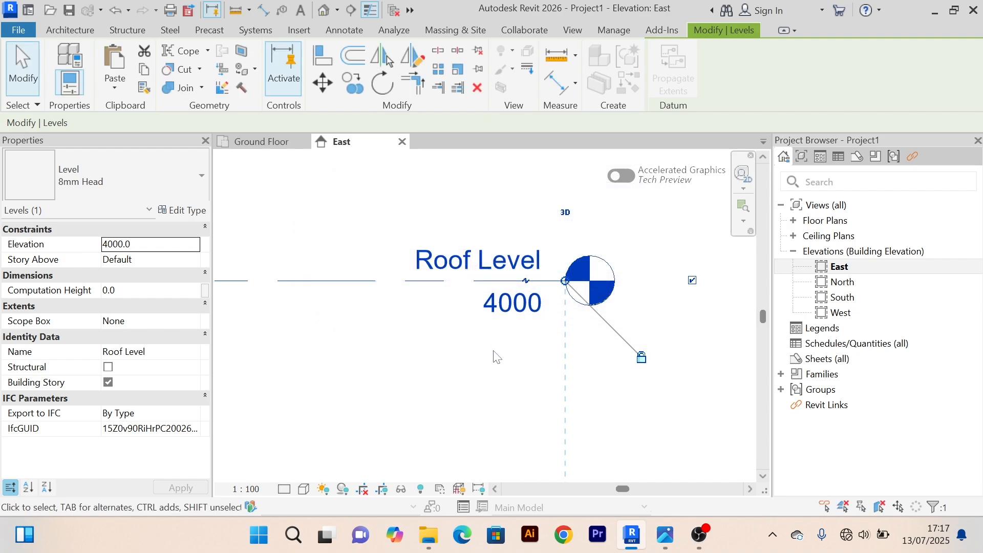
Step: Set the Roof Level's elevation to 3500 and deselect the level
click(524, 307)
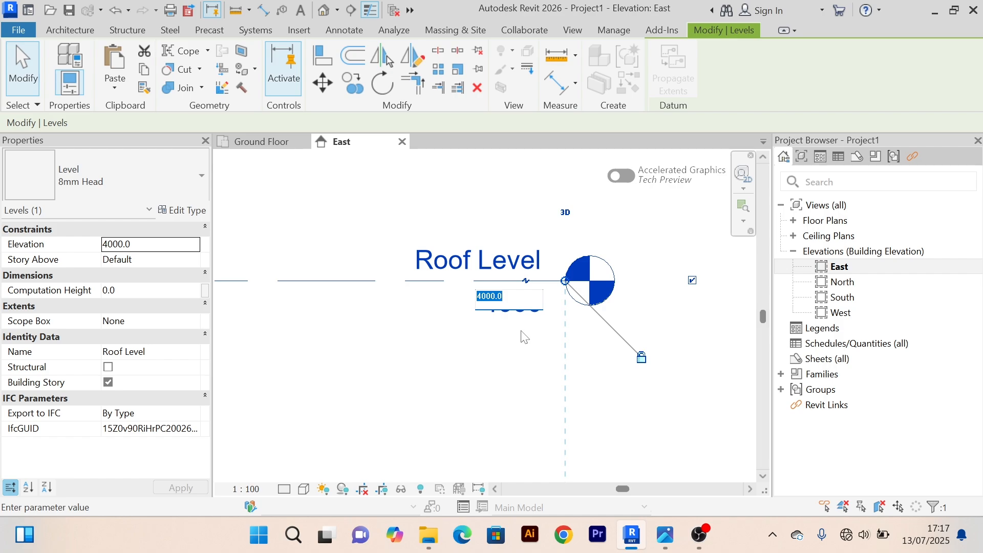
text(3500)
key(Return)
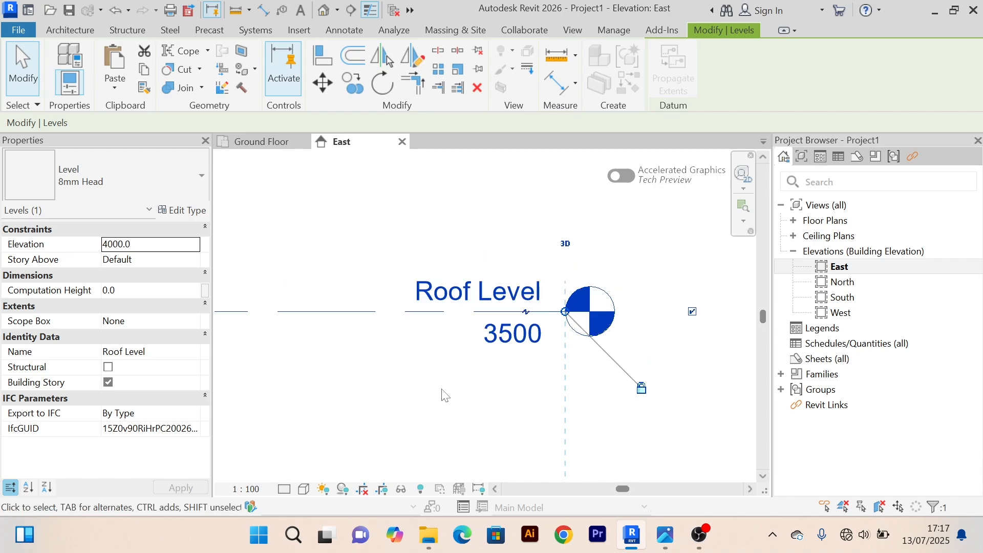
scroll(443, 395, down, 2)
middle_drag(445, 397, 379, 314)
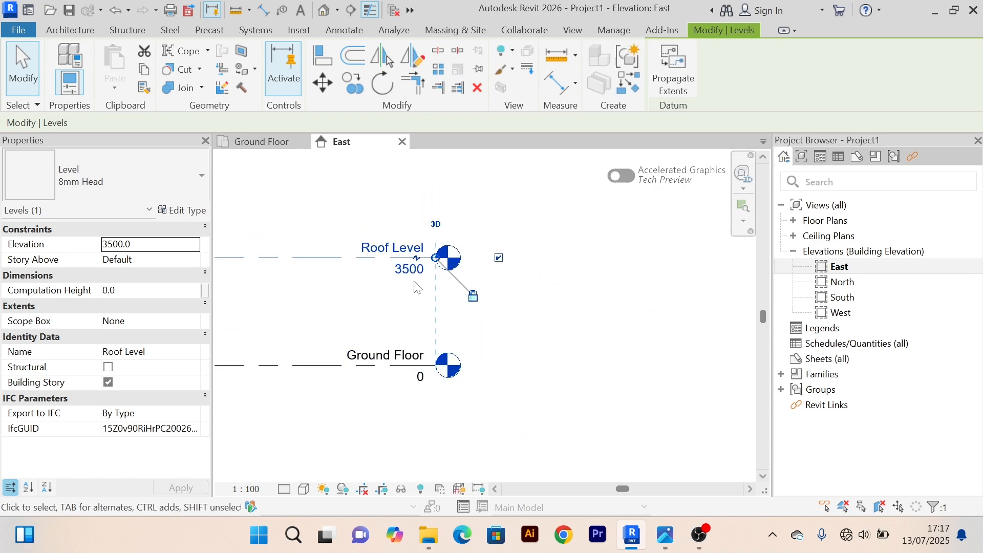
right_click(567, 285)
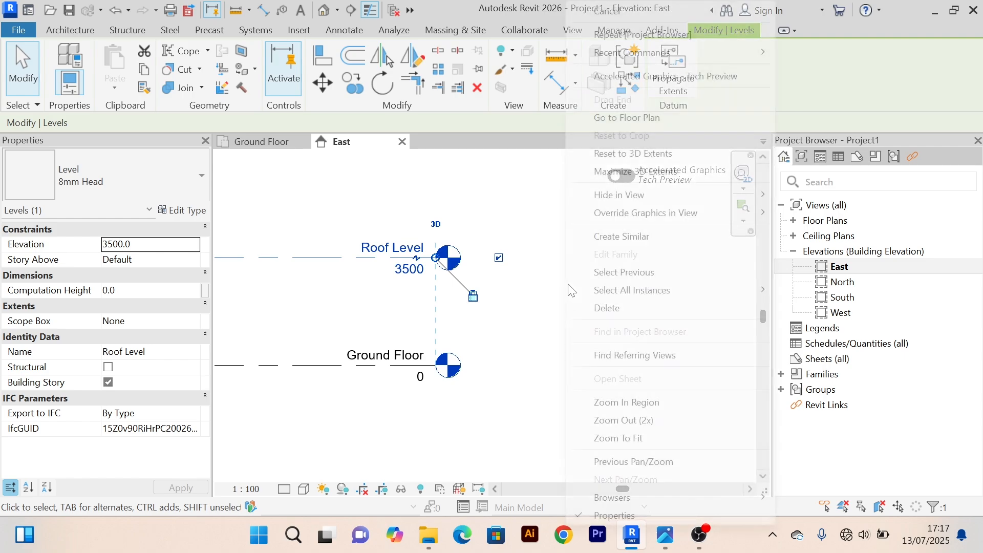
click(667, 16)
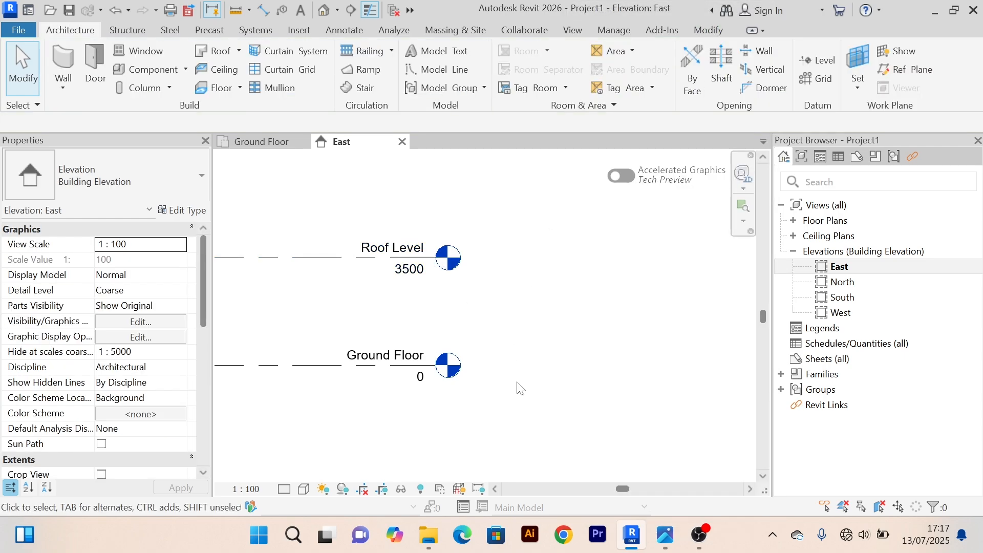
Step: Examine the Roof Level and Ground Floor lines with their names and elevation values in the East elevation
scroll(555, 341, down, 2)
scroll(550, 313, up, 4)
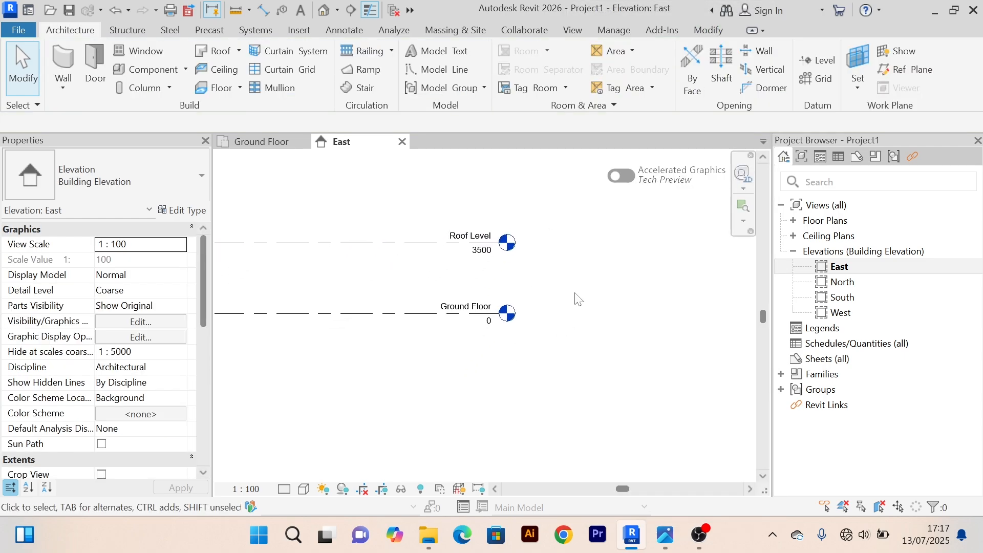
scroll(551, 290, down, 2)
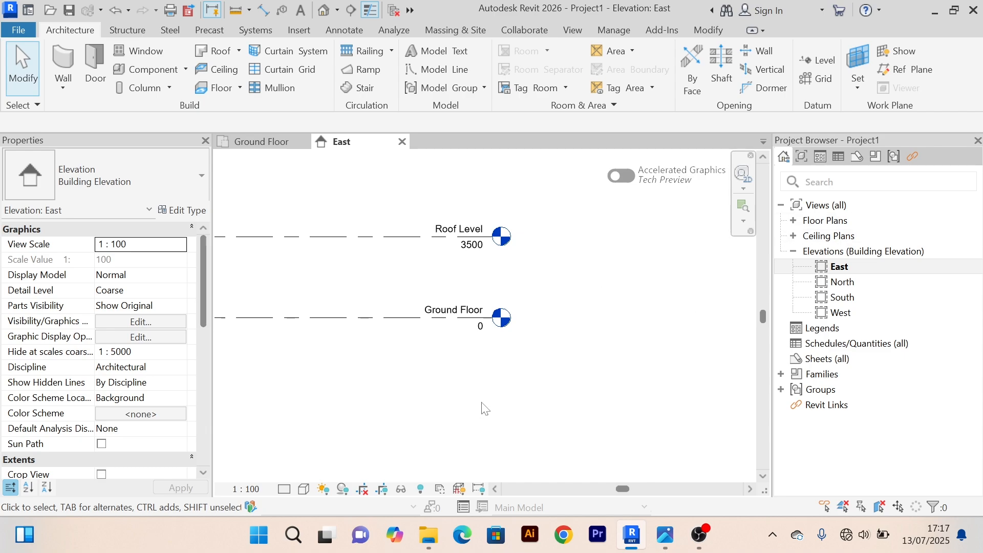
scroll(550, 305, up, 2)
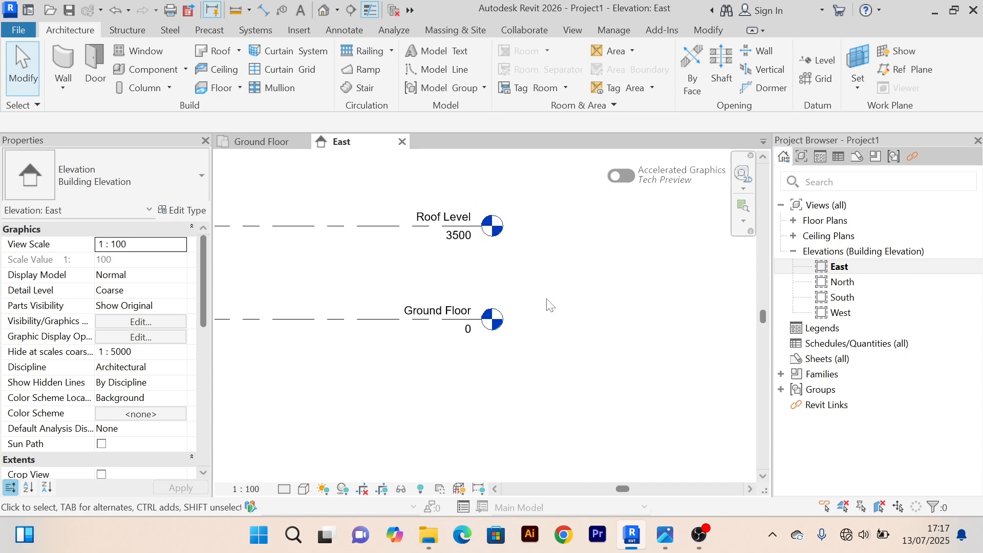
scroll(547, 299, down, 1)
scroll(579, 319, down, 2)
middle_drag(589, 328, 566, 317)
scroll(567, 215, up, 2)
scroll(573, 241, up, 3)
scroll(580, 268, down, 2)
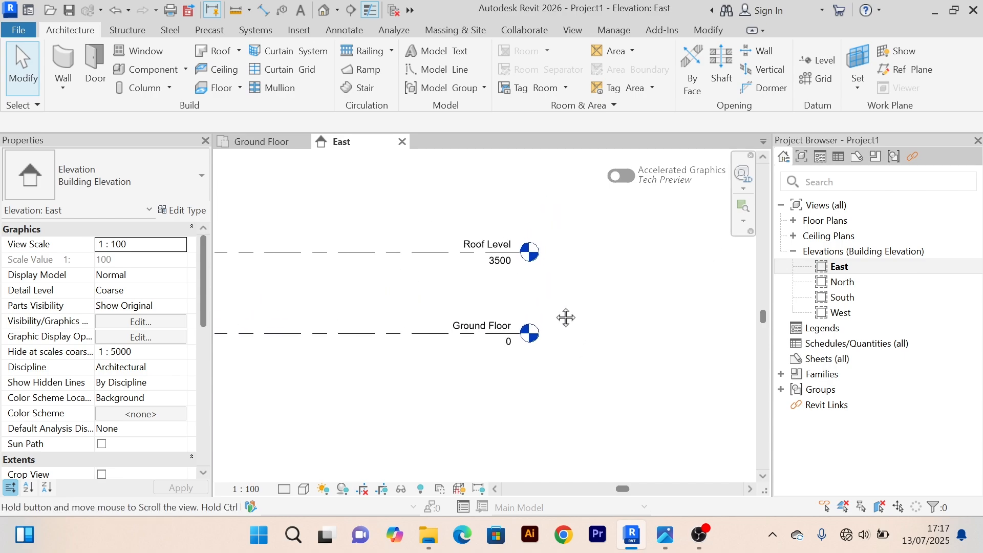
scroll(513, 235, up, 2)
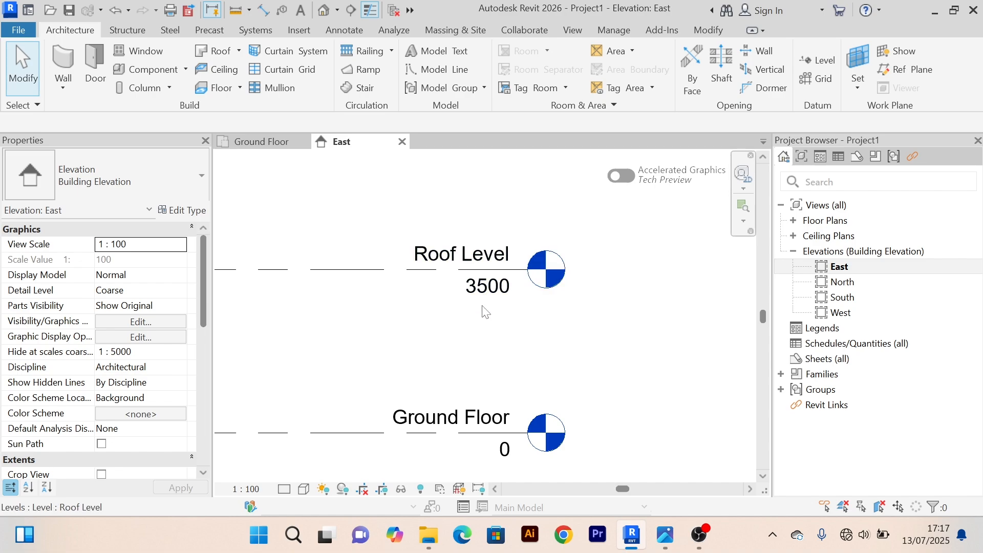
scroll(478, 224, down, 2)
middle_drag(534, 315, 551, 283)
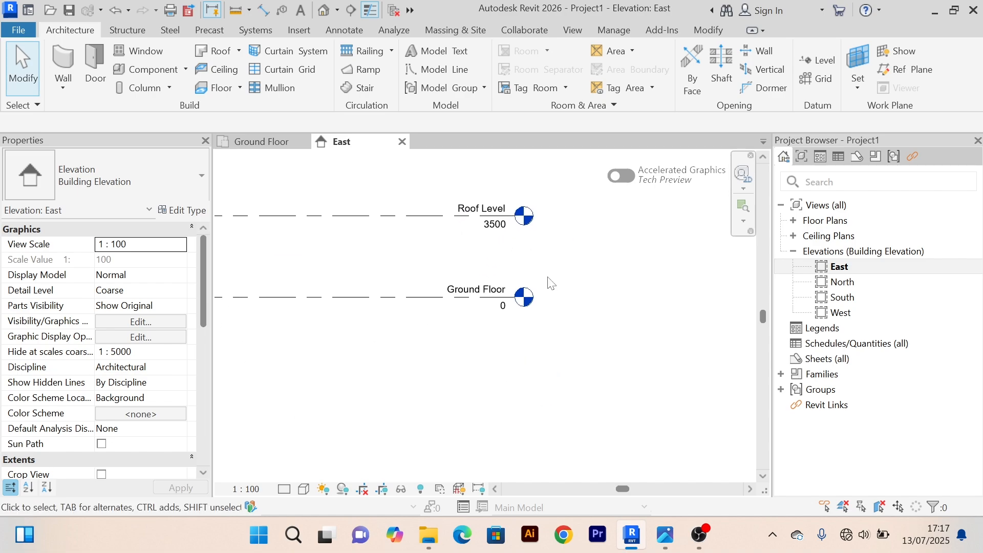
scroll(513, 321, up, 2)
scroll(514, 320, down, 2)
scroll(422, 322, up, 2)
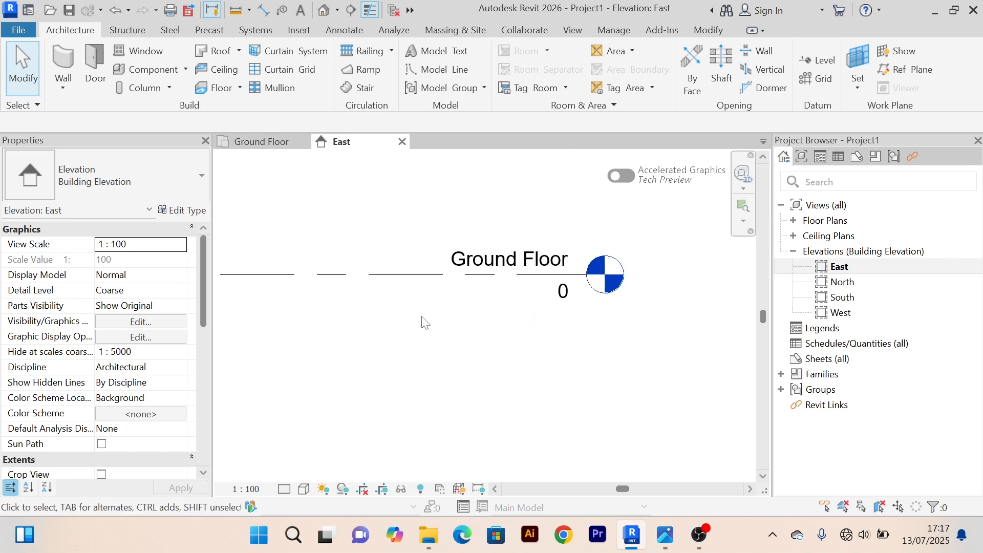
scroll(422, 321, down, 2)
middle_drag(474, 350, 485, 320)
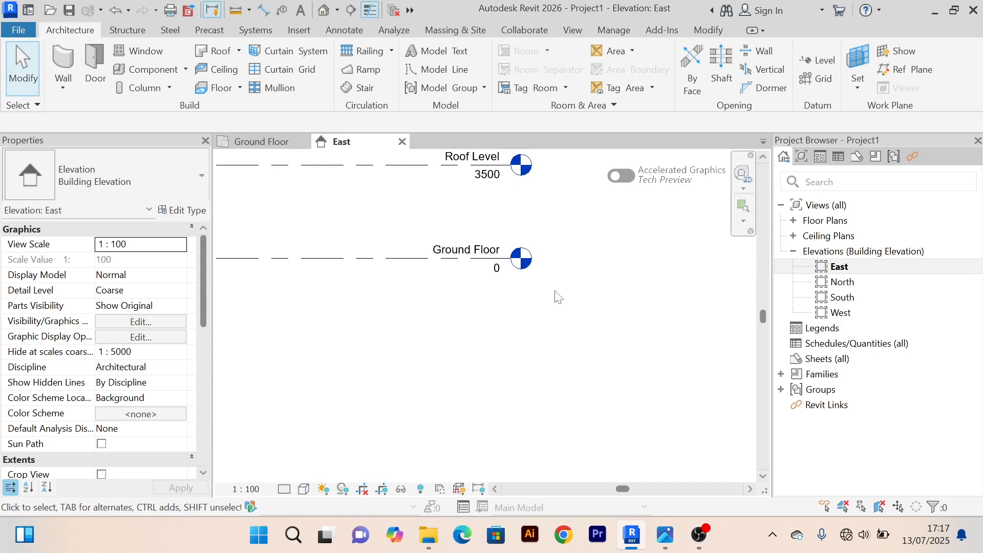
scroll(557, 297, down, 2)
middle_drag(557, 297, 567, 324)
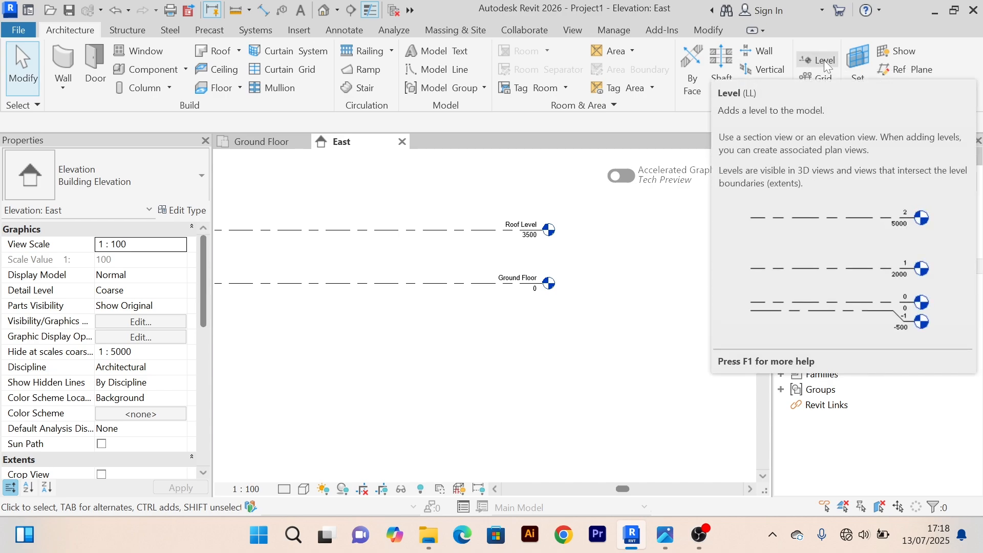
Step: Draw a new level line about 5000 mm below Ground Floor, aligned with the ends of the existing levels
click(825, 60)
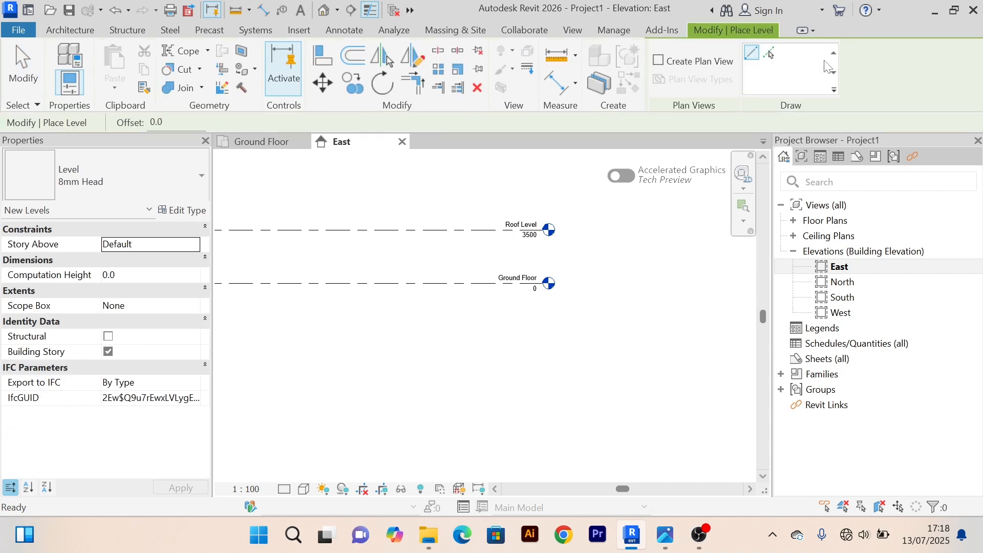
scroll(536, 340, down, 3)
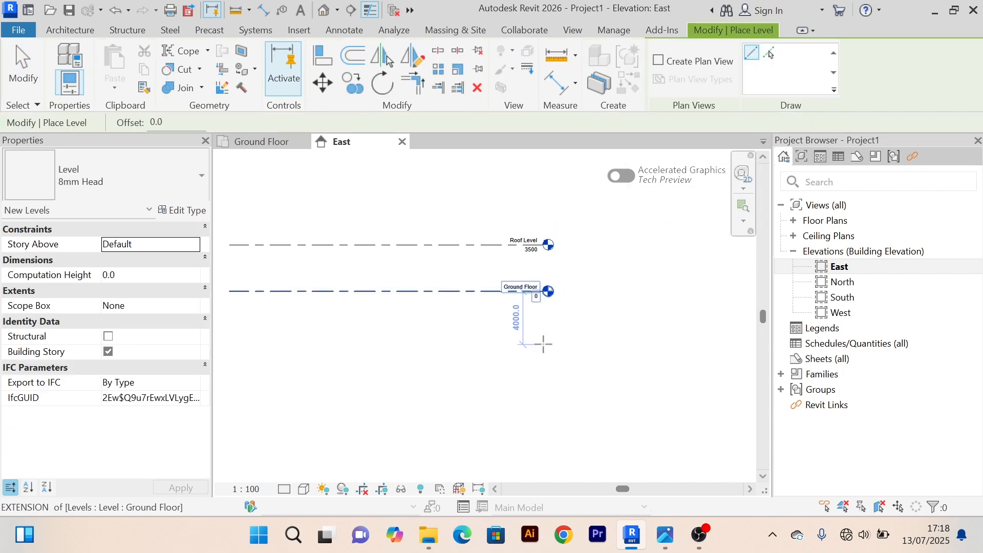
click(337, 353)
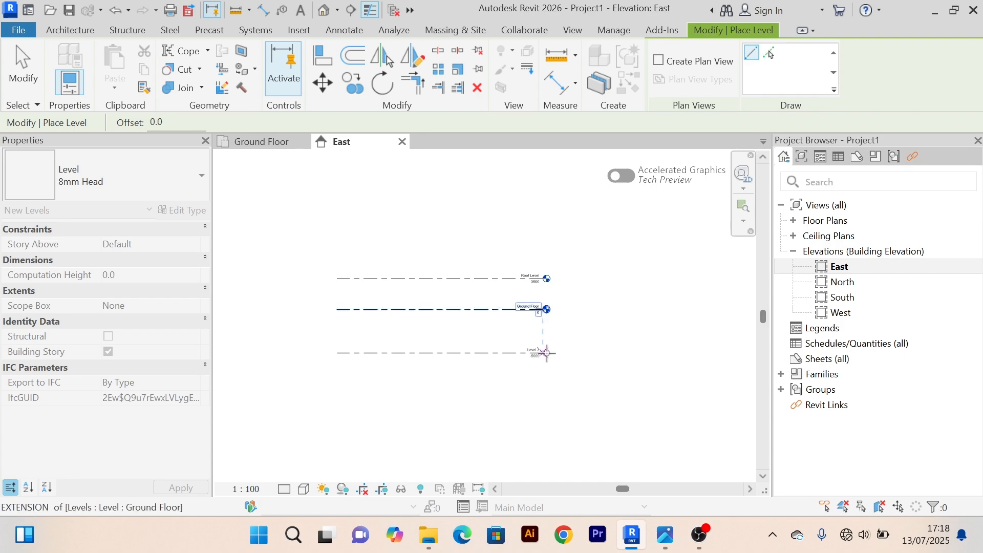
click(547, 352)
right_click(628, 201)
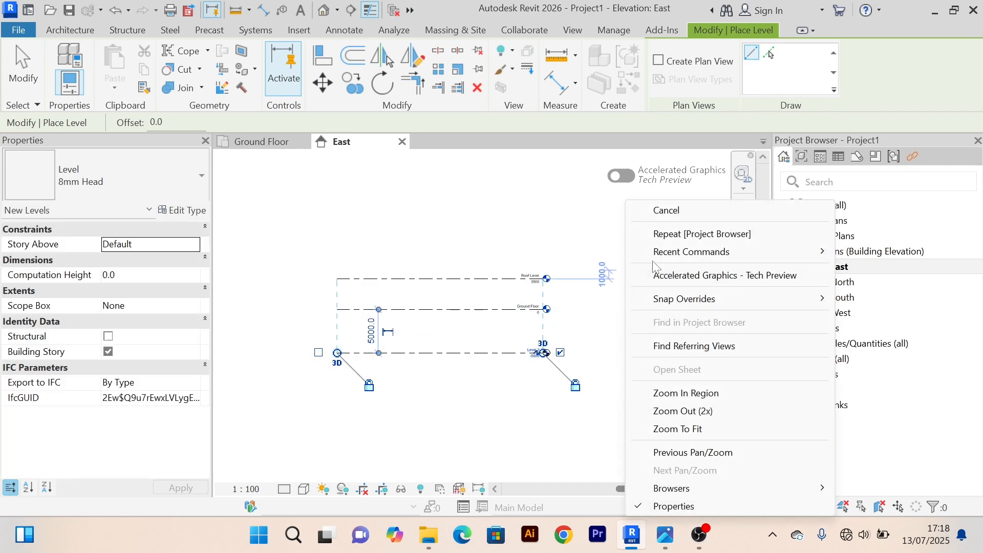
click(678, 214)
right_click(633, 353)
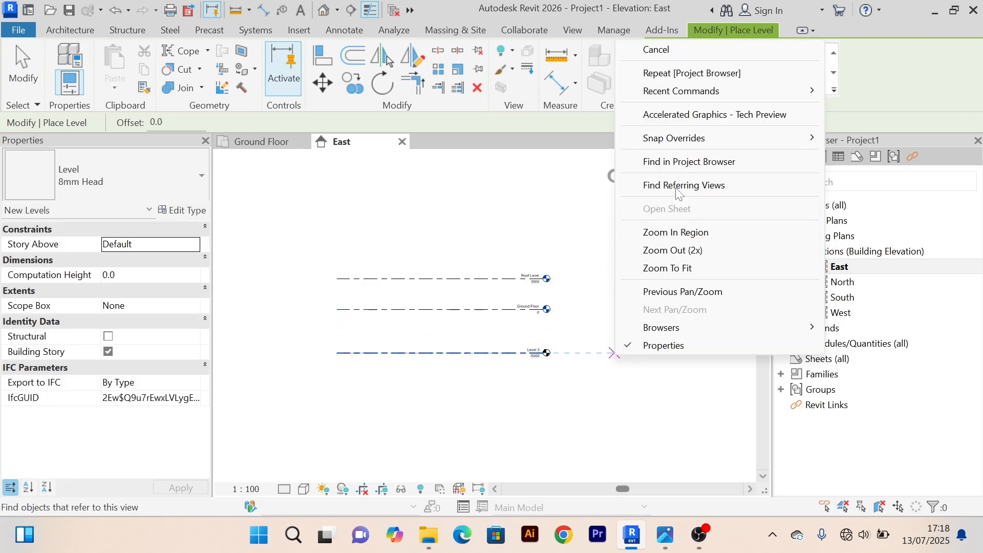
click(693, 47)
Step: Delete the newly drawn level below Ground Floor
scroll(558, 343, up, 4)
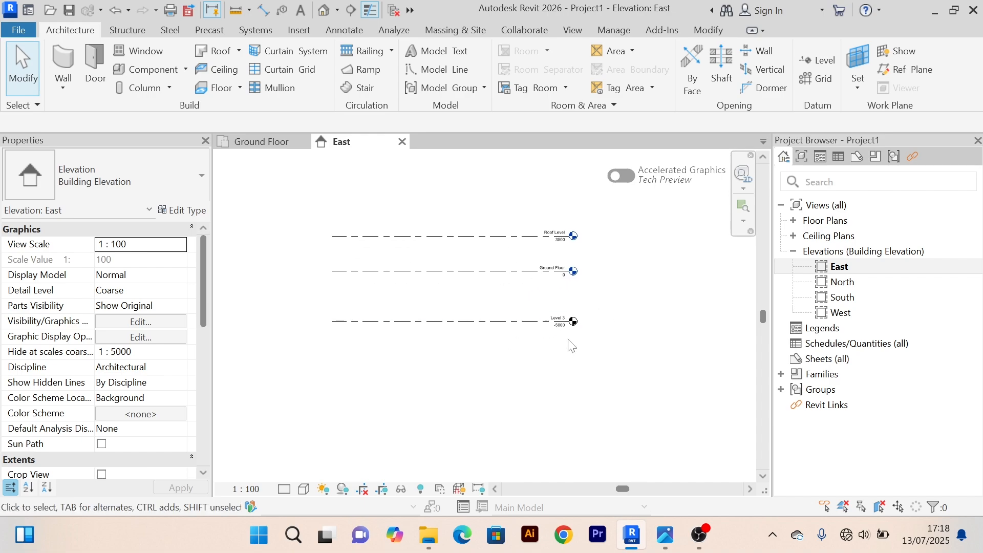
click(495, 306)
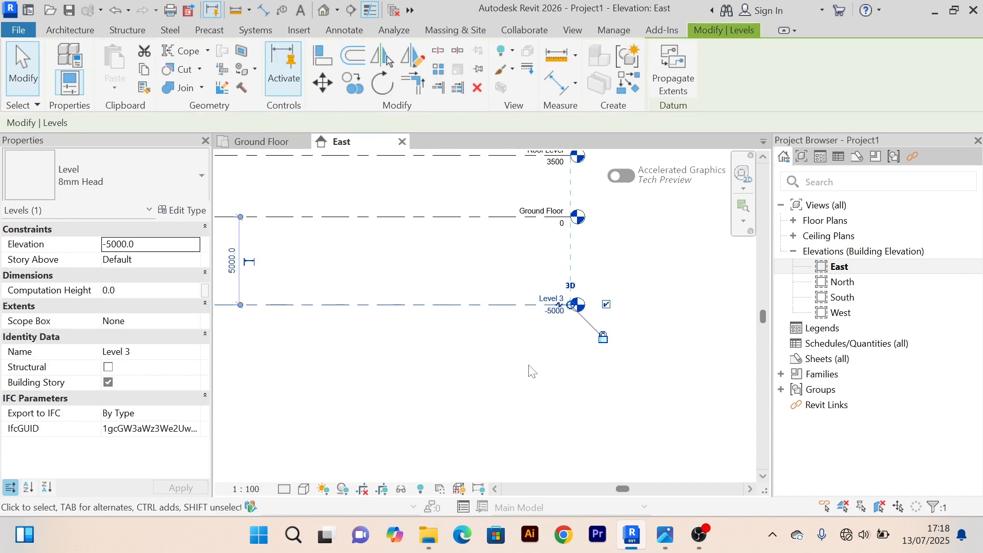
key(Delete)
scroll(533, 370, down, 3)
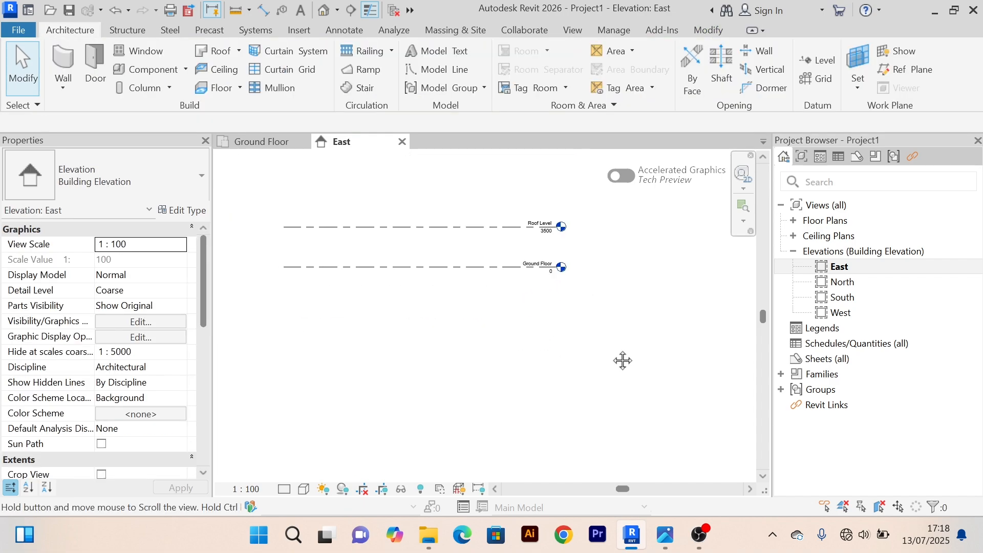
middle_drag(623, 358, 618, 386)
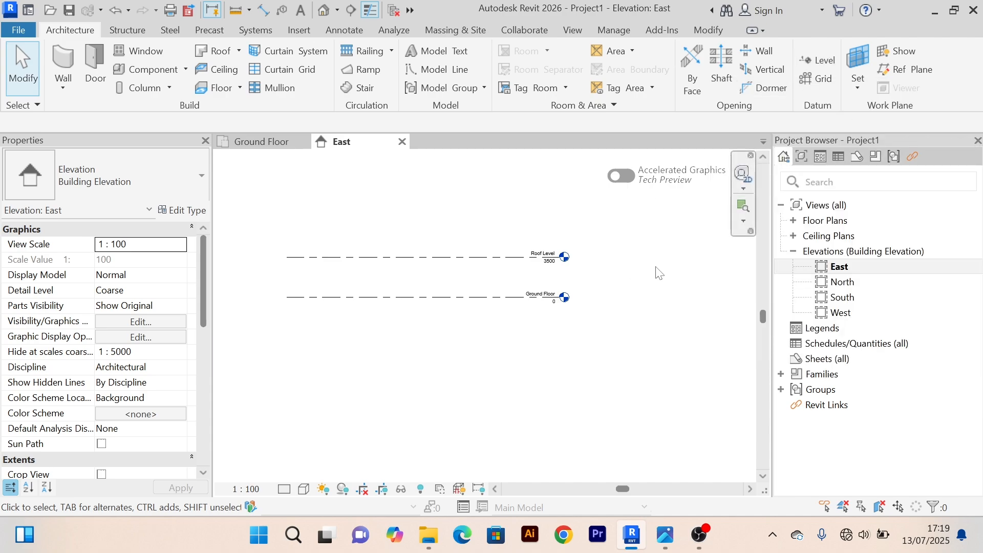
Step: Draw a level line about 4000 mm below Ground Floor, aligned with the existing level ends, and select it
key(l)
key(l)
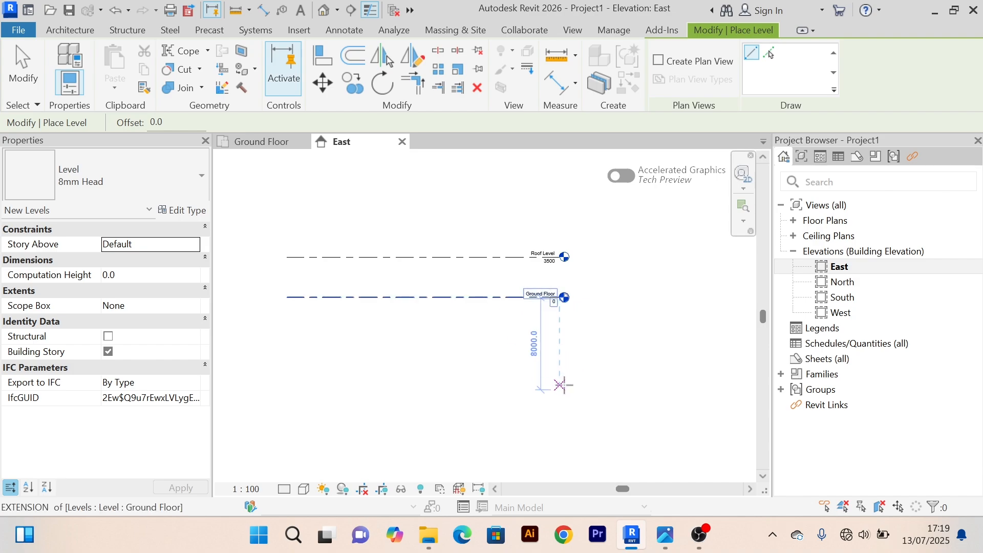
click(290, 342)
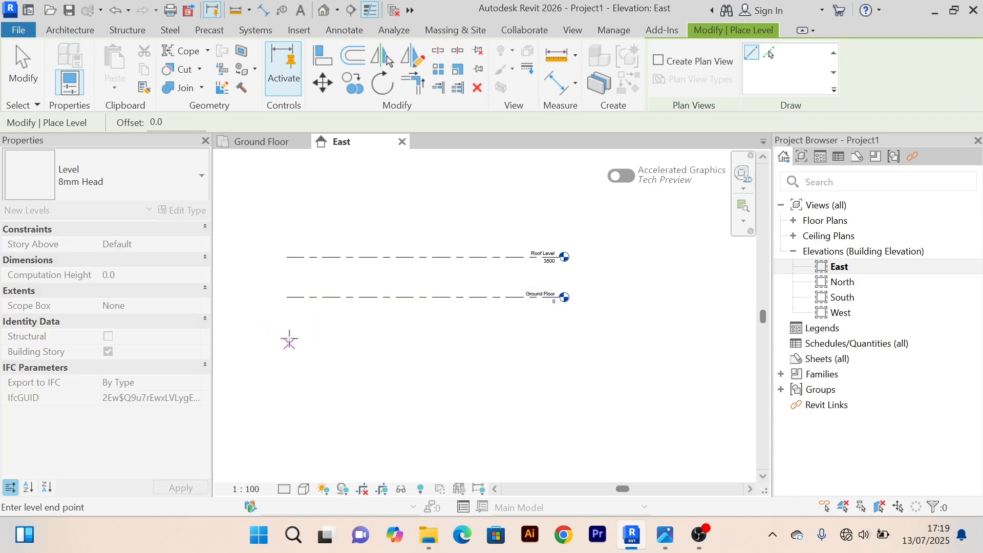
click(564, 343)
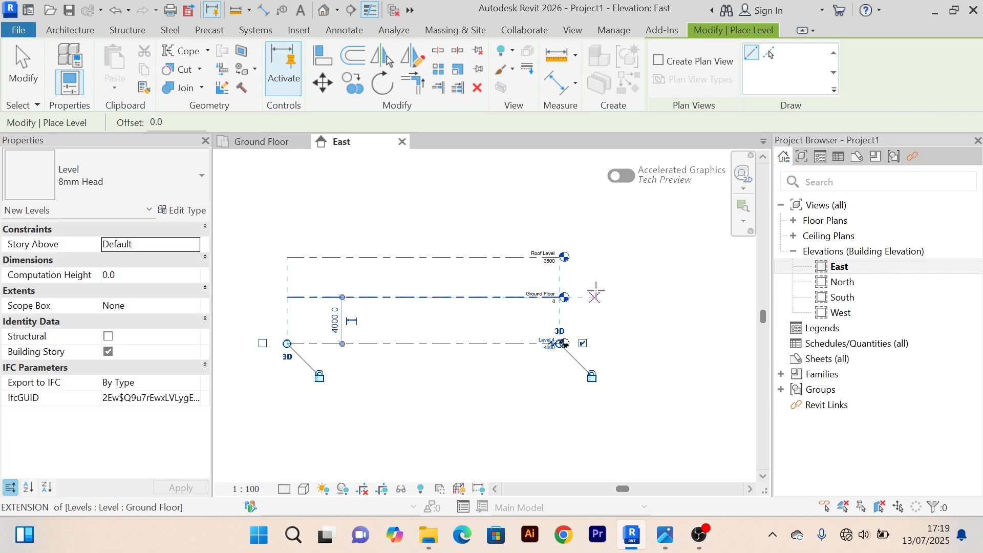
right_click(617, 260)
click(659, 214)
right_click(650, 222)
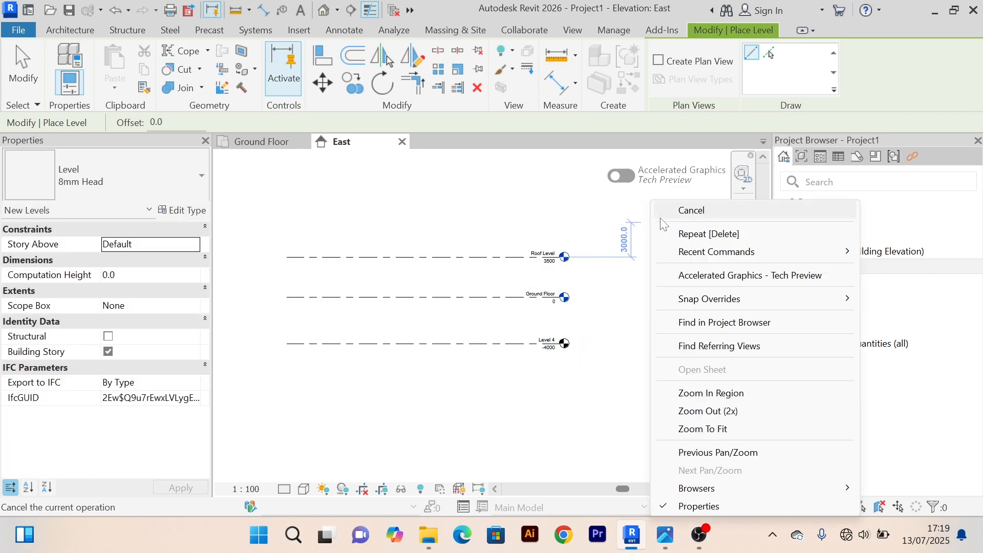
click(681, 209)
click(485, 333)
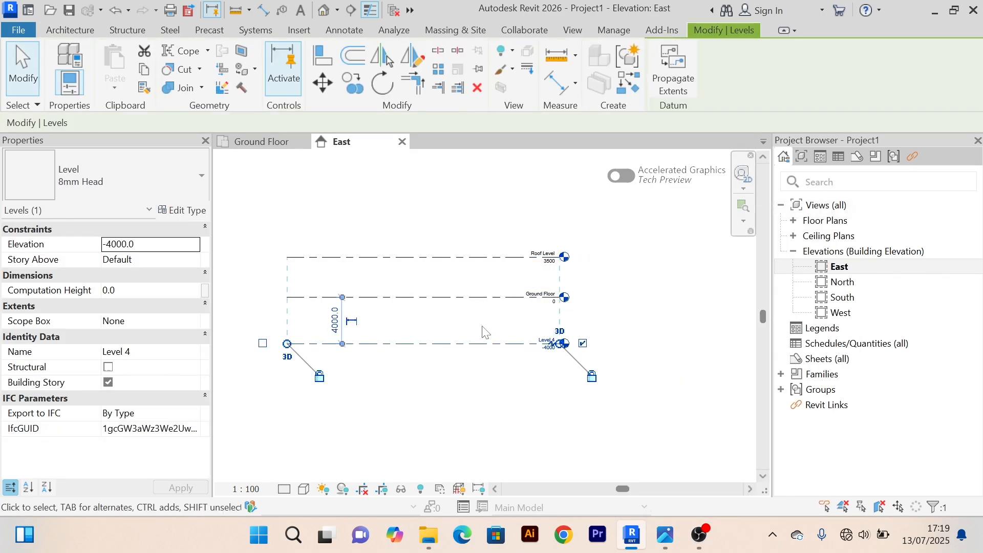
Step: Delete the selected level line 4000 mm below Ground Floor
key(Delete)
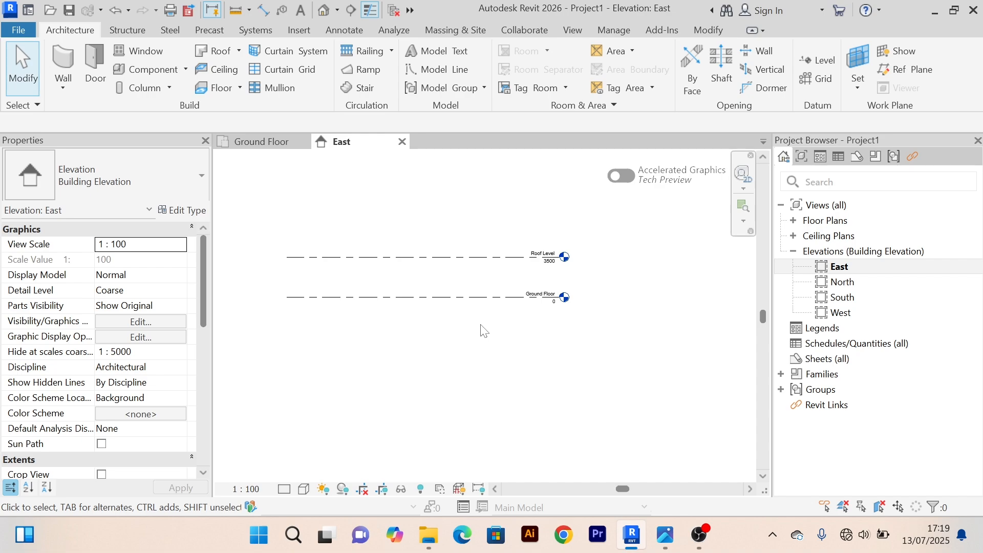
scroll(479, 326, up, 2)
scroll(479, 326, down, 2)
middle_drag(467, 317, 468, 322)
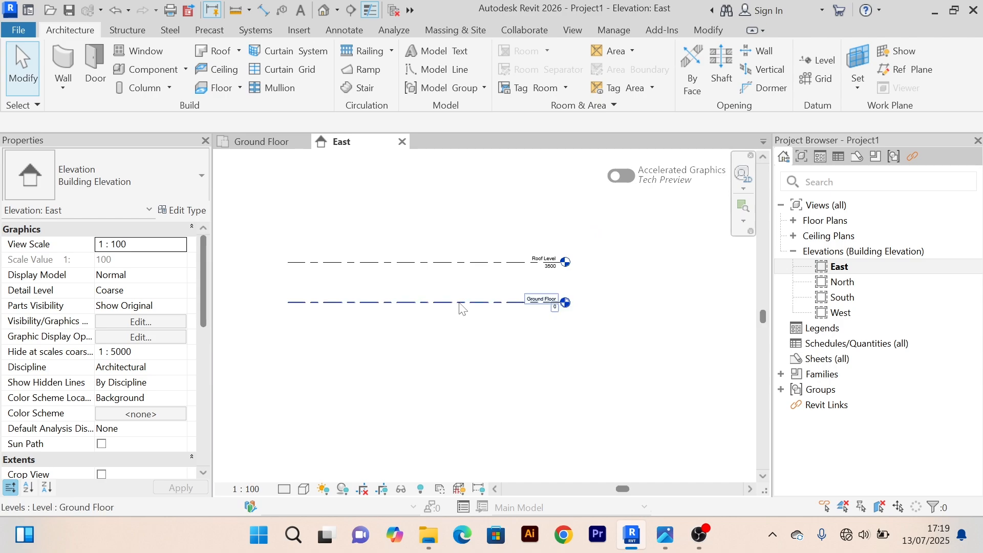
Step: Create a similar level from Ground Floor, drawn about 2000 mm below it and aligned with both ends of the existing levels
click(460, 304)
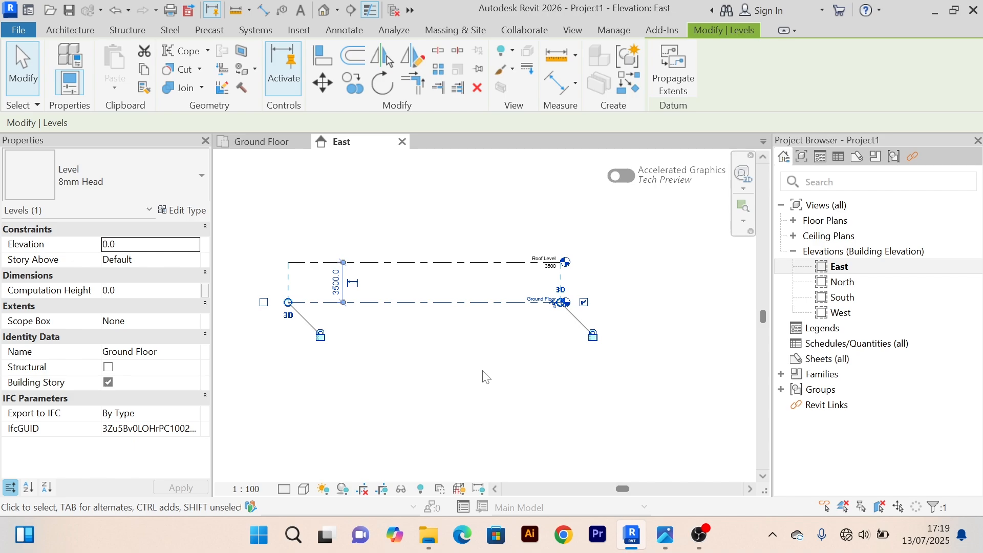
click(629, 84)
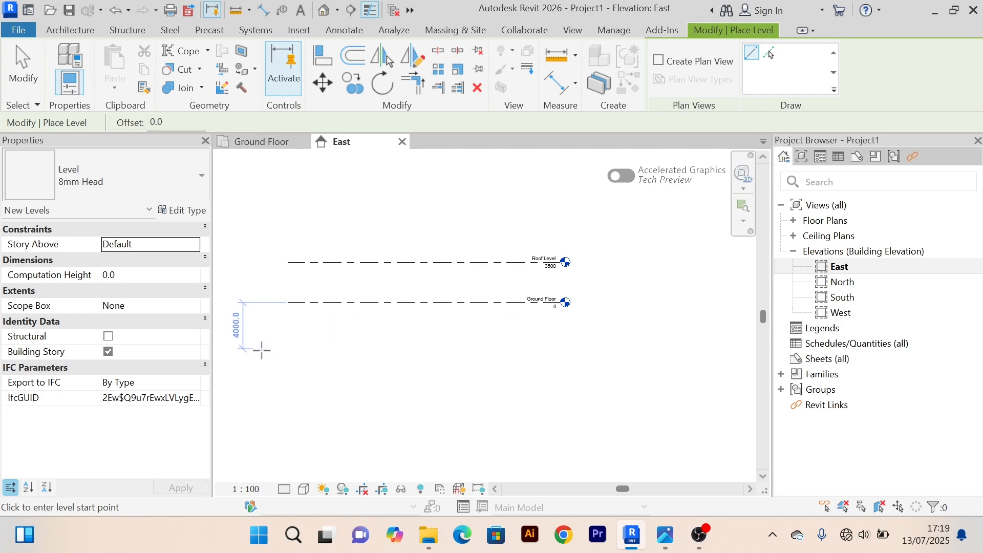
scroll(262, 350, up, 1)
click(291, 321)
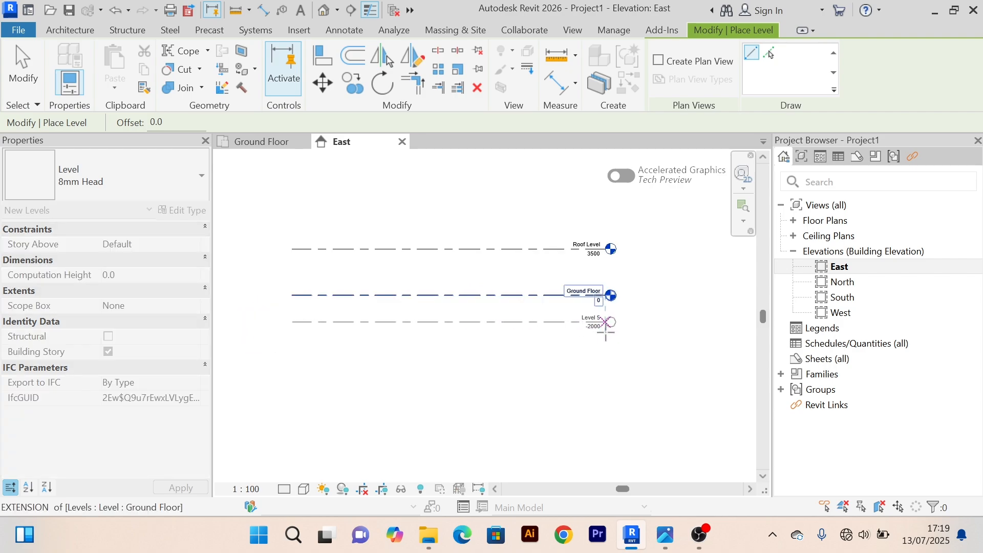
scroll(617, 333, up, 4)
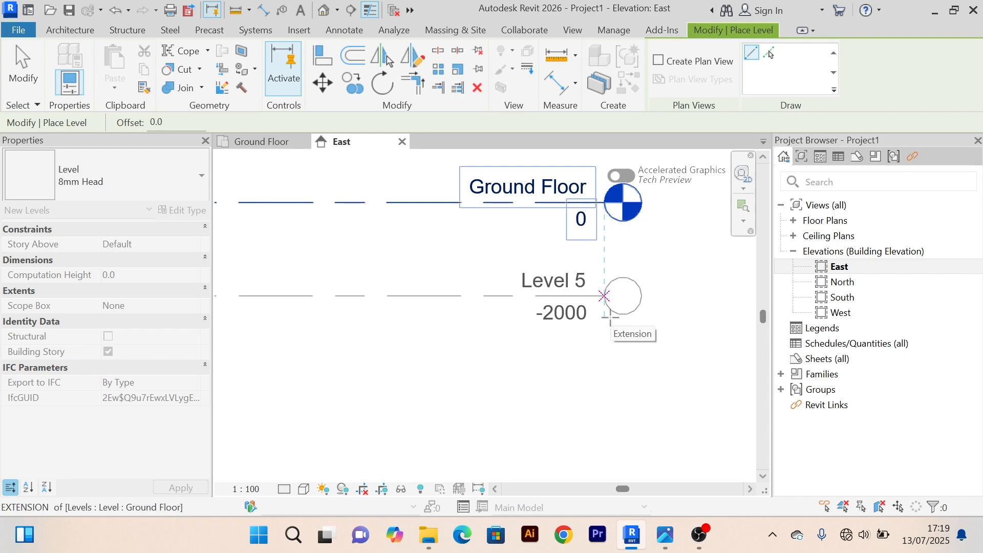
scroll(605, 296, down, 5)
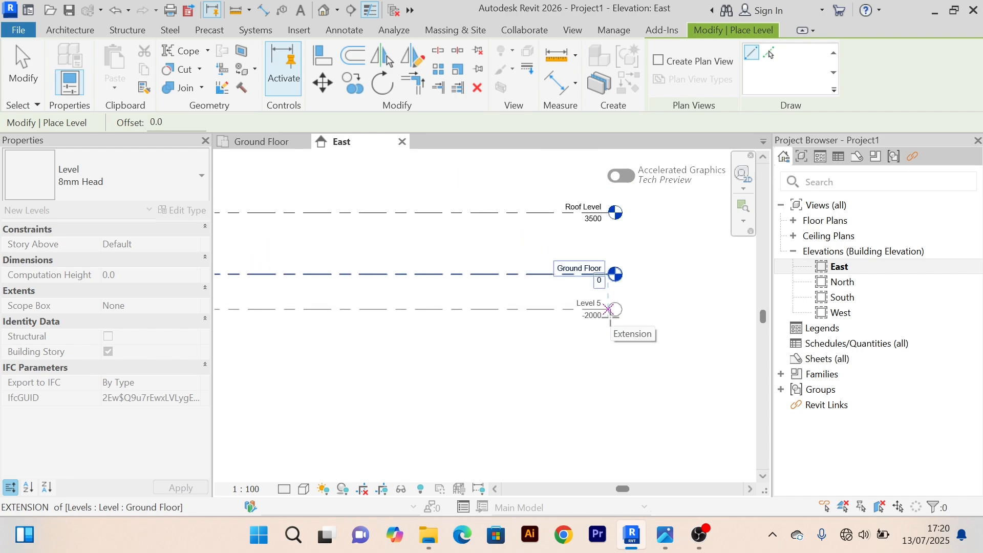
scroll(607, 306, up, 2)
scroll(607, 306, up, 2)
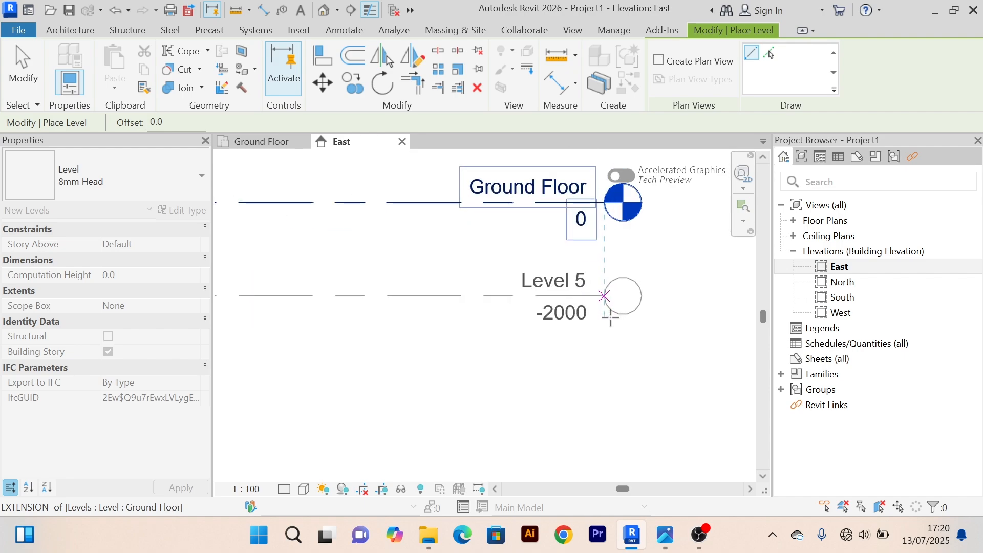
scroll(605, 297, down, 2)
scroll(607, 307, down, 1)
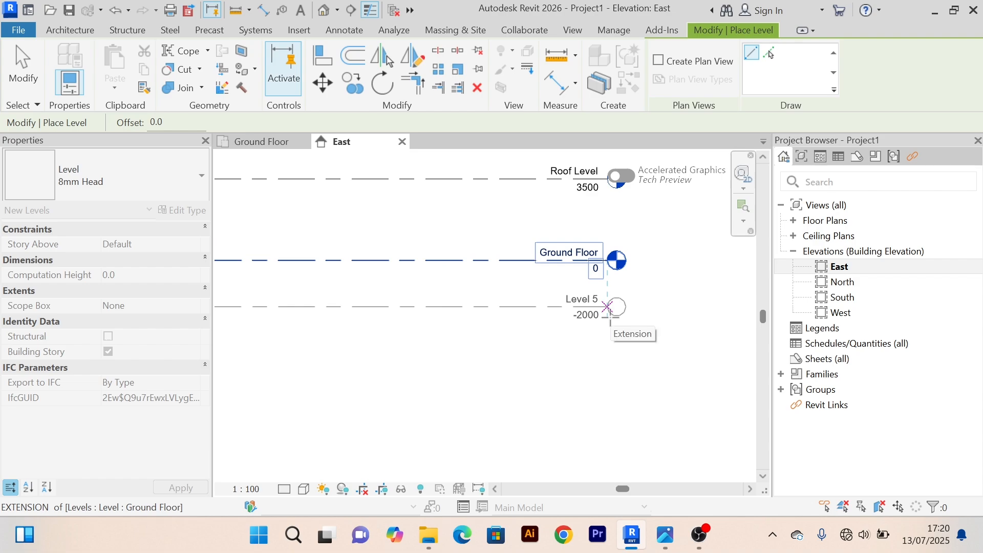
scroll(609, 308, down, 1)
scroll(610, 317, up, 3)
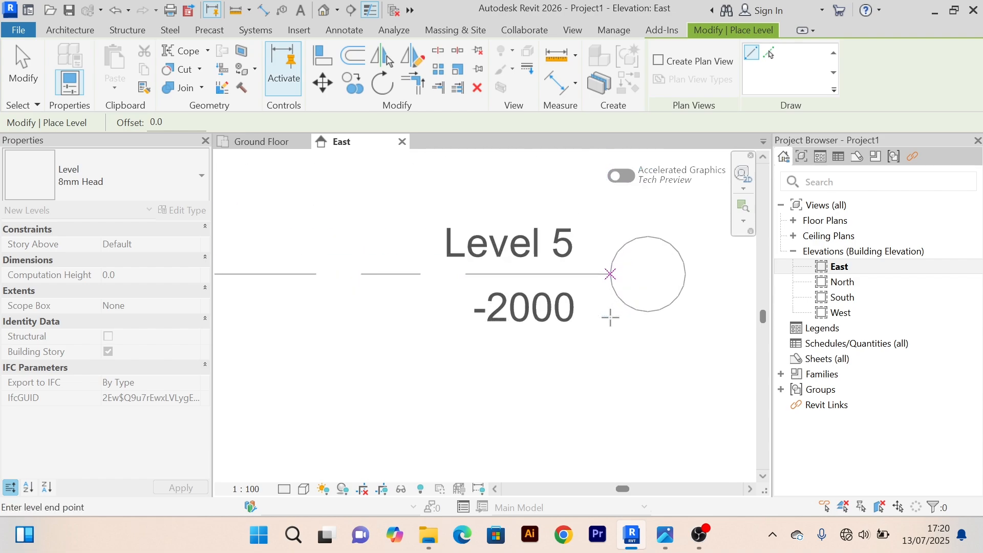
scroll(610, 317, down, 1)
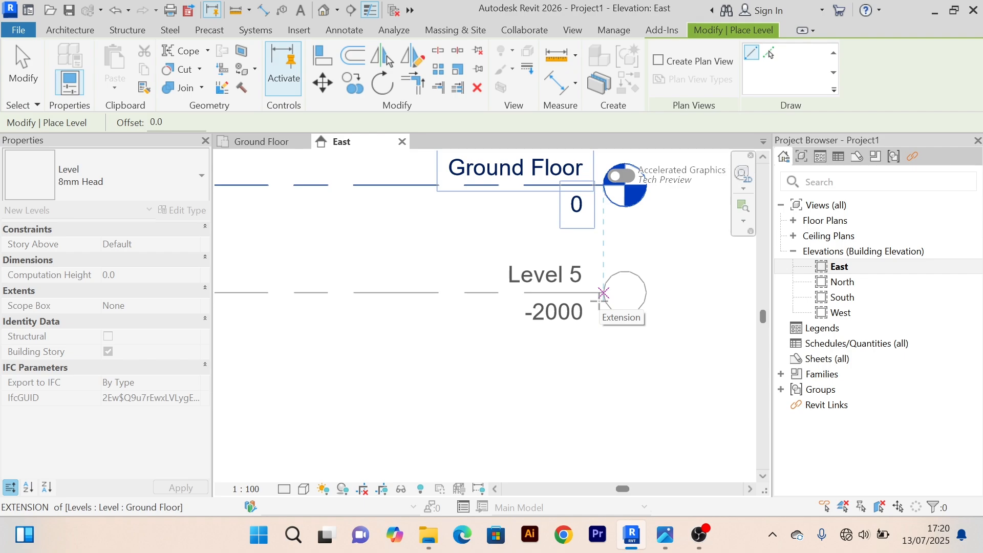
click(603, 293)
scroll(600, 299, down, 2)
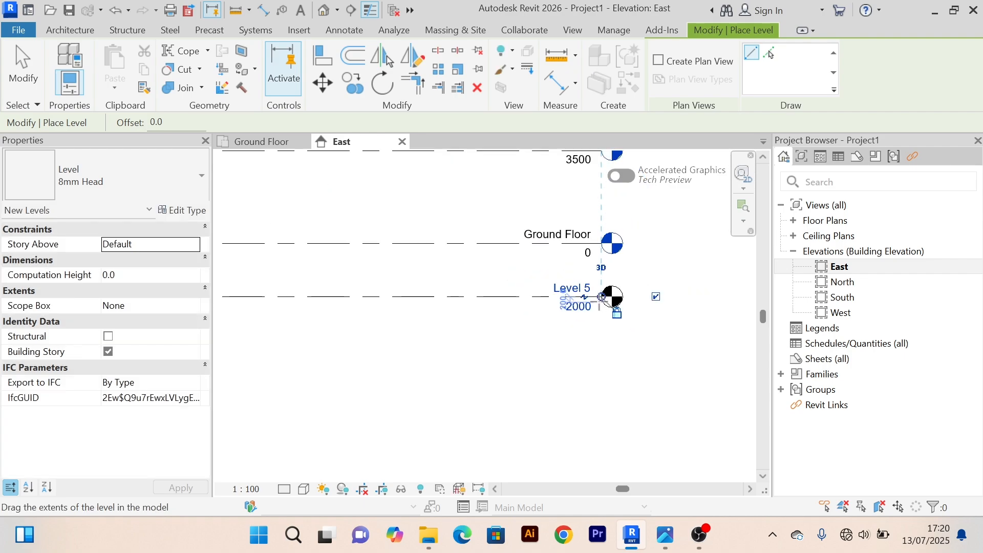
right_click(686, 197)
click(701, 209)
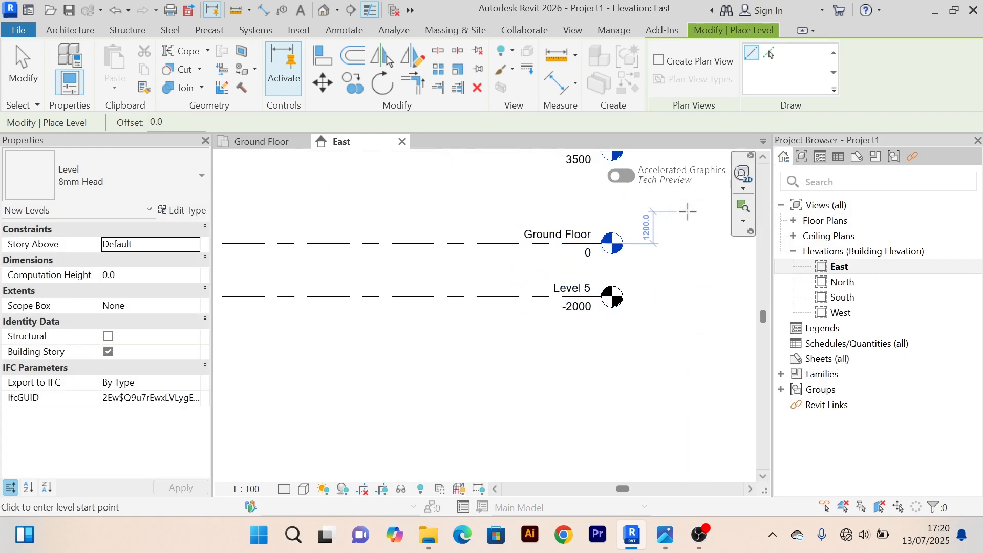
right_click(687, 197)
click(702, 209)
Step: Examine the head, name and elevation of the new level below Ground Floor
scroll(646, 294, up, 4)
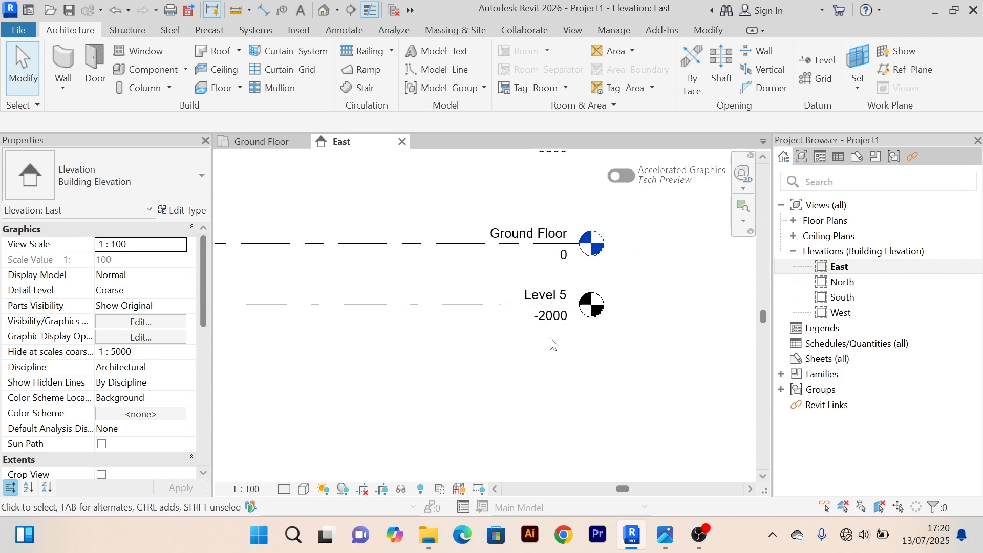
scroll(649, 294, down, 2)
scroll(586, 345, down, 1)
scroll(586, 338, up, 5)
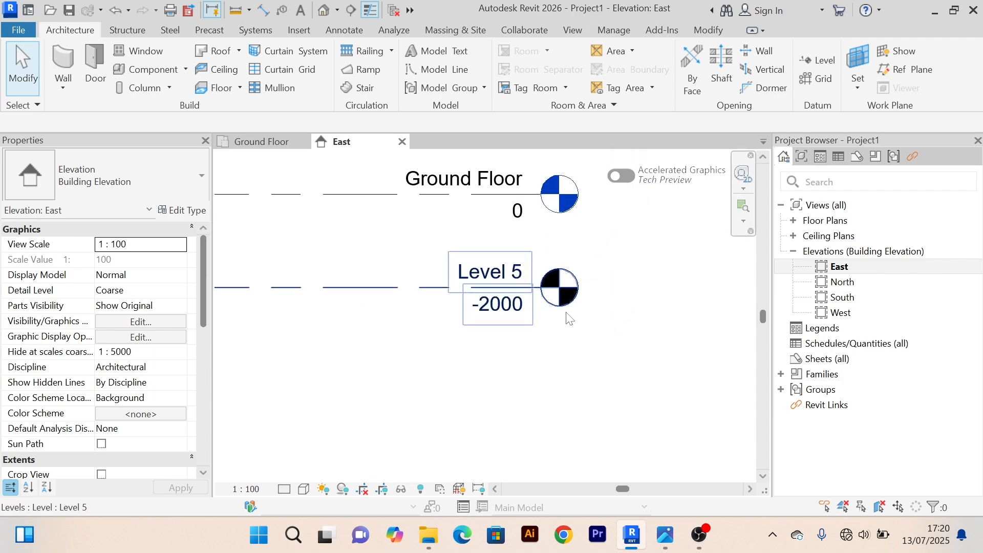
scroll(577, 314, down, 6)
scroll(588, 307, up, 6)
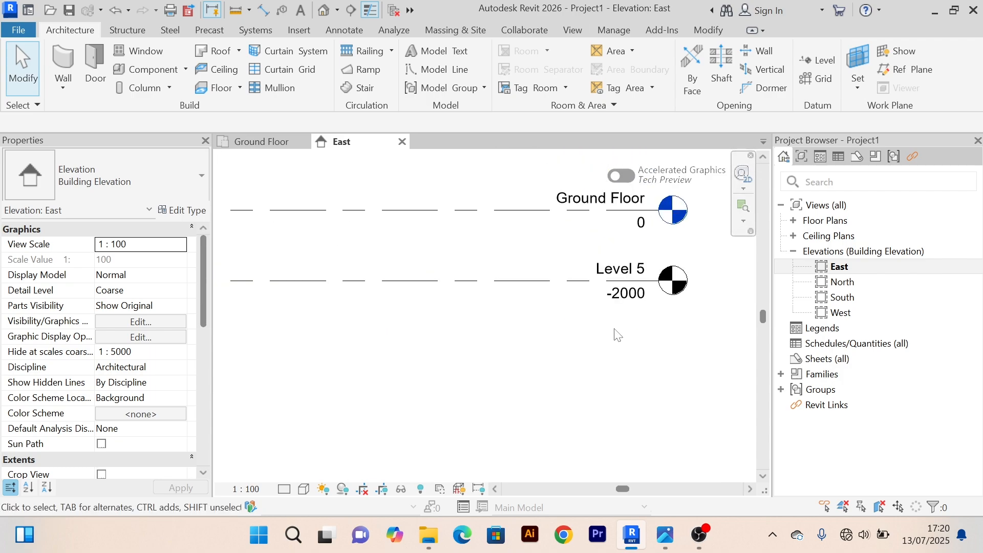
scroll(572, 318, down, 4)
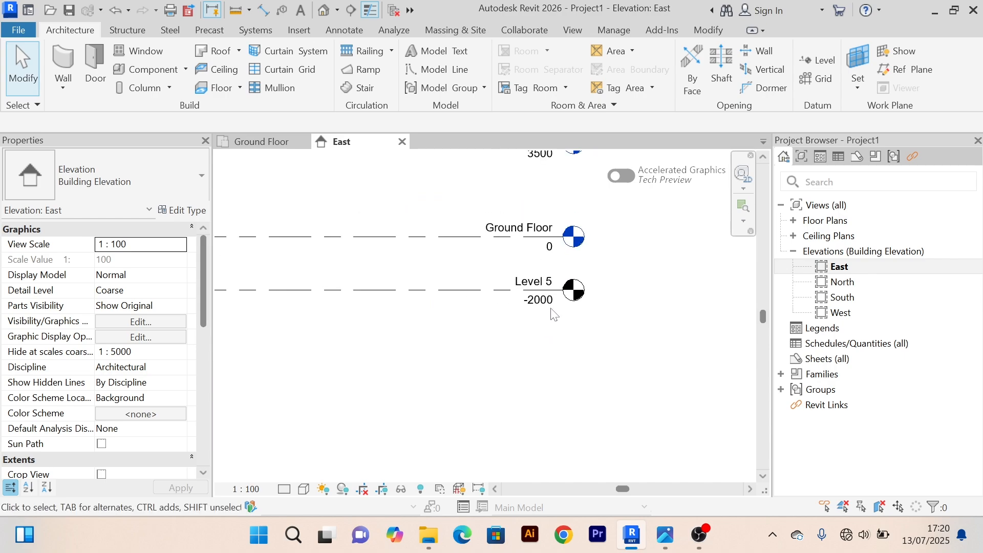
scroll(554, 313, up, 4)
scroll(548, 328, down, 3)
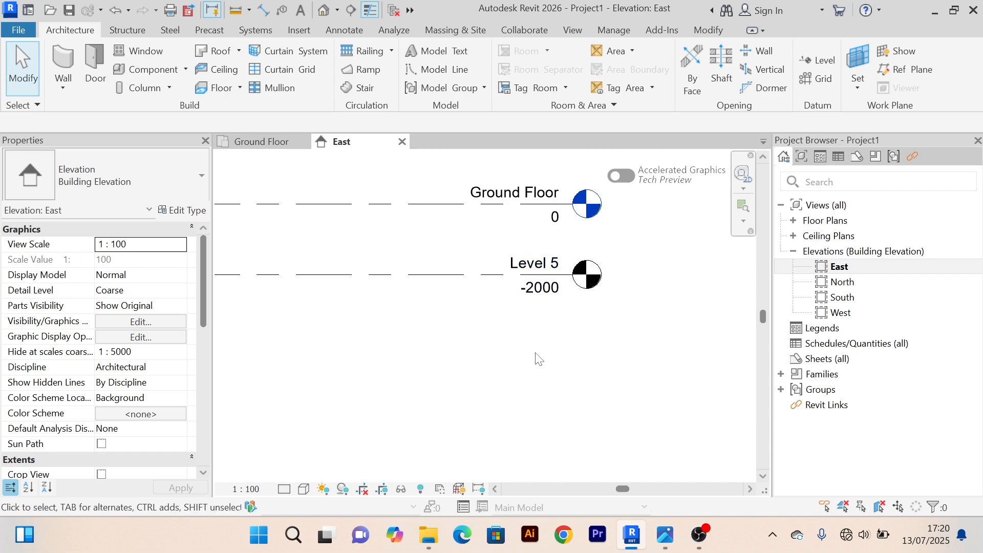
scroll(572, 303, up, 3)
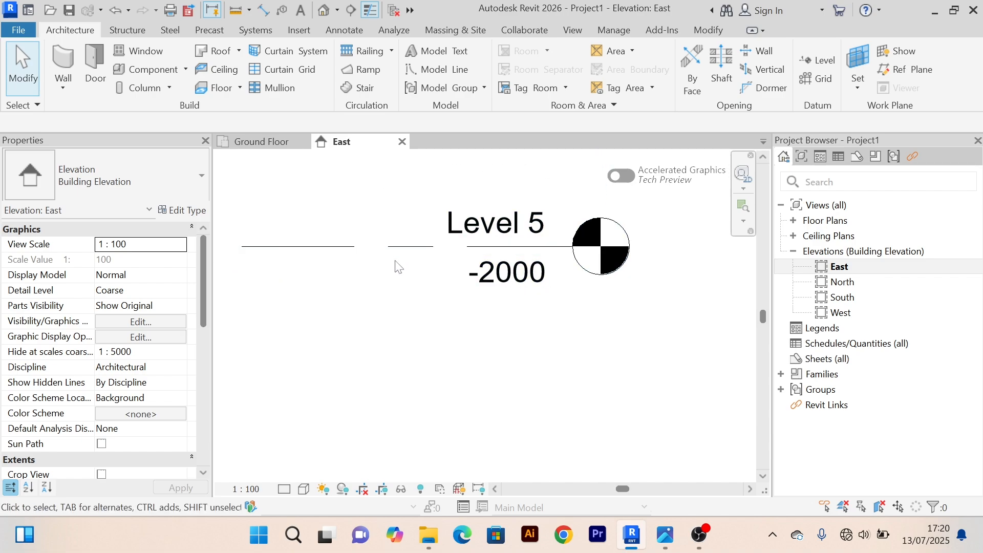
Step: Rename the new level below Ground Floor as Foundation Level
scroll(384, 258, down, 2)
click(419, 242)
scroll(419, 242, up, 2)
click(475, 243)
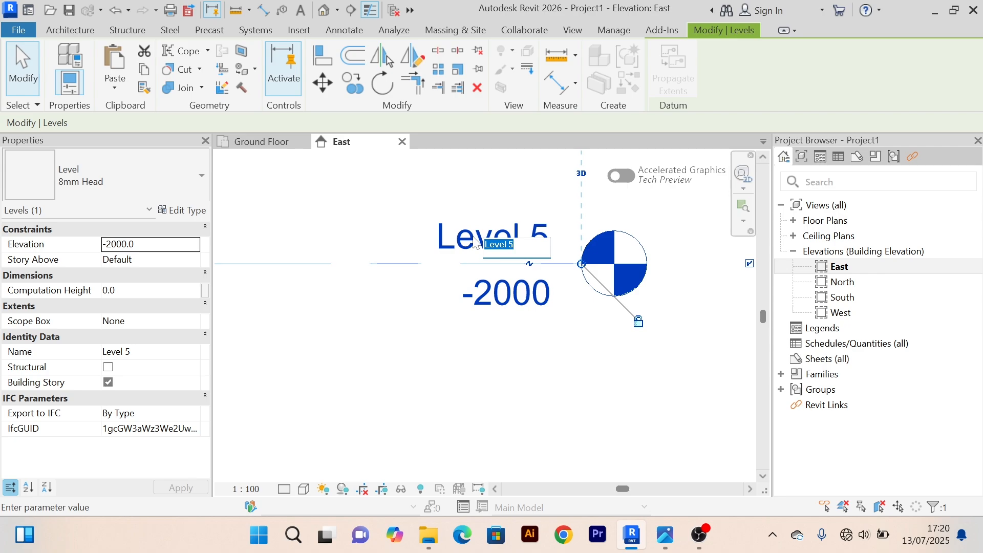
text(F)
text(oundation Level)
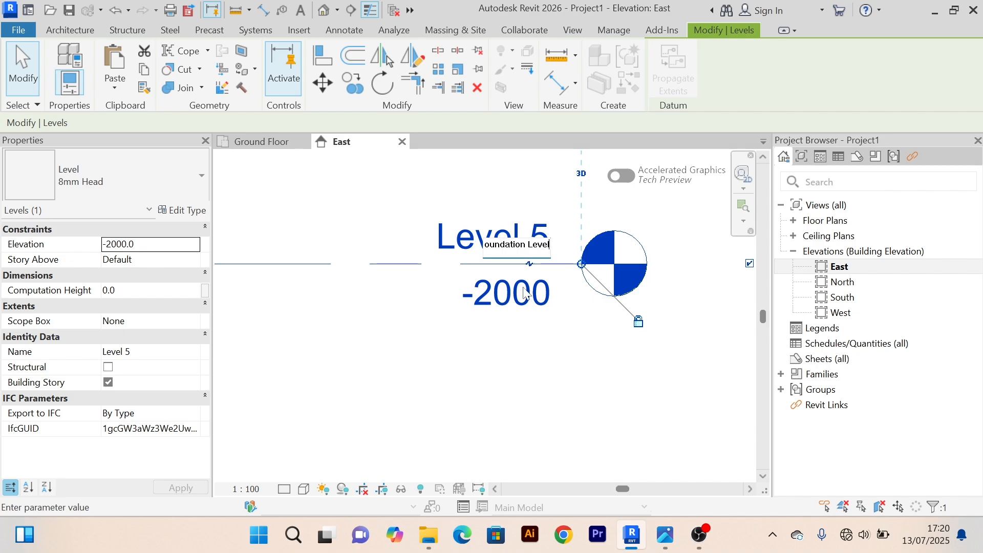
click(492, 346)
Step: Set the Foundation Level elevation to -1500 and deselect the level
click(531, 291)
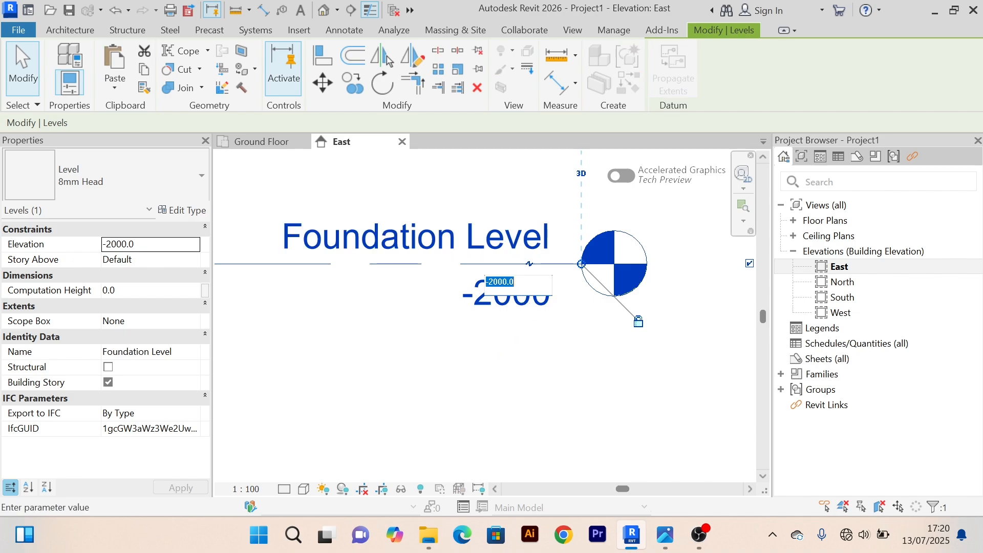
key(BackSpace)
text(-1500)
key(Return)
scroll(476, 425, down, 4)
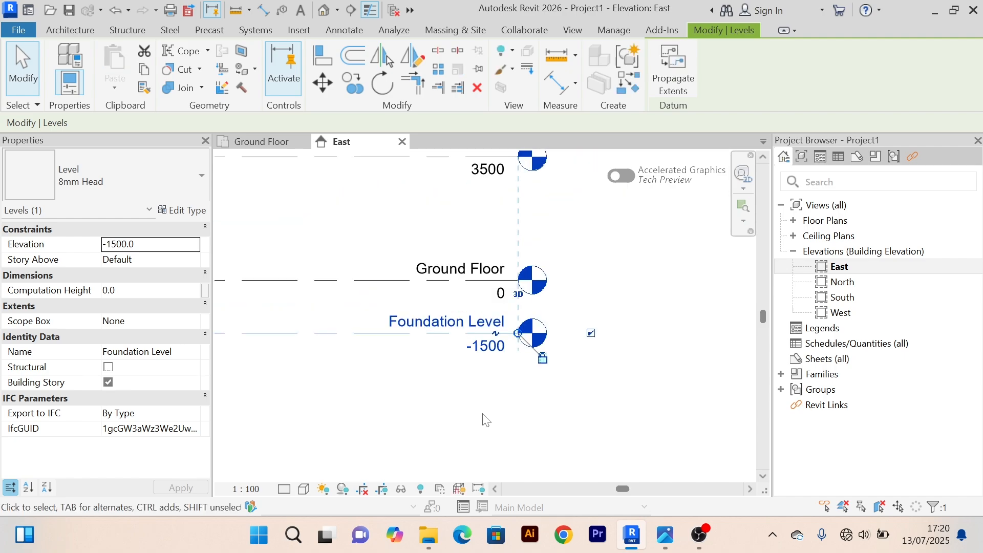
scroll(604, 404, down, 2)
right_click(620, 416)
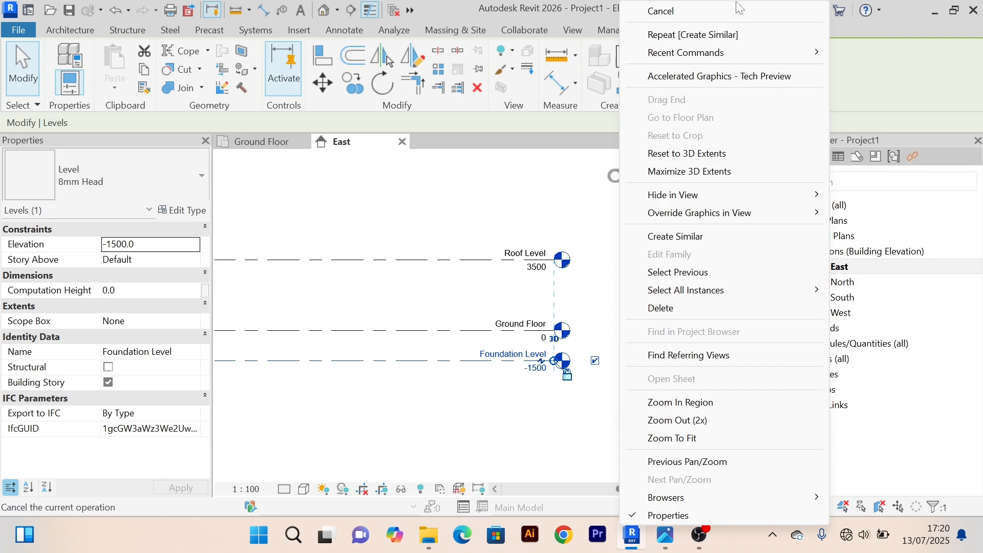
click(735, 17)
right_click(617, 406)
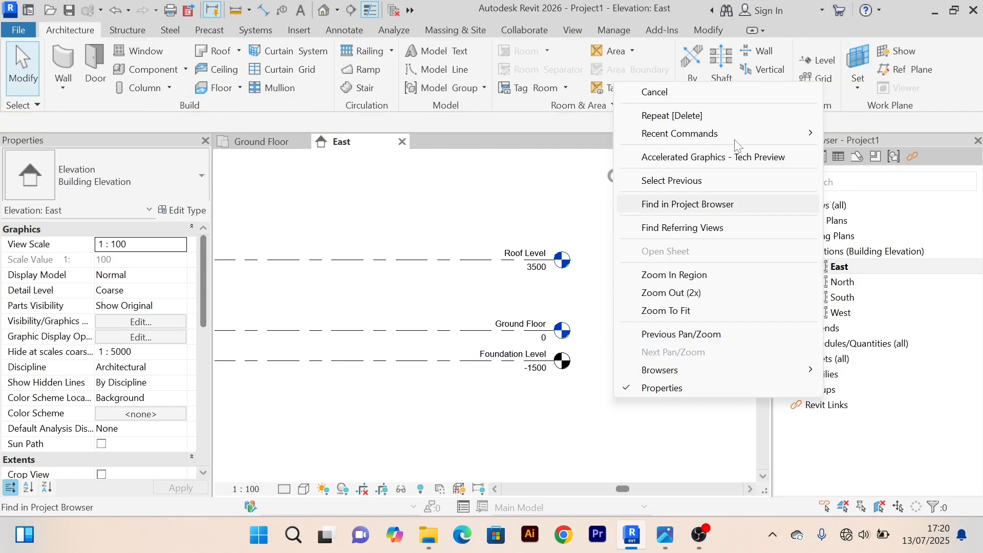
click(739, 91)
Step: Examine the spacing and labels of Roof Level, Ground Floor and Foundation Level in the East elevation
scroll(577, 356, up, 5)
scroll(669, 359, down, 5)
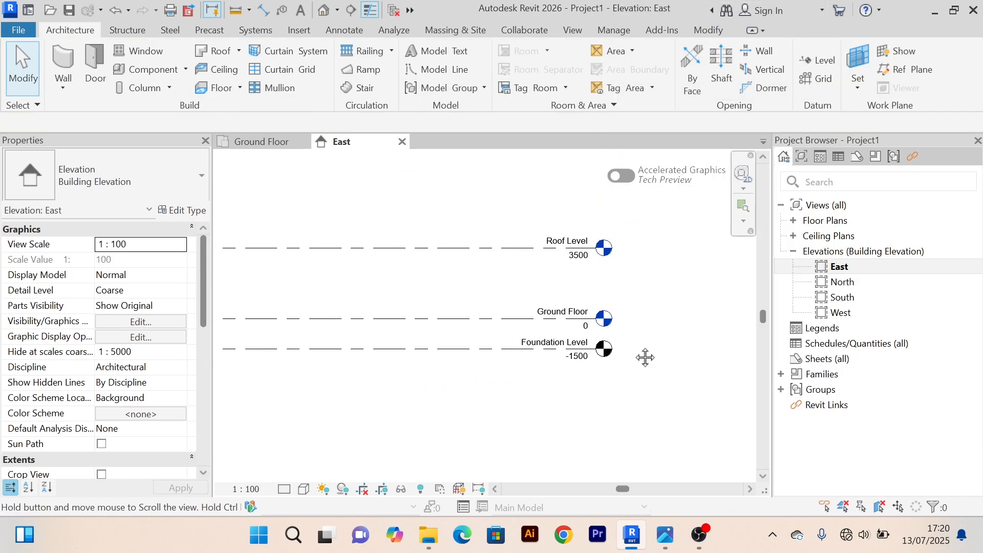
scroll(646, 338, up, 3)
scroll(654, 335, down, 4)
scroll(622, 344, up, 5)
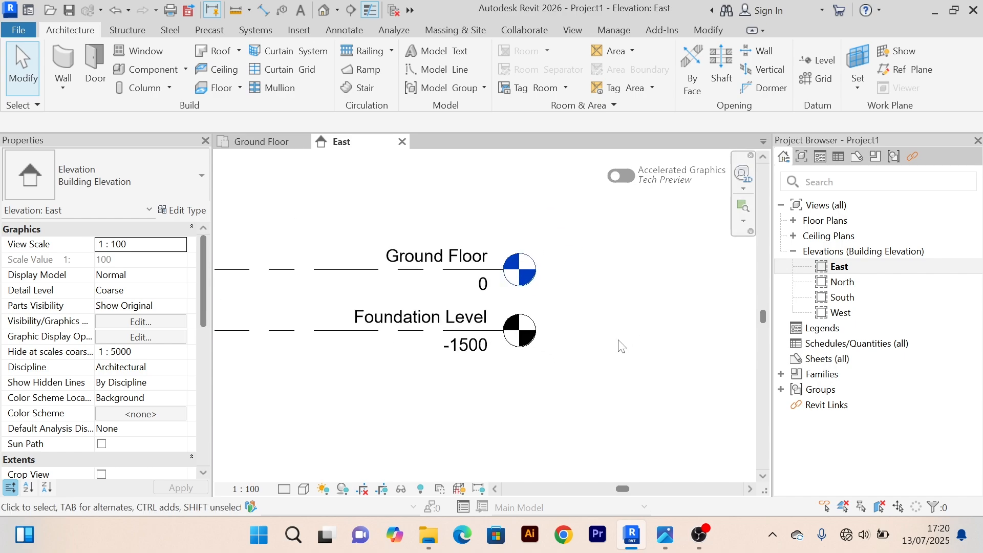
scroll(622, 346, down, 2)
mouse_move(618, 340)
middle_down()
mouse_move(622, 315)
mouse_move(615, 323)
middle_up()
scroll(620, 316, up, 4)
scroll(616, 316, down, 3)
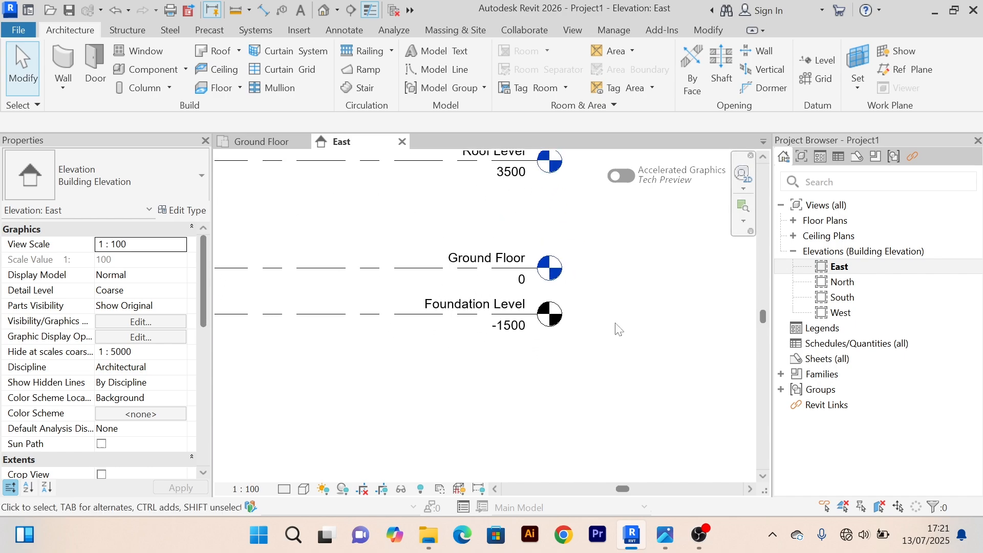
Step: Expand the project's floor plan list and check it against the Foundation Level line in the elevation
click(794, 221)
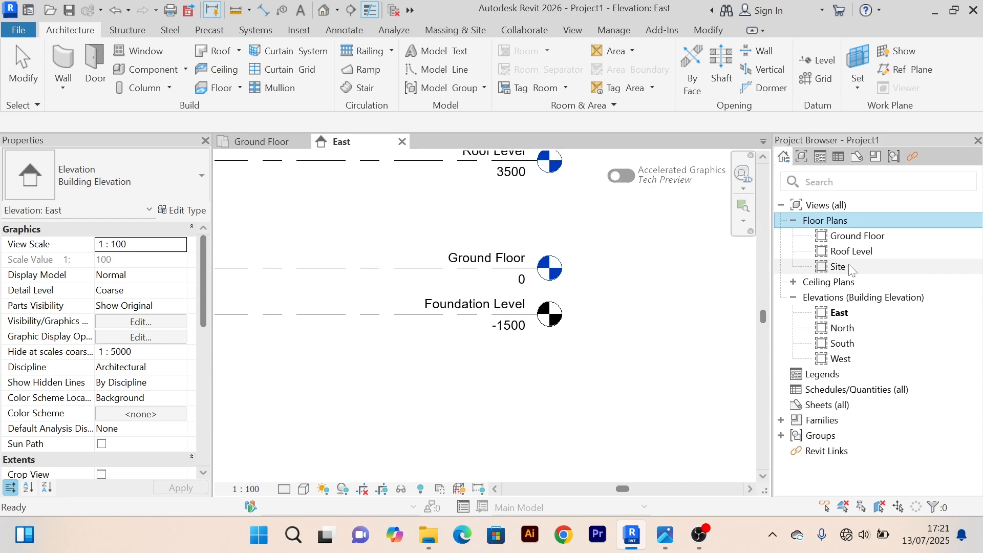
scroll(593, 333, down, 2)
scroll(588, 343, up, 3)
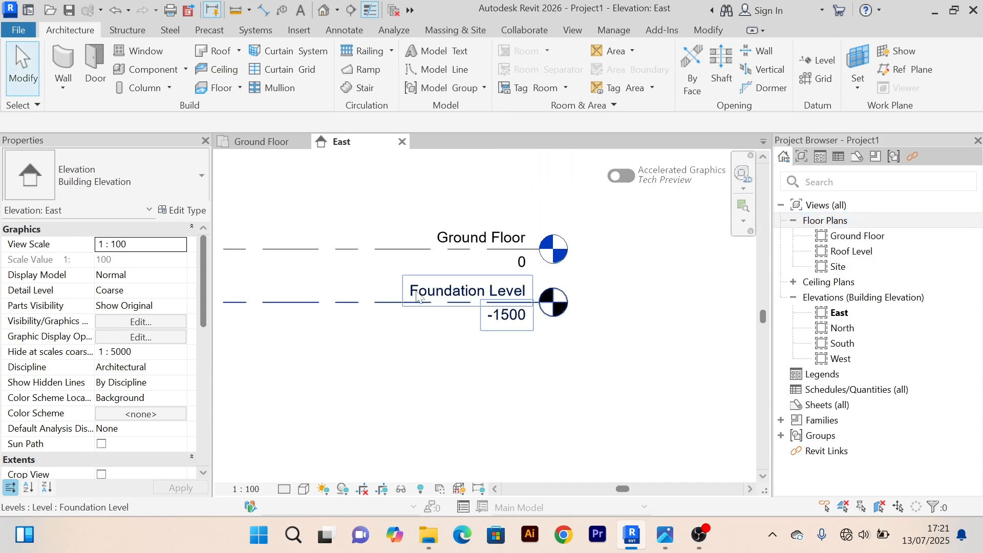
click(371, 311)
scroll(589, 333, down, 2)
scroll(589, 330, up, 1)
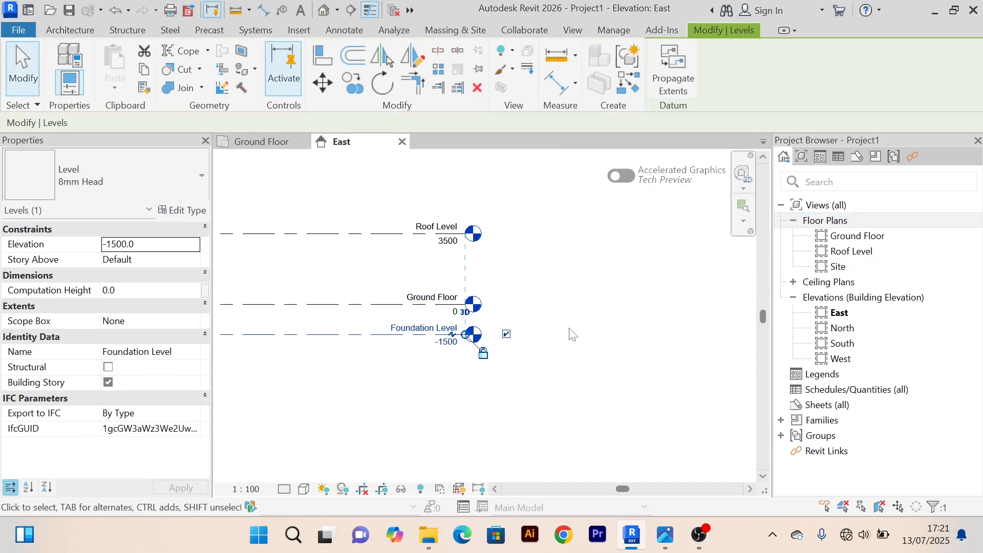
click(573, 326)
Step: Compare the Foundation Level head symbol with the Ground Floor and Roof Level heads
scroll(575, 323, up, 4)
middle_drag(579, 329, 623, 280)
scroll(571, 340, down, 3)
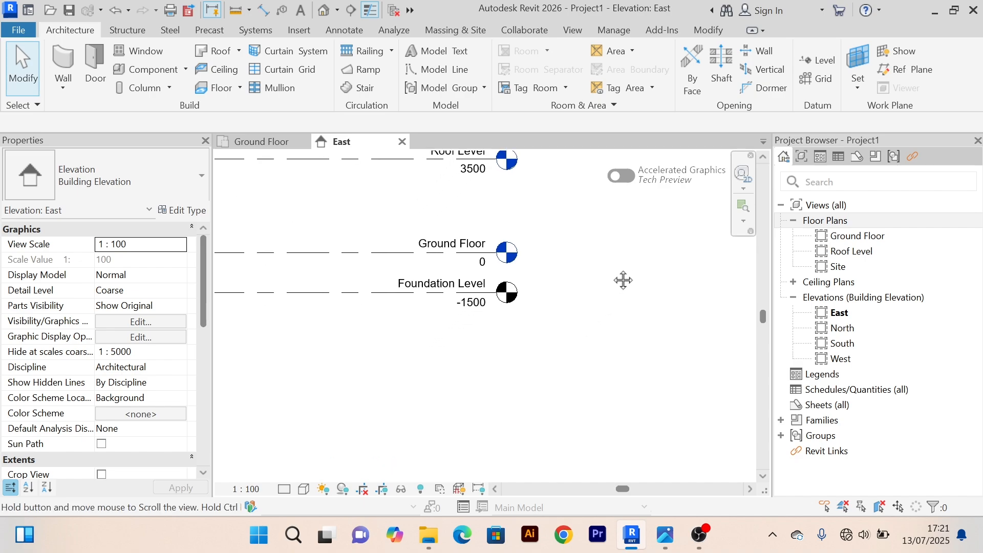
middle_drag(549, 223, 550, 260)
scroll(545, 242, up, 2)
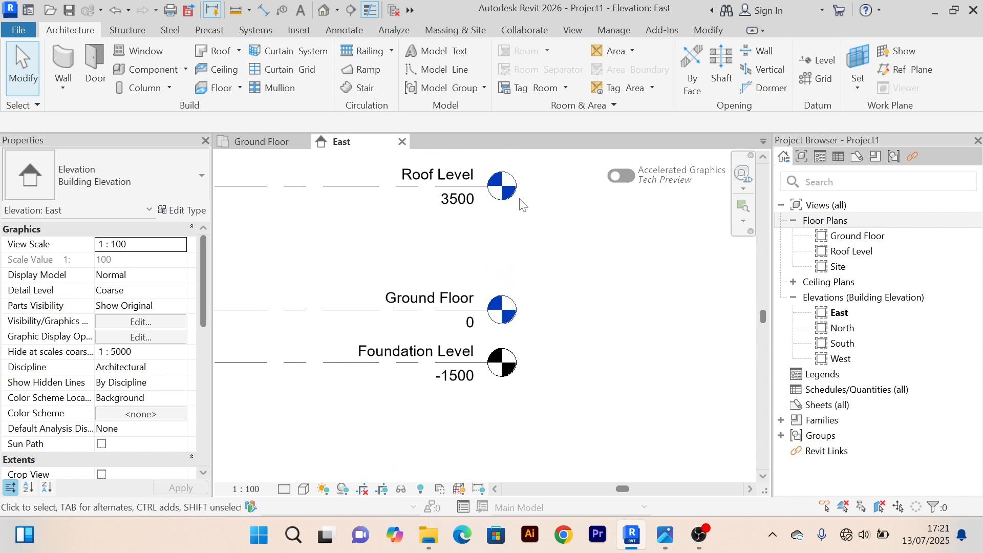
scroll(499, 190, up, 2)
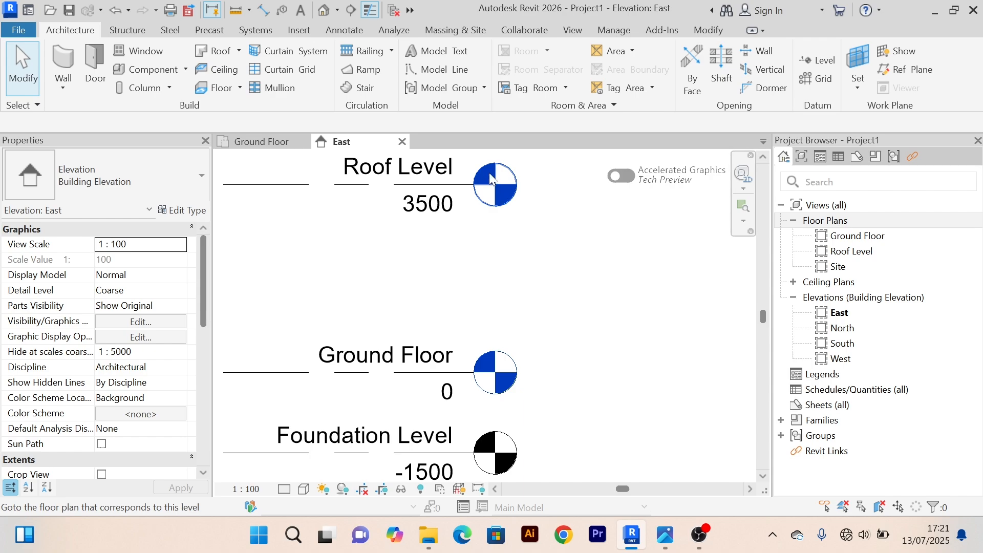
scroll(506, 192, down, 3)
scroll(509, 192, up, 2)
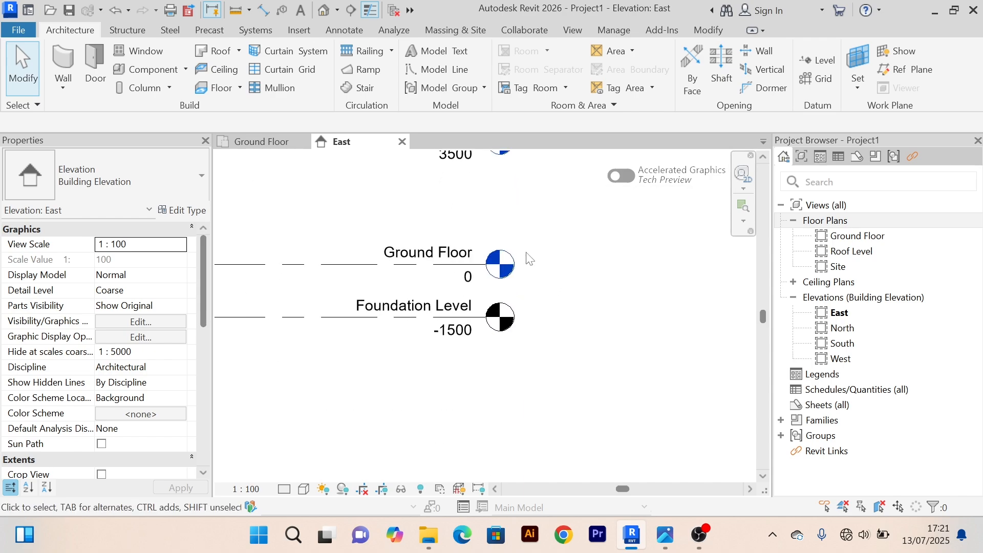
Step: Examine the level heads in the East elevation against the floor plans listed for the project
scroll(509, 192, down, 2)
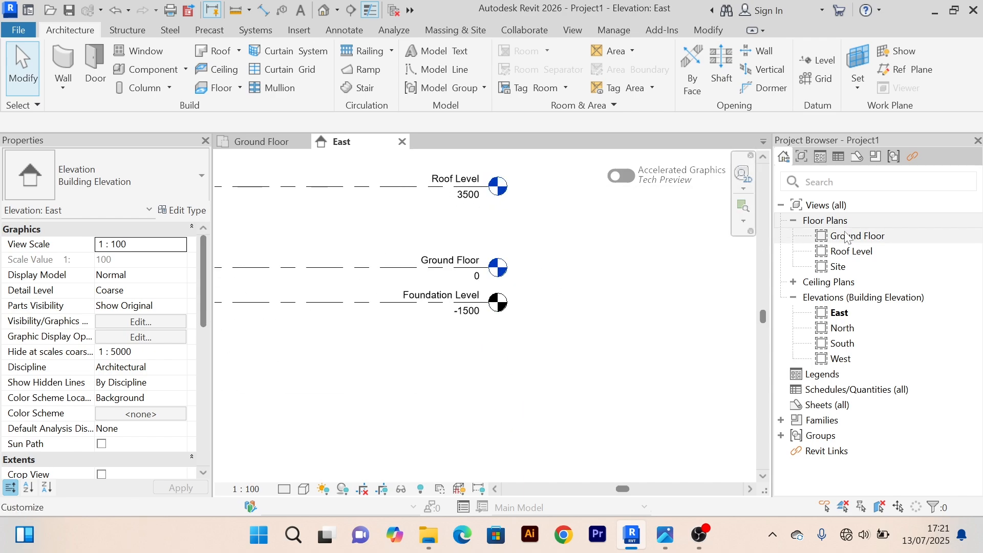
scroll(538, 317, up, 5)
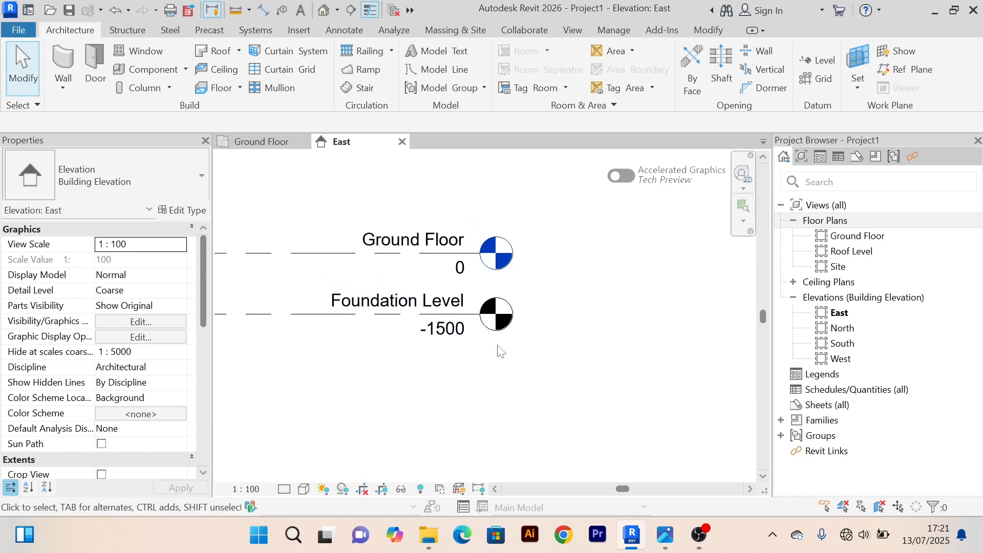
scroll(498, 299, down, 4)
scroll(537, 305, down, 2)
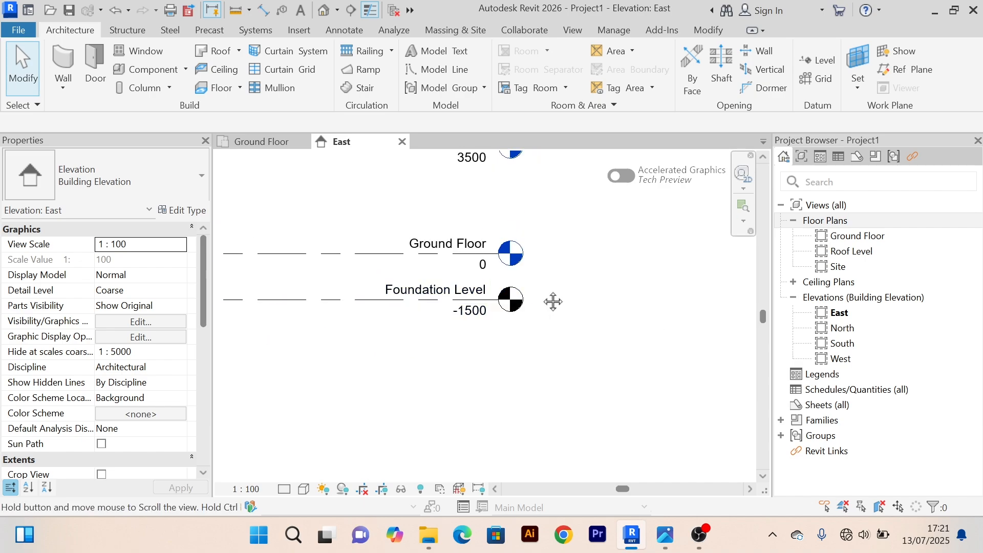
middle_drag(554, 300, 557, 357)
scroll(589, 318, up, 2)
scroll(587, 314, down, 3)
mouse_move(588, 319)
middle_down()
mouse_move(590, 344)
mouse_move(583, 321)
middle_up()
scroll(556, 367, up, 2)
scroll(586, 326, down, 2)
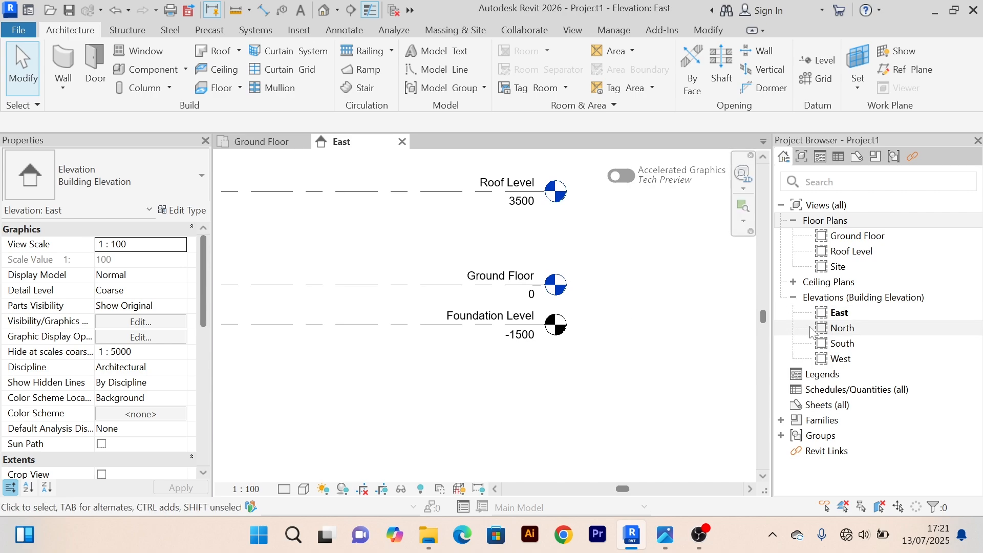
middle_drag(580, 223, 558, 233)
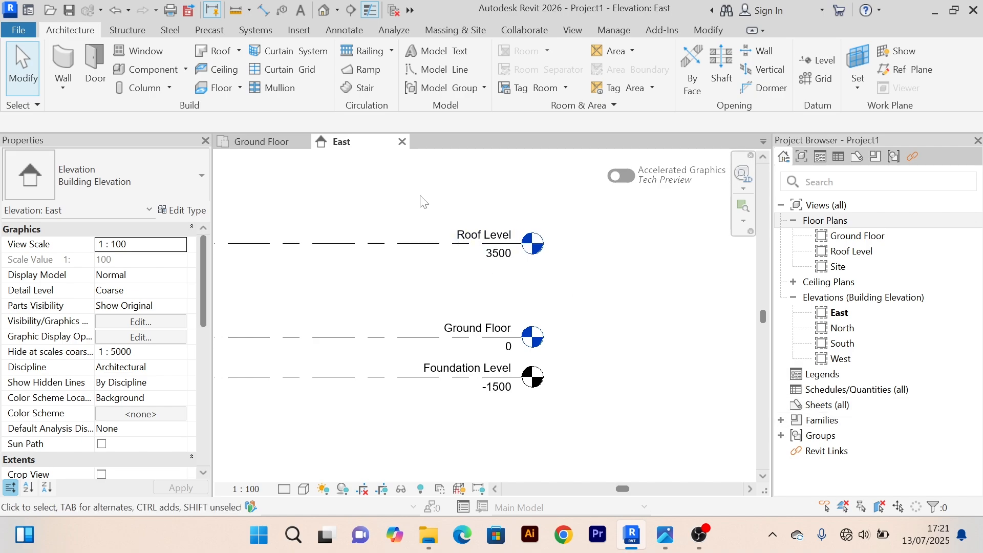
click(573, 30)
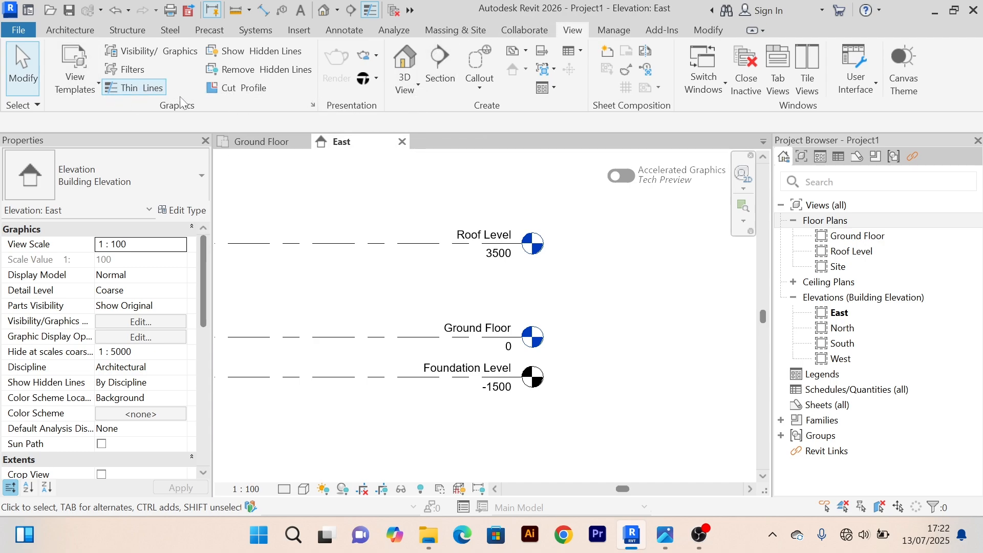
click(420, 85)
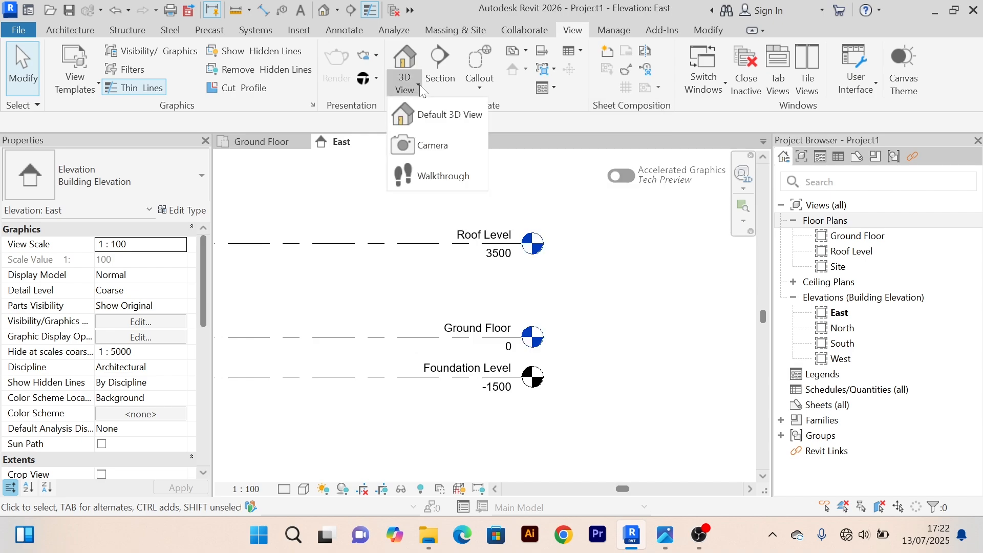
click(419, 86)
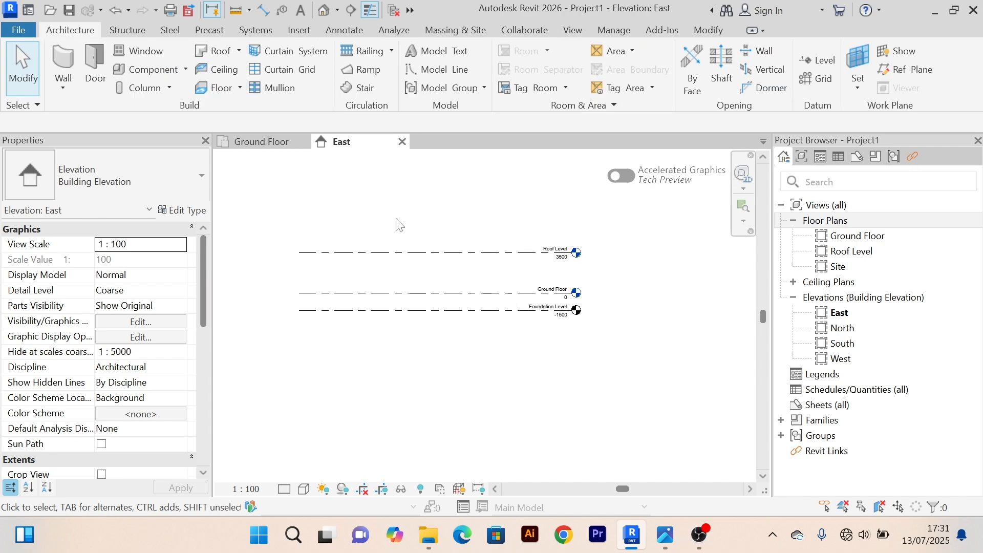
Step: Inspect the Foundation Level line and its head beside Ground Floor and Roof Level, checking which levels have a floor plan
scroll(561, 333, up, 5)
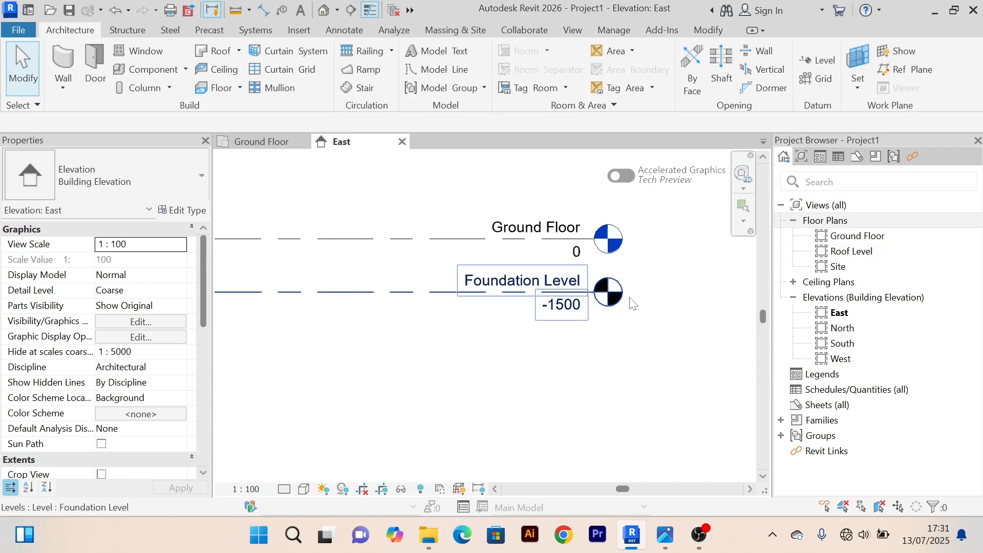
middle_drag(666, 289, 601, 356)
scroll(441, 361, up, 4)
scroll(637, 325, down, 2)
middle_drag(651, 318, 595, 316)
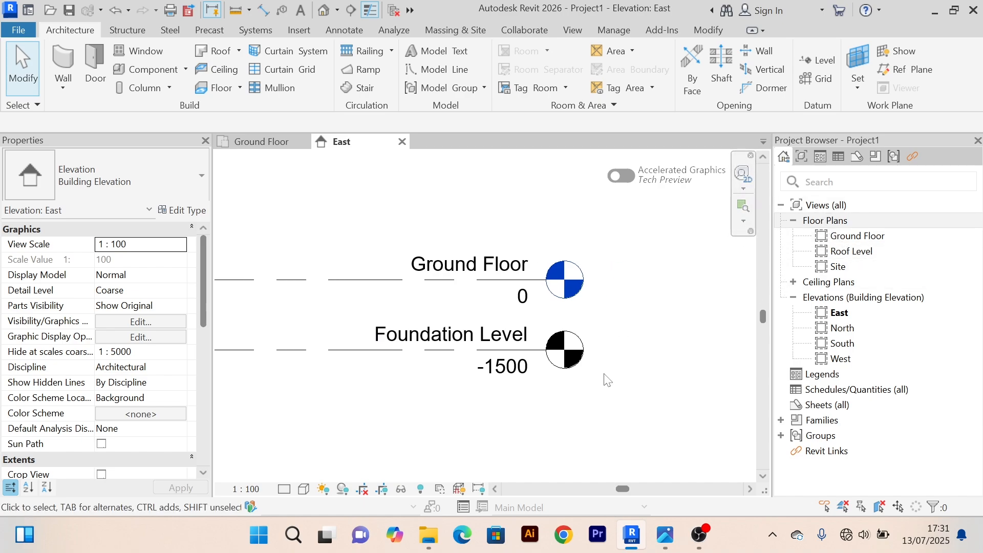
scroll(606, 375, down, 3)
middle_drag(619, 373, 633, 354)
scroll(594, 336, up, 4)
scroll(641, 306, down, 2)
scroll(587, 238, down, 3)
middle_drag(592, 253, 580, 305)
scroll(580, 253, up, 4)
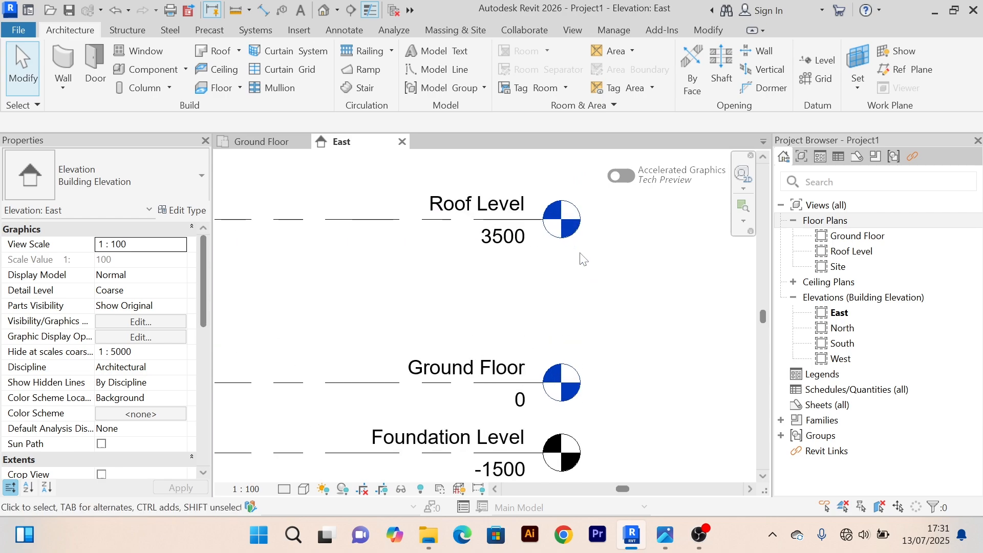
scroll(582, 259, down, 3)
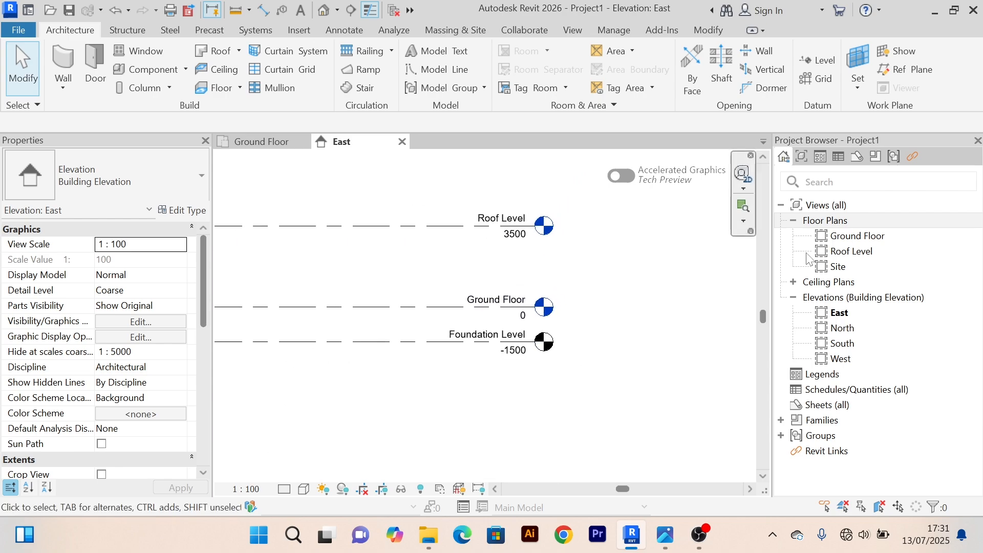
scroll(666, 326, up, 3)
scroll(658, 324, down, 3)
middle_drag(653, 322, 666, 320)
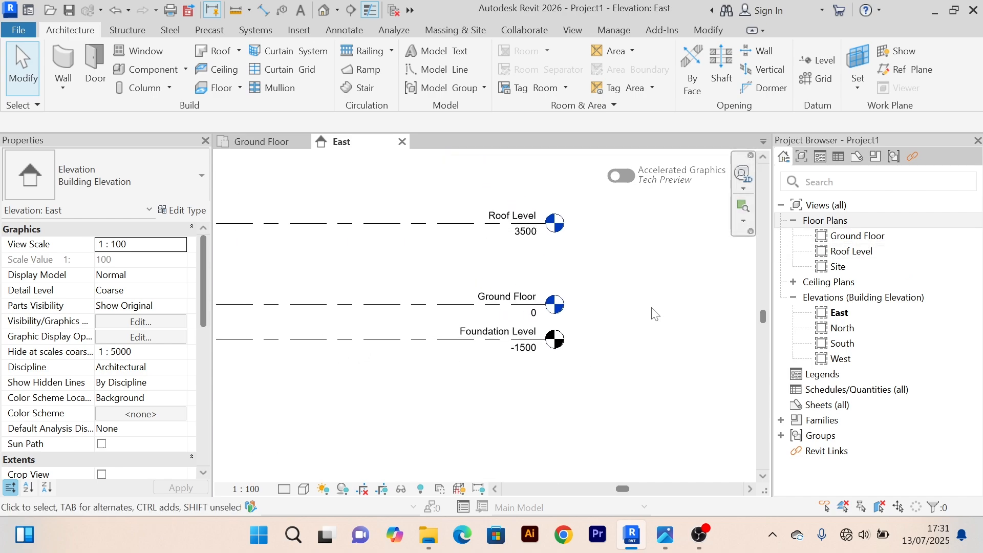
click(435, 340)
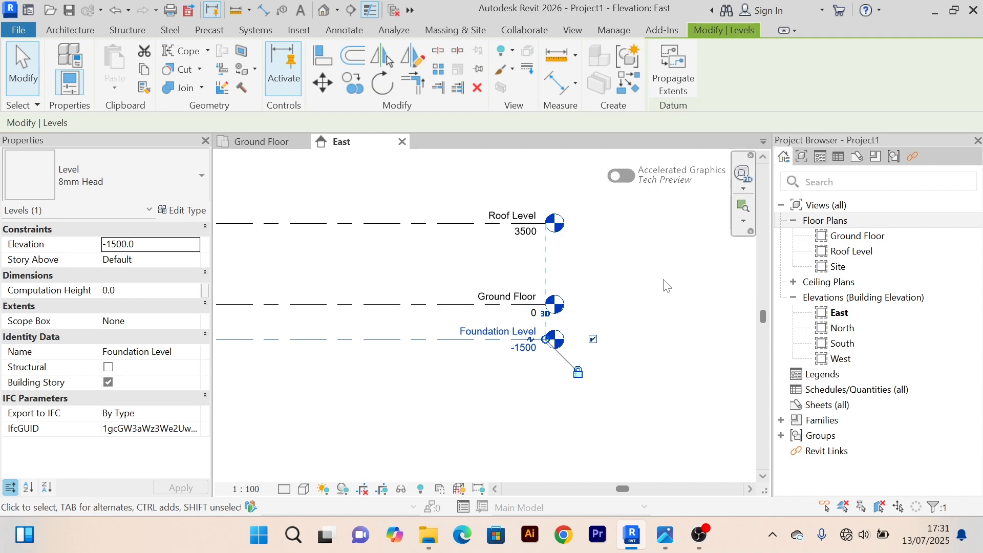
click(667, 285)
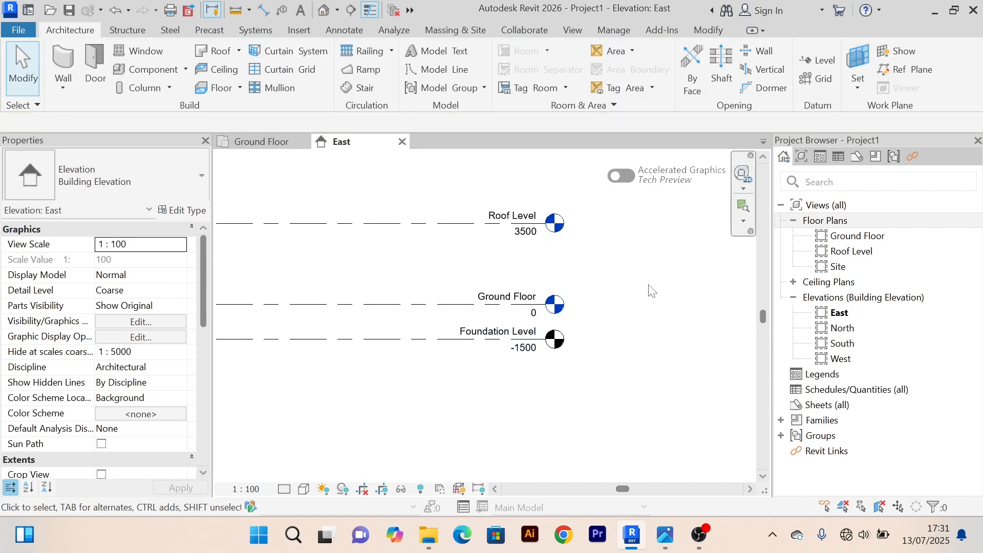
Step: Create a floor plan view for Foundation Level without duplicating existing views, and close it to return to the East elevation
click(573, 30)
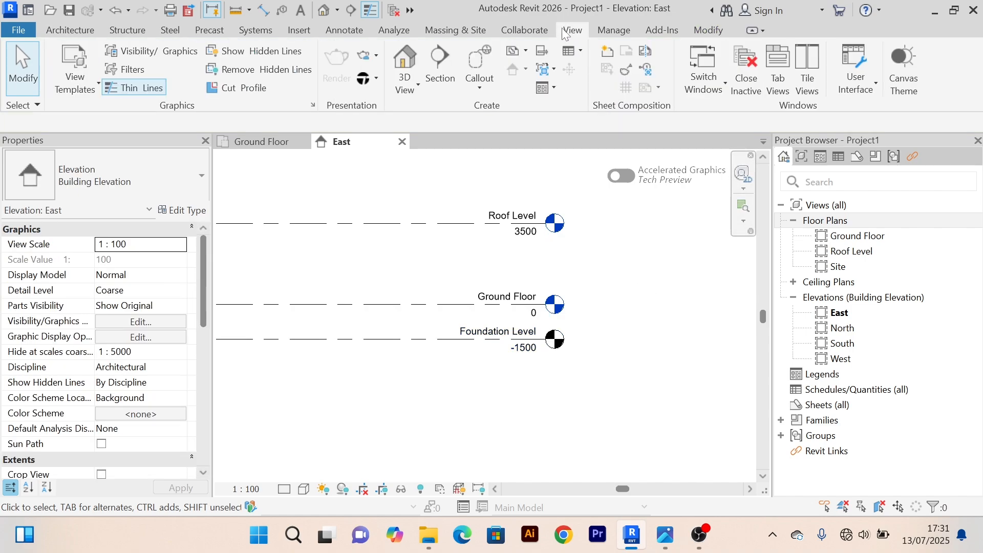
click(525, 52)
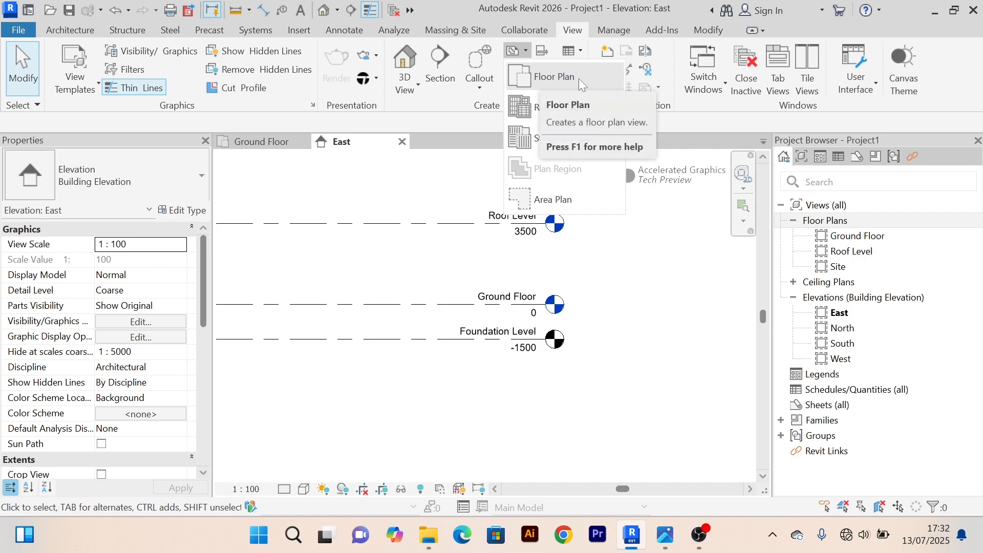
click(560, 76)
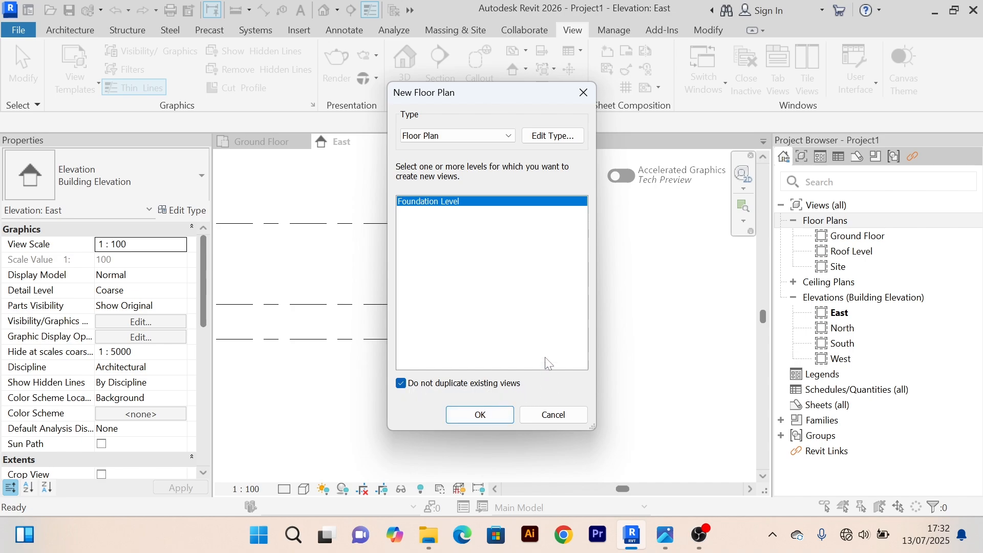
click(474, 419)
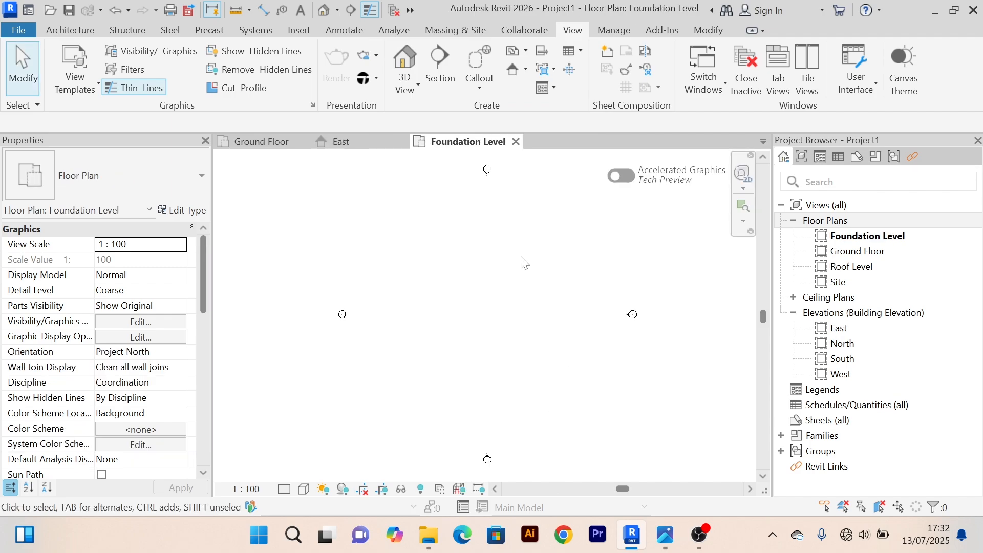
click(516, 142)
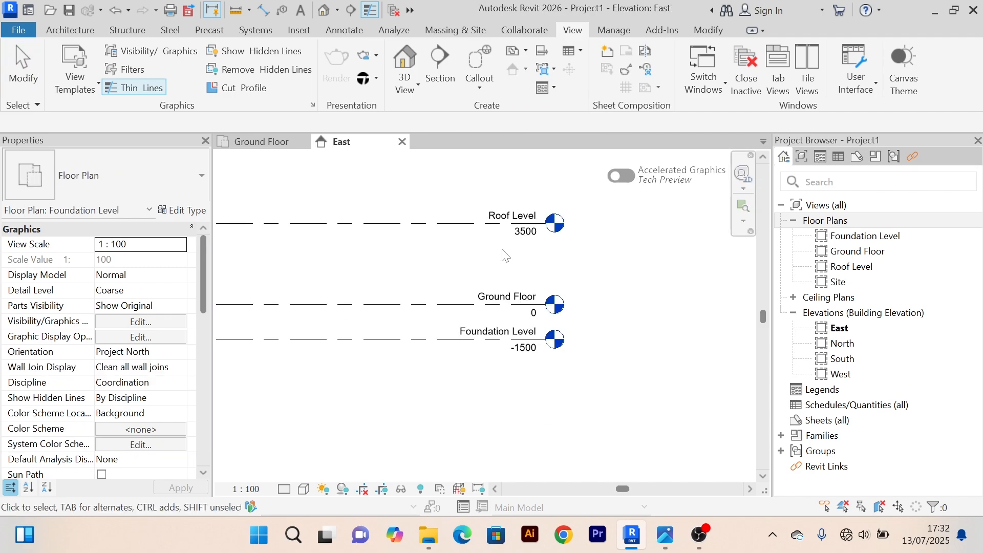
Step: Check the Foundation Level head in the East elevation and the project's floor plan list for the added view
scroll(588, 351, up, 1)
scroll(583, 338, down, 1)
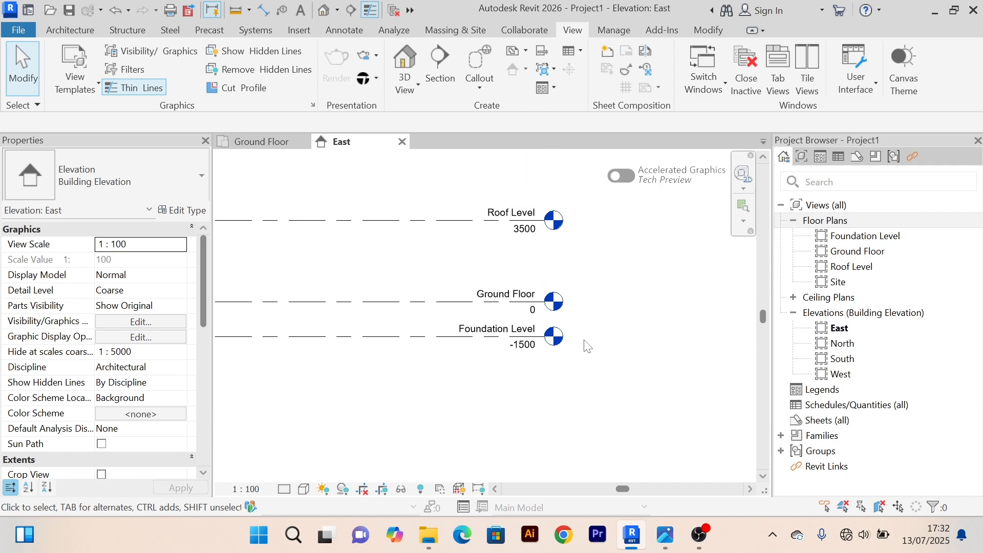
scroll(558, 335, up, 2)
scroll(544, 338, up, 3)
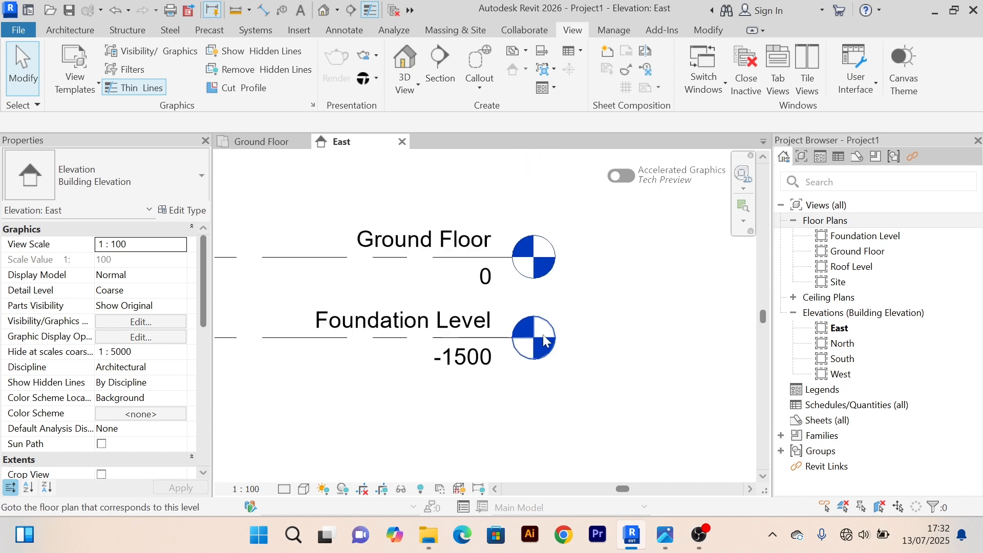
scroll(543, 338, down, 5)
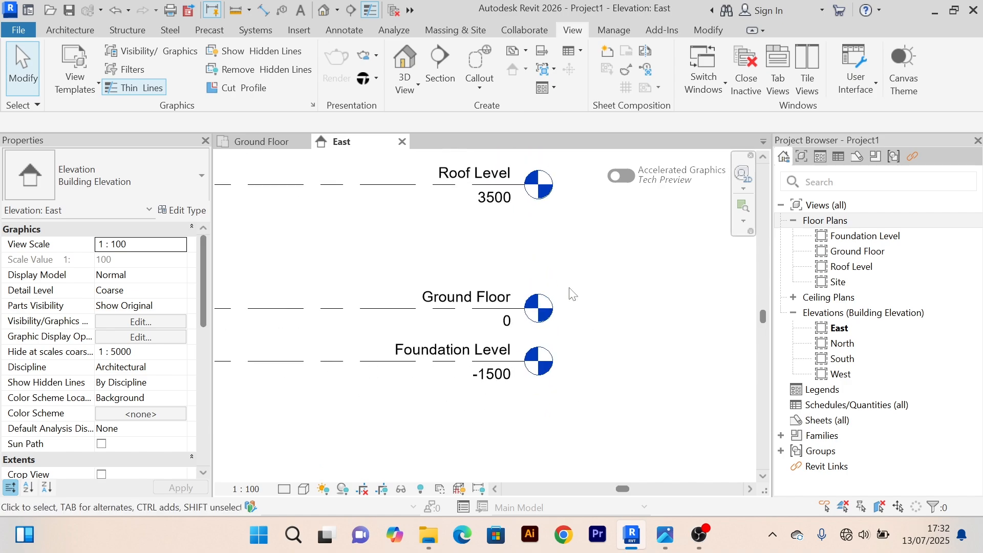
scroll(550, 308, up, 2)
scroll(547, 231, down, 3)
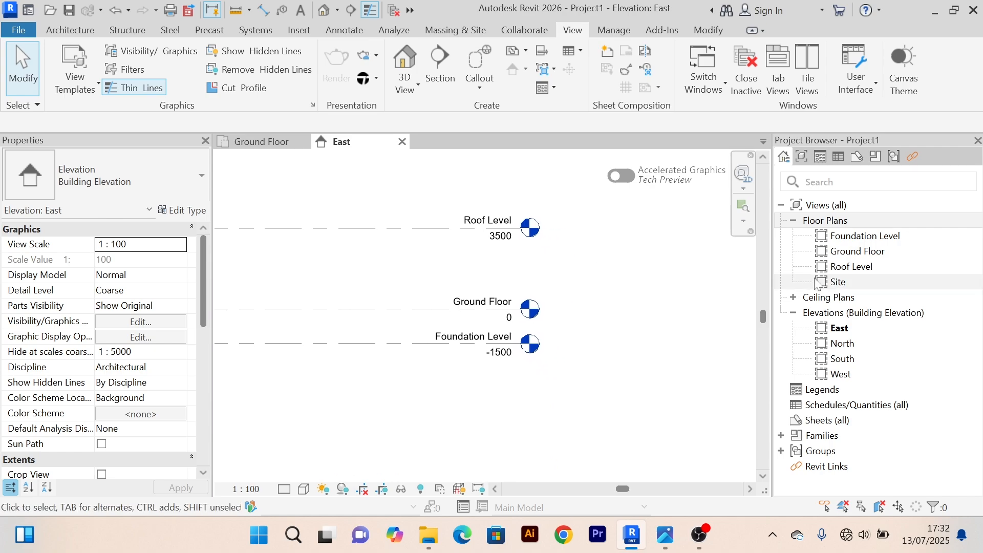
click(793, 219)
click(793, 219)
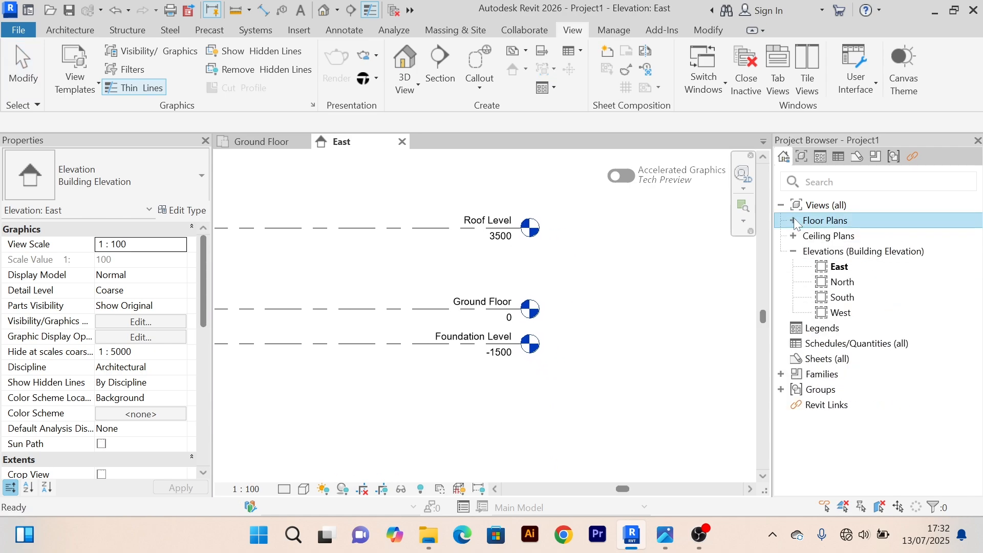
click(793, 219)
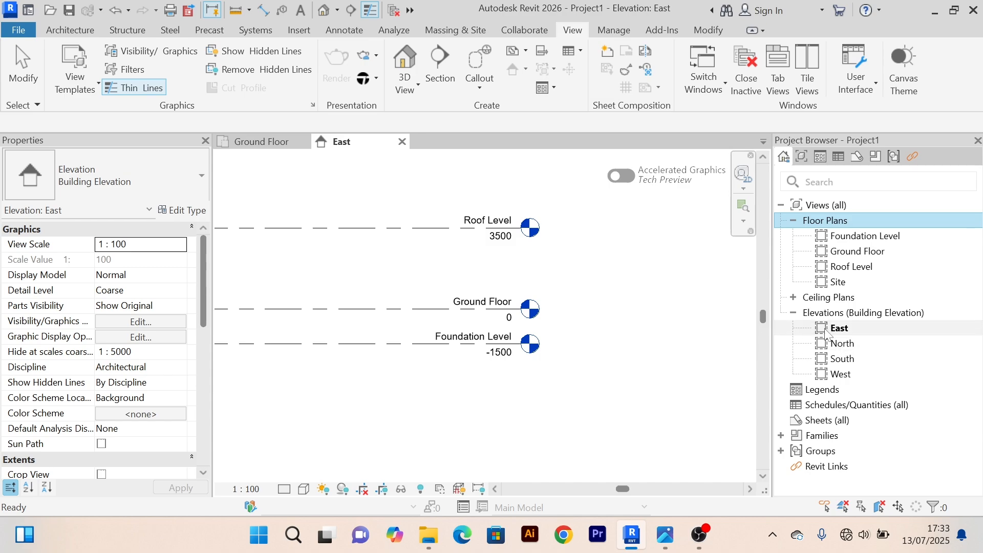
scroll(575, 307, down, 2)
scroll(575, 307, up, 1)
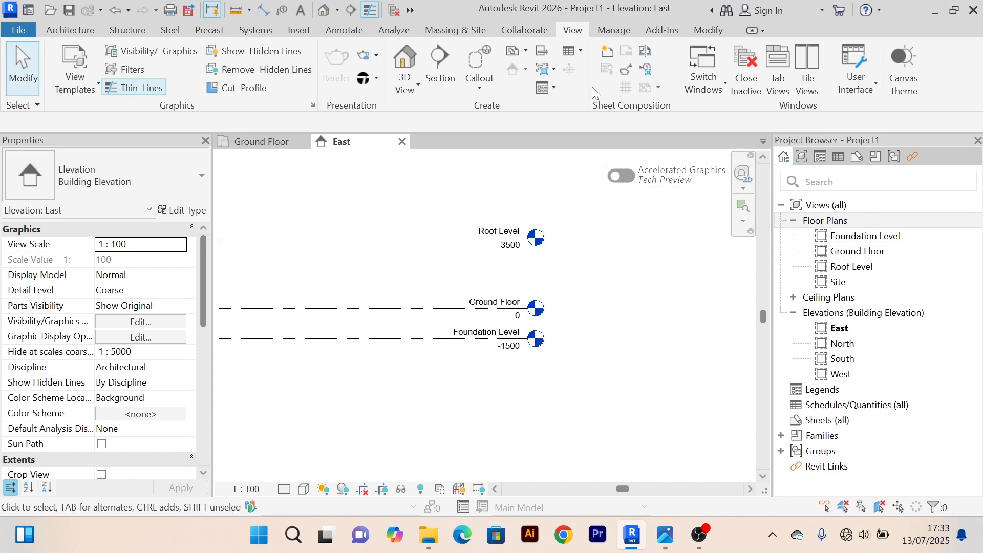
Step: Check which levels are still available for a new floor plan and cancel without creating one
click(523, 52)
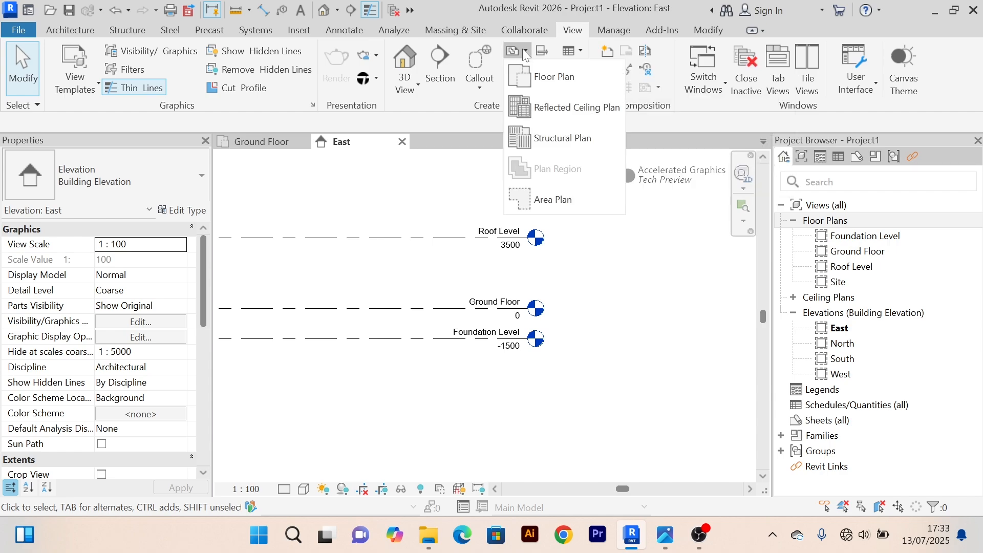
click(555, 77)
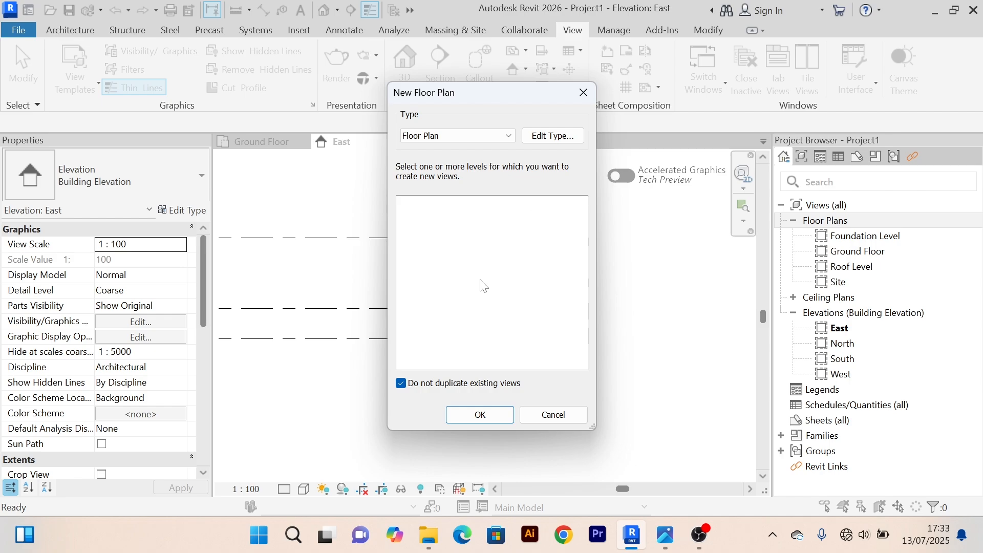
click(564, 420)
scroll(572, 347, down, 1)
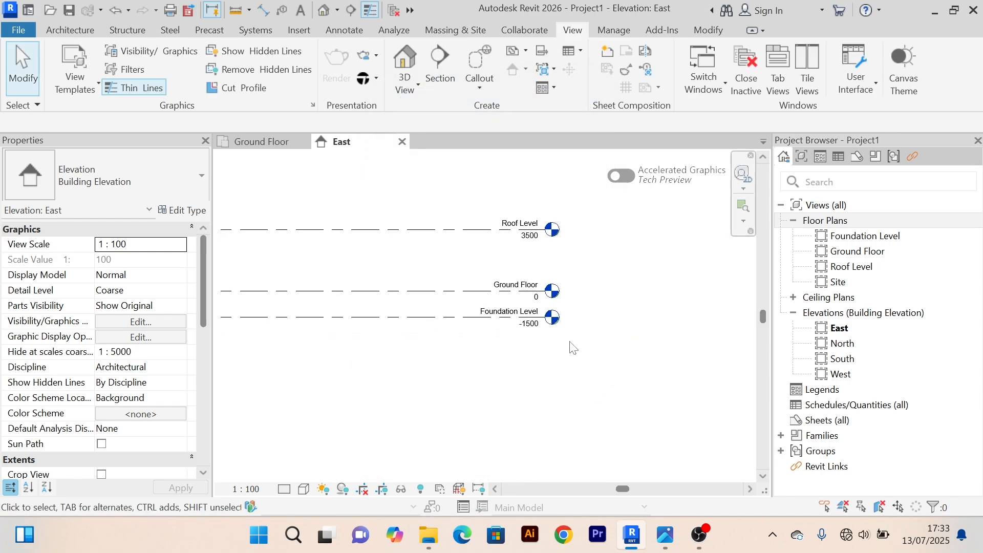
scroll(570, 342, down, 2)
scroll(605, 347, up, 1)
middle_drag(569, 342, 645, 361)
scroll(614, 314, up, 3)
scroll(615, 315, down, 2)
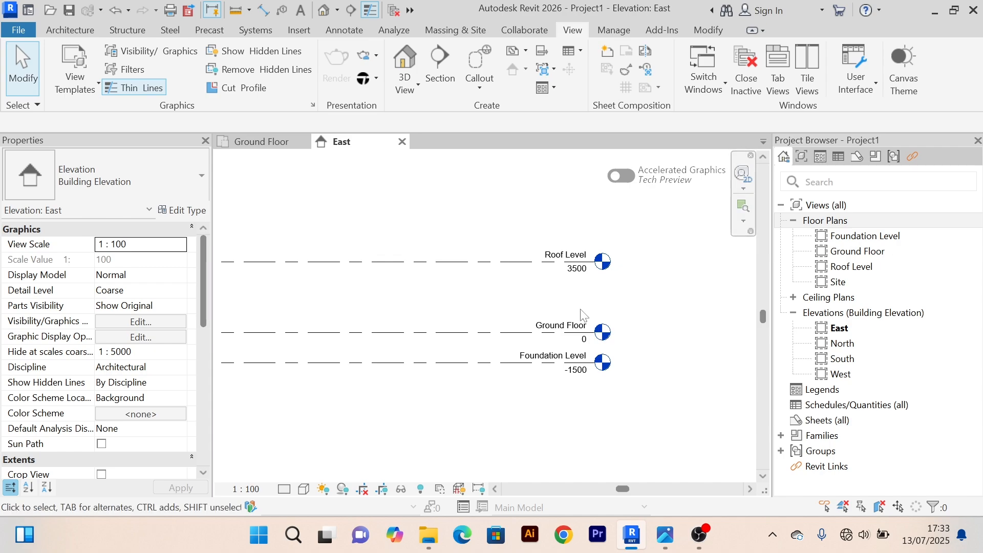
scroll(633, 299, down, 1)
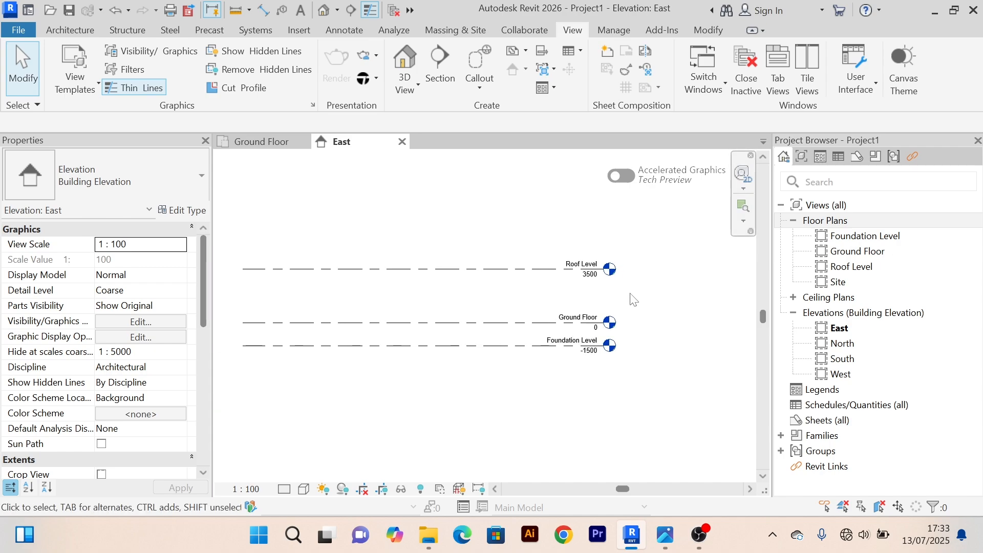
scroll(635, 300, down, 2)
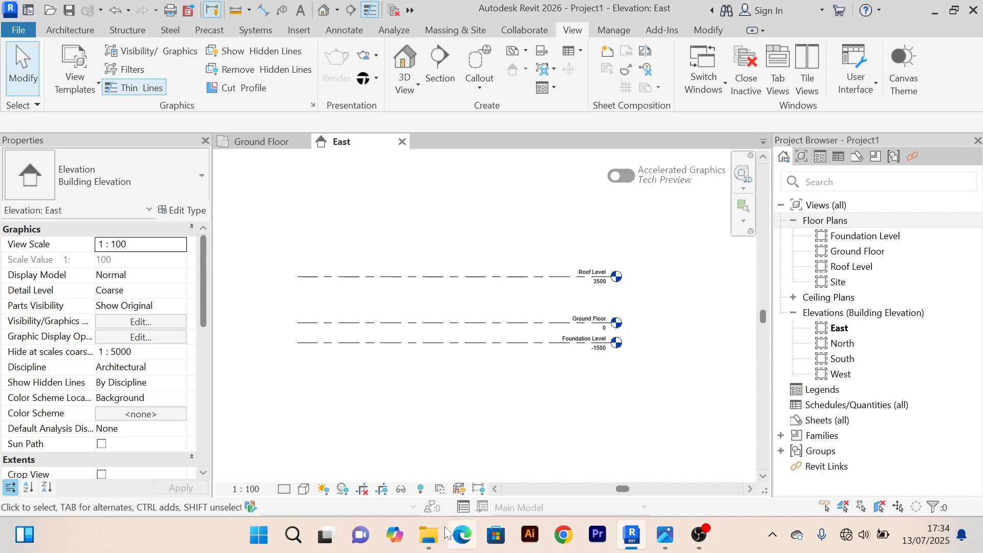
Step: Open the existing project file "Watch Me Build a Dream Bungalow Step by Step Draft Copy" from File Explorer and view its Level 1 plan
click(429, 535)
double_click(342, 291)
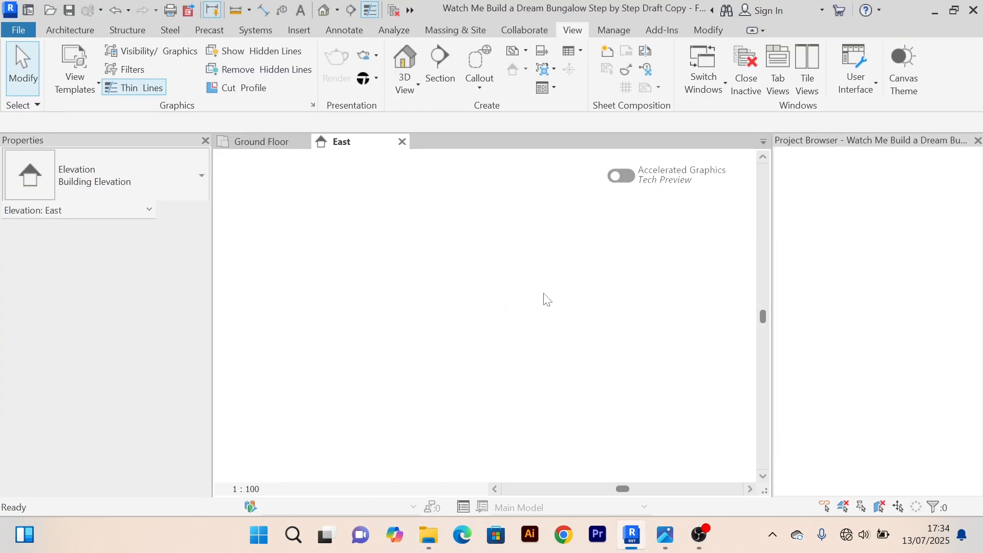
scroll(614, 307, up, 5)
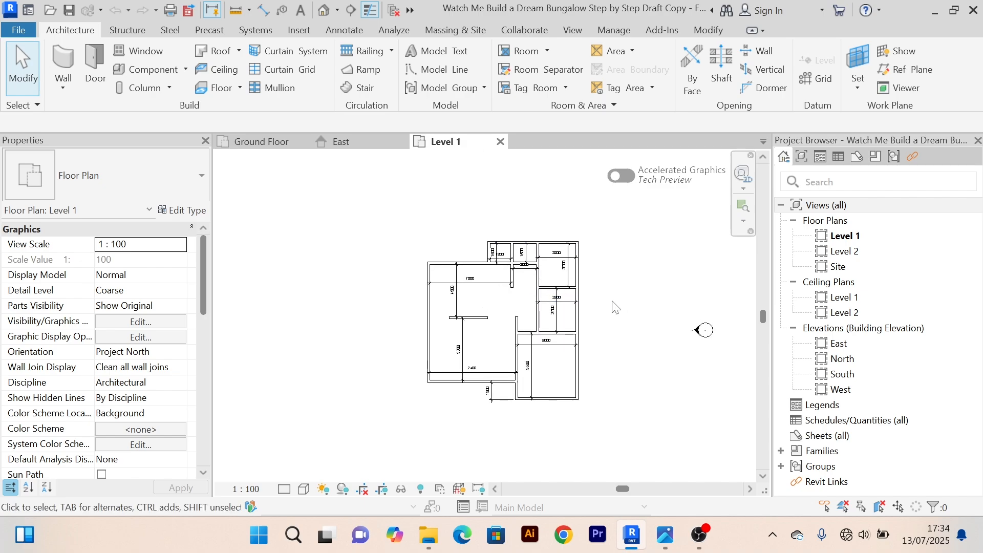
Step: Return to the new project's Ground Floor plan and choose the YouTube Project 1 folder on drive D for saving it as a project
mouse_move(623, 312)
middle_down()
mouse_move(614, 271)
mouse_move(625, 301)
middle_up()
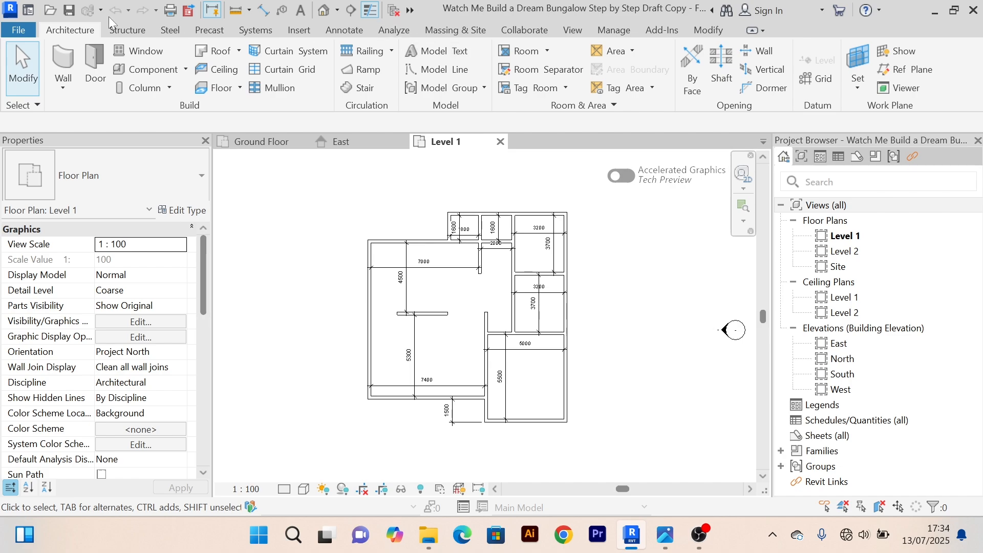
click(267, 150)
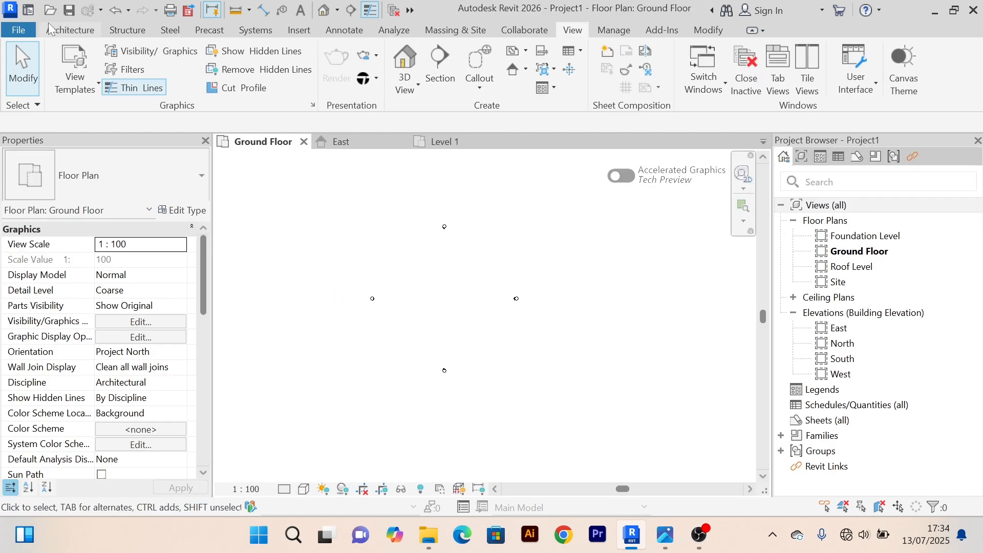
click(18, 31)
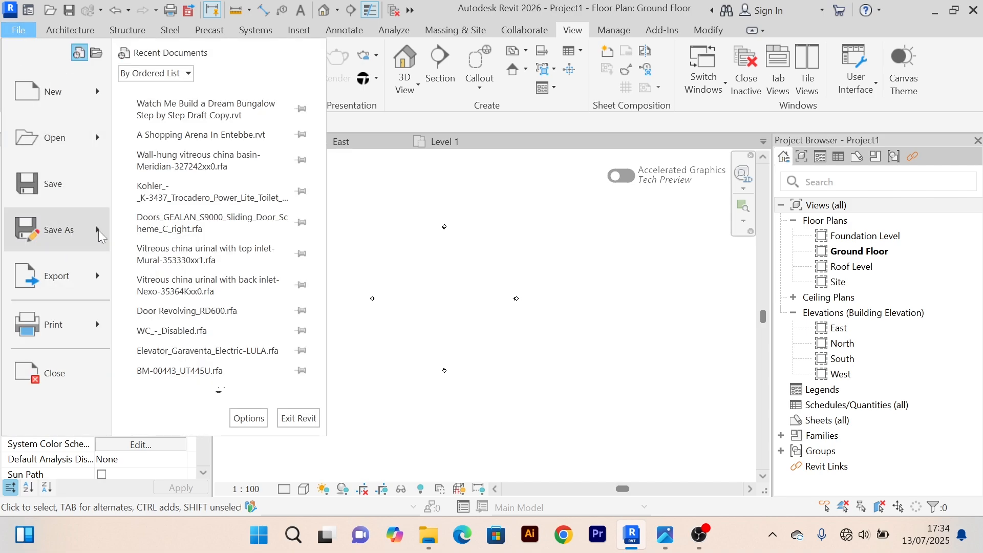
mouse_move(100, 229)
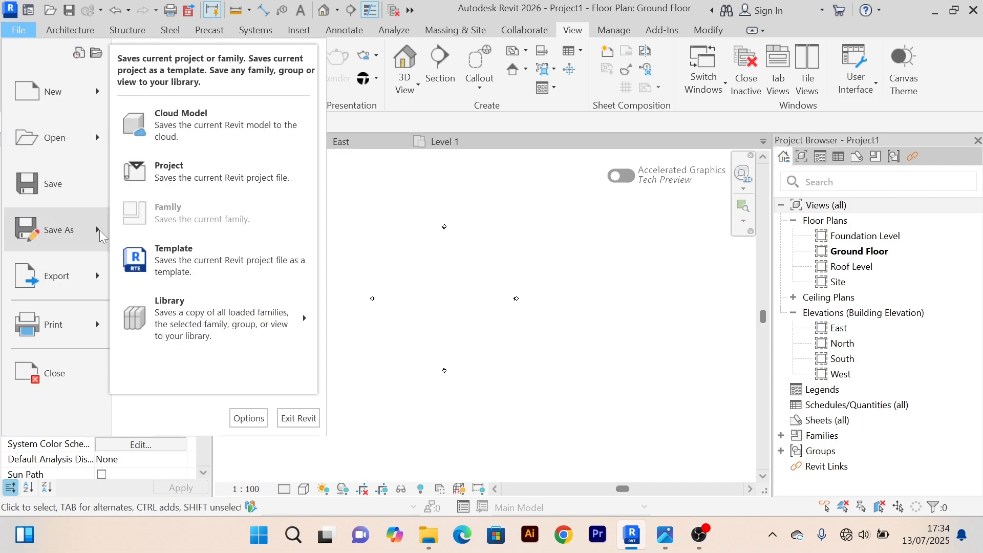
click(204, 167)
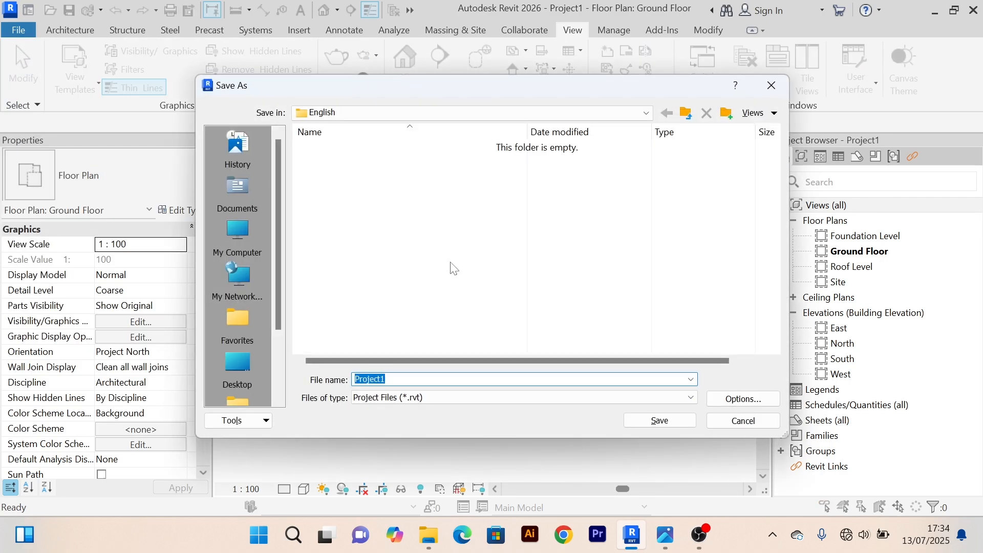
click(241, 233)
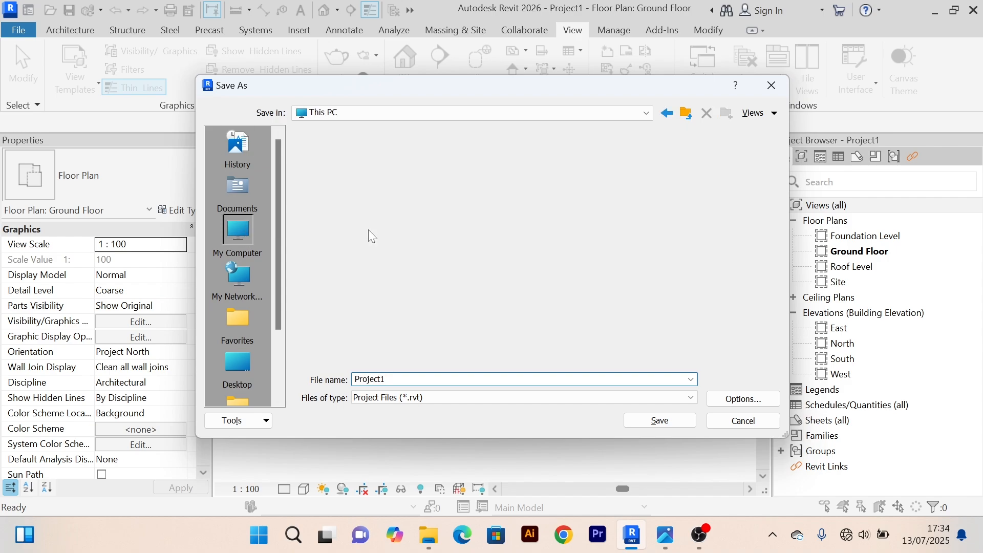
double_click(357, 179)
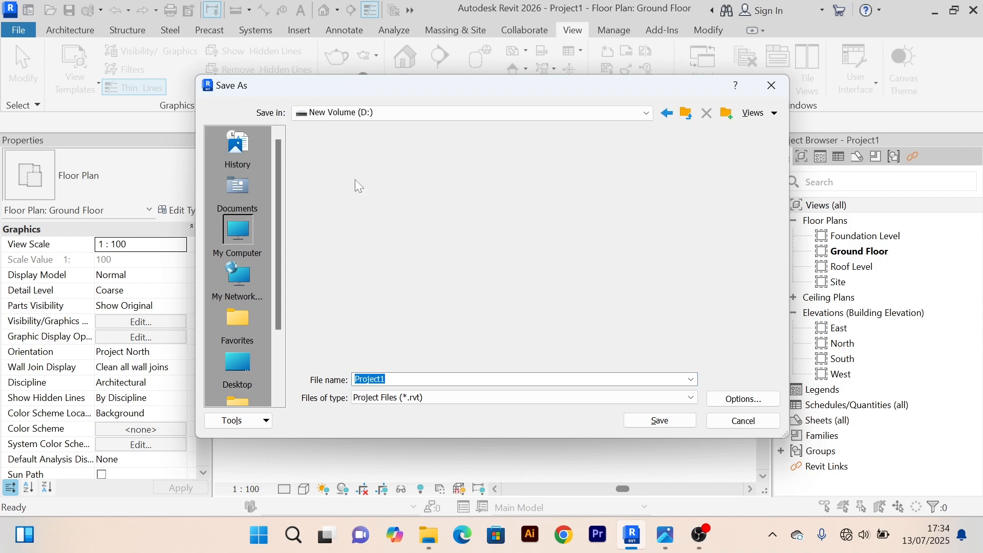
click(372, 199)
key(y)
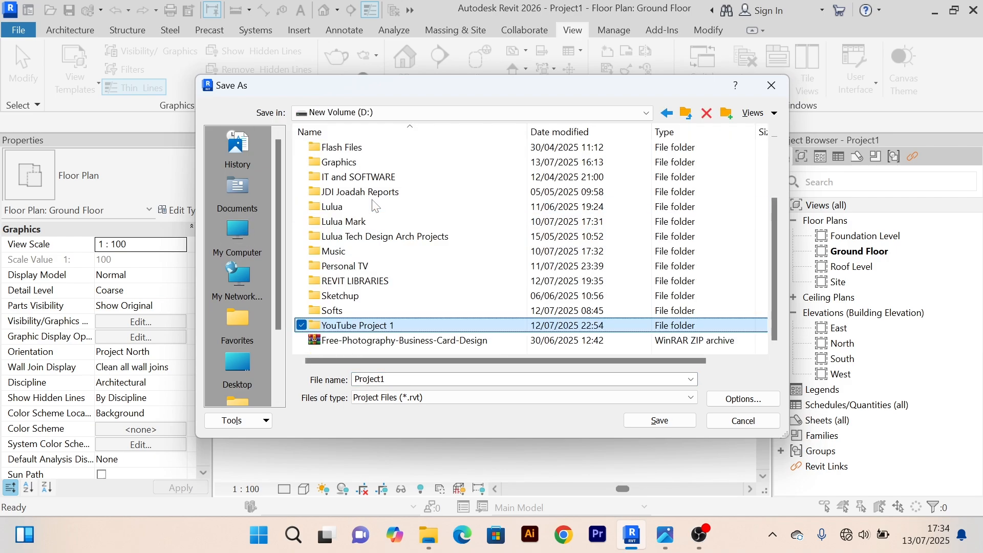
double_click(369, 325)
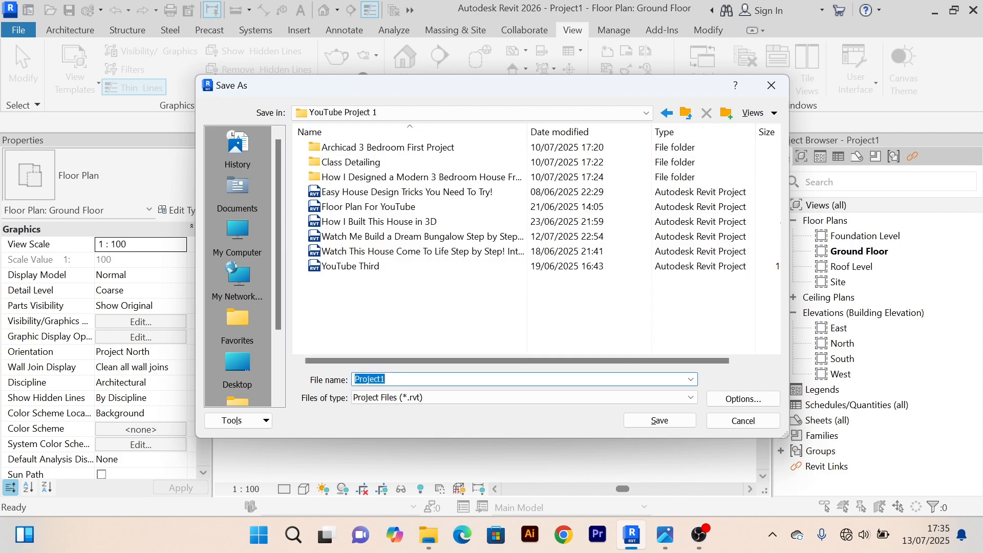
Step: Save the project under the name "Watch Me Build a Dream Bungalow Step by Step Part One", adapting the draft copy's file name
click(481, 237)
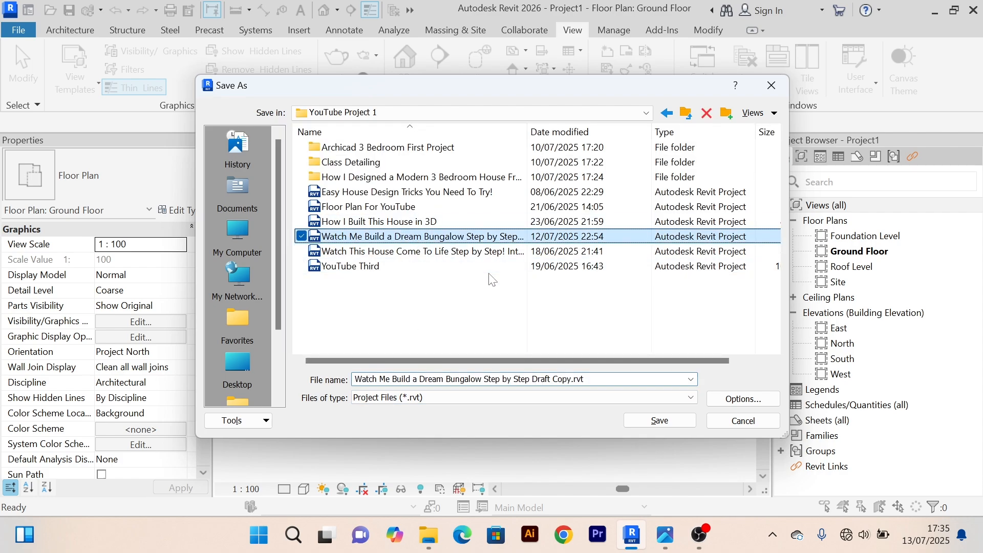
right_click(387, 237)
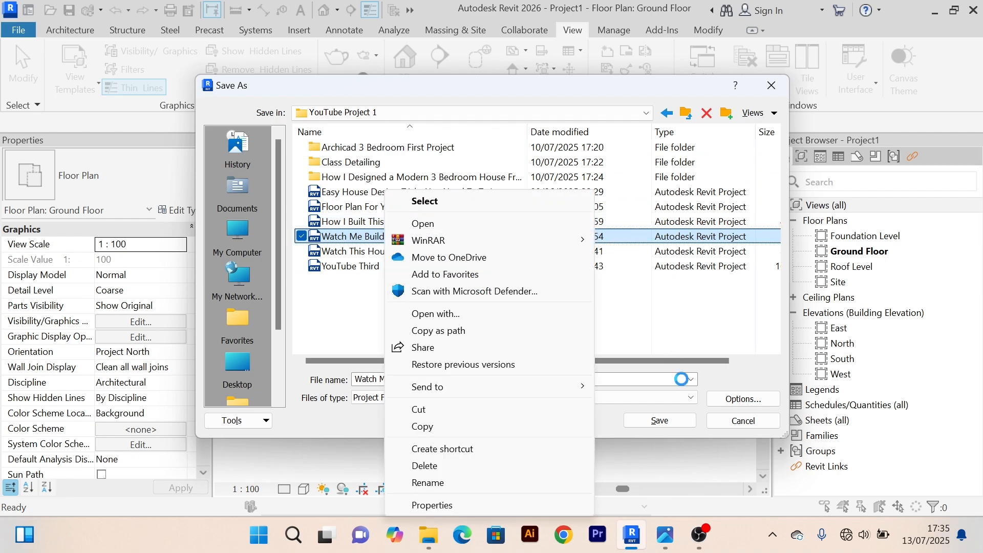
click(645, 377)
click(644, 378)
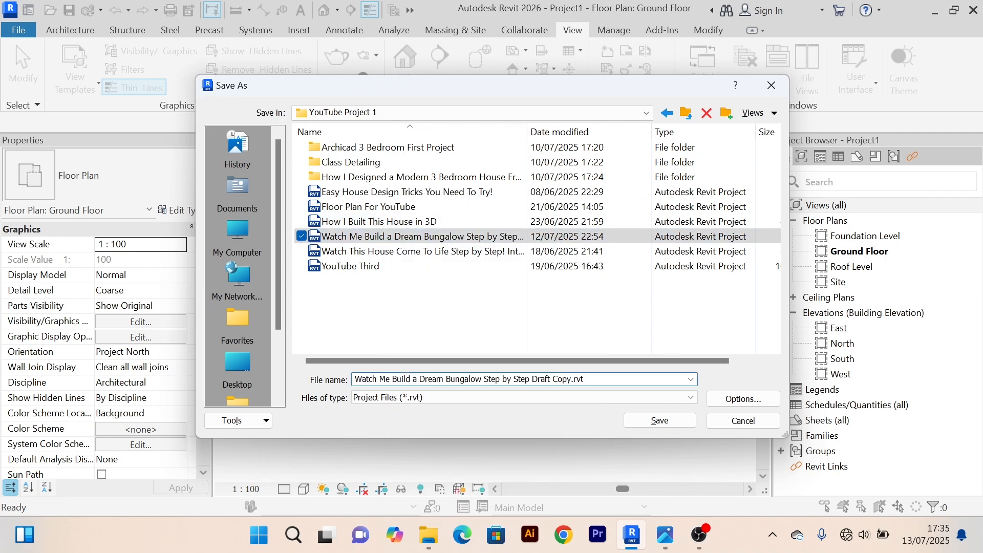
key(BackSpace)
key(BackSpace)
key(BackSpace)
key(BackSpace)
key(BackSpace)
key(BackSpace)
key(BackSpace)
text(Part)
key(BackSpace)
key(BackSpace)
key(BackSpace)
key(BackSpace)
key(BackSpace)
key(BackSpace)
click(477, 328)
click(660, 420)
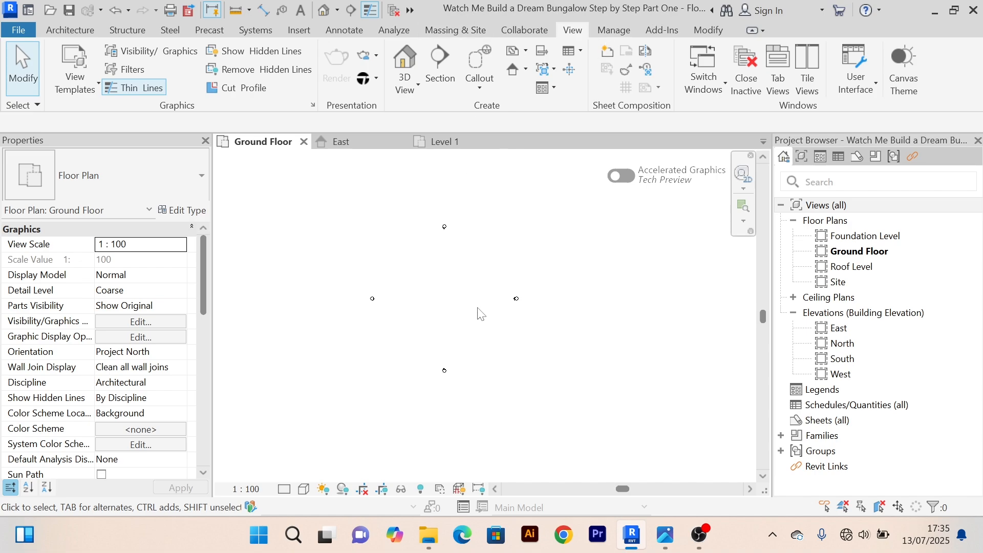
Step: Collapse the Elevations and Floor Plans groups in the project's view list
scroll(467, 279, up, 4)
scroll(468, 277, down, 3)
middle_drag(483, 286, 485, 281)
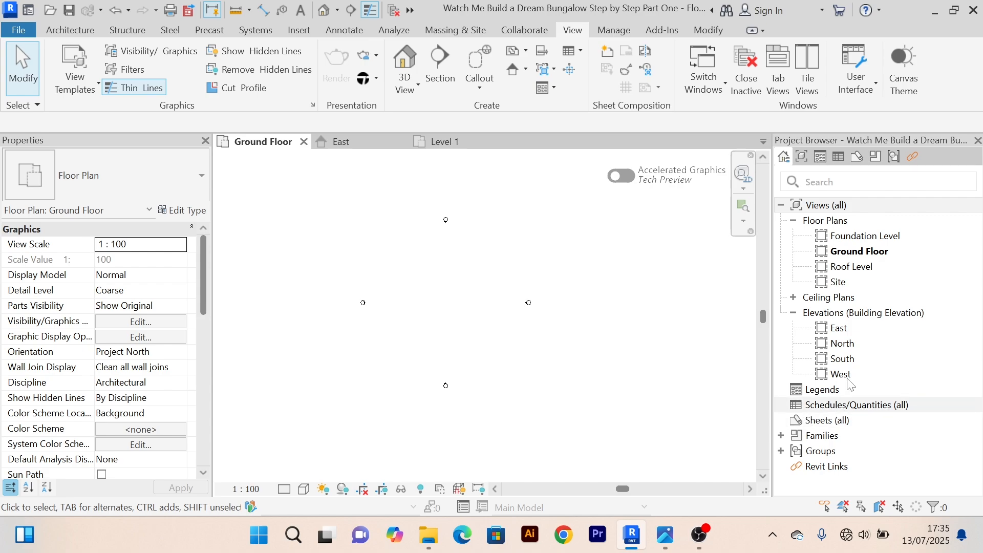
click(803, 315)
click(794, 313)
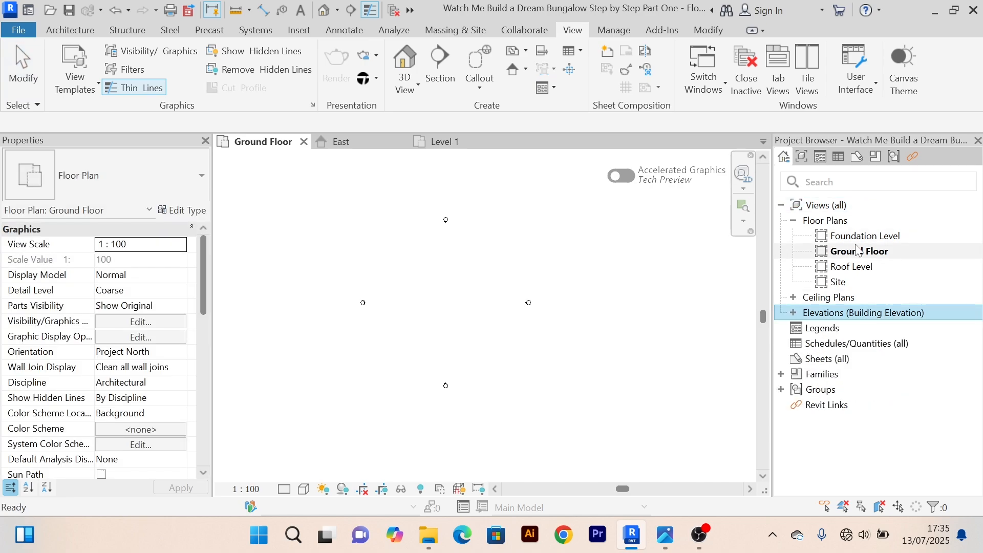
click(794, 221)
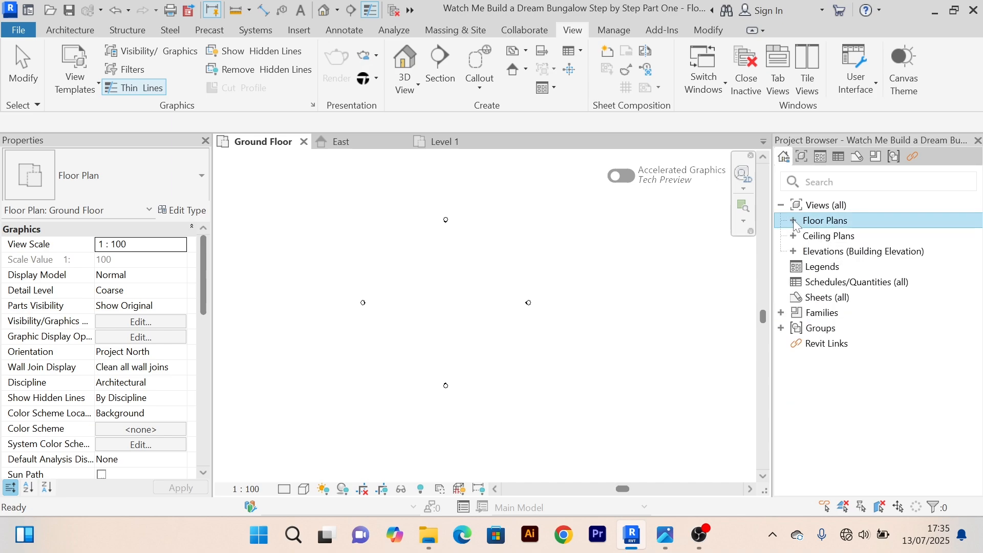
click(444, 310)
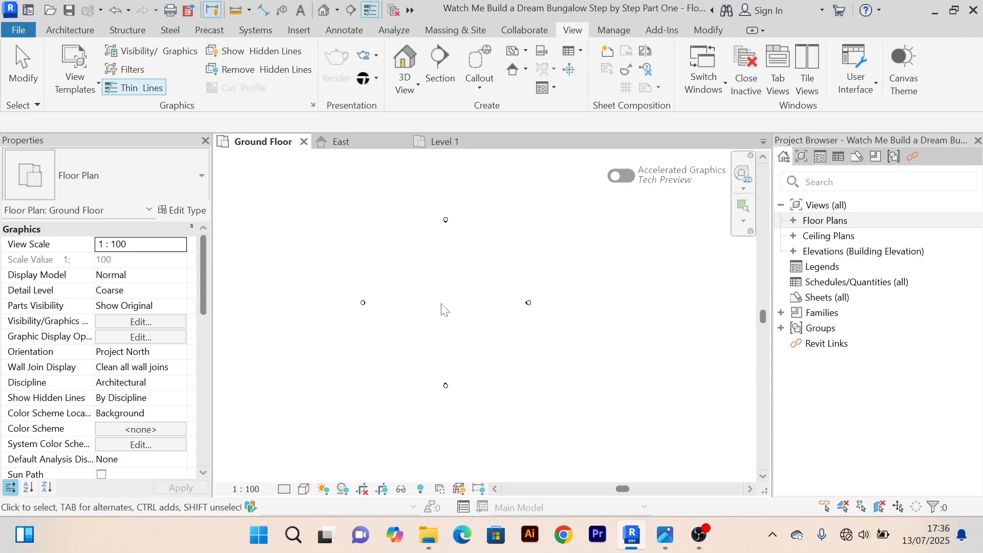
Step: Draw a closed five-sided loop of Generic - 200mm architectural walls between the elevation markers on the Ground Floor plan
click(66, 32)
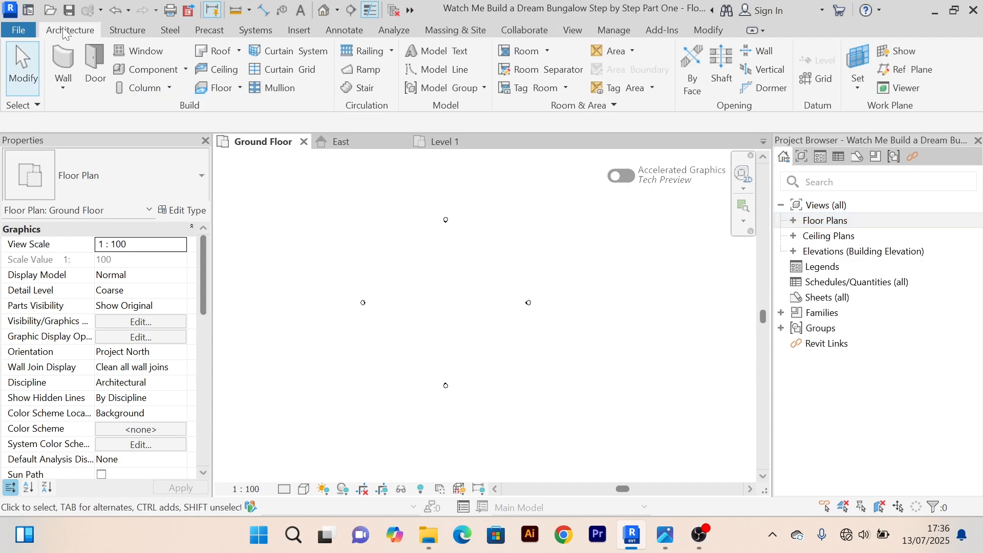
click(61, 89)
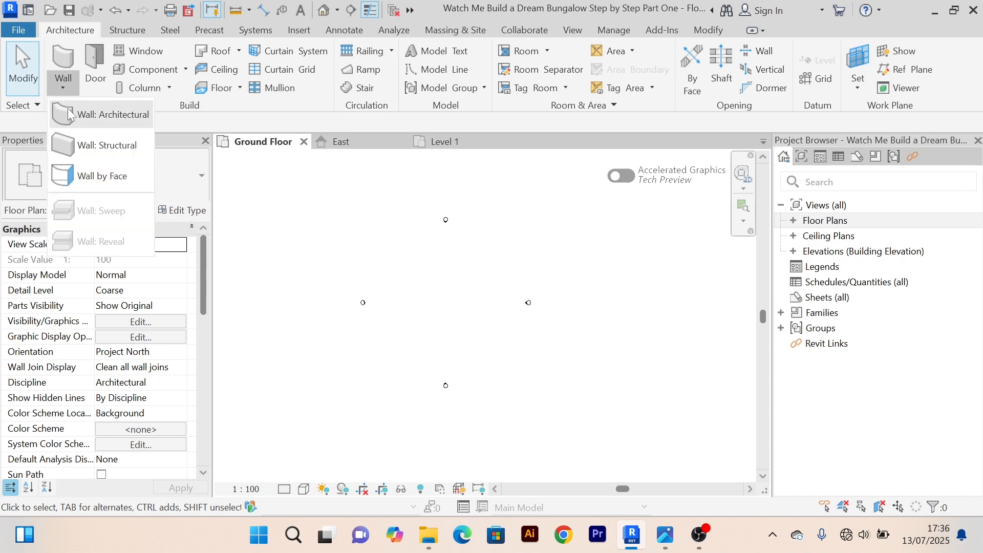
click(129, 118)
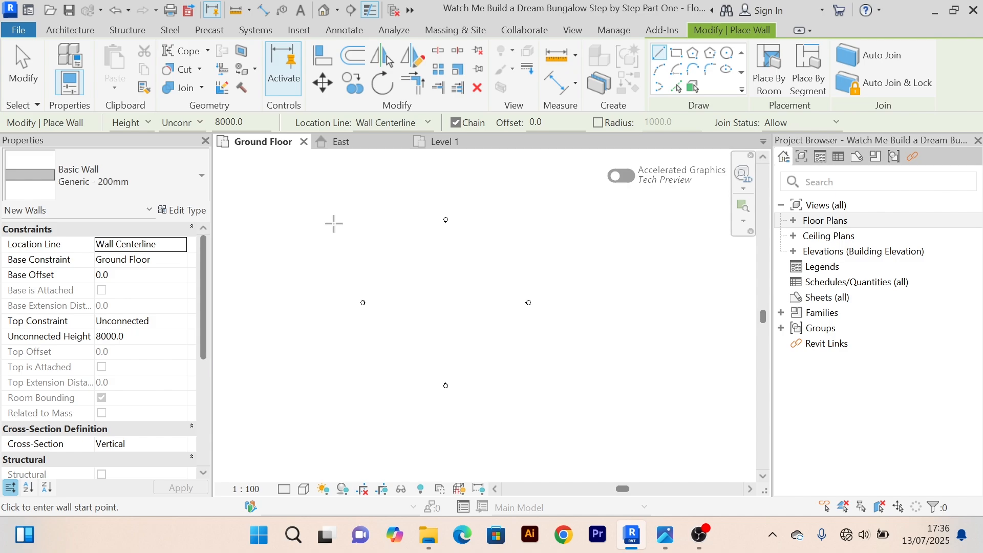
click(397, 266)
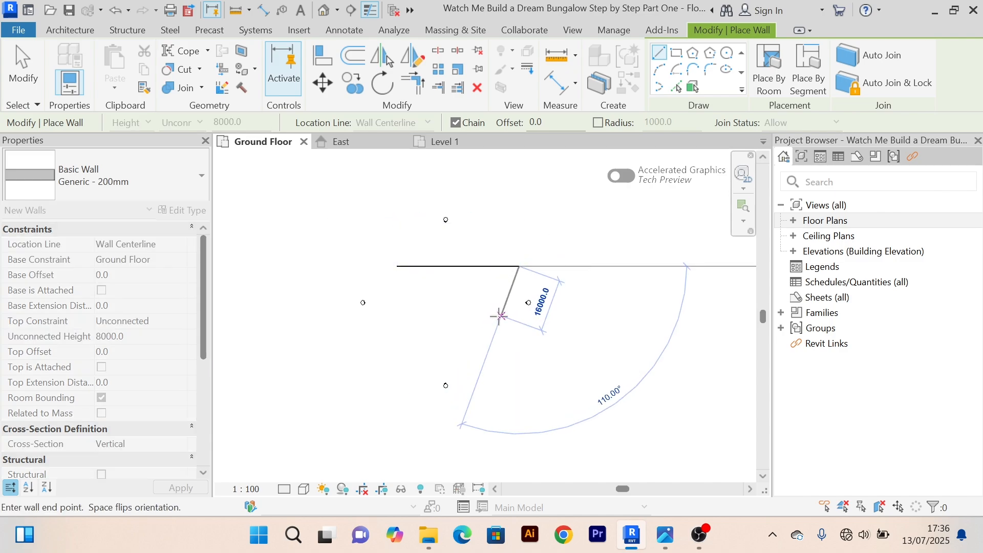
click(502, 316)
click(431, 334)
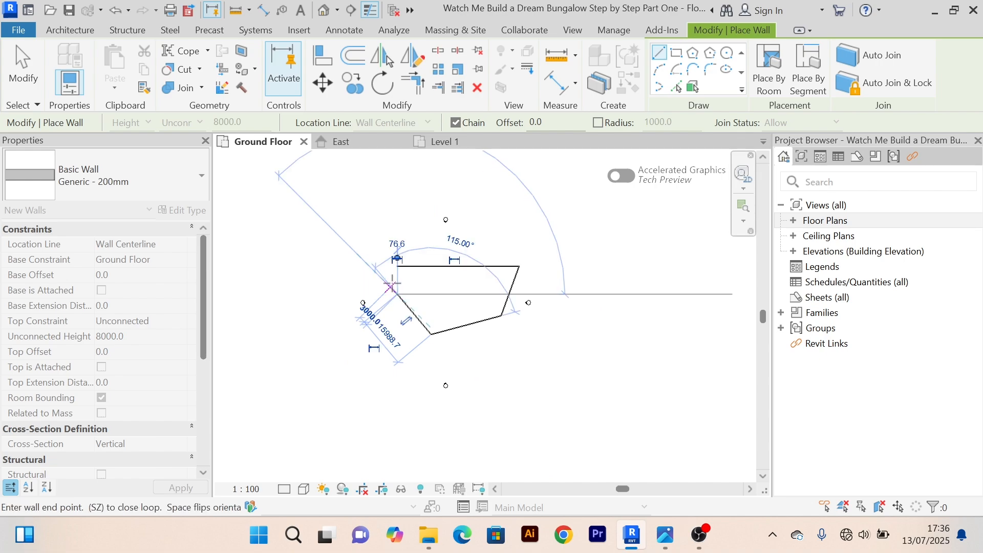
click(397, 266)
right_click(348, 224)
click(353, 214)
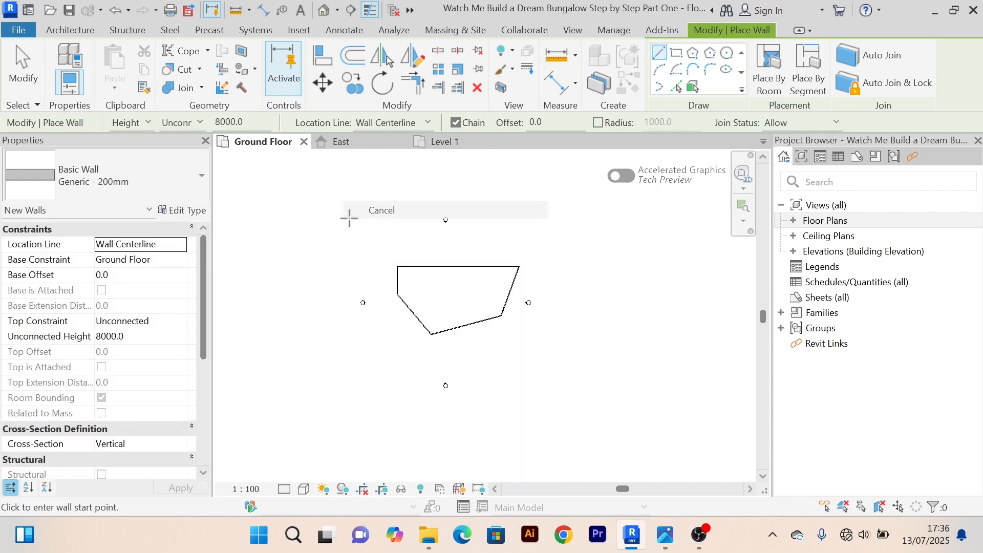
right_click(346, 215)
click(359, 211)
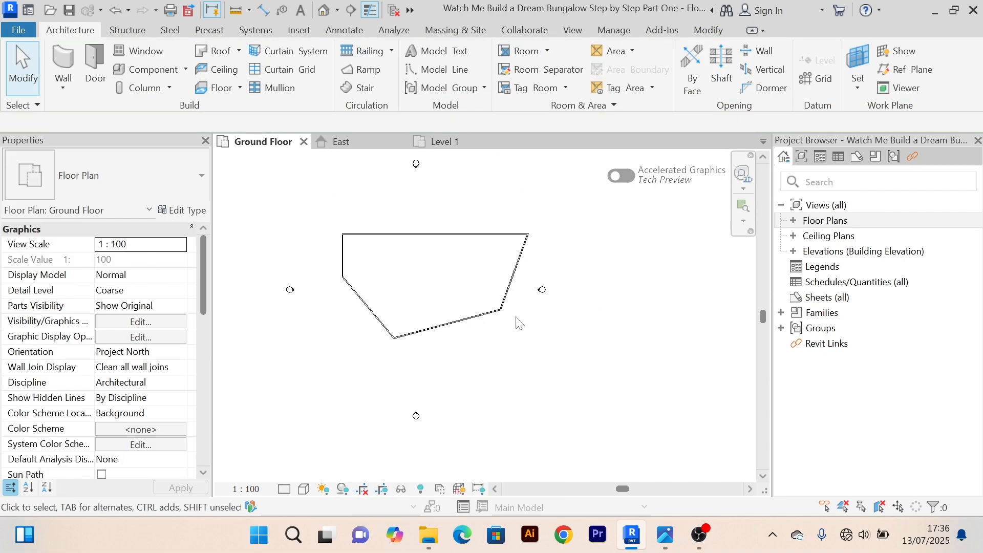
Step: Delete all five trial walls from the Ground Floor plan
drag(516, 316, 355, 221)
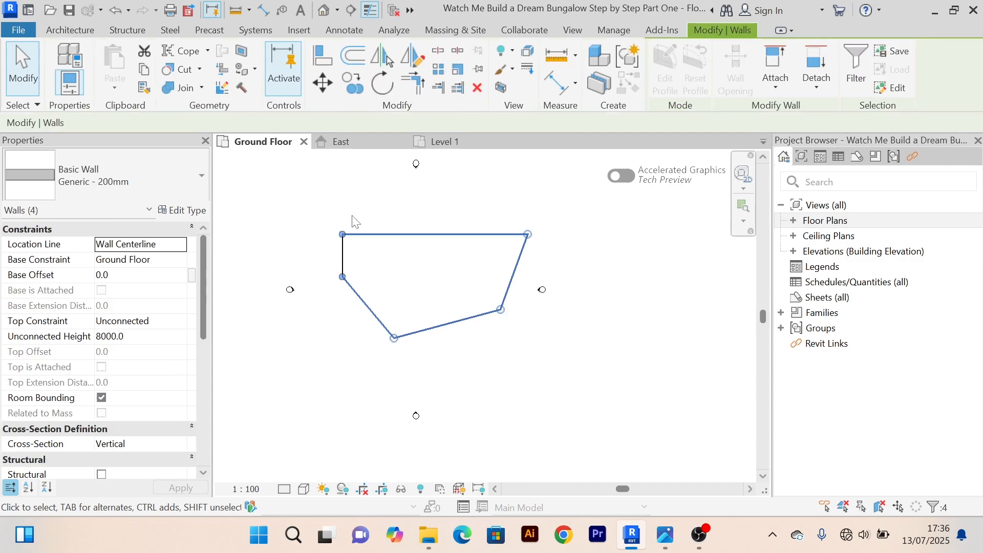
key(Delete)
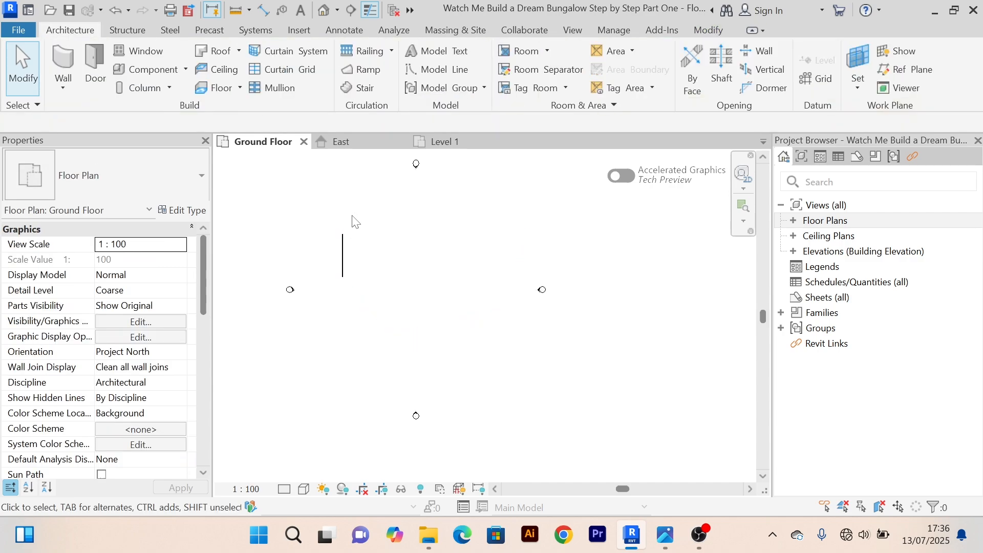
drag(378, 281, 327, 240)
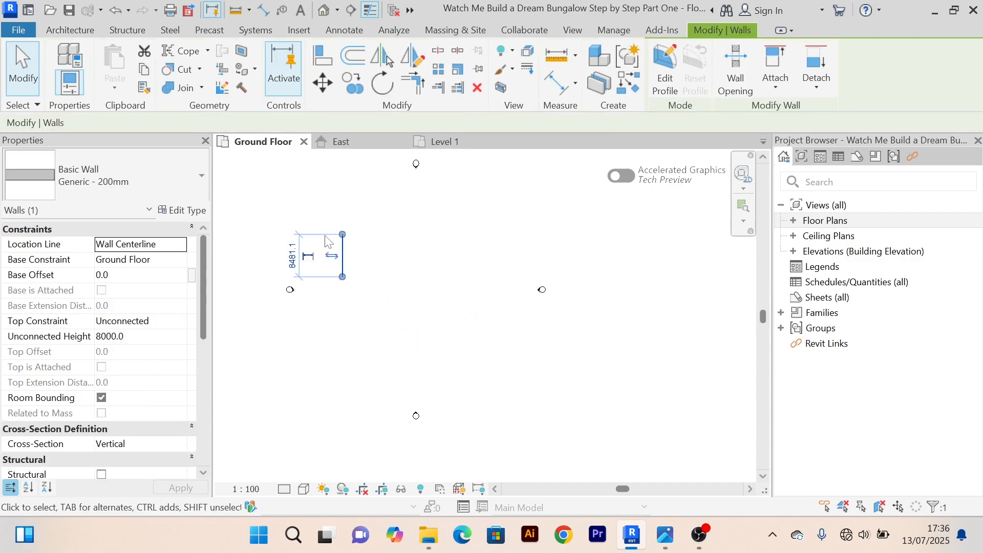
key(Delete)
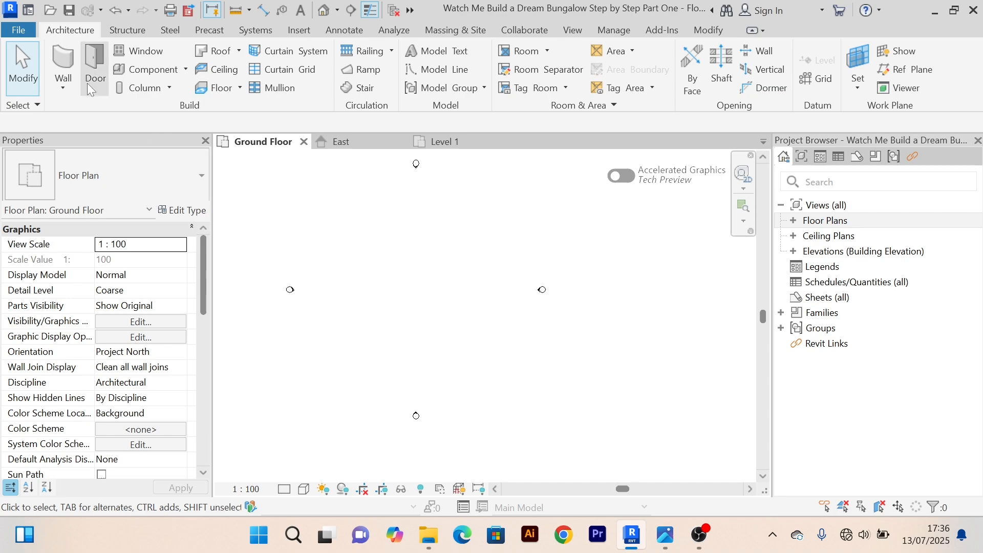
Step: Duplicate the Generic - 200mm basic wall type under the name "Main Wall 200mm"
click(62, 82)
click(88, 117)
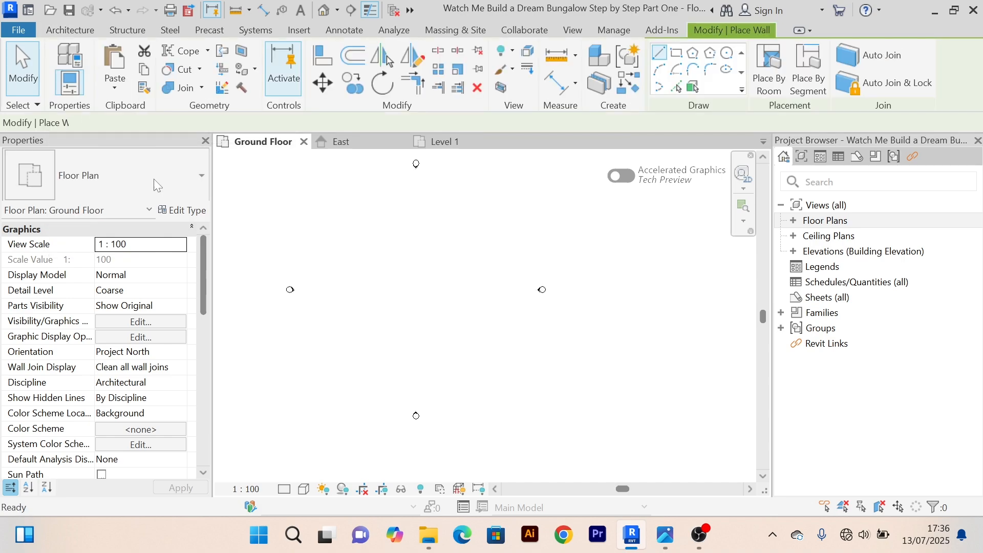
click(186, 210)
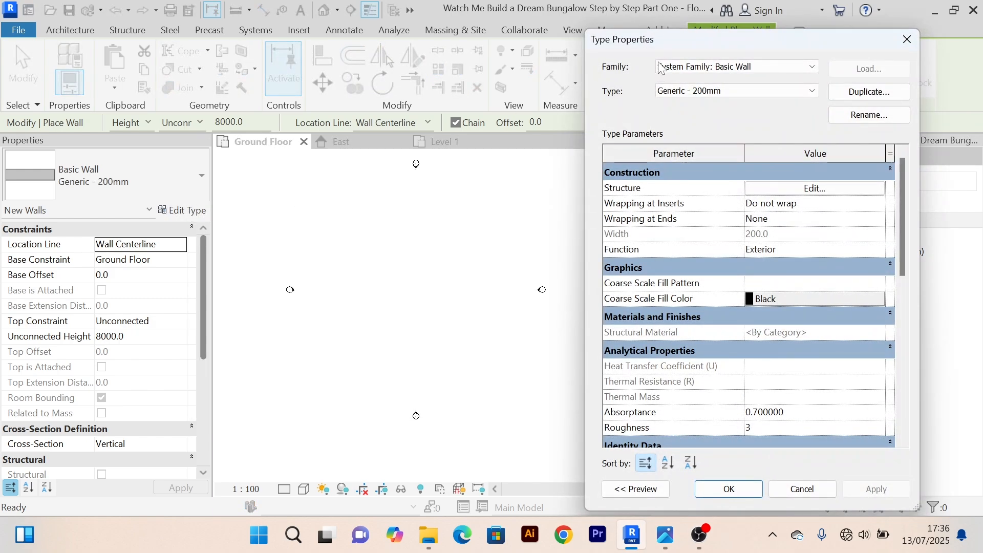
drag(791, 46, 539, 26)
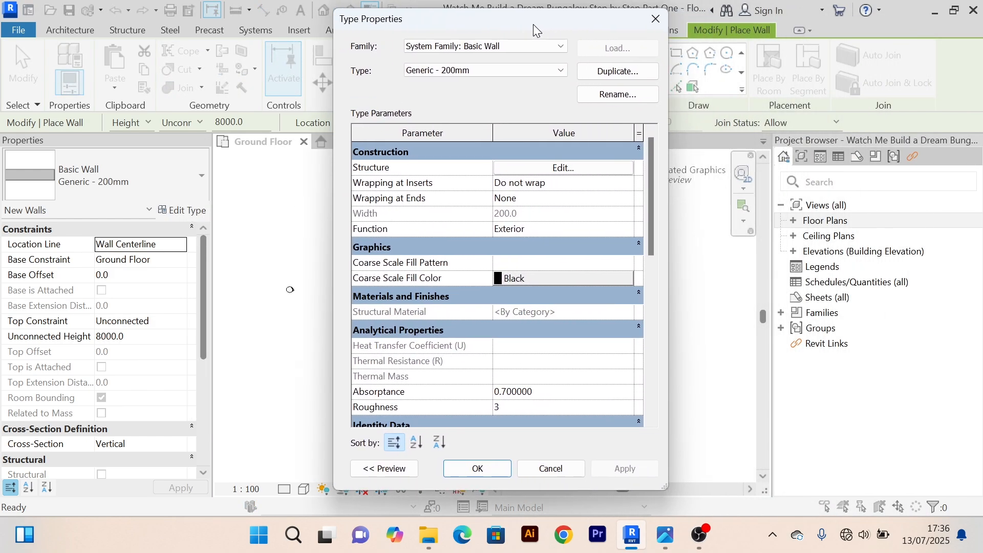
click(637, 78)
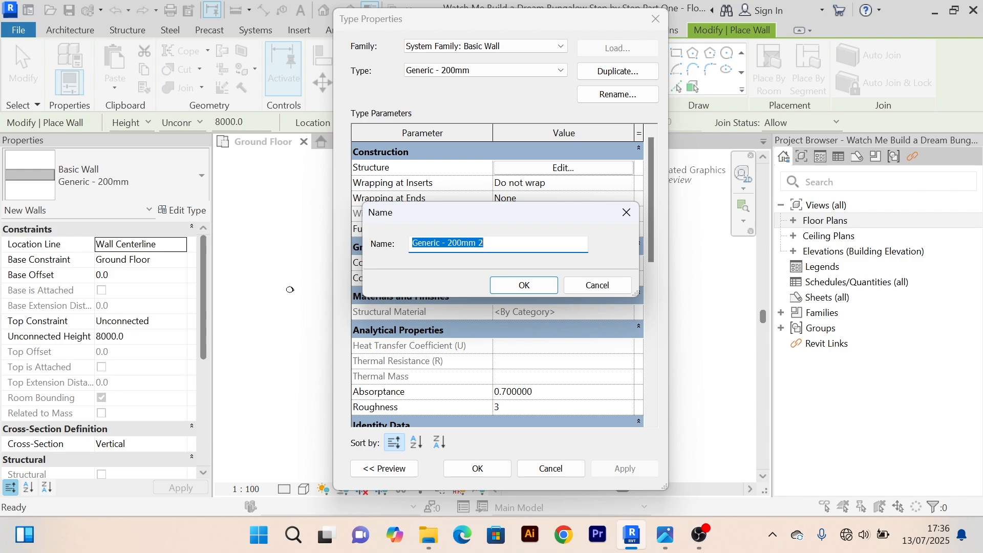
click(496, 243)
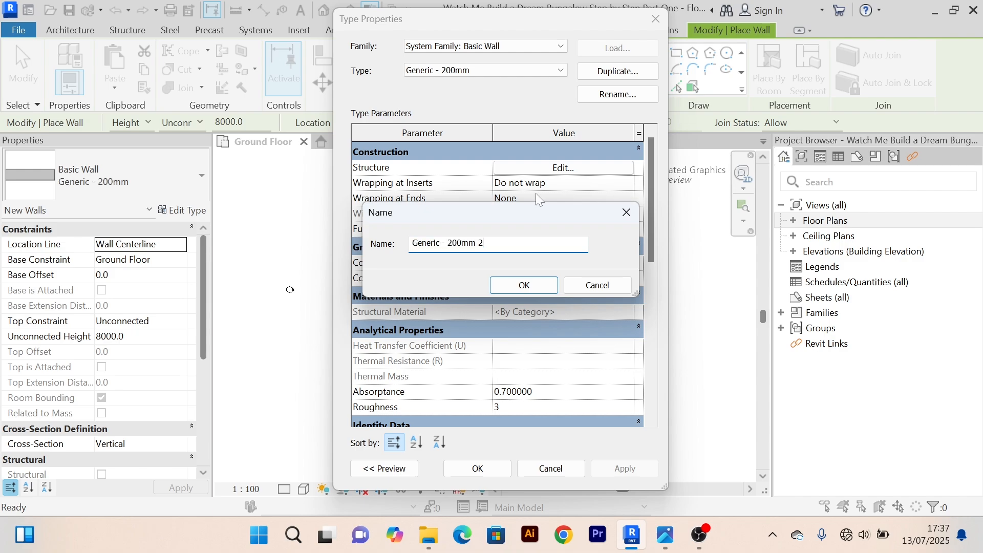
key(BackSpace)
drag(490, 242, 378, 235)
key(BackSpace)
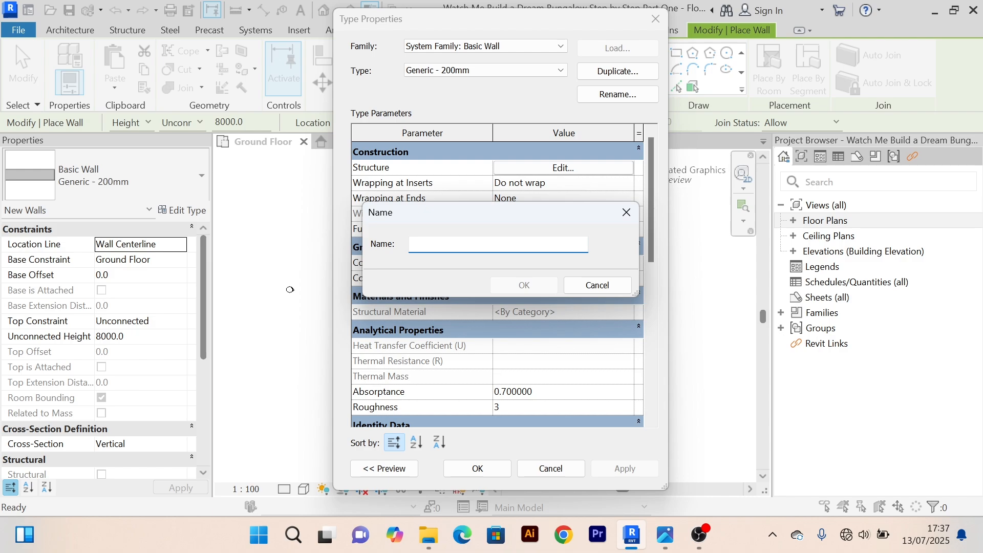
text(Main Wall 20)
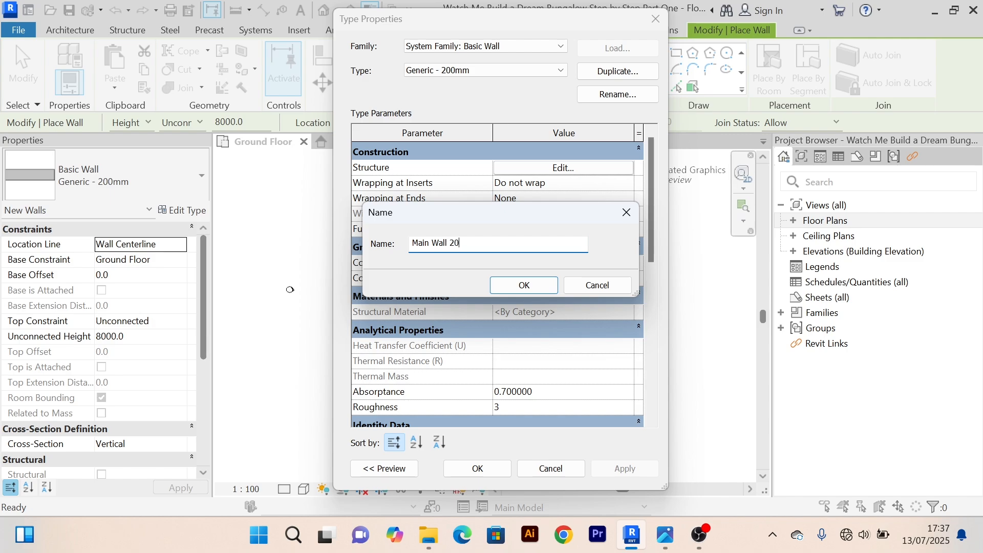
text(0mm)
click(523, 285)
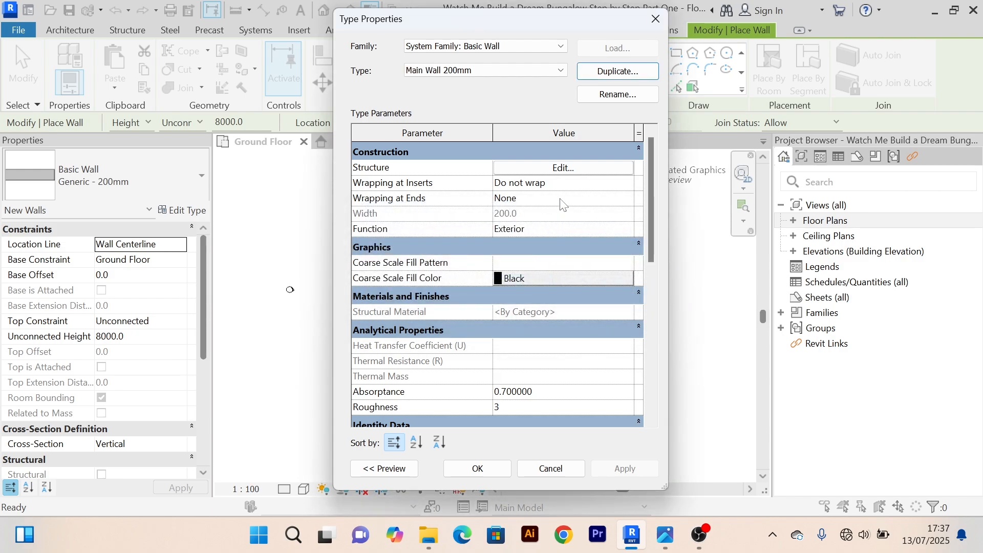
Step: Open the Main Wall 200mm layer structure and insert two new layers above the existing structure layer
click(569, 171)
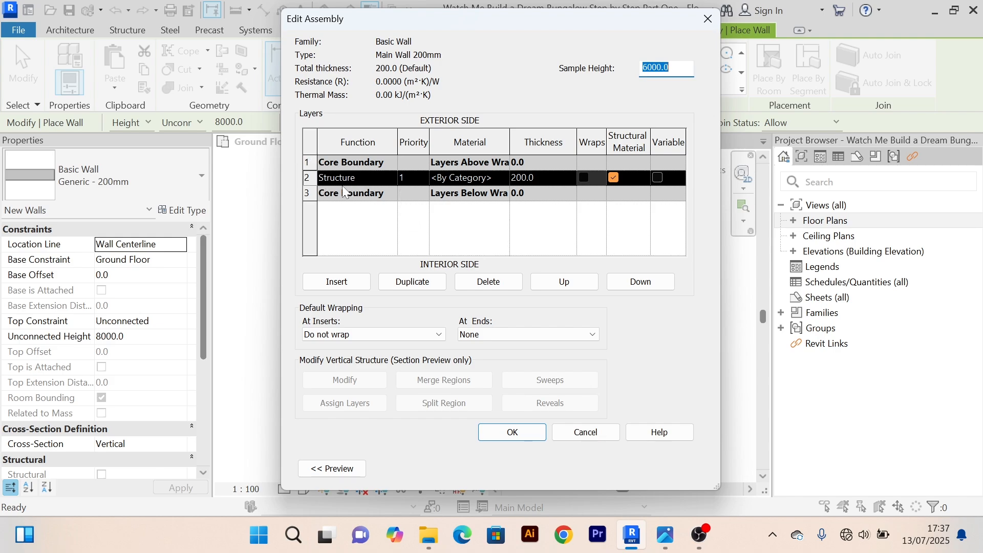
click(314, 179)
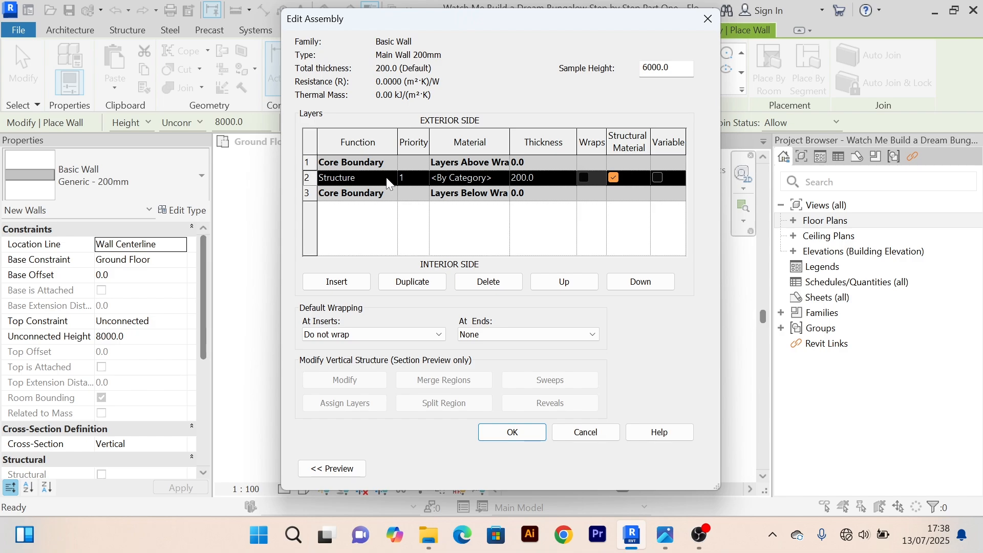
click(347, 285)
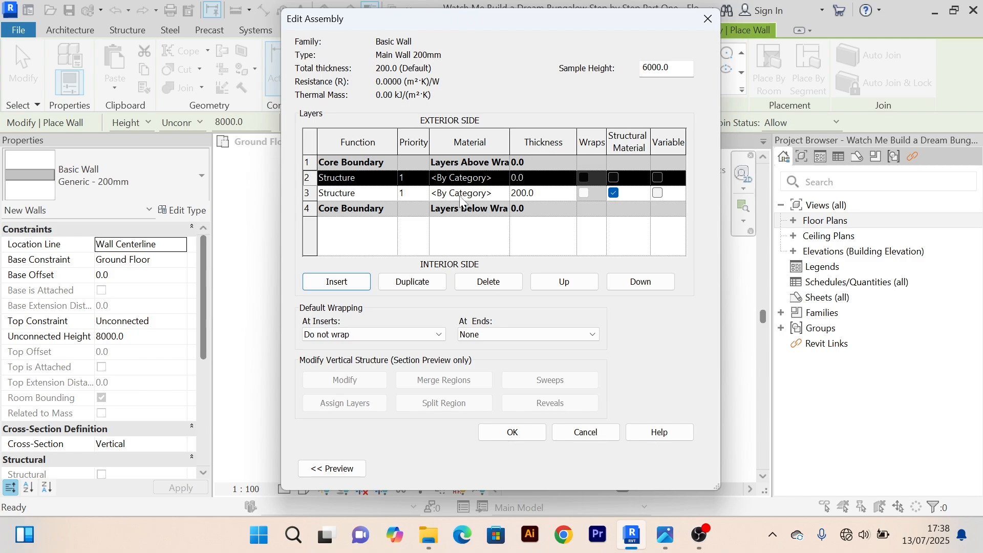
click(338, 285)
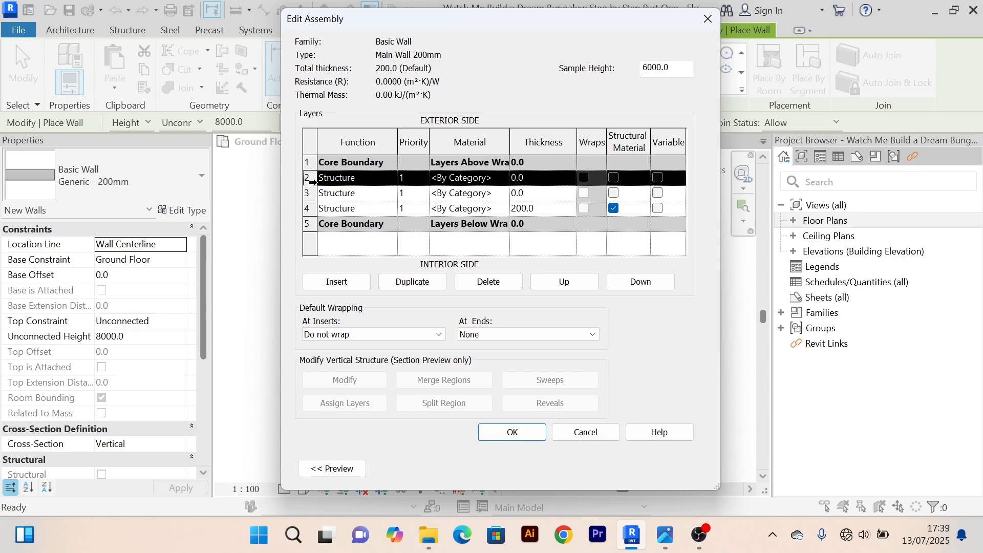
Step: Set the function of the first inserted layer to Finish 1 and of the second to Finish 2
click(391, 179)
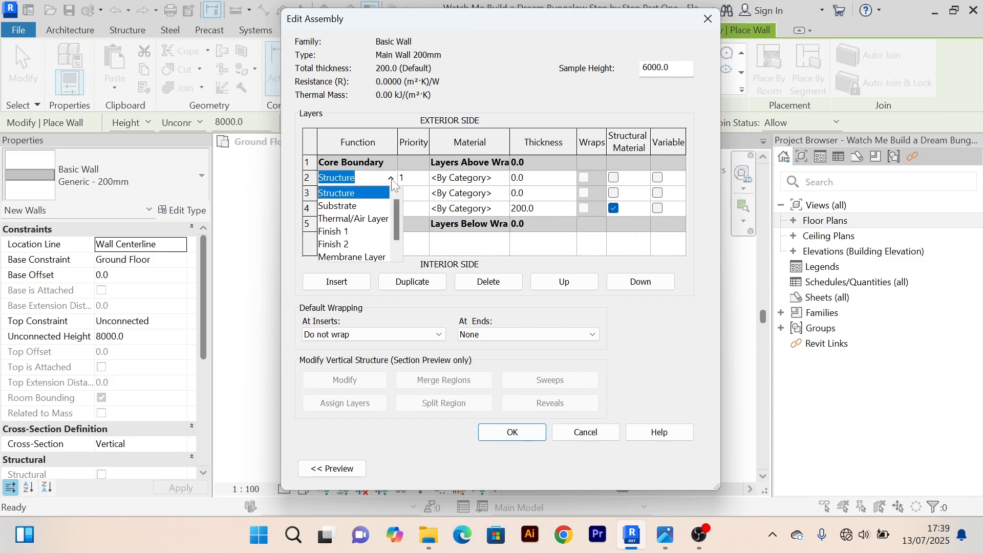
scroll(358, 217, down, 1)
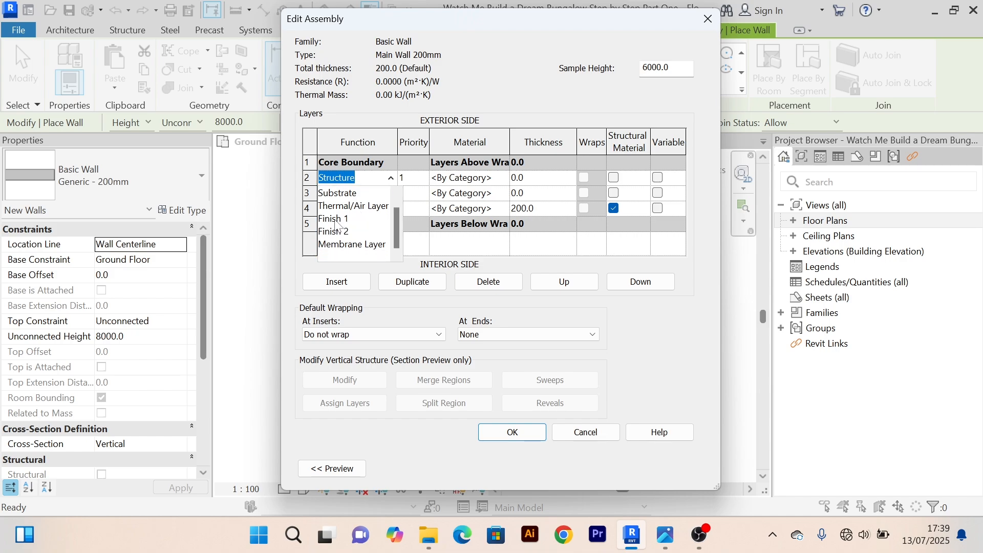
click(336, 220)
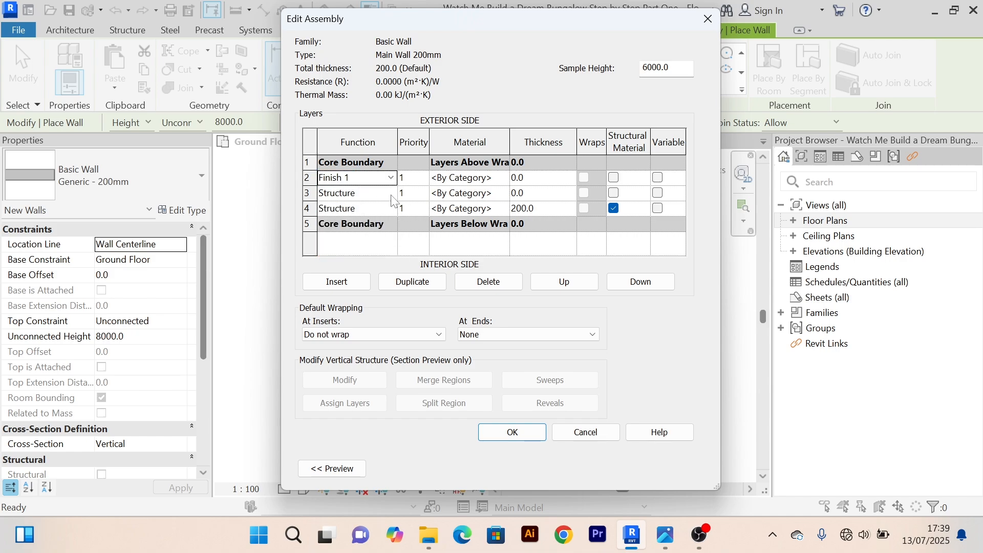
click(310, 194)
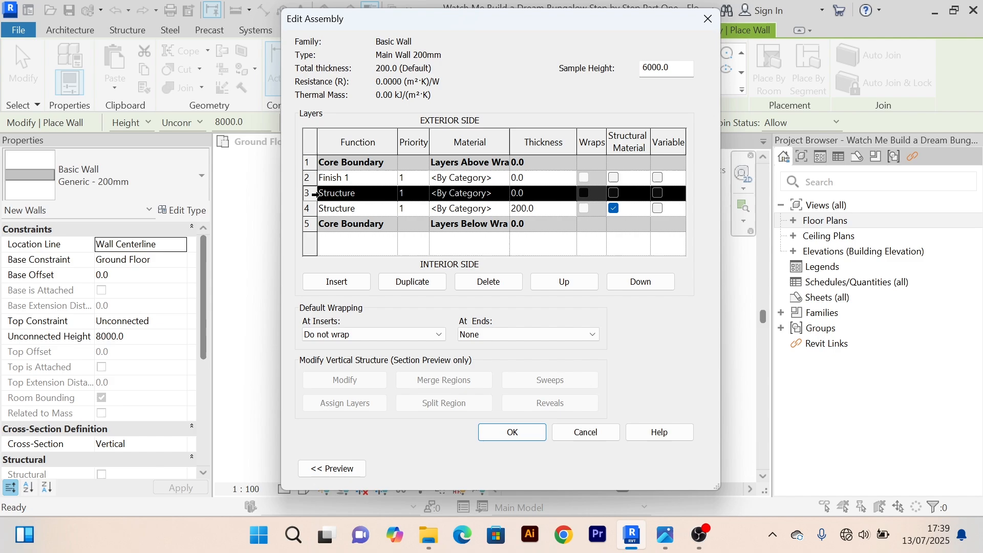
click(394, 197)
click(393, 195)
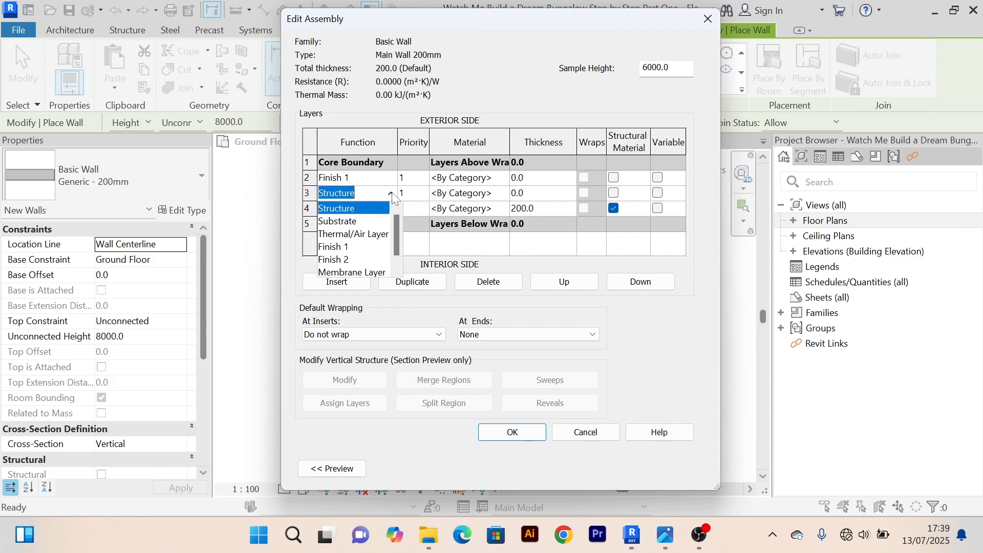
click(343, 261)
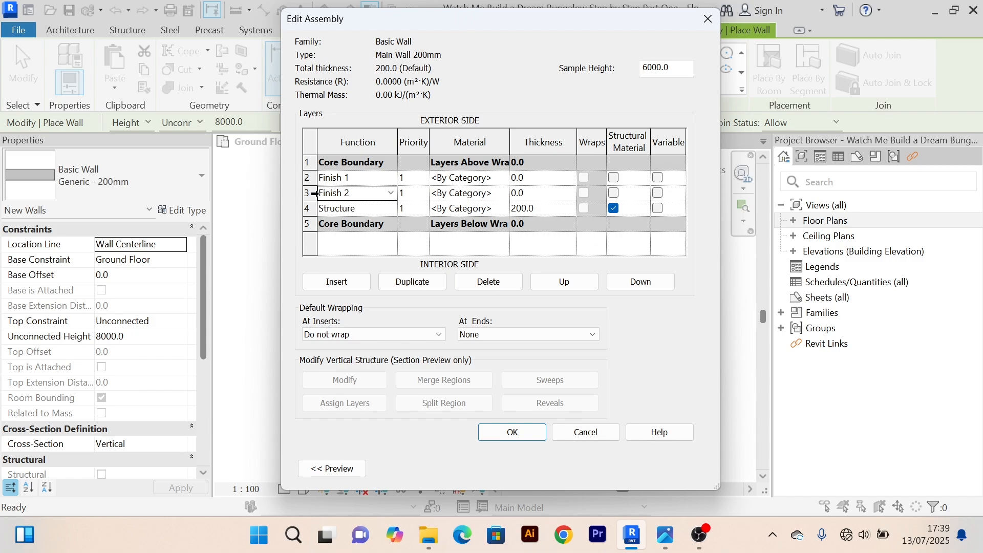
Step: Move the Finish 2 layer below the Structure layer, onto the wall's interior side
click(310, 194)
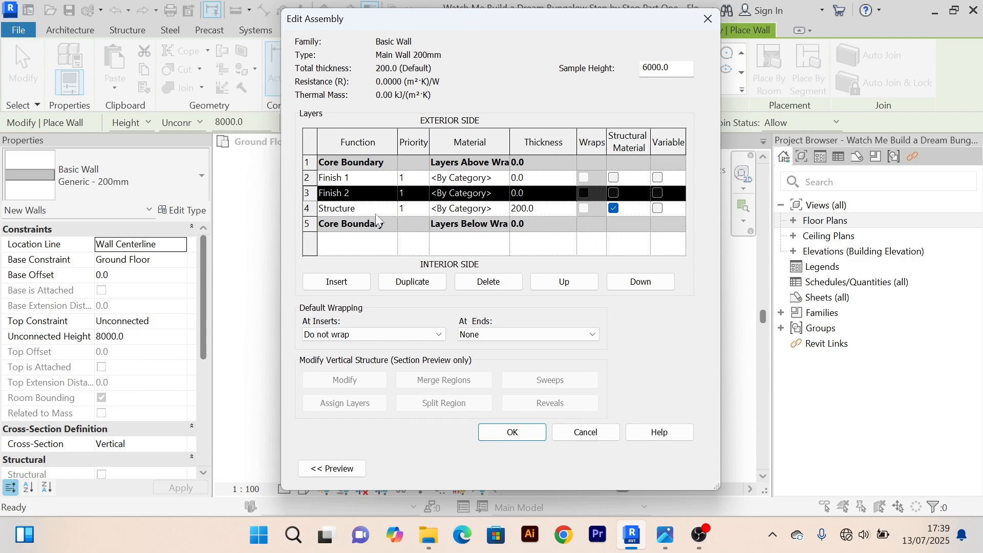
click(646, 286)
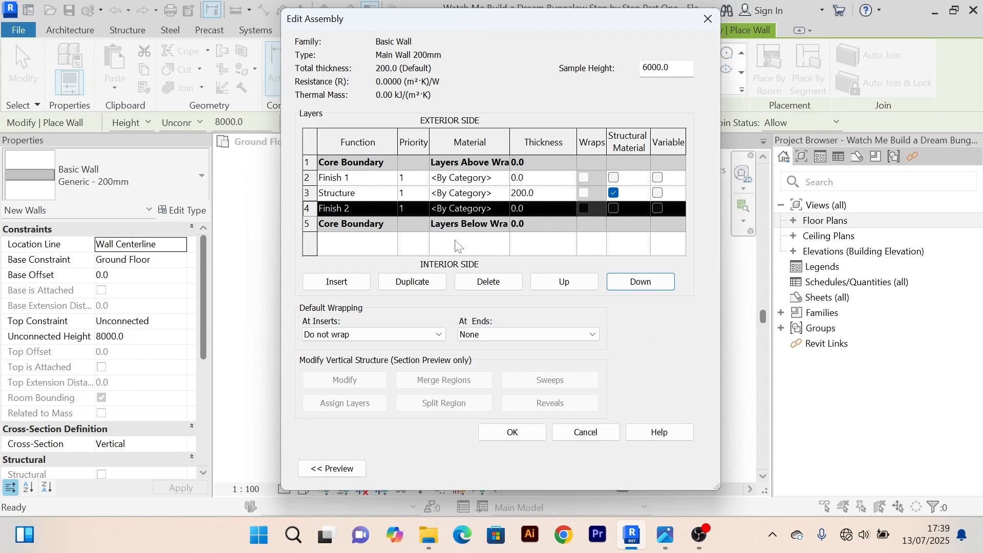
click(319, 195)
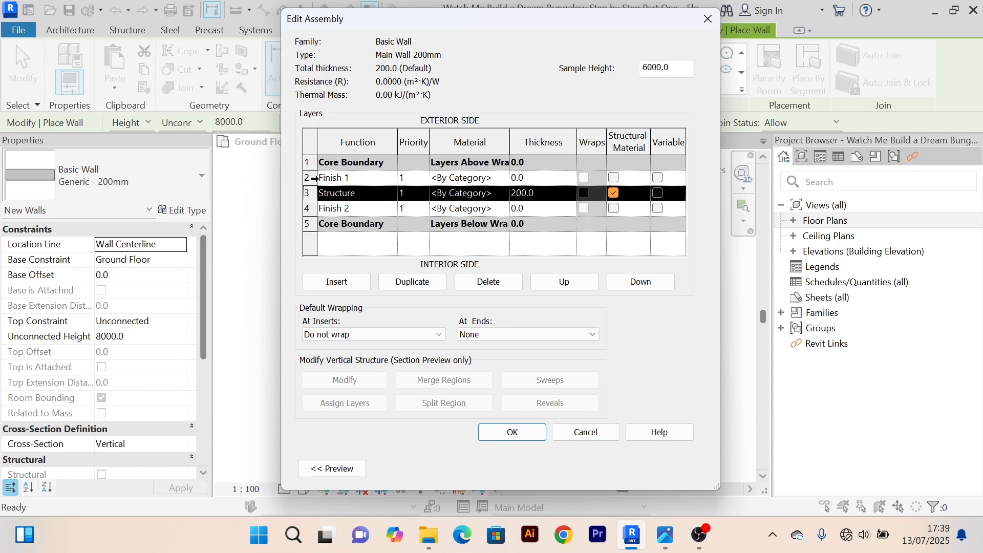
click(315, 178)
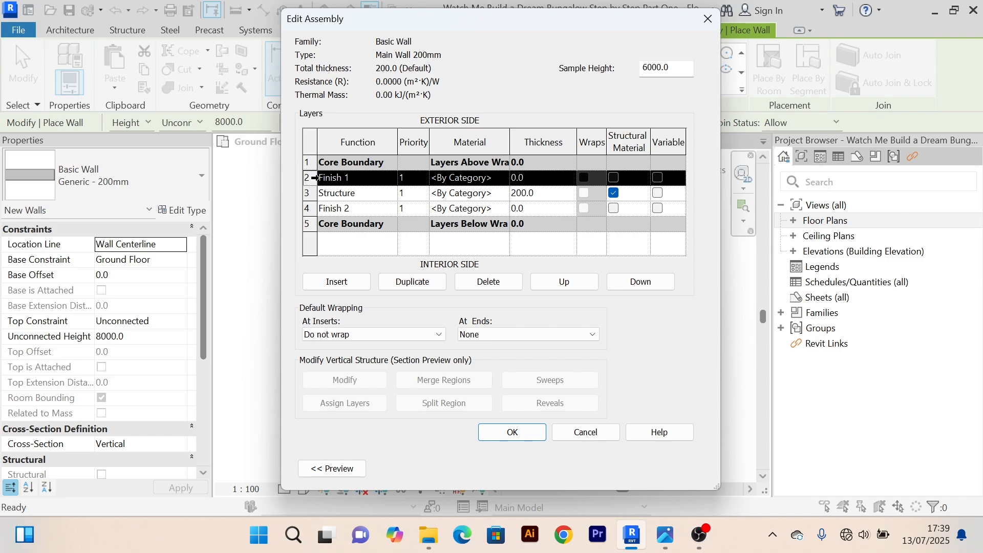
click(315, 209)
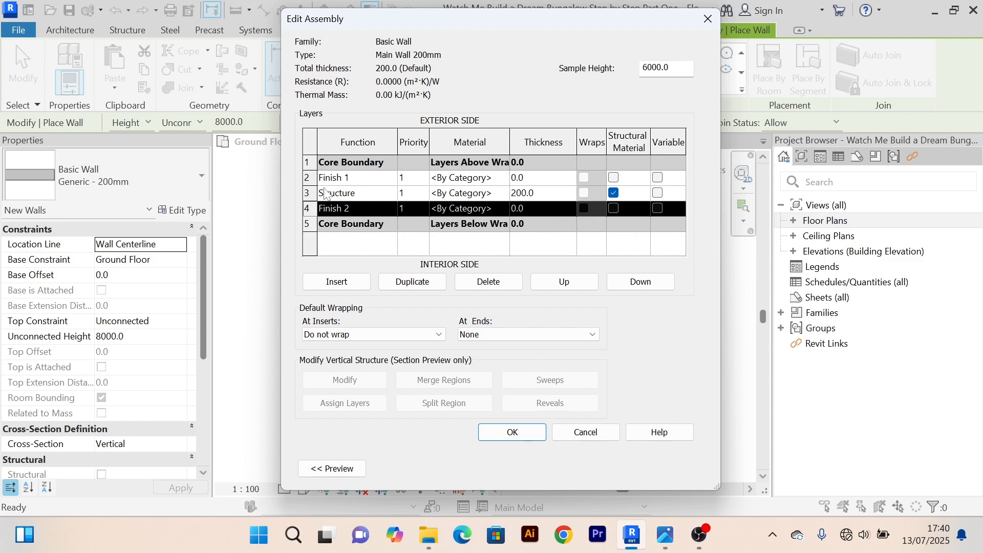
Step: Set the thickness of both finish layers to 10 mm and of the Structure layer to 180 mm
click(537, 178)
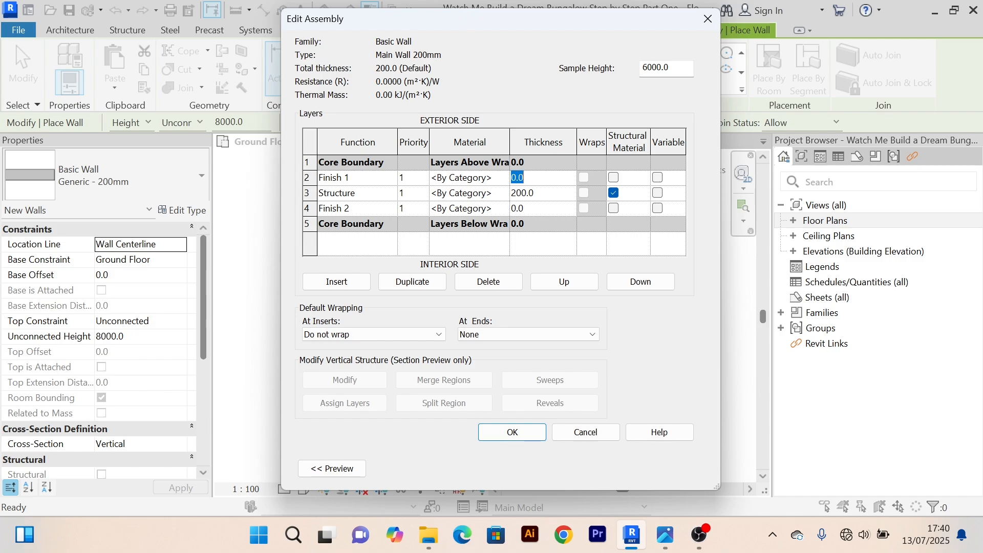
text(10)
click(536, 210)
text(10)
click(542, 193)
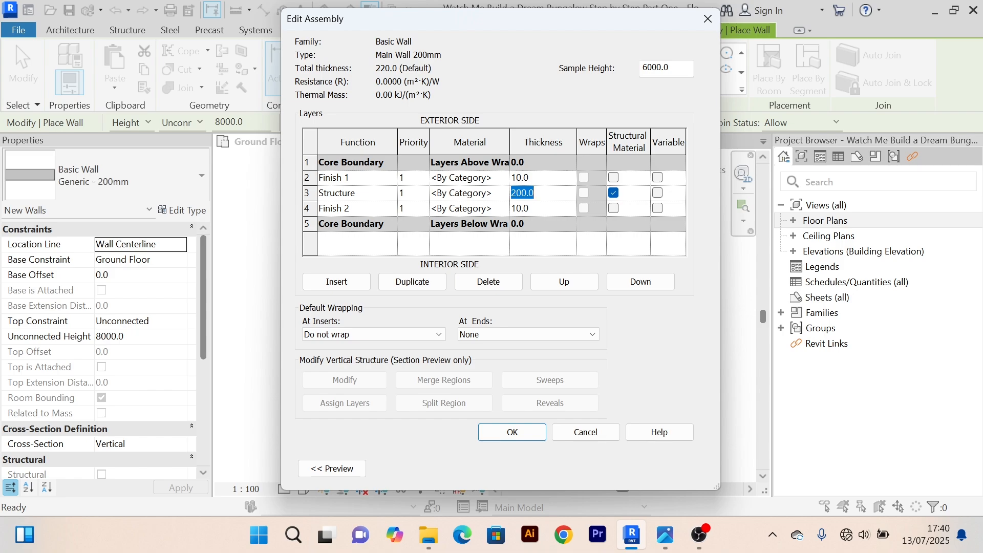
text(180)
Step: Create a new material named "White Color" from the material selection of the Finish 1 layer
click(506, 179)
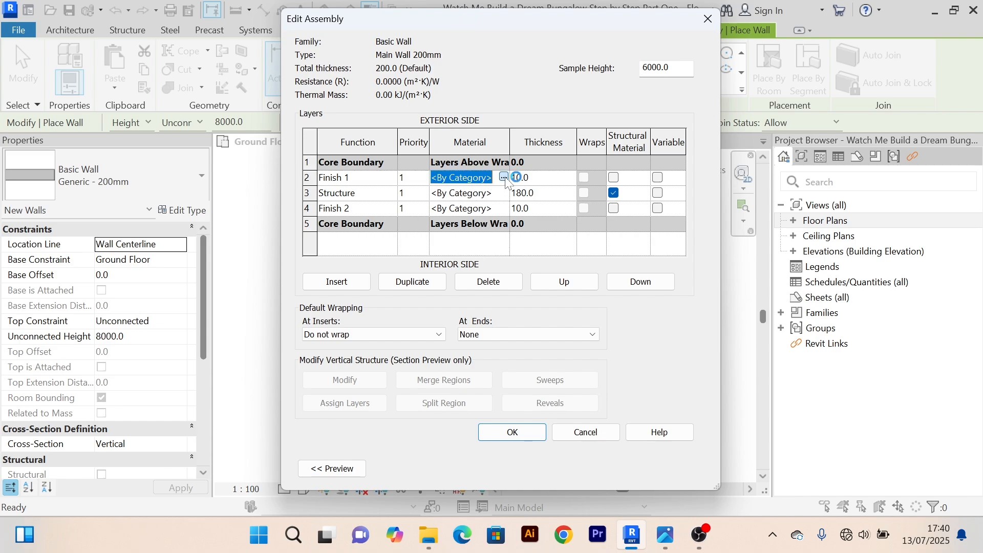
click(504, 178)
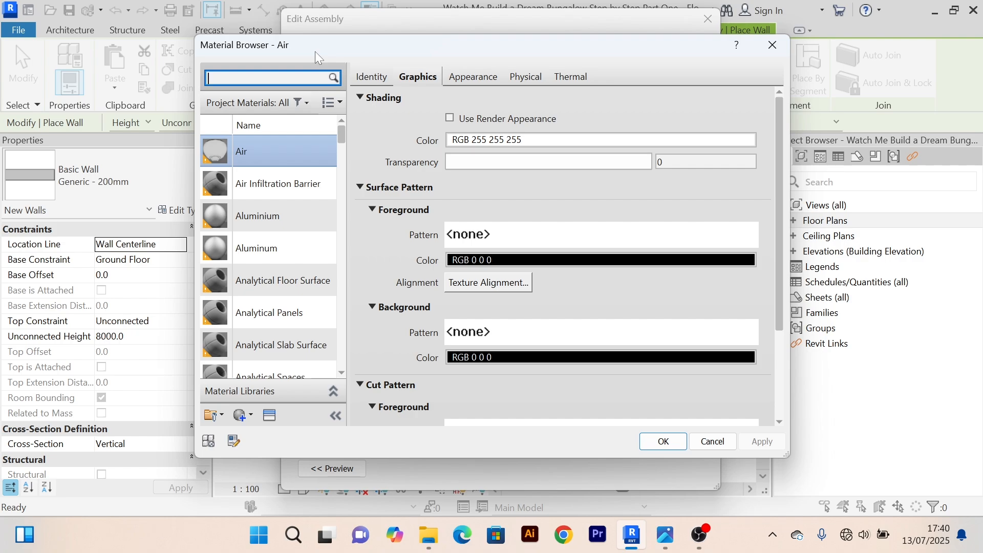
scroll(271, 256, down, 1)
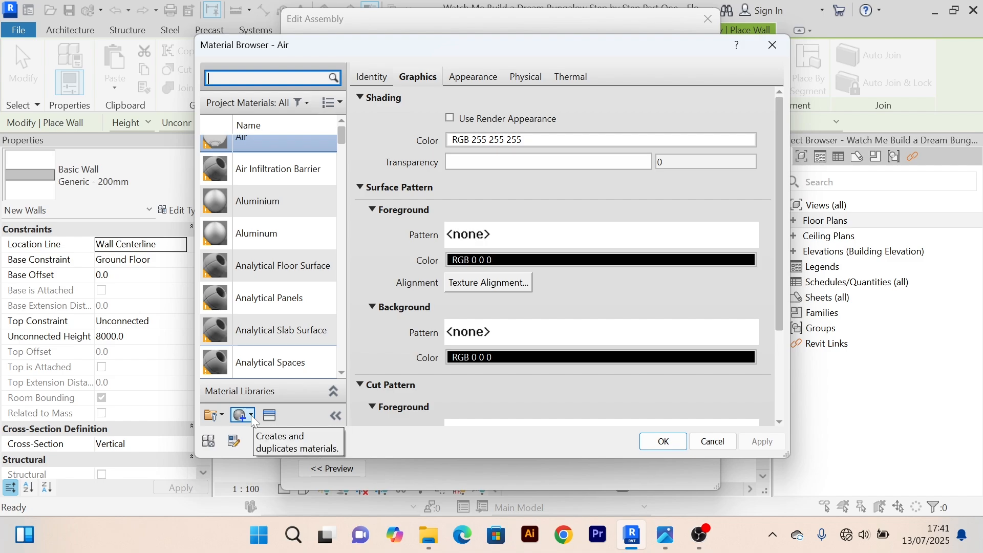
click(251, 416)
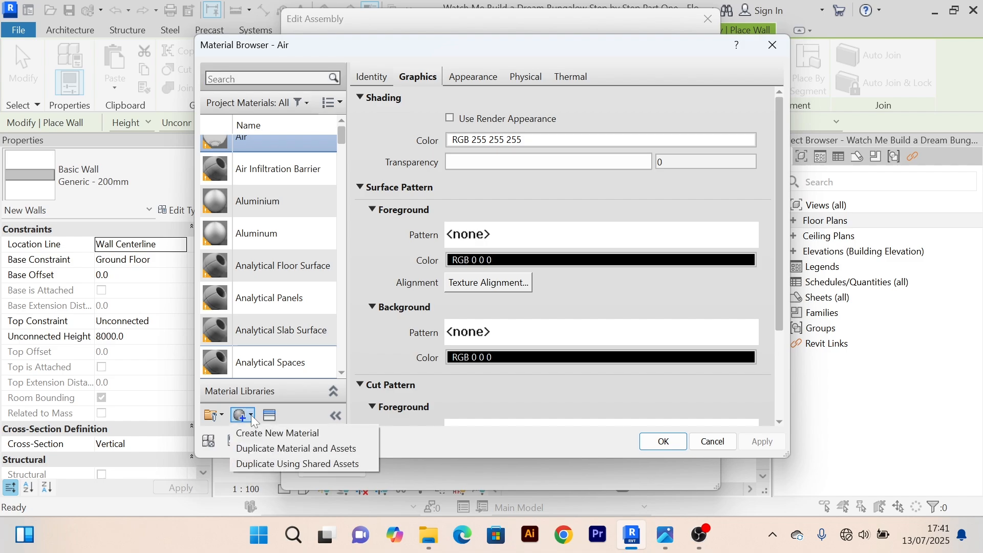
click(307, 433)
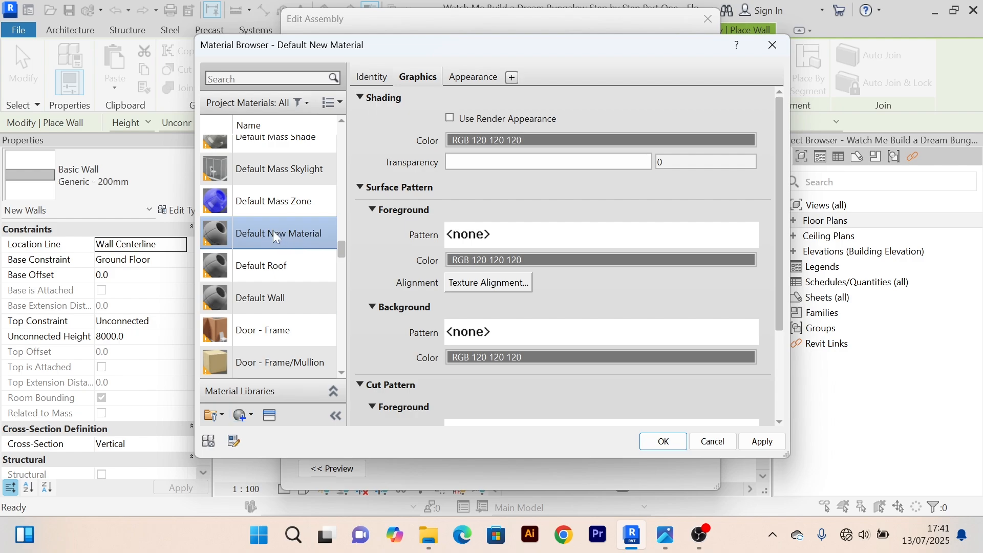
right_click(274, 232)
click(306, 293)
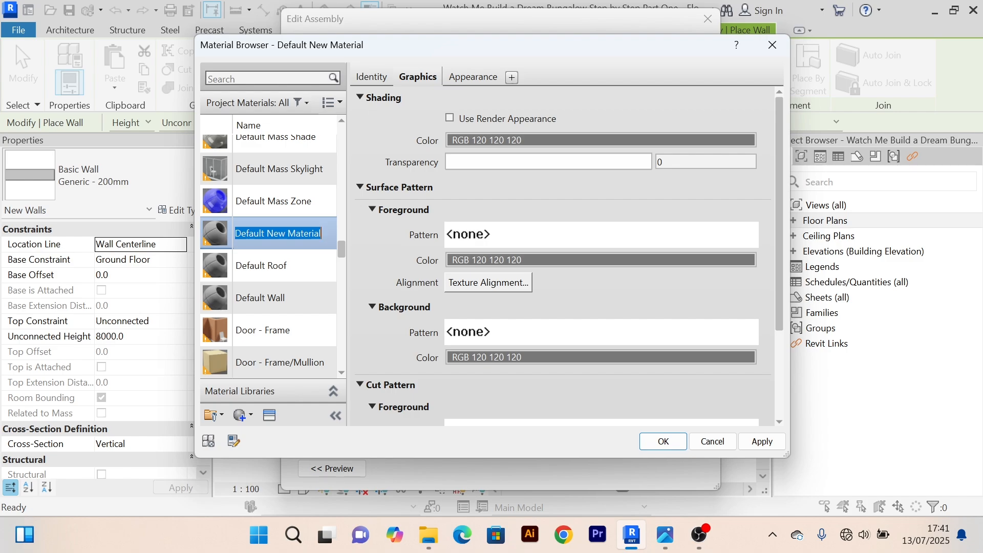
text(Whi)
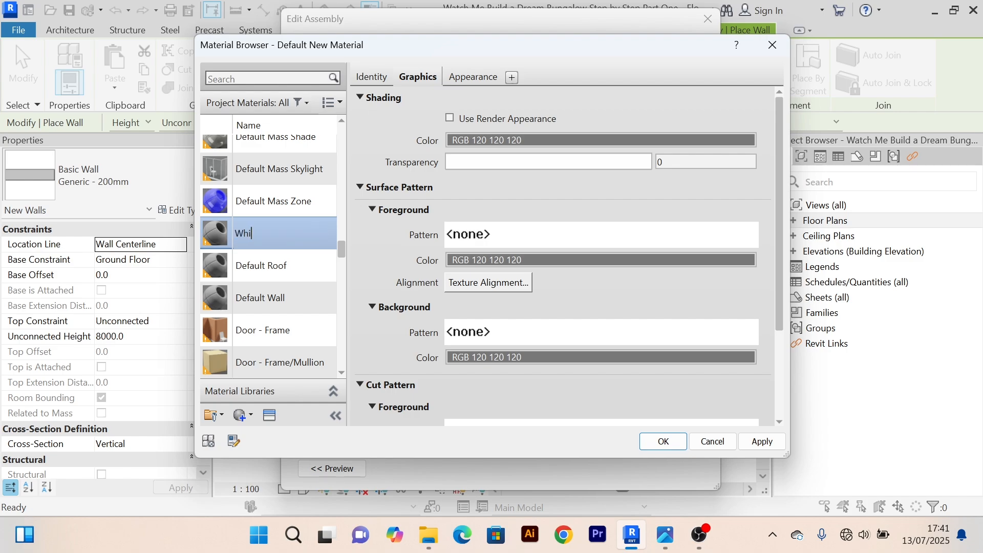
text(te Color)
key(Return)
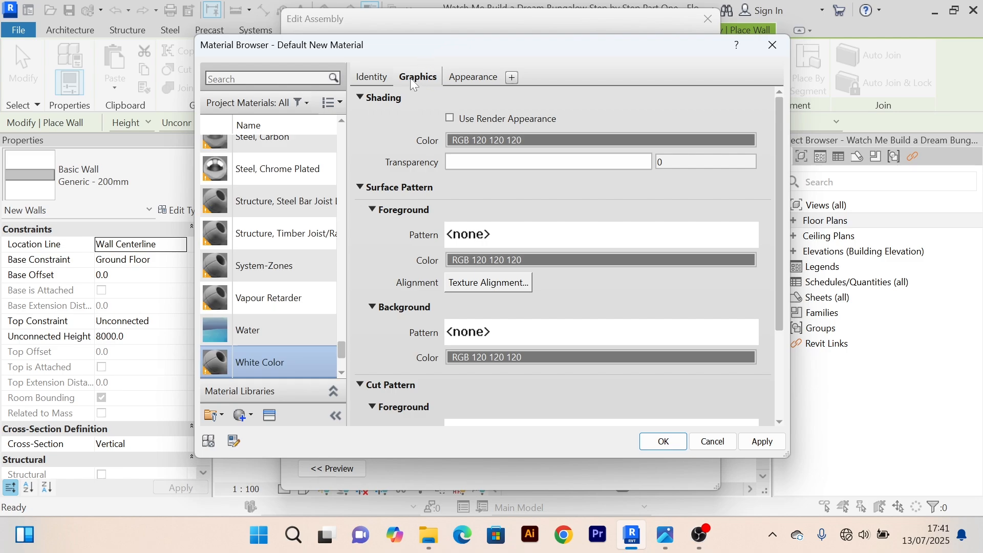
Step: Set the shading color of the White Color material to white, RGB 255 255 255
click(606, 146)
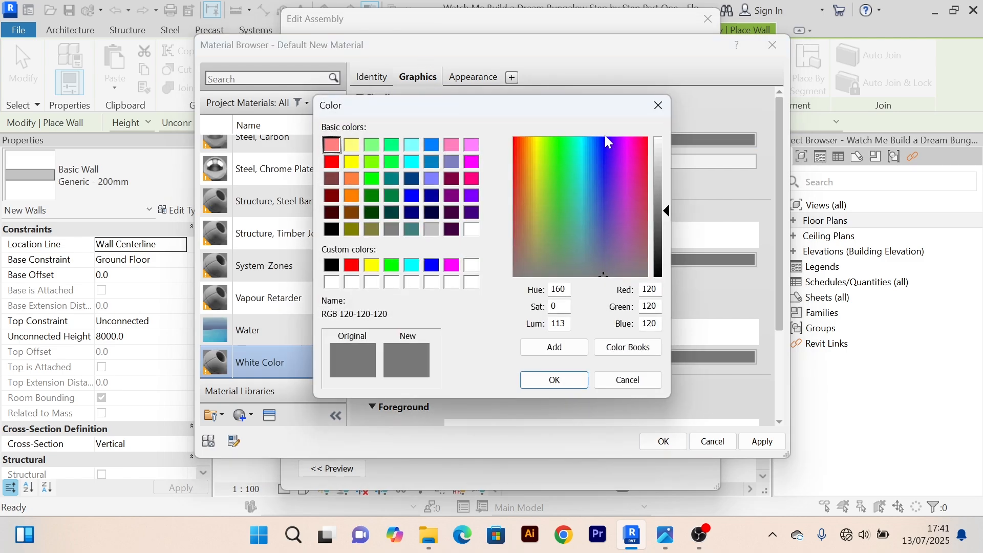
click(475, 283)
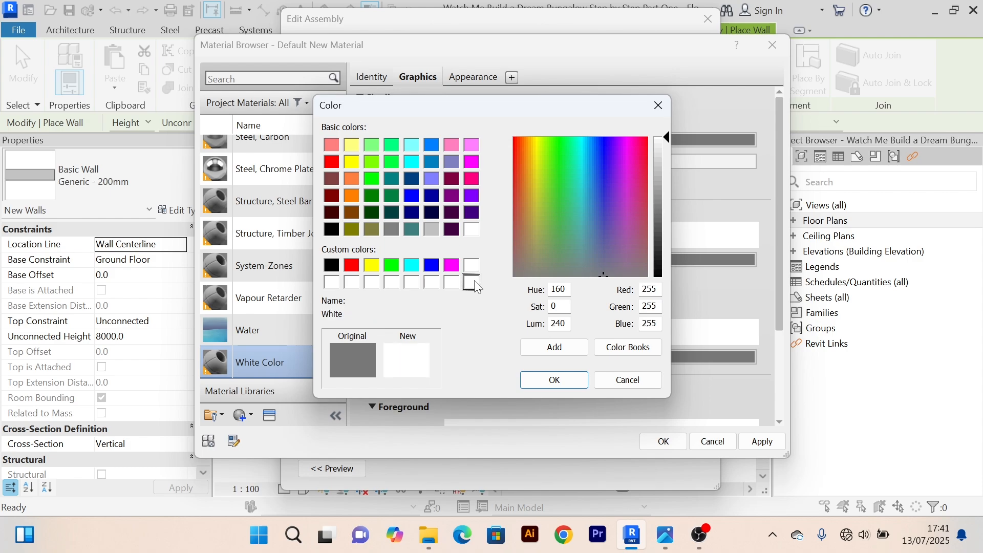
click(556, 381)
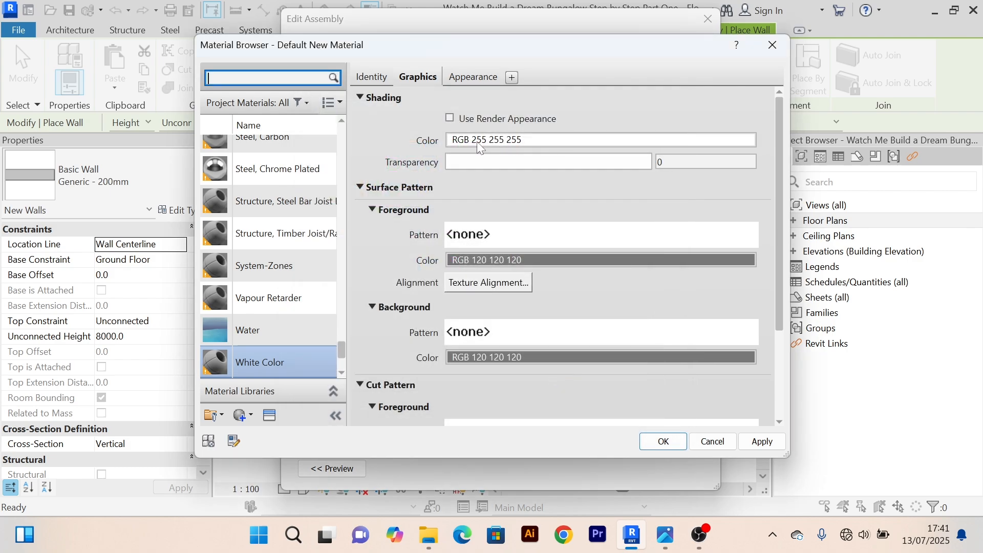
Step: Search the replacement appearance assets for "paint" and show the Wall Paint category of the Appearance Library
click(472, 78)
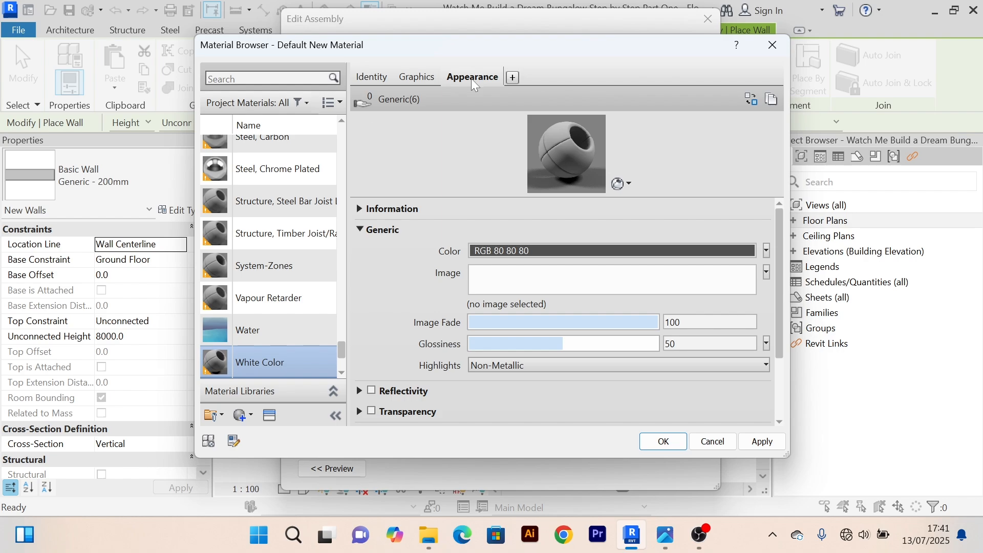
click(752, 102)
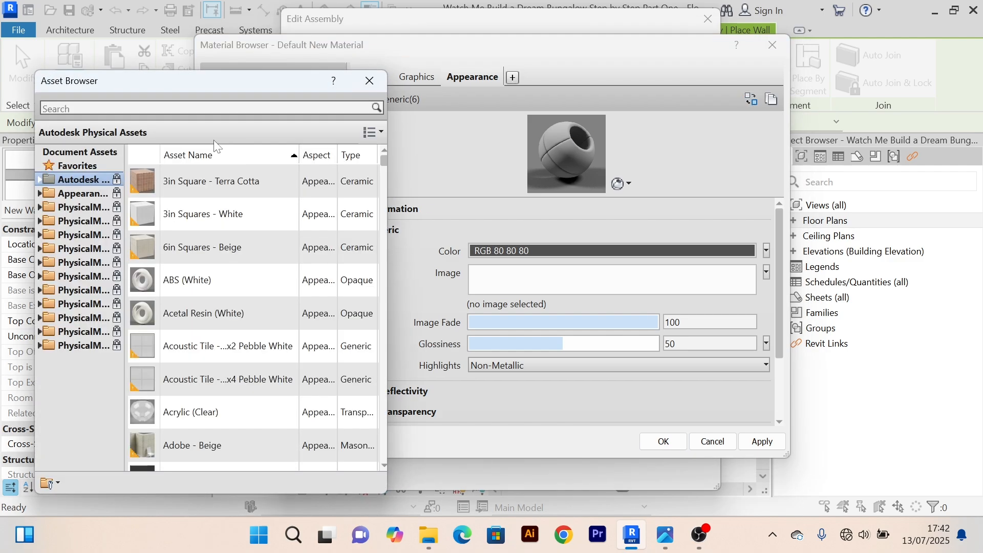
drag(157, 75, 159, 51)
click(117, 83)
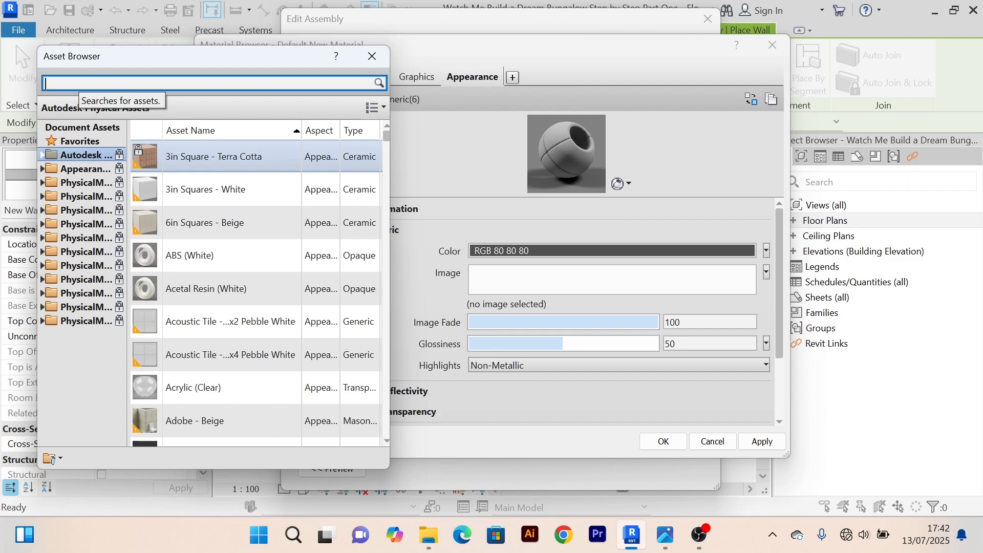
text(paint)
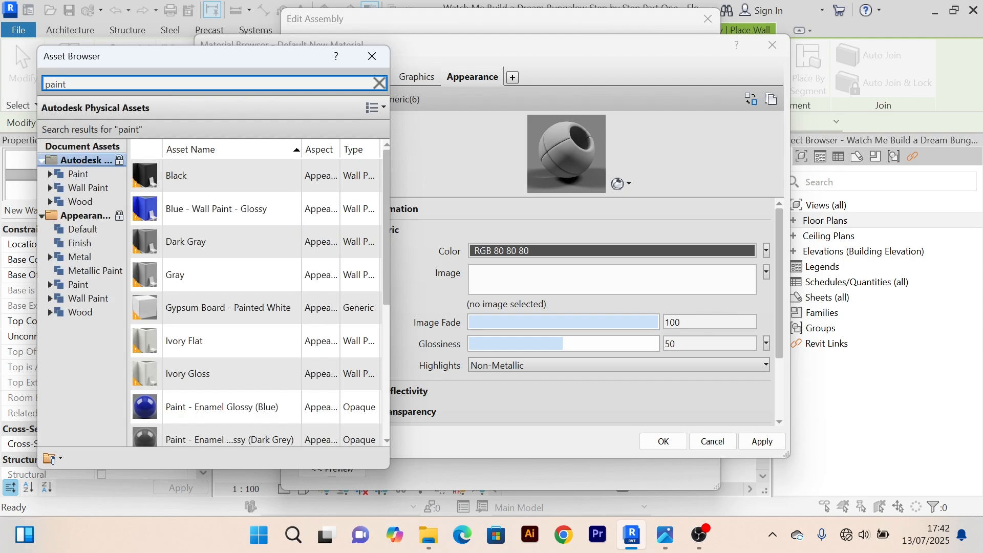
scroll(241, 331, down, 3)
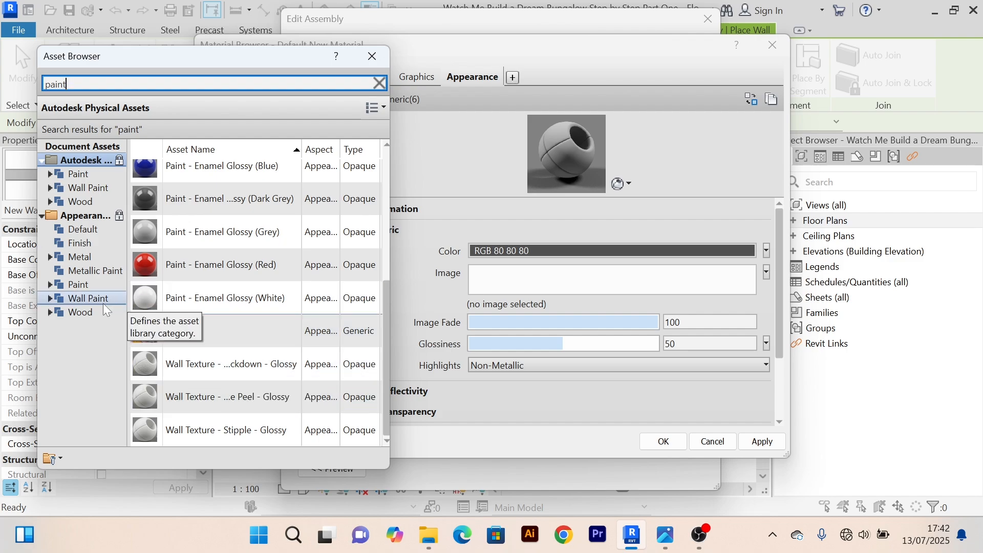
click(54, 300)
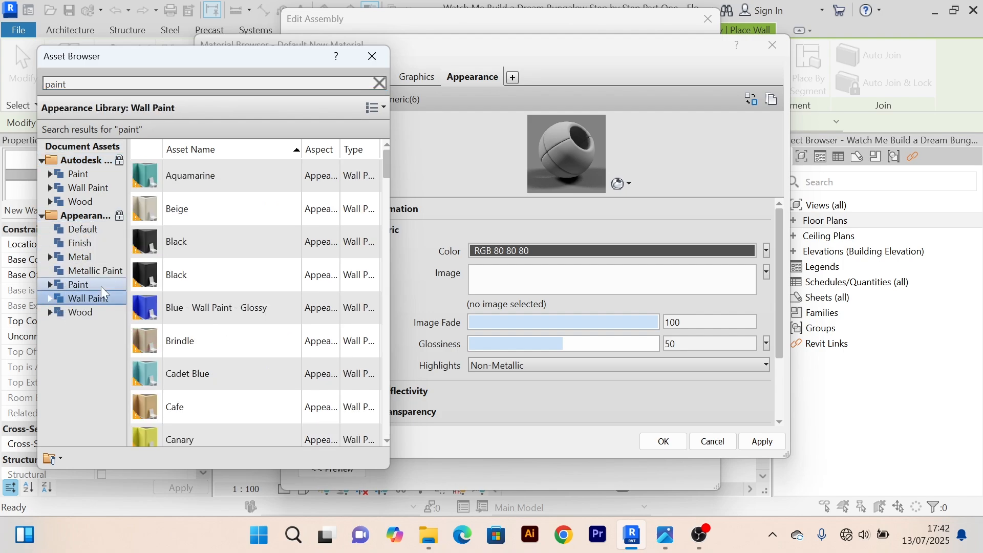
scroll(262, 216, down, 3)
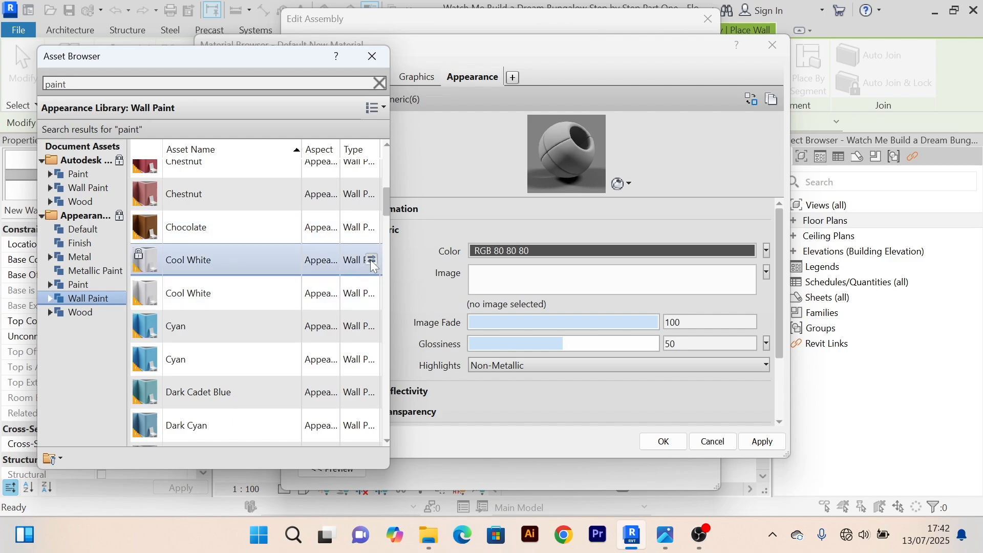
Step: Try both Cool White wall paint assets as the appearance of the White Color material
click(372, 261)
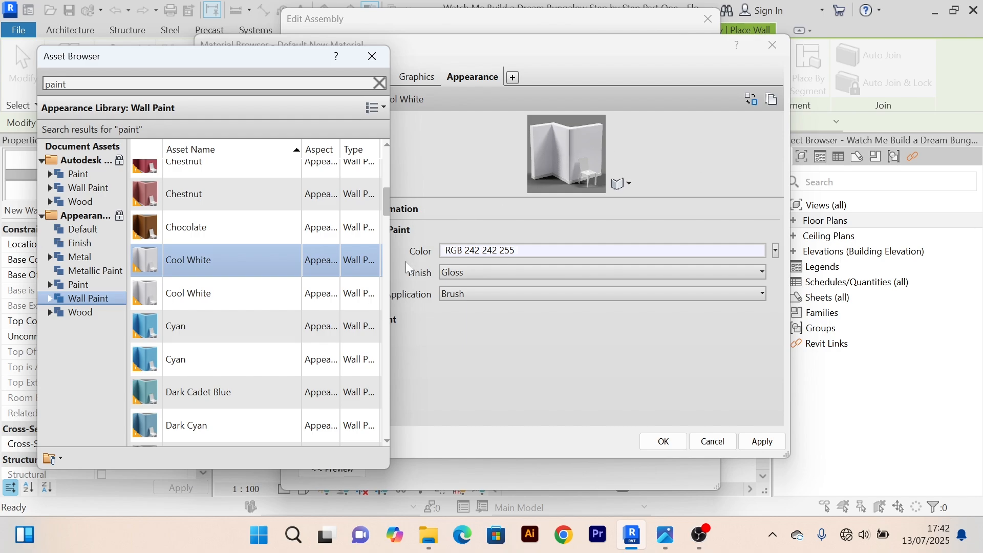
click(374, 292)
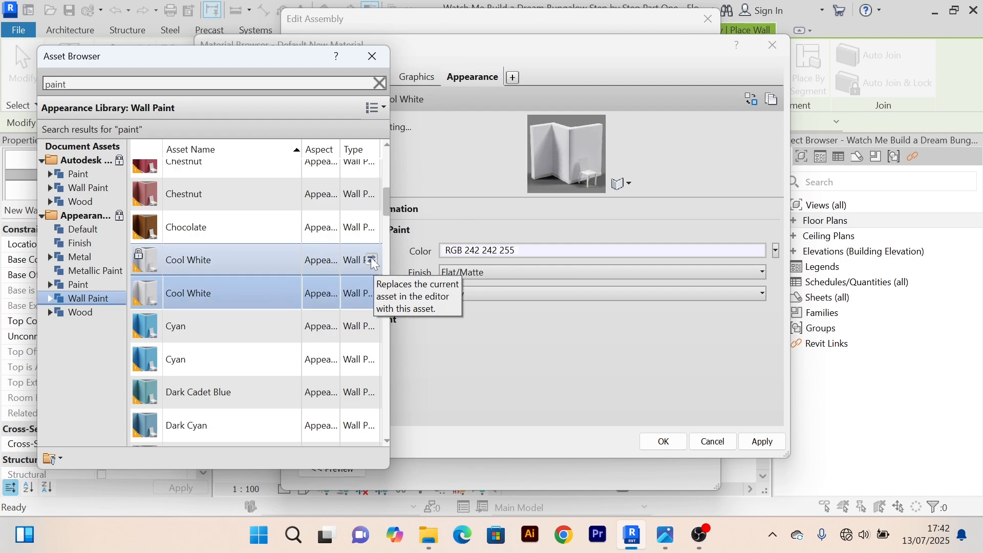
click(371, 258)
Step: Replace the material's appearance with the Flat/Matte White wall paint asset and assign White Color to the Finish 1 layer
scroll(318, 306, down, 3)
scroll(317, 306, down, 12)
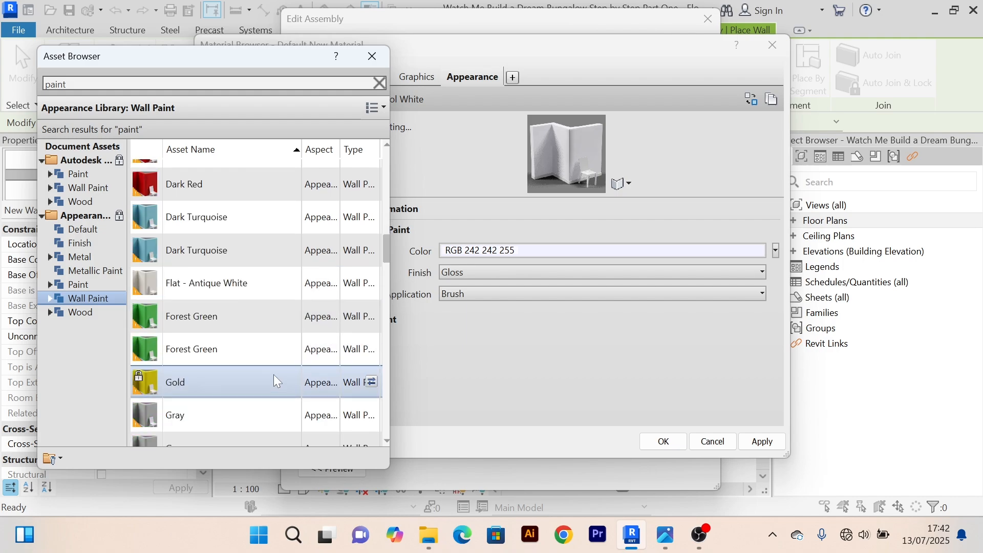
scroll(296, 411, down, 10)
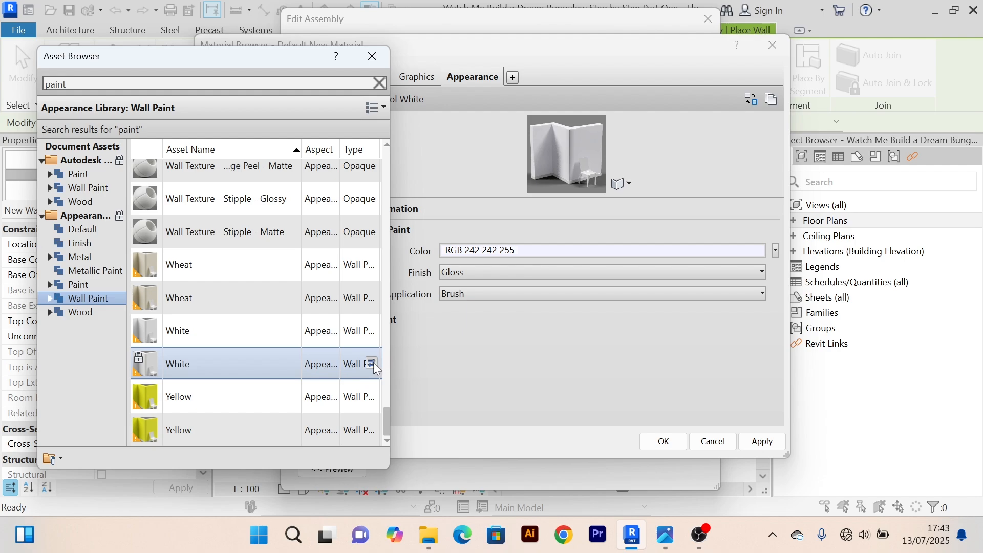
click(373, 362)
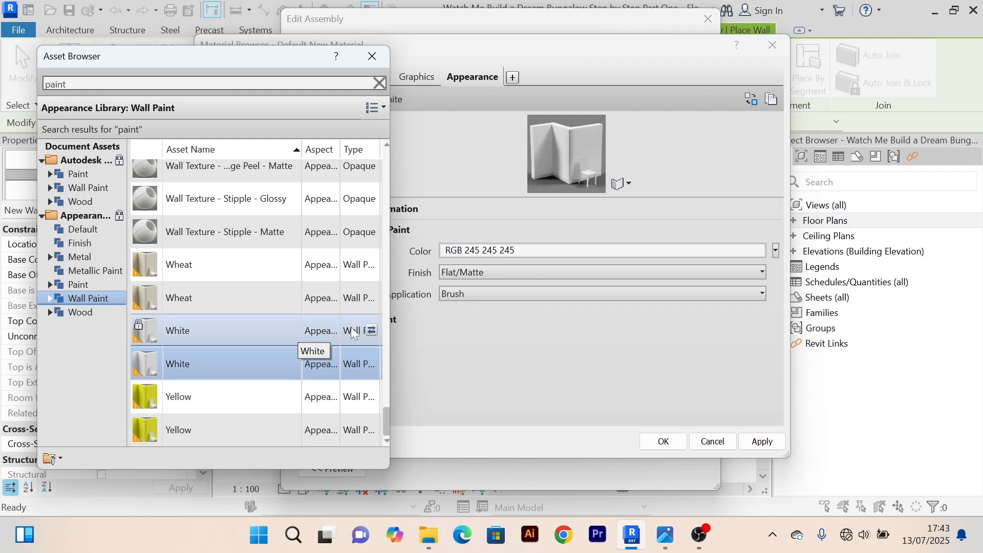
scroll(361, 318, up, 1)
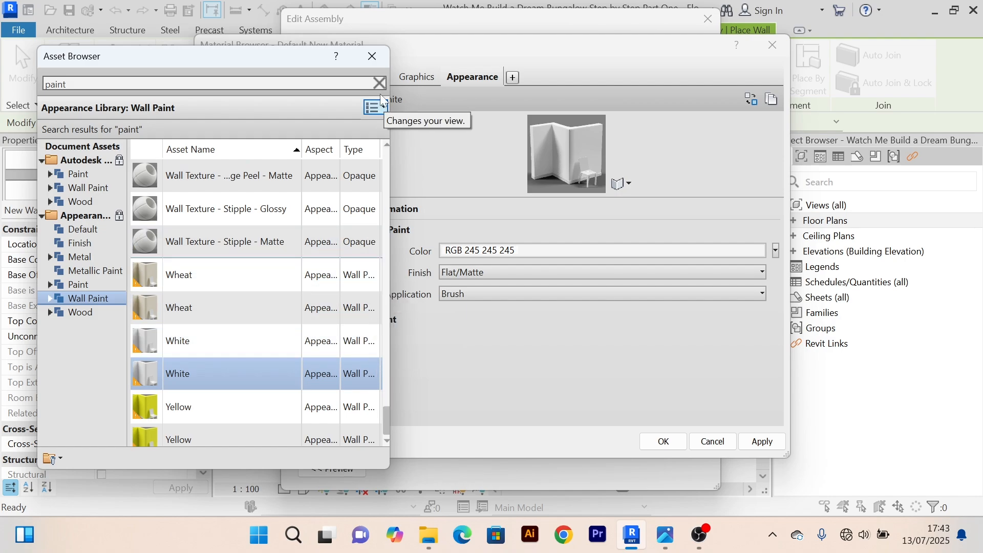
click(372, 57)
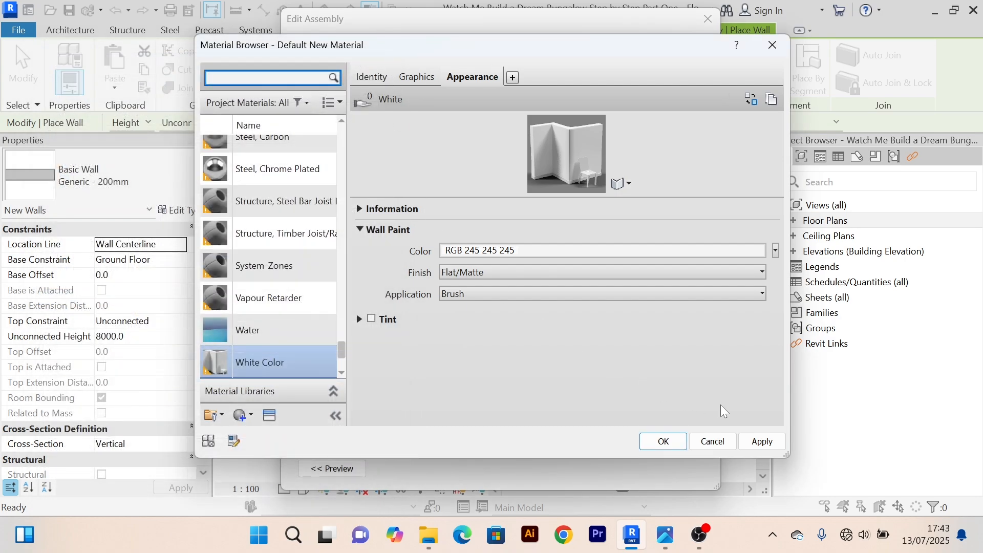
click(766, 443)
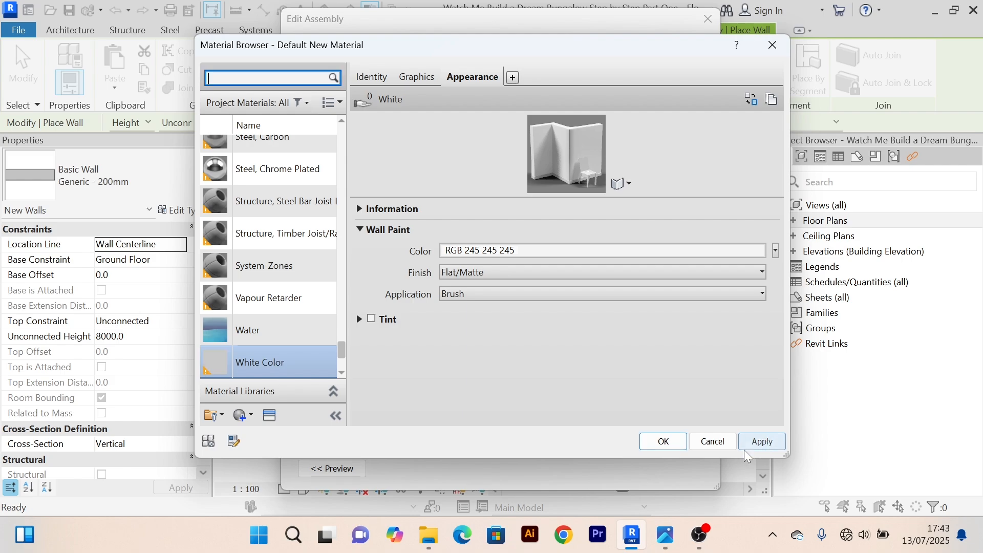
click(662, 441)
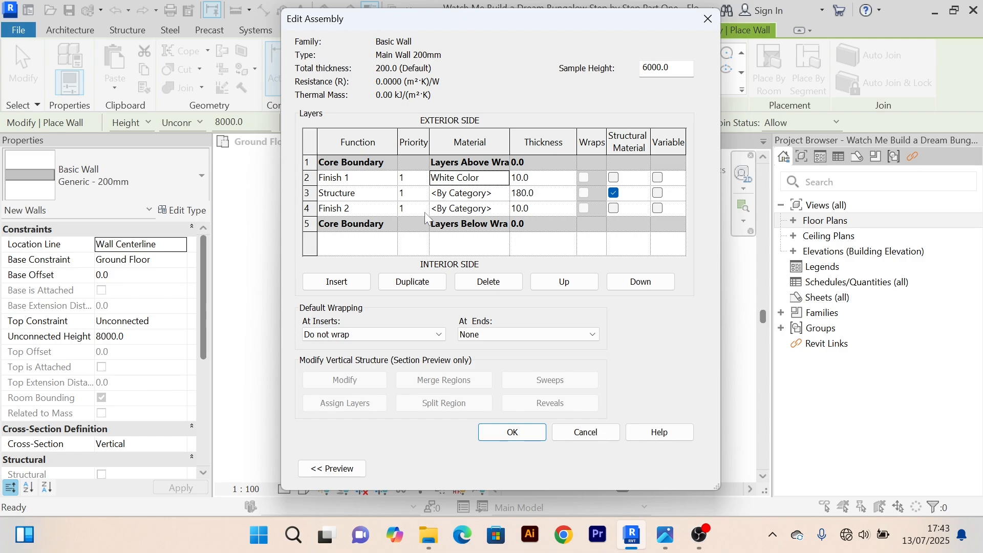
Step: Create a new material named "Main wall" from the material selection of the Structure layer
click(504, 197)
click(502, 193)
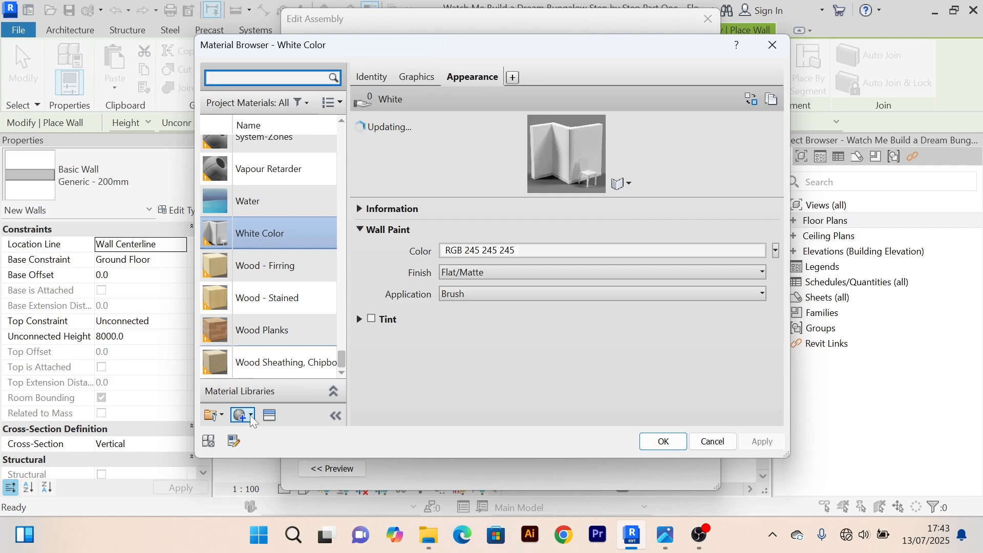
click(245, 414)
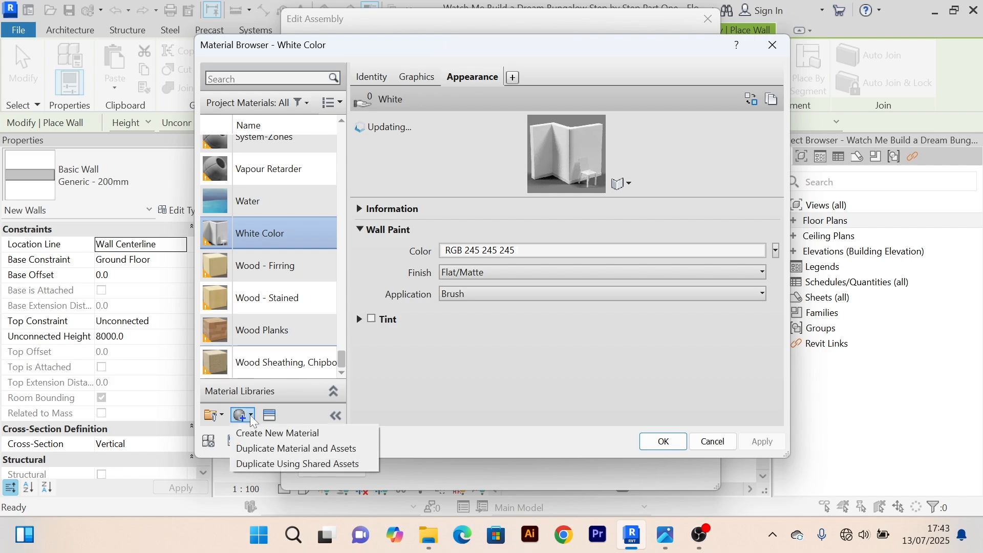
click(278, 436)
right_click(289, 234)
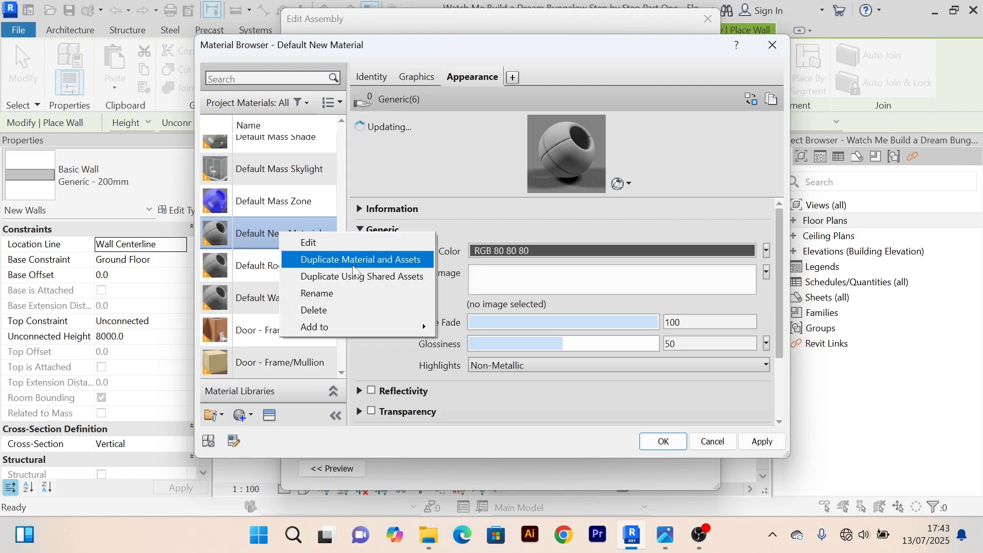
click(339, 295)
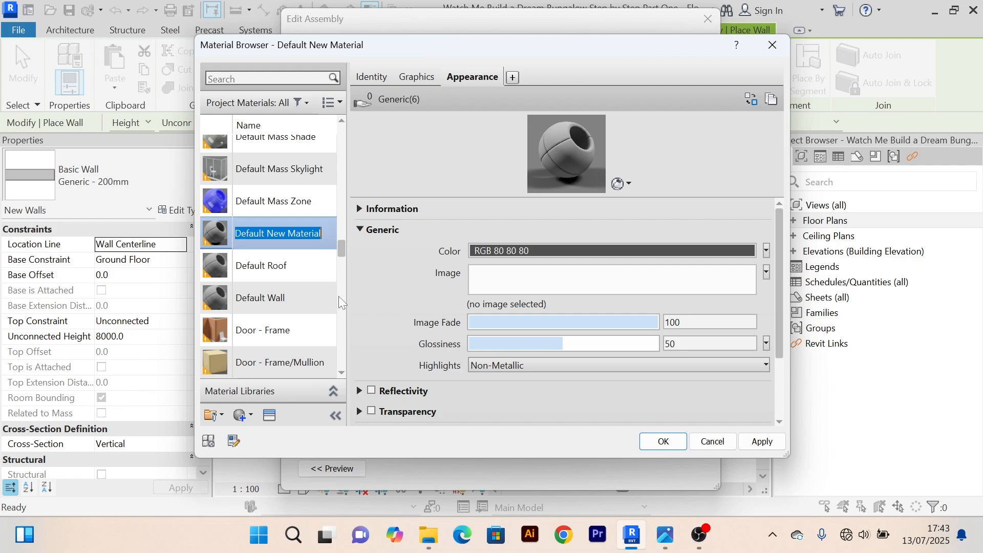
text(Main wall)
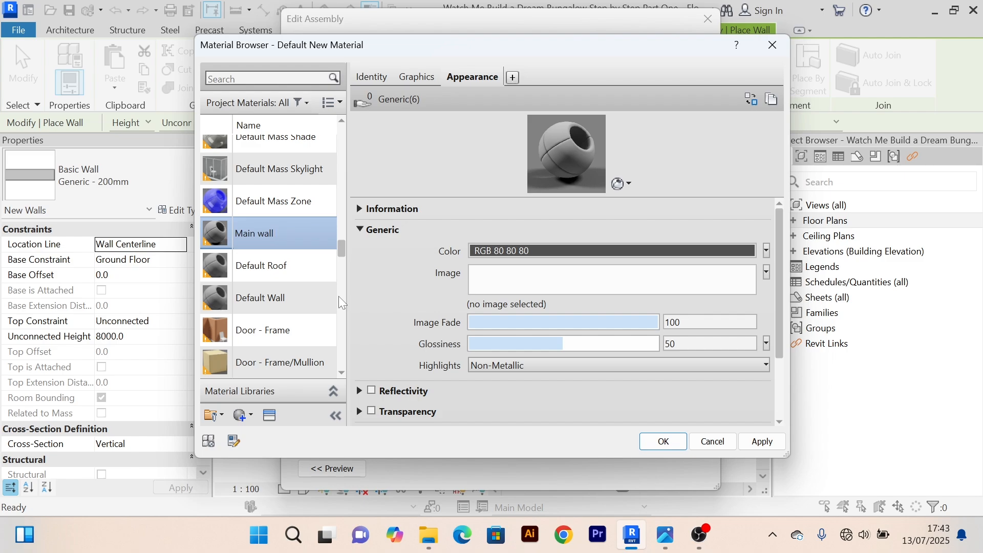
click(418, 77)
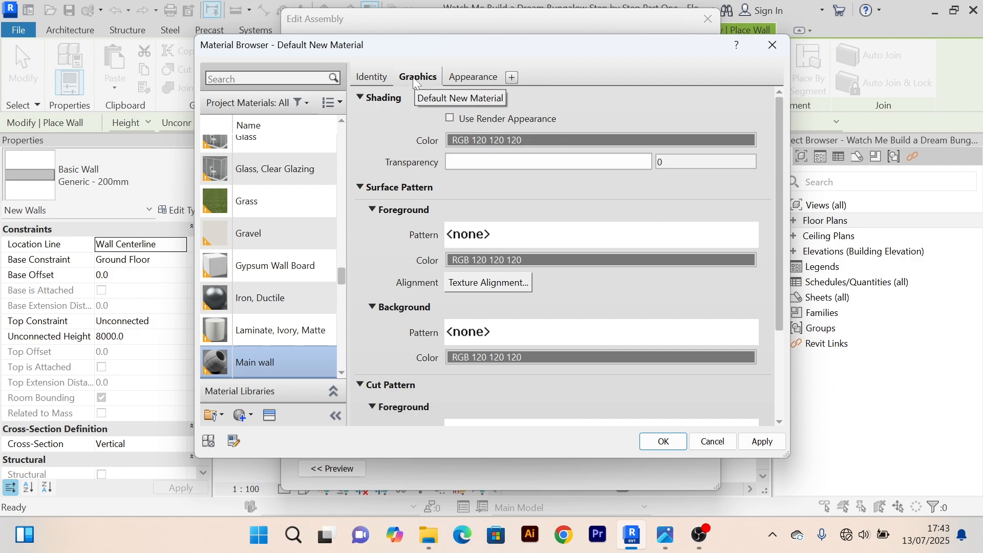
click(466, 77)
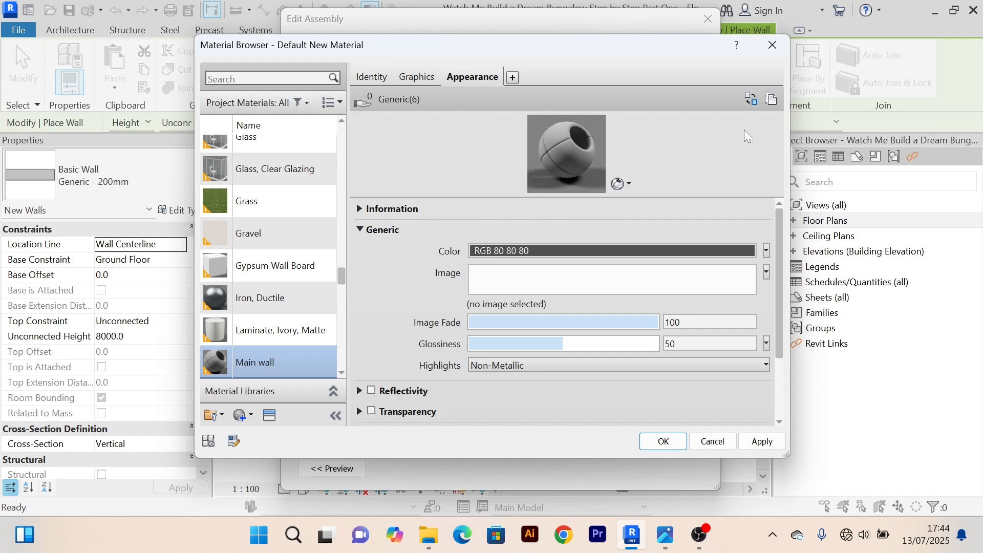
click(749, 101)
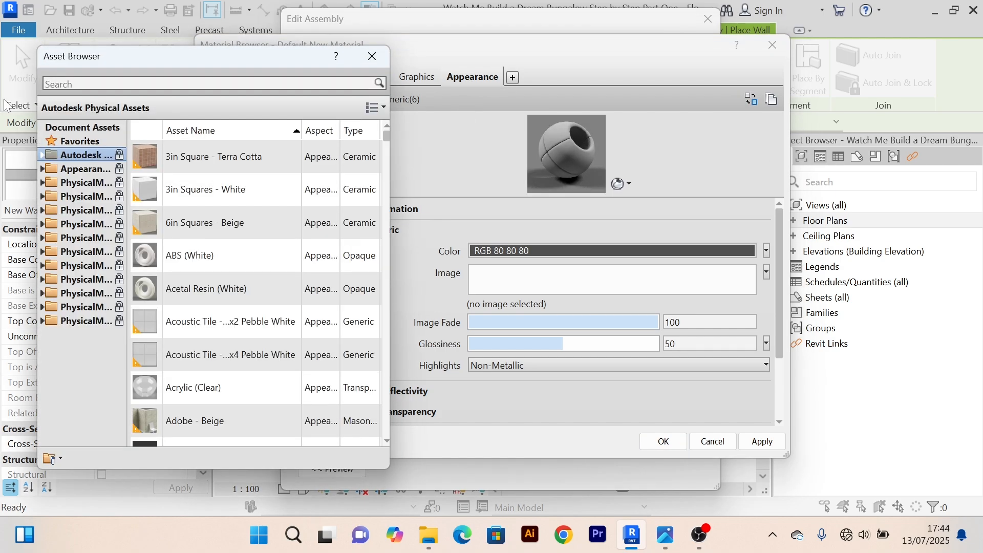
click(372, 56)
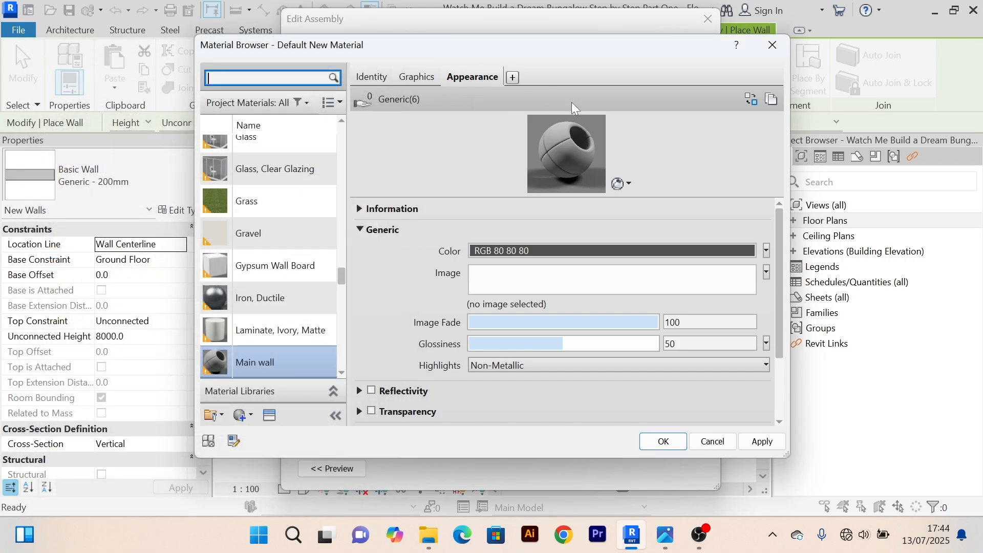
Step: Search the replacement appearance assets for "brick" and show the Masonry category of the Appearance Library
click(470, 81)
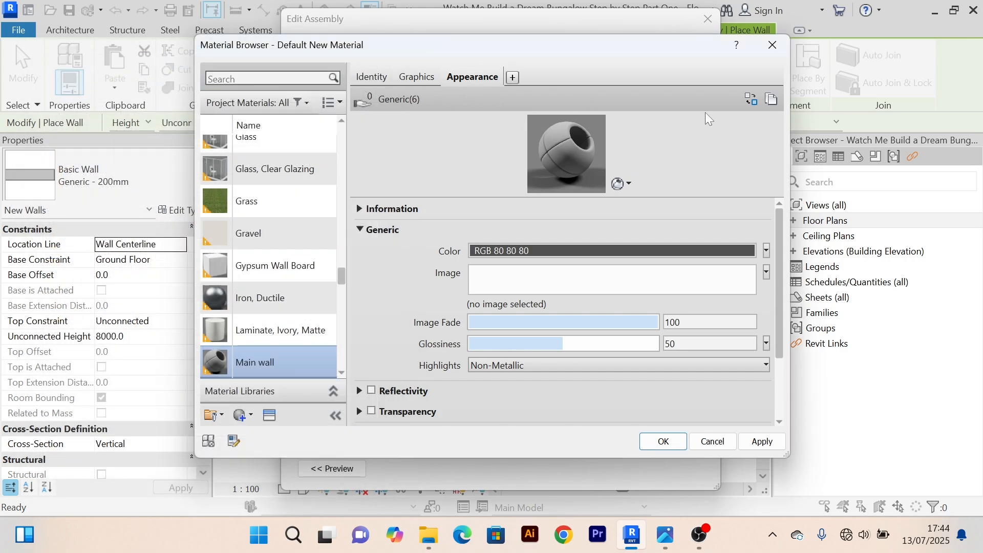
click(752, 100)
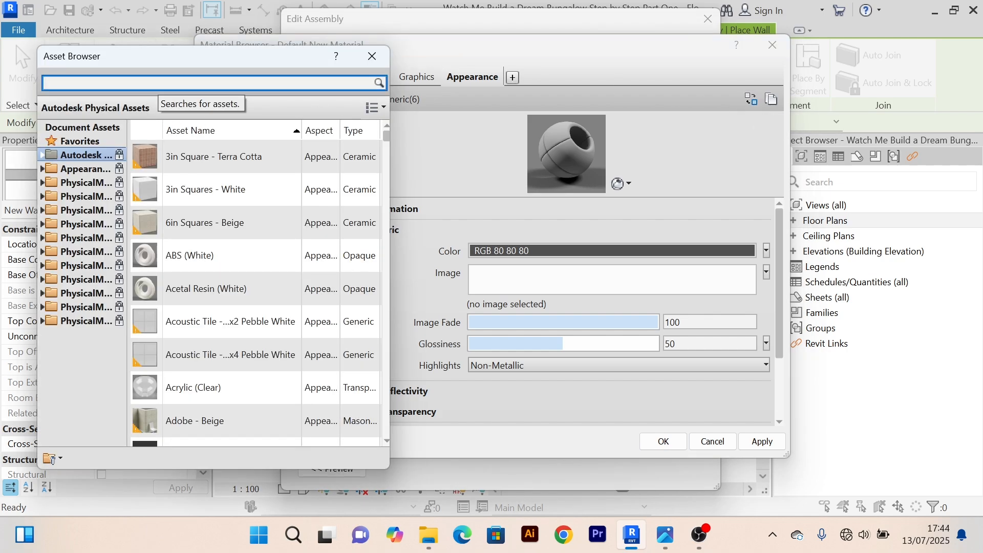
text(brick)
key(Return)
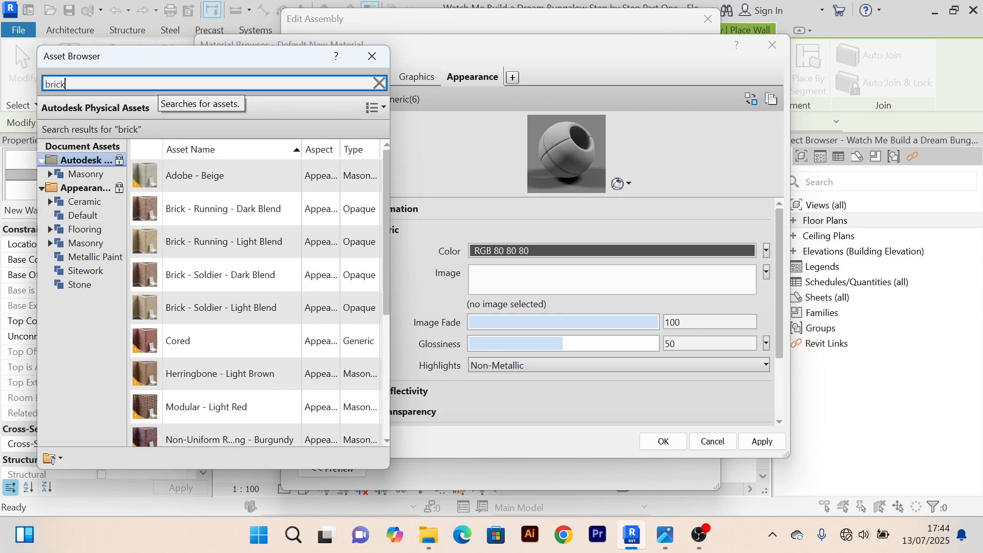
scroll(267, 275, down, 2)
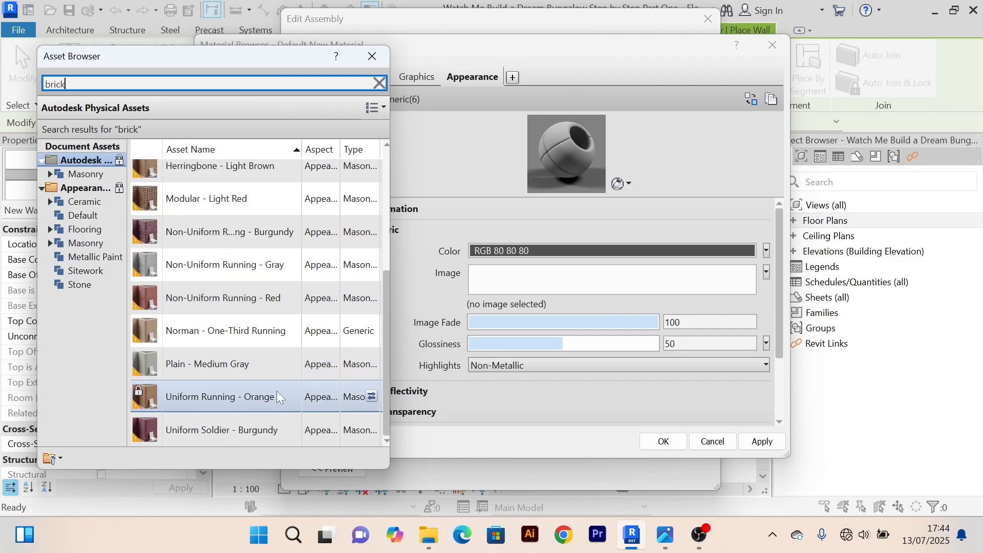
scroll(274, 393, up, 1)
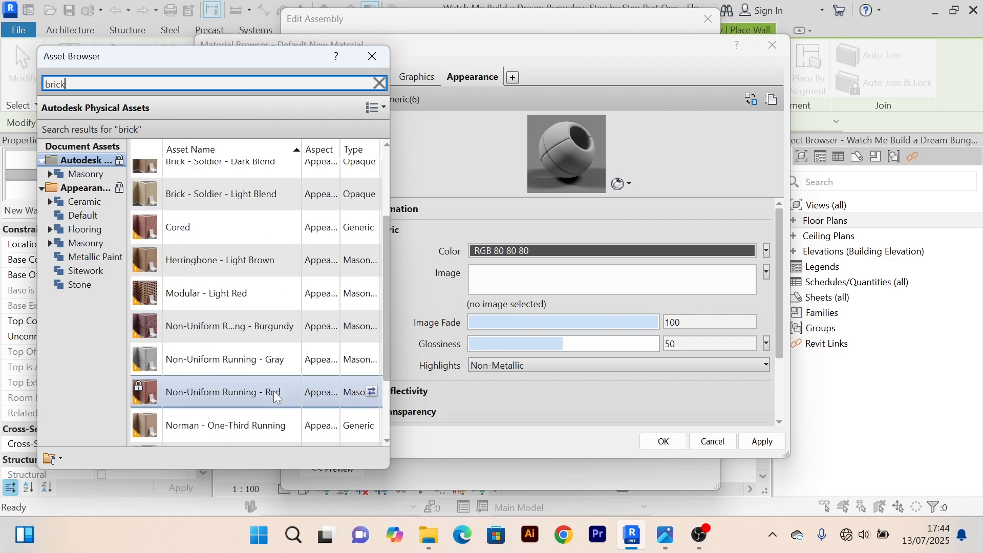
scroll(274, 392, up, 2)
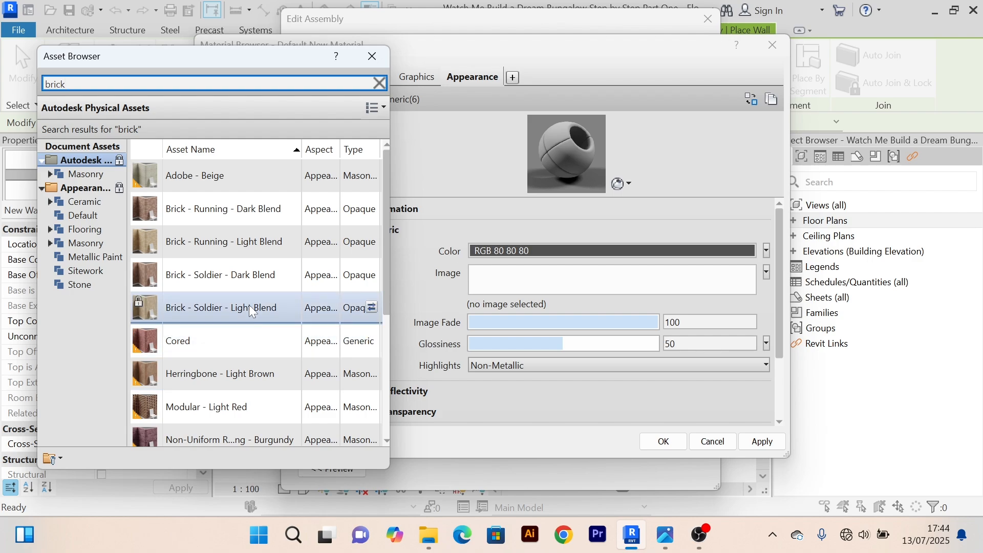
scroll(250, 304, down, 2)
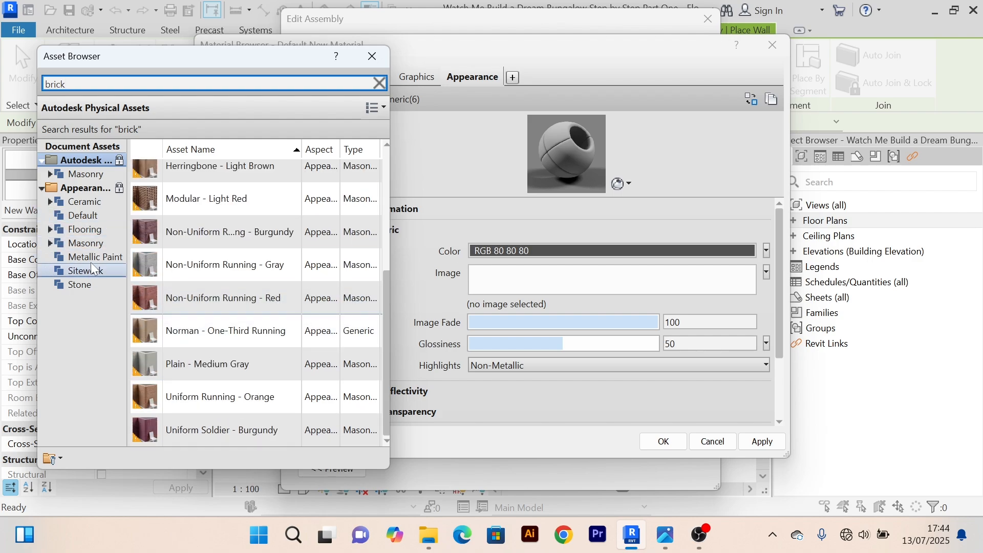
click(54, 243)
Step: Replace the material's appearance with the Common brick asset and assign Main wall to the Structure layer
scroll(276, 239, down, 8)
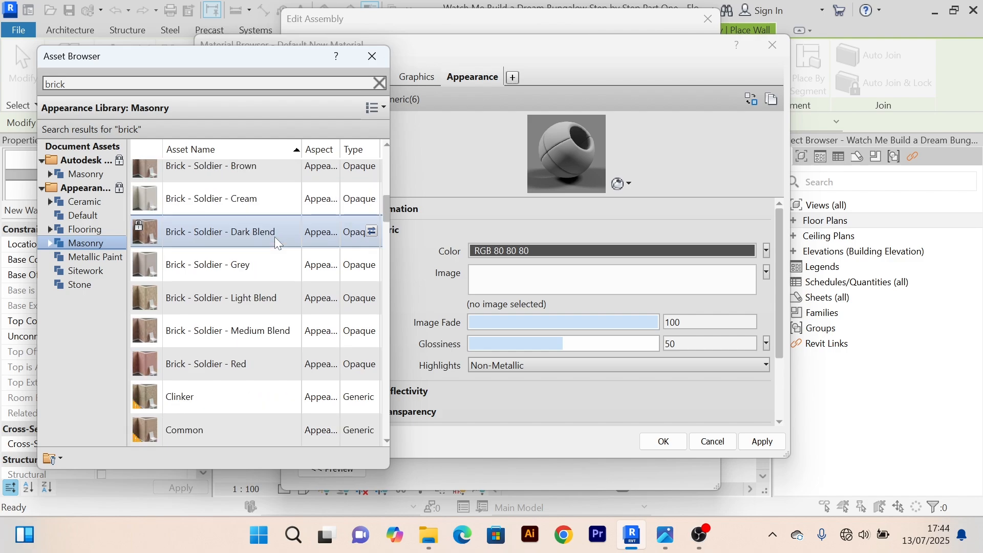
scroll(274, 287, down, 9)
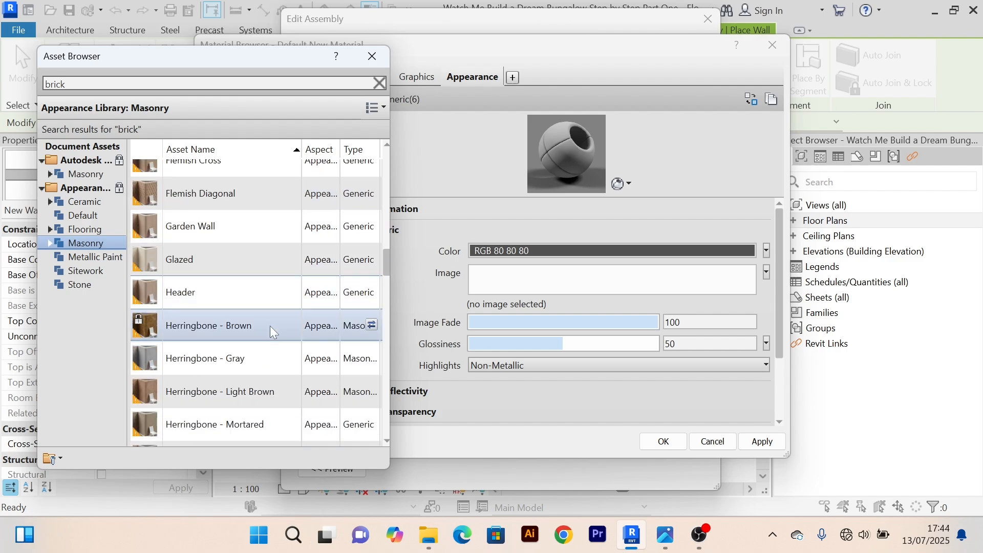
scroll(279, 332, down, 10)
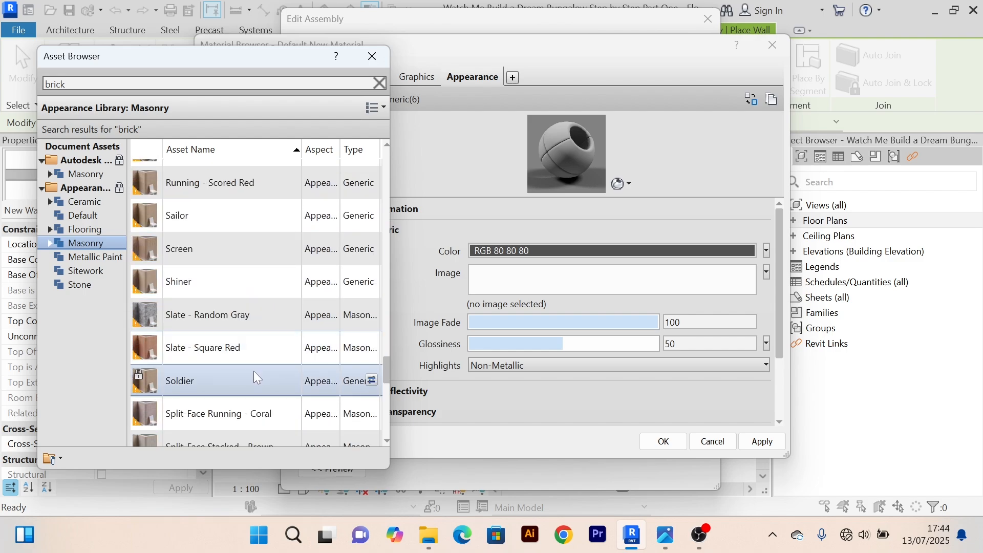
scroll(241, 348, down, 2)
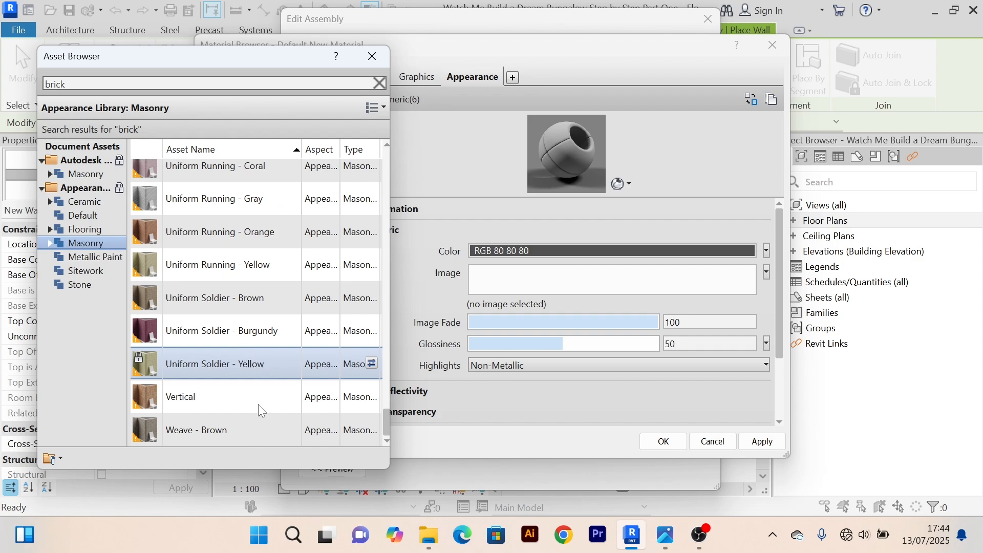
scroll(216, 295, up, 6)
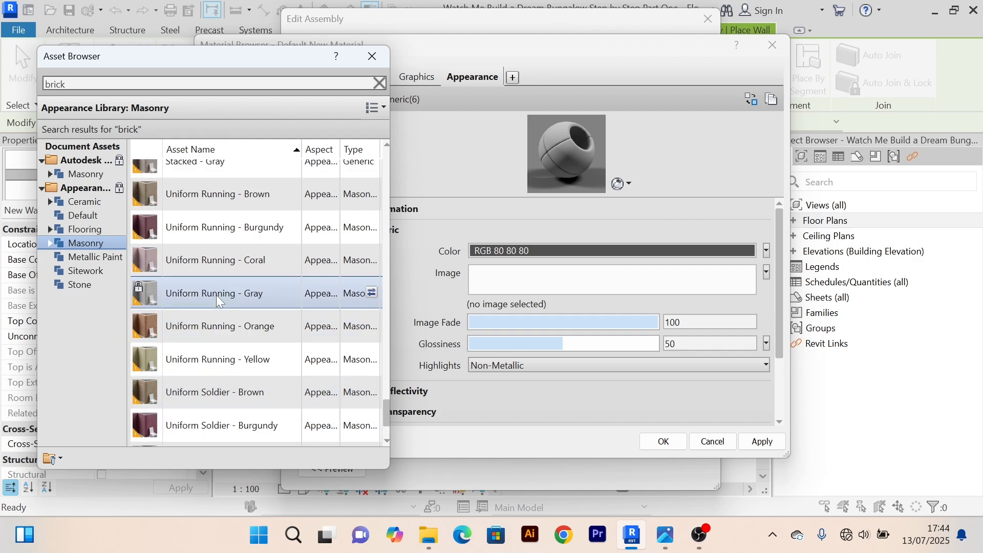
scroll(232, 270, up, 14)
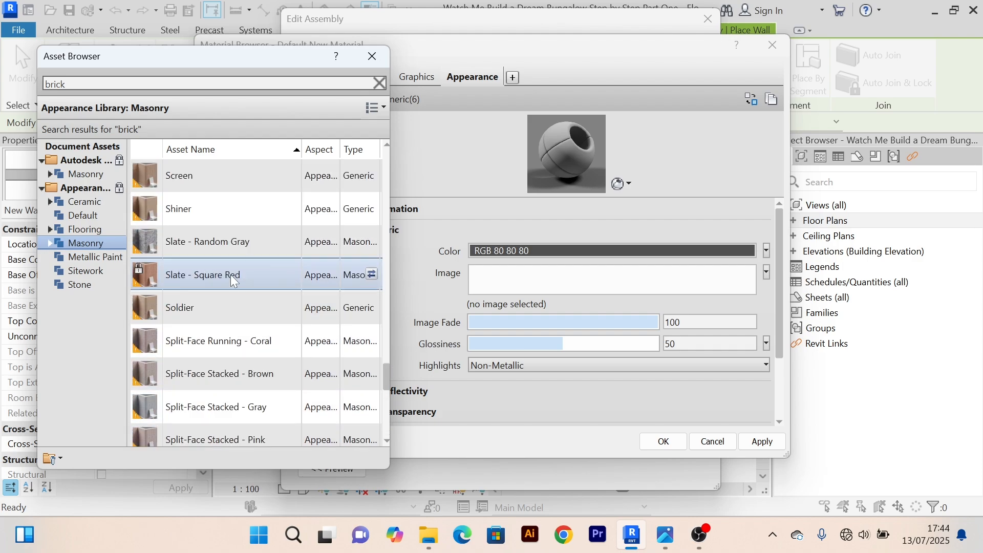
scroll(244, 298, up, 8)
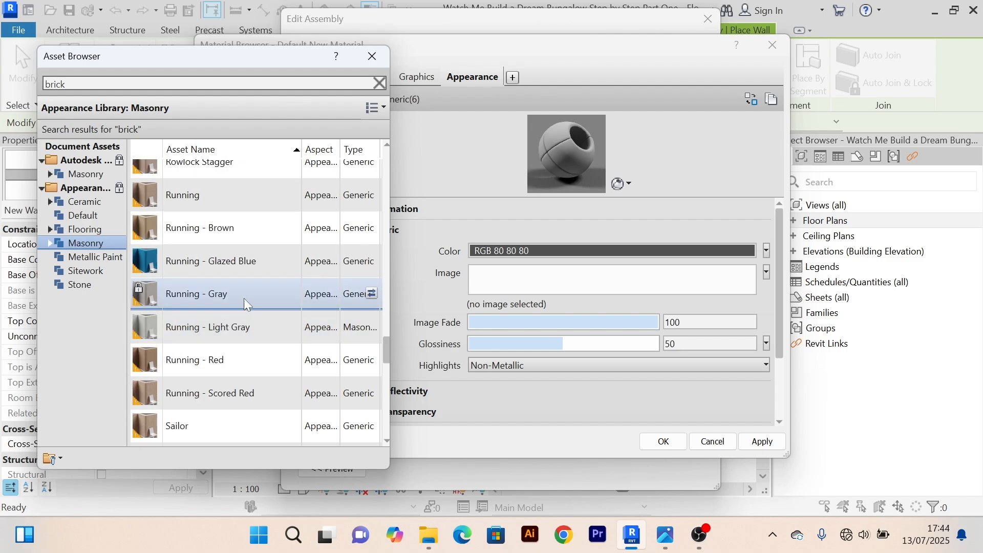
scroll(249, 280, up, 3)
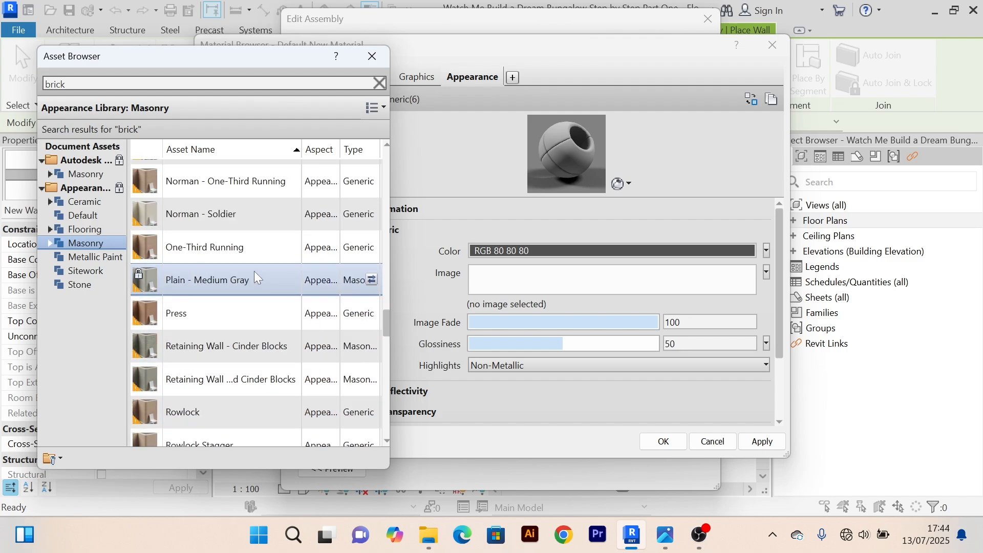
scroll(254, 271, up, 3)
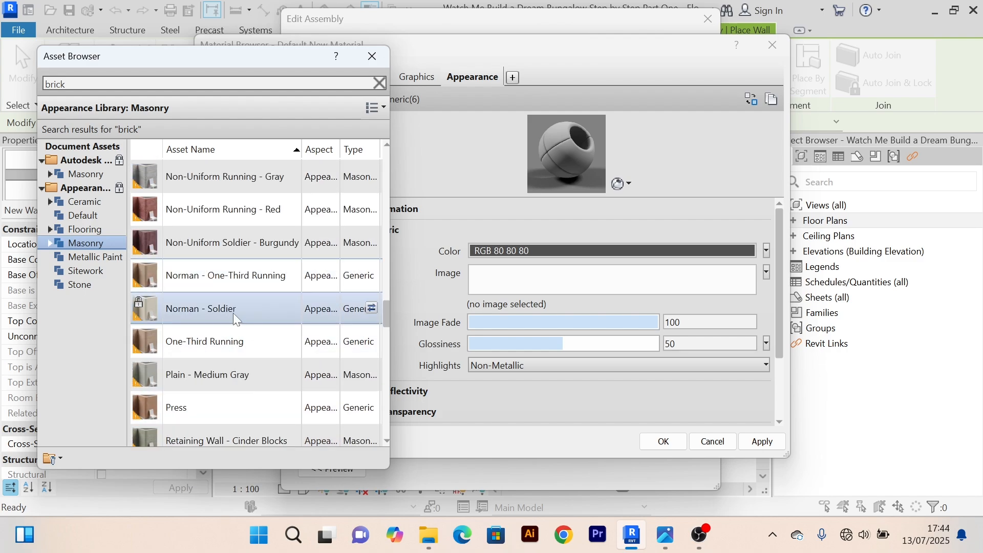
scroll(232, 312, up, 9)
scroll(238, 263, up, 20)
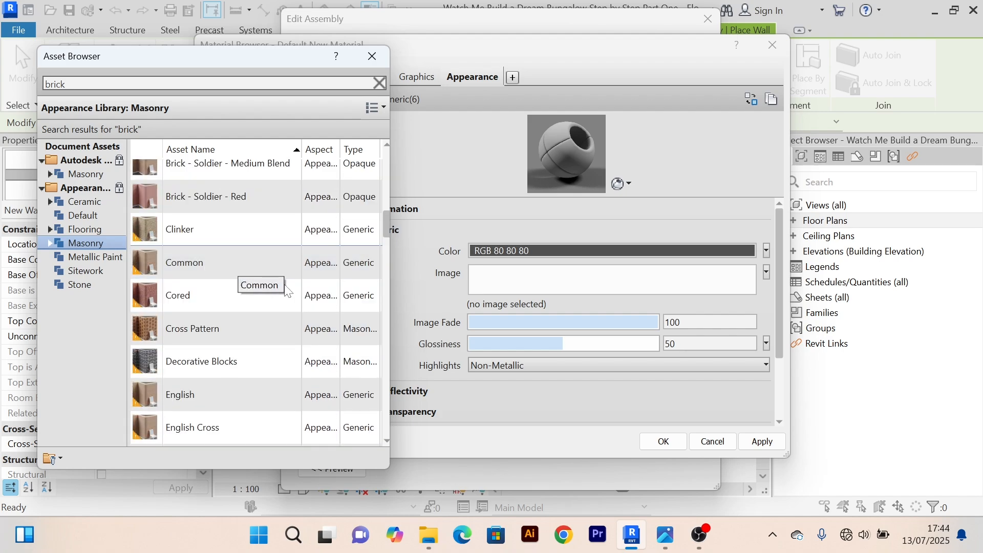
click(370, 259)
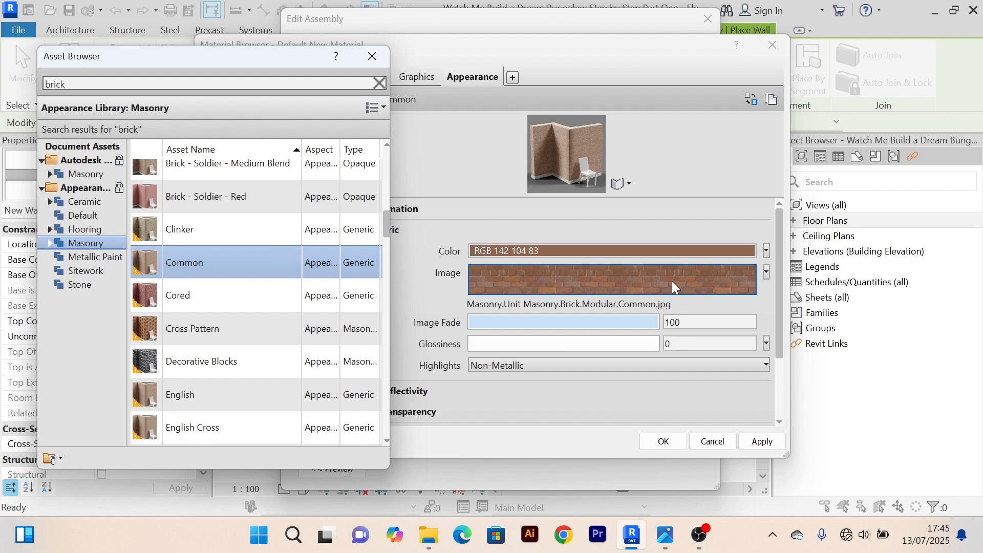
click(372, 57)
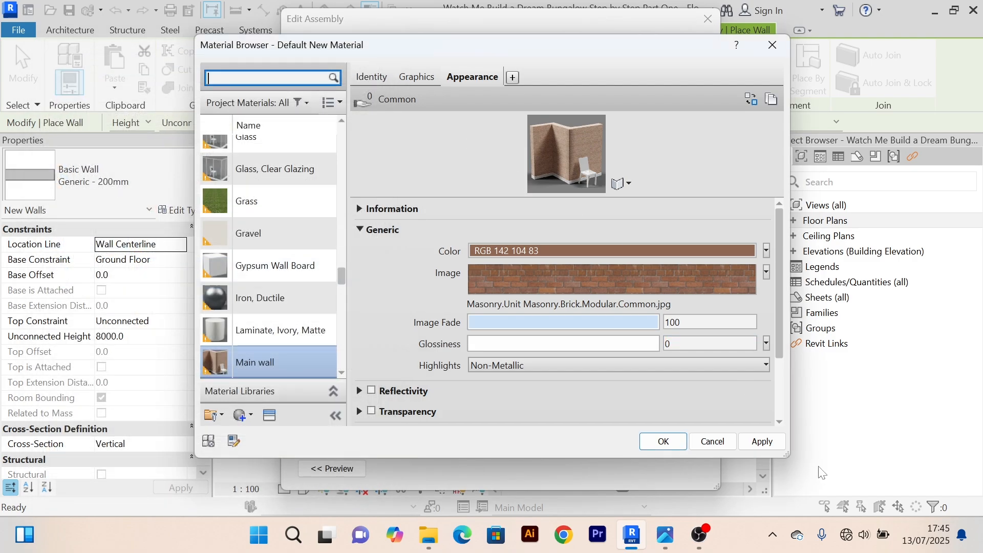
click(761, 441)
click(661, 441)
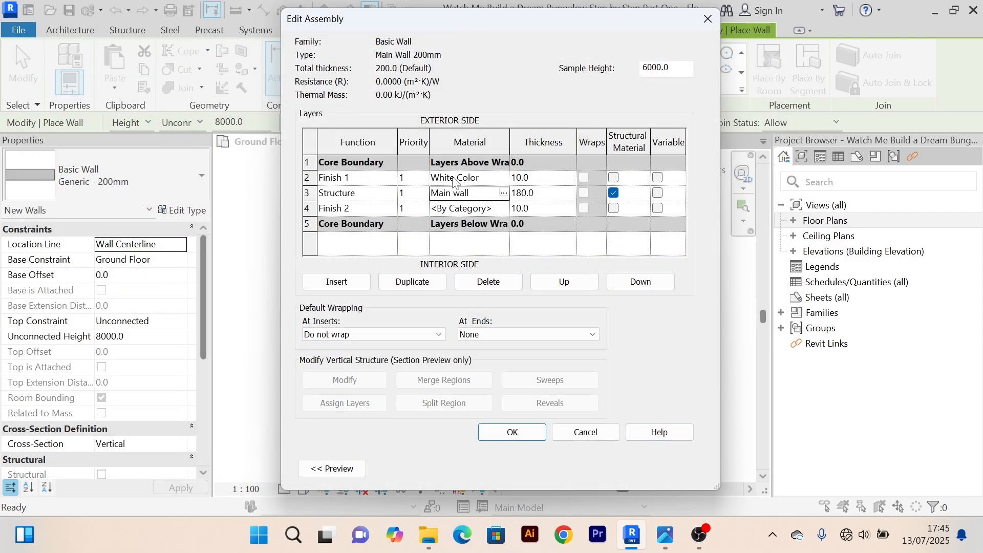
Step: Create a new material named "Gray Color" from the material selection of the Finish 2 layer
click(502, 211)
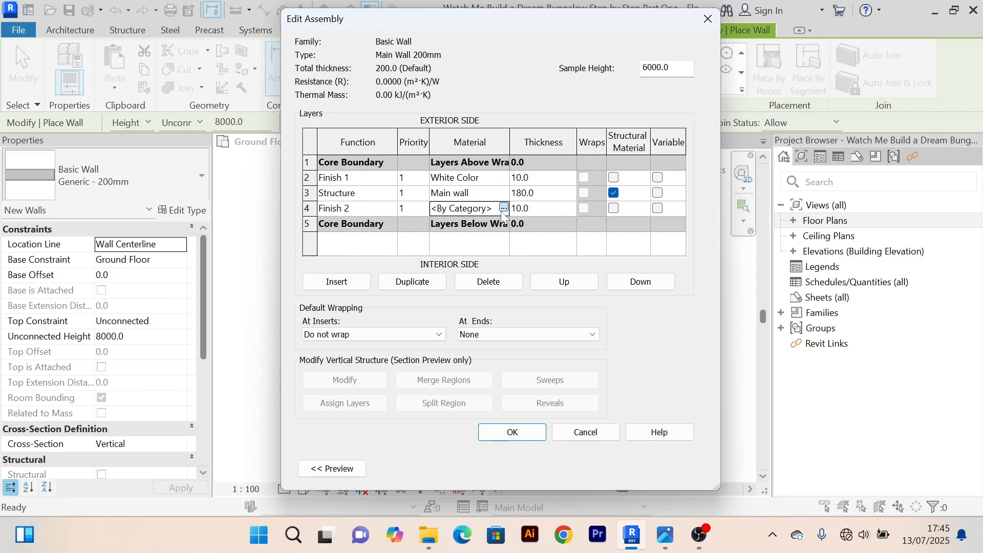
click(503, 209)
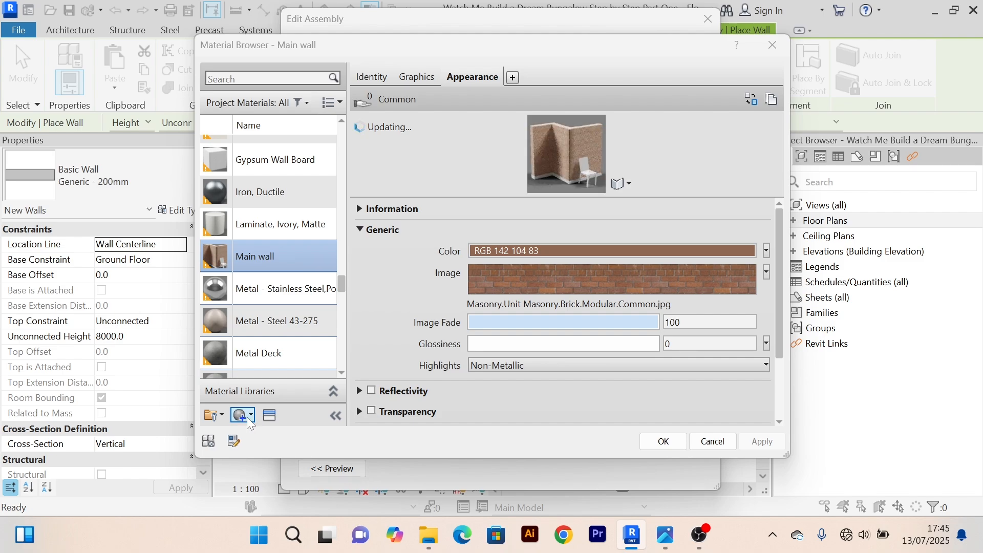
click(247, 416)
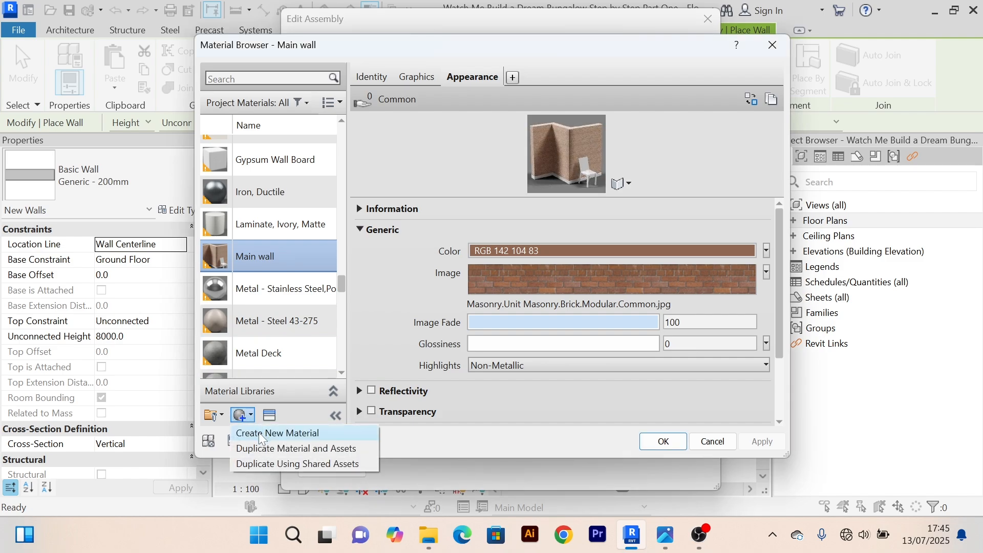
click(260, 435)
right_click(270, 230)
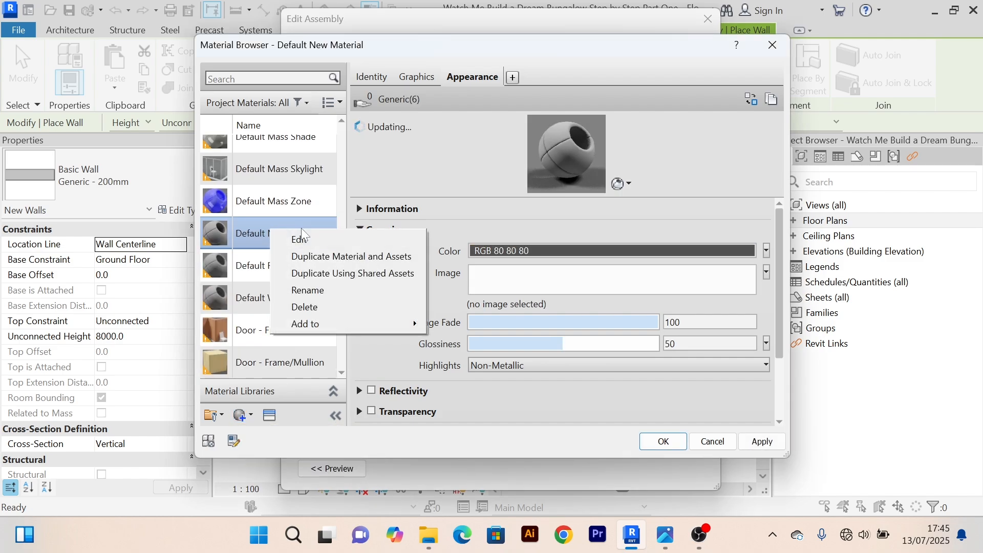
click(315, 291)
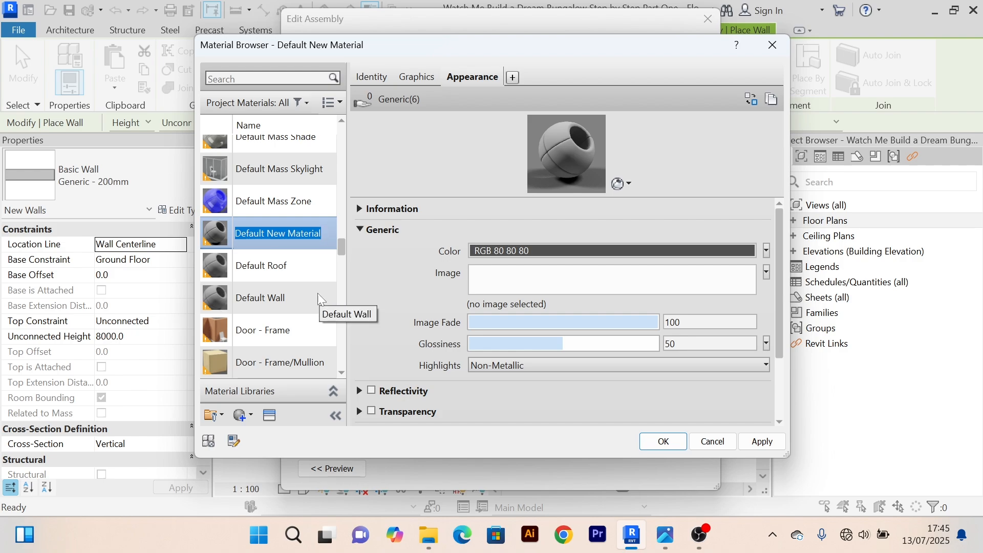
text(Gr)
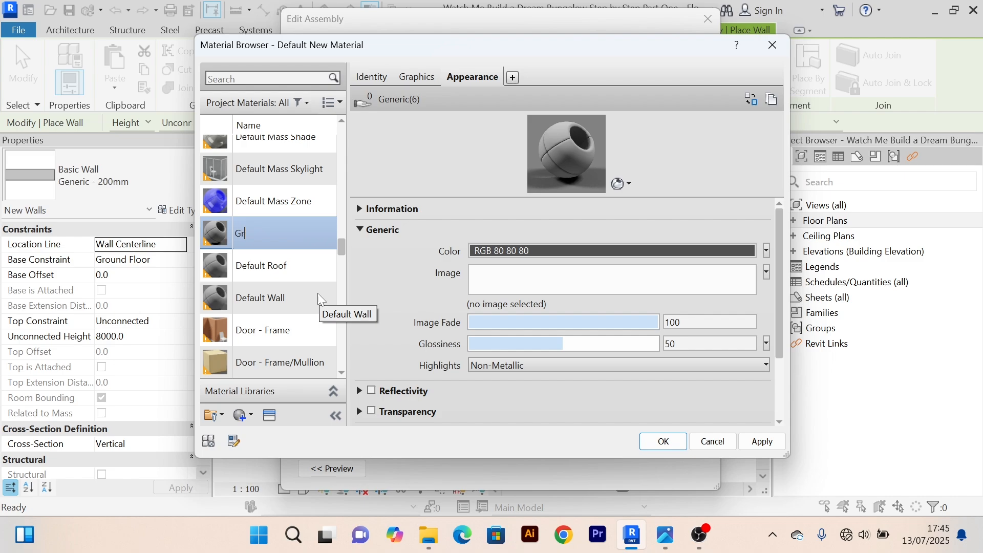
text(ay Colo)
text(r)
click(413, 78)
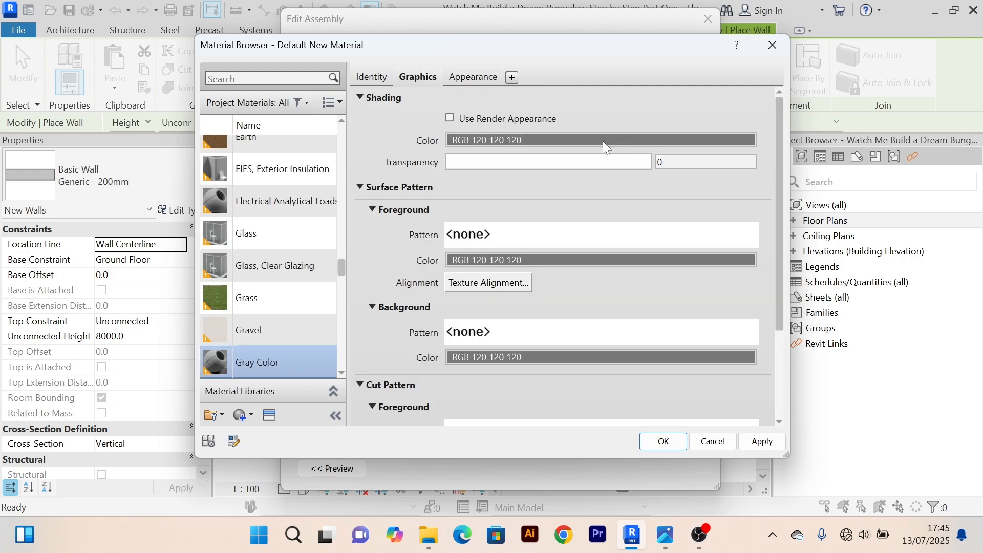
Step: Search the replacement appearance assets for "paint" and show the Appearance Library's Wall Paint category for Gray Color
click(473, 79)
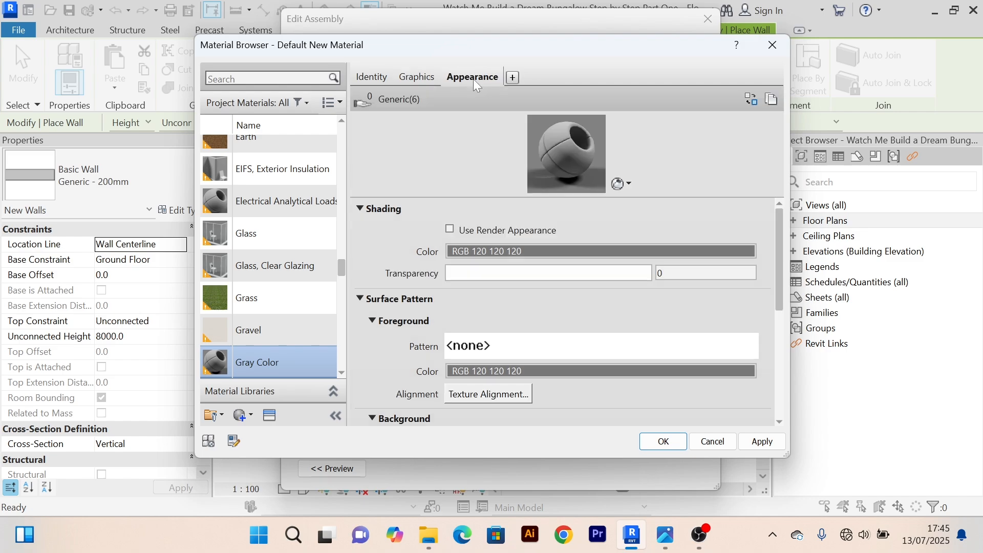
click(751, 101)
click(68, 84)
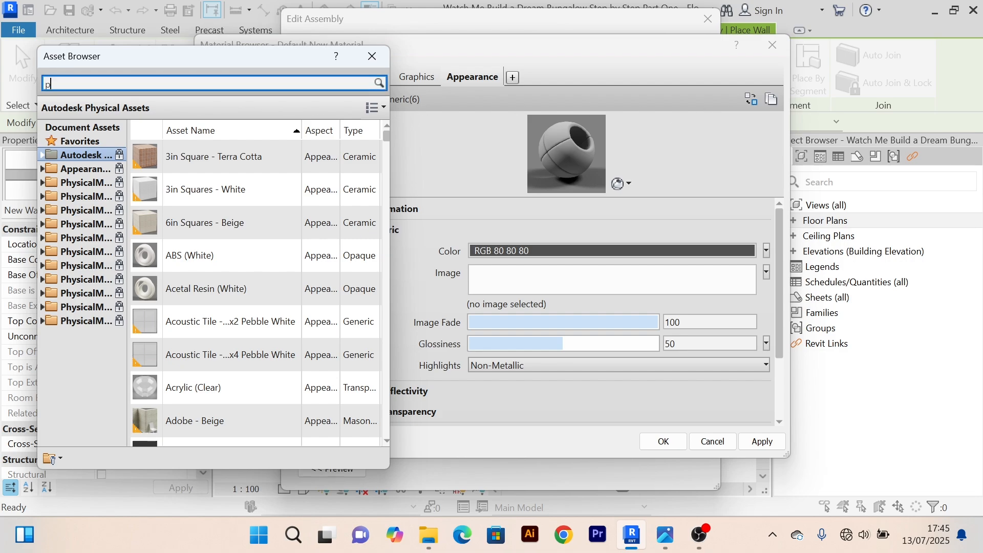
text(paint)
key(Return)
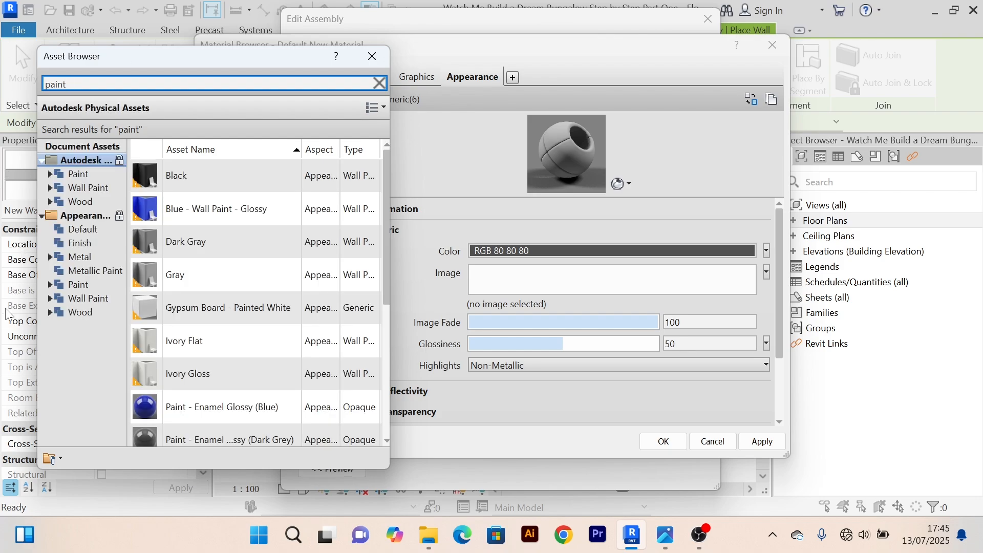
click(57, 302)
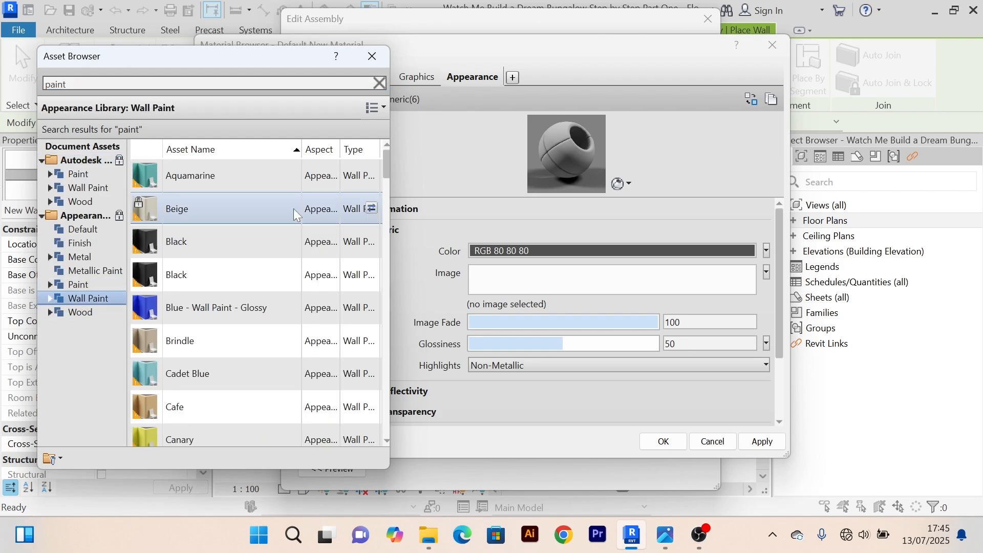
Step: Replace Gray Color's appearance with the gloss-finish Dark Gray wall paint asset and assign the material to the Finish 2 layer
scroll(290, 215, down, 3)
scroll(290, 358, down, 5)
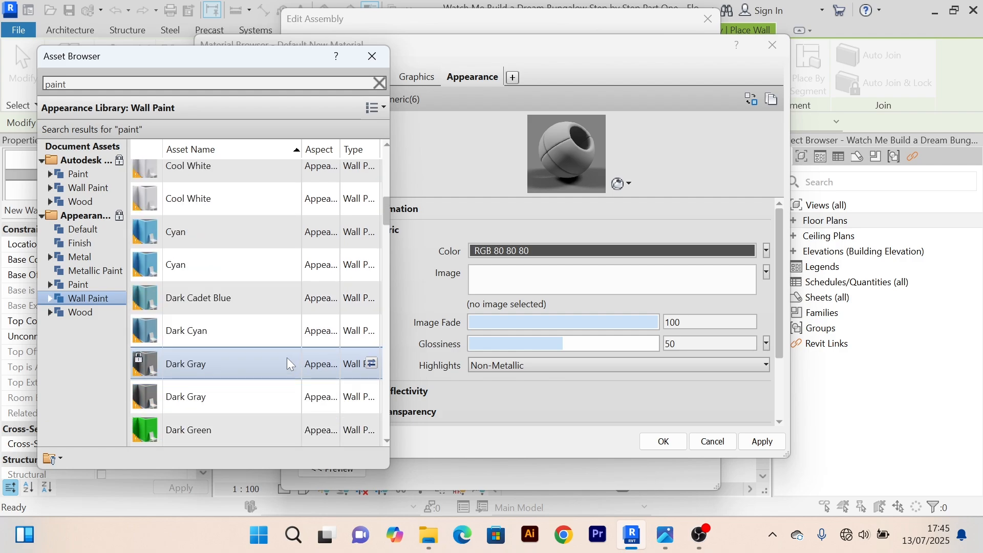
click(372, 362)
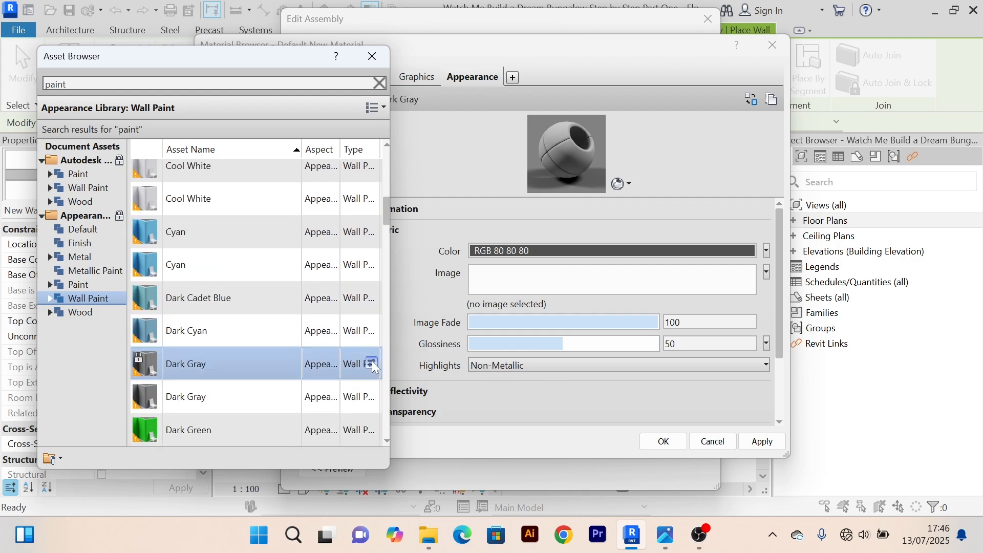
click(370, 396)
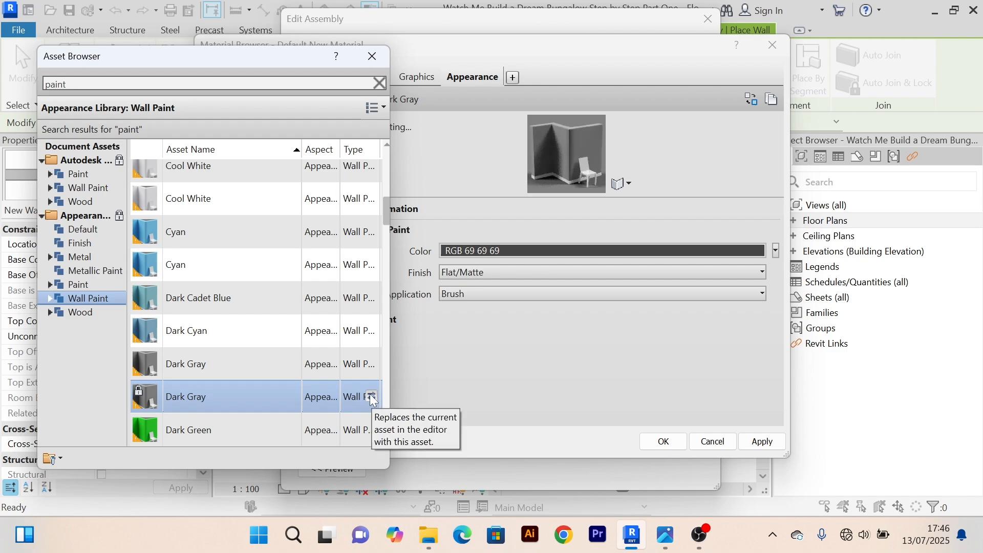
click(372, 364)
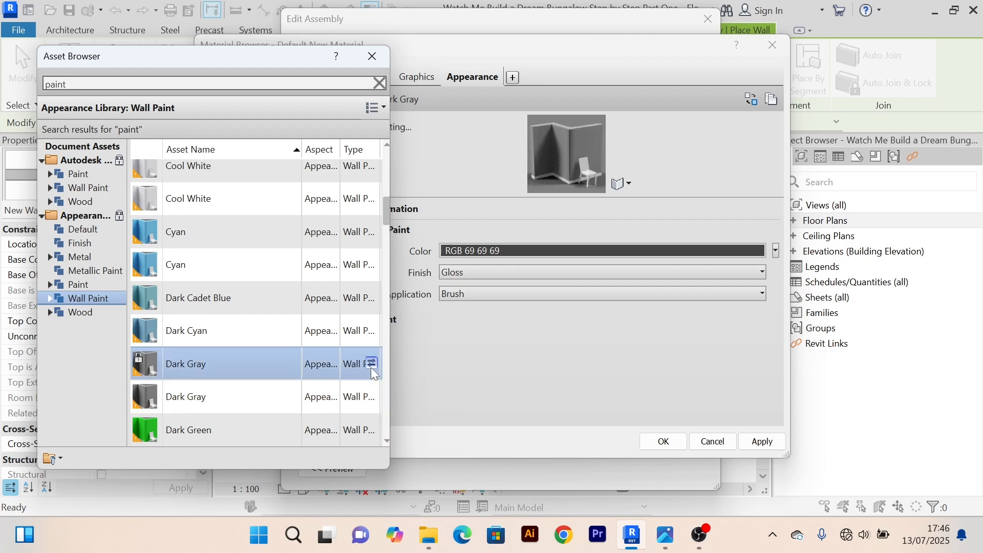
click(385, 52)
click(768, 445)
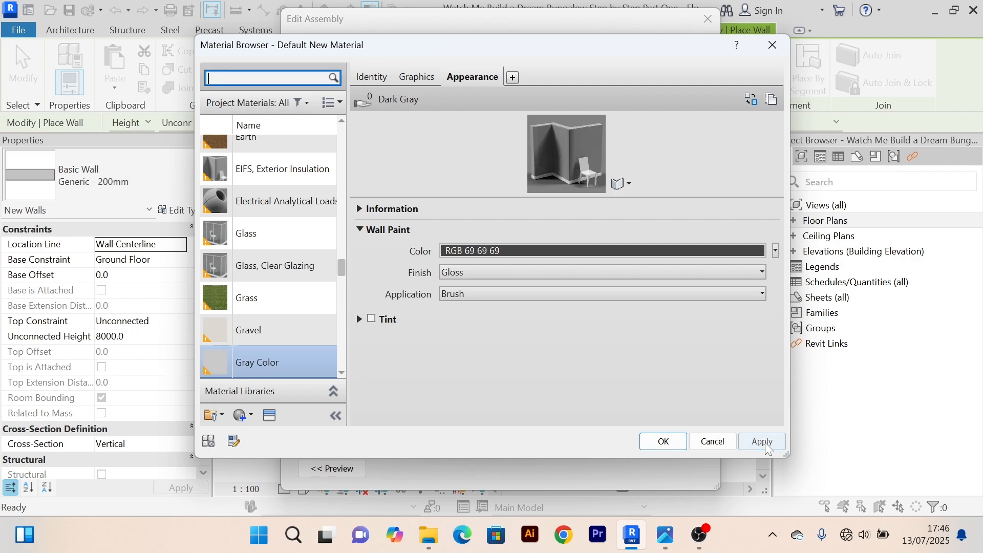
click(662, 443)
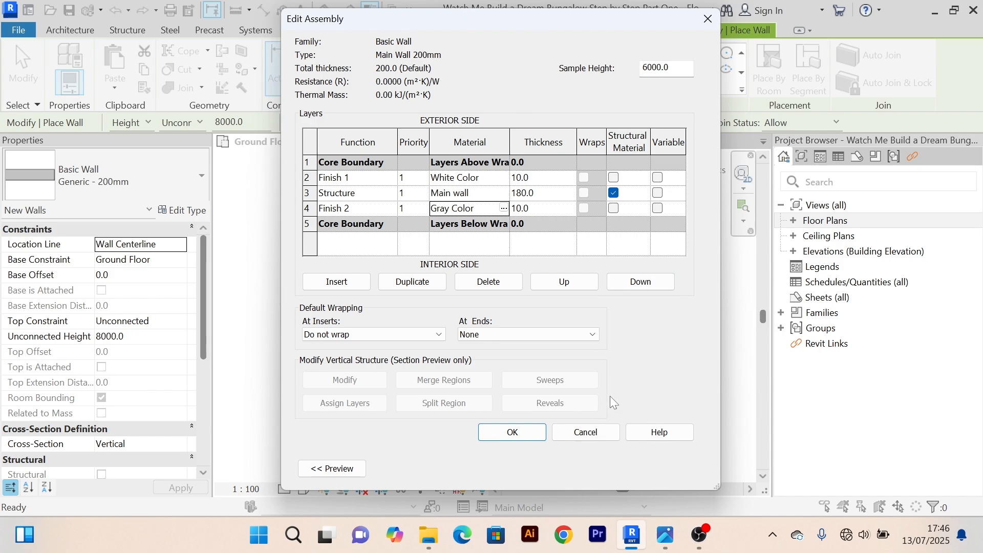
Step: Accept the layer structure and apply the Main Wall 200mm type properties to the new walls
click(510, 433)
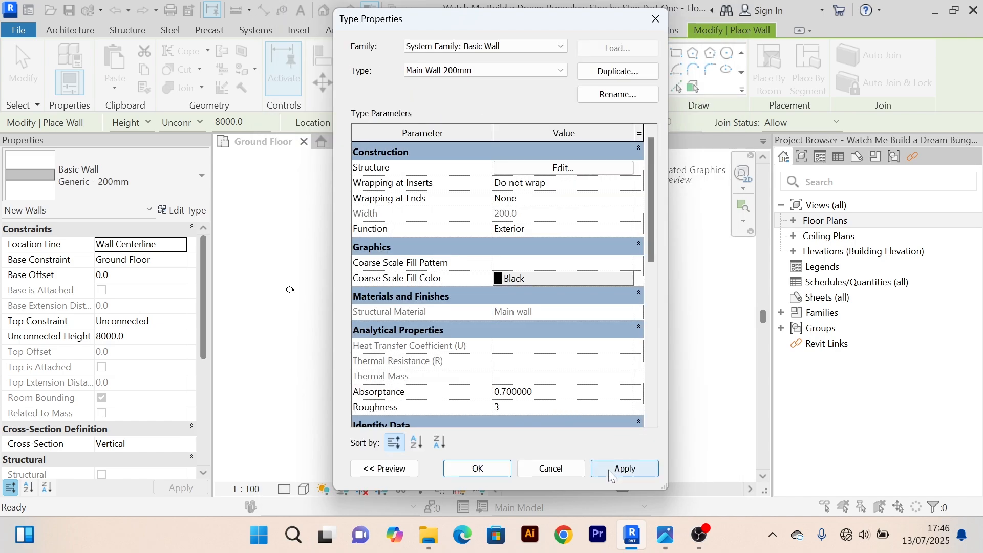
click(609, 468)
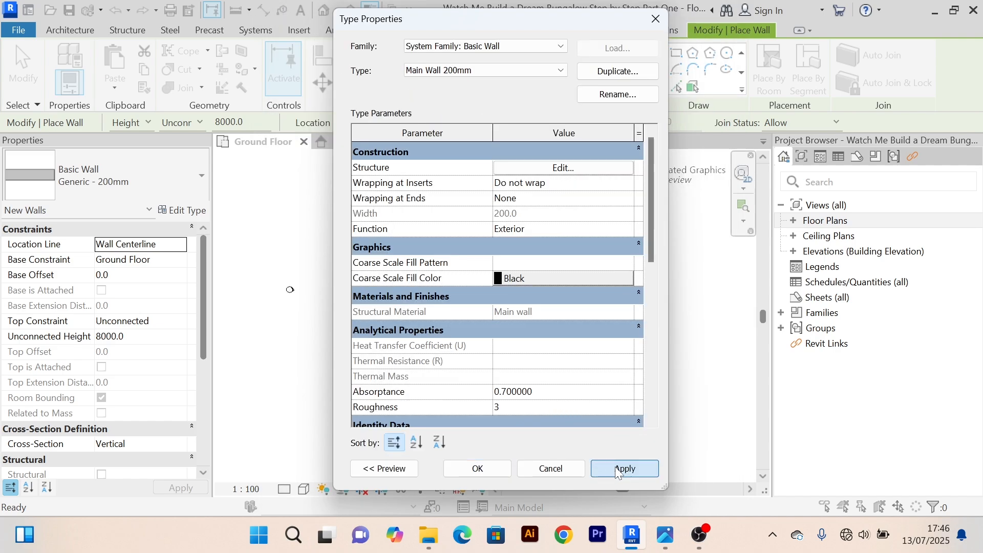
click(477, 469)
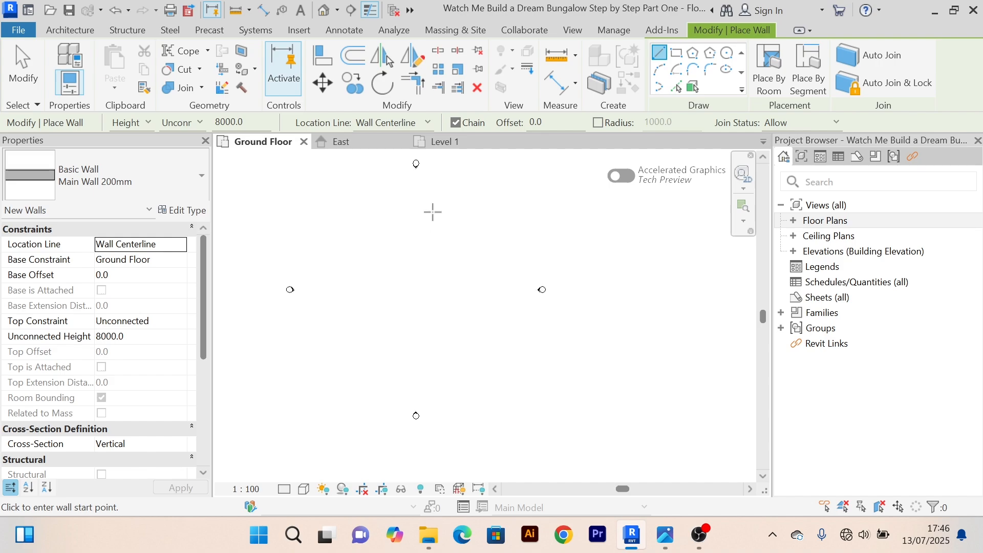
Step: Examine the room dimensions and wall layout of the draft copy's Level 1 floor plan
click(463, 147)
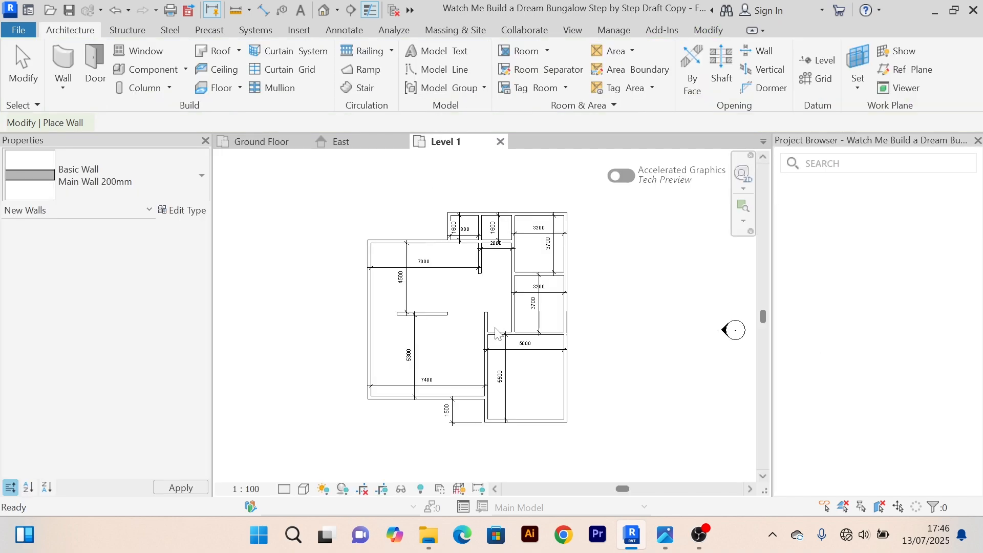
scroll(518, 412, up, 5)
scroll(525, 398, down, 2)
middle_drag(536, 393, 537, 372)
scroll(364, 392, up, 3)
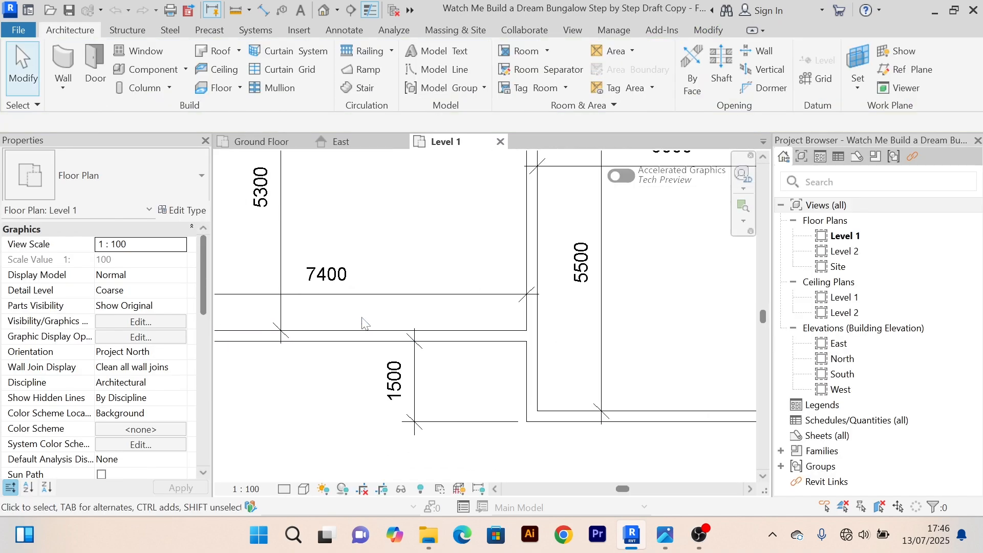
scroll(430, 240, down, 2)
middle_drag(430, 240, 461, 307)
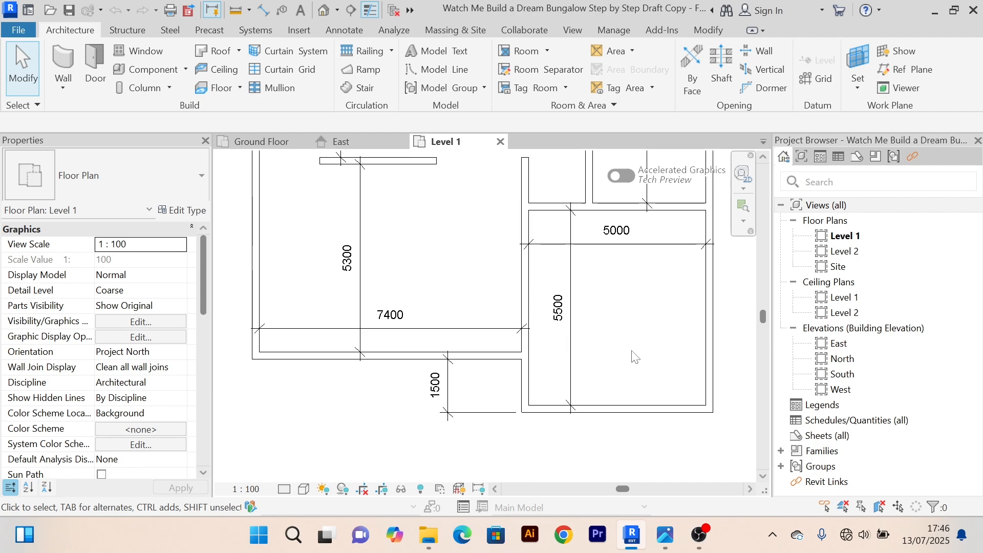
middle_drag(642, 359, 592, 391)
scroll(588, 297, up, 3)
scroll(599, 328, down, 3)
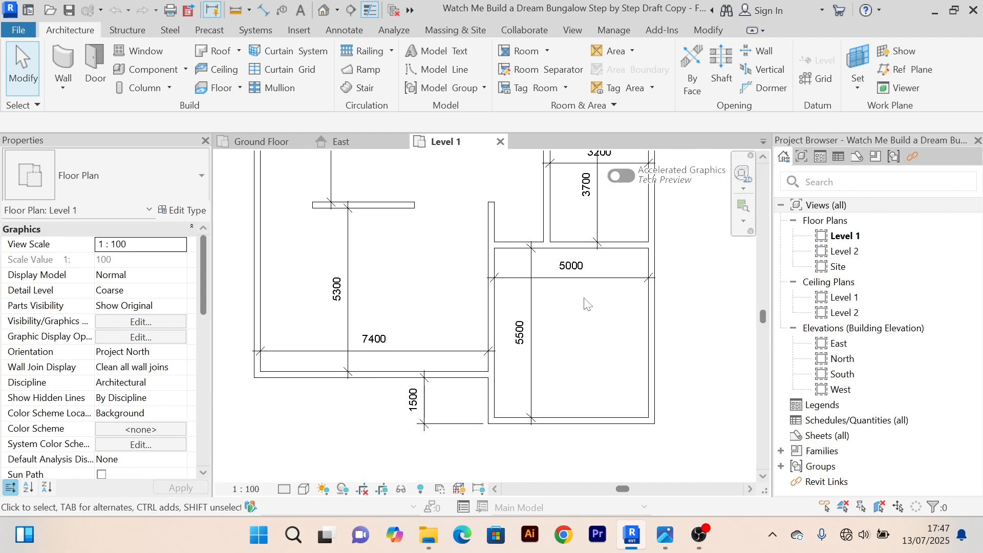
scroll(607, 346, up, 2)
scroll(607, 346, down, 2)
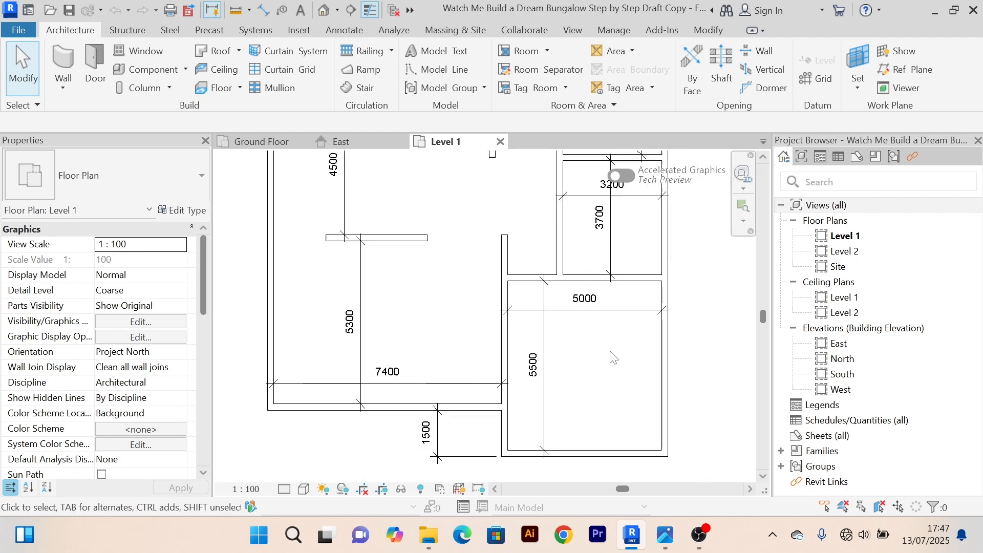
Step: Draw a horizontal wall about 26000 mm long on the Ground Floor plan using the Main Wall 200mm type
click(276, 148)
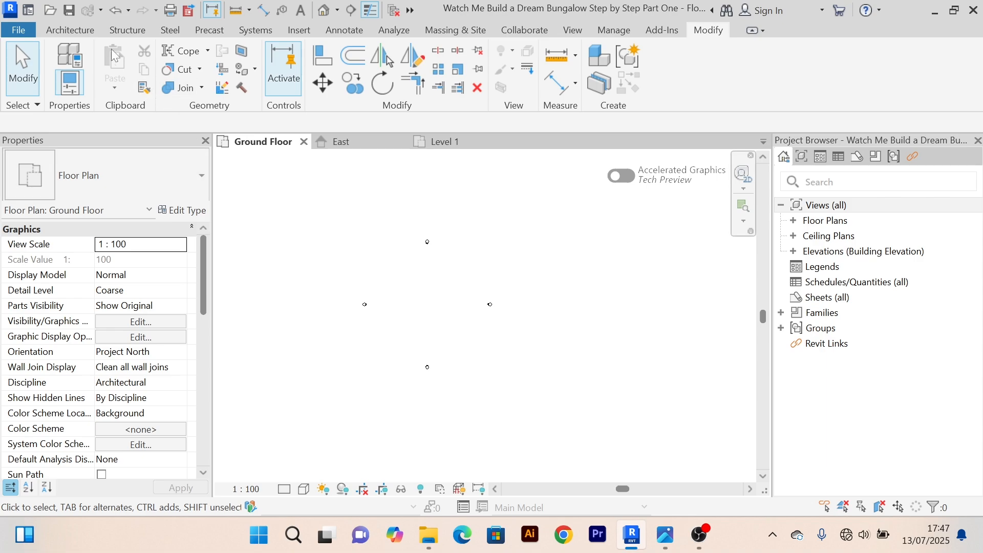
click(76, 31)
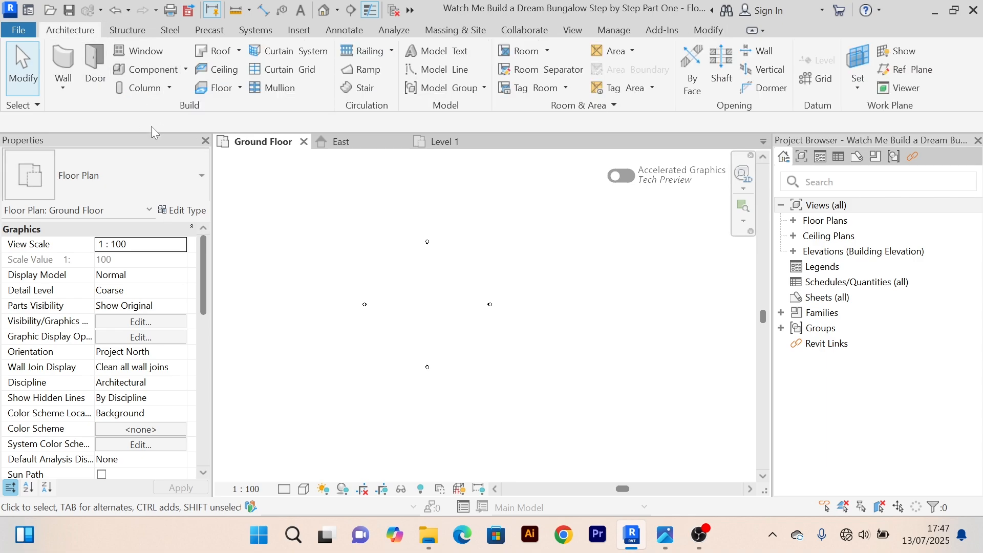
click(62, 64)
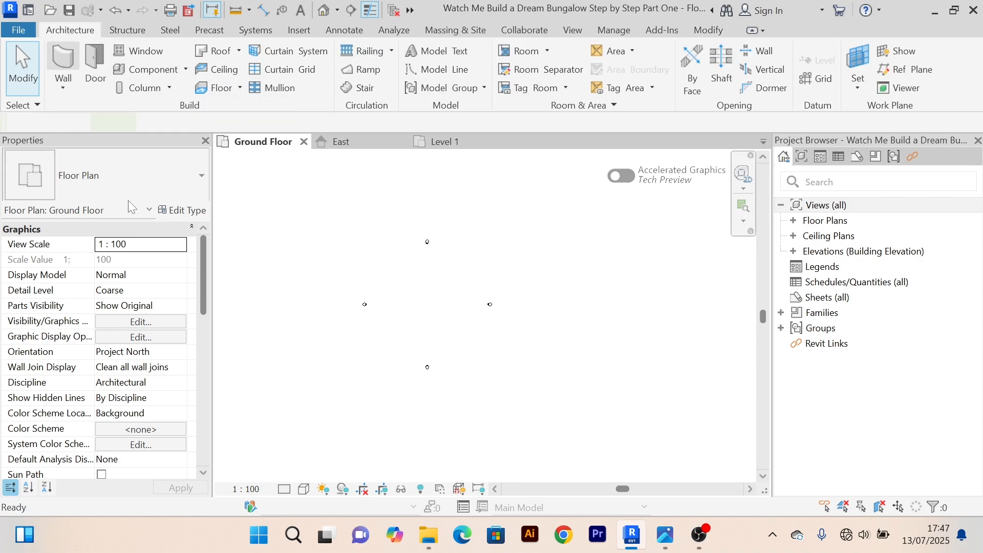
click(202, 179)
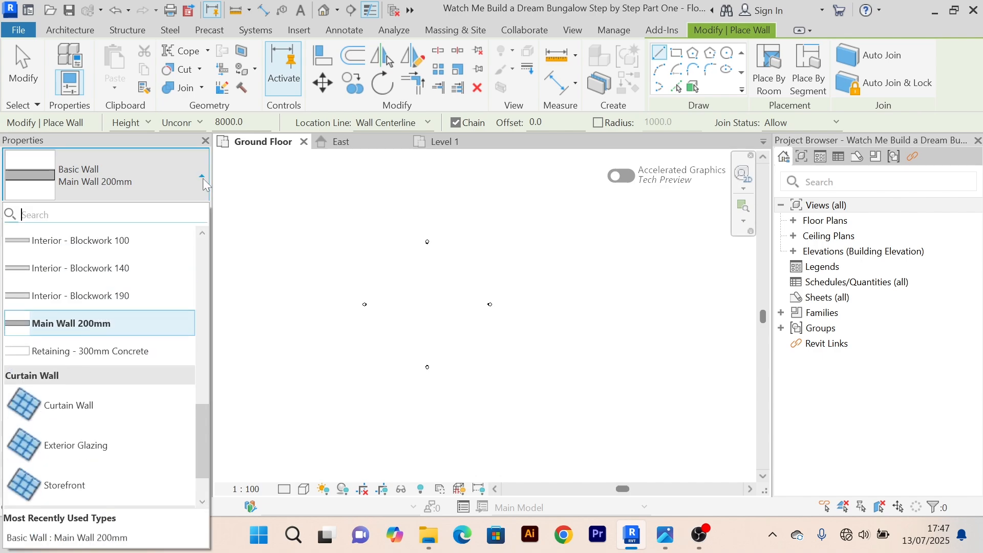
click(86, 324)
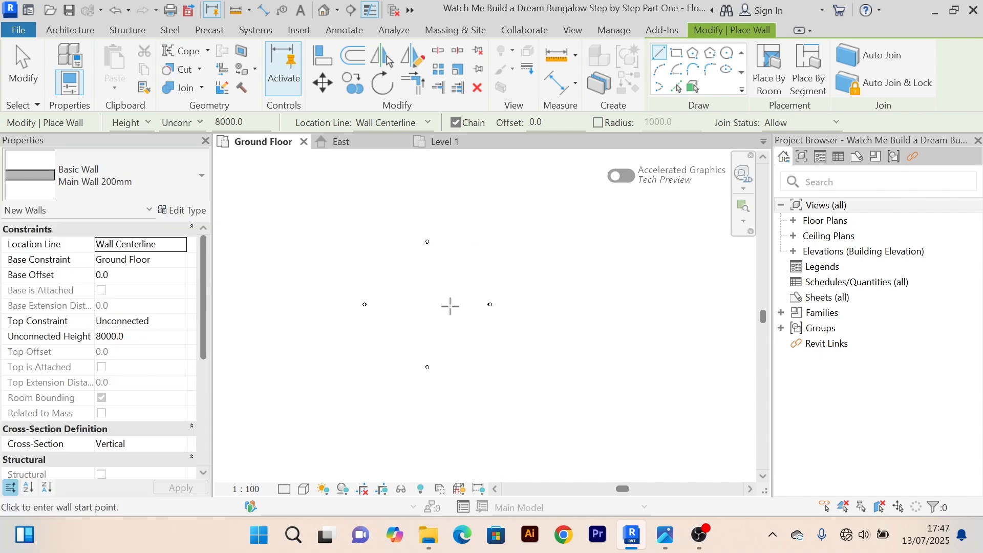
click(293, 332)
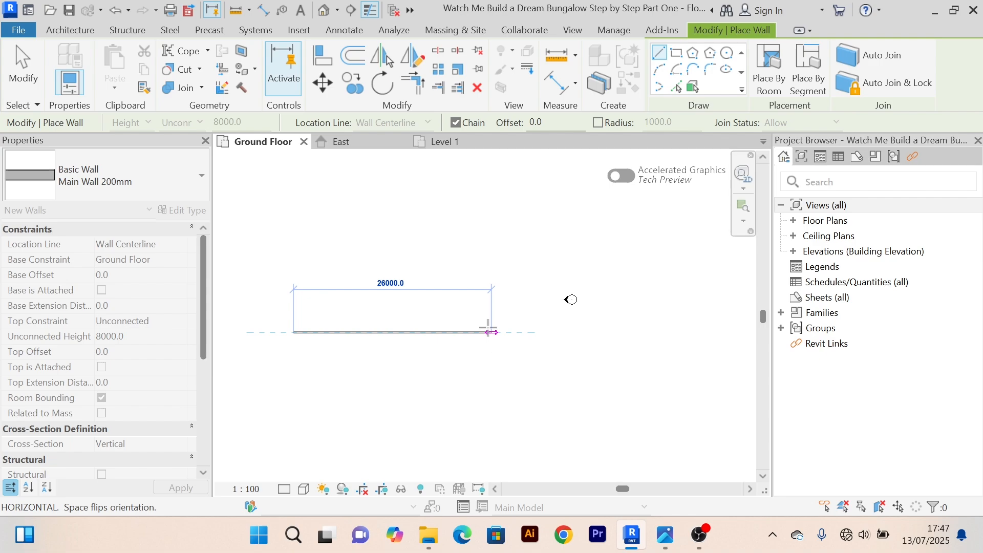
click(490, 332)
scroll(490, 330, down, 2)
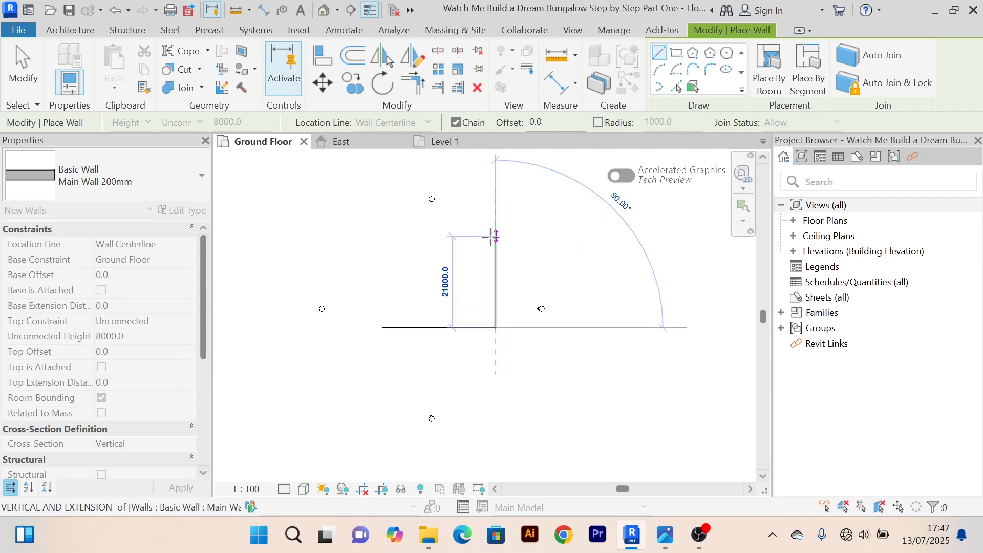
Step: Finish the vertical wall 21000 mm long, running up from the end of the horizontal wall, and end wall placement
click(495, 236)
right_click(544, 205)
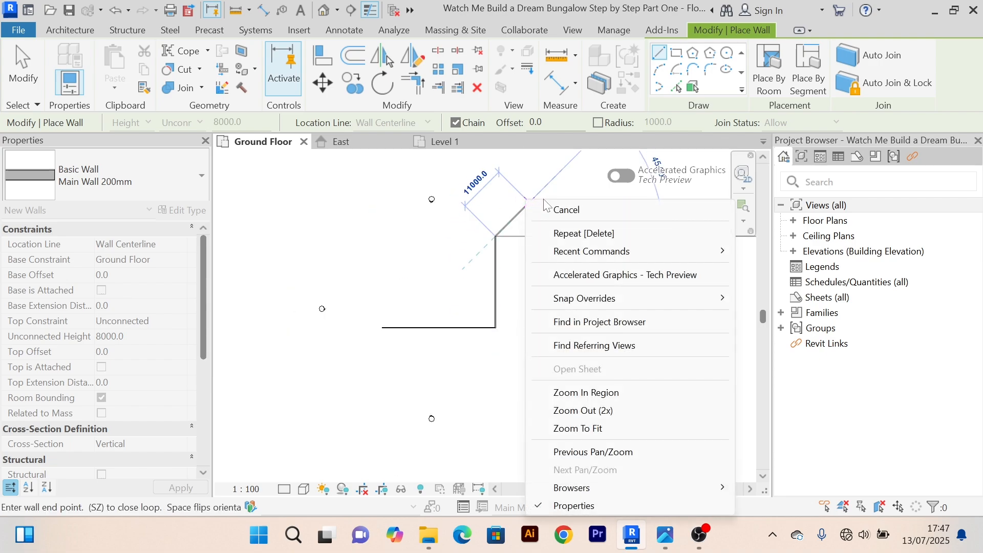
click(564, 209)
right_click(528, 192)
click(532, 200)
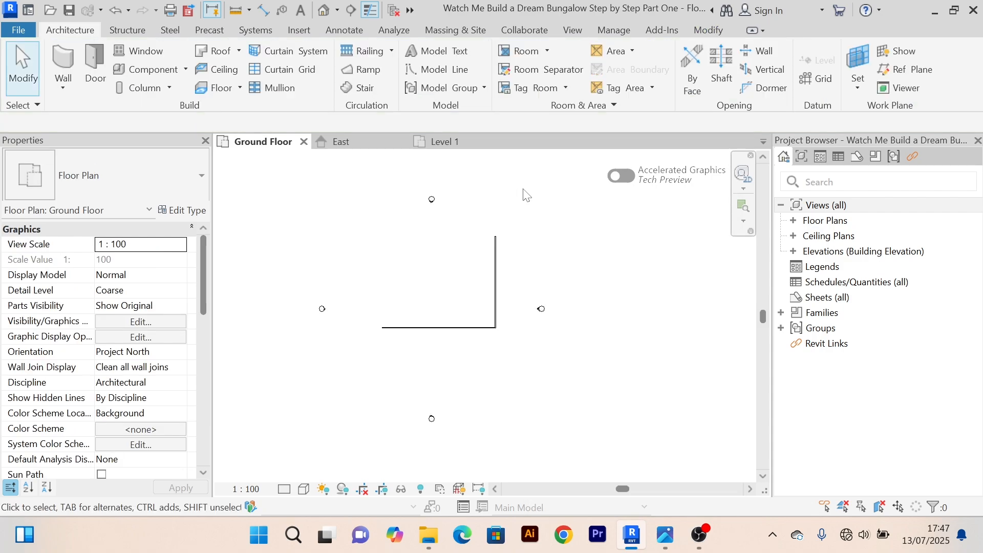
right_click(523, 190)
click(544, 200)
Step: Inspect the vertical wall's length and its distance from the far end of the horizontal wall, then deselect it
scroll(506, 291, up, 5)
scroll(524, 282, down, 6)
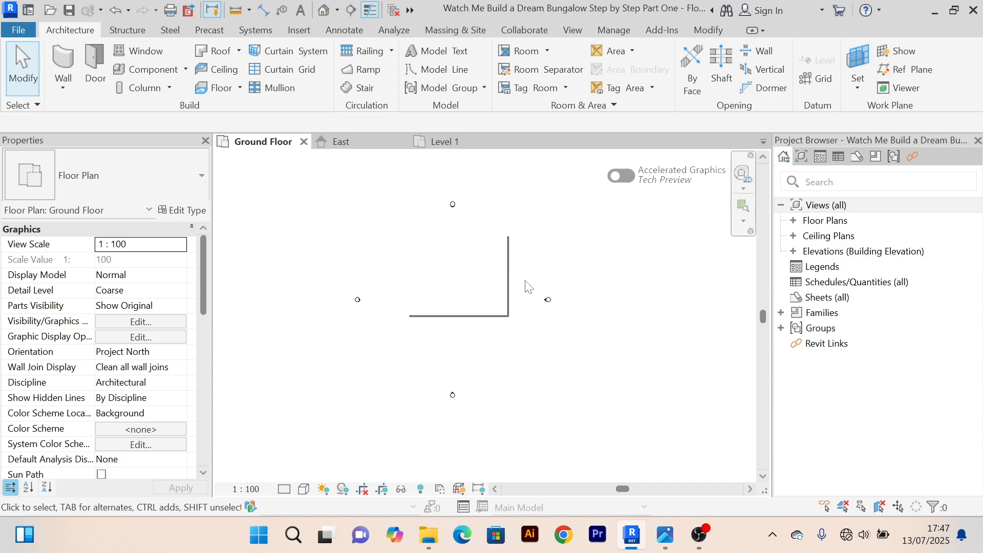
scroll(526, 286, up, 5)
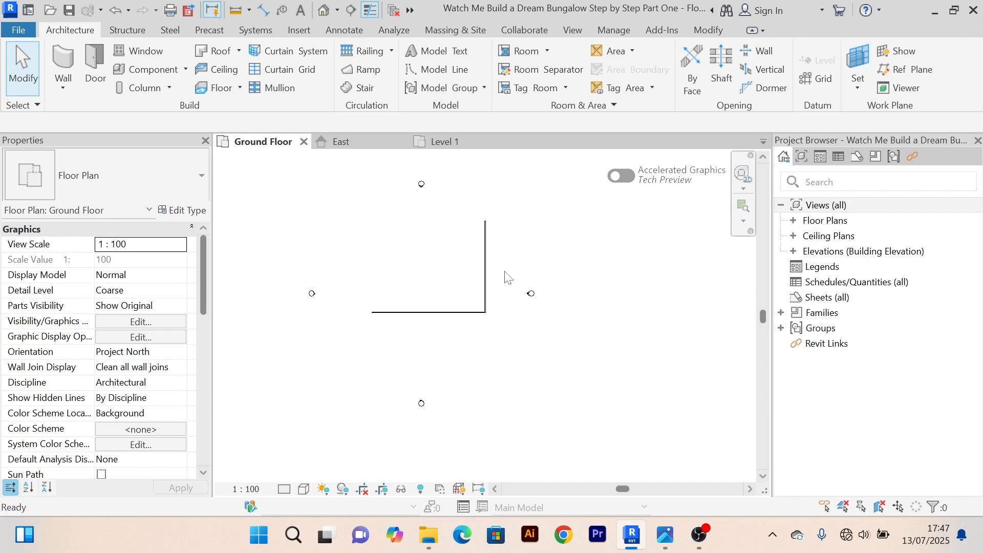
scroll(513, 292, down, 3)
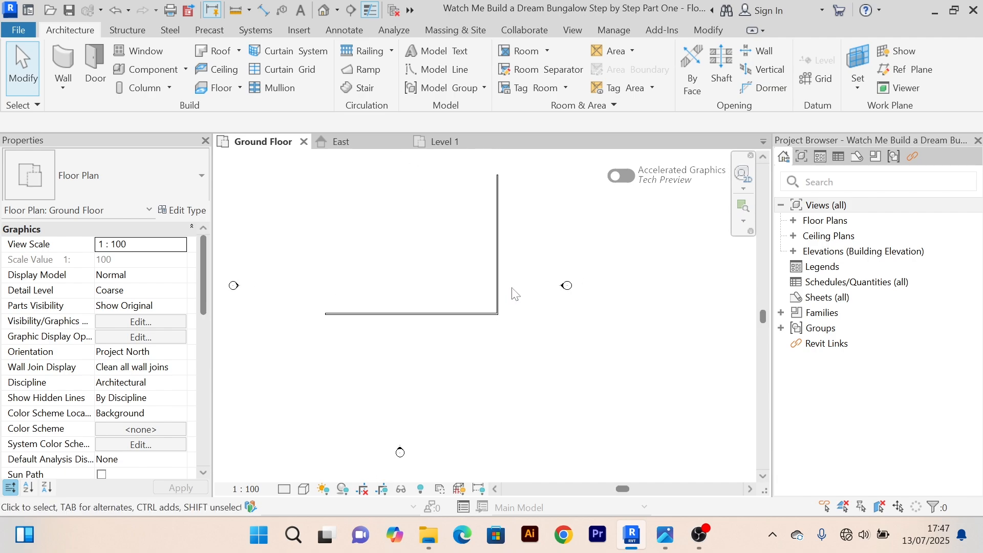
middle_drag(514, 292, 502, 342)
scroll(493, 329, up, 2)
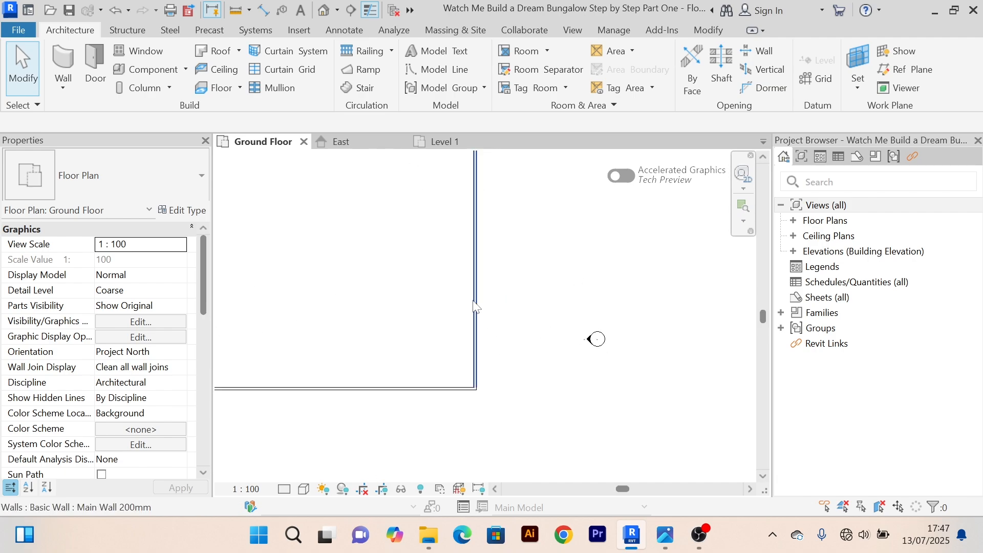
click(475, 307)
scroll(336, 307, down, 3)
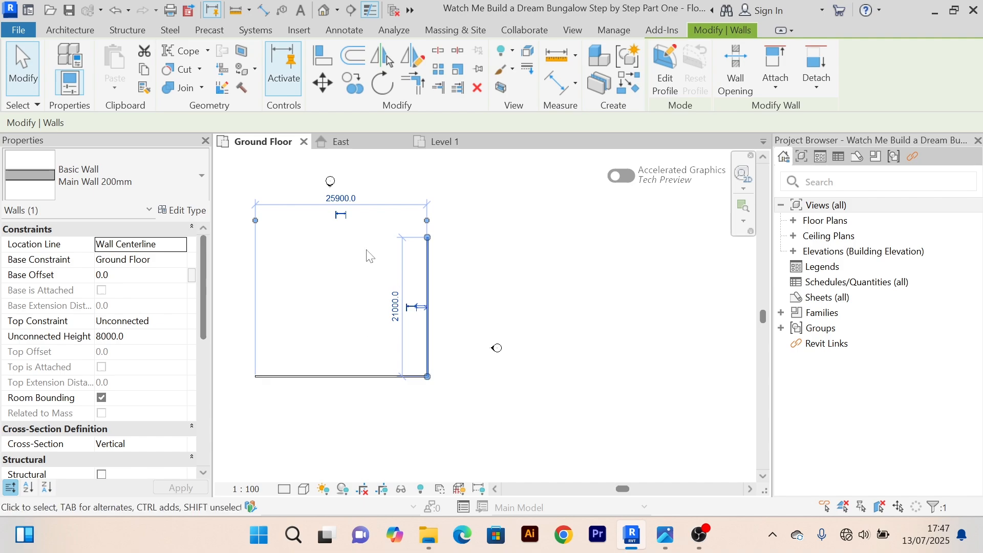
scroll(314, 266, up, 2)
middle_drag(314, 266, 358, 316)
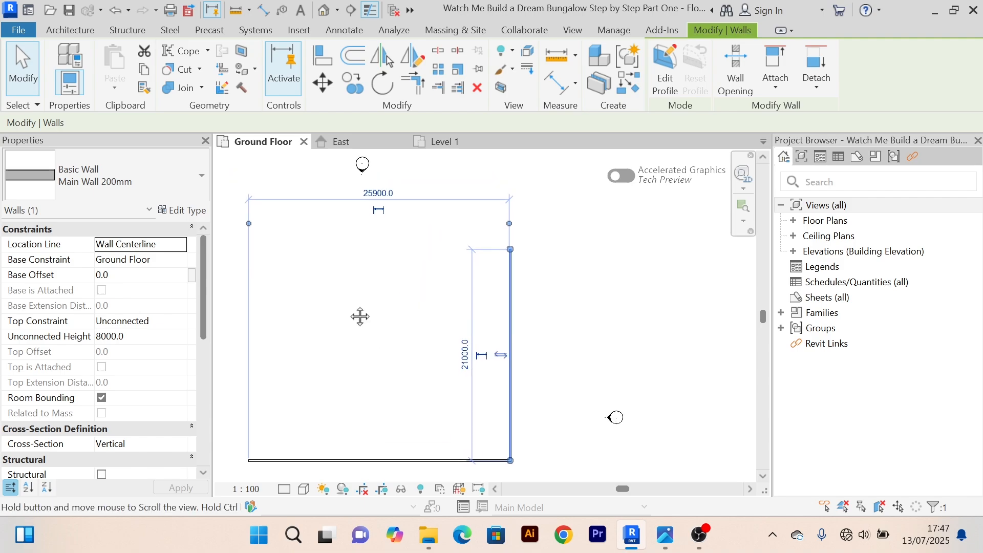
scroll(438, 258, down, 2)
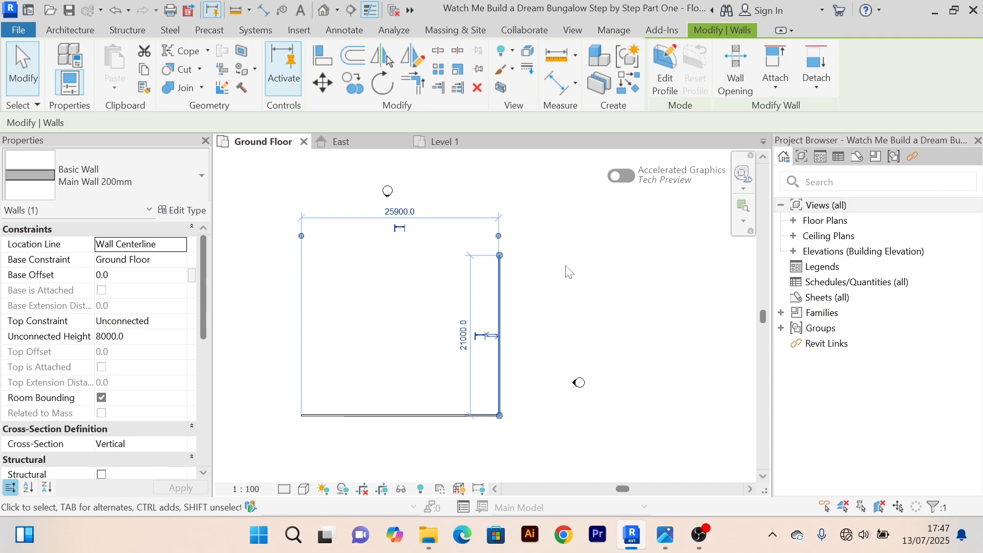
right_click(614, 289)
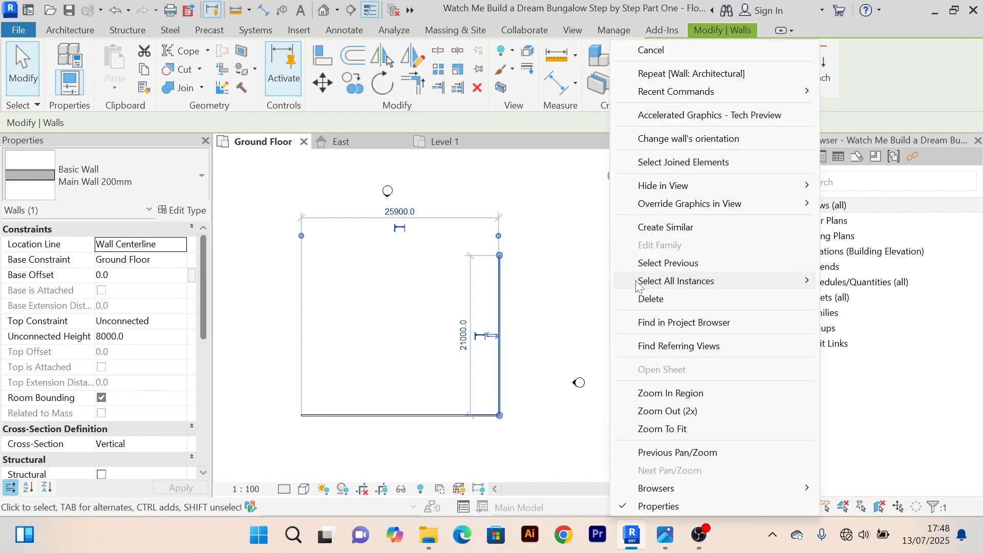
click(661, 50)
middle_drag(539, 287, 527, 264)
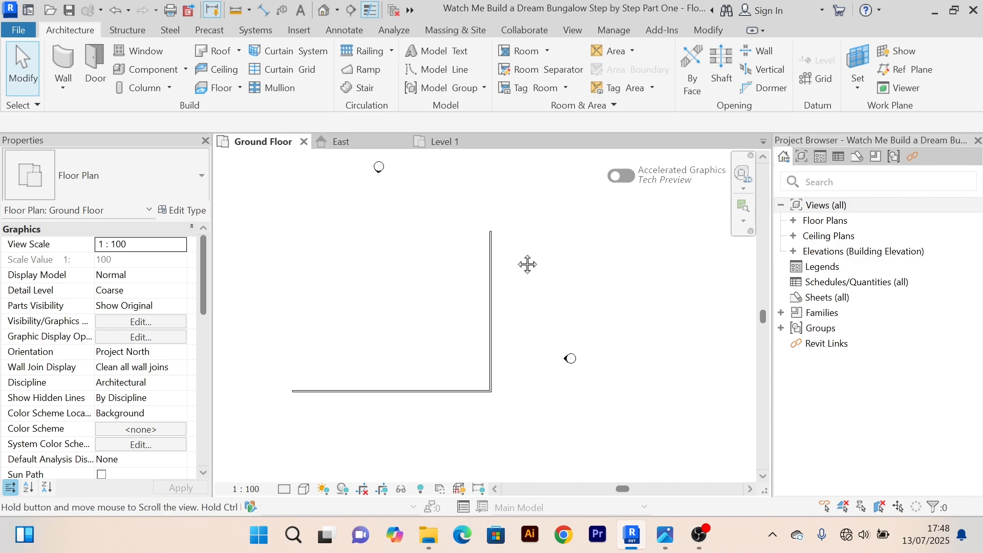
scroll(532, 272, up, 2)
scroll(543, 282, down, 1)
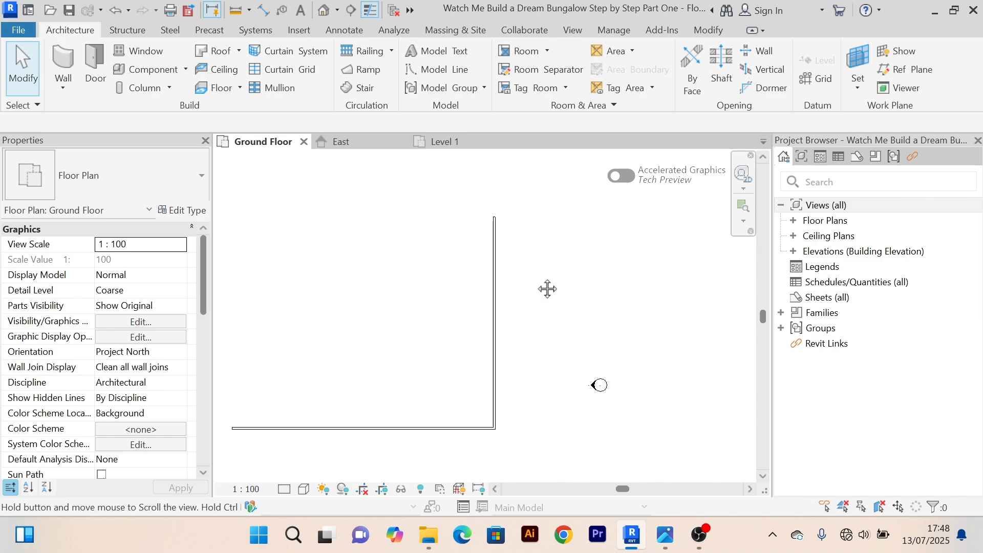
right_click(556, 252)
click(594, 212)
scroll(558, 302, up, 2)
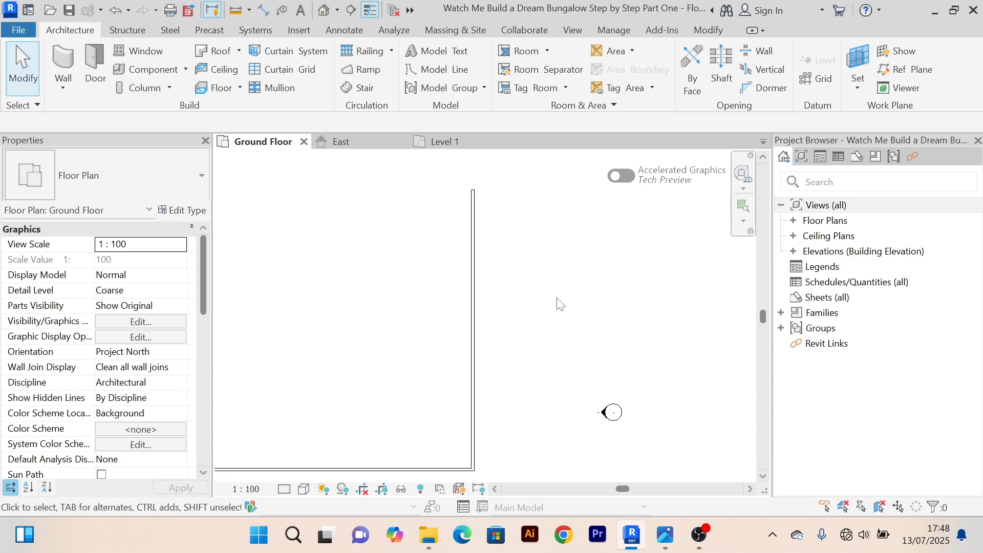
scroll(558, 302, down, 2)
scroll(425, 301, down, 1)
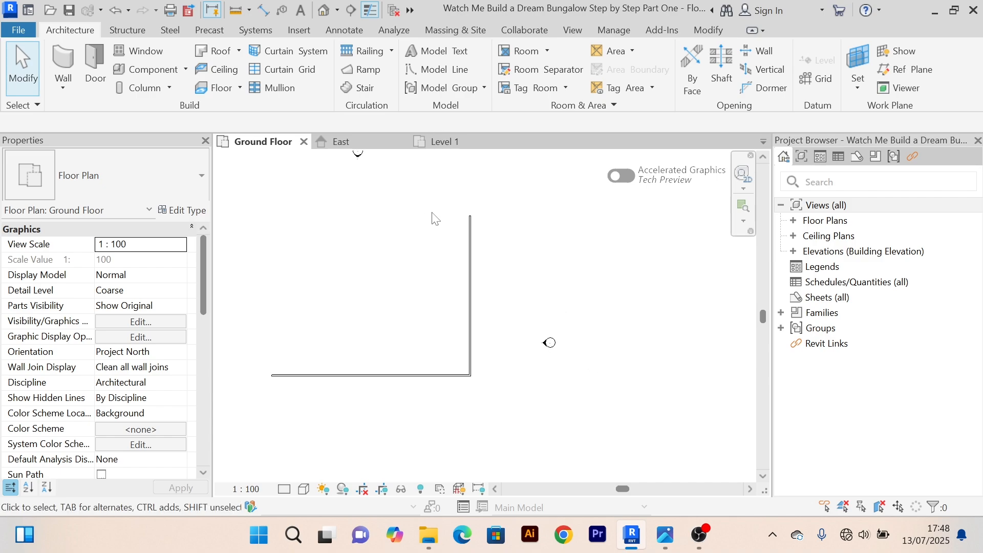
Step: Check the room dimensions in the draft copy's Level 1 plan, then close the East elevation and return to the Ground Floor plan
click(442, 142)
scroll(554, 320, down, 2)
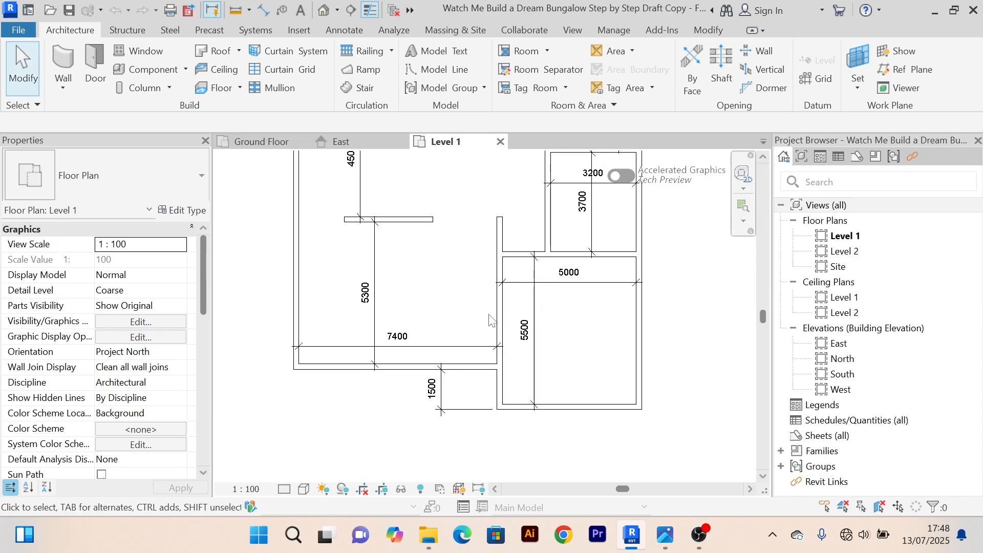
click(271, 143)
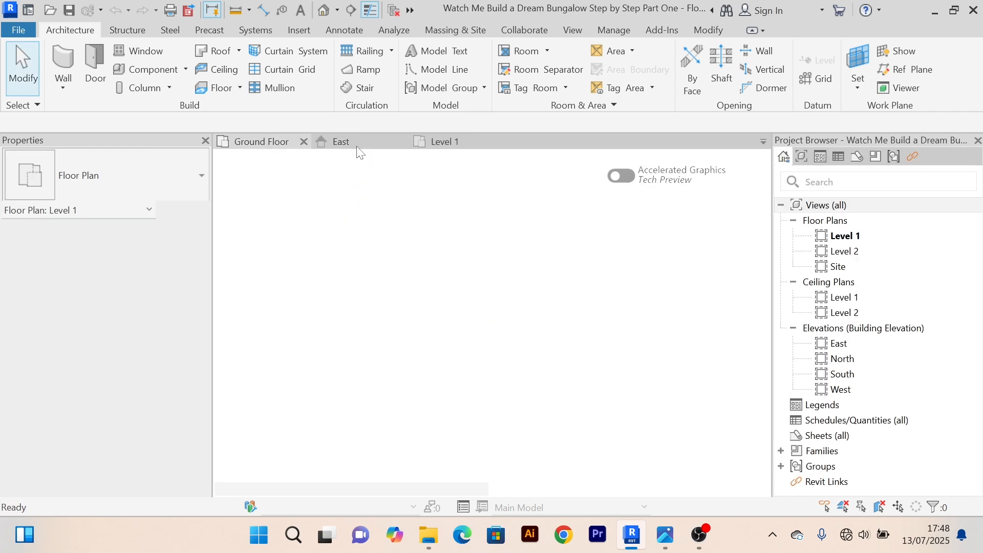
click(359, 148)
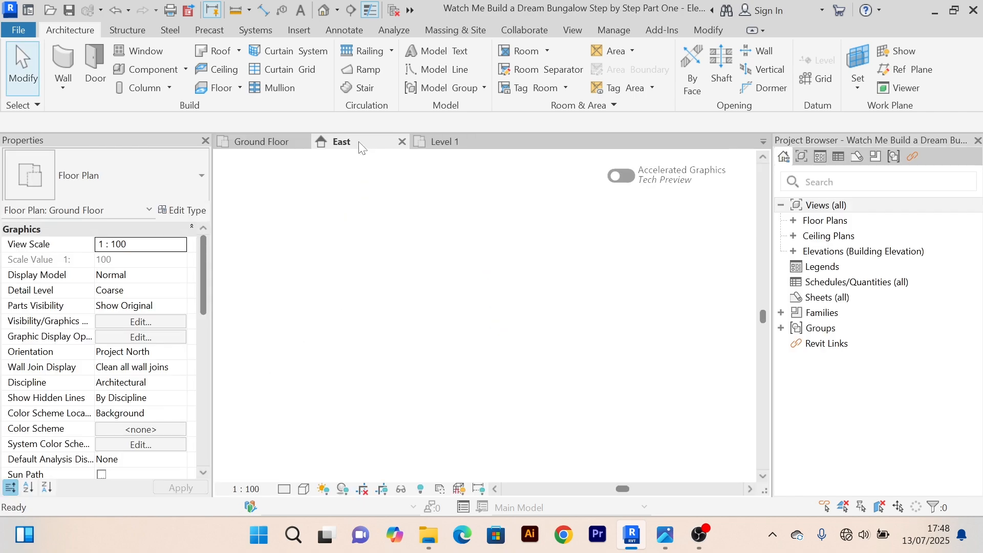
click(402, 142)
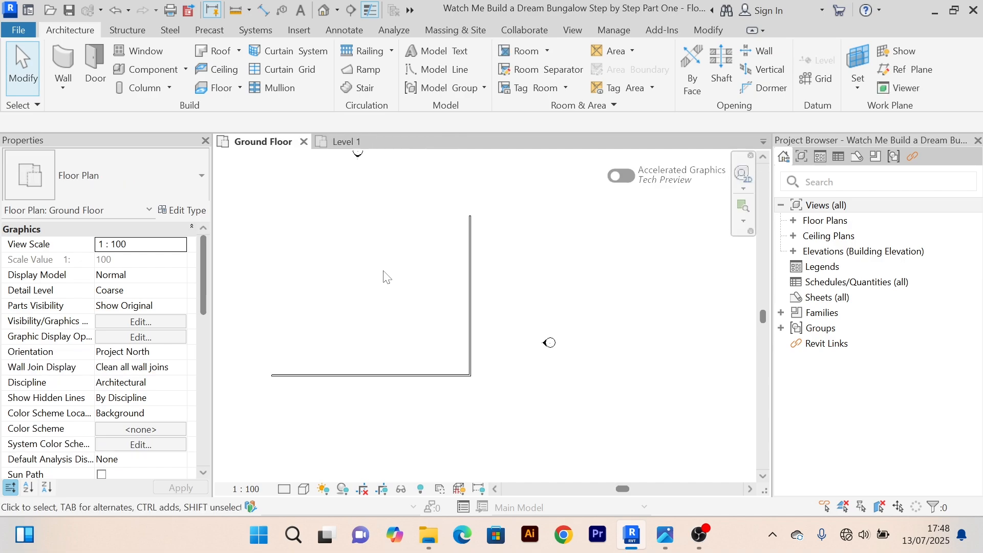
Step: Offset a copy of the vertical wall 5000 mm inward, toward the inside of the building, and end the Offset command
click(469, 282)
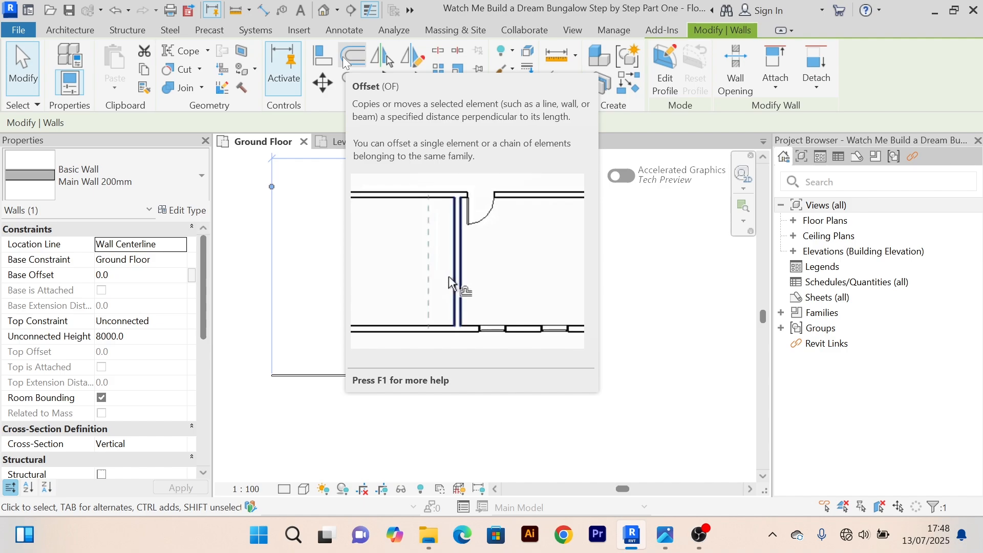
click(344, 57)
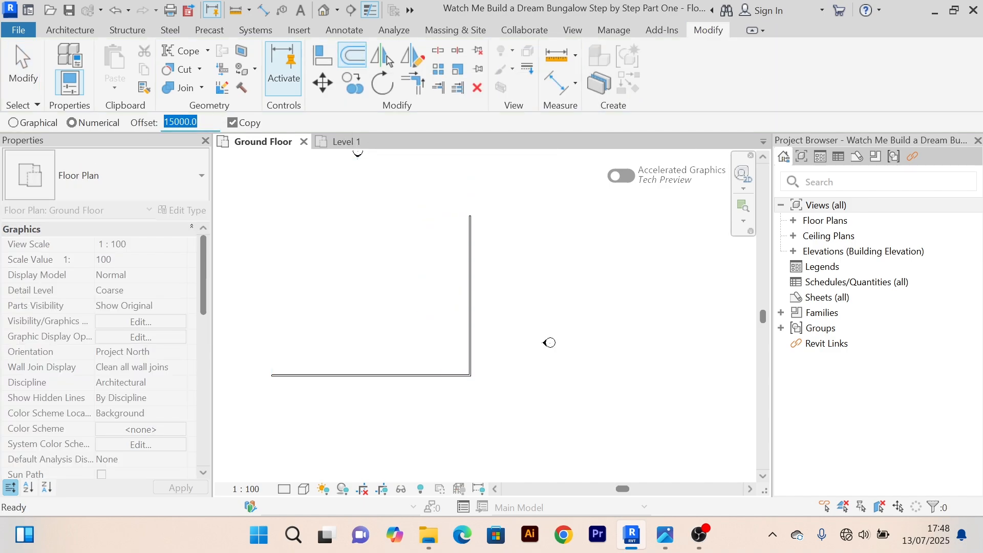
text(50)
scroll(468, 310, up, 2)
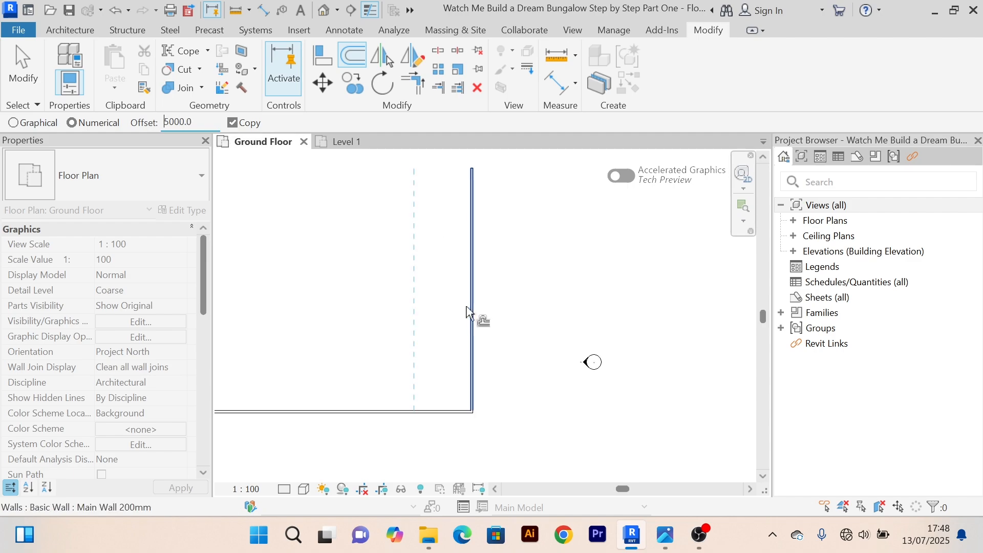
scroll(469, 312, up, 2)
scroll(471, 307, up, 2)
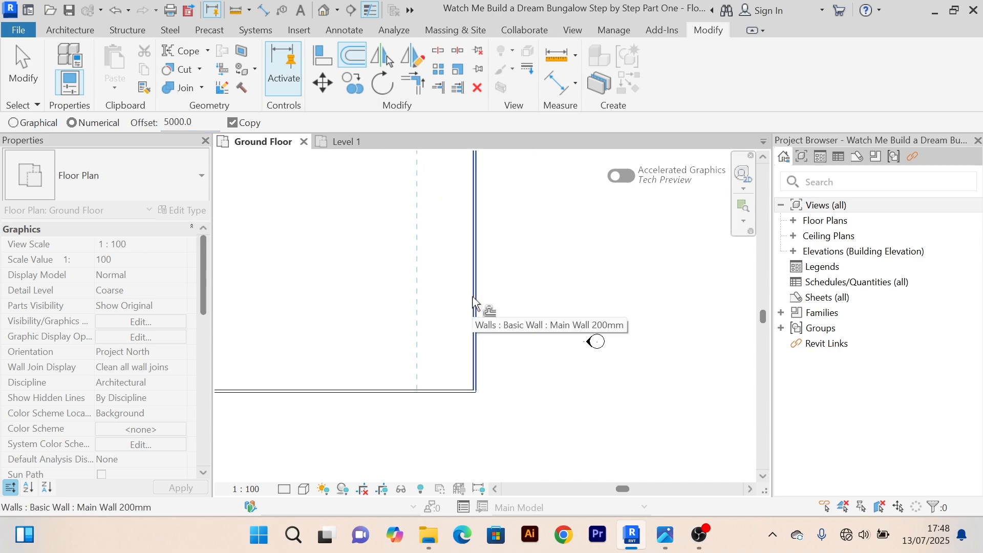
click(473, 302)
right_click(355, 224)
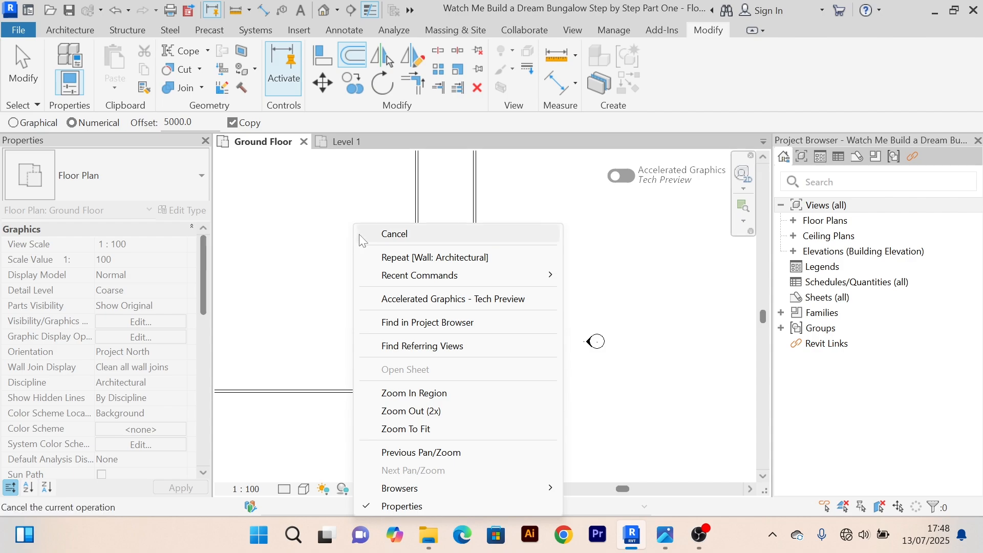
click(364, 236)
right_click(314, 223)
click(346, 213)
scroll(360, 237, down, 5)
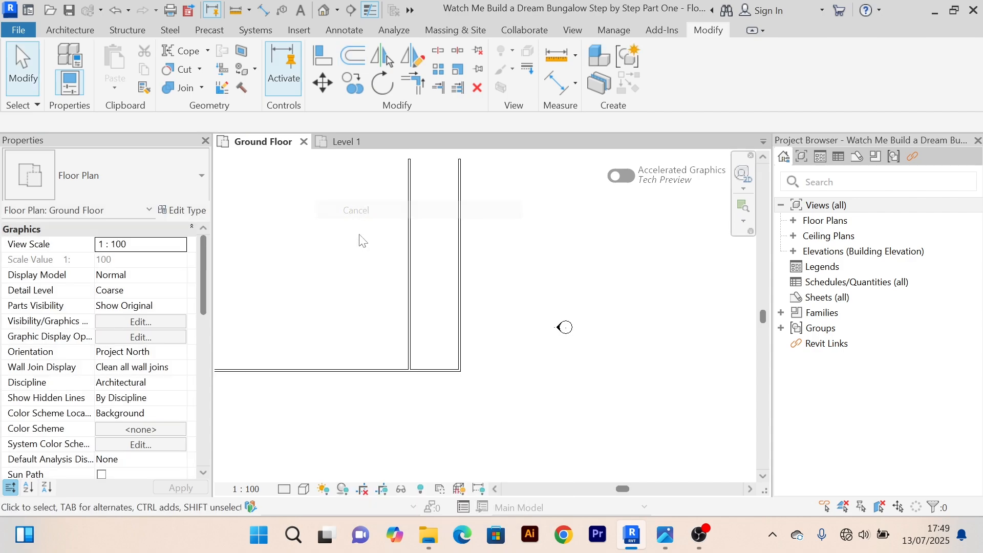
middle_drag(369, 242, 374, 228)
scroll(404, 263, up, 5)
scroll(404, 263, up, 2)
scroll(404, 264, down, 2)
middle_drag(400, 269, 387, 255)
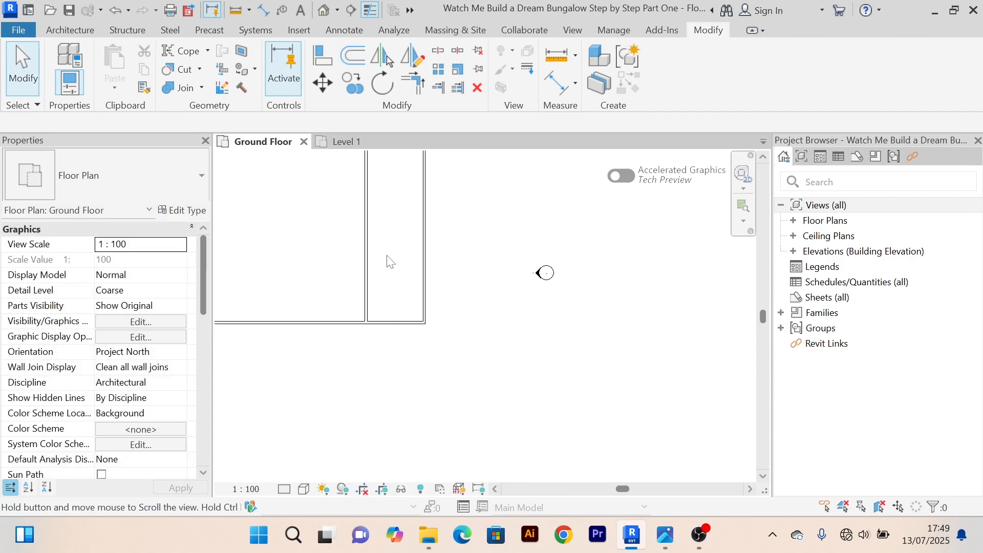
scroll(379, 296, up, 5)
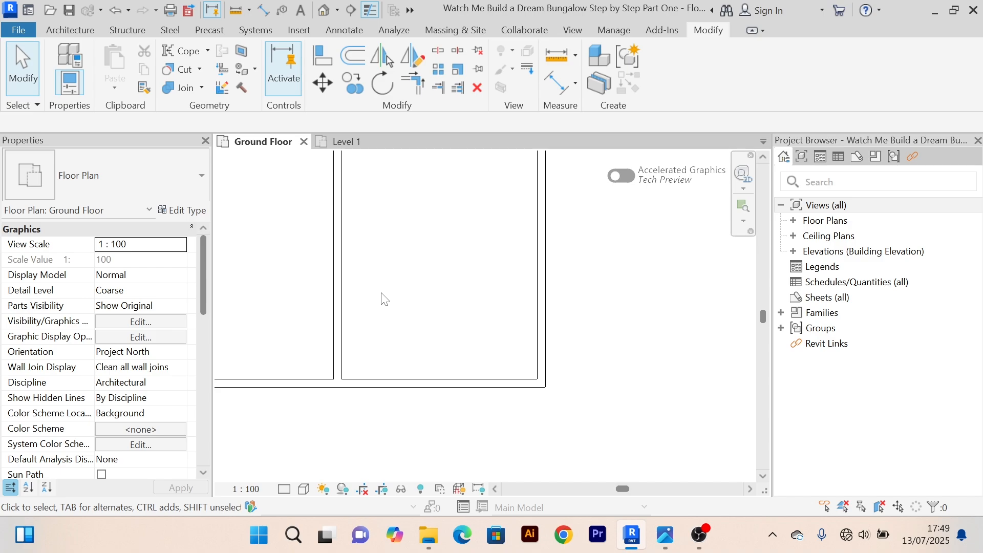
scroll(382, 300, down, 2)
middle_drag(454, 302, 547, 368)
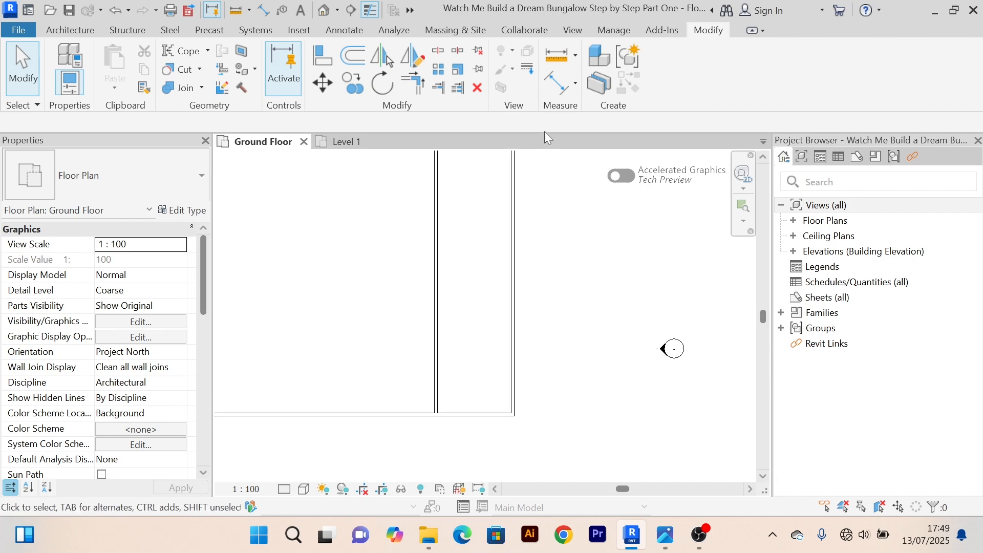
Step: Start an aligned dimension with wall faces as the preferred reference, ready at the two parallel vertical walls
click(561, 89)
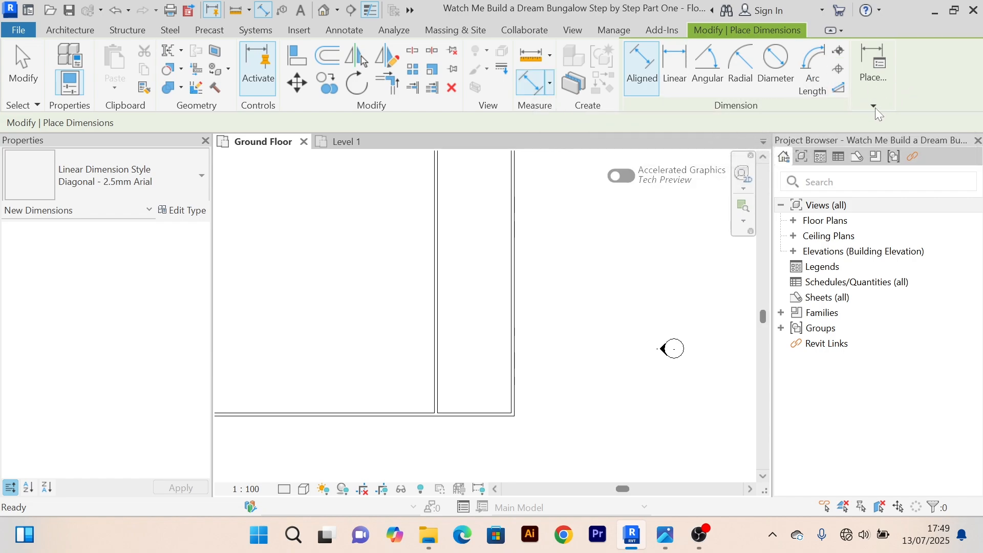
mouse_move(877, 98)
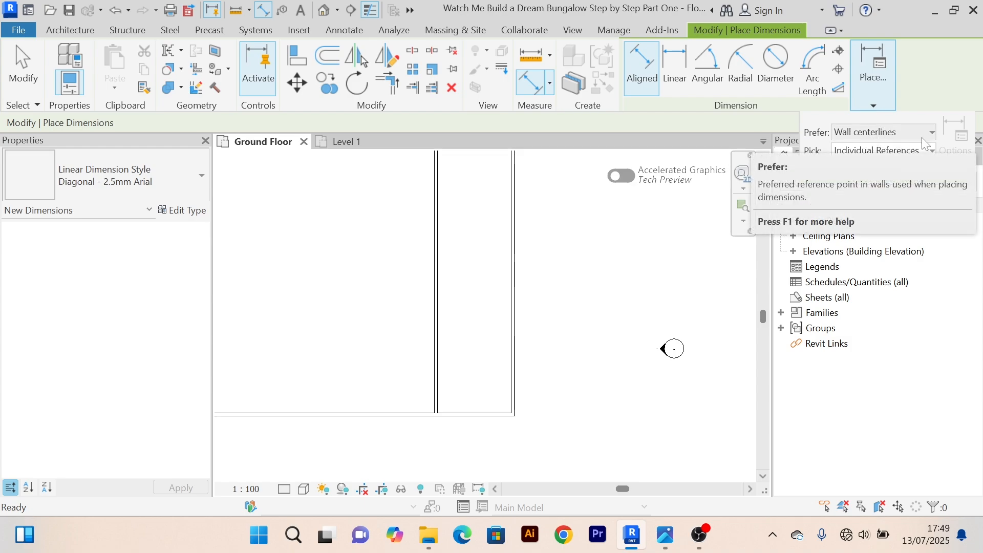
click(933, 131)
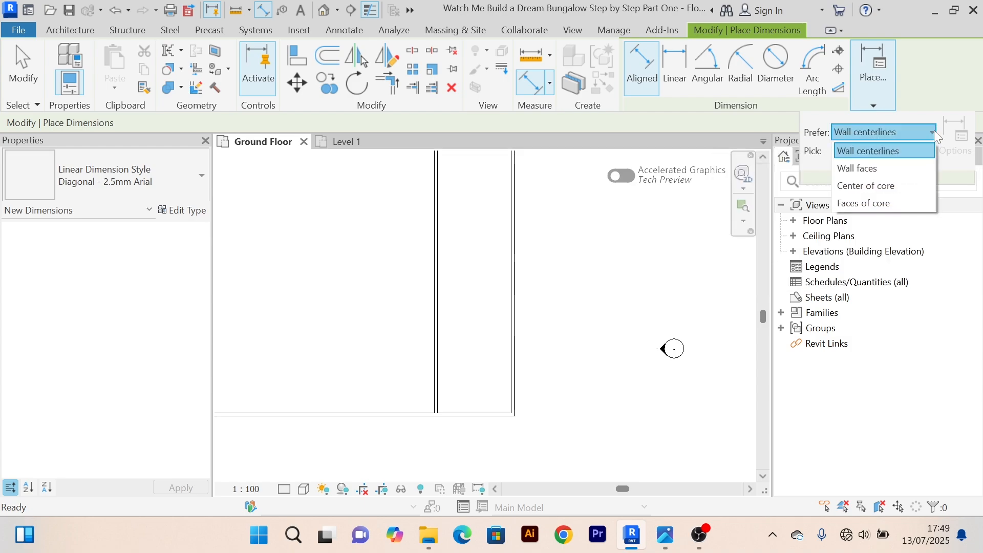
click(870, 170)
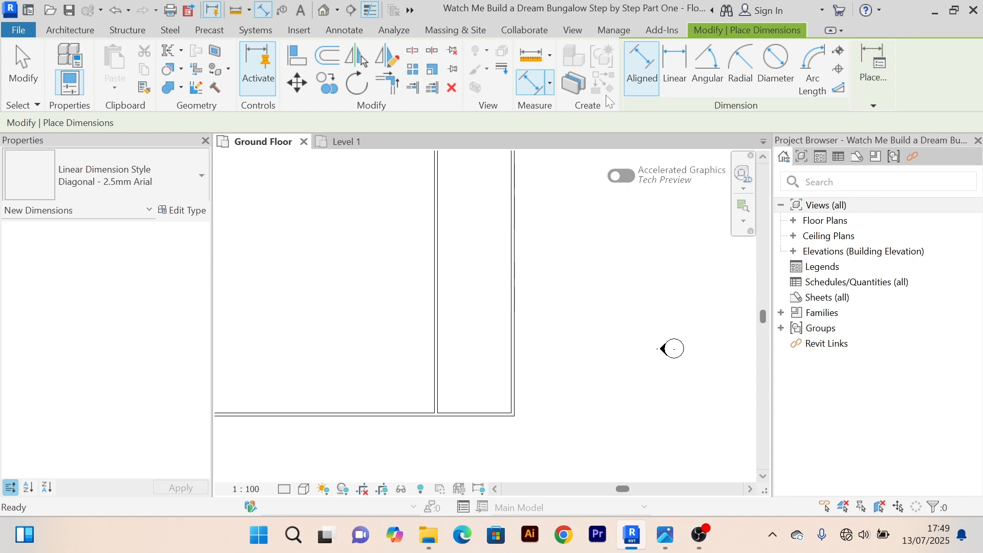
click(874, 106)
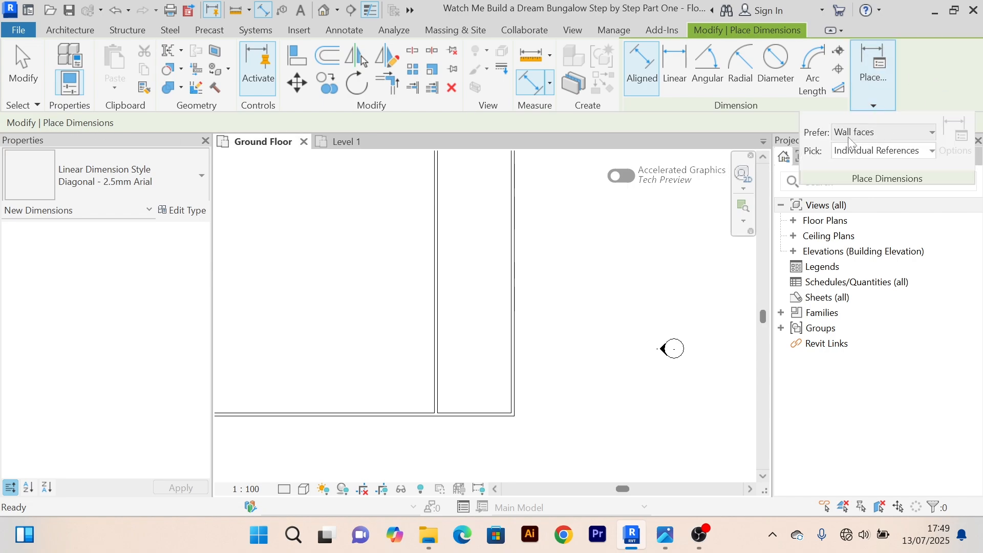
click(931, 132)
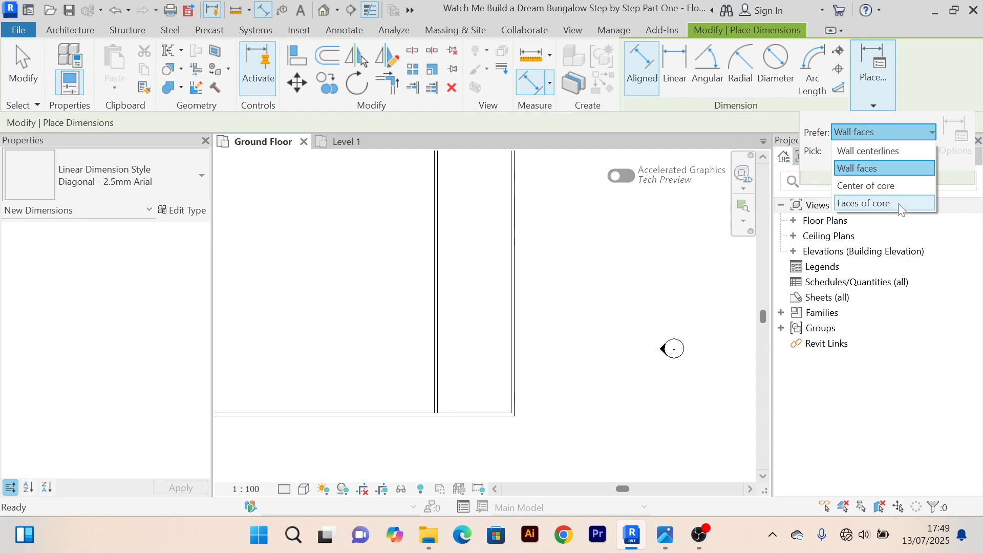
click(877, 169)
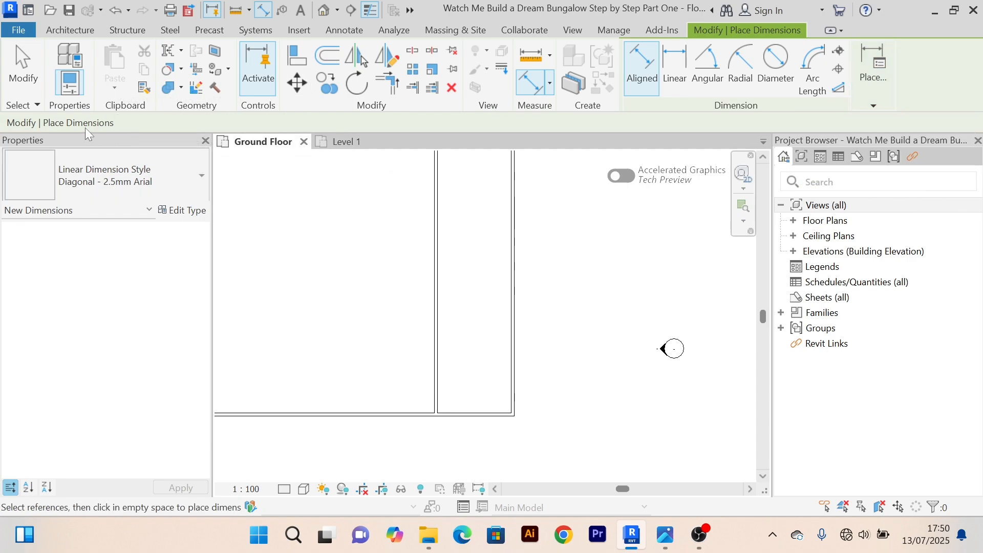
scroll(457, 332, up, 5)
scroll(453, 327, down, 3)
middle_drag(459, 348, 441, 248)
scroll(408, 330, up, 3)
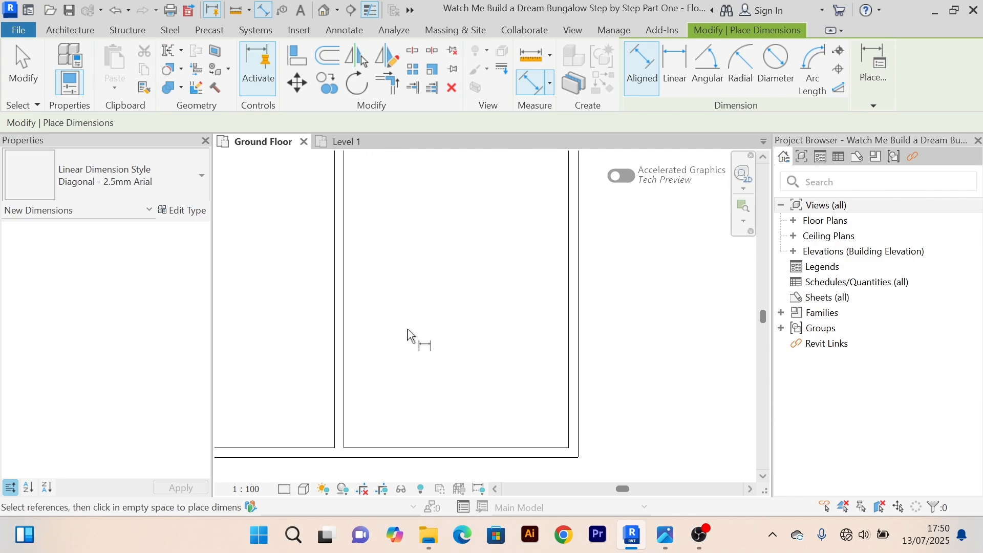
Step: Place an aligned dimension between the facing inner faces of the two parallel vertical walls near the lower corner, and end the dimension command
click(331, 308)
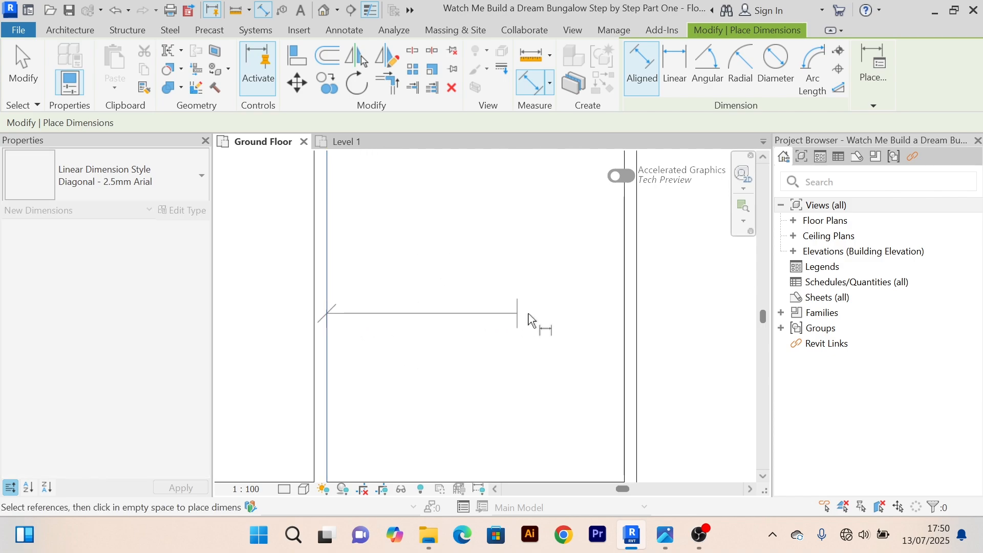
click(627, 310)
scroll(545, 310, down, 3)
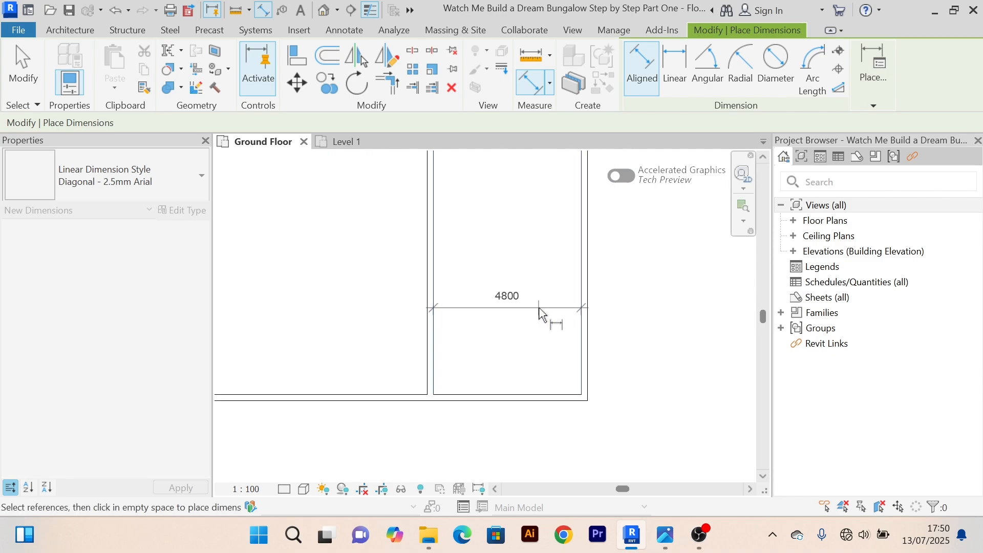
click(540, 311)
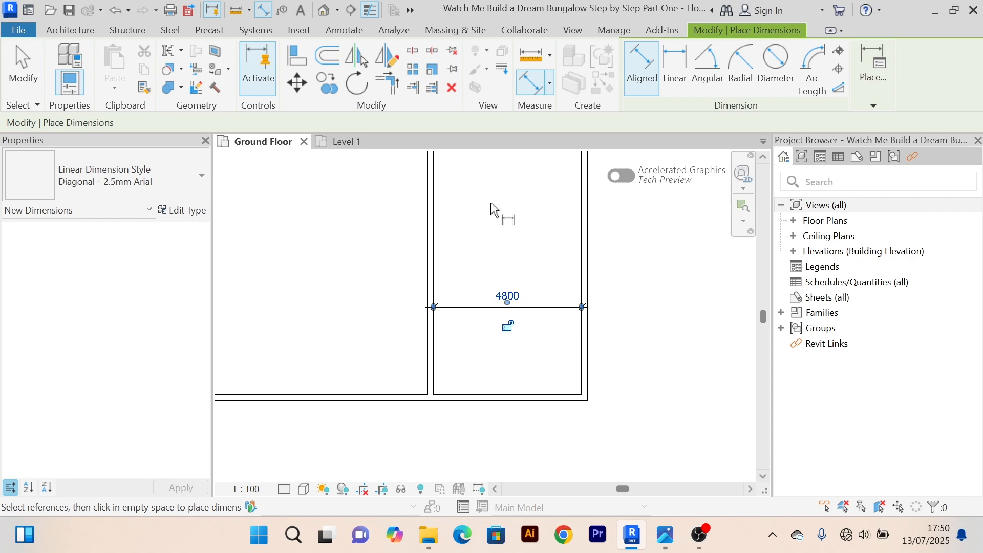
middle_drag(603, 318, 564, 336)
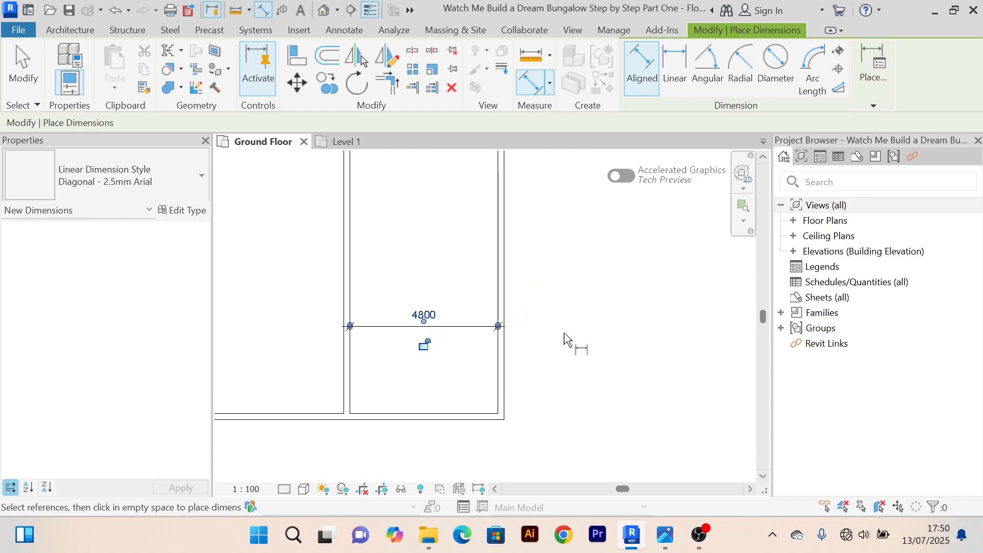
scroll(571, 342, down, 2)
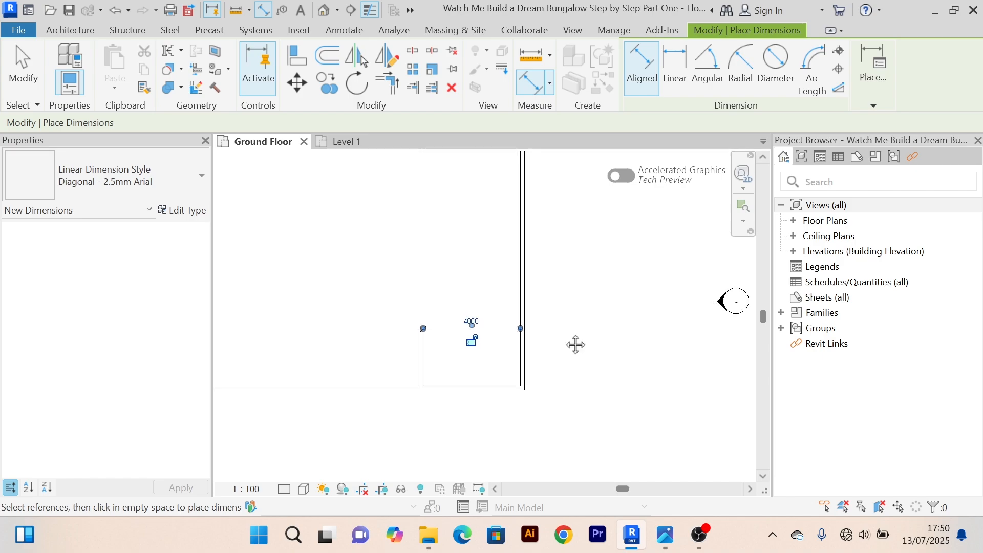
middle_drag(575, 345, 538, 371)
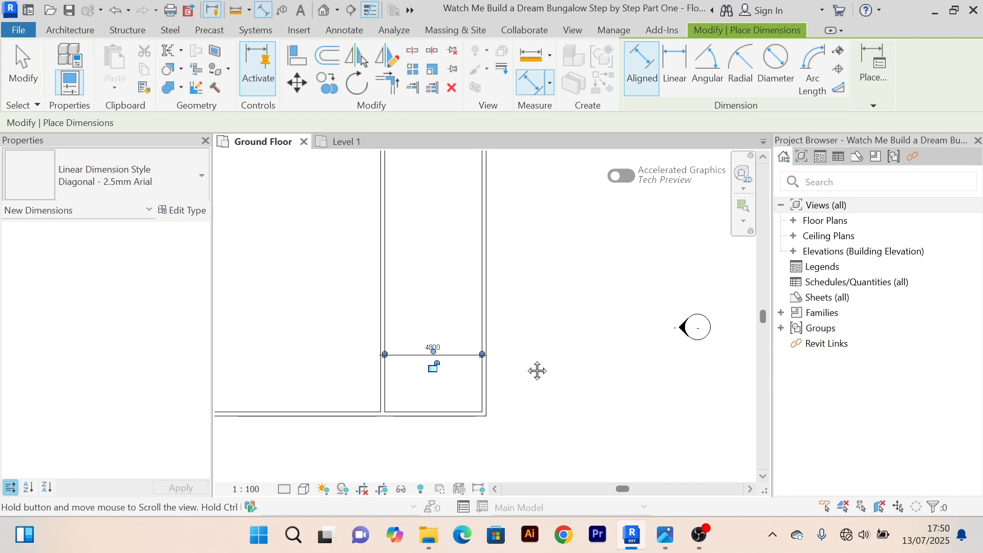
right_click(539, 309)
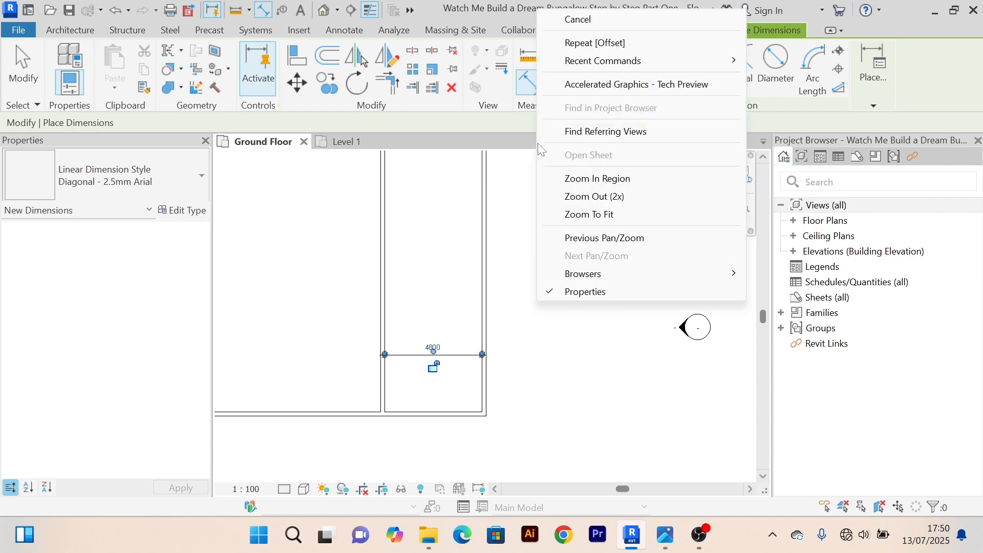
click(576, 20)
right_click(568, 353)
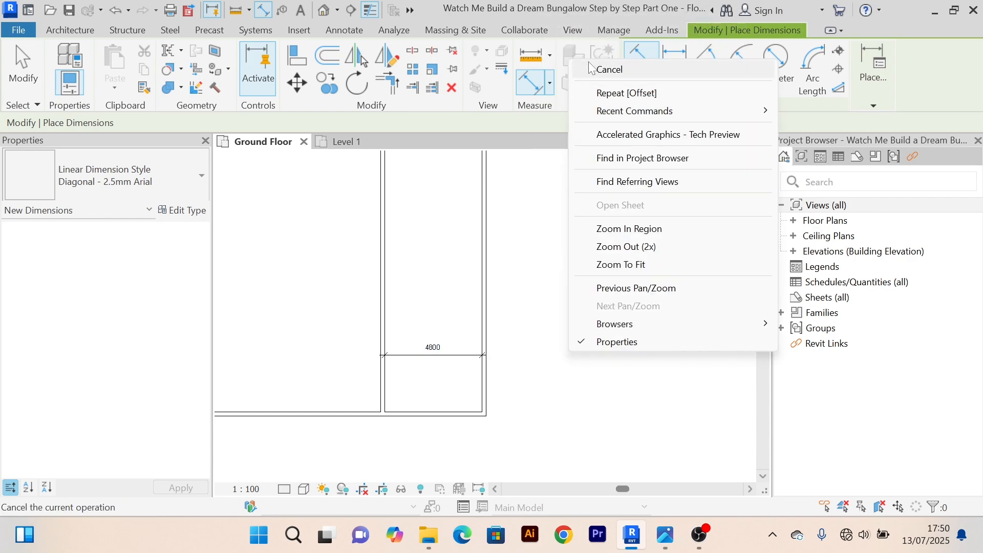
click(610, 69)
Step: Examine the clear distance between the two vertical walls and which wall faces the dimension references, leaving nothing selected
scroll(552, 358, up, 2)
scroll(563, 328, down, 2)
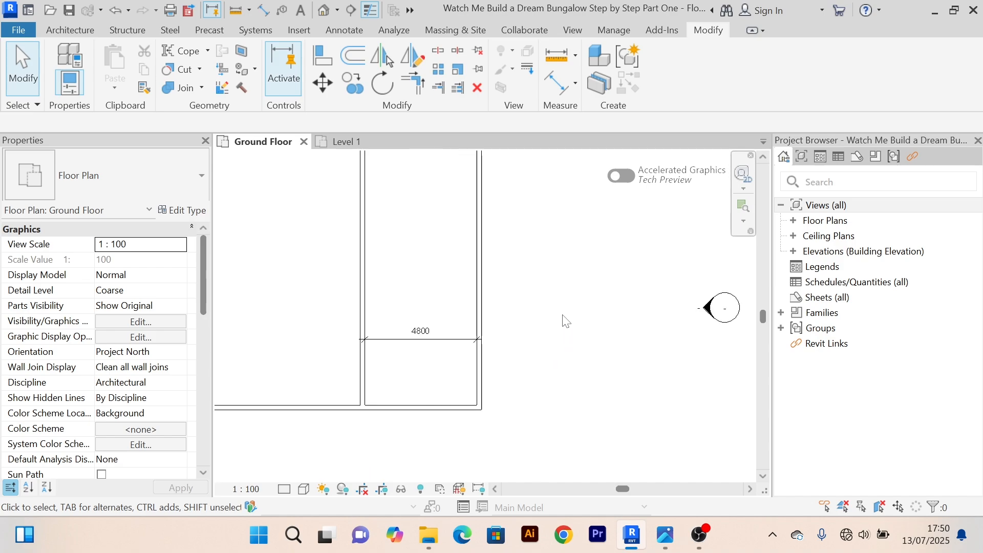
scroll(476, 308, up, 4)
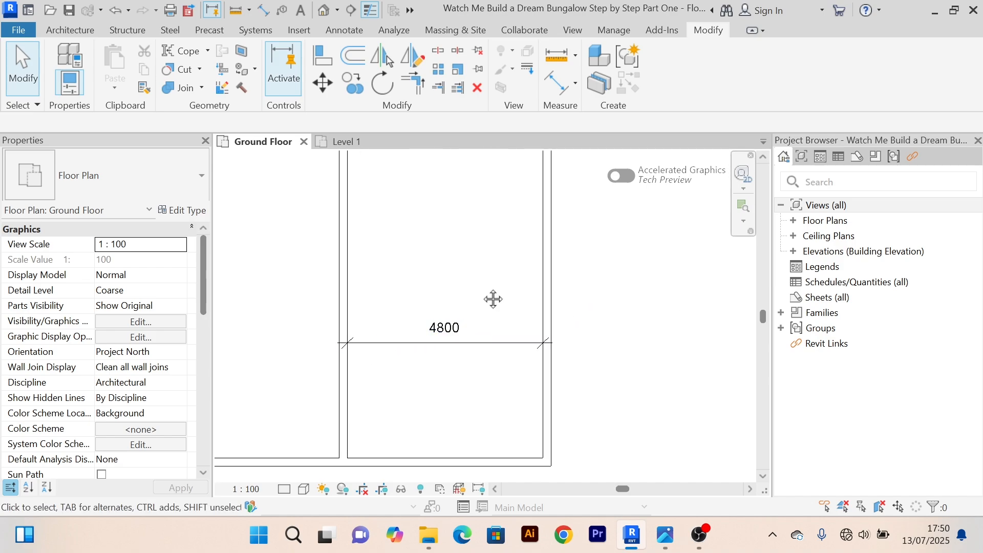
scroll(456, 314, up, 2)
scroll(458, 324, down, 3)
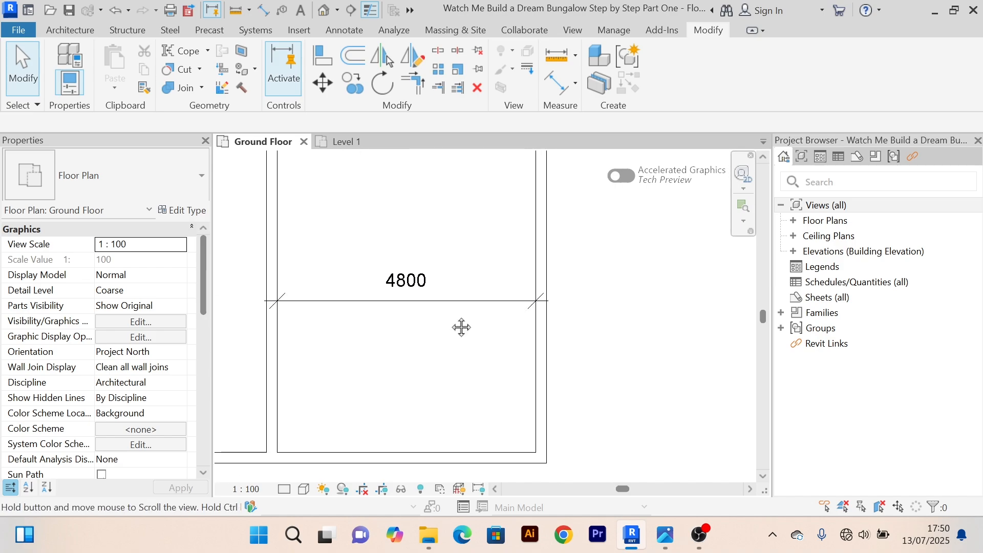
click(547, 254)
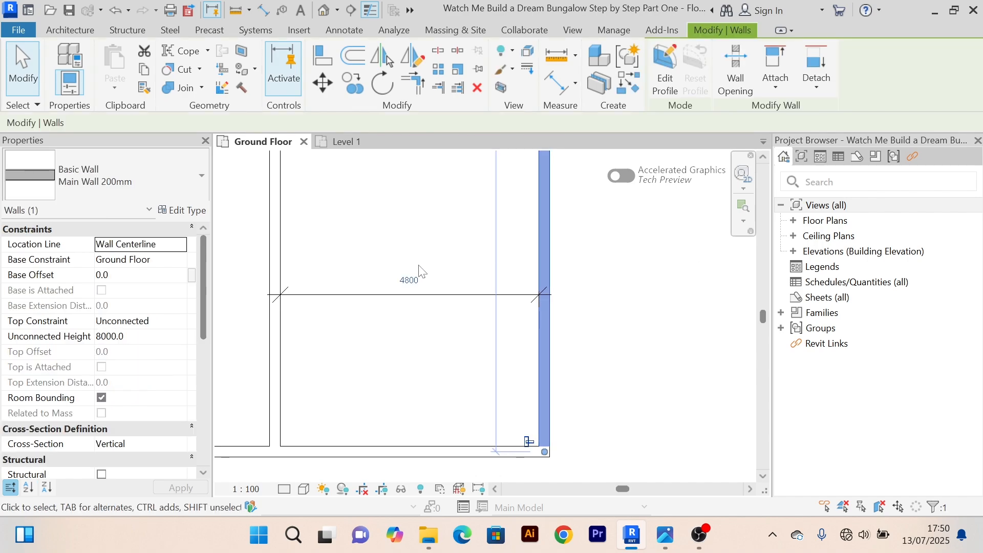
scroll(450, 291, up, 2)
click(450, 231)
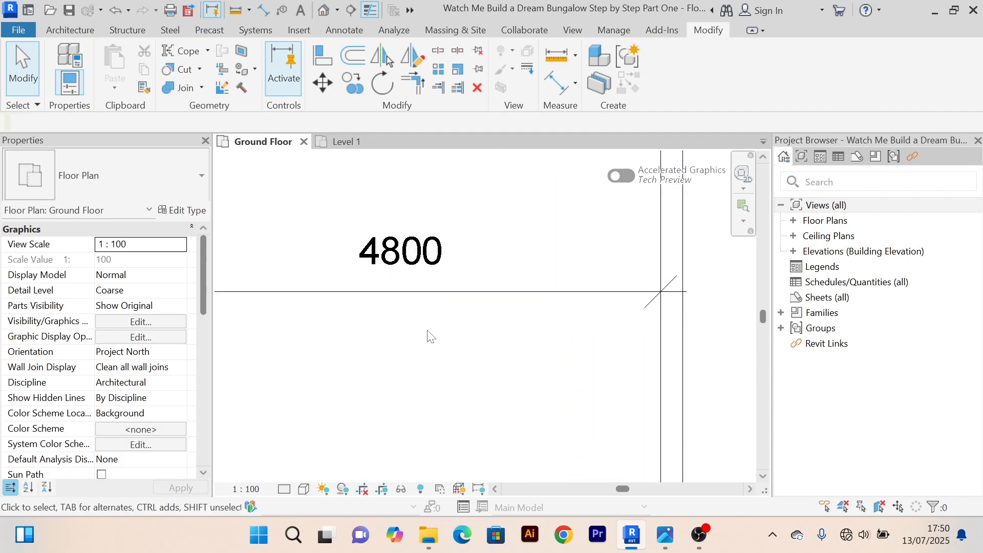
scroll(429, 336, down, 2)
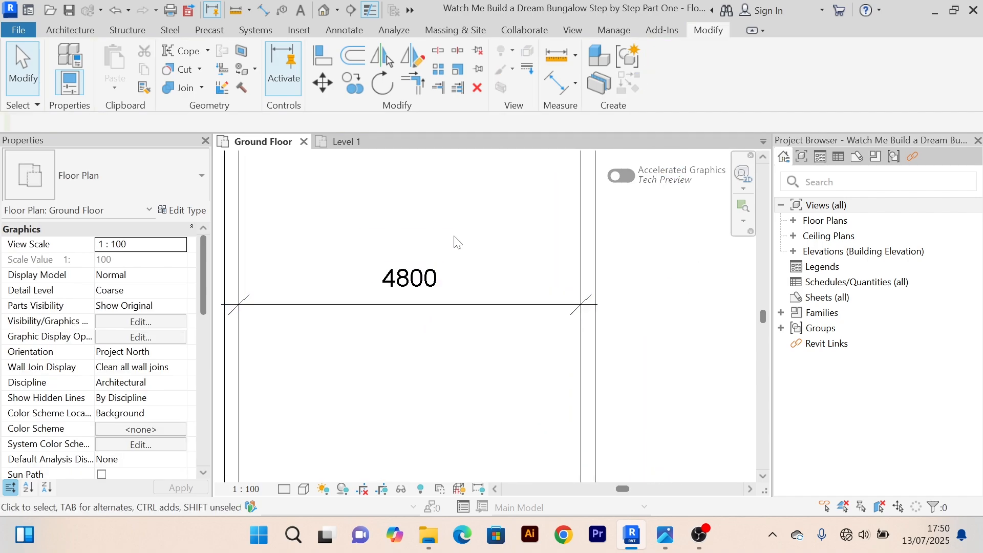
scroll(453, 237, down, 2)
middle_drag(457, 244, 465, 248)
scroll(446, 286, up, 3)
scroll(482, 252, down, 2)
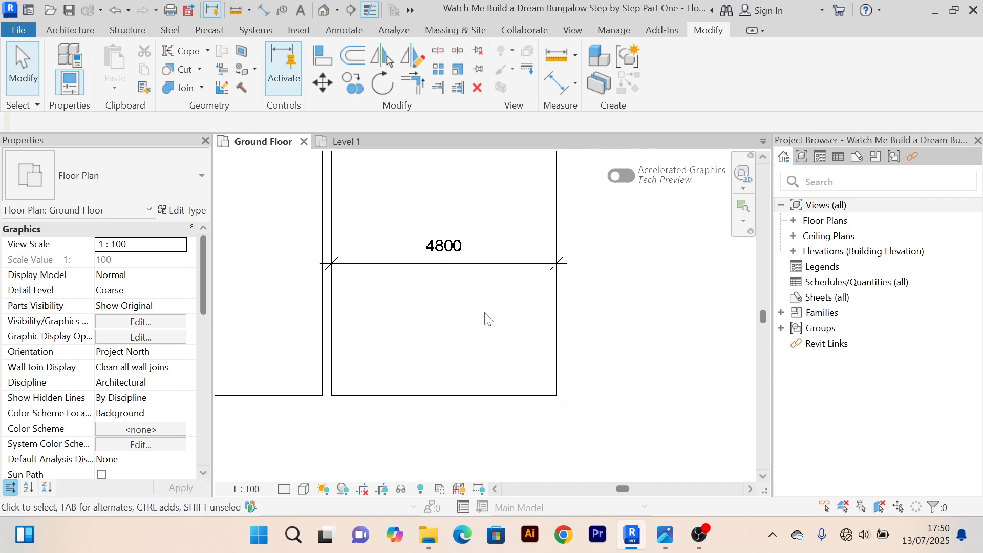
scroll(424, 212, up, 1)
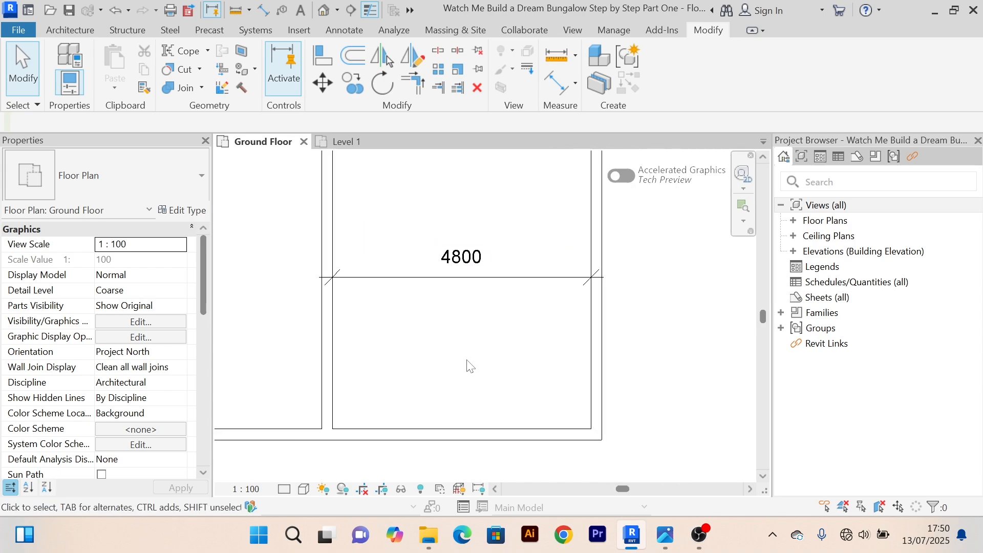
scroll(452, 344, down, 3)
middle_drag(449, 344, 419, 360)
scroll(358, 273, up, 4)
scroll(388, 280, up, 4)
scroll(388, 280, down, 4)
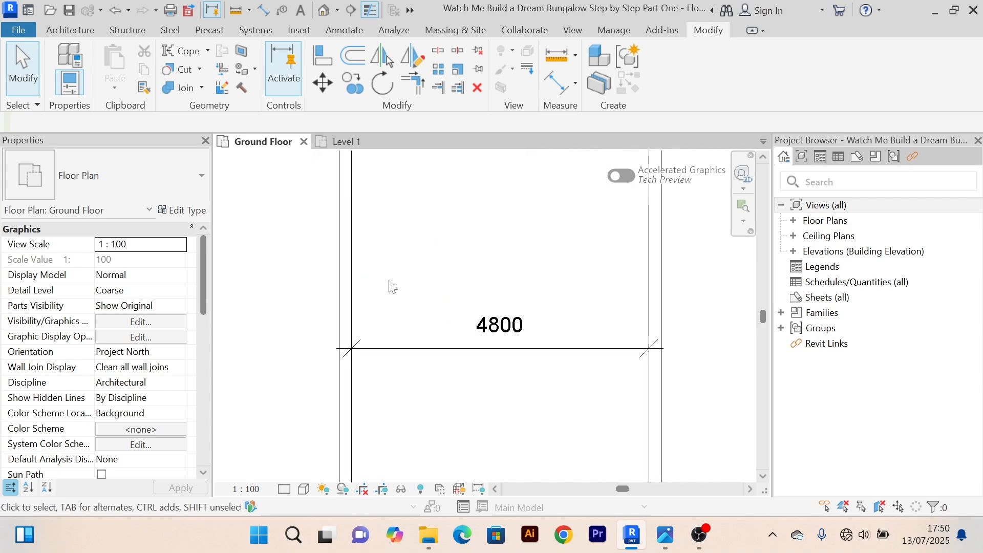
scroll(396, 315, up, 3)
scroll(397, 315, down, 2)
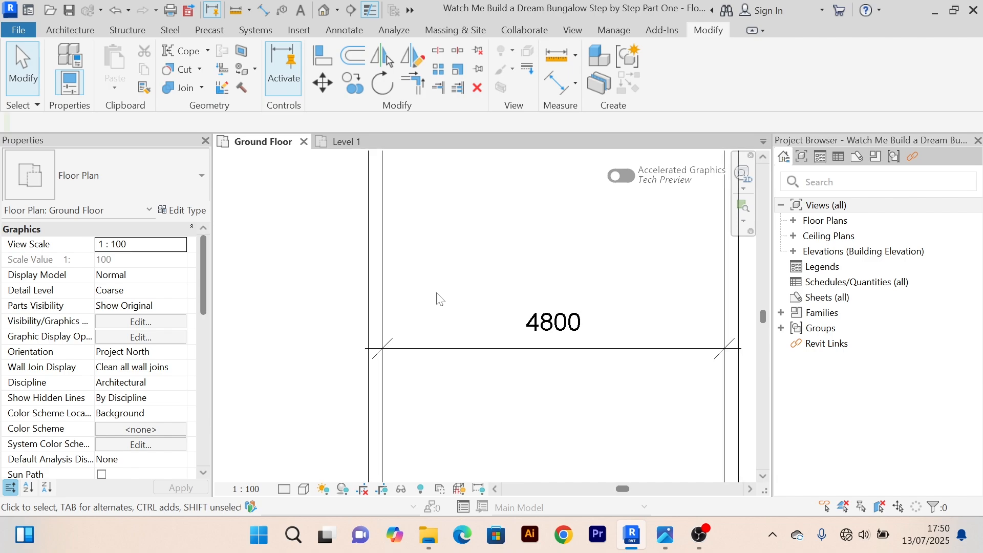
scroll(384, 290, up, 2)
scroll(377, 292, down, 2)
middle_drag(375, 290, 405, 253)
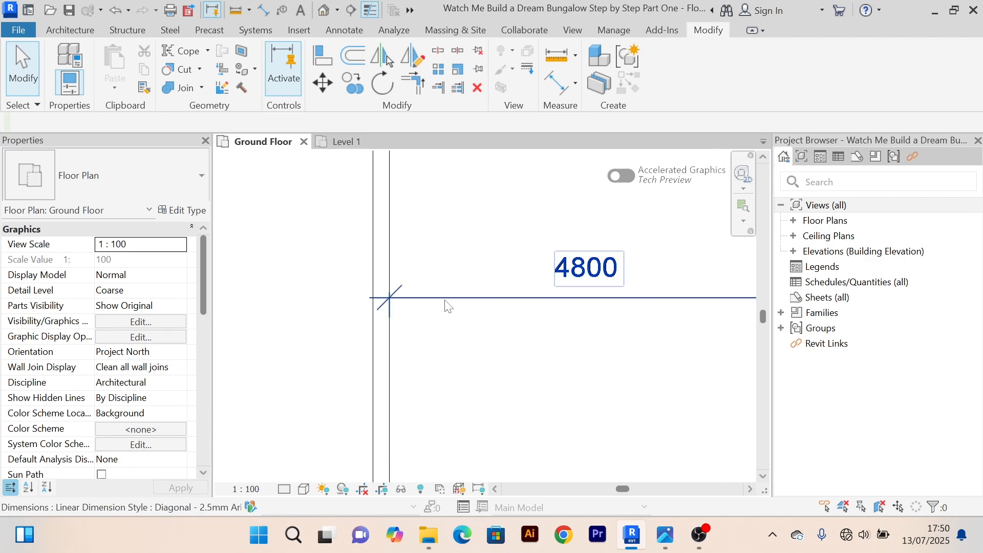
scroll(441, 238, down, 3)
middle_drag(455, 244, 417, 240)
scroll(463, 233, up, 4)
middle_drag(525, 237, 466, 231)
scroll(490, 269, up, 3)
scroll(569, 229, down, 3)
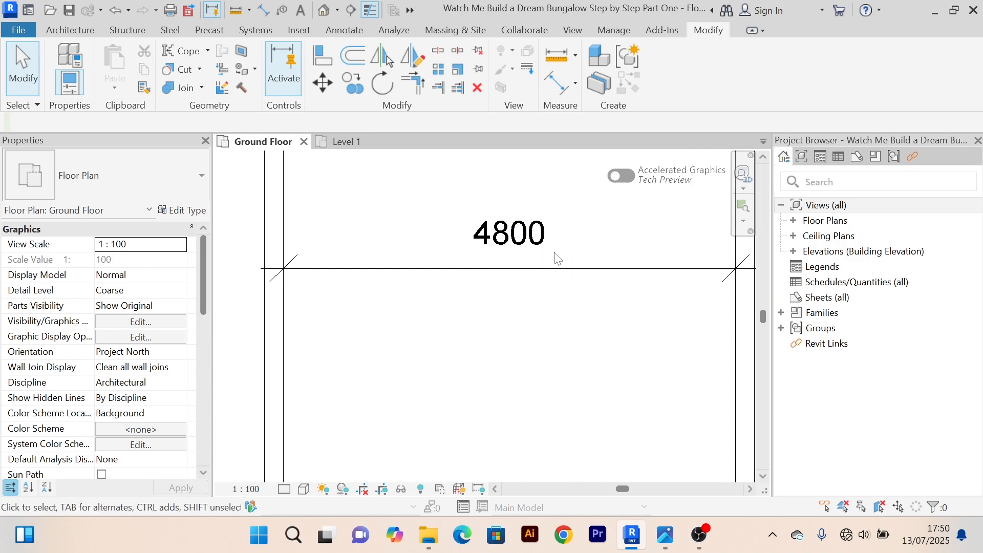
scroll(502, 254, up, 2)
scroll(504, 246, down, 2)
middle_drag(491, 216, 481, 215)
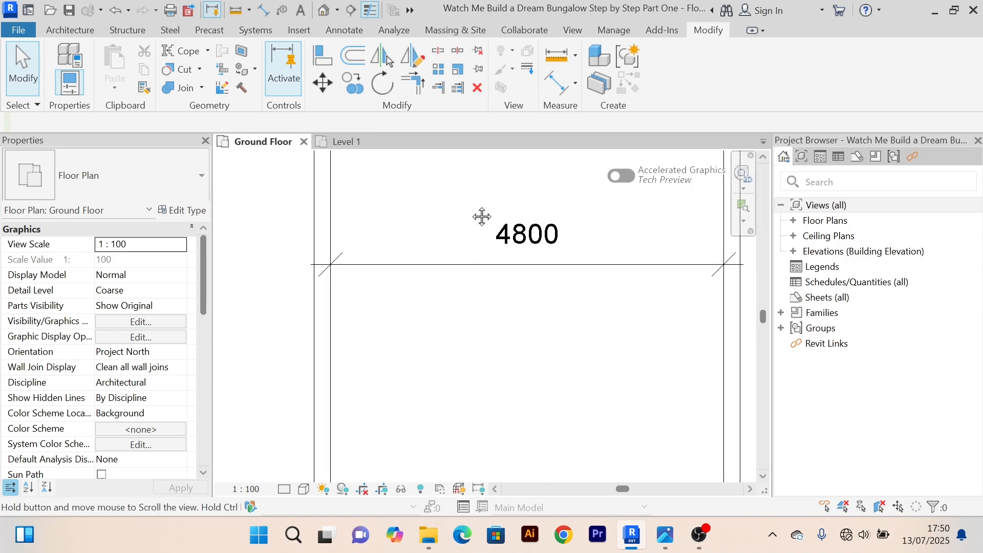
scroll(464, 217, down, 3)
scroll(461, 246, up, 2)
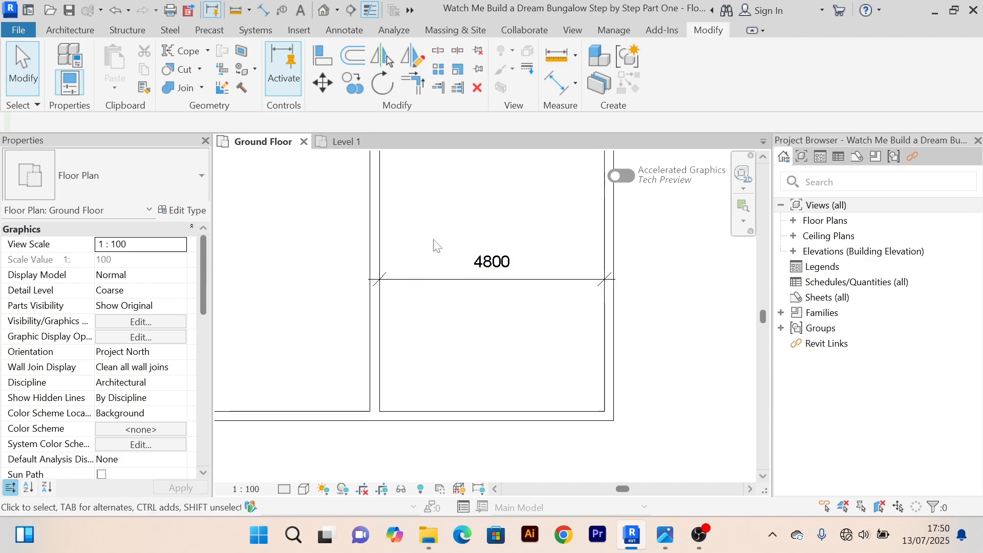
Step: Move the inner vertical wall so that the clear dimension to the outer wall is 5000 mm, and deselect it
click(352, 236)
scroll(402, 226, down, 3)
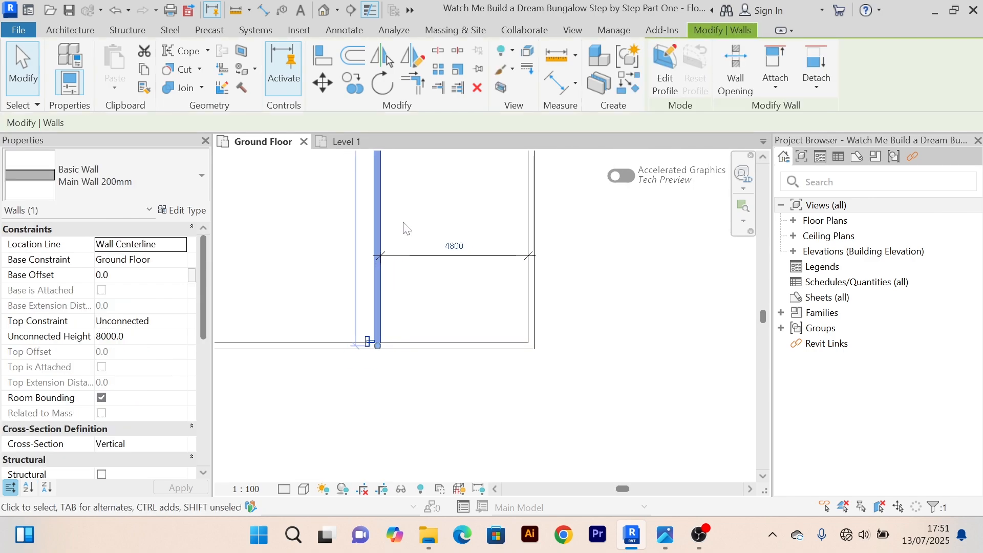
middle_drag(452, 309, 423, 343)
scroll(435, 287, up, 2)
scroll(436, 285, up, 2)
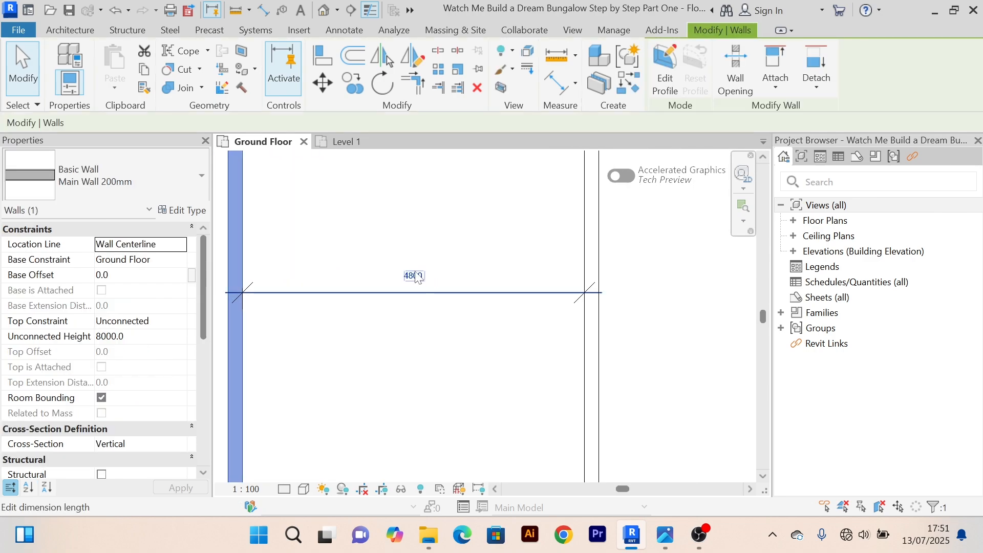
click(411, 273)
text(5000)
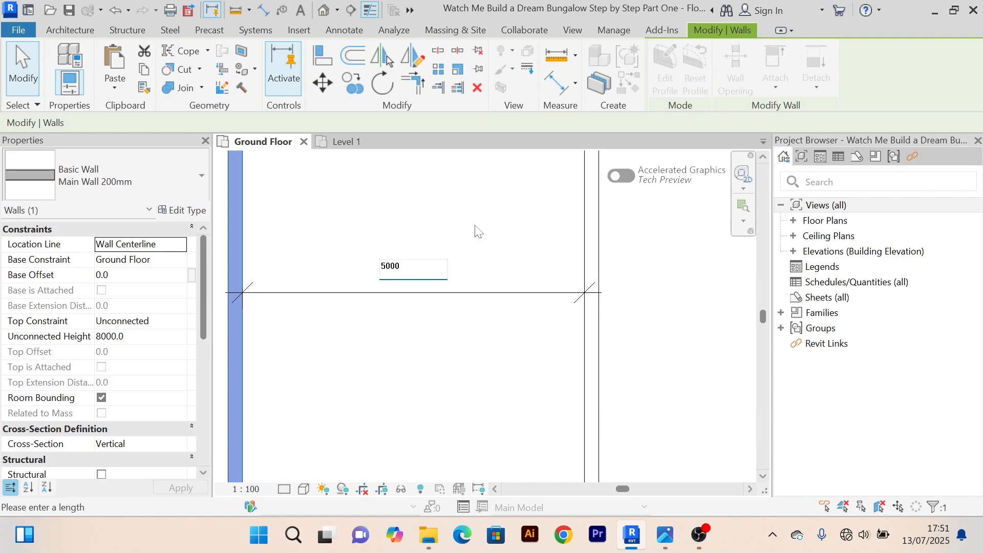
key(Return)
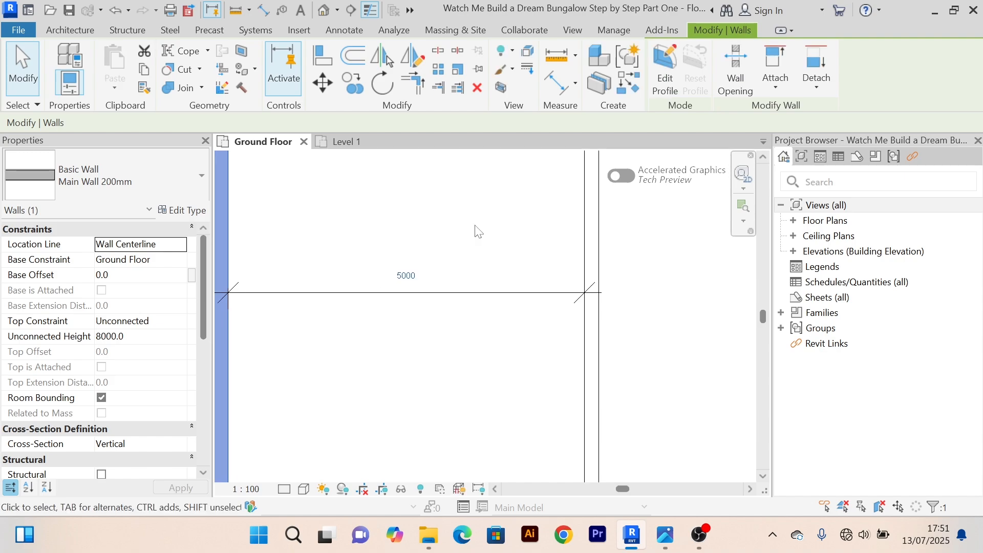
scroll(476, 231, down, 3)
middle_drag(572, 260, 529, 373)
middle_drag(439, 295, 426, 229)
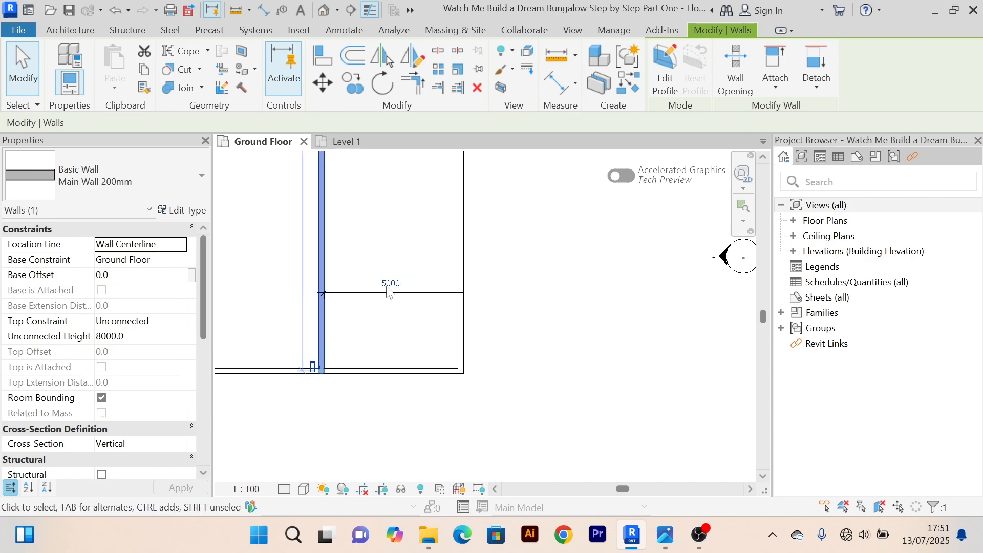
scroll(379, 314, up, 5)
scroll(379, 314, down, 4)
click(572, 303)
scroll(576, 307, down, 2)
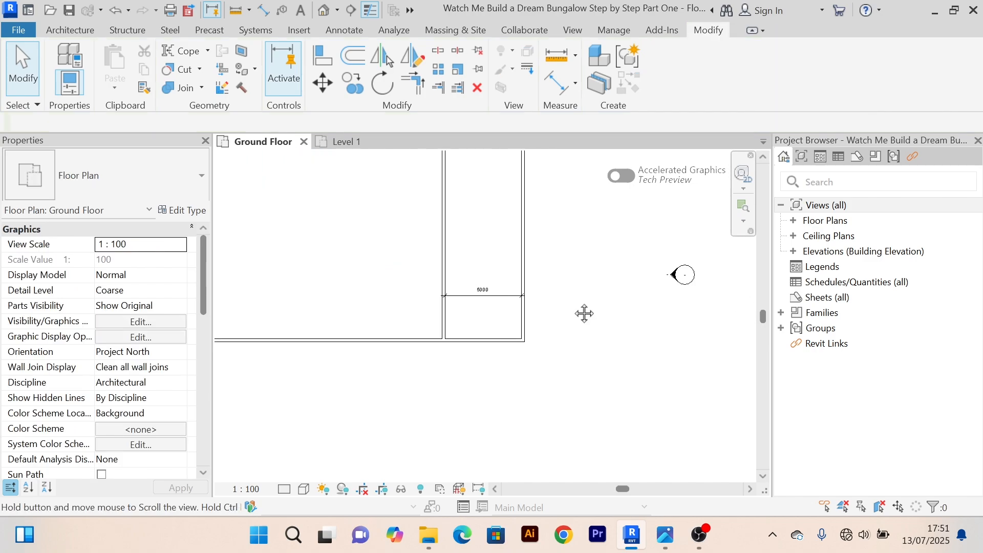
middle_drag(584, 311, 568, 290)
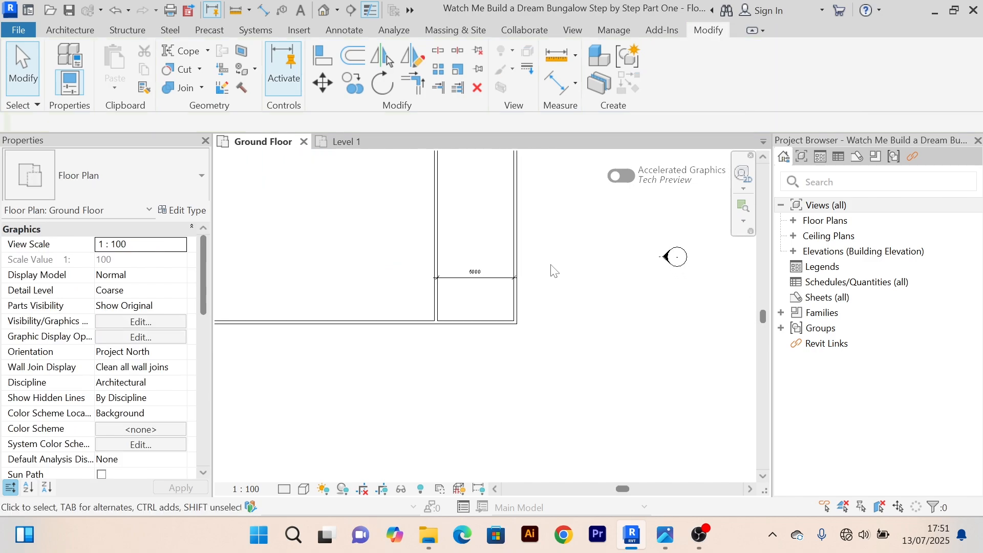
Step: Check the corner room's dimensions in the draft copy's Level 1 plan and return to the Ground Floor plan
click(354, 147)
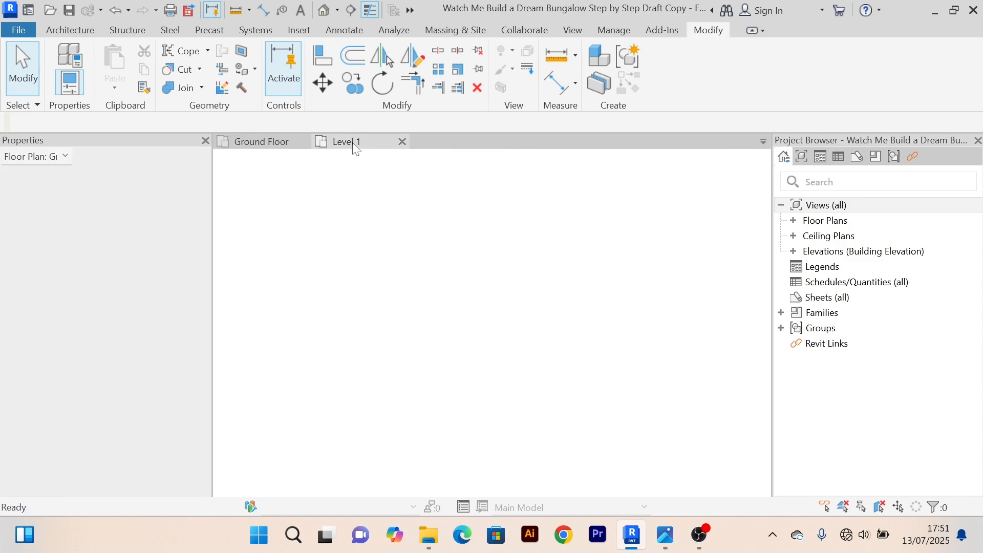
middle_drag(575, 369, 559, 355)
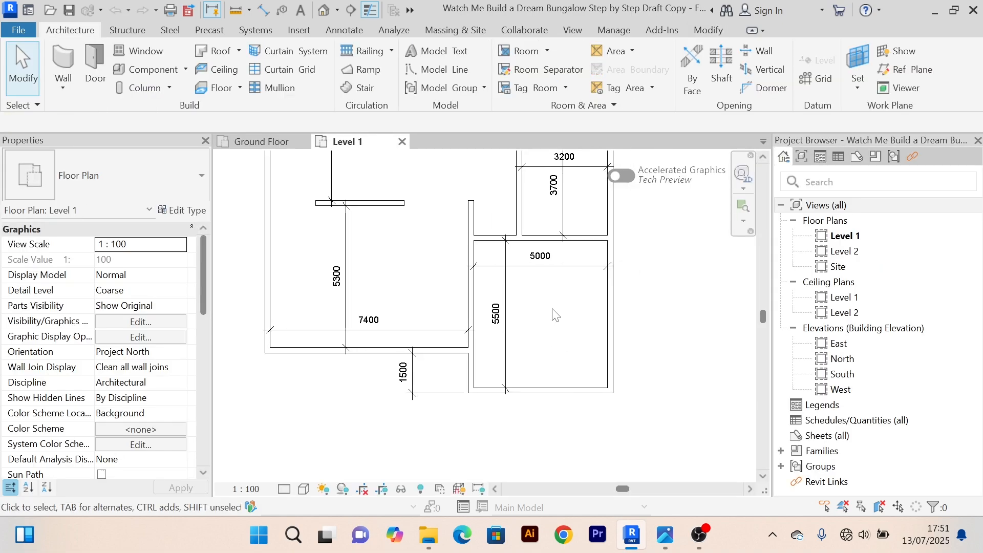
scroll(553, 308, up, 3)
scroll(552, 307, down, 3)
scroll(560, 305, up, 1)
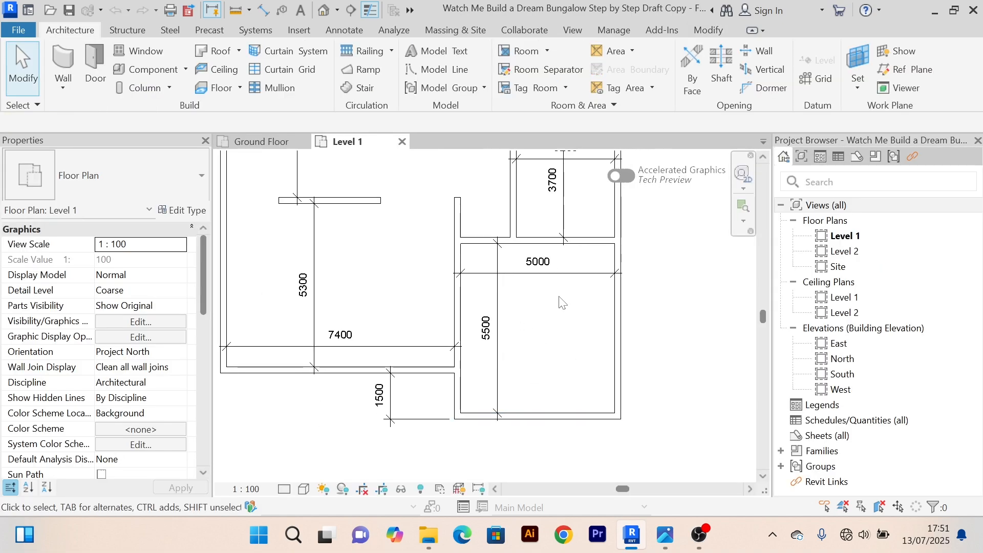
click(267, 144)
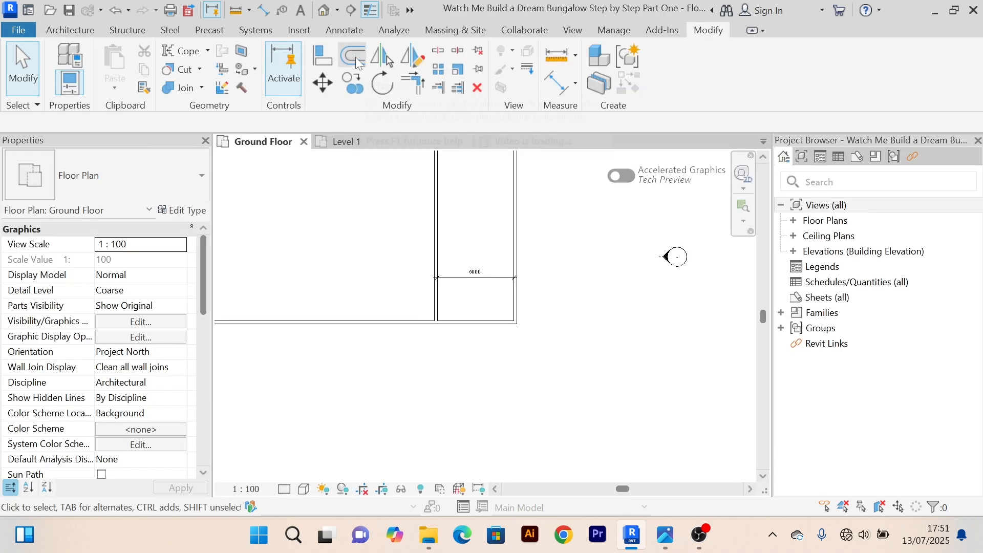
Step: Offset a copy of the lowest horizontal exterior wall 5500 mm inward to form the corner room's upper wall, and end the offset command
click(355, 57)
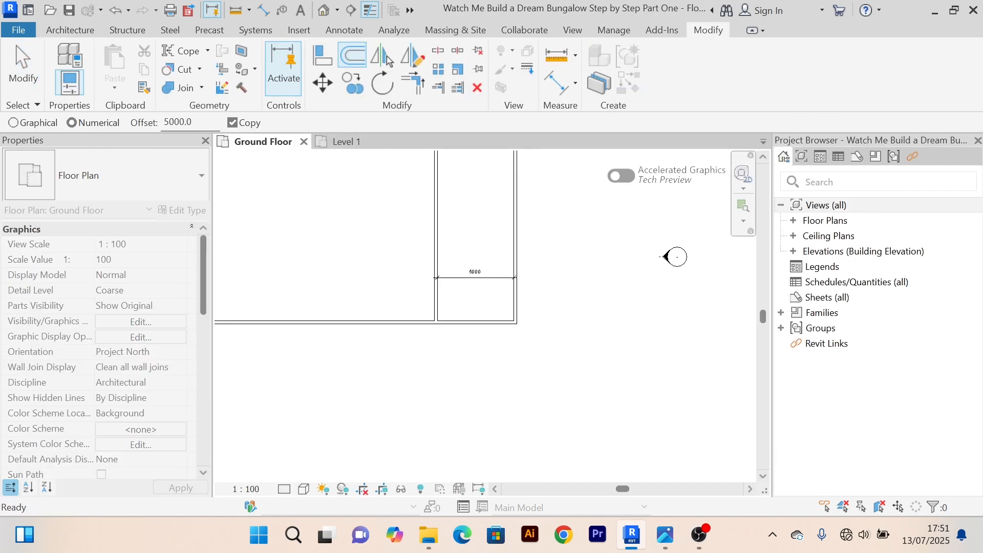
drag(193, 123, 162, 123)
text(55)
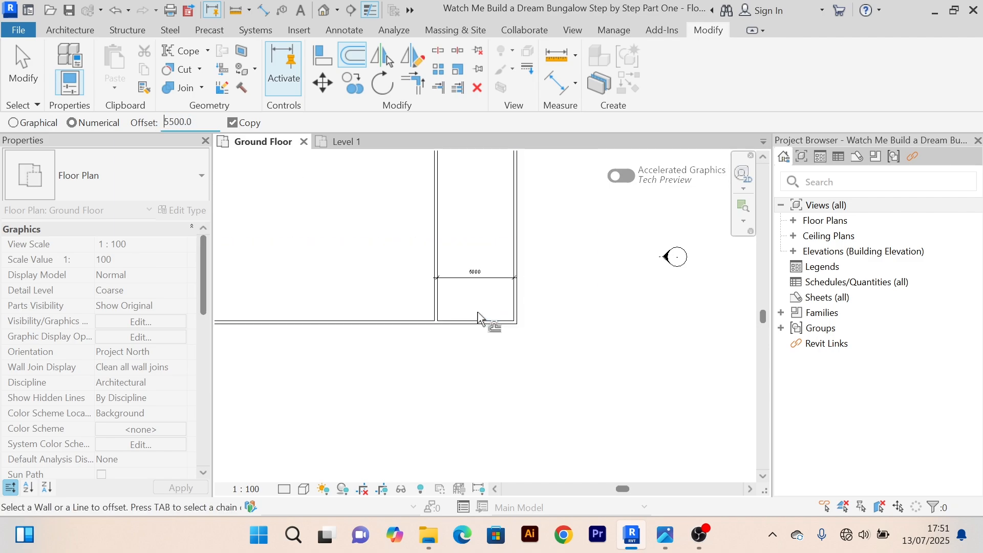
middle_drag(477, 315, 478, 363)
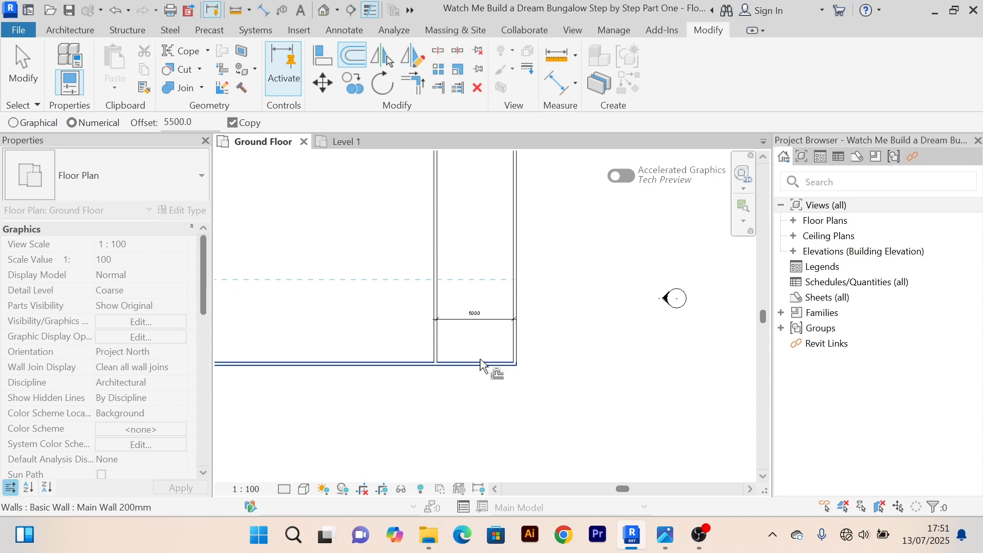
click(479, 362)
right_click(565, 235)
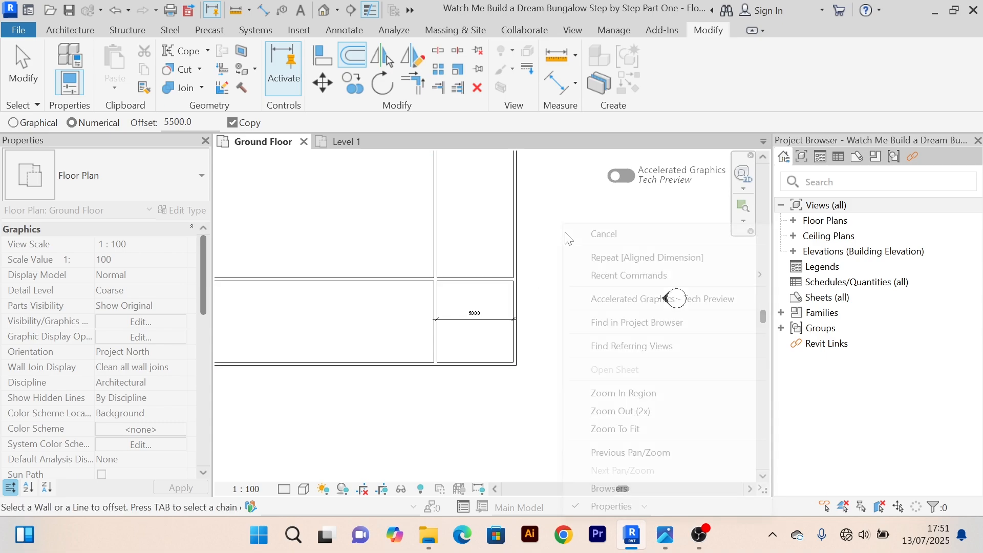
click(586, 233)
right_click(567, 226)
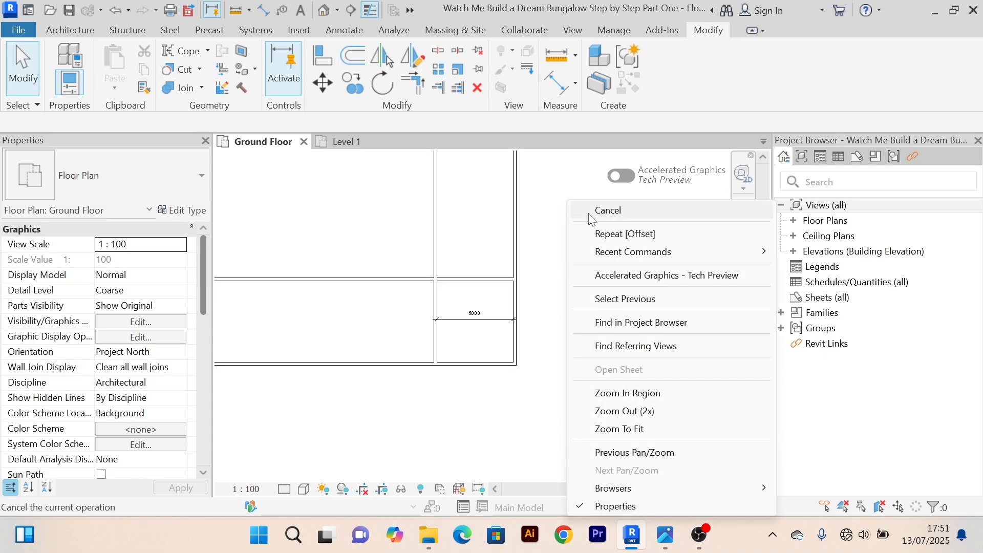
click(588, 213)
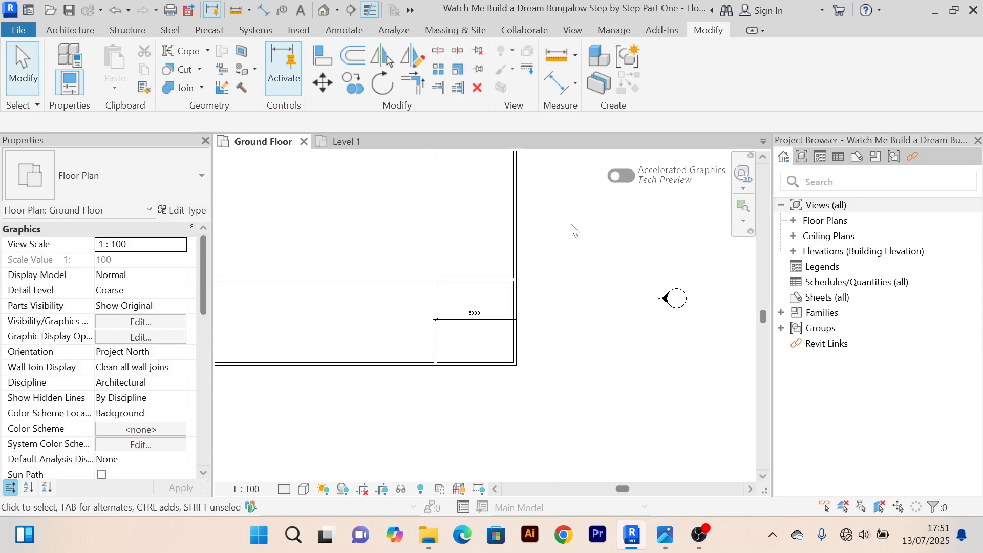
Step: Place an aligned dimension between the facing inner faces of the corner room's two horizontal walls, and end the dimension command
click(559, 85)
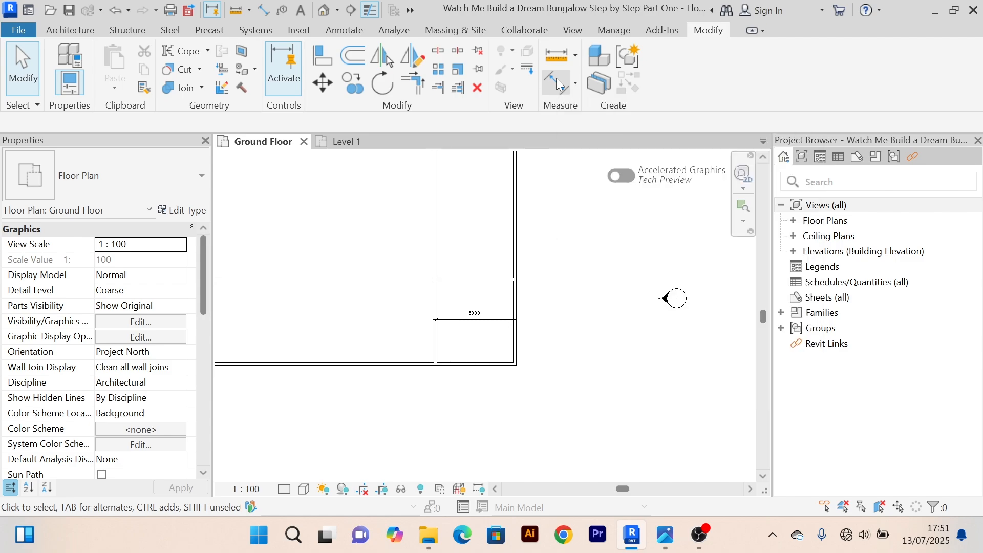
scroll(473, 363, up, 3)
click(474, 361)
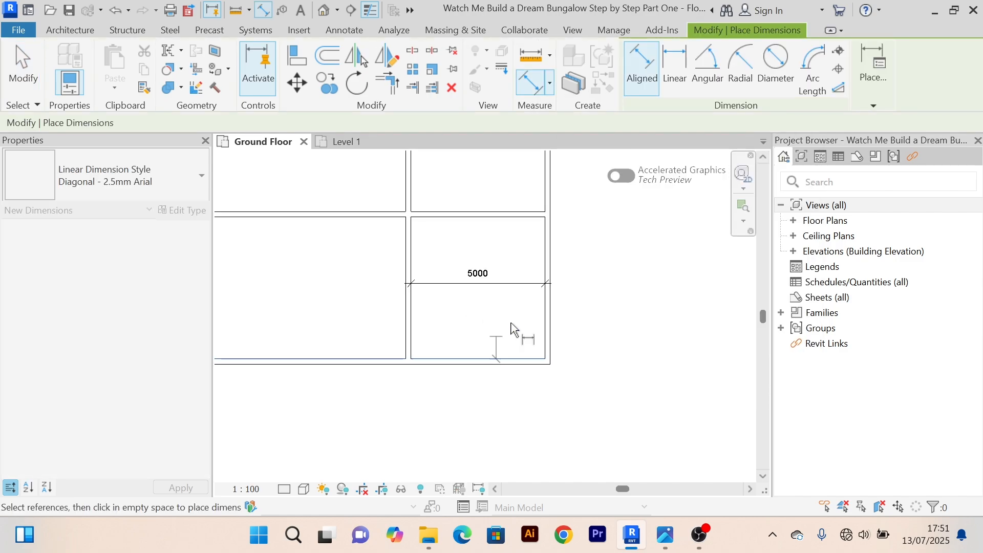
click(522, 219)
click(514, 248)
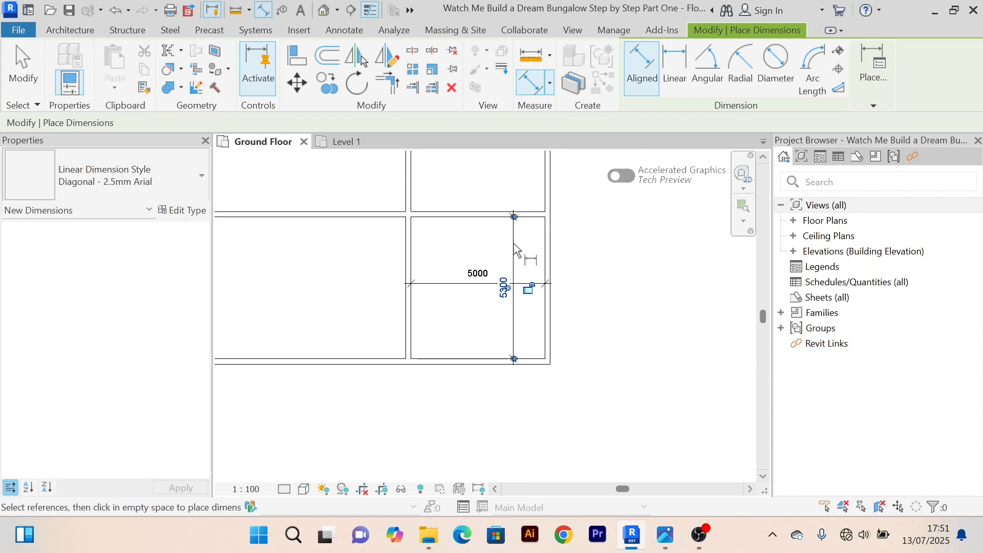
right_click(587, 219)
click(594, 226)
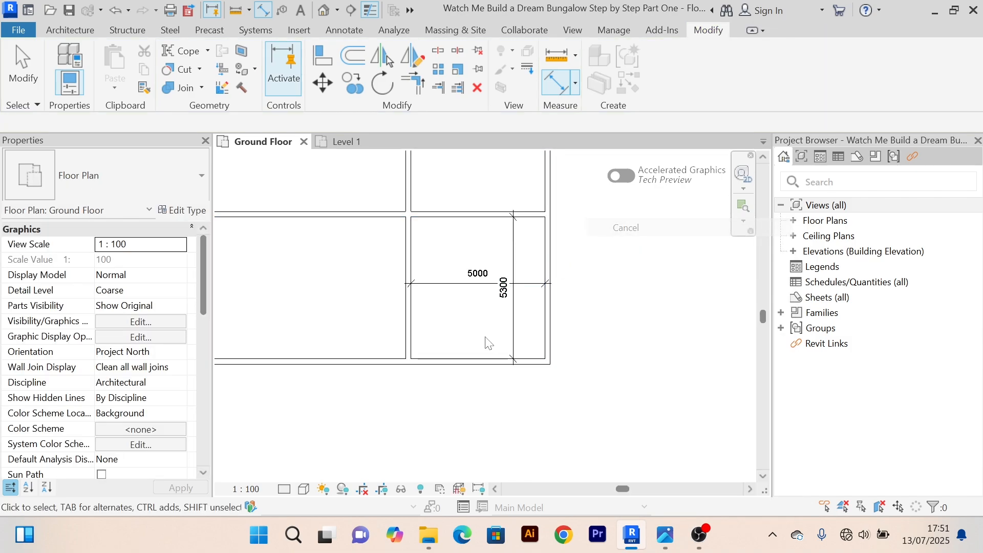
Step: Move the corner room's upper horizontal wall so that the clear dimension to the lower wall is 5500 mm, and deselect it
scroll(476, 302, up, 3)
scroll(476, 304, down, 1)
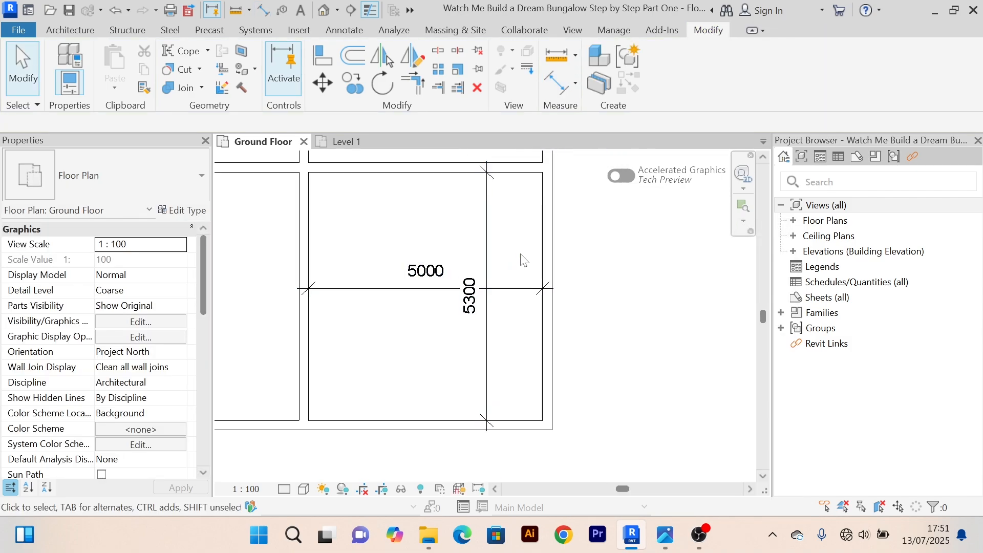
scroll(519, 263, down, 1)
click(430, 200)
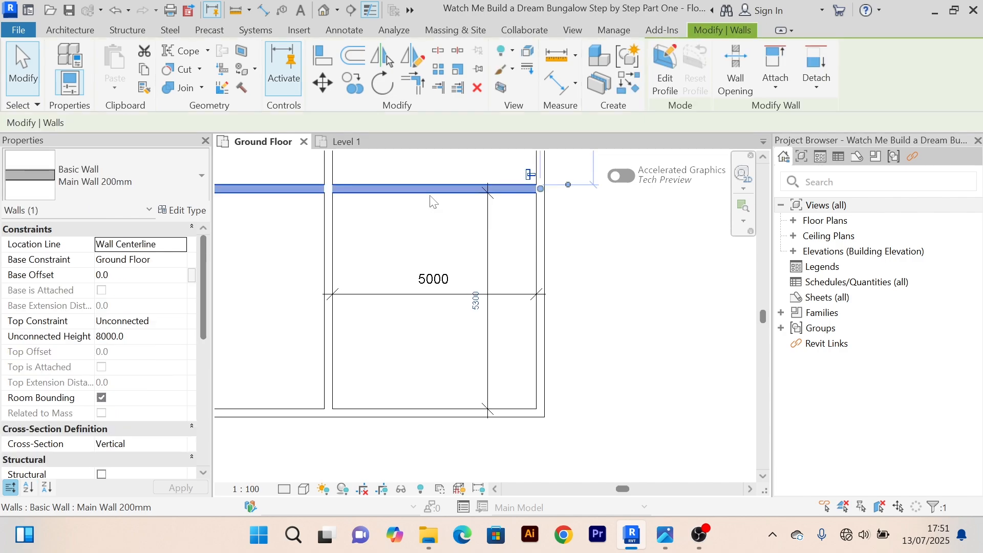
scroll(494, 308, up, 2)
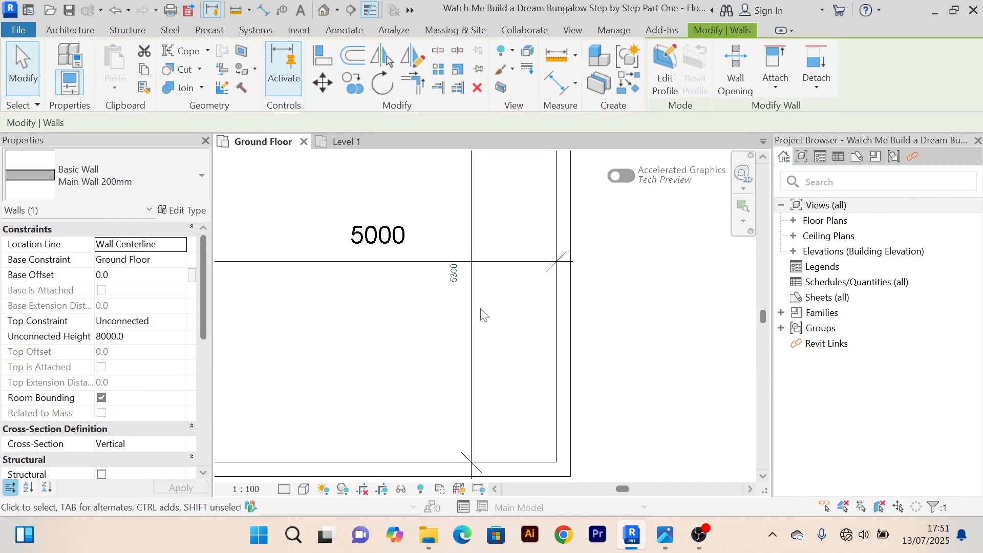
click(454, 273)
text(5500)
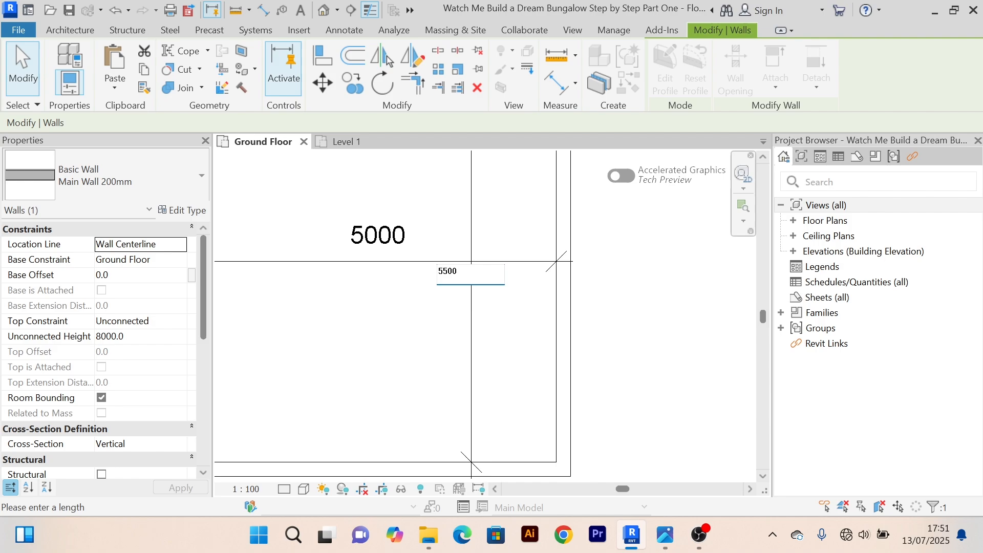
key(Return)
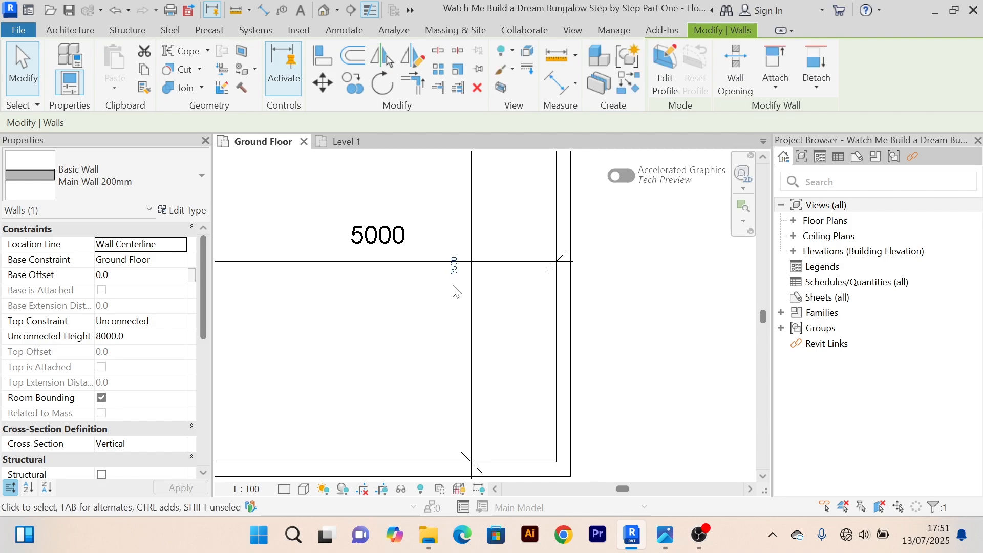
scroll(453, 292, down, 5)
key(Escape)
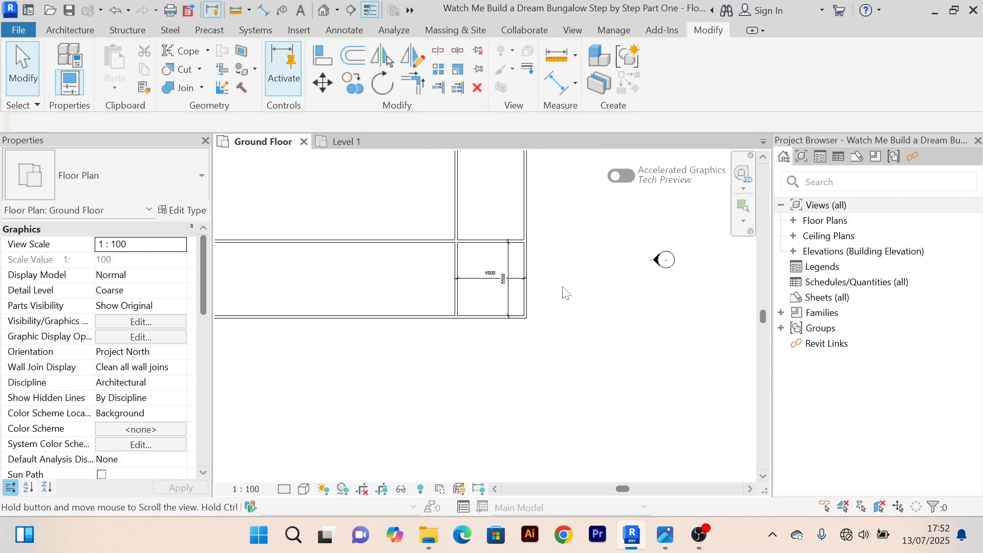
scroll(501, 320, up, 3)
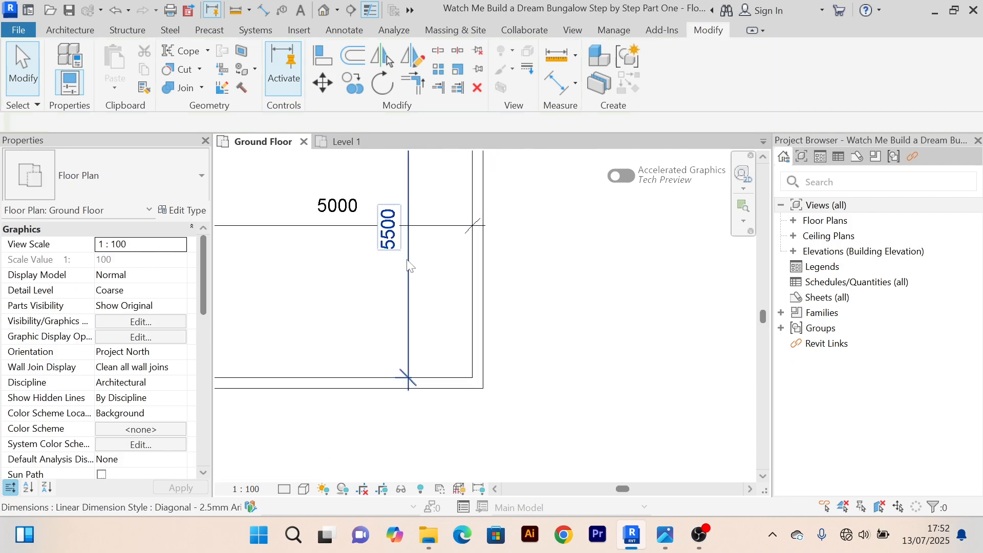
Step: Compare the corner room's width and depth with the draft copy's Level 1 plan and return to the Ground Floor plan
click(353, 142)
scroll(533, 309, up, 2)
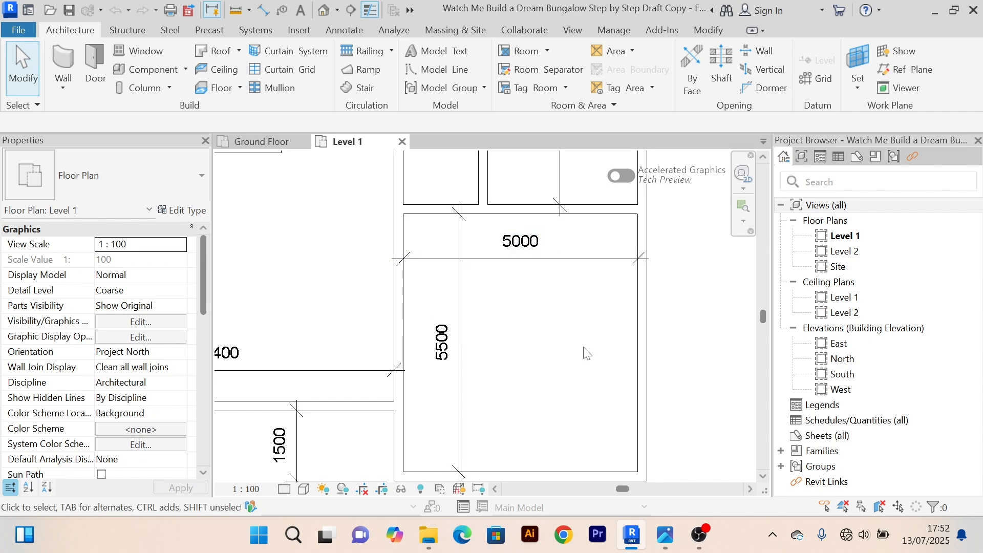
middle_drag(584, 352, 545, 336)
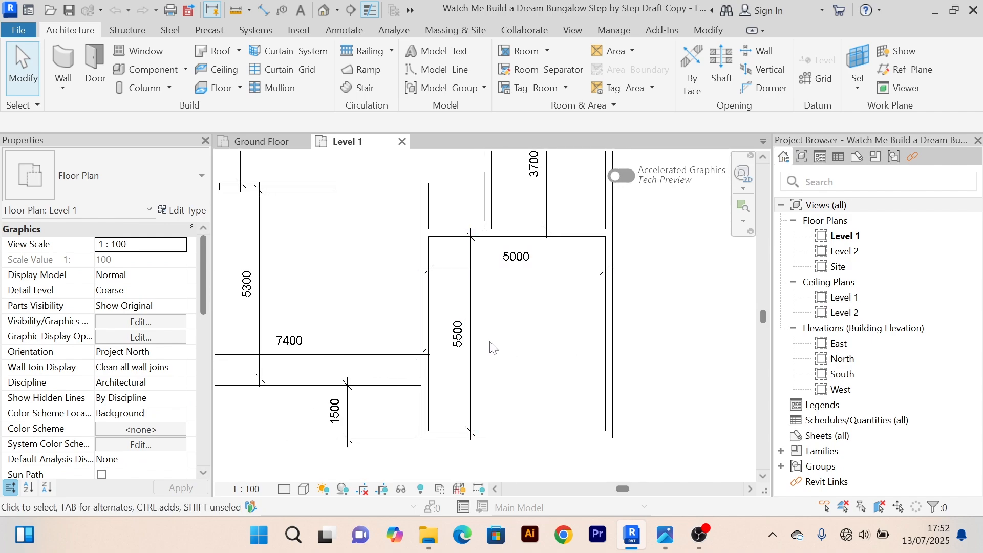
click(261, 142)
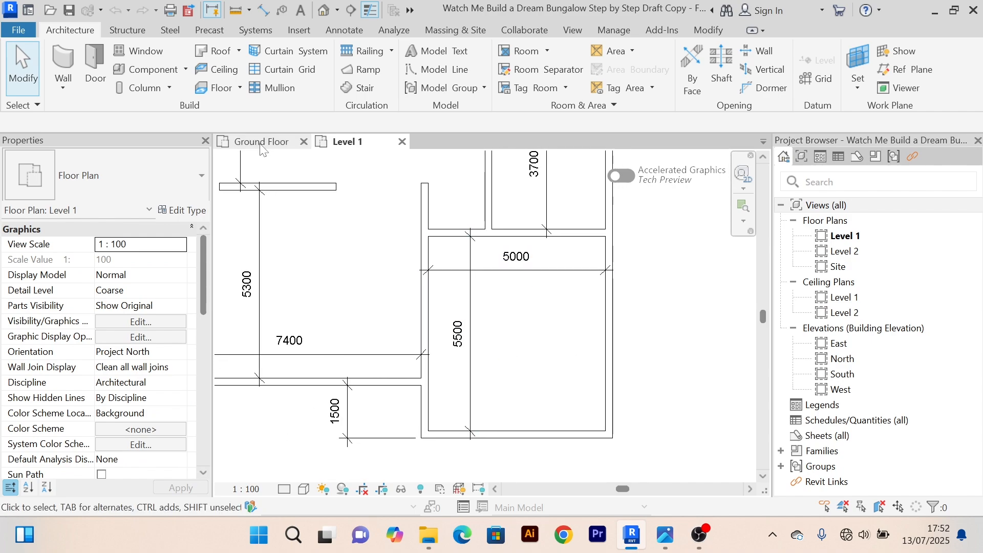
scroll(506, 310, down, 2)
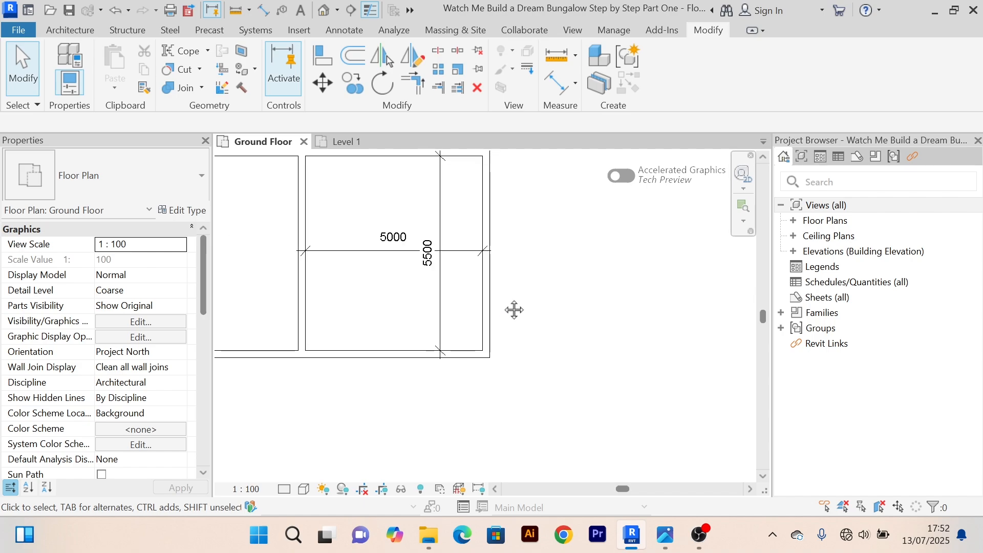
mouse_move(514, 307)
middle_down()
mouse_move(509, 287)
mouse_move(532, 310)
middle_up()
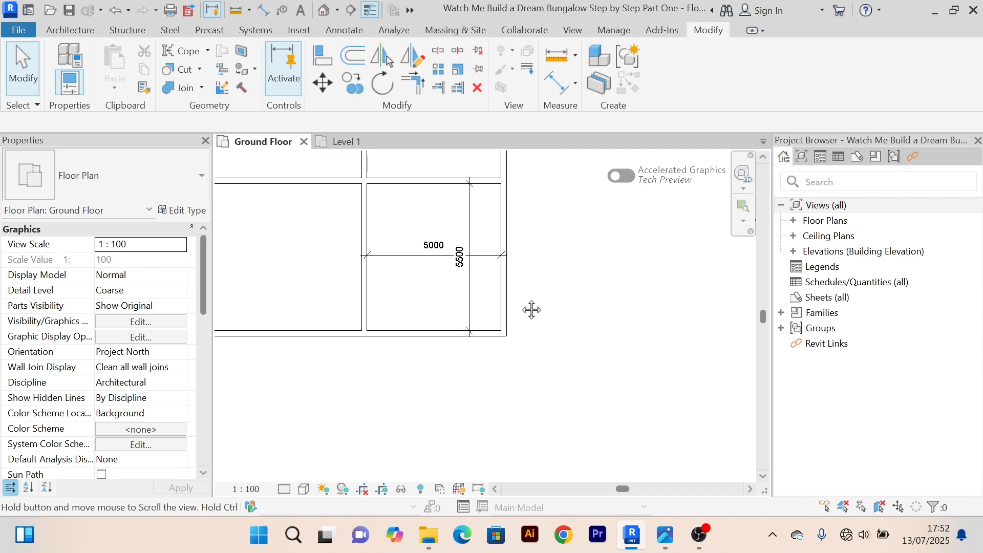
Step: Examine the dimensions of the room directly above the corner room in the draft Level 1 plan, and return to the Ground Floor plan
click(342, 142)
middle_drag(357, 293, 364, 381)
scroll(561, 260, up, 2)
scroll(550, 261, down, 2)
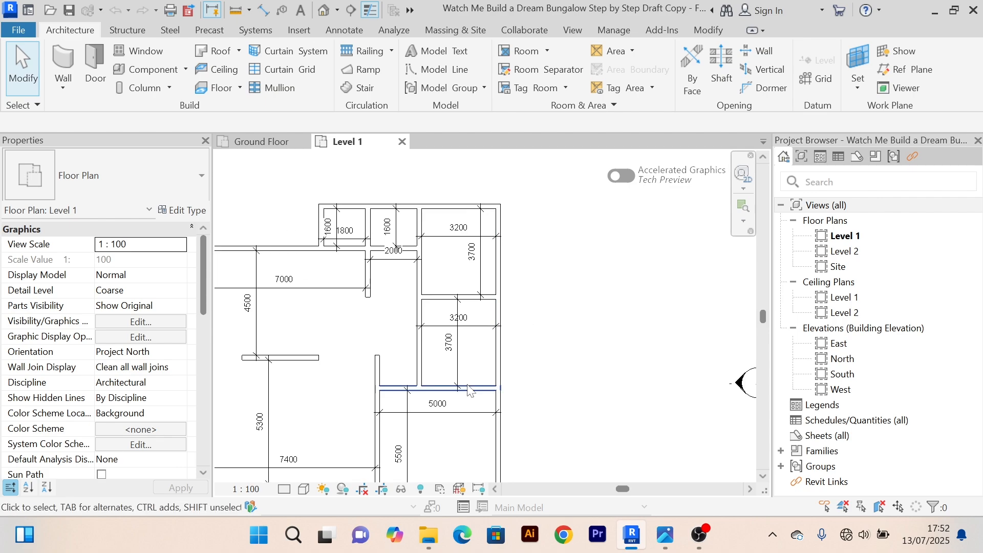
scroll(551, 277, up, 2)
scroll(542, 351, down, 2)
middle_drag(542, 351, 584, 333)
scroll(517, 302, up, 2)
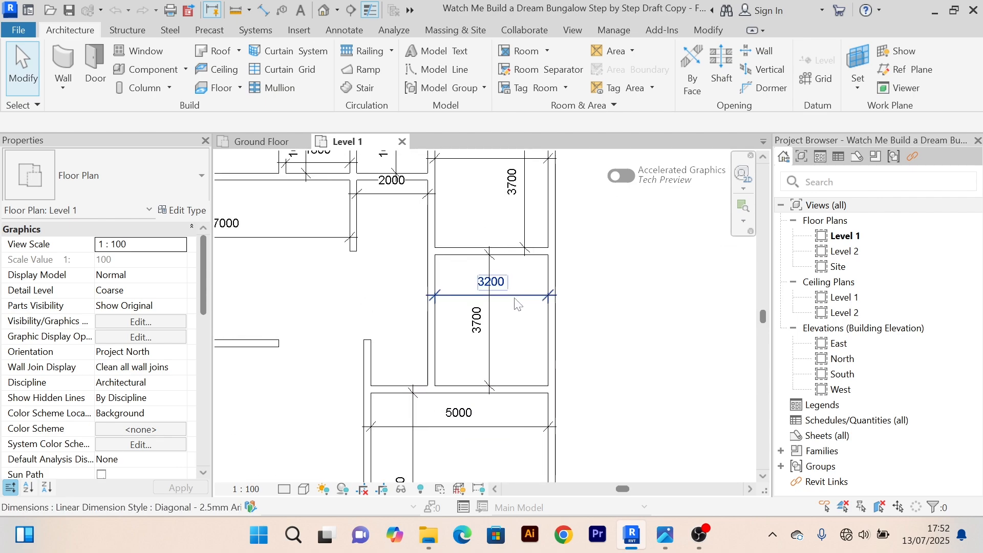
scroll(499, 279, down, 2)
middle_drag(588, 291, 555, 313)
scroll(485, 321, up, 2)
scroll(484, 324, up, 1)
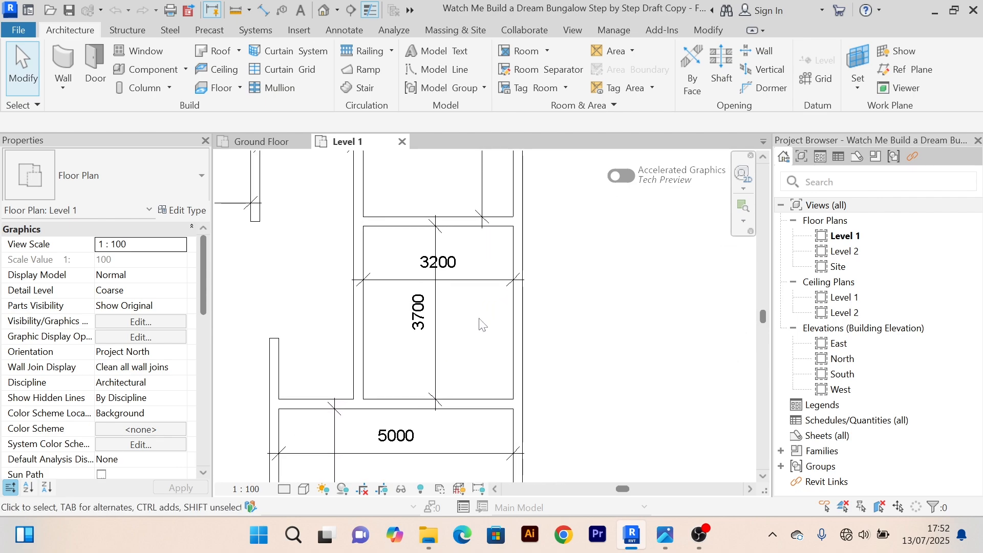
scroll(467, 332, down, 2)
mouse_move(467, 332)
middle_down()
mouse_move(474, 371)
mouse_move(457, 345)
mouse_move(454, 357)
mouse_move(456, 331)
middle_up()
scroll(450, 348, up, 2)
scroll(445, 340, down, 2)
scroll(435, 336, up, 2)
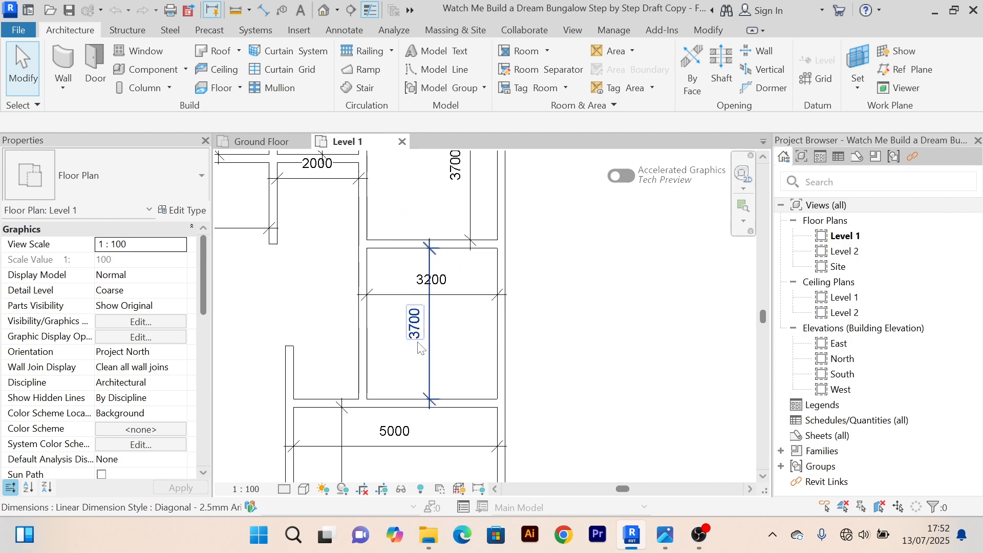
scroll(429, 340, down, 2)
scroll(433, 330, up, 3)
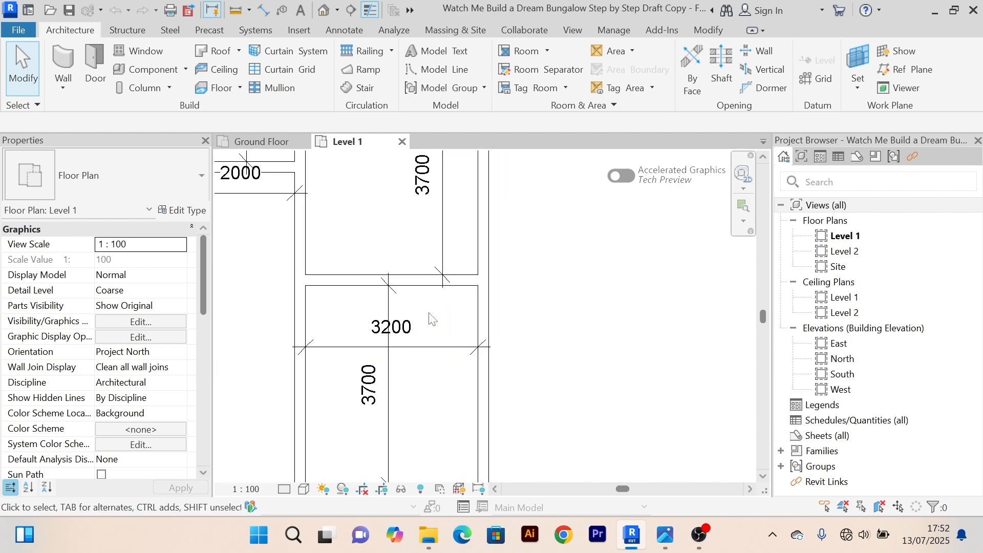
scroll(442, 323, down, 2)
middle_drag(443, 323, 463, 282)
click(265, 142)
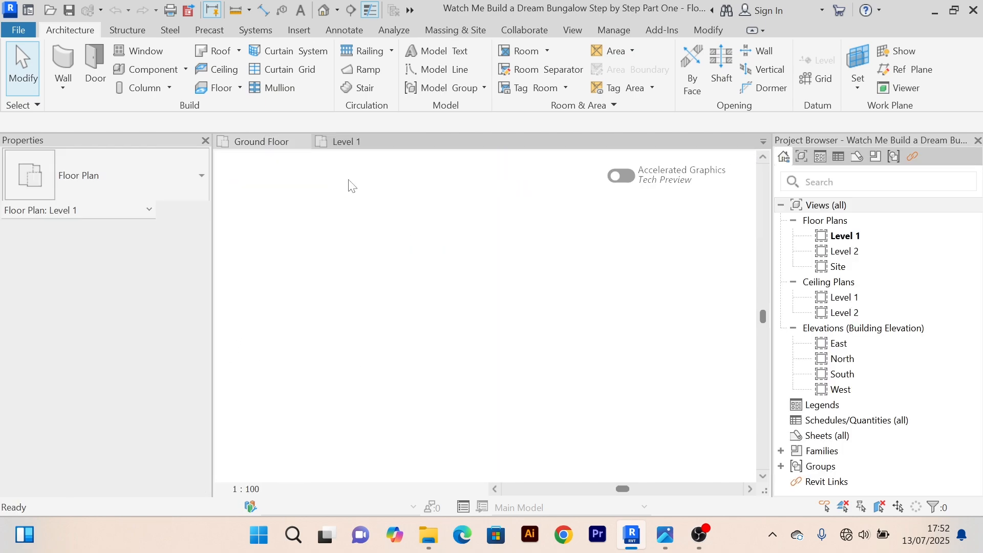
Step: Offset a copy of the corner room's upper horizontal wall 3700 mm upward, and end the offset command
scroll(550, 318, down, 1)
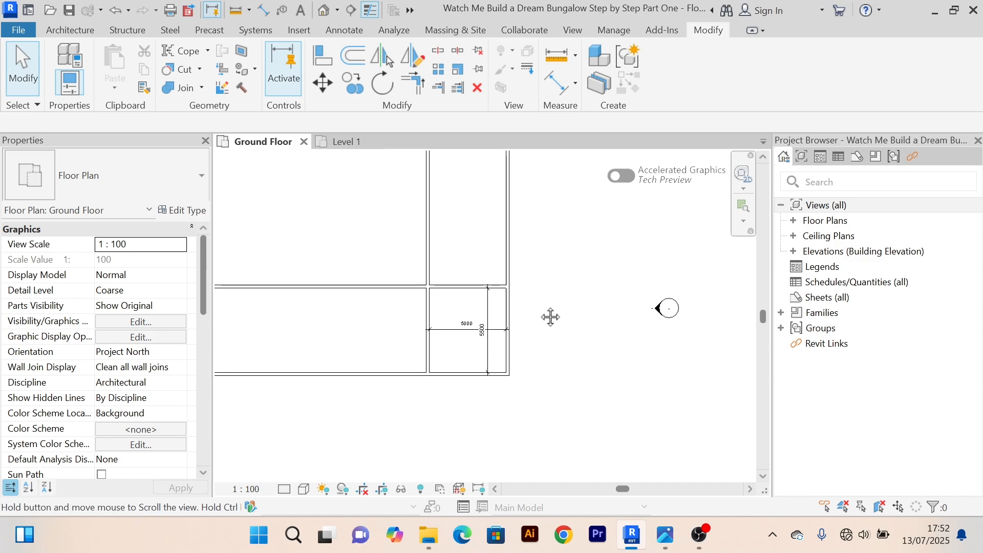
click(359, 53)
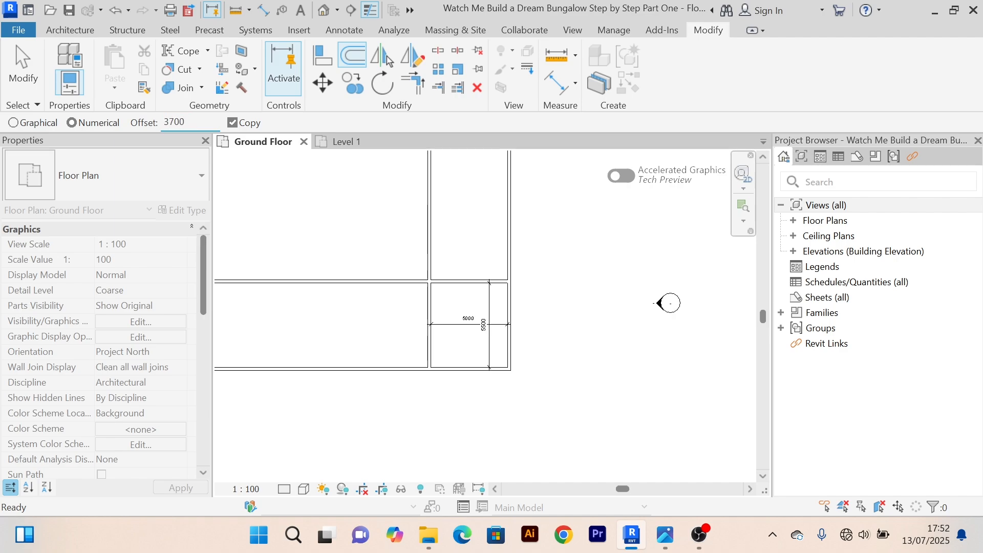
middle_drag(468, 234, 454, 314)
scroll(456, 358, up, 1)
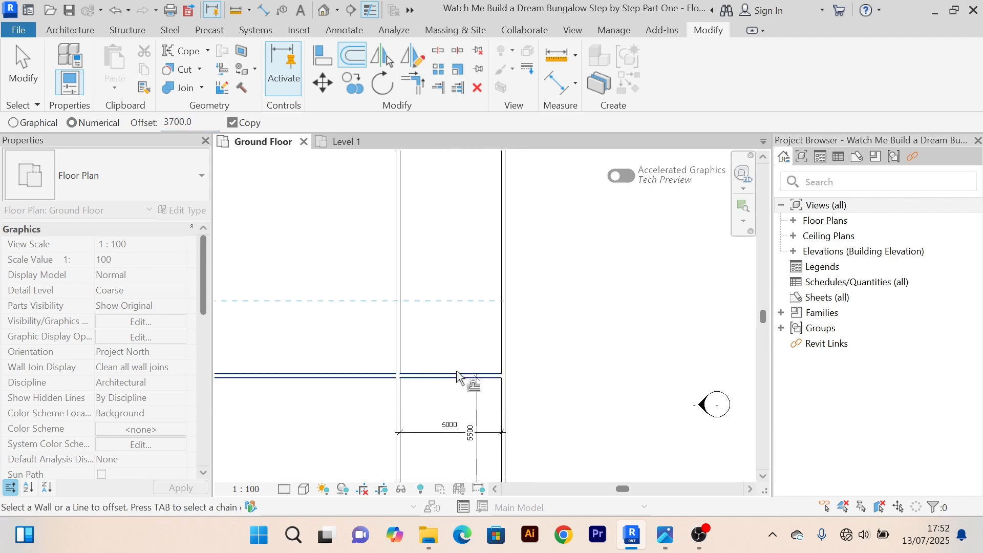
click(457, 377)
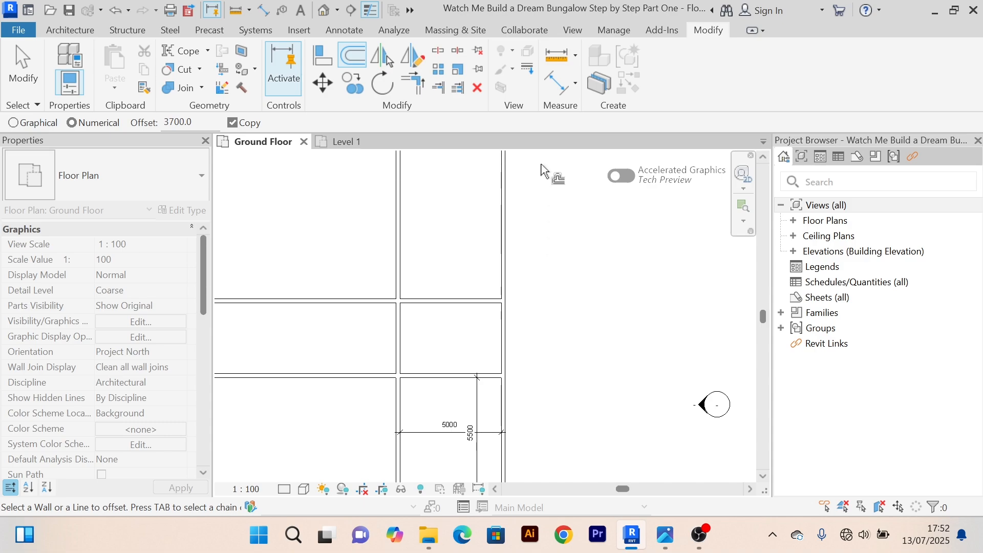
right_click(559, 225)
click(566, 229)
right_click(570, 225)
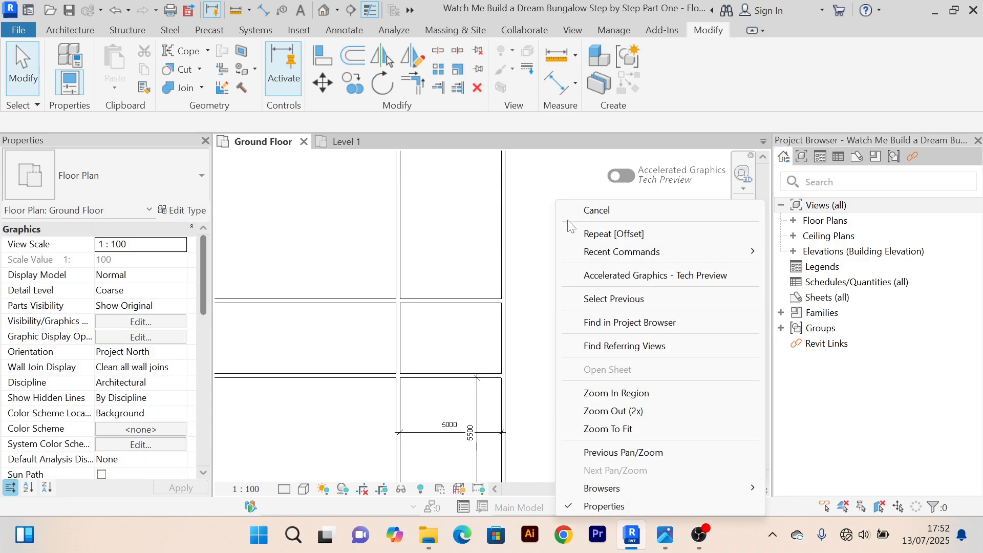
click(594, 211)
Step: Dimension the clear depth of the room directly above the corner room between its horizontal wall faces, and end the dimension command
scroll(643, 327, down, 3)
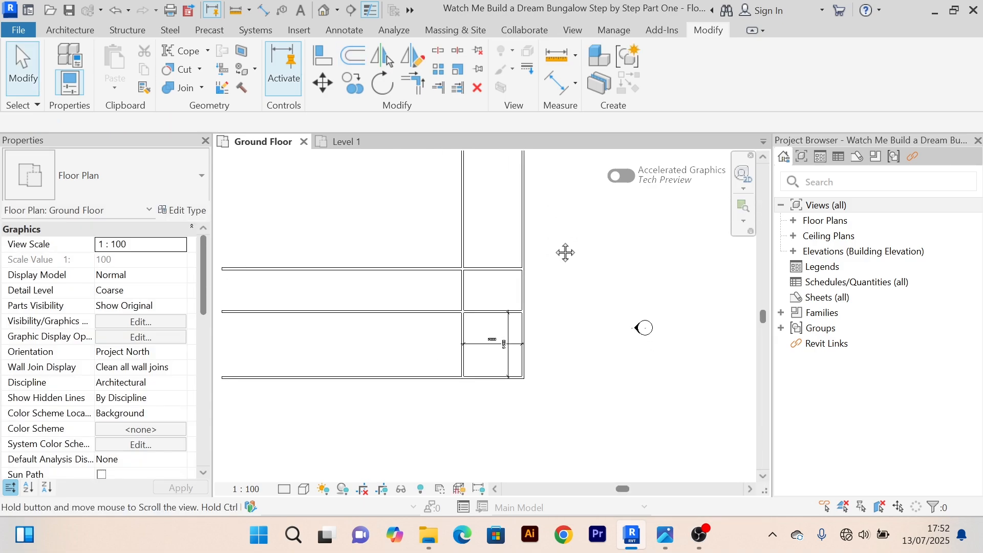
click(561, 89)
scroll(491, 256, up, 3)
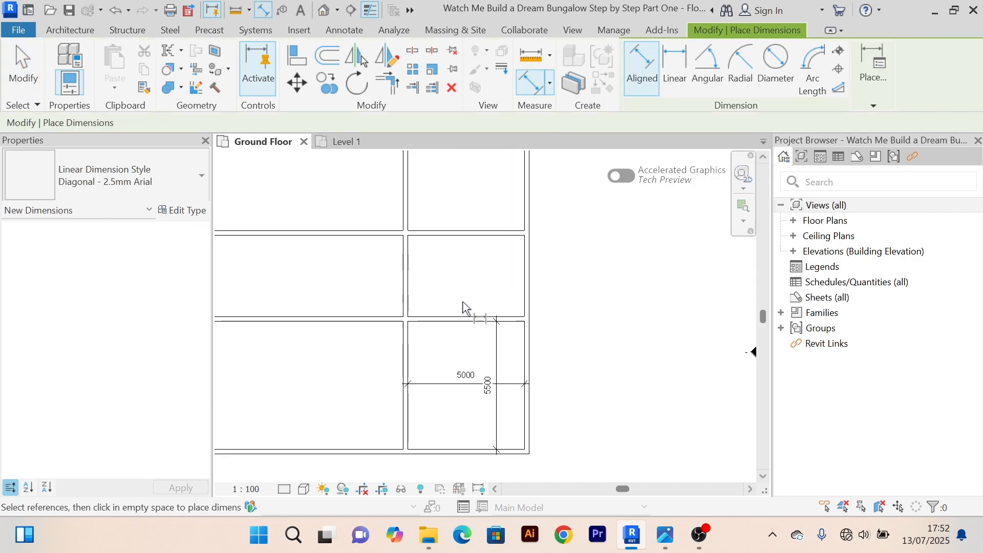
click(463, 239)
click(466, 260)
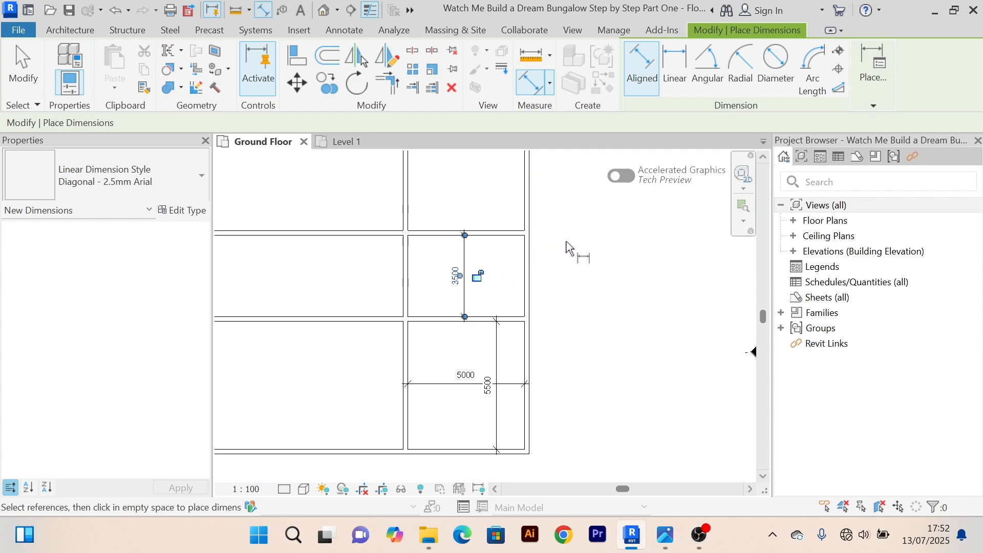
scroll(504, 256, up, 5)
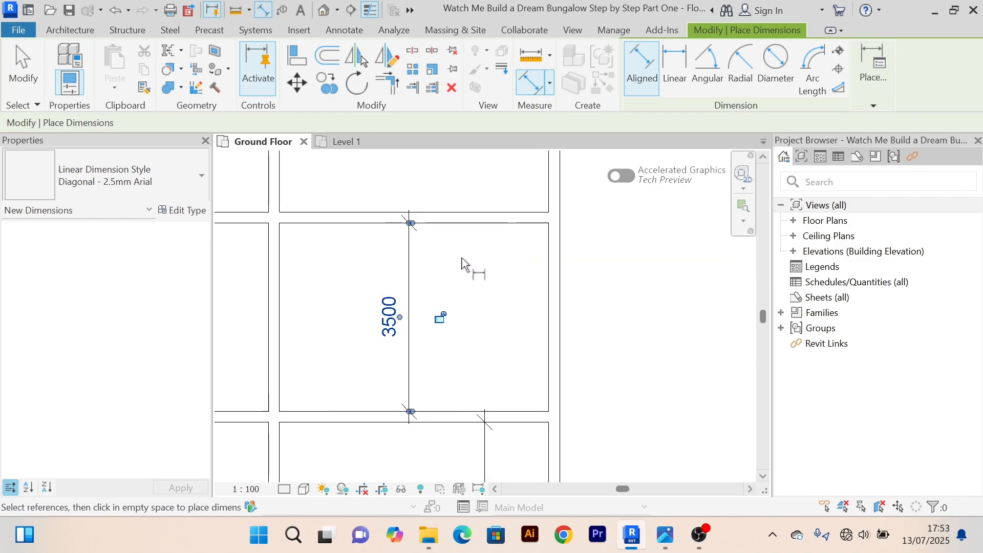
scroll(462, 264, down, 2)
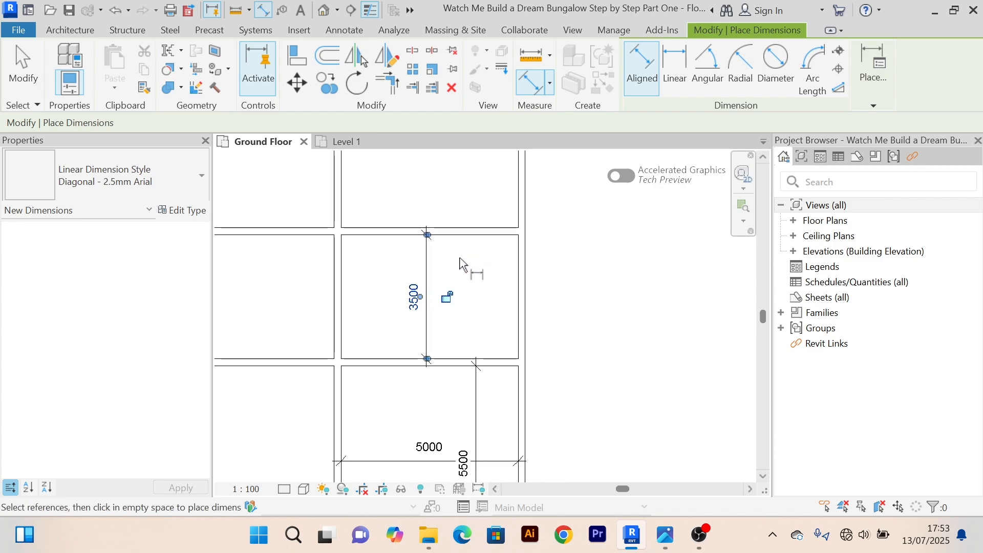
right_click(587, 260)
click(599, 233)
right_click(597, 238)
click(606, 232)
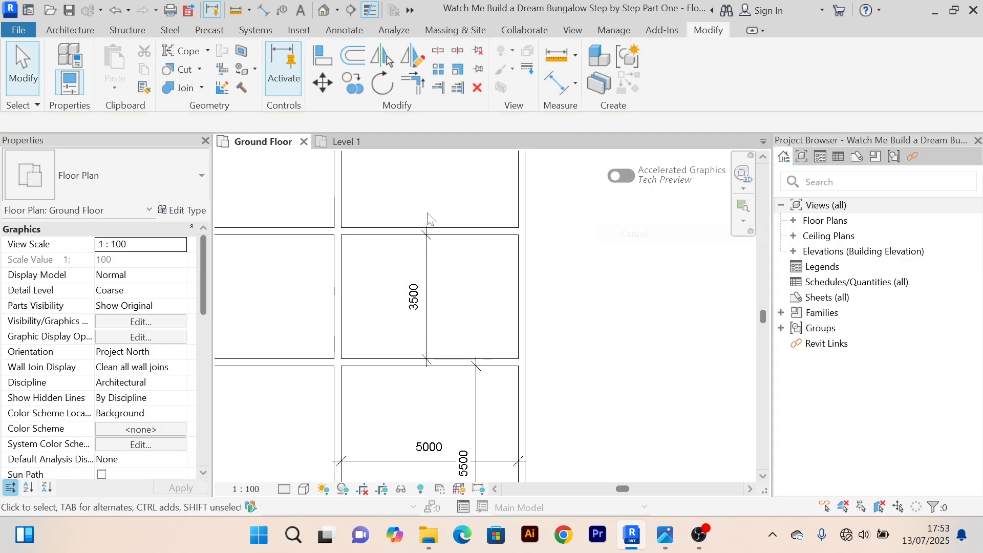
click(398, 230)
scroll(453, 320, up, 3)
key(Escape)
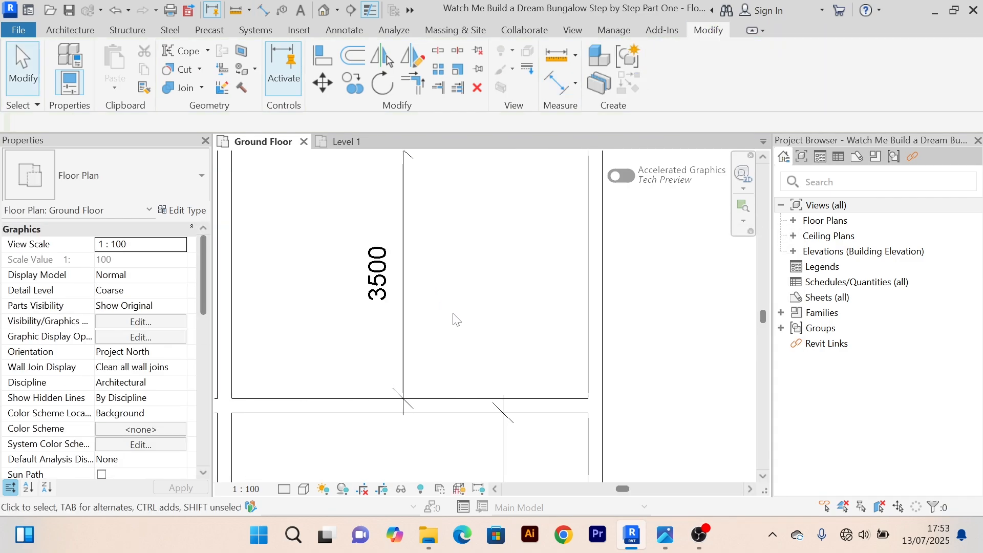
scroll(453, 319, down, 3)
click(399, 230)
scroll(404, 266, up, 3)
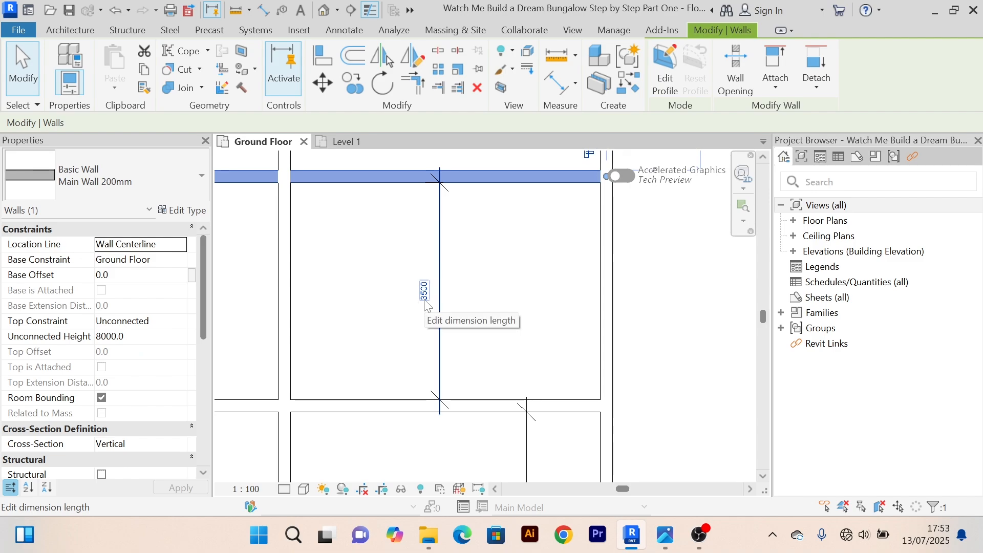
click(425, 299)
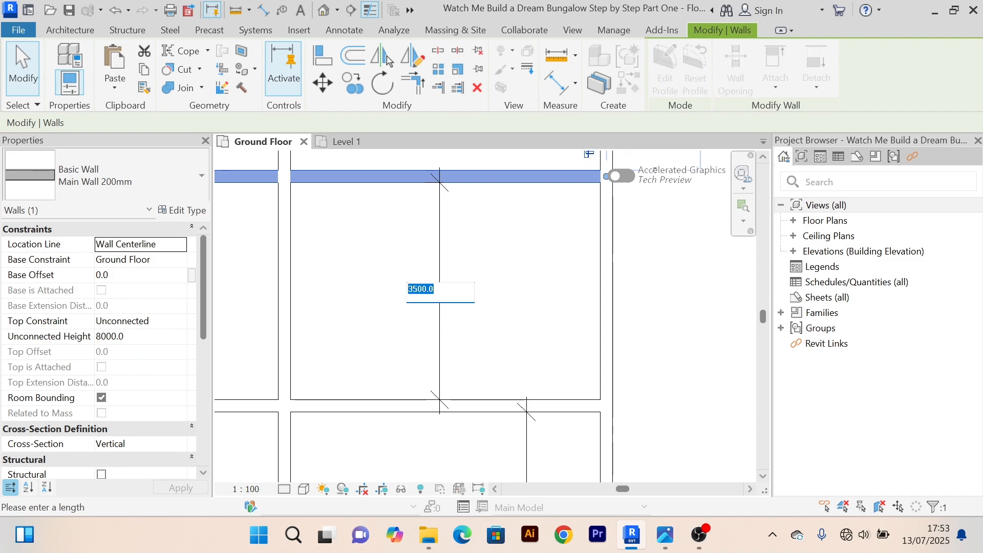
click(677, 298)
scroll(676, 298, down, 2)
middle_drag(676, 298, 556, 321)
click(555, 322)
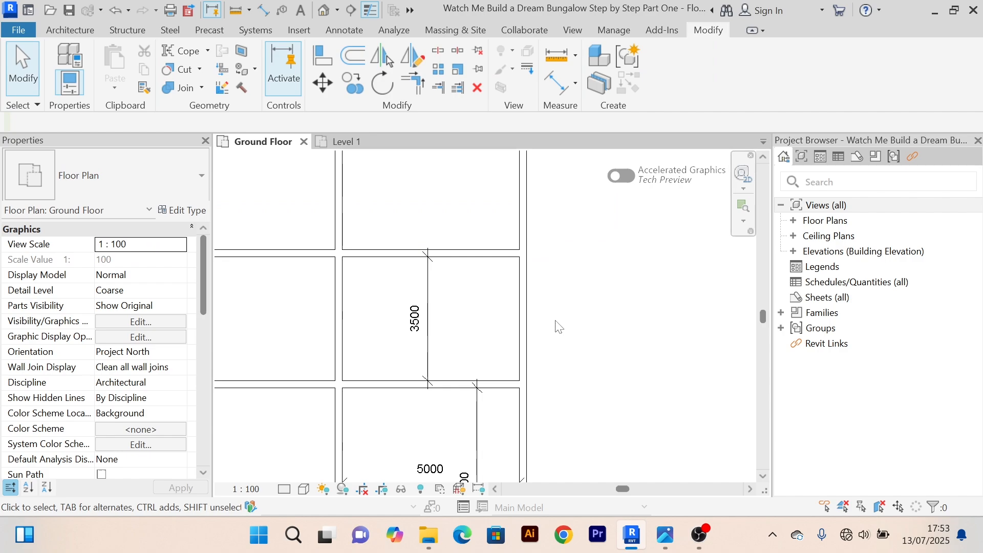
click(478, 255)
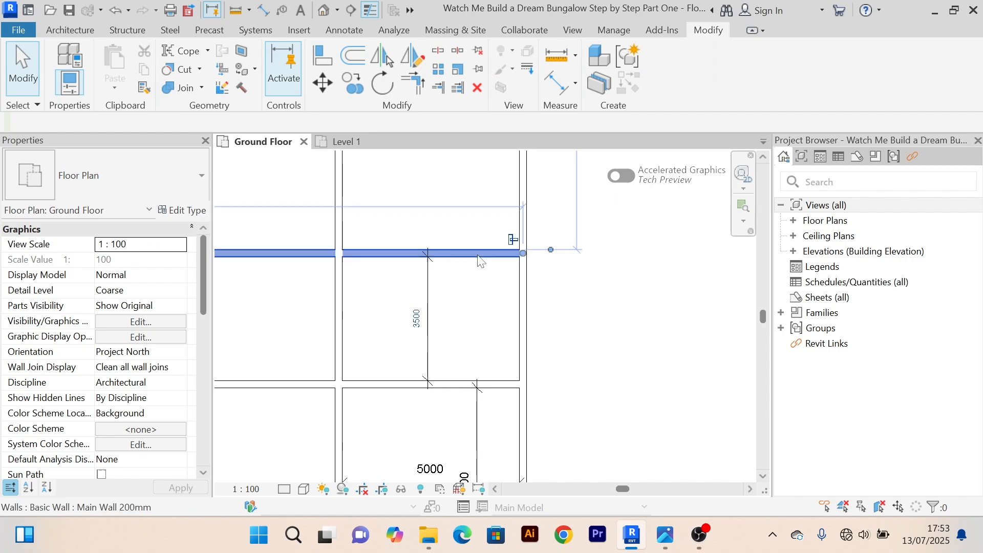
click(620, 339)
Step: Offset a copy of the uppermost dimensioned room's upper horizontal wall 3700 mm upward, and end the offset command
click(353, 54)
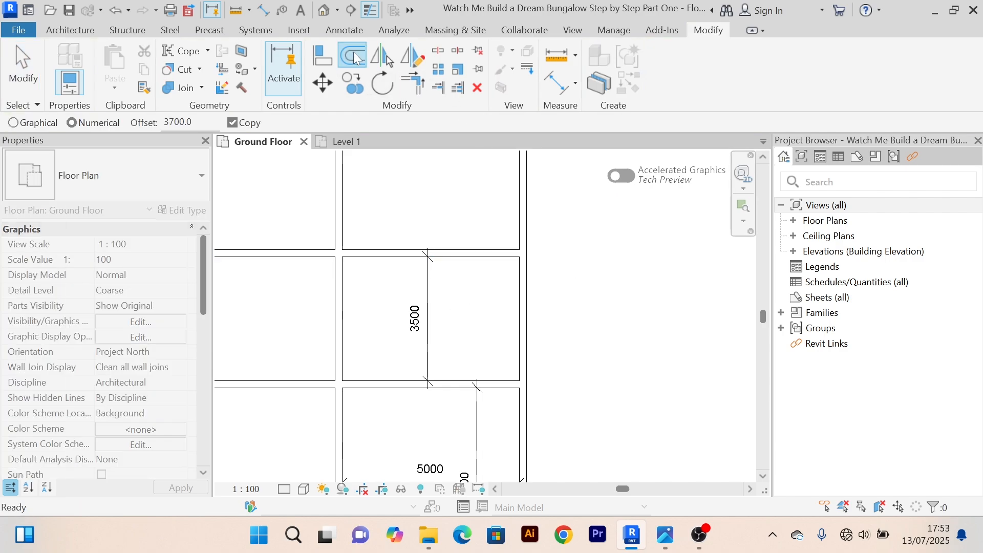
middle_drag(456, 220, 395, 358)
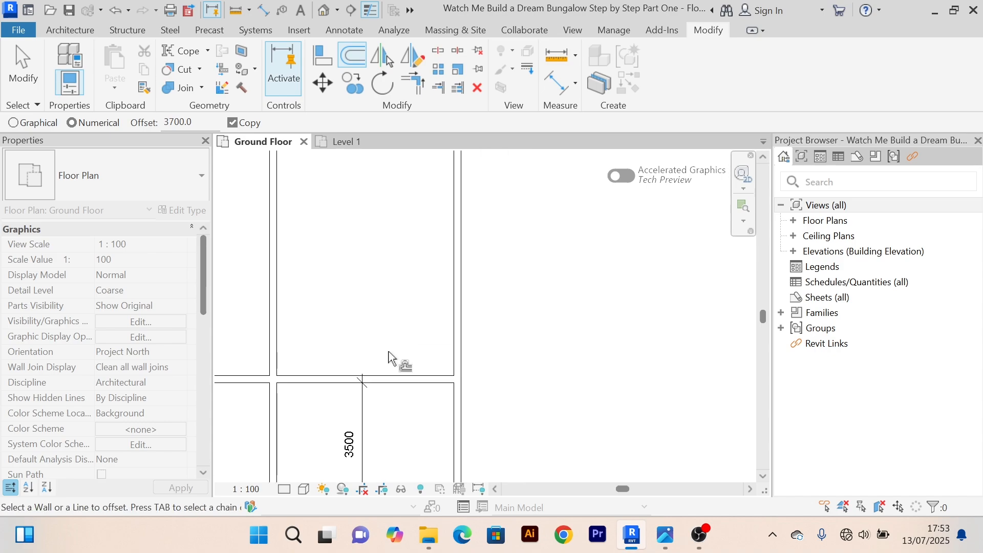
right_click(542, 205)
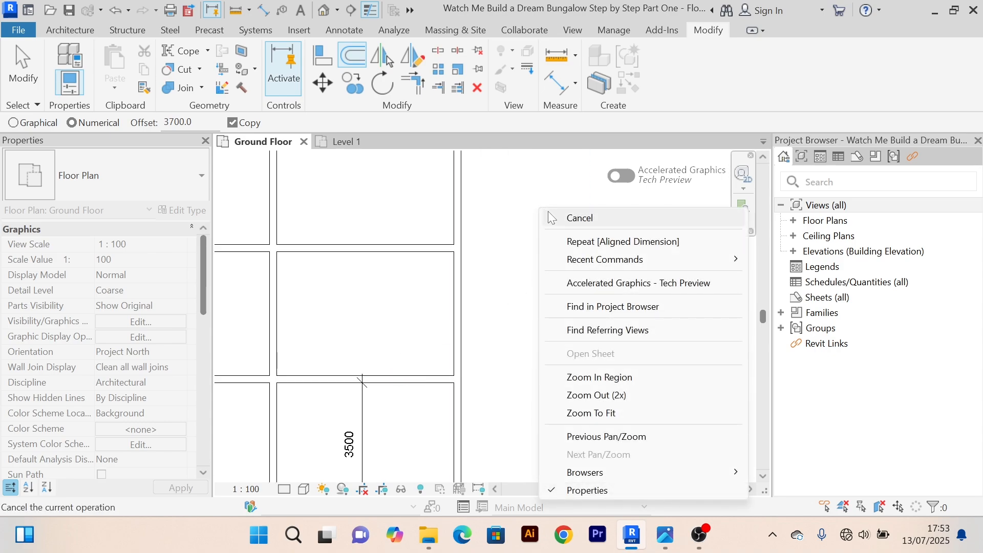
click(548, 211)
right_click(539, 198)
click(553, 210)
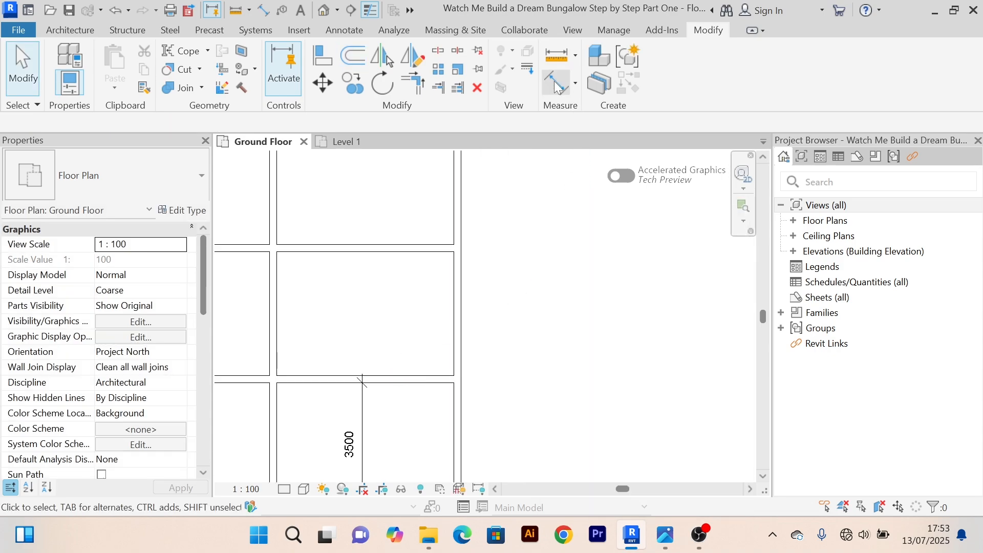
Step: Dimension the clear depth of the new second room above the corner room, and end the dimension command
click(558, 84)
scroll(420, 310, up, 2)
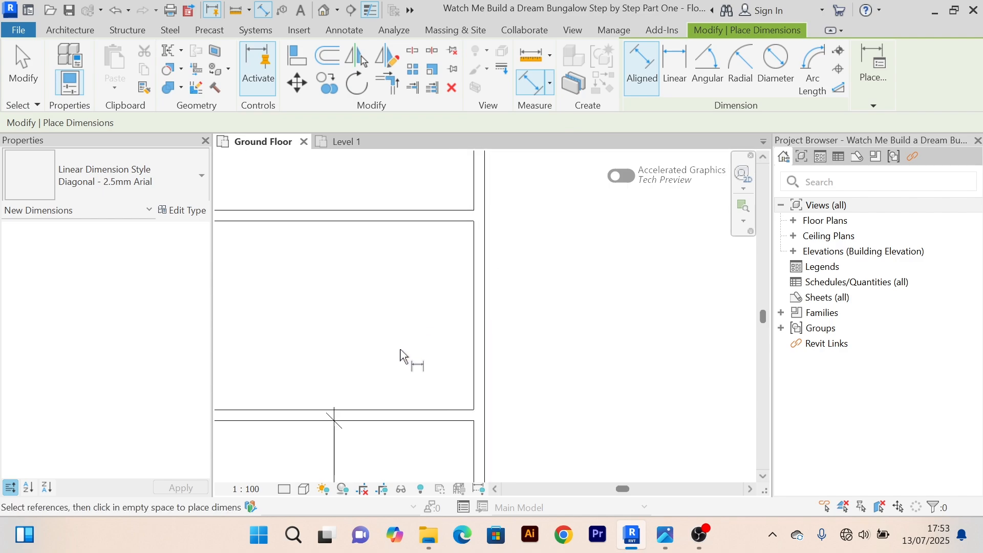
click(390, 410)
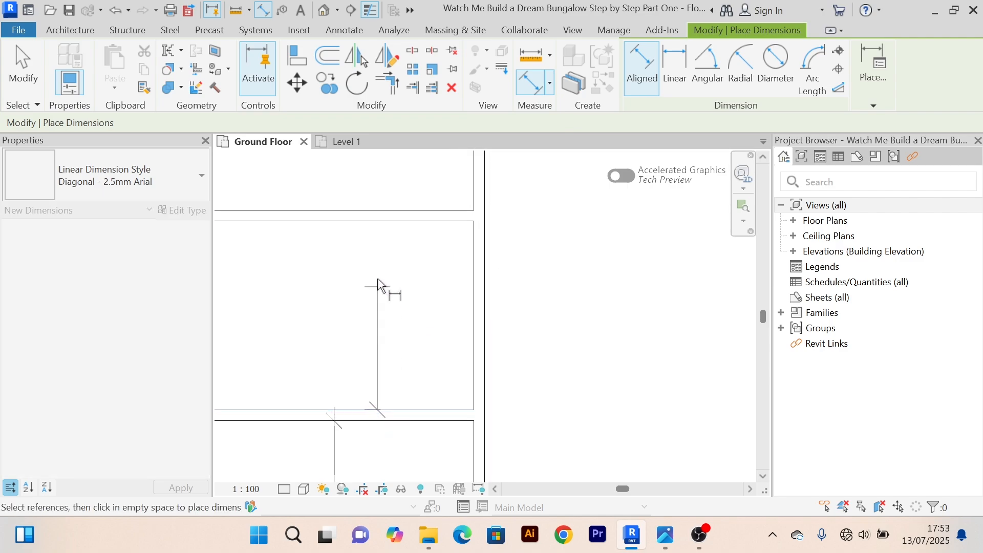
click(375, 229)
click(377, 267)
scroll(379, 286, down, 3)
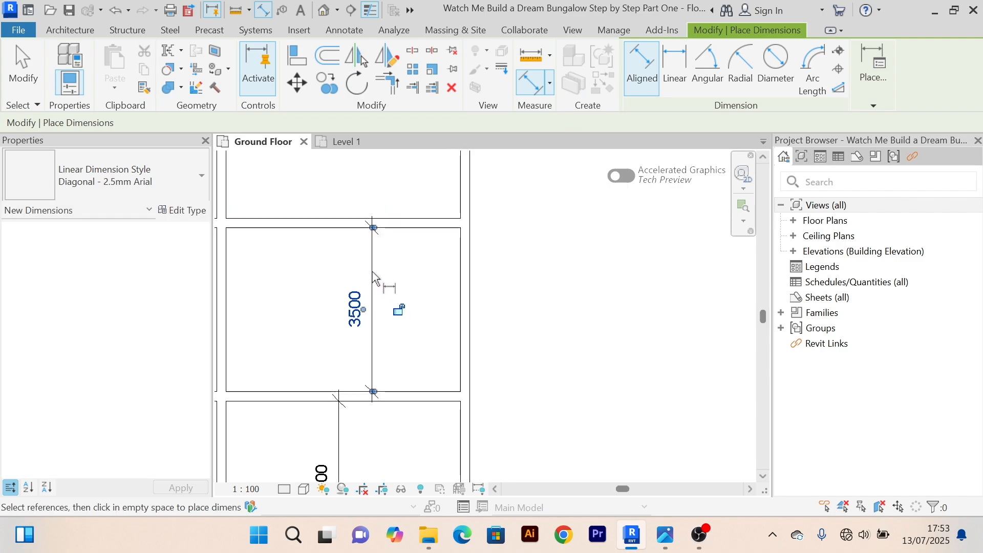
scroll(338, 332, up, 5)
scroll(335, 311, down, 4)
scroll(409, 256, up, 5)
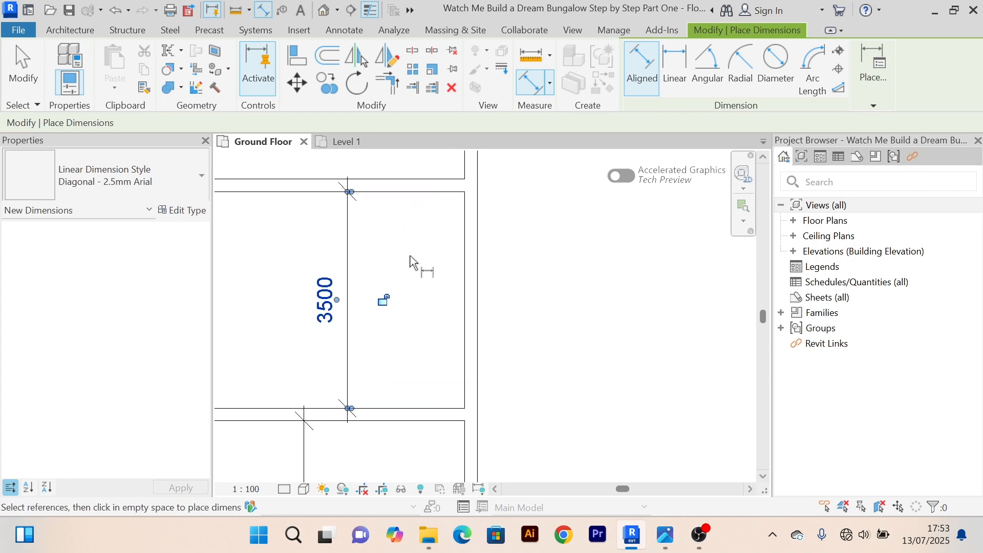
scroll(410, 256, down, 6)
right_click(491, 225)
click(512, 230)
right_click(507, 204)
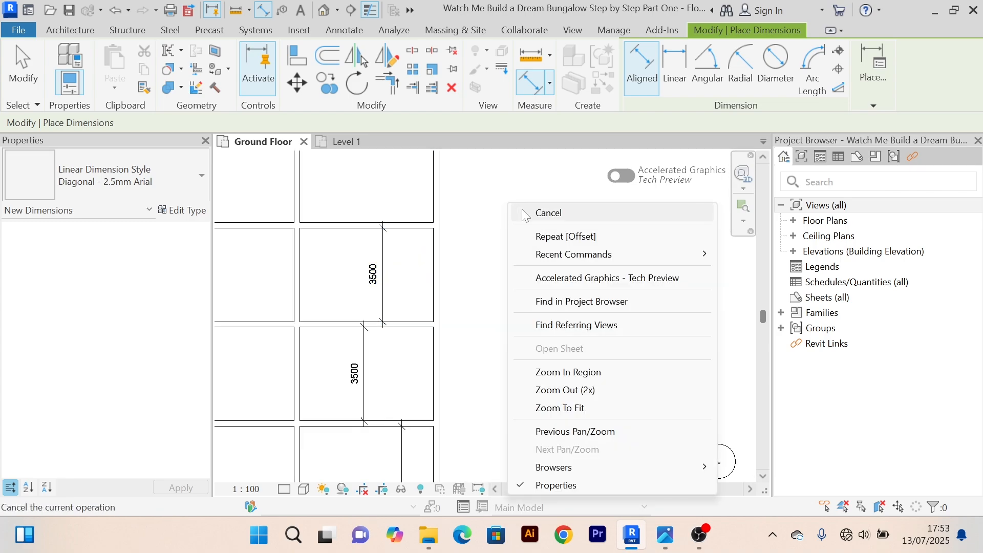
click(521, 209)
Step: Compare the column of rooms above the corner room with the draft Level 1 plan, and return to the Ground Floor plan
scroll(522, 209, down, 3)
scroll(525, 230, down, 2)
scroll(518, 248, up, 5)
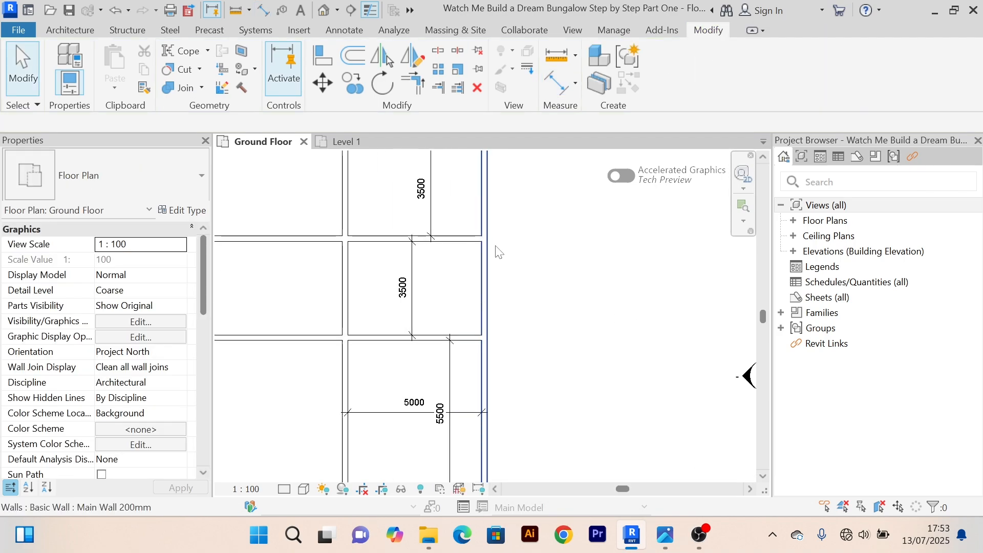
scroll(496, 252, down, 1)
scroll(499, 251, down, 2)
scroll(522, 314, up, 3)
scroll(515, 263, down, 2)
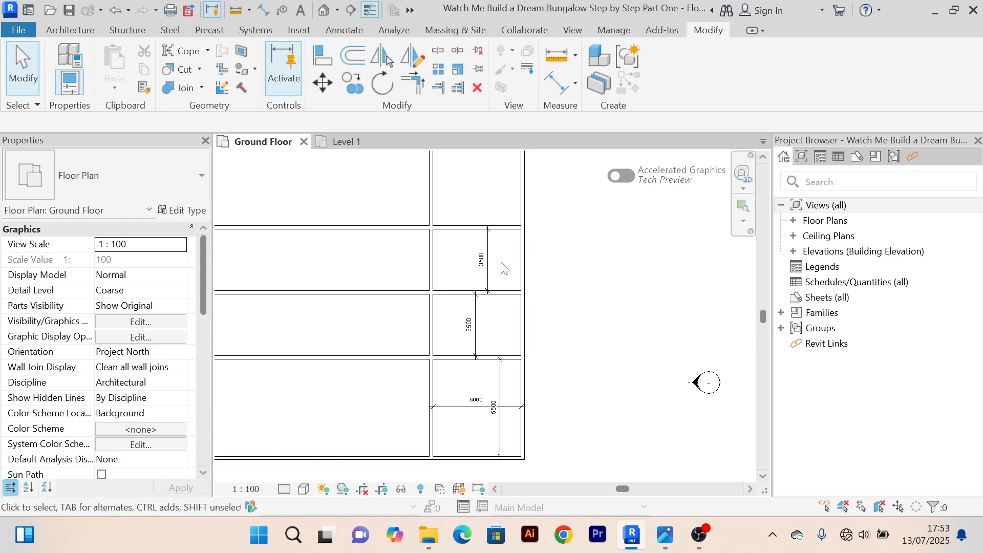
click(353, 142)
scroll(540, 259, down, 2)
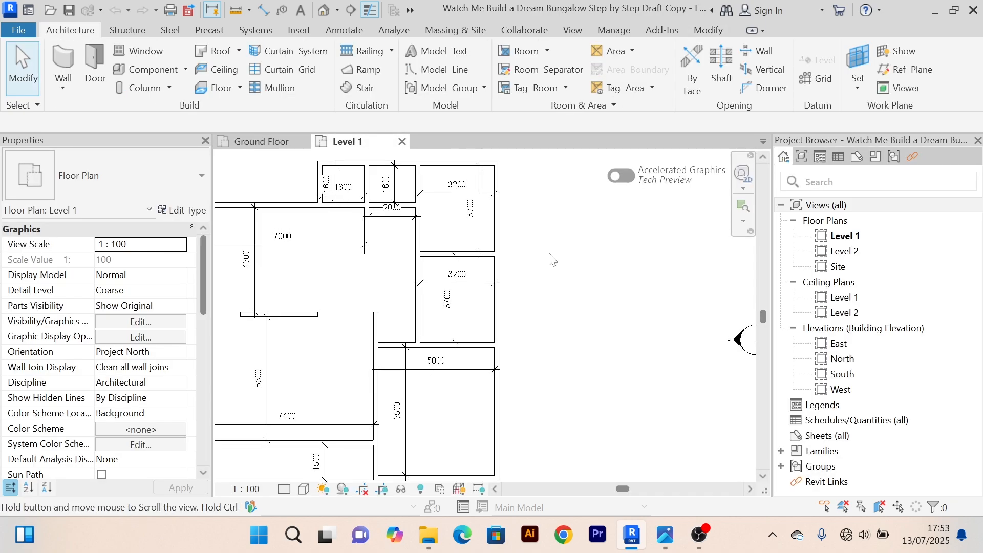
middle_drag(596, 233, 562, 264)
scroll(558, 264, up, 3)
scroll(548, 263, down, 3)
scroll(535, 261, up, 1)
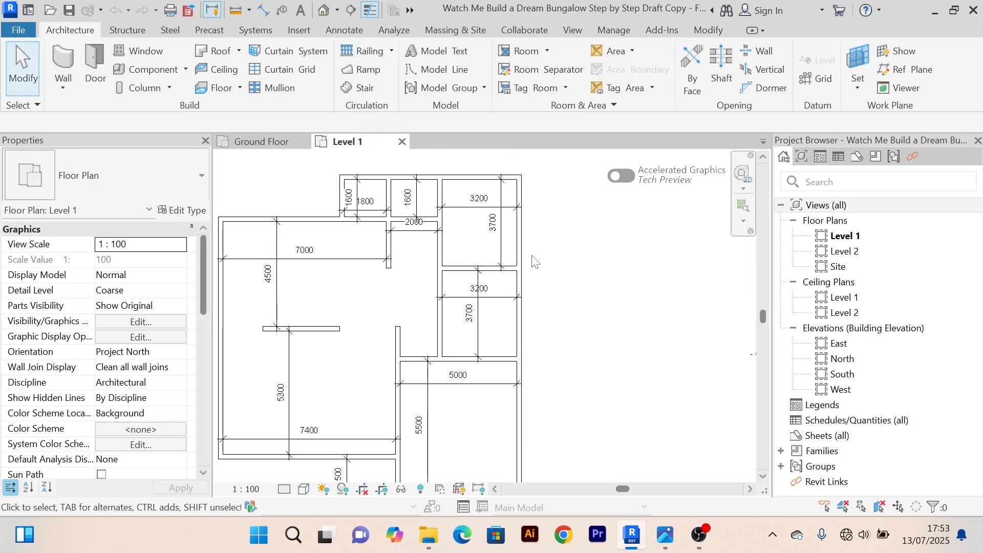
scroll(535, 261, down, 2)
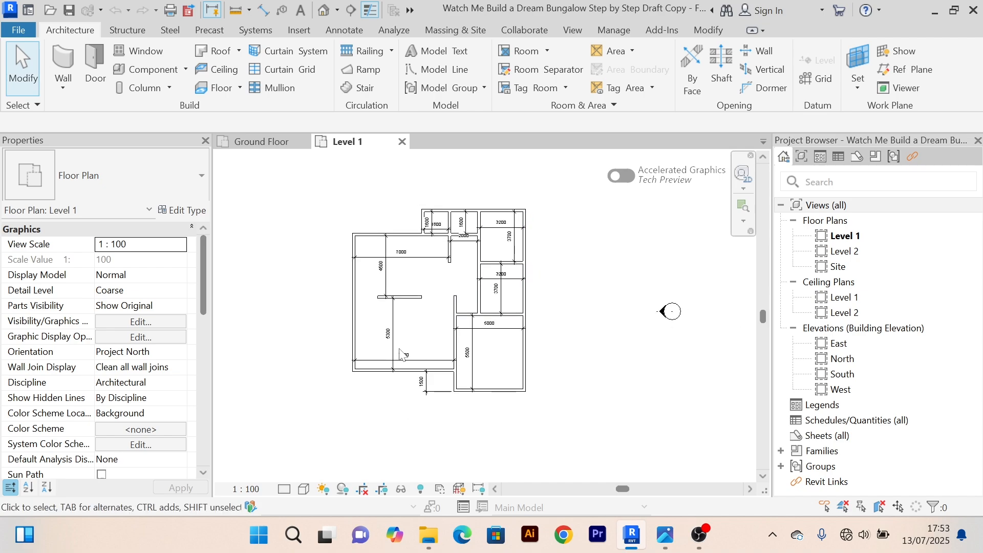
scroll(460, 347, up, 3)
scroll(344, 339, down, 1)
click(253, 142)
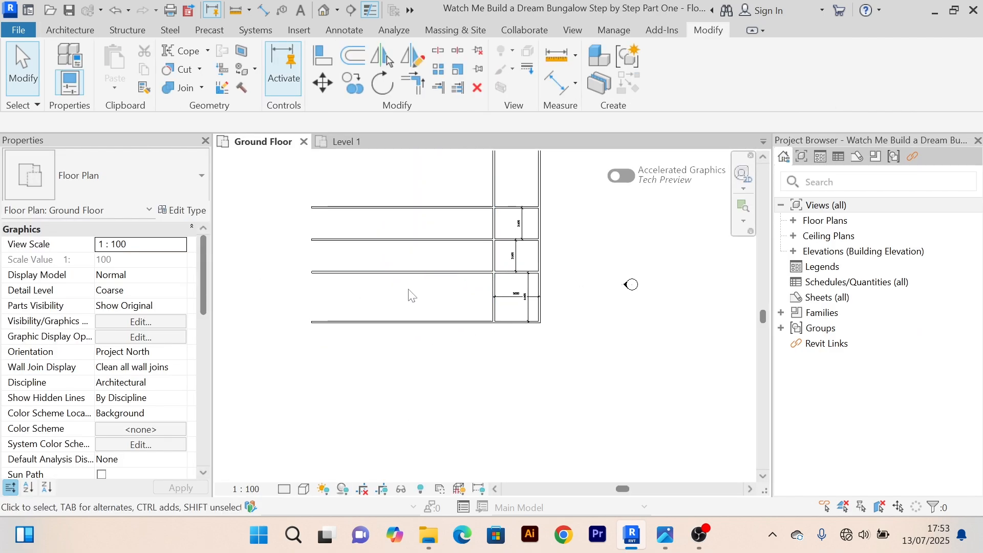
Step: Examine the width of the large room beside the corner room in the draft Level 1 plan, and return to the Ground Floor plan
middle_drag(410, 296, 335, 303)
scroll(348, 303, up, 2)
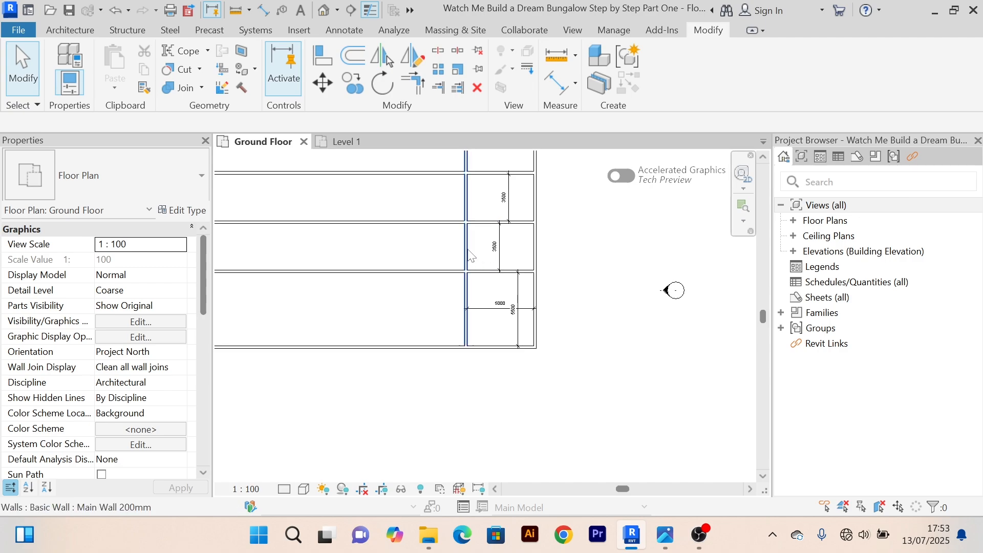
click(350, 146)
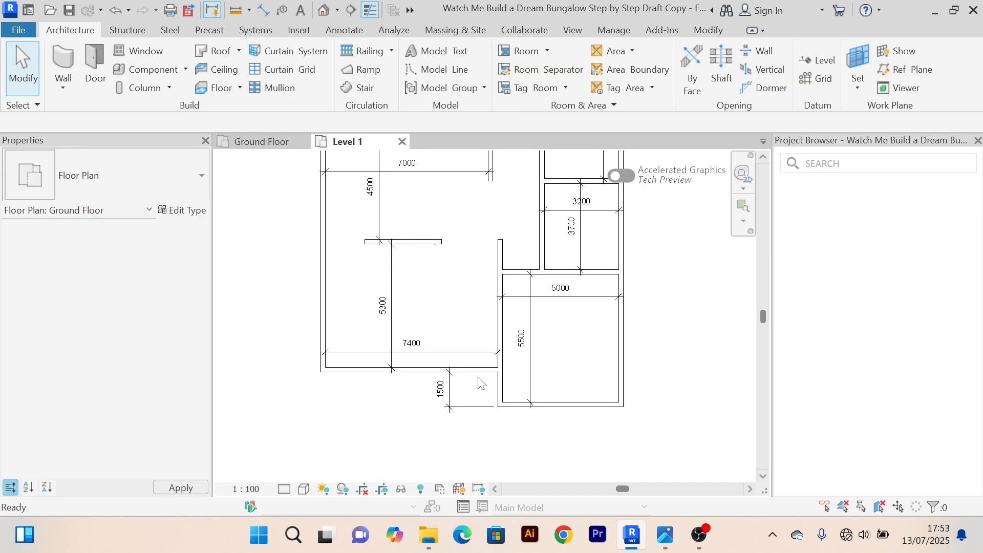
scroll(430, 335, up, 3)
scroll(457, 357, down, 2)
middle_drag(465, 364, 487, 332)
scroll(480, 350, up, 2)
scroll(481, 325, down, 2)
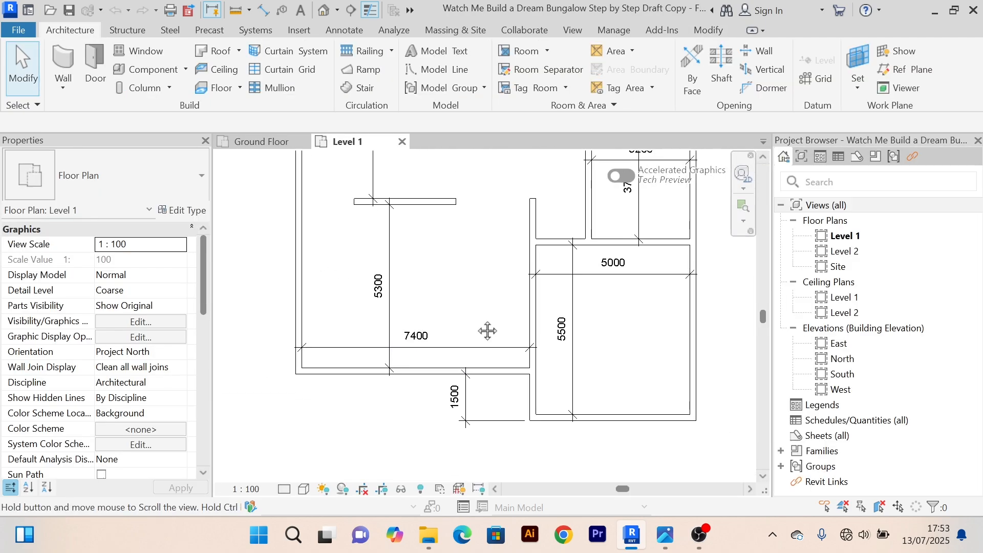
click(284, 144)
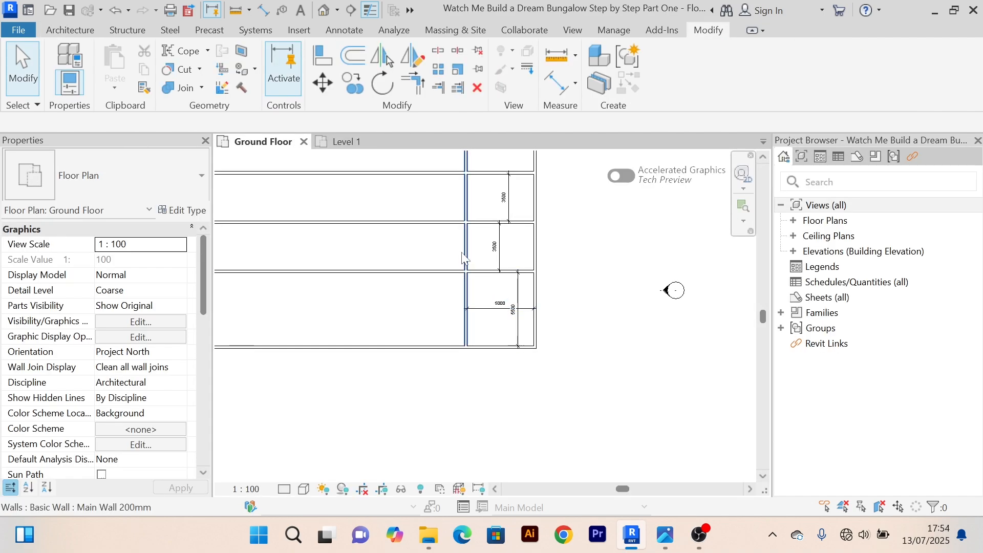
Step: Offset a copy of the corner room's inner vertical wall 7400 mm to the left, and end the offset command
click(348, 57)
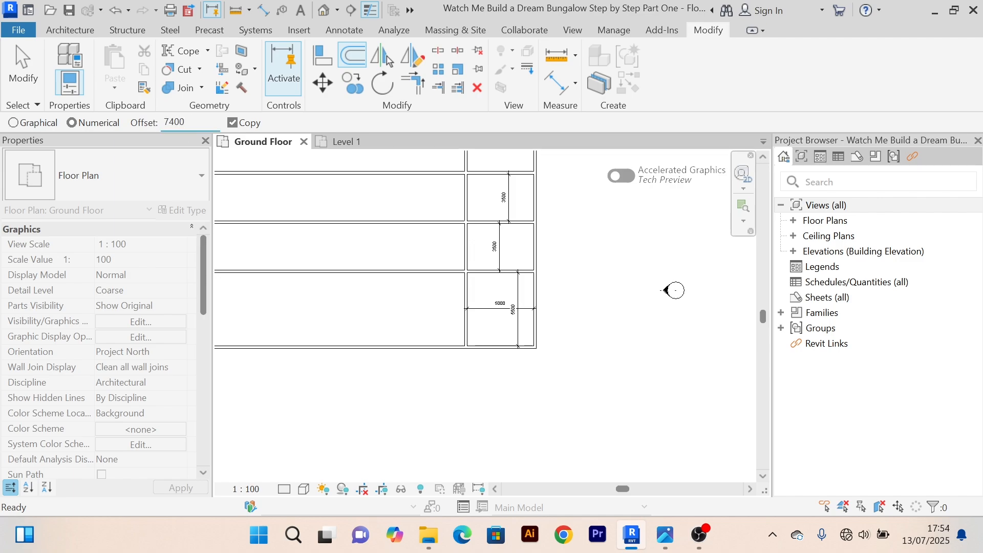
click(462, 248)
right_click(575, 225)
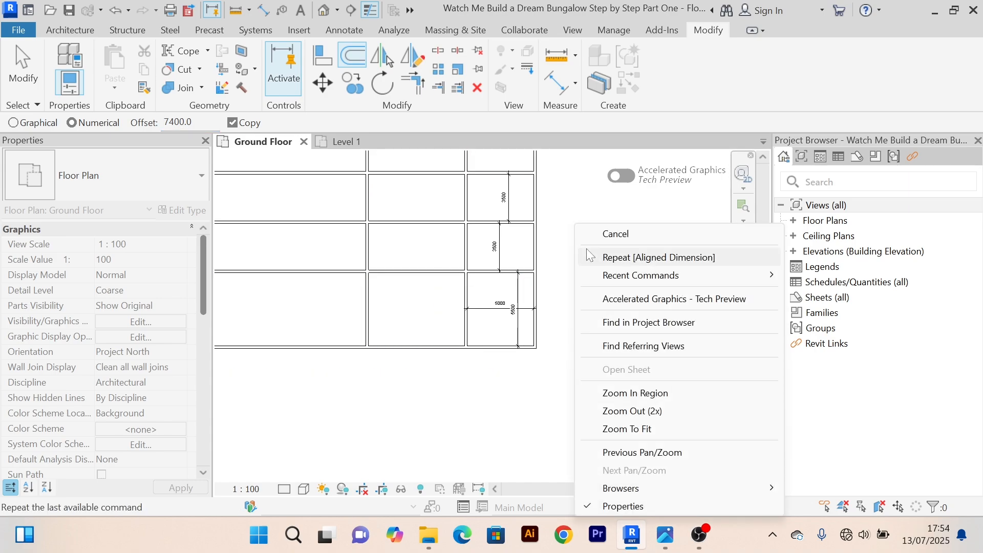
click(584, 231)
right_click(581, 220)
click(600, 213)
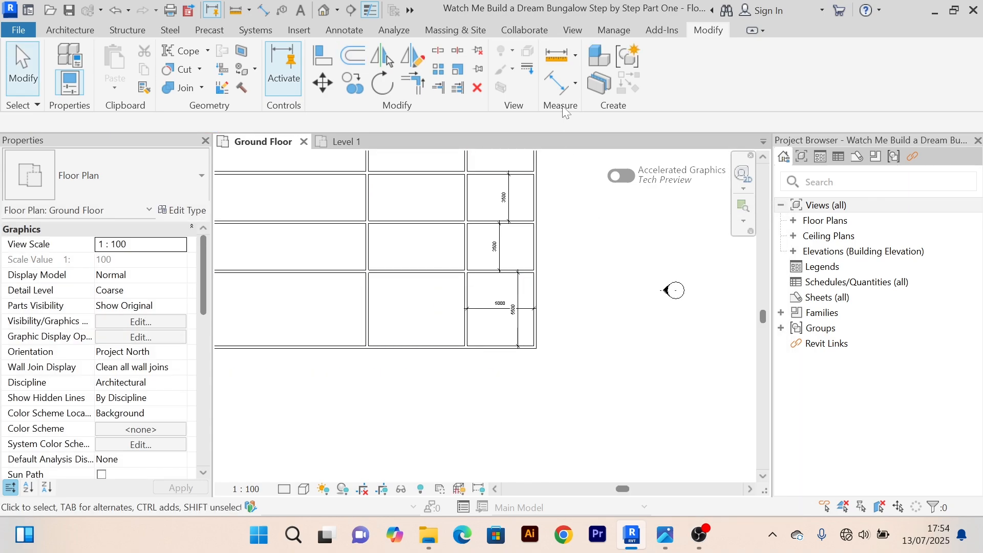
Step: Dimension the clear width of the large room beside the corner room, and end the dimension command
click(561, 88)
scroll(451, 334, up, 2)
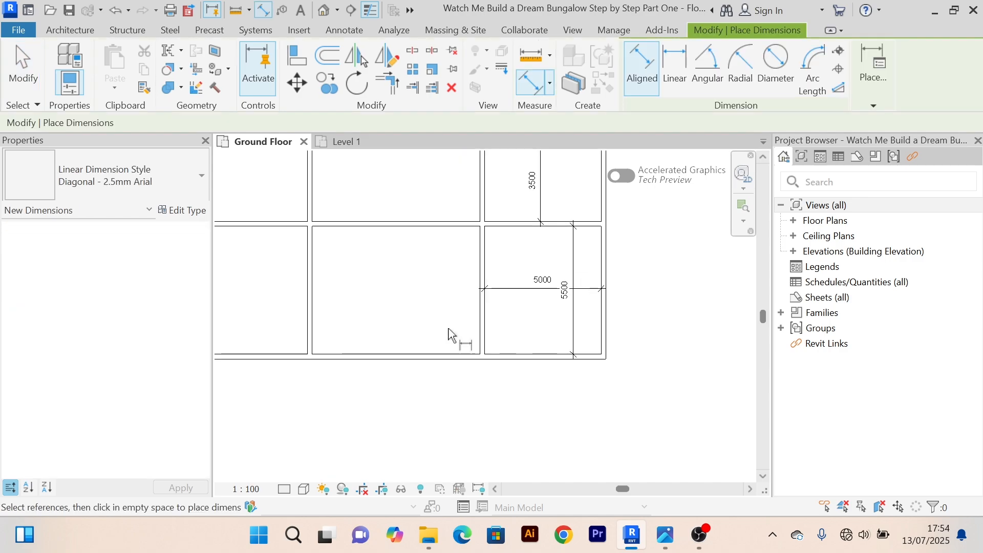
click(481, 336)
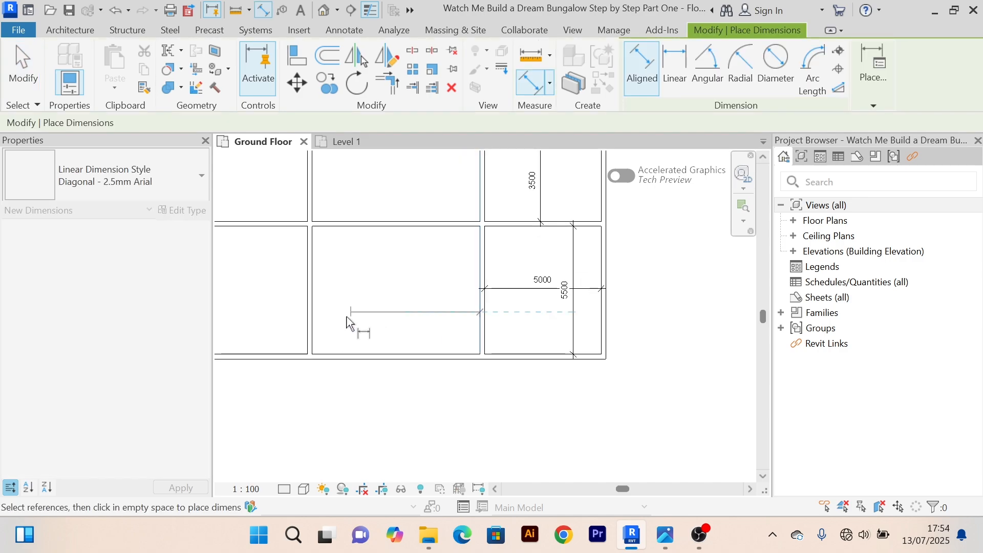
click(315, 330)
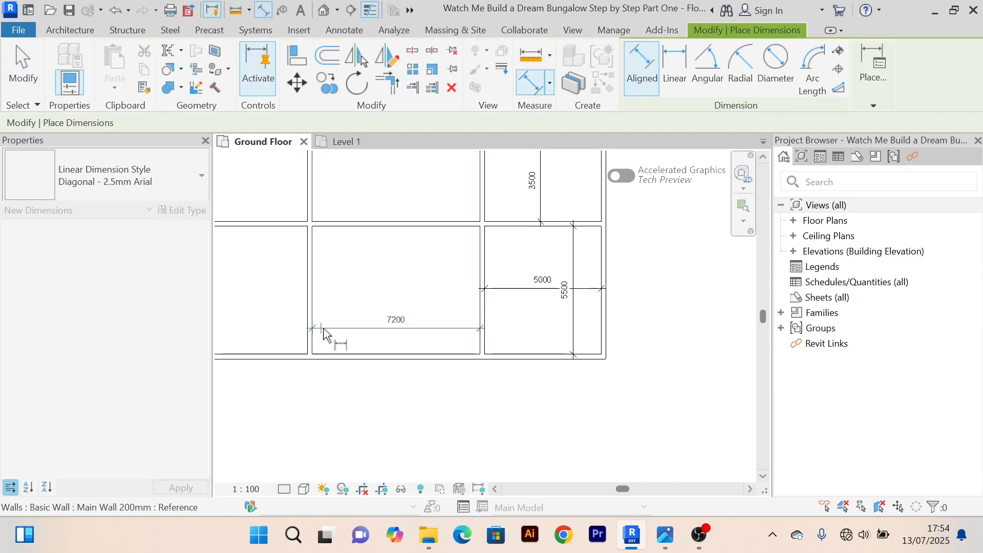
click(352, 328)
right_click(663, 281)
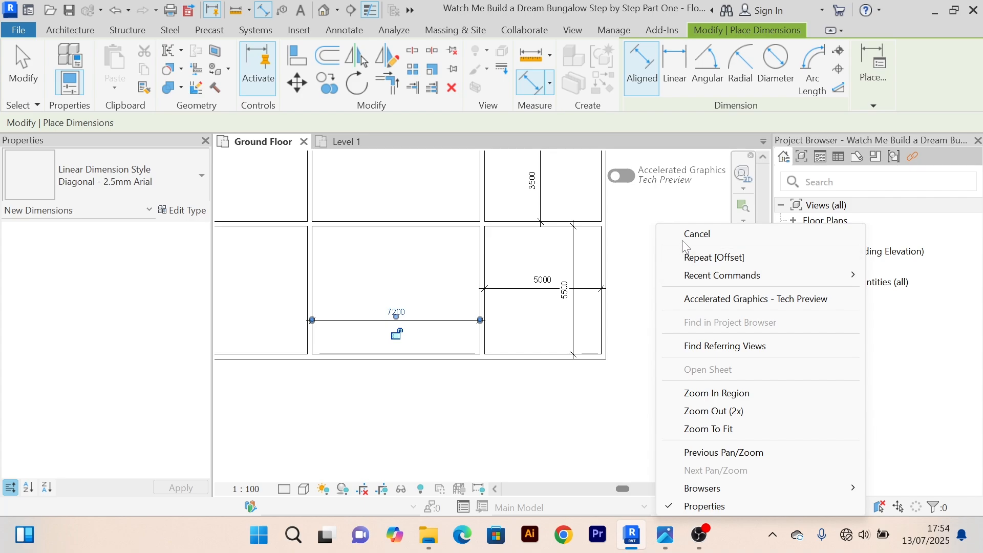
key(Escape)
right_click(658, 351)
click(716, 61)
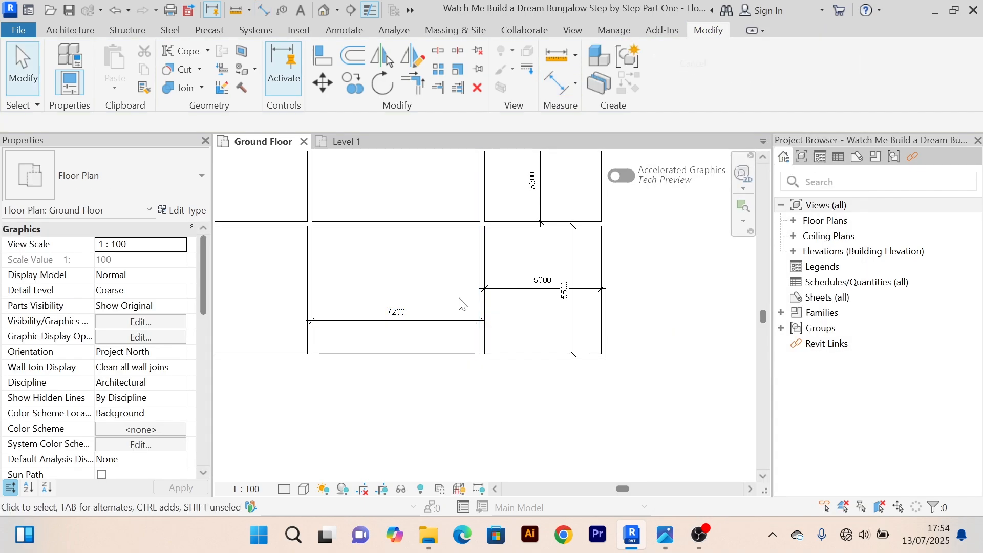
Step: Set the large room's clear width to 7400 mm by shifting its outer vertical wall, and deselect the wall
middle_drag(389, 271, 423, 298)
click(324, 246)
click(405, 328)
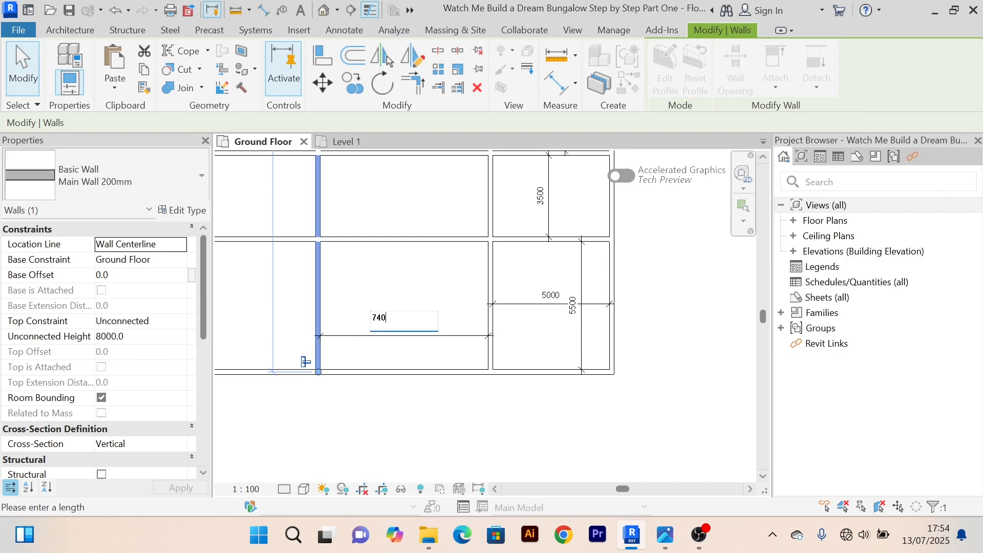
key(Return)
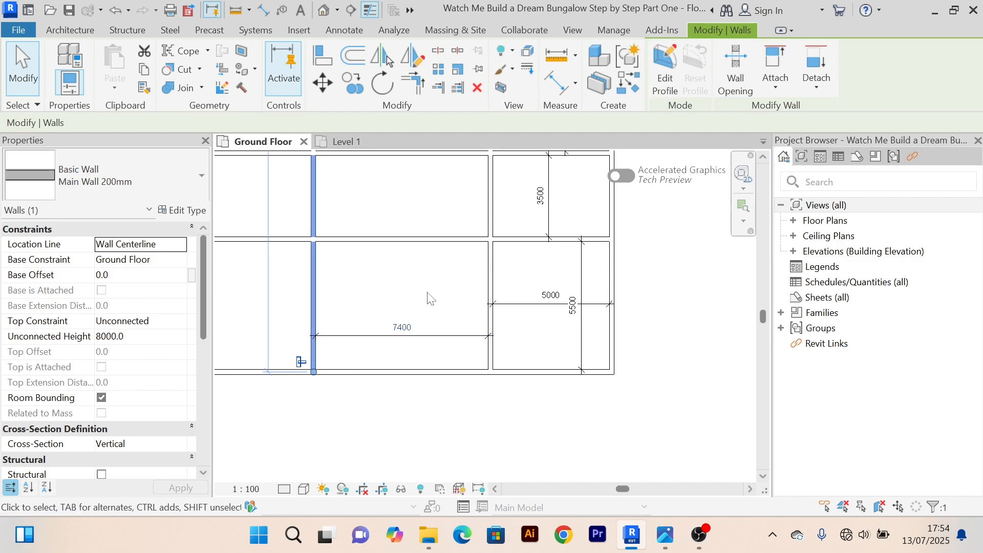
scroll(427, 293, down, 3)
click(495, 369)
Step: Compare the wall layout around the large room with the draft Level 1 plan, and return to the Ground Floor plan
scroll(385, 267, up, 2)
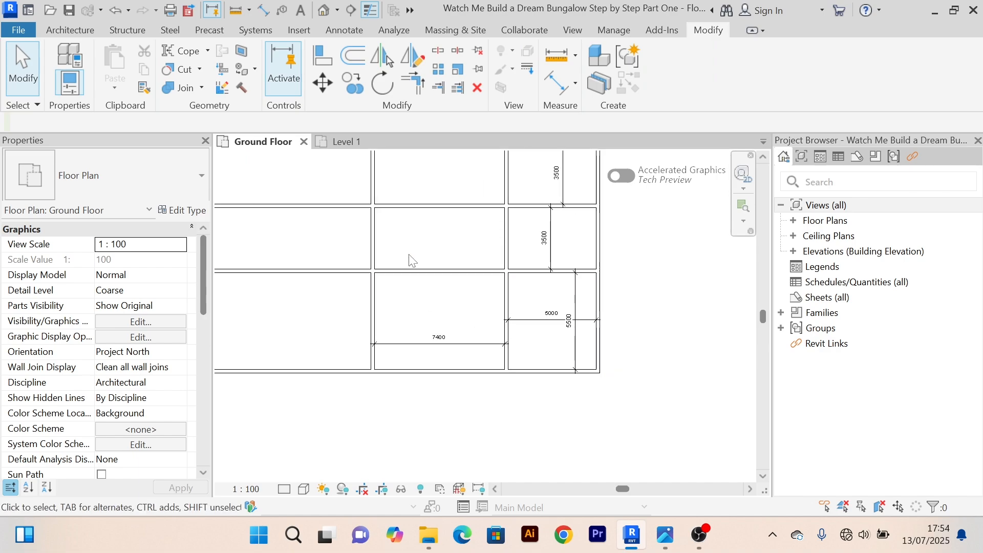
scroll(409, 254, down, 1)
middle_drag(417, 265, 418, 307)
scroll(403, 254, down, 2)
scroll(413, 264, up, 2)
scroll(426, 277, up, 2)
scroll(427, 279, down, 1)
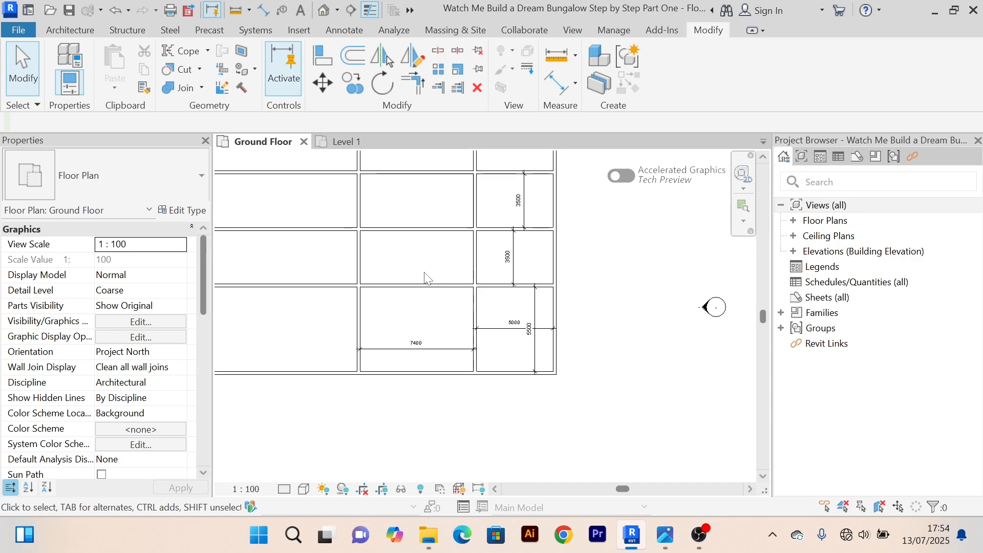
scroll(426, 276, up, 2)
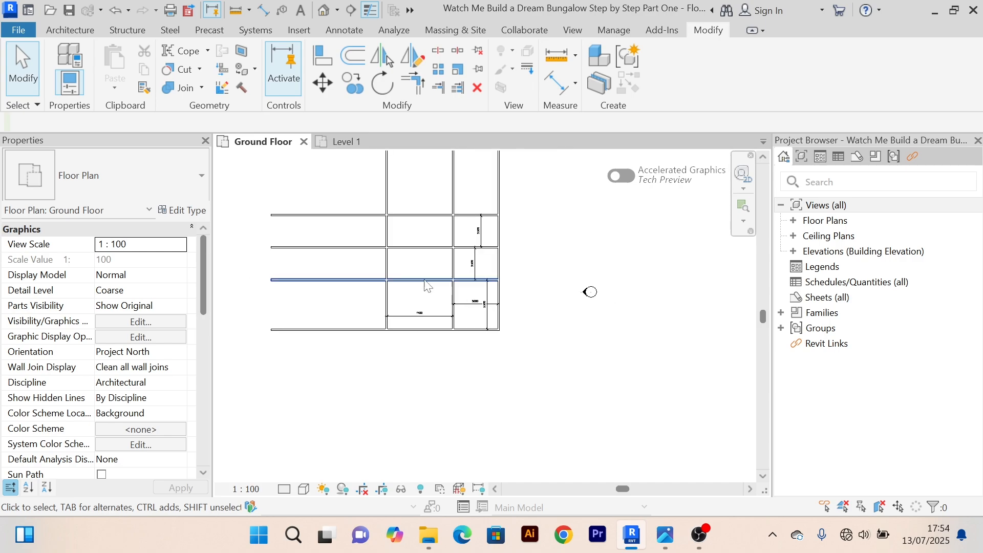
scroll(429, 274, down, 3)
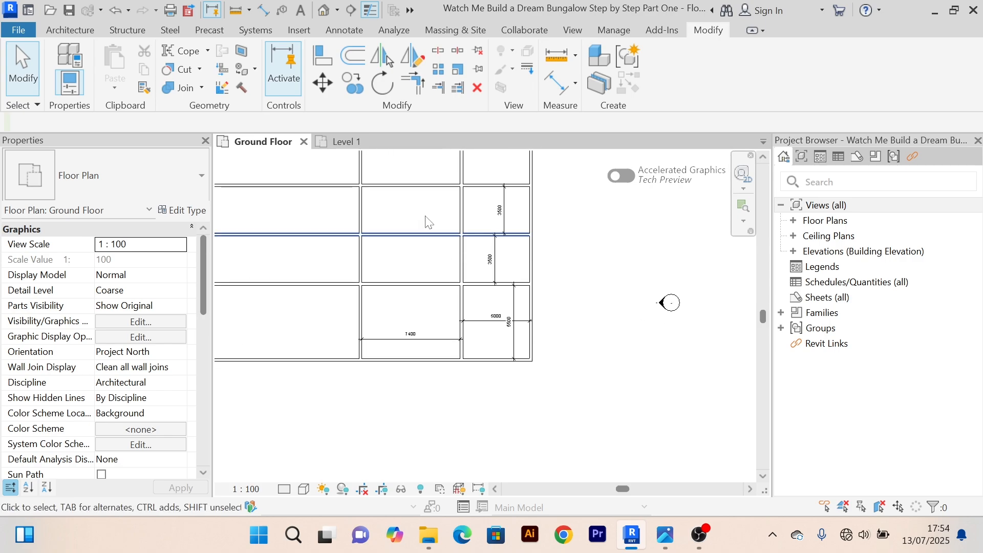
click(342, 142)
scroll(443, 299, down, 1)
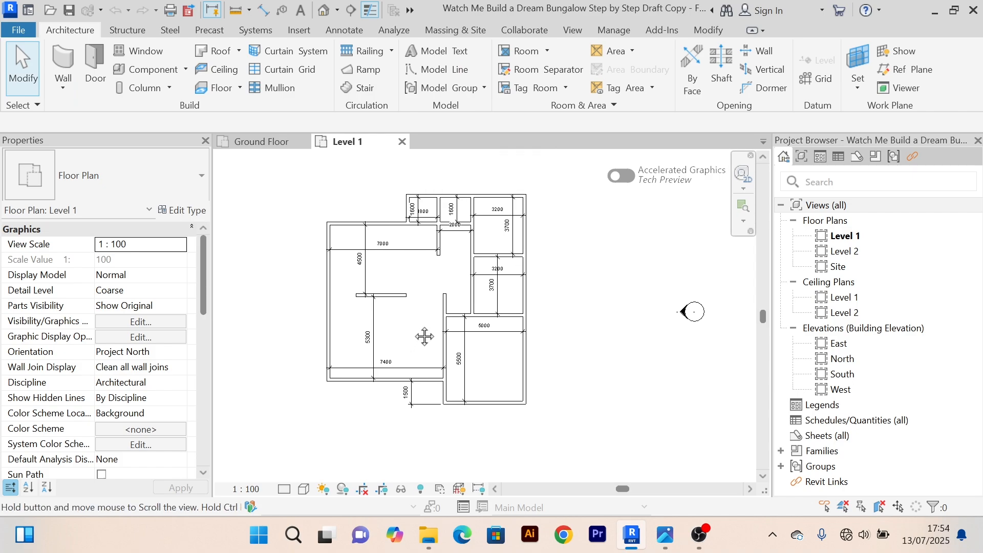
click(259, 141)
scroll(443, 376, up, 2)
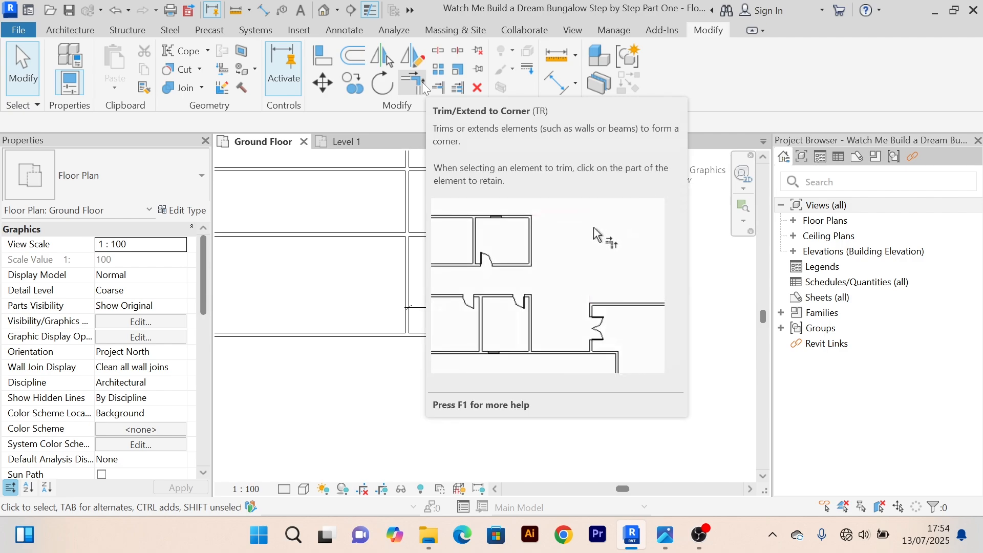
Step: Trim the long lower wall and the large room's outer vertical wall to a corner, keeping the lower wall's room side
click(412, 84)
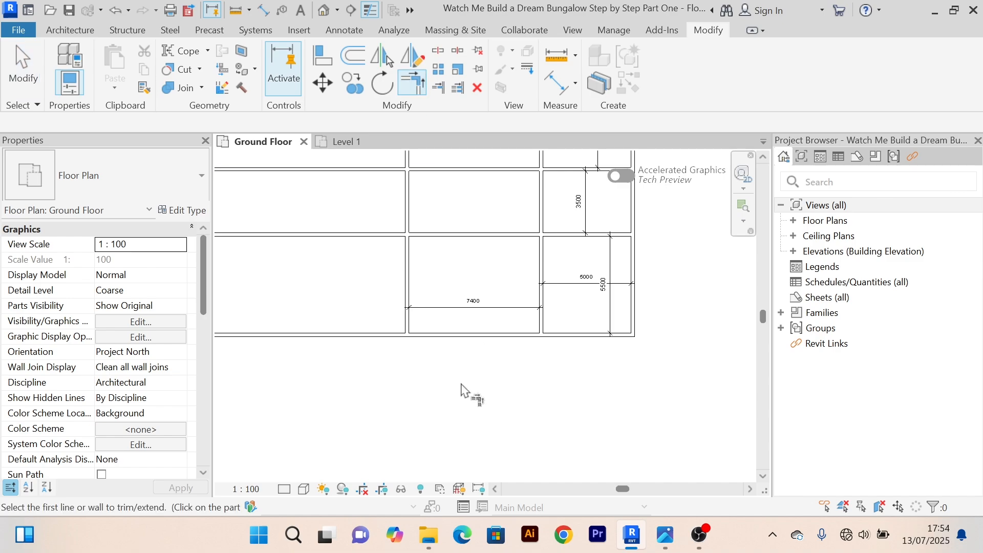
scroll(460, 369, up, 3)
click(428, 322)
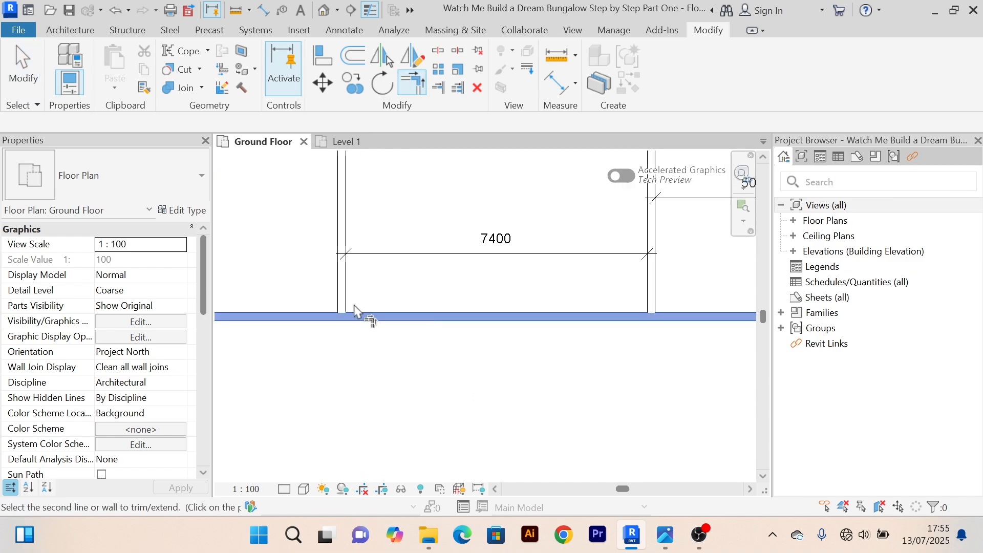
click(339, 236)
scroll(361, 353, down, 3)
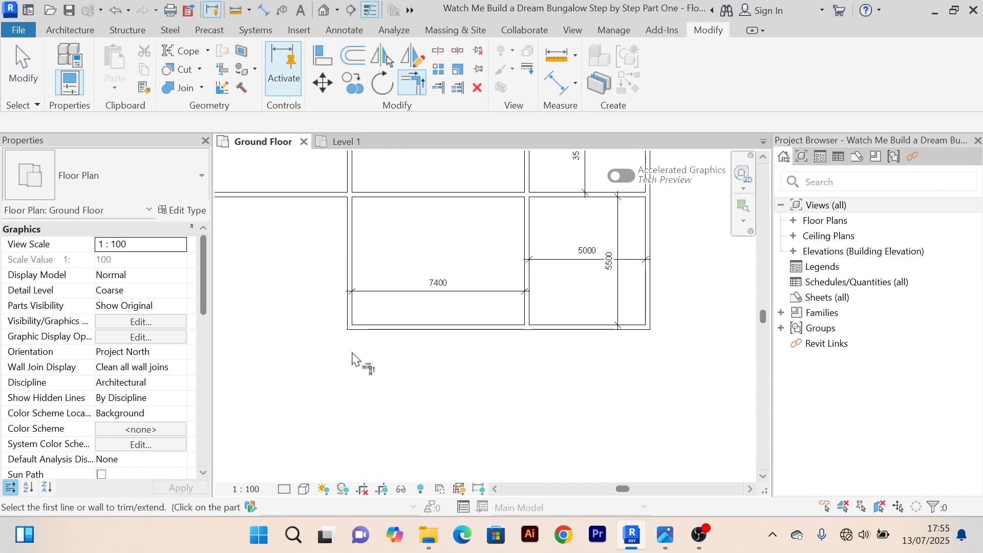
Step: Repeat the corner trim between the long lower wall and the large room's outer vertical wall, and undo that trim
scroll(352, 358, up, 3)
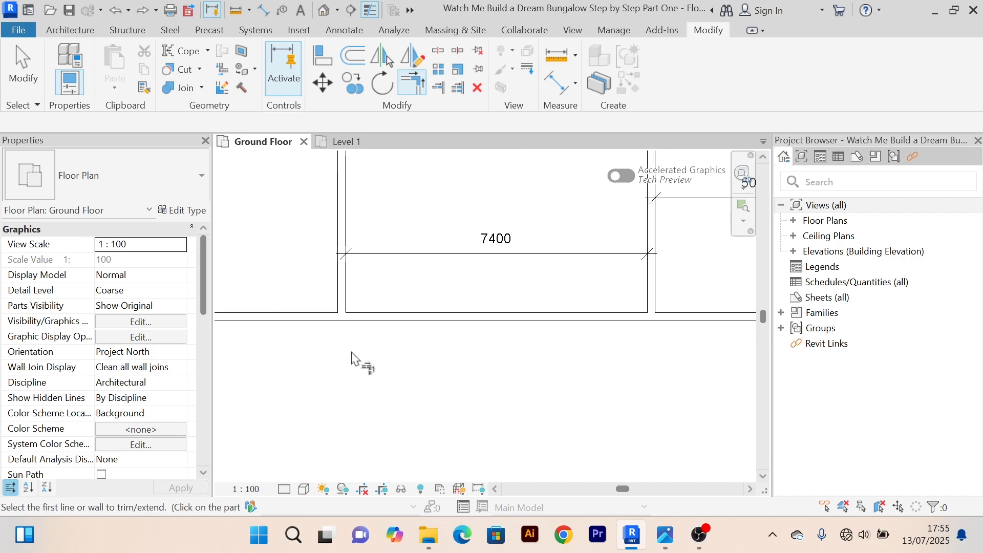
scroll(353, 358, down, 2)
middle_drag(358, 357, 497, 316)
scroll(360, 333, down, 2)
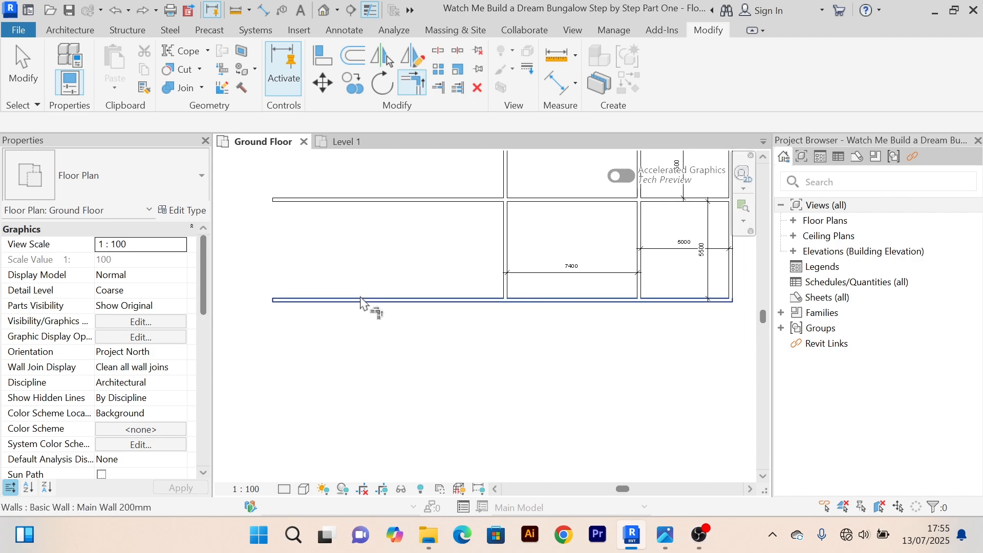
middle_drag(395, 355, 303, 379)
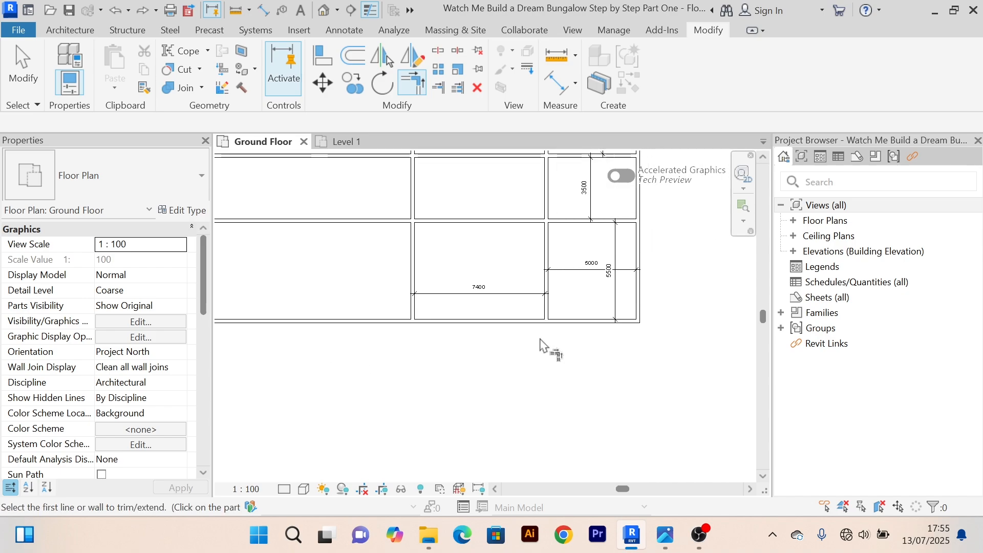
scroll(539, 340, up, 2)
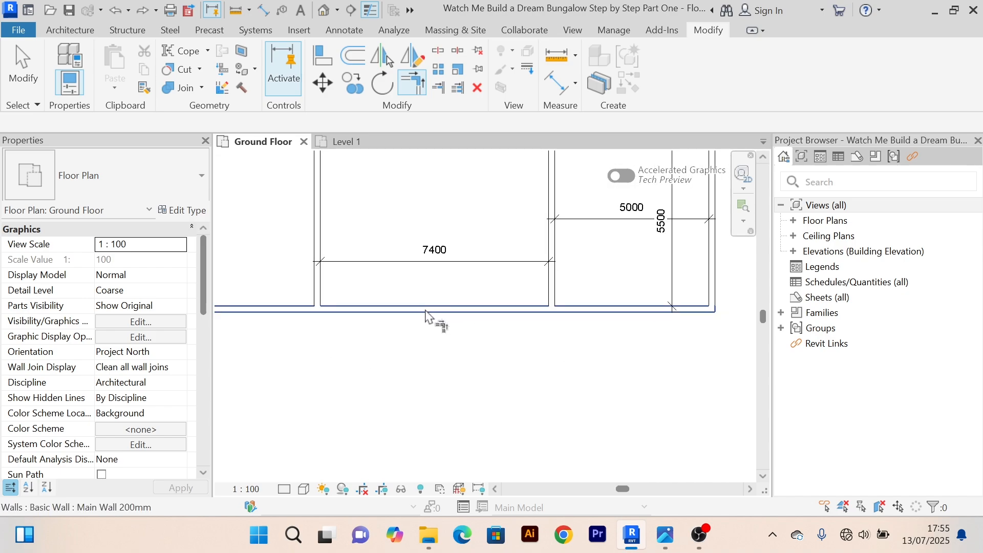
scroll(416, 333, down, 2)
scroll(353, 344, down, 1)
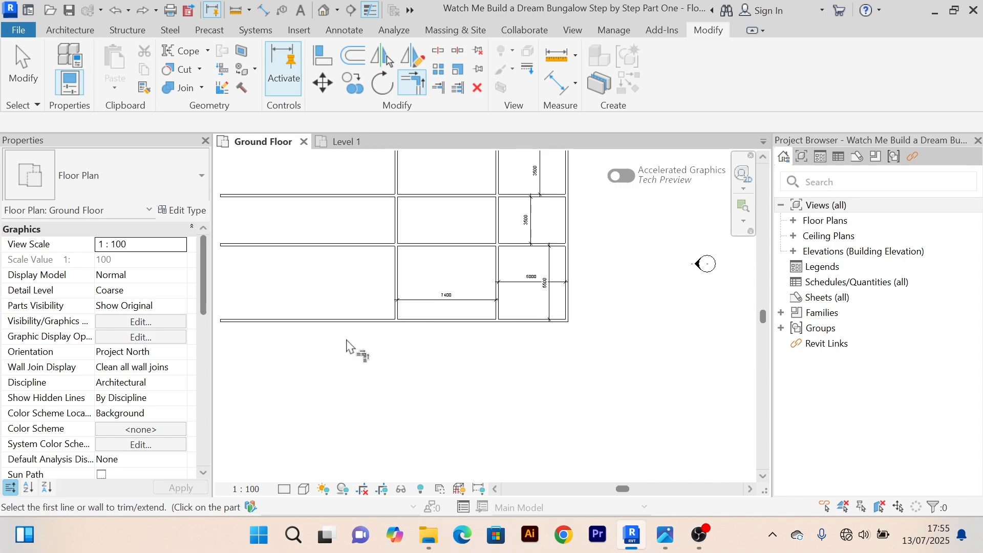
middle_drag(396, 351, 445, 349)
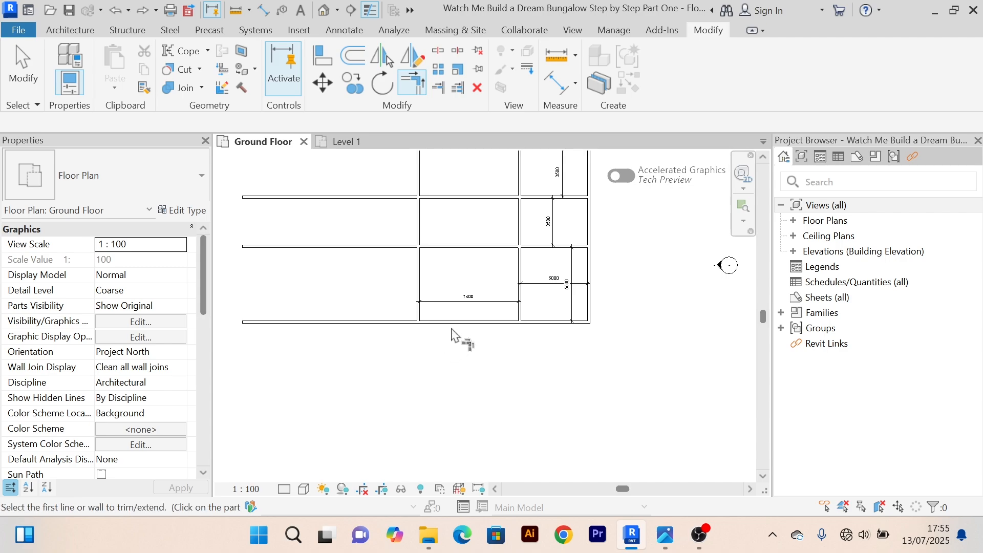
click(466, 326)
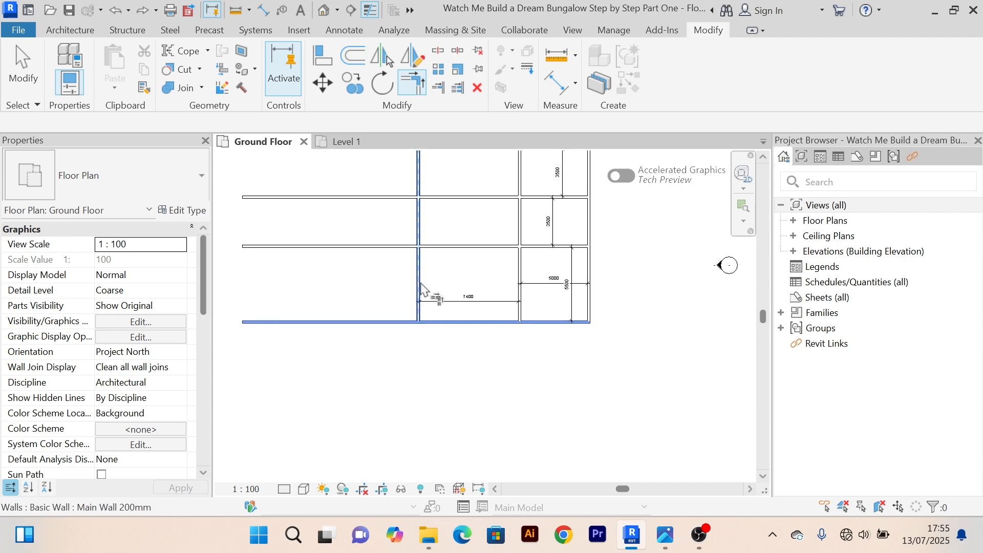
click(421, 299)
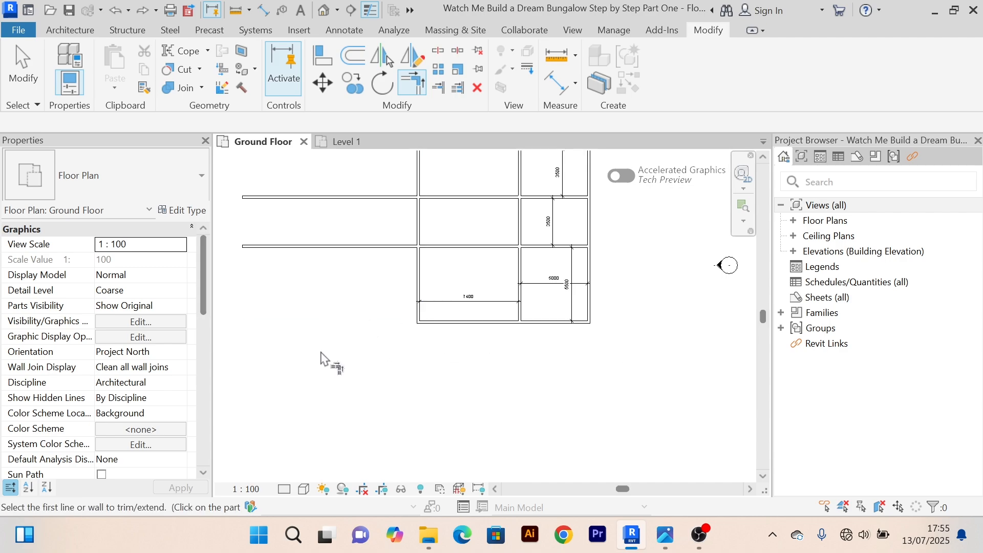
key(ctrl+z)
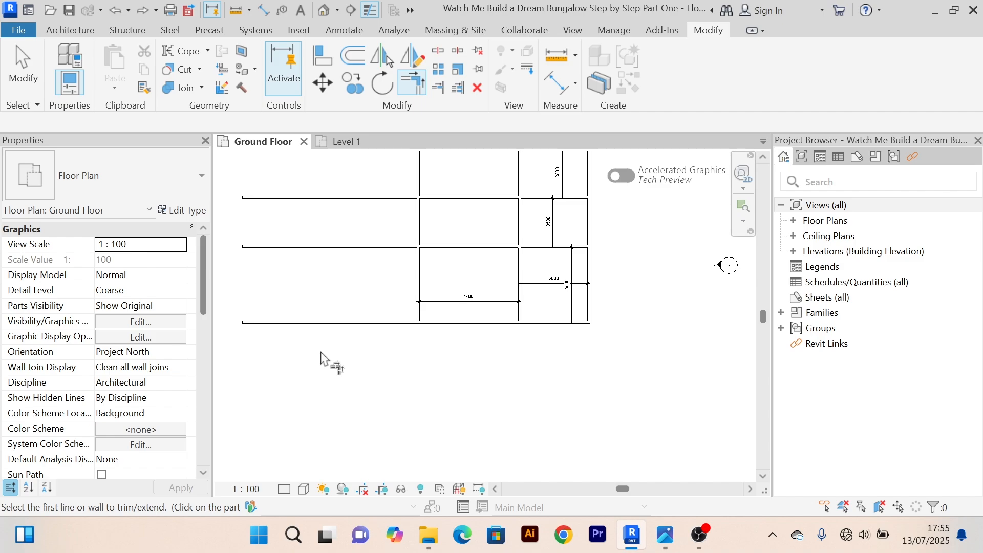
Step: Try to trim the lower wall against the same vertical wall, keeping the stretch outside the room, and cancel the operation
click(298, 322)
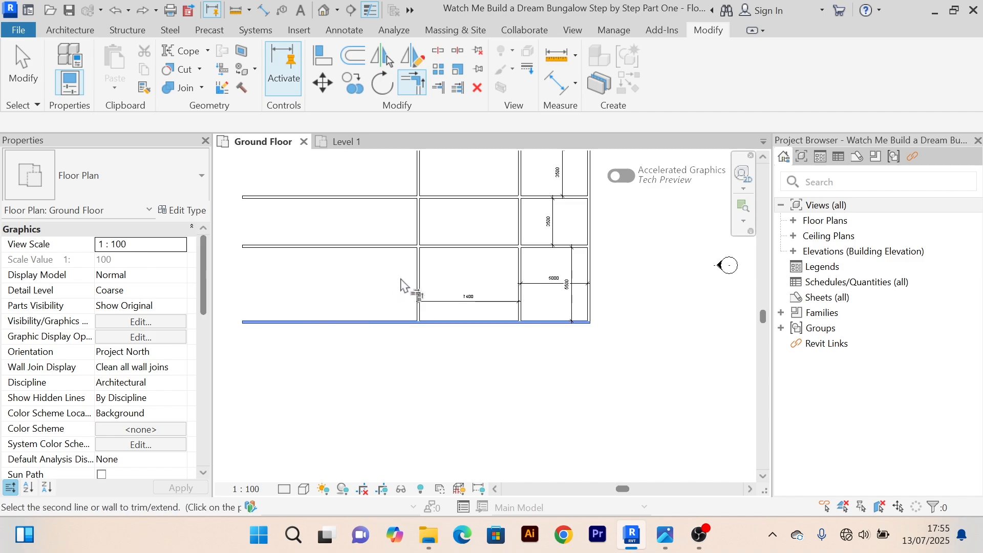
click(419, 308)
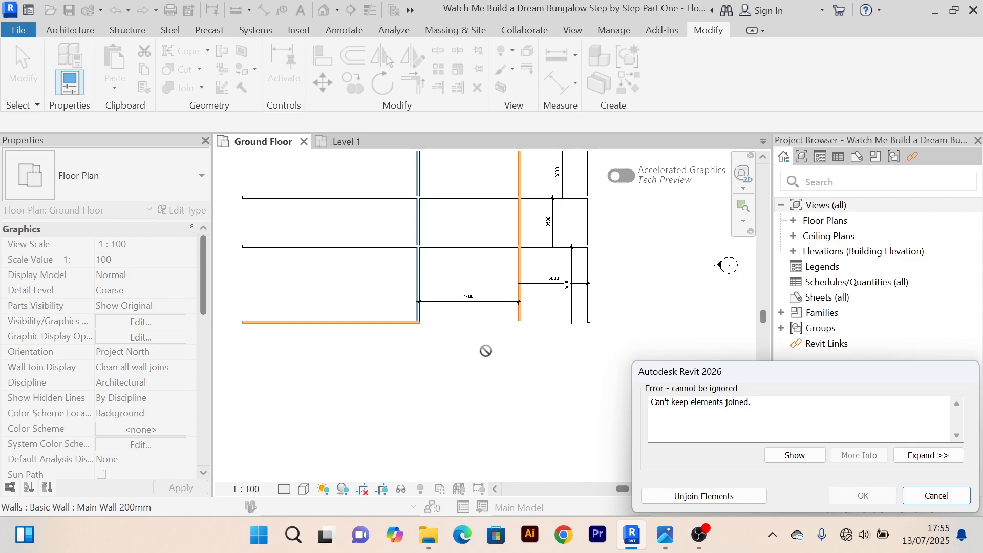
click(936, 496)
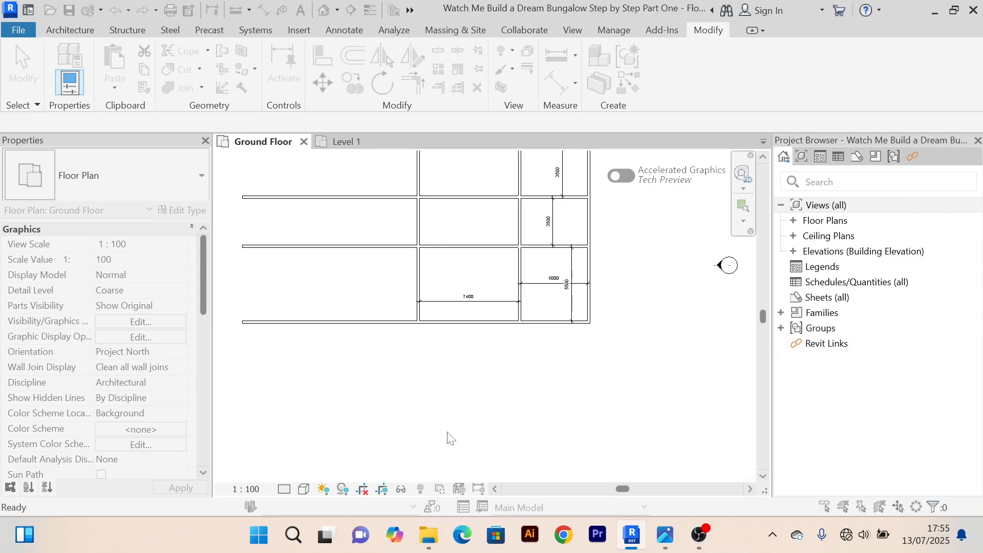
scroll(421, 307, up, 2)
scroll(419, 311, up, 3)
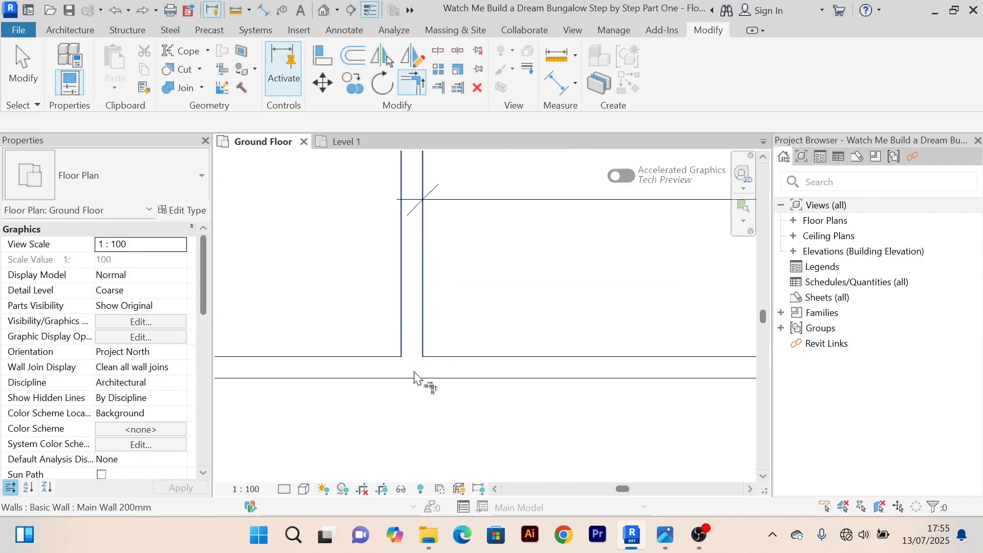
scroll(410, 368, down, 3)
scroll(414, 378, up, 4)
scroll(409, 359, down, 5)
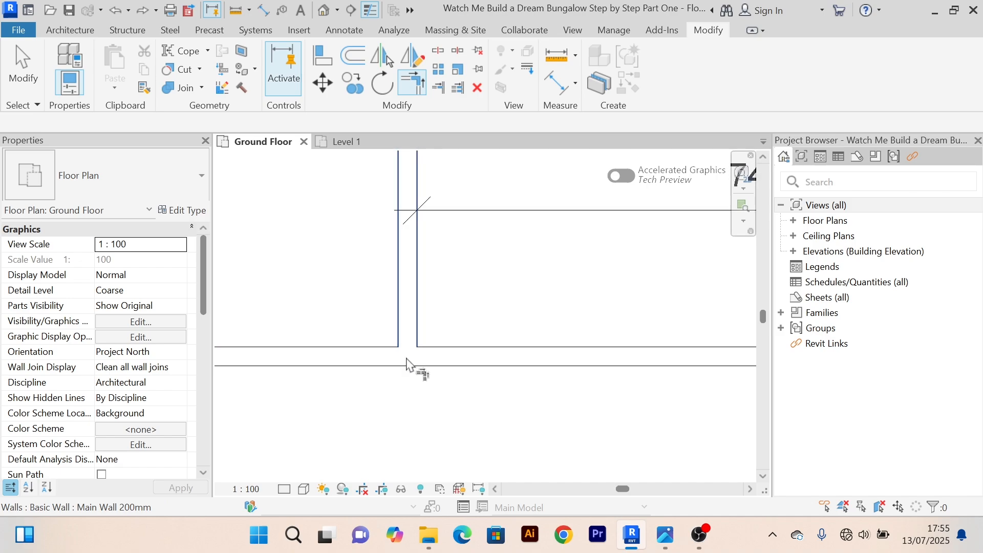
scroll(416, 354, up, 3)
scroll(402, 381, down, 5)
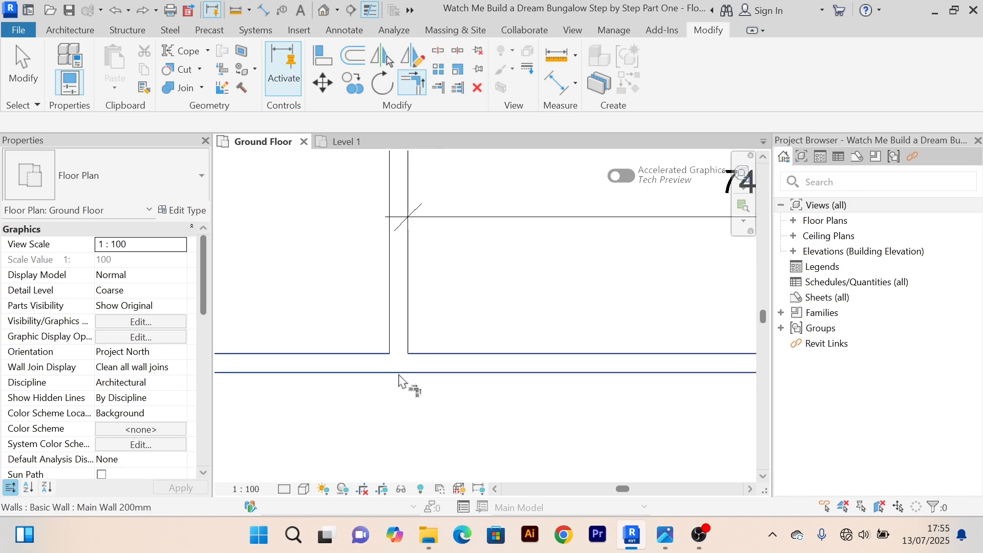
scroll(406, 394, down, 4)
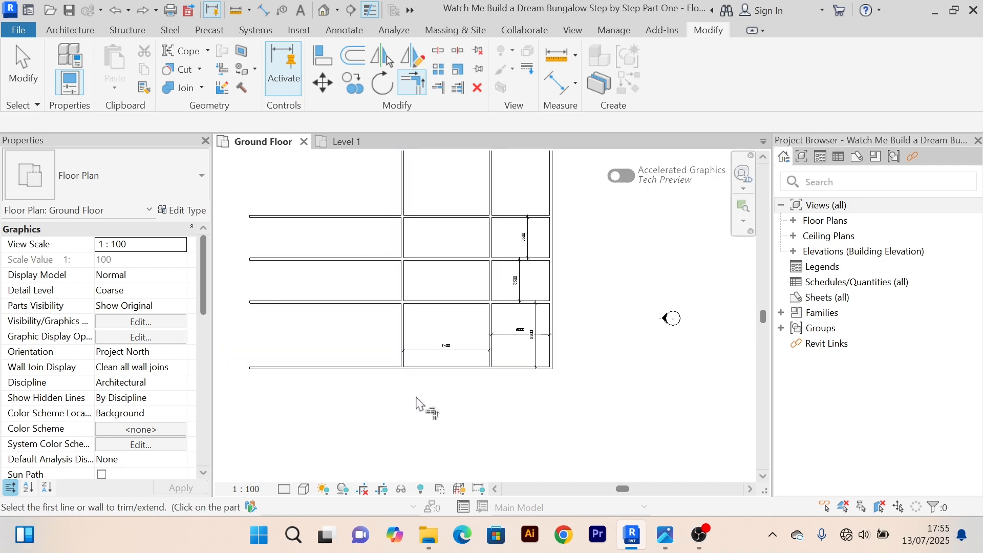
scroll(448, 372, up, 7)
scroll(448, 353, down, 2)
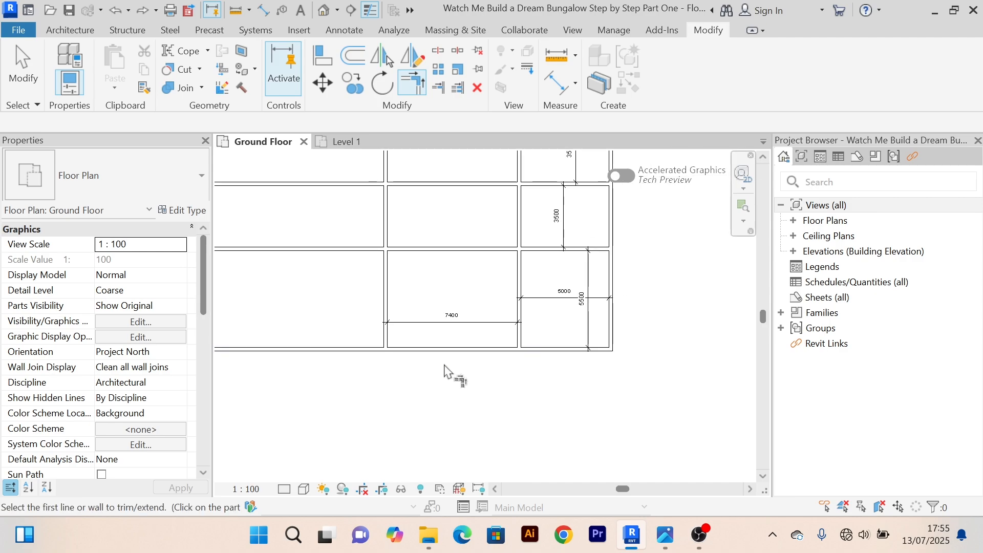
Step: Trim the lower wall's excess beyond the large room, forming a corner with the room's outer vertical wall
scroll(441, 358, up, 3)
scroll(451, 348, down, 1)
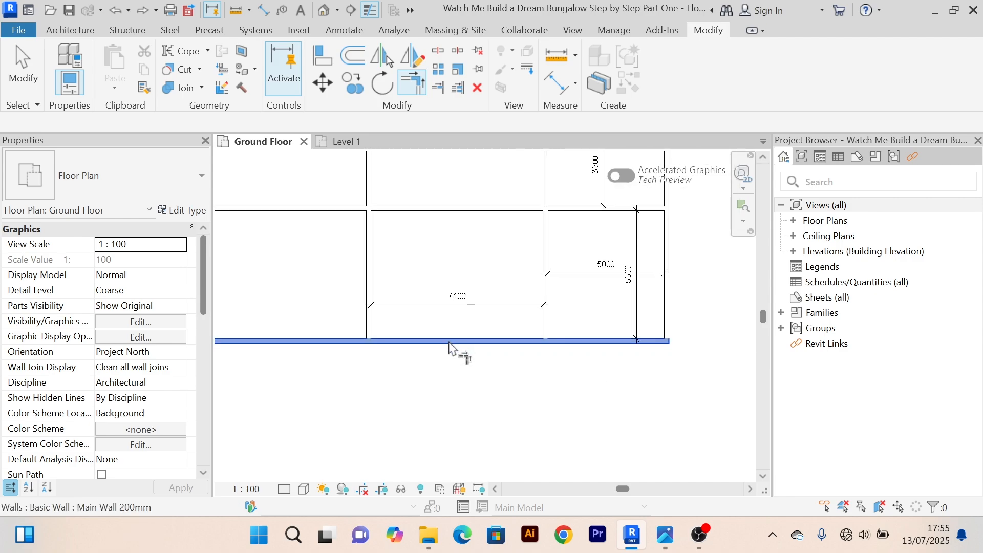
click(450, 342)
scroll(404, 330, down, 3)
click(383, 300)
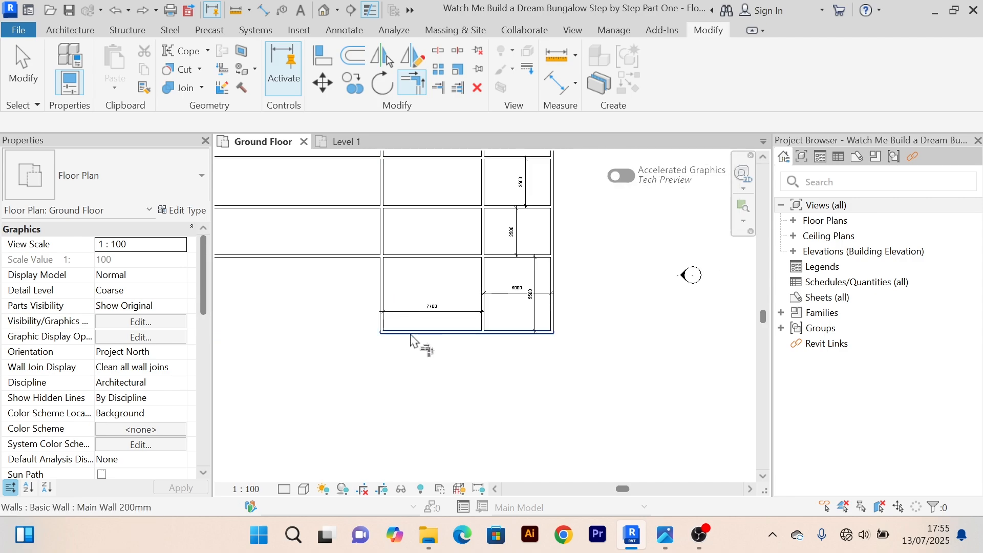
Step: Examine the trimmed lower corners of the large room and the adjoining wall layout on the Ground Floor plan
scroll(409, 323, up, 3)
scroll(402, 363, down, 2)
scroll(359, 307, up, 3)
scroll(384, 333, up, 3)
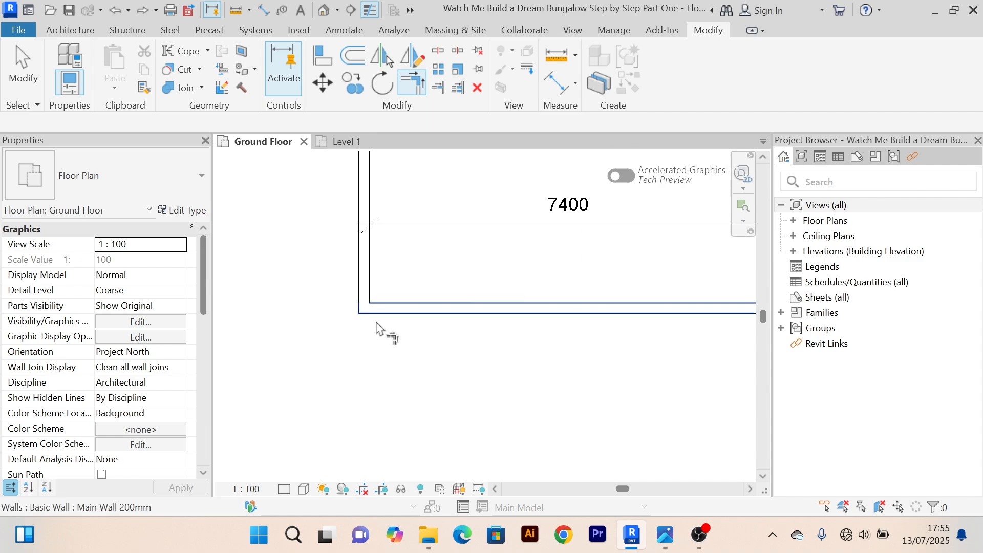
scroll(378, 323, down, 2)
scroll(371, 310, up, 3)
scroll(379, 317, down, 3)
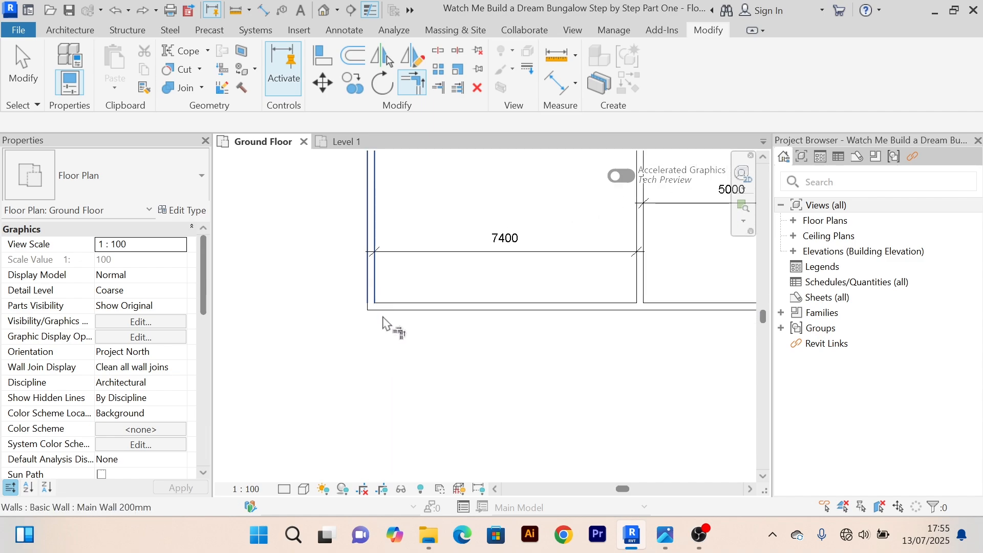
scroll(400, 287, up, 1)
scroll(420, 299, down, 1)
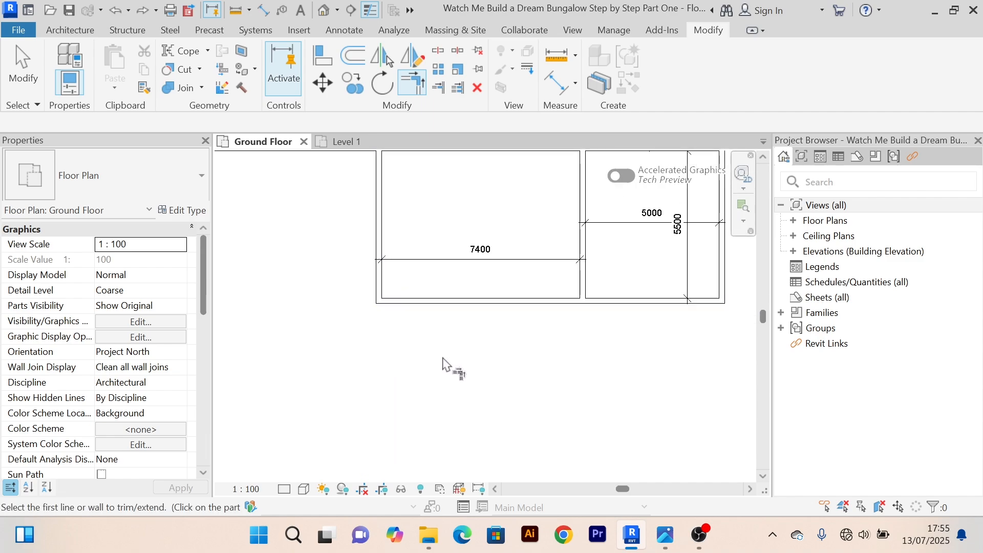
scroll(440, 369, down, 3)
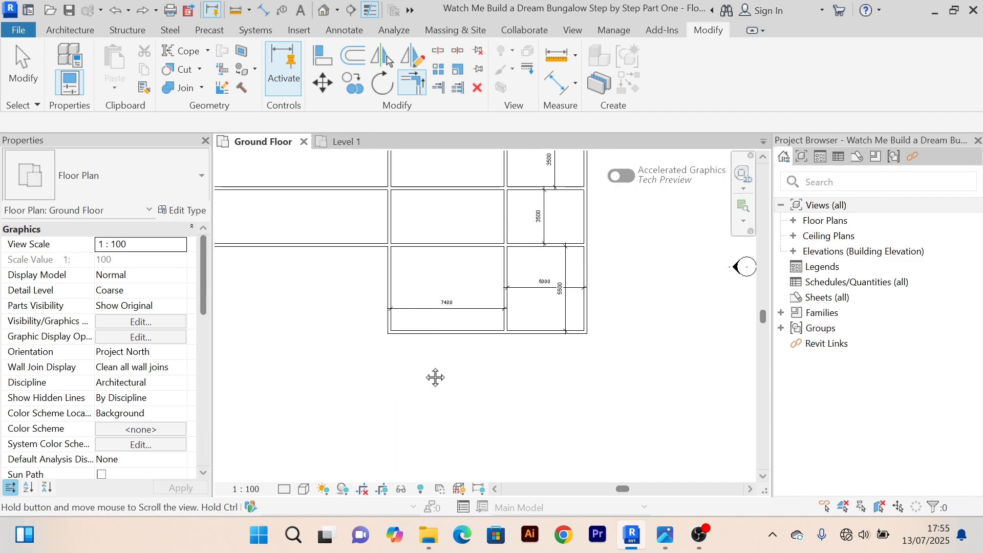
Step: Check the dimension between the short partition and the large room's lower wall in the draft Level 1 plan, and return to Ground Floor
click(349, 142)
scroll(404, 323, up, 3)
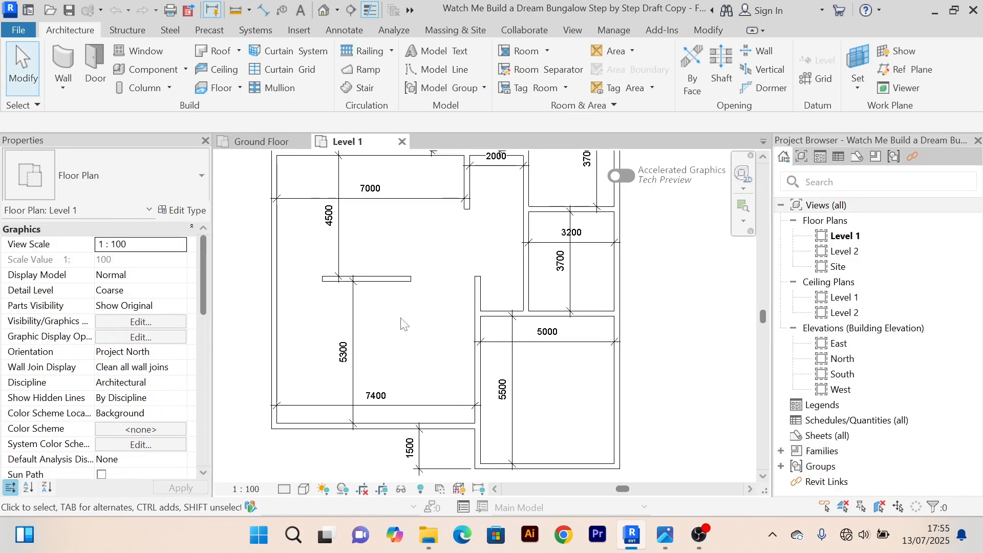
scroll(353, 357, up, 2)
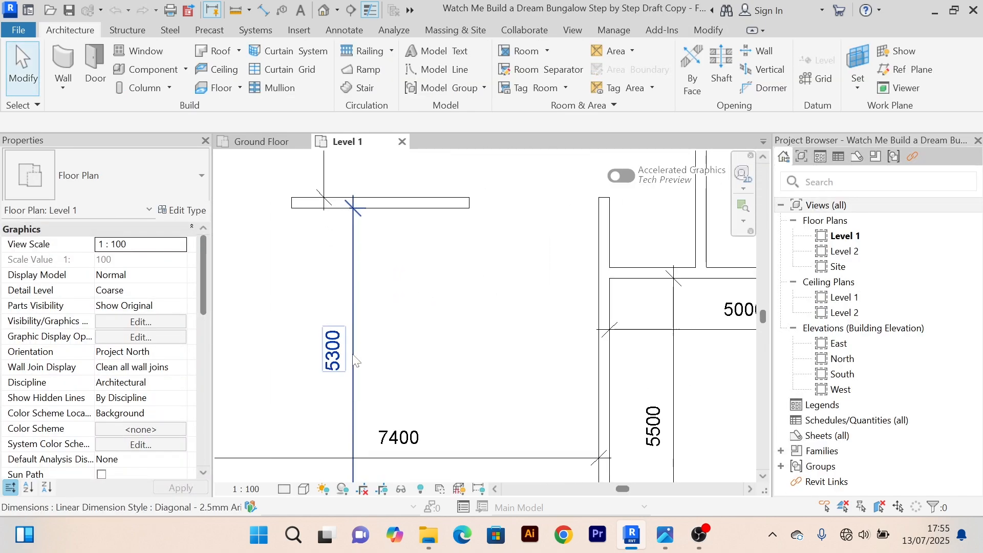
scroll(353, 358, down, 2)
scroll(354, 367, up, 2)
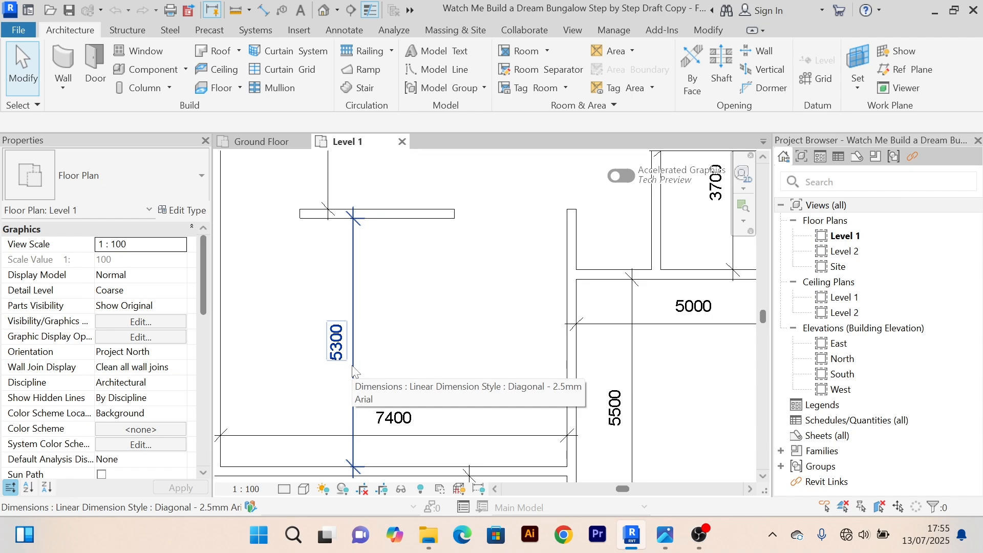
click(265, 143)
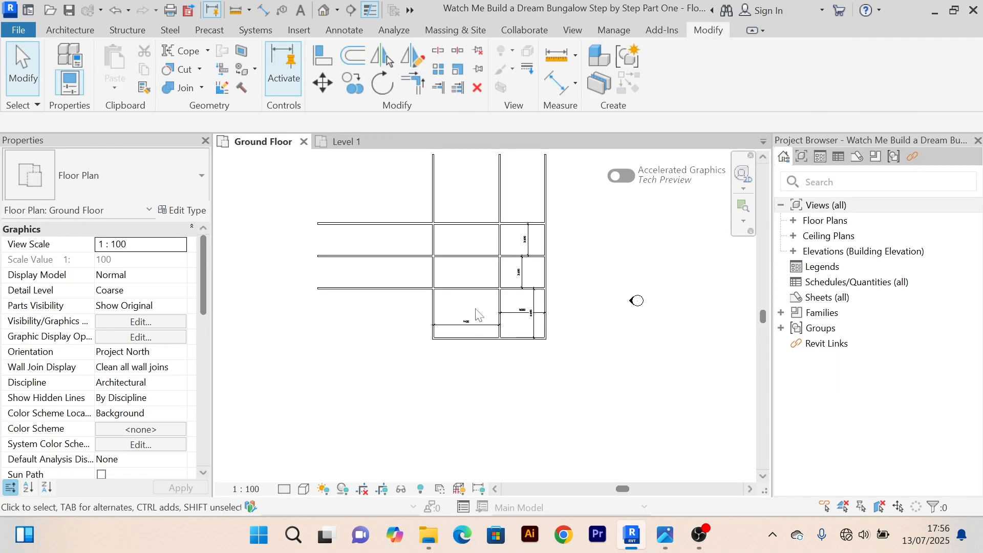
Step: Inspect the horizontal walls crossing the large room and the small rooms beside it on the Ground Floor plan
scroll(470, 308, up, 2)
middle_drag(480, 312, 435, 307)
scroll(436, 307, up, 2)
scroll(450, 297, down, 2)
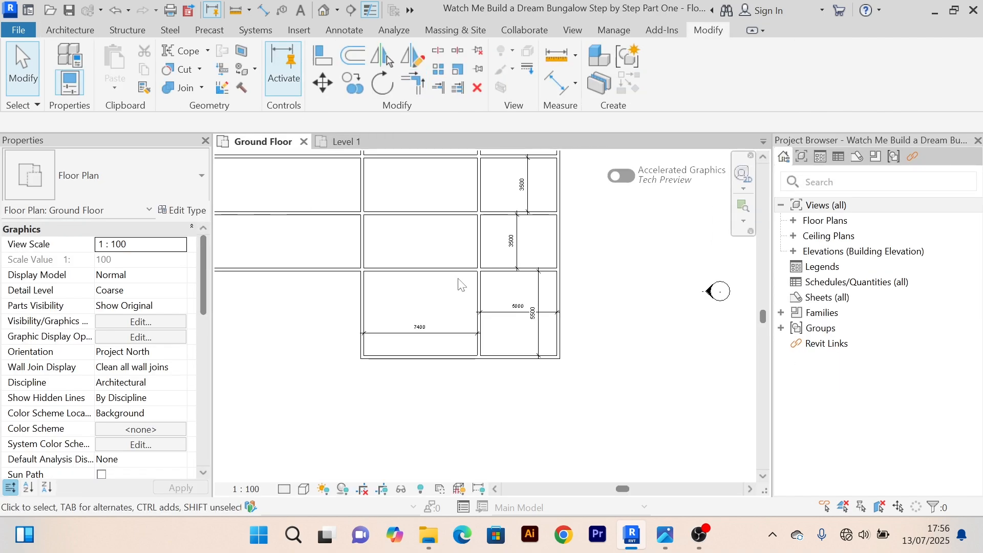
scroll(478, 281, up, 3)
middle_drag(491, 289, 511, 291)
click(300, 266)
scroll(415, 291, down, 2)
middle_drag(415, 296, 423, 300)
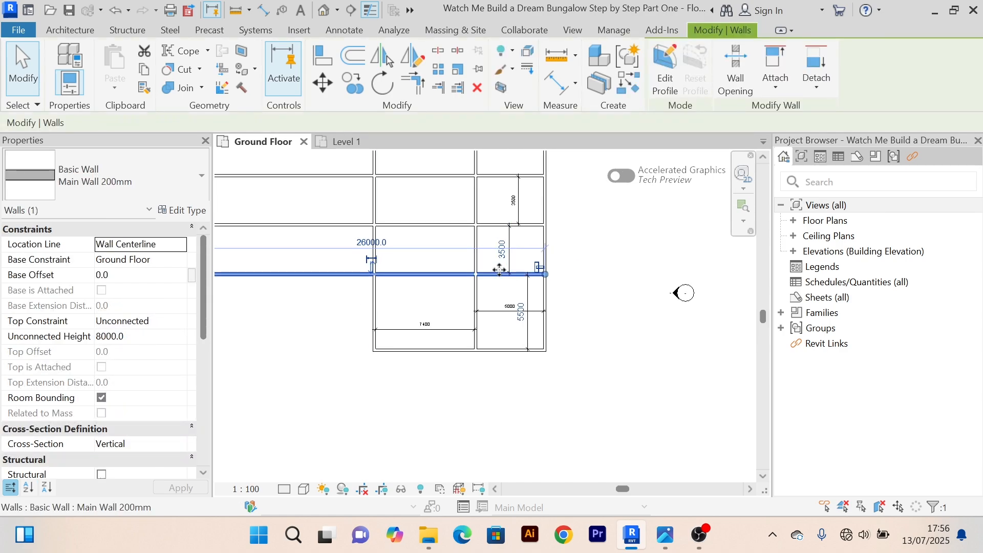
key(Escape)
scroll(457, 264, up, 5)
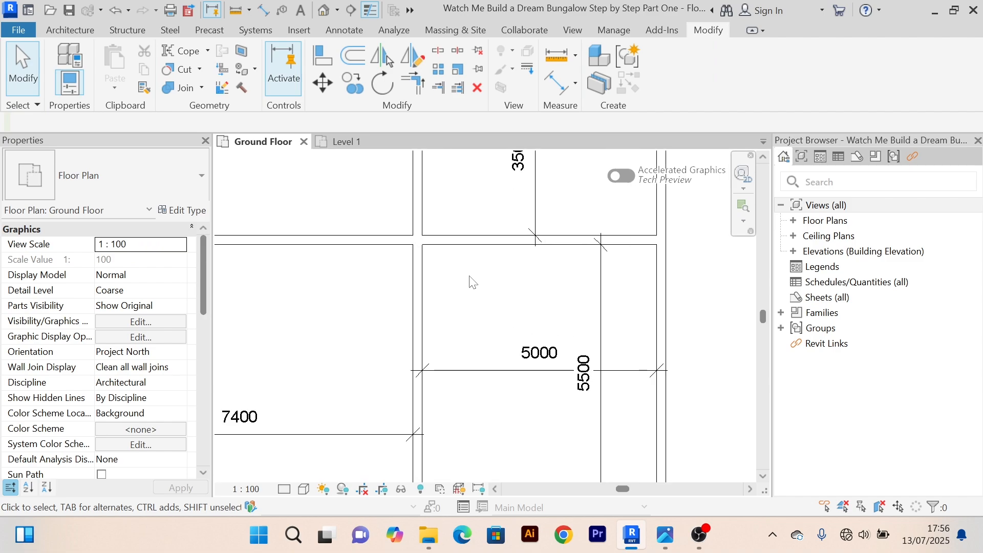
scroll(457, 263, down, 5)
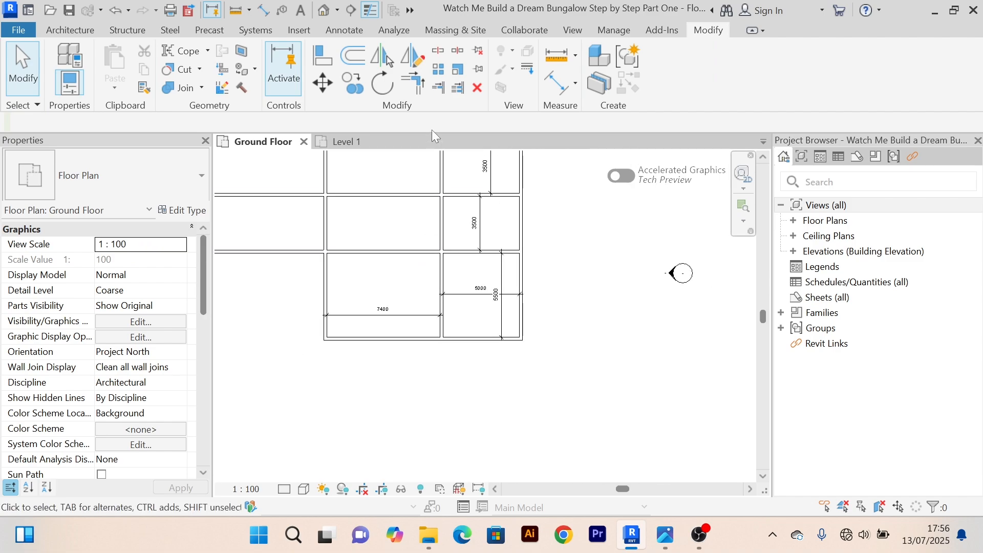
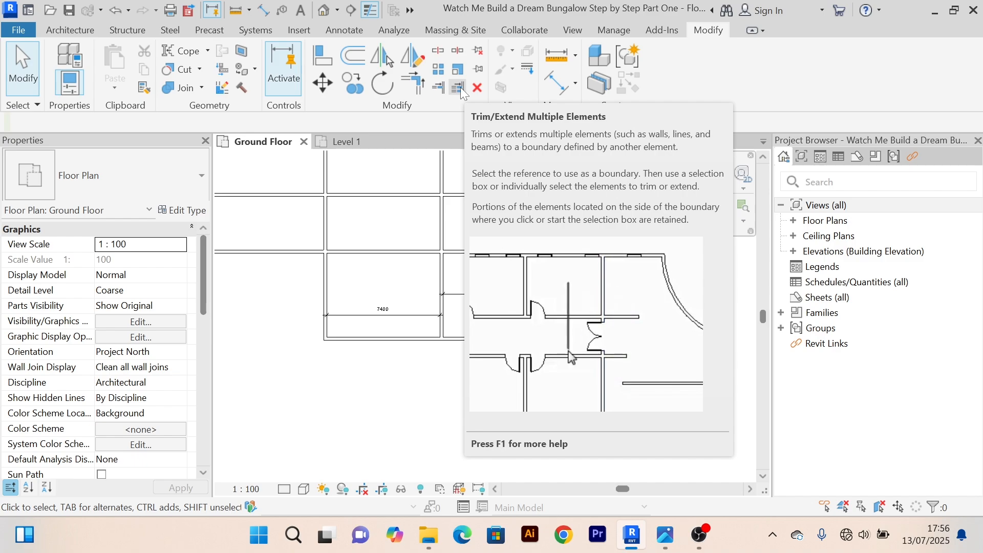
Step: Trim the lowest horizontal interior wall to the vertical wall beside the small rooms using Trim/Extend Multiple Elements, keeping the small-room side
click(462, 90)
scroll(433, 240, up, 5)
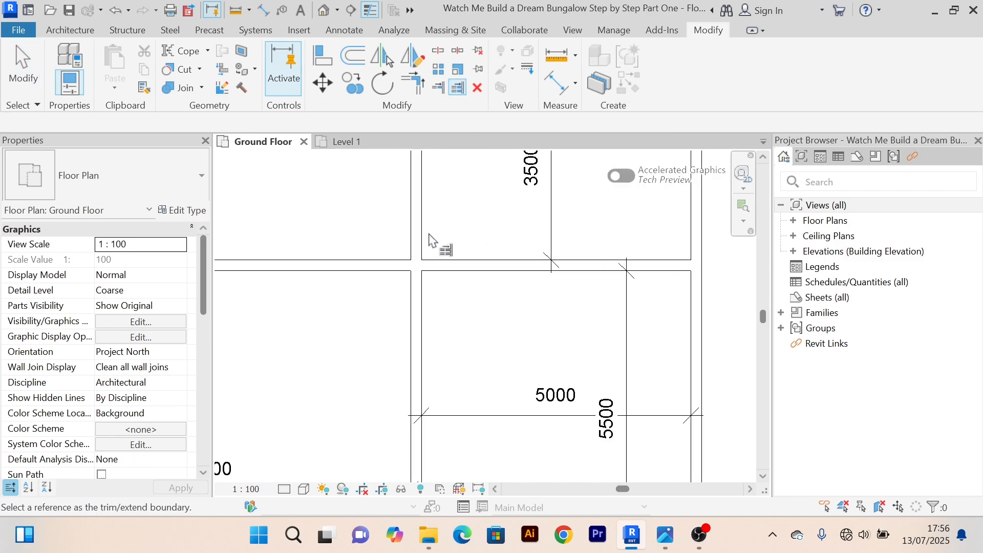
scroll(476, 322, down, 3)
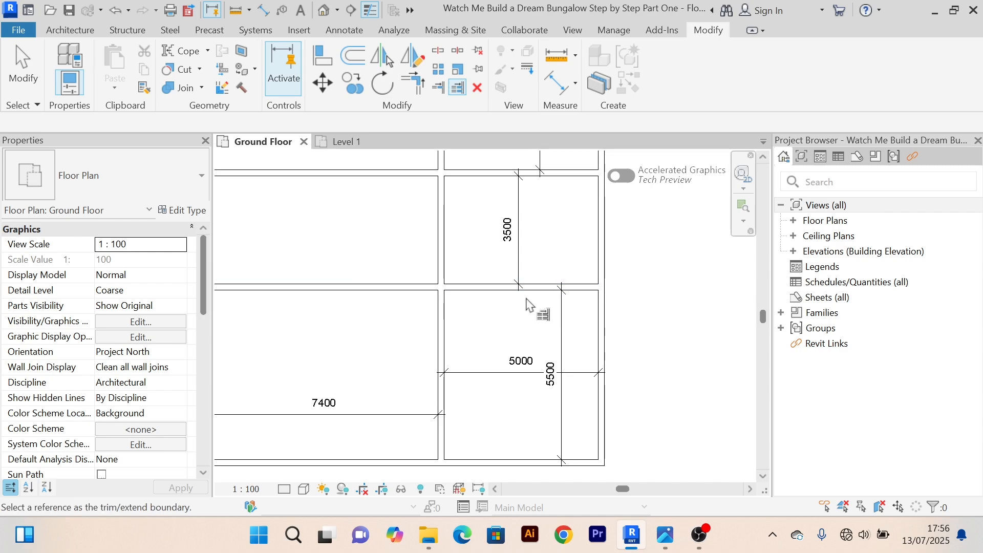
scroll(446, 312, up, 2)
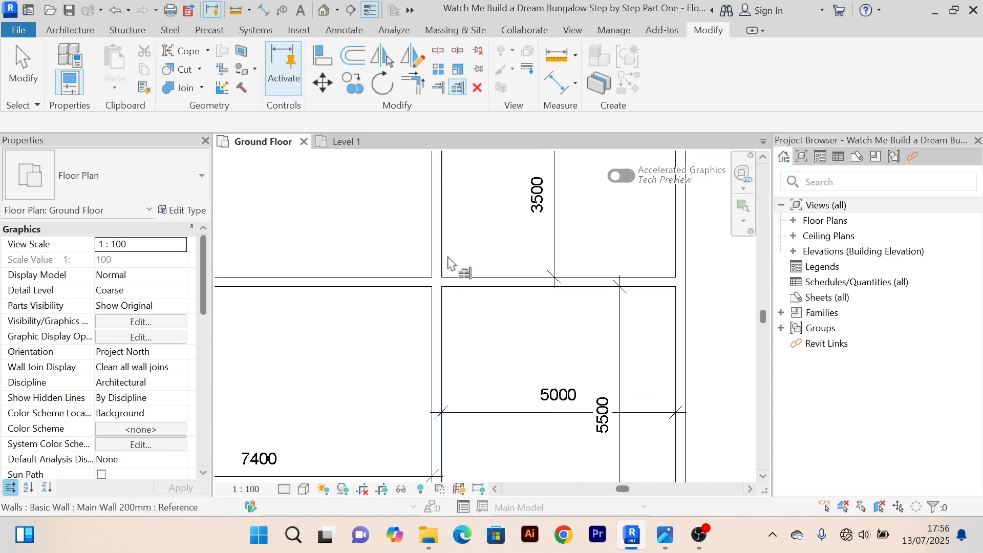
scroll(450, 257, down, 3)
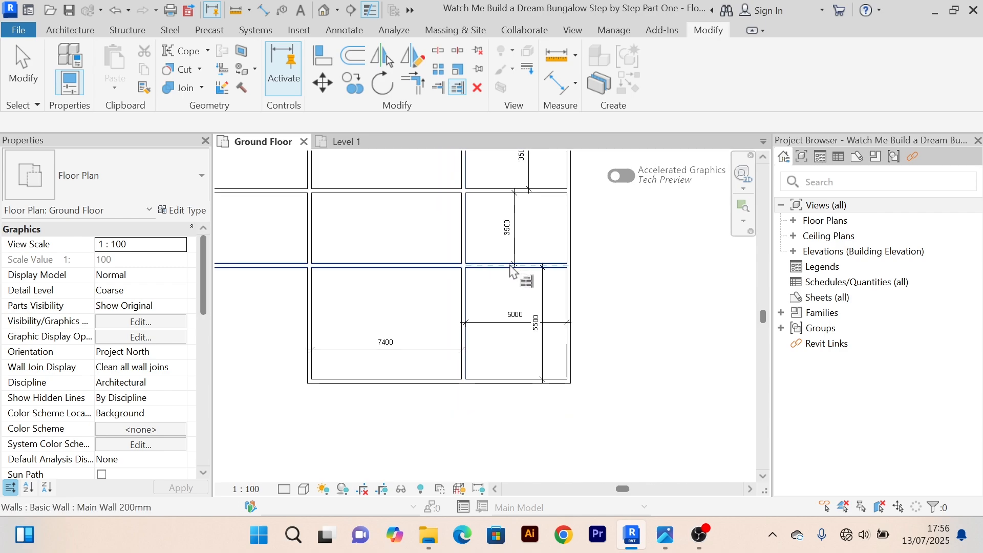
scroll(402, 281, down, 2)
scroll(450, 274, up, 4)
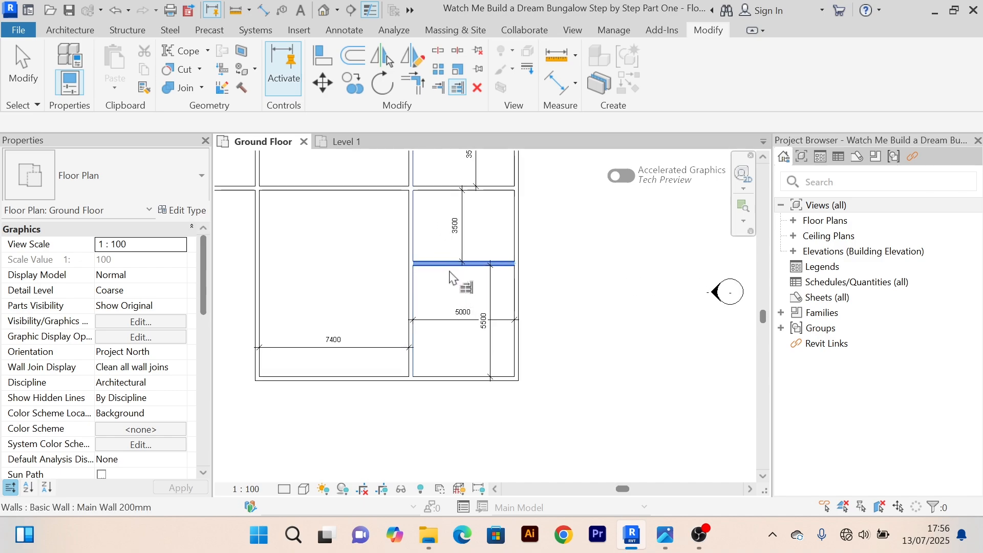
scroll(401, 267, down, 4)
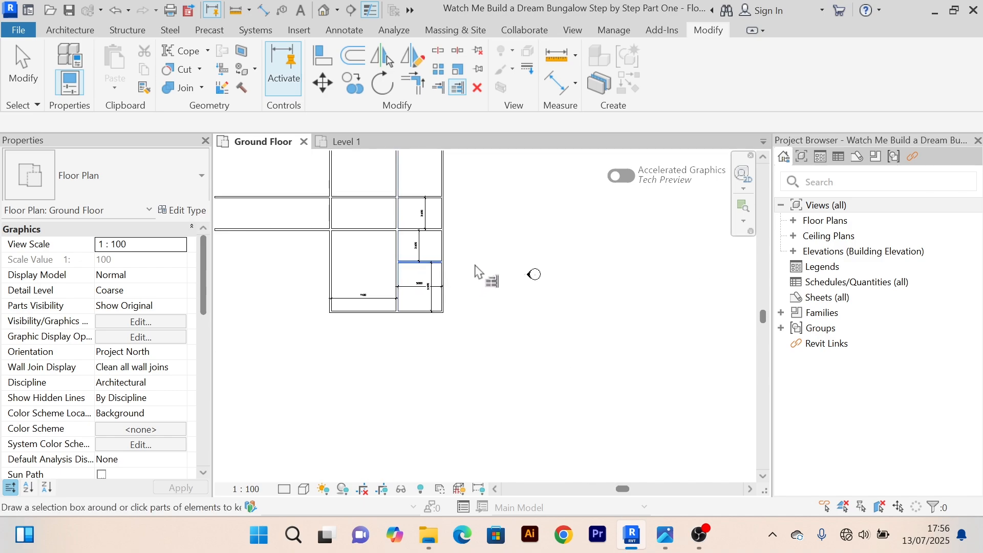
Step: Trim the next horizontal wall above to the same vertical boundary wall, keeping the small-room side, and end the trim operation
scroll(411, 280, up, 2)
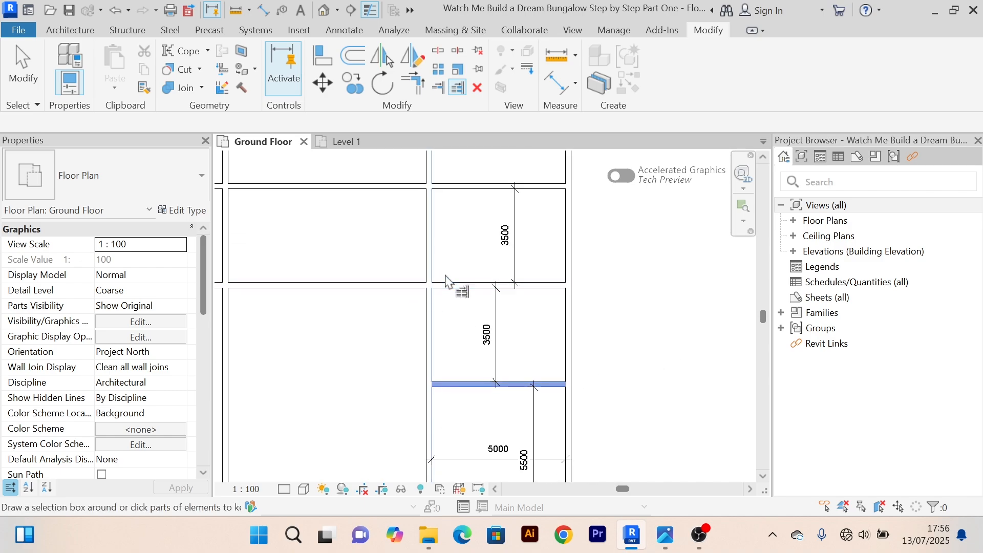
scroll(437, 266, up, 2)
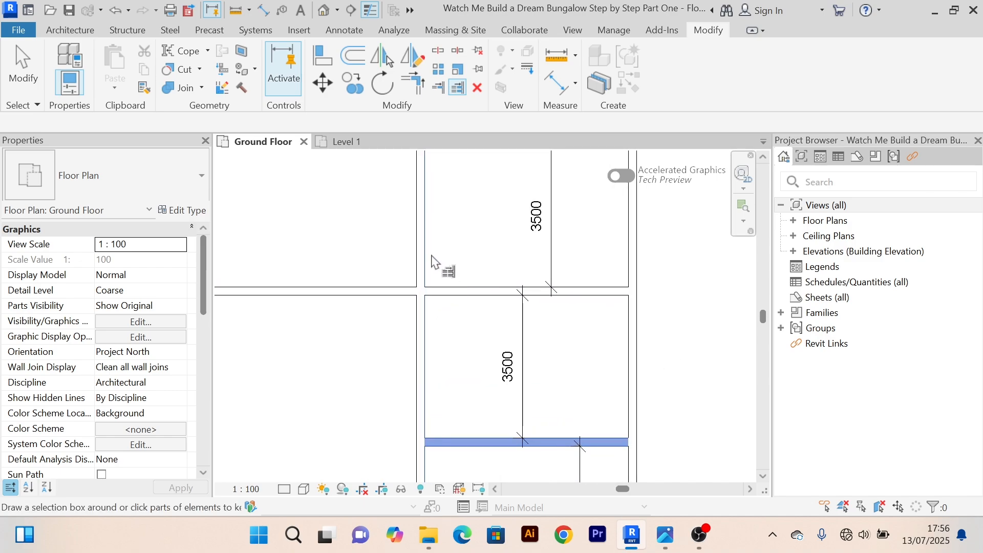
click(462, 86)
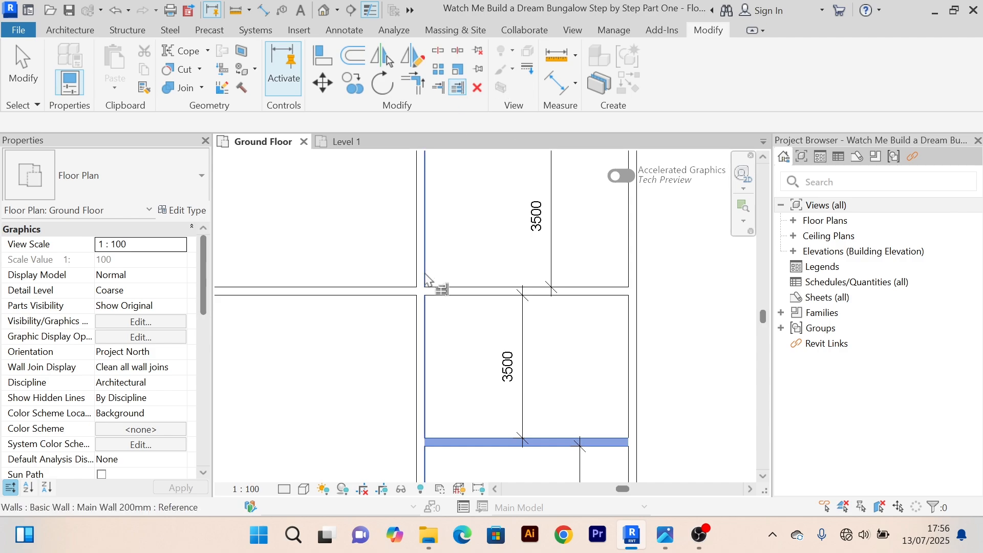
click(480, 290)
scroll(441, 277, down, 5)
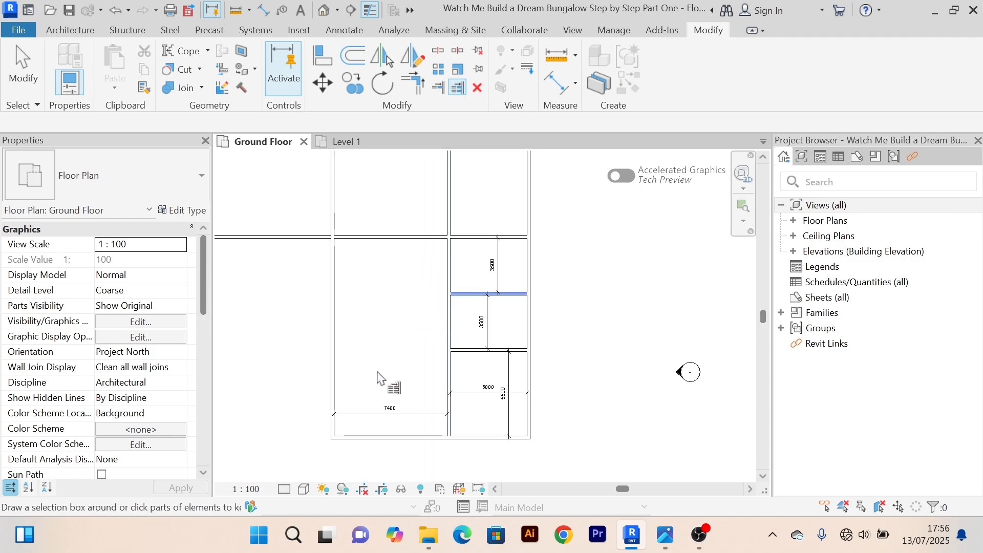
right_click(521, 229)
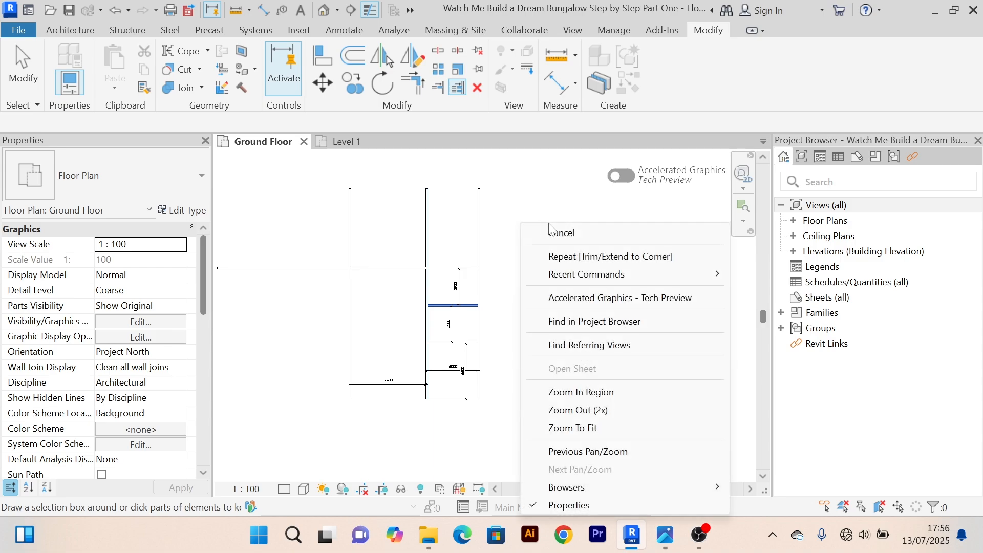
click(543, 230)
right_click(536, 200)
click(565, 207)
Step: Compare the trimmed Ground Floor layout with the large room, short partition and surrounding rooms in the draft Level 1 plan
scroll(429, 335, up, 3)
scroll(347, 303, up, 3)
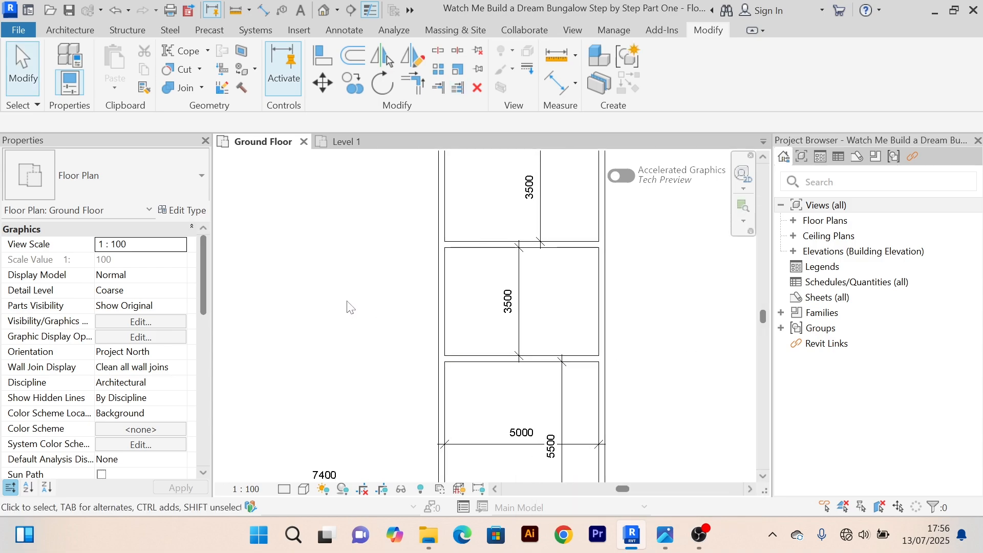
scroll(347, 302, down, 4)
mouse_move(356, 309)
middle_down()
mouse_move(365, 299)
mouse_move(367, 308)
middle_up()
scroll(356, 290, down, 3)
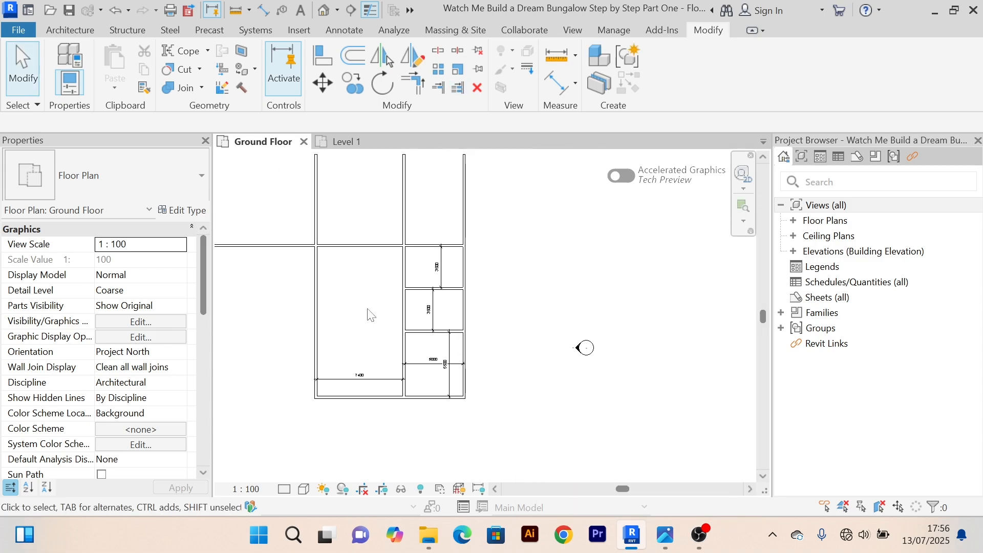
click(360, 147)
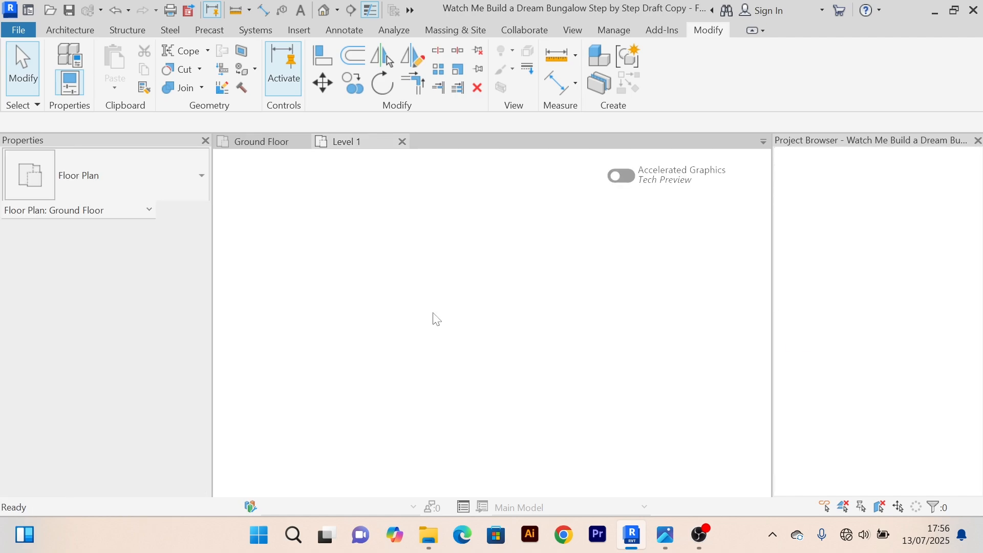
scroll(446, 313, down, 2)
scroll(450, 263, up, 3)
scroll(449, 264, up, 2)
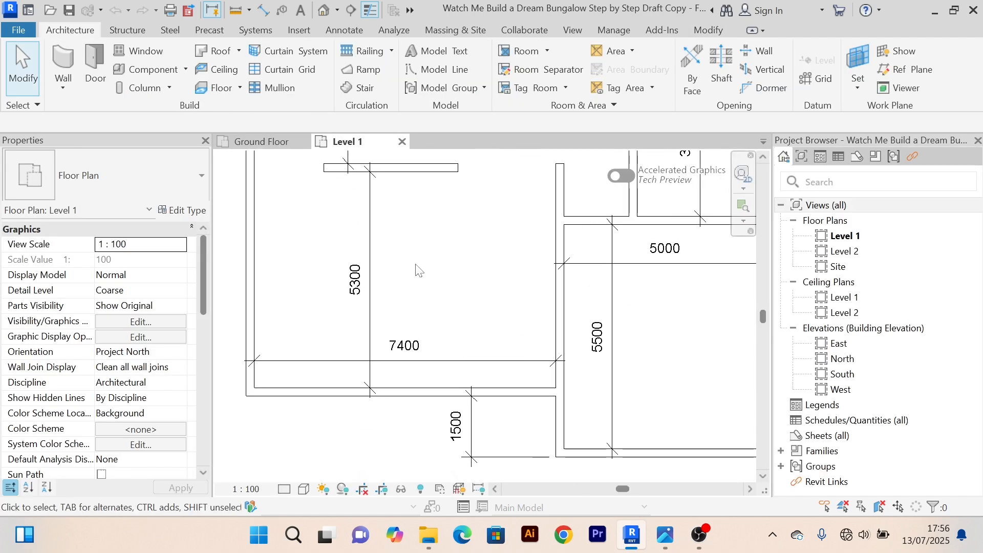
middle_drag(417, 267, 441, 341)
scroll(428, 300, down, 2)
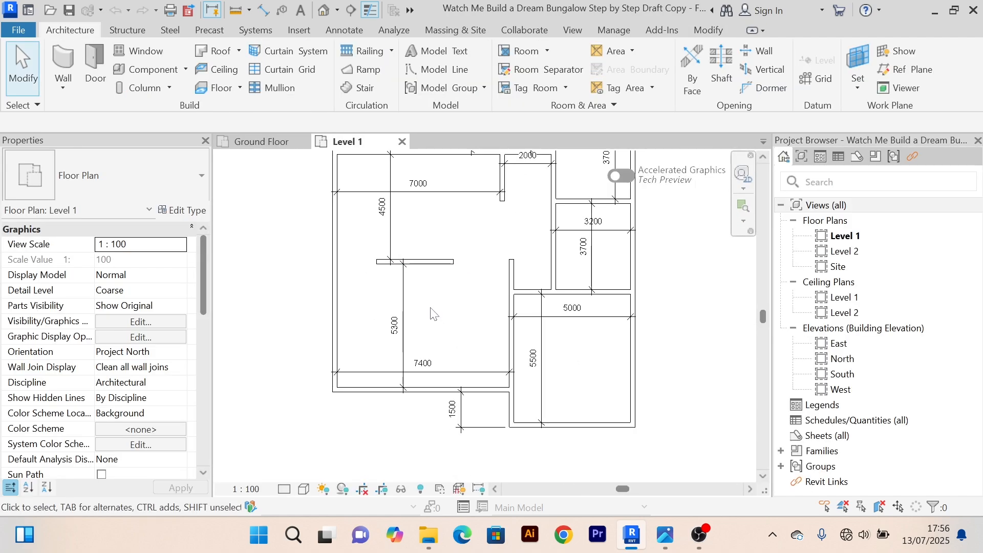
scroll(432, 313, down, 1)
scroll(432, 328, up, 3)
scroll(433, 335, down, 3)
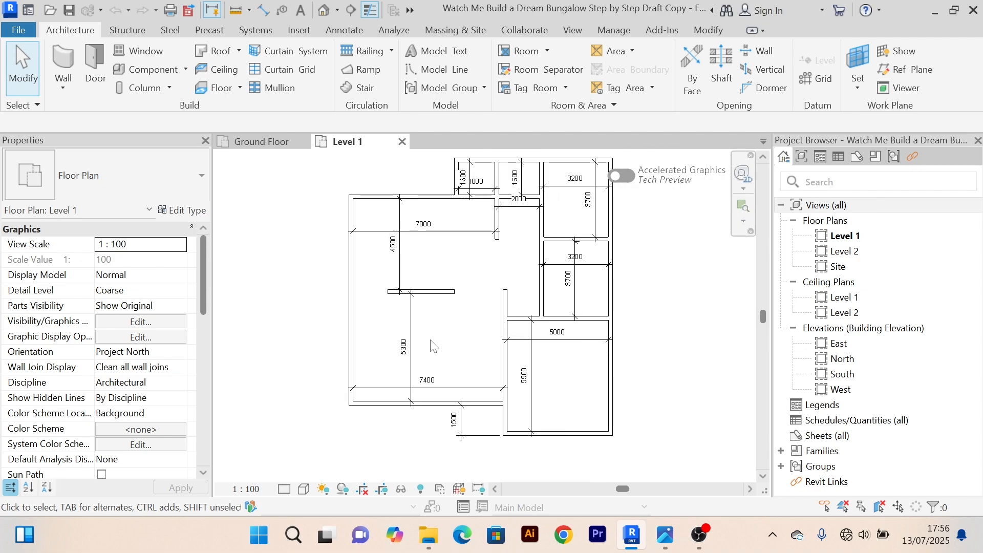
Step: On the Ground Floor plan, offset a copy of the bottom exterior wall 5300 mm inward across the large room
click(263, 142)
middle_drag(398, 285, 401, 280)
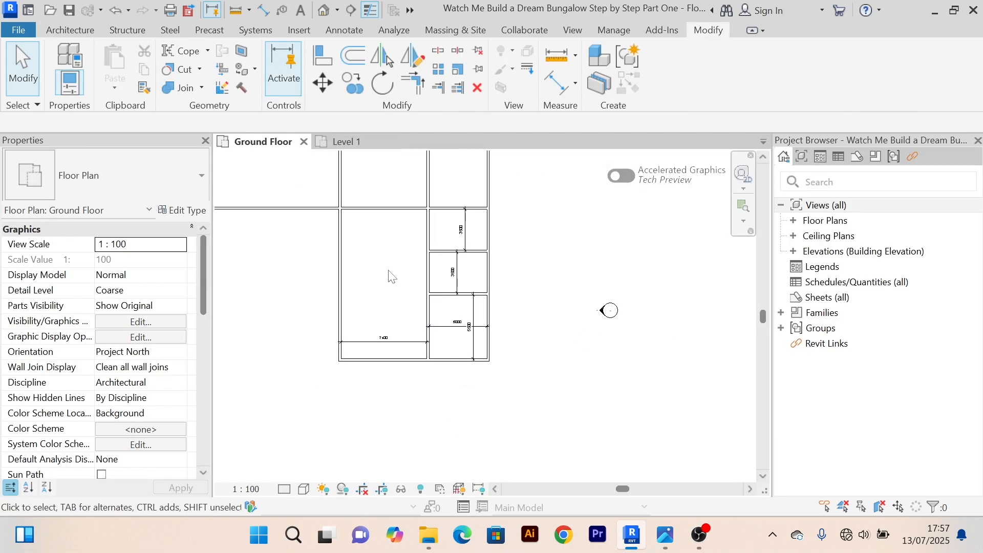
click(397, 362)
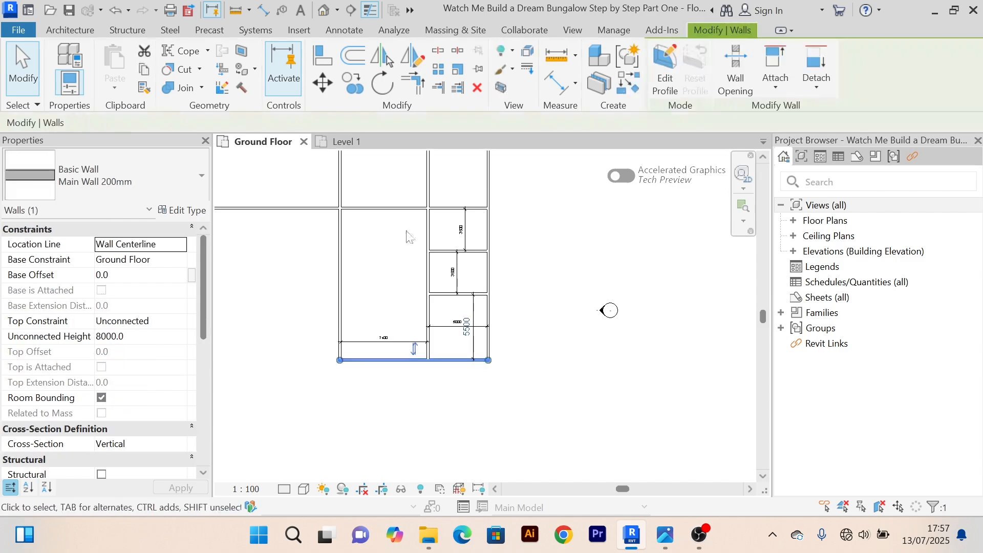
click(349, 55)
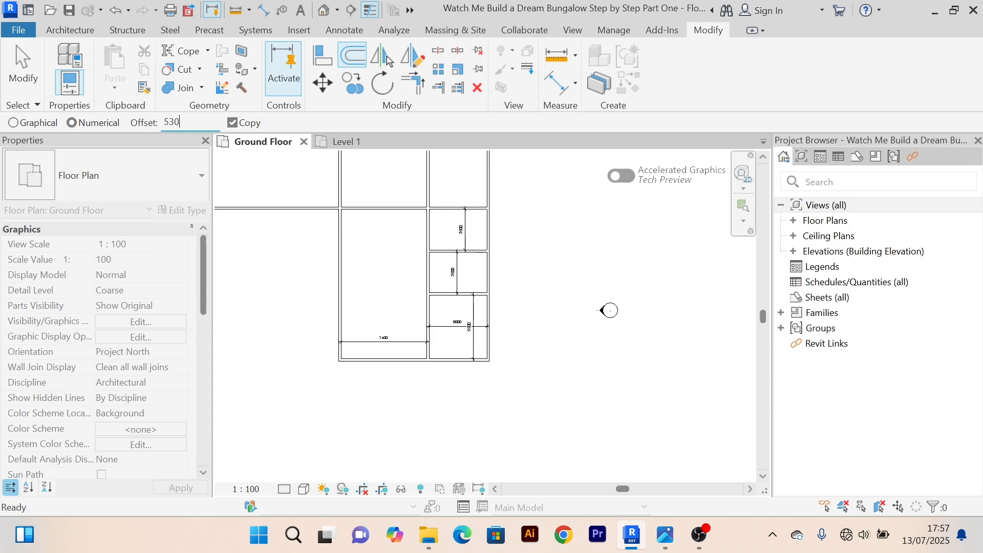
click(382, 360)
right_click(231, 243)
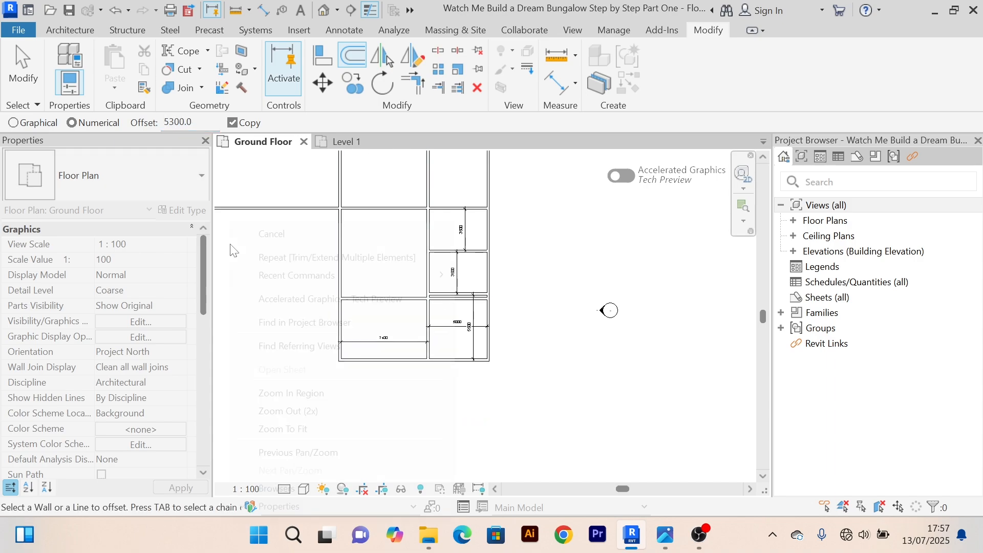
click(263, 236)
right_click(269, 238)
click(292, 211)
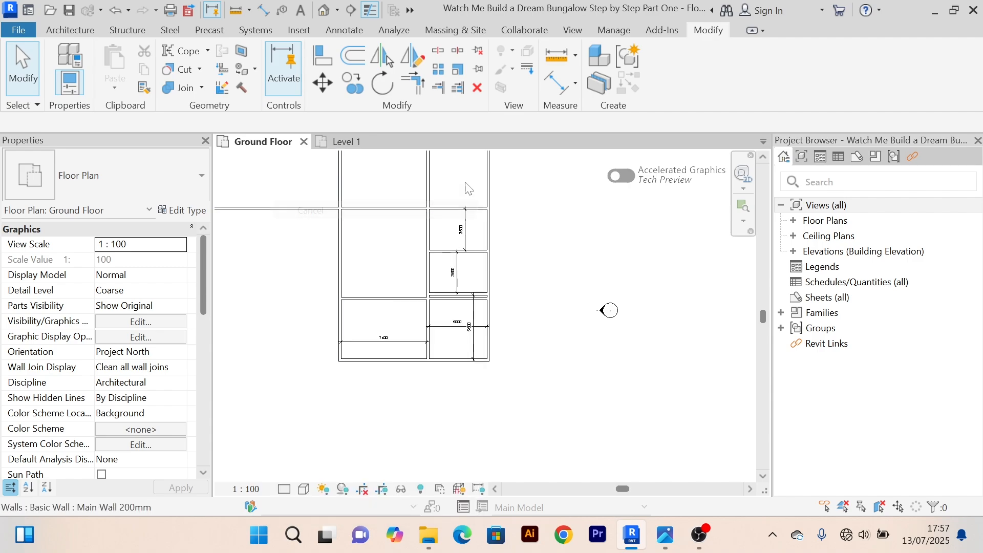
Step: Add an aligned dimension for the clear depth of the 7400 mm wide room, between the new horizontal wall and the bottom exterior wall
click(561, 87)
scroll(386, 353, up, 3)
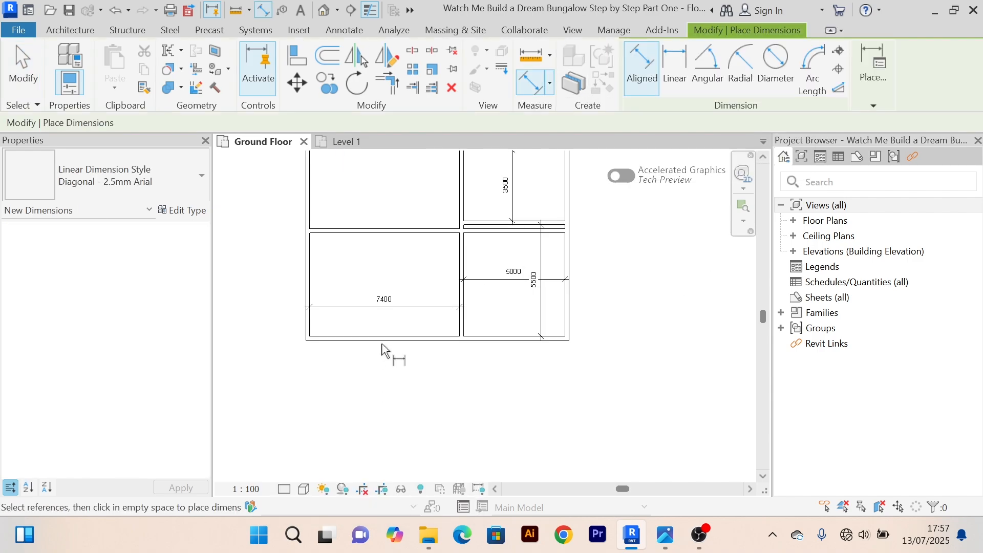
click(417, 211)
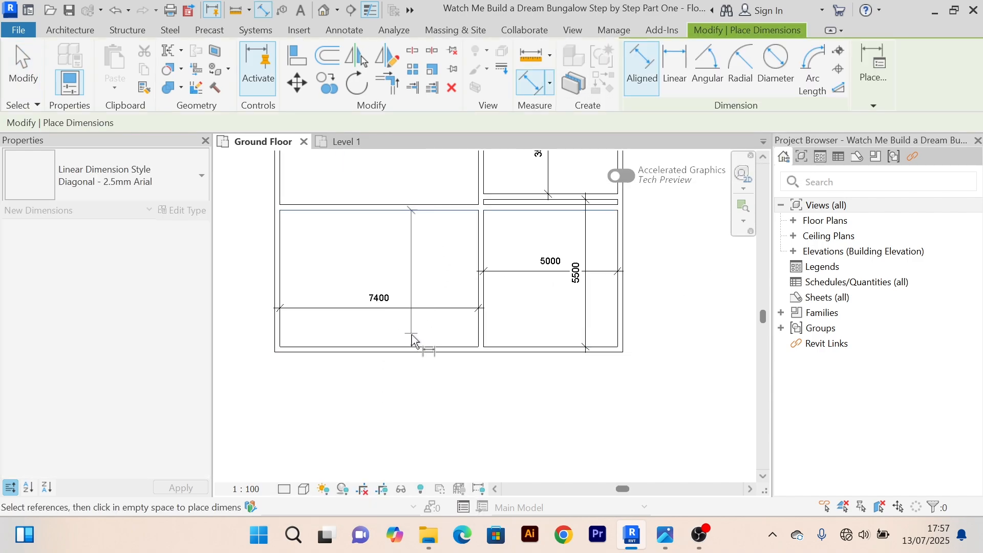
click(418, 347)
scroll(417, 338, up, 2)
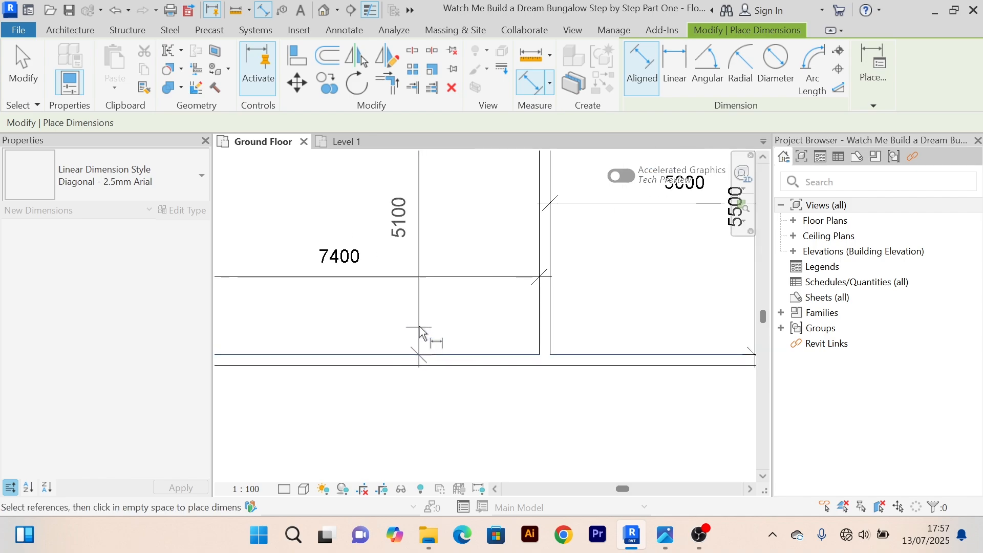
click(418, 324)
scroll(419, 321, down, 5)
right_click(409, 239)
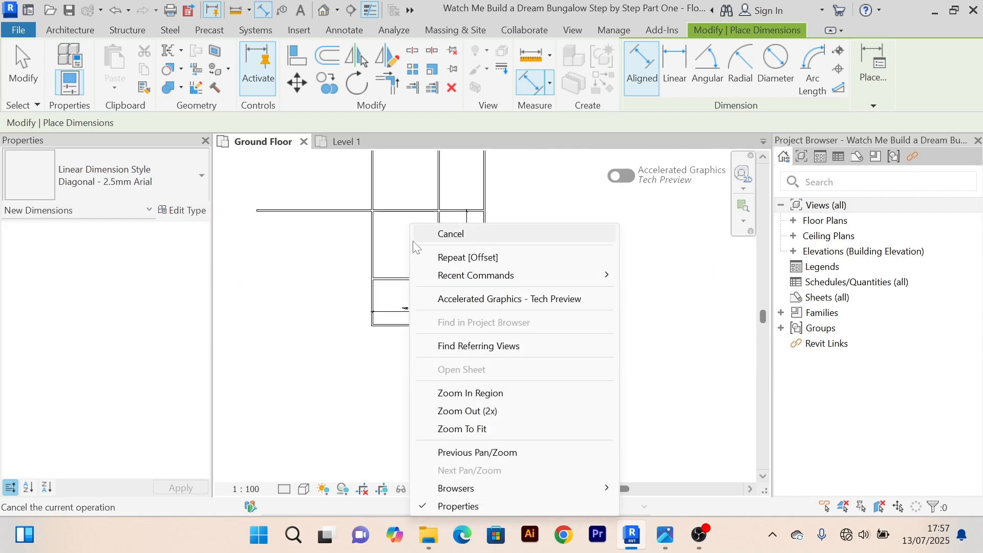
click(428, 234)
Step: Reposition the new horizontal wall by setting the room's clear depth dimension to 5300 mm
scroll(415, 295, up, 2)
scroll(414, 295, up, 1)
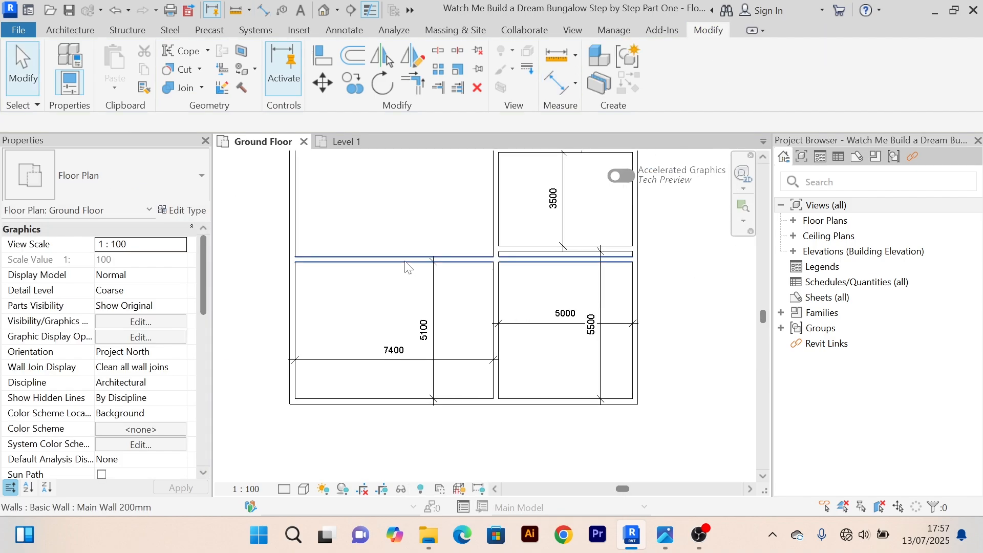
click(411, 260)
click(423, 330)
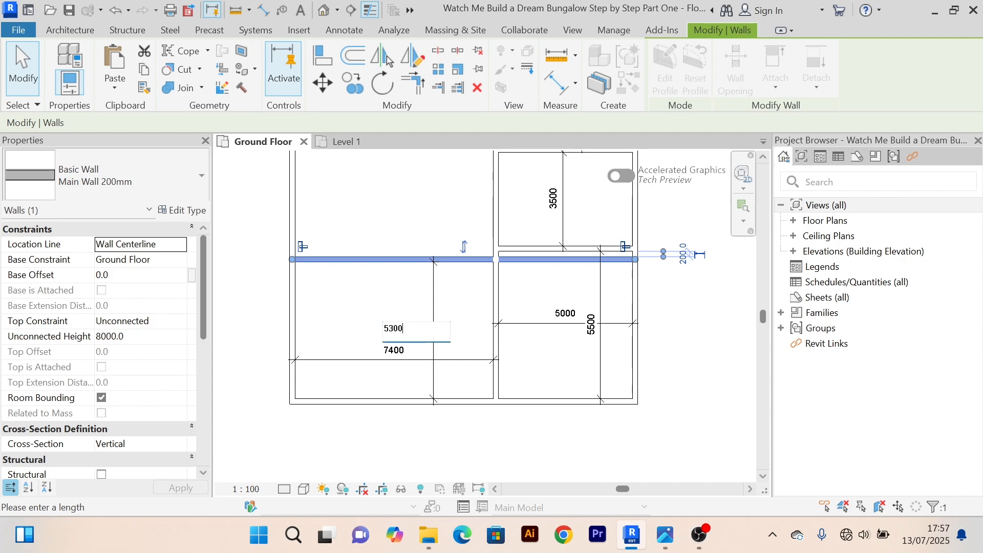
key(Return)
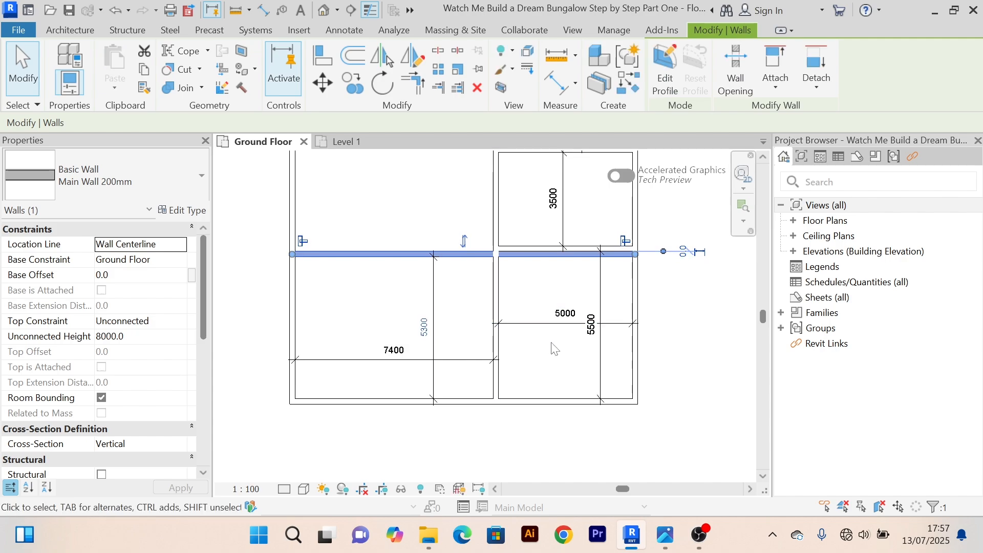
middle_drag(563, 295, 549, 298)
scroll(549, 284, up, 2)
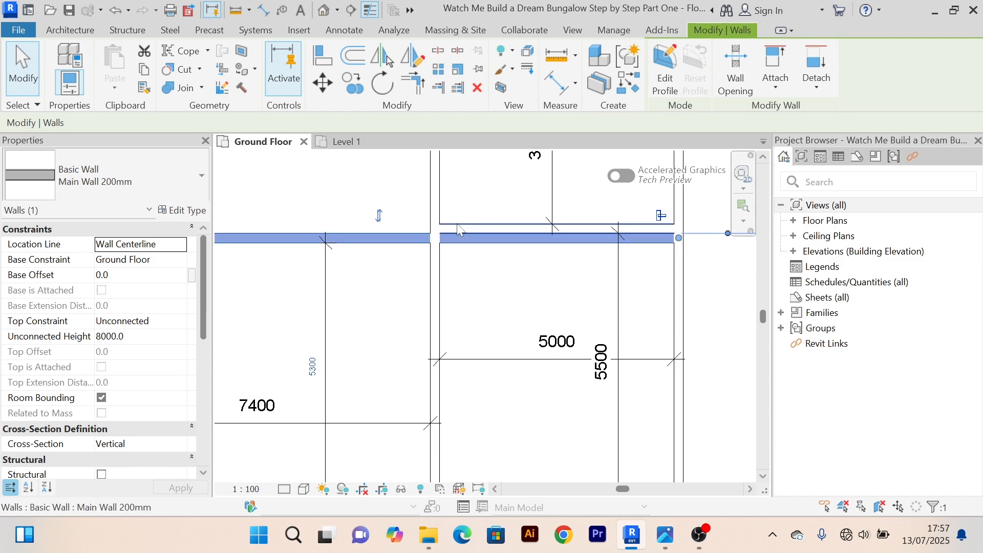
scroll(460, 225, down, 2)
click(646, 306)
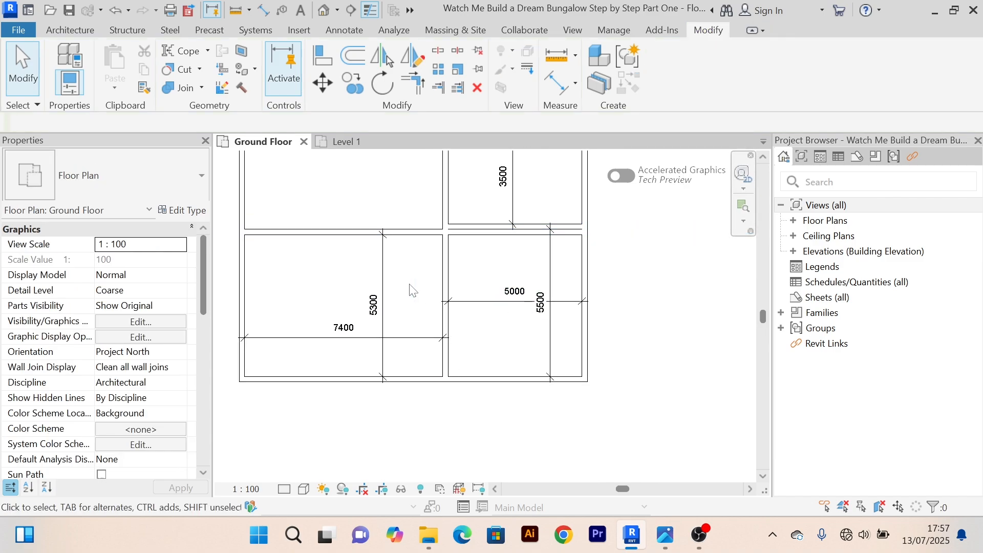
Step: Trim the repositioned horizontal wall to the vertical wall between the lower rooms, keeping the 7400 mm room side
scroll(418, 290, up, 2)
scroll(423, 307, down, 1)
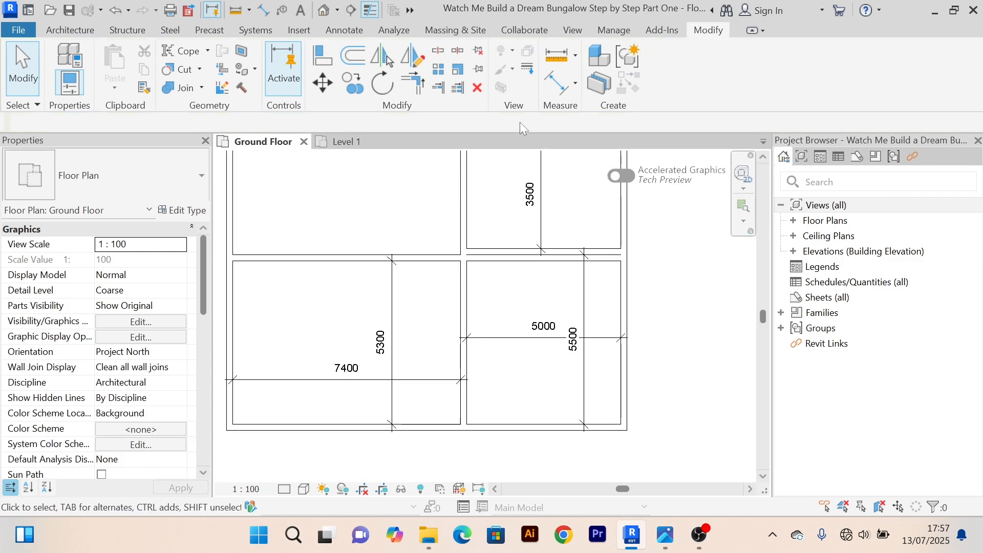
click(458, 89)
scroll(475, 177, up, 2)
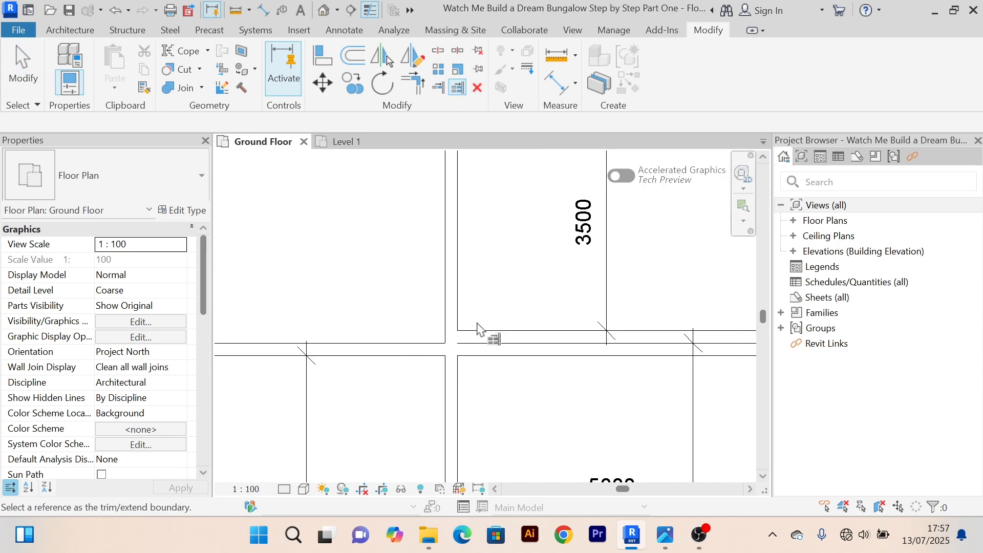
click(444, 397)
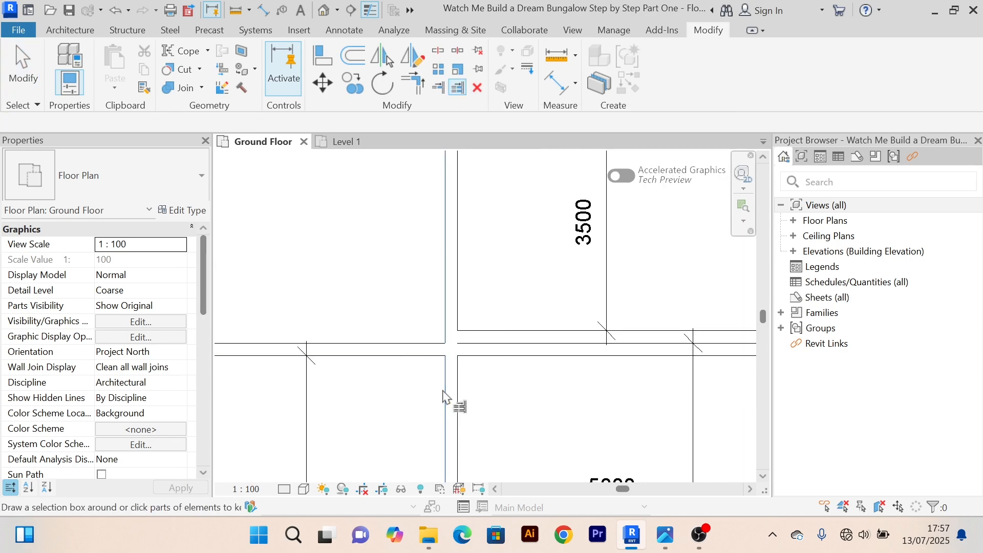
click(402, 351)
scroll(402, 351, down, 4)
right_click(583, 264)
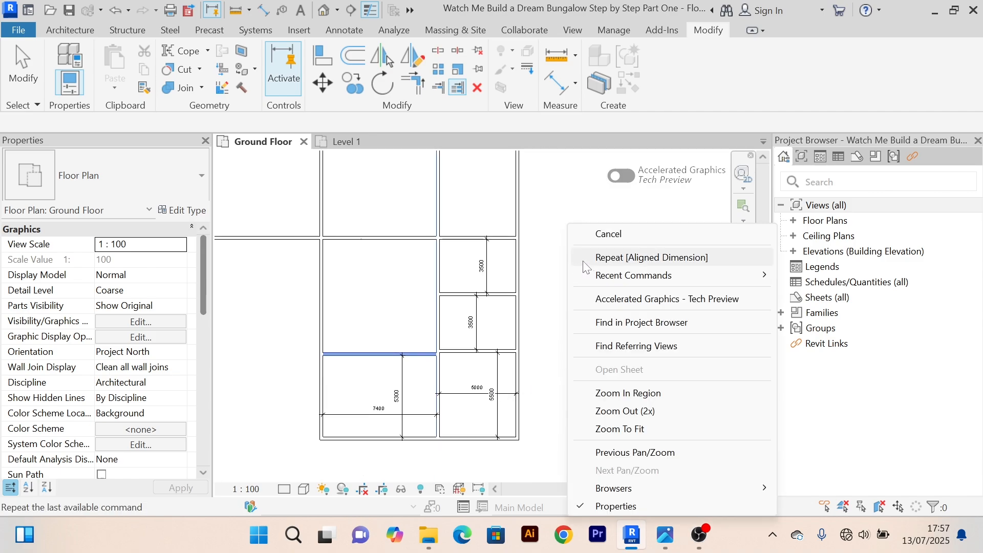
click(608, 234)
Step: Compare the two lower rooms on the Ground Floor with the same rooms in the draft Level 1 plan
click(353, 143)
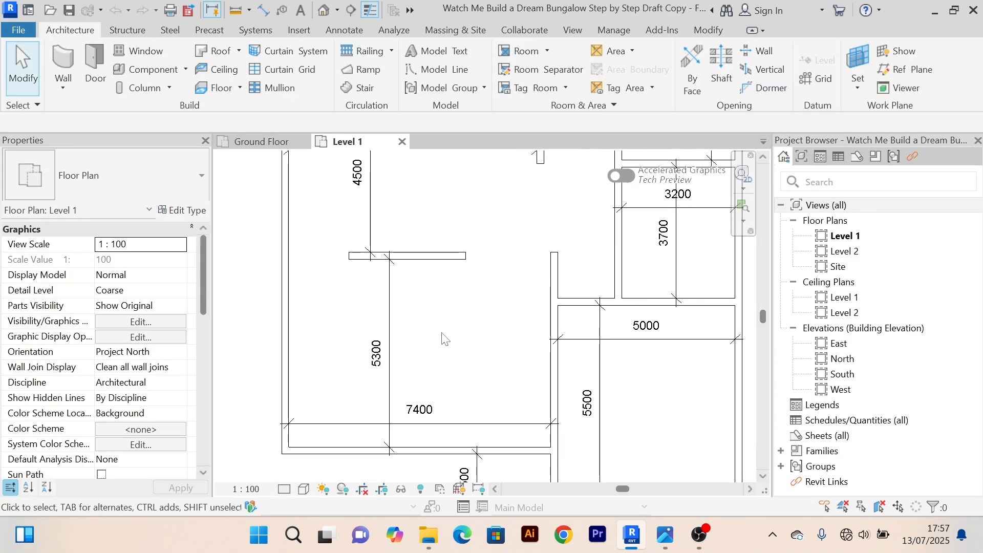
scroll(447, 339, down, 2)
middle_drag(448, 340, 424, 312)
scroll(500, 340, up, 4)
scroll(524, 322, down, 3)
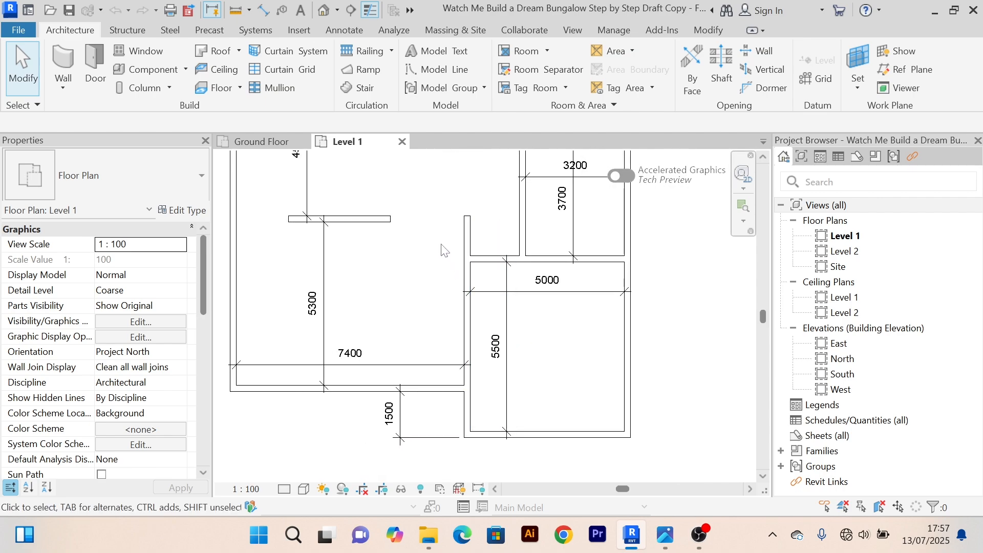
click(263, 141)
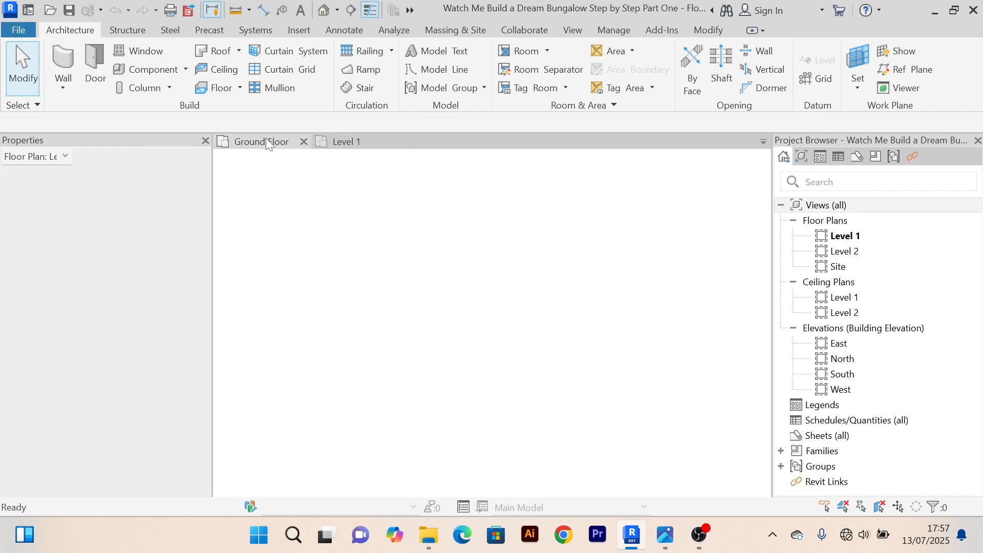
middle_drag(390, 316, 392, 213)
scroll(426, 303, up, 6)
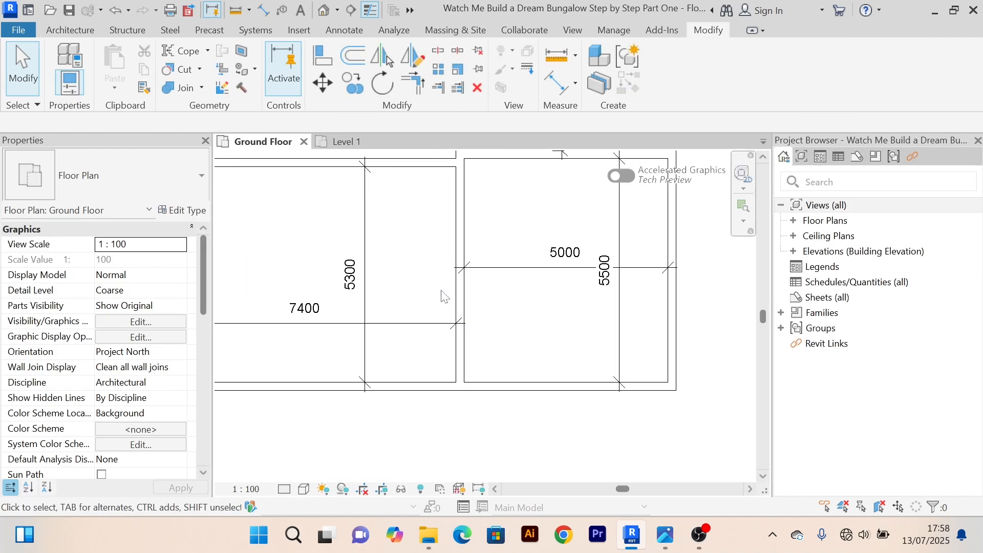
scroll(439, 291, down, 4)
middle_drag(434, 291, 458, 331)
Step: Examine the setback between the bottom exterior walls of the two lower rooms in the draft Level 1 plan
click(353, 142)
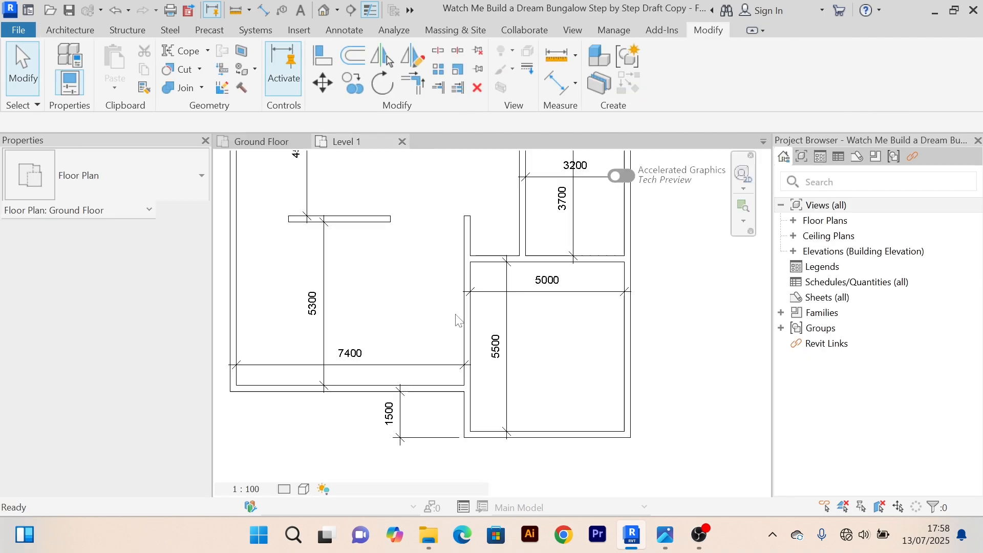
scroll(459, 302, down, 2)
scroll(440, 297, up, 4)
scroll(418, 312, up, 3)
middle_drag(404, 301, 458, 332)
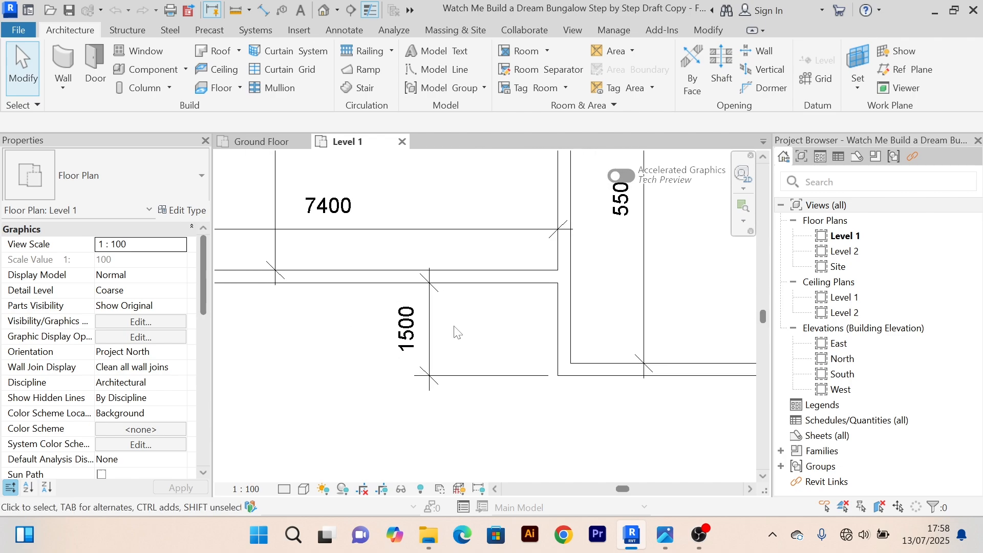
middle_drag(591, 300, 446, 301)
scroll(450, 305, down, 3)
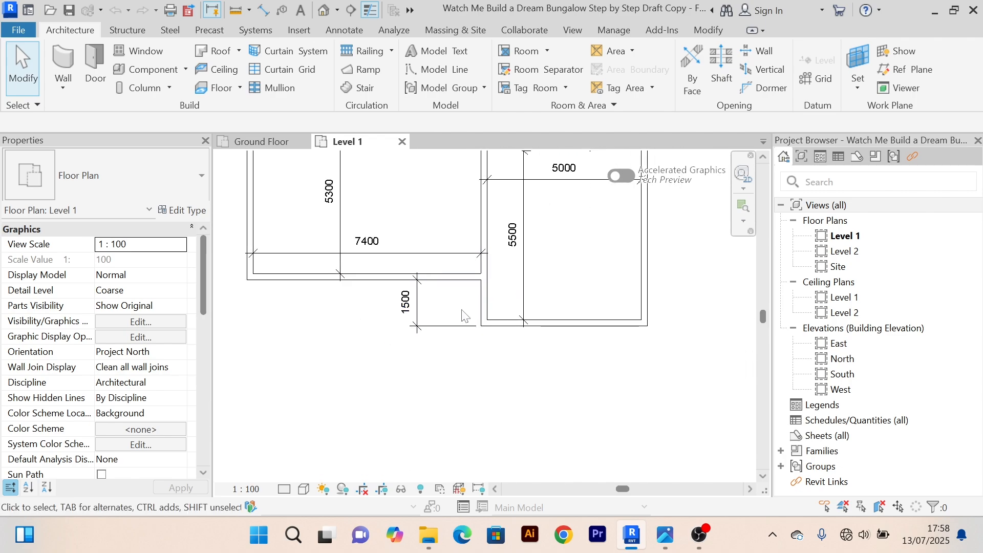
scroll(461, 307, up, 3)
scroll(471, 287, down, 3)
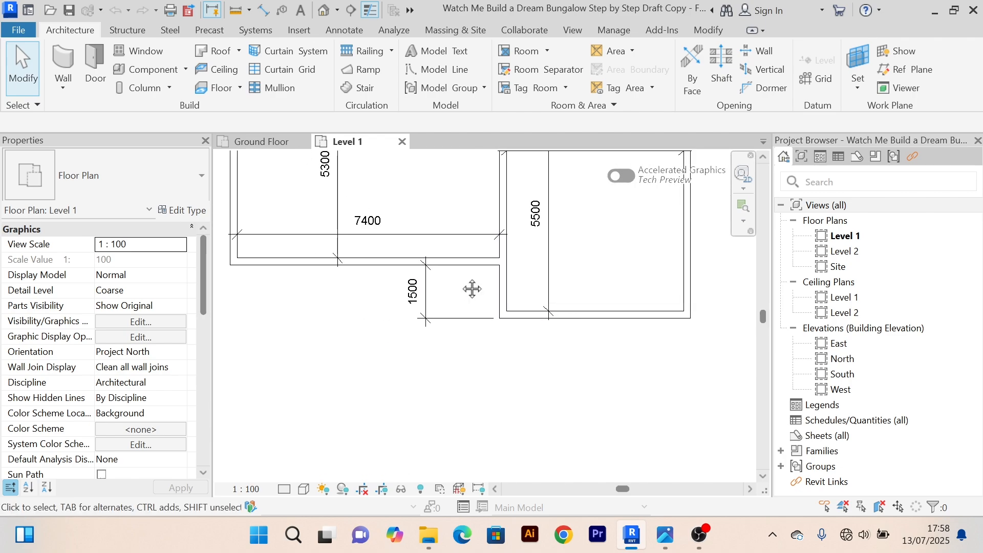
scroll(457, 327, up, 3)
scroll(457, 327, down, 3)
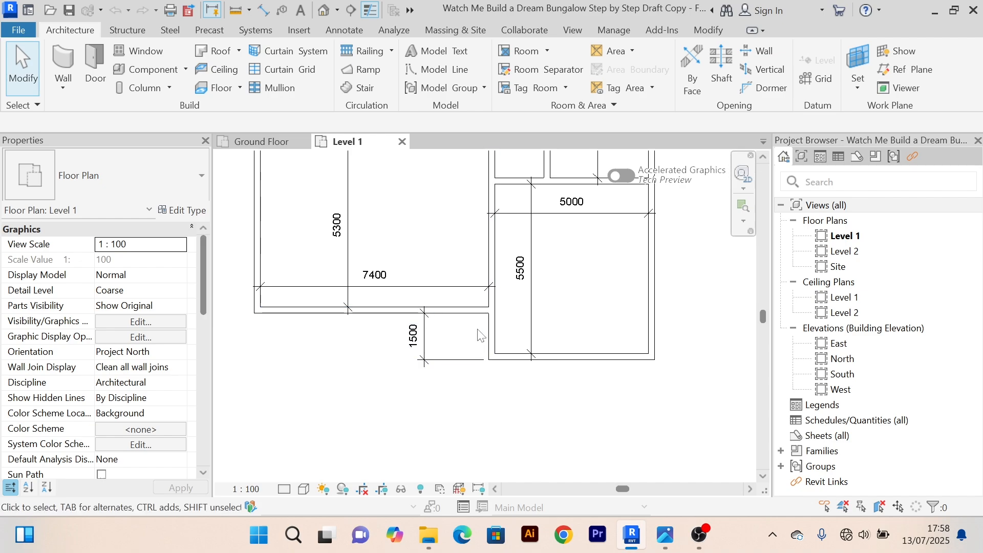
scroll(464, 338, up, 5)
scroll(465, 336, down, 2)
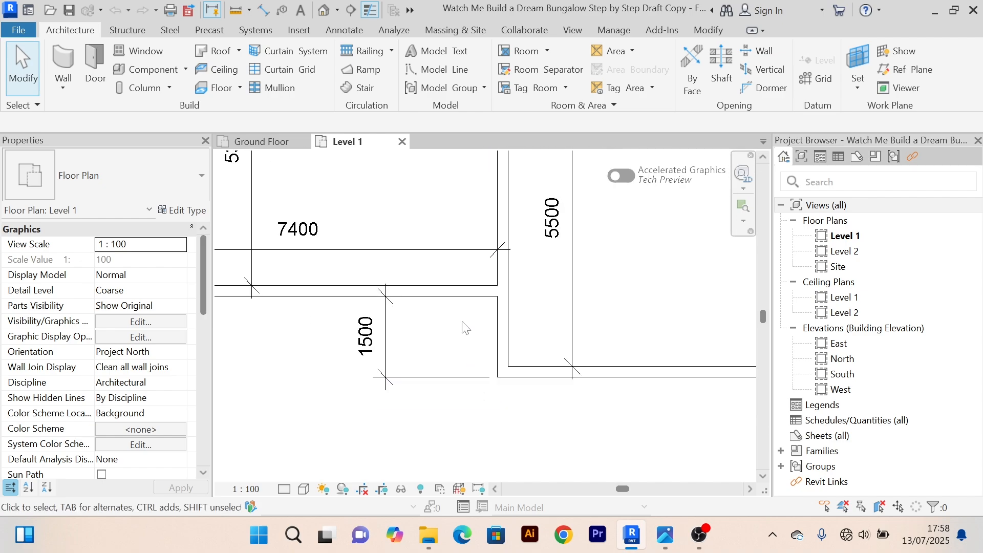
Step: On the Ground Floor plan, split the bottom exterior wall about 700 mm from the vertical wall, on the 7400 mm room side
click(262, 142)
scroll(461, 389, up, 3)
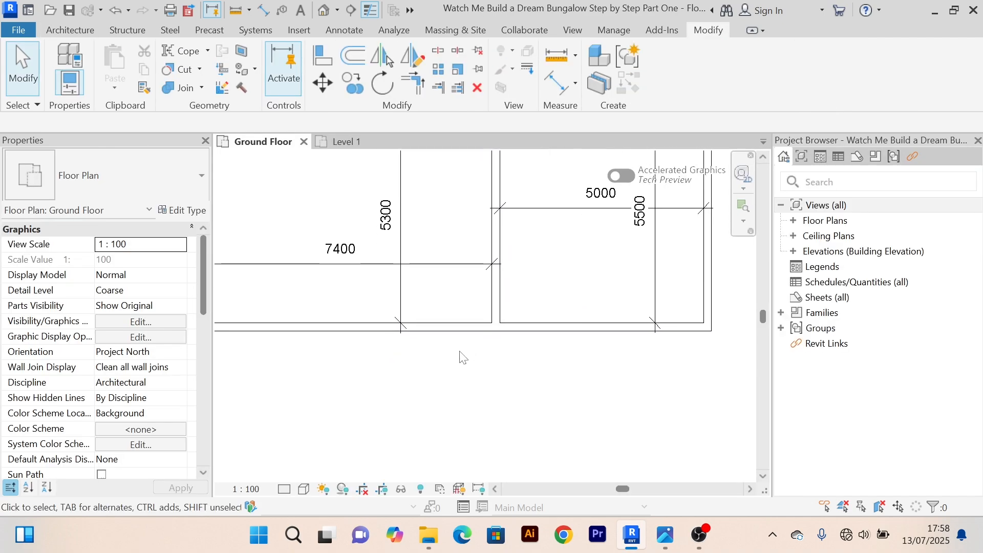
scroll(462, 358, down, 1)
middle_drag(463, 360, 481, 320)
click(468, 302)
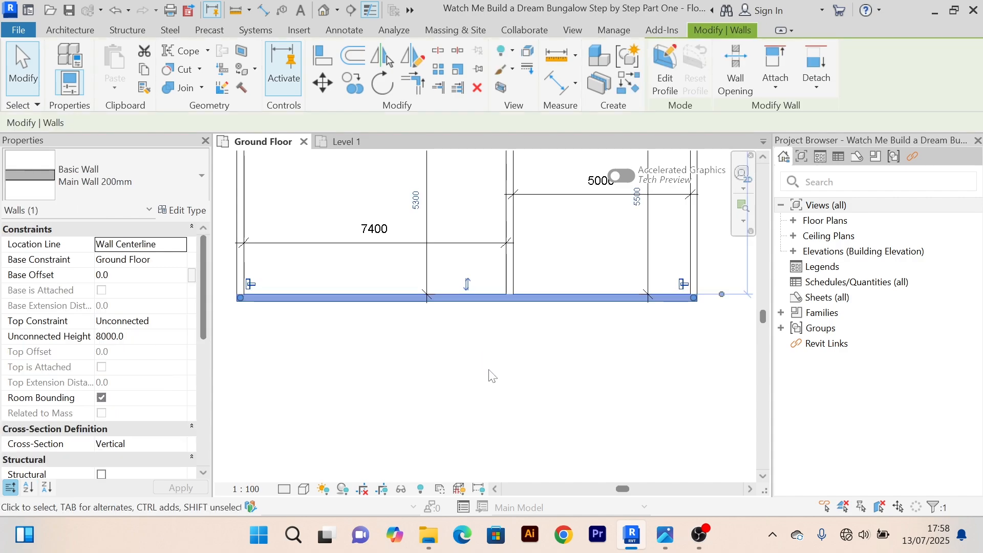
scroll(460, 371, down, 3)
click(439, 352)
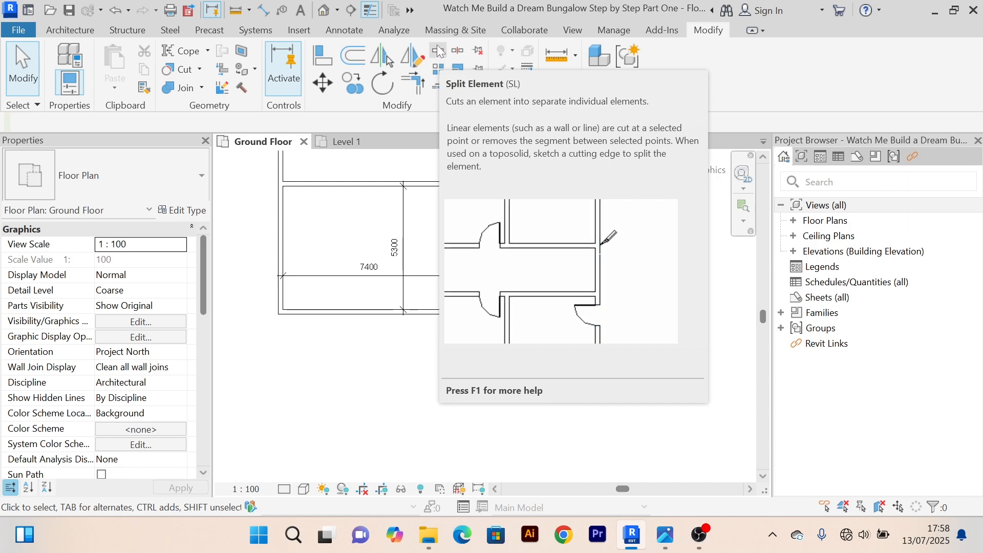
click(438, 48)
scroll(514, 368, up, 3)
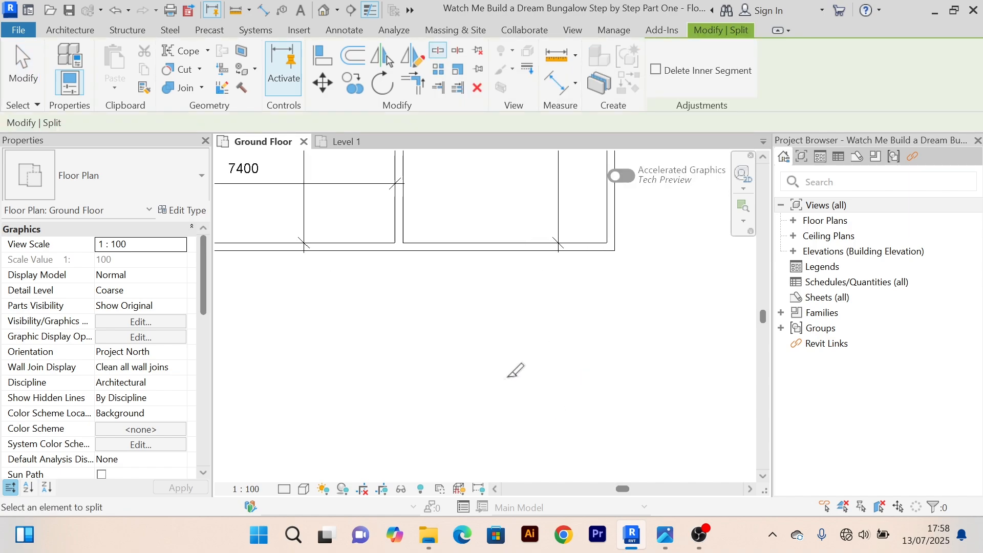
click(366, 247)
scroll(374, 245, down, 3)
right_click(439, 343)
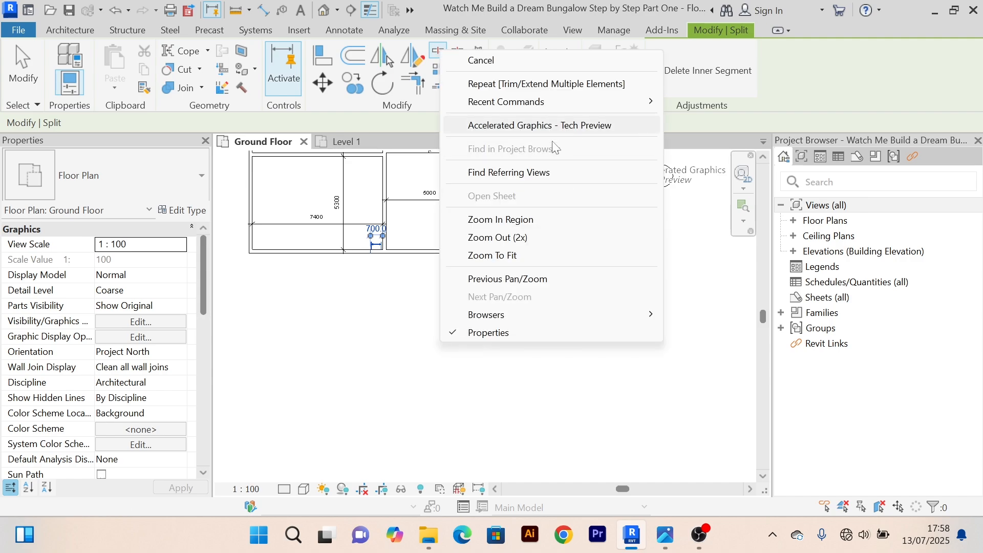
click(536, 63)
right_click(465, 300)
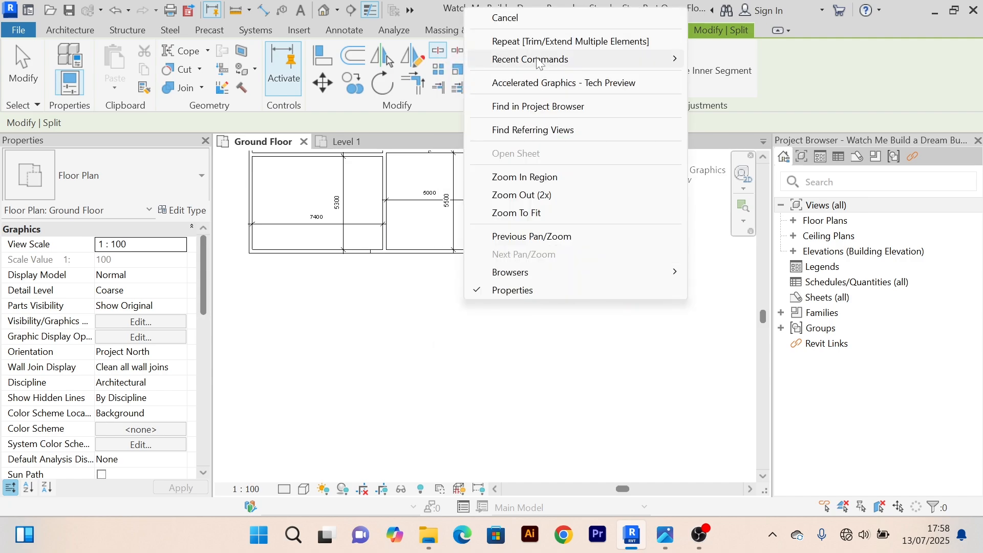
click(528, 18)
Step: Trim the 5000 mm room's split bottom wall segment to a corner with the vertical wall between the lower rooms
scroll(435, 356, up, 5)
scroll(450, 340, up, 2)
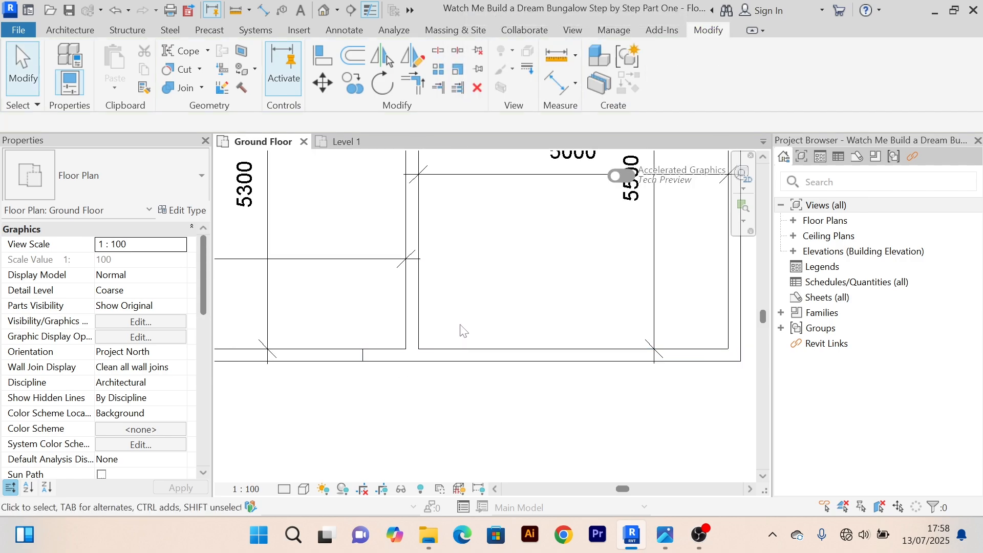
click(476, 338)
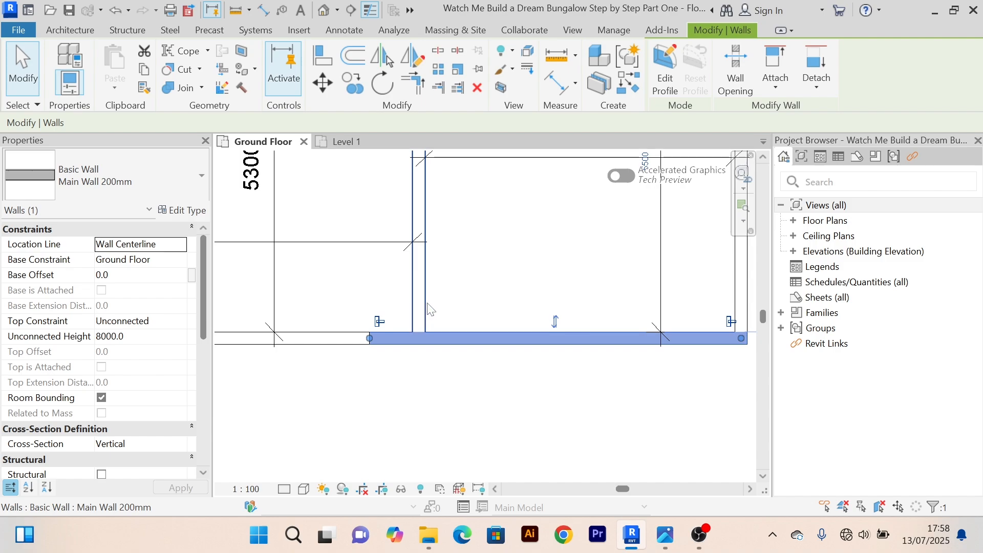
click(486, 280)
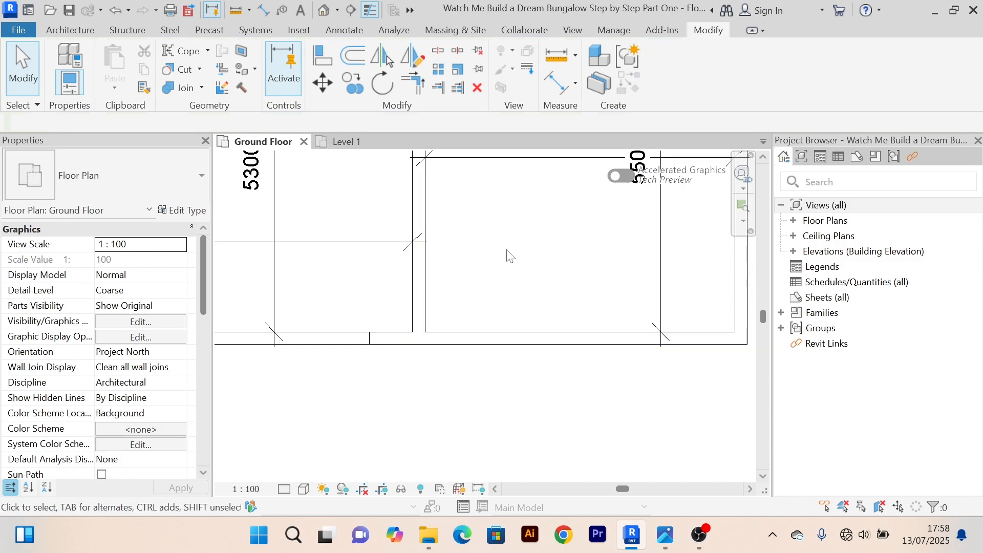
click(428, 87)
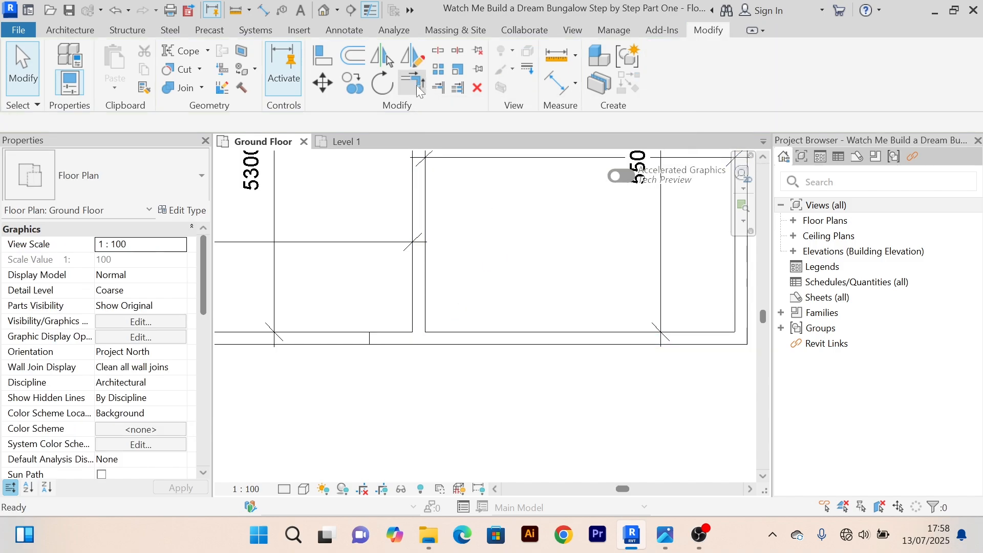
click(476, 339)
click(421, 315)
scroll(510, 404, down, 3)
right_click(489, 379)
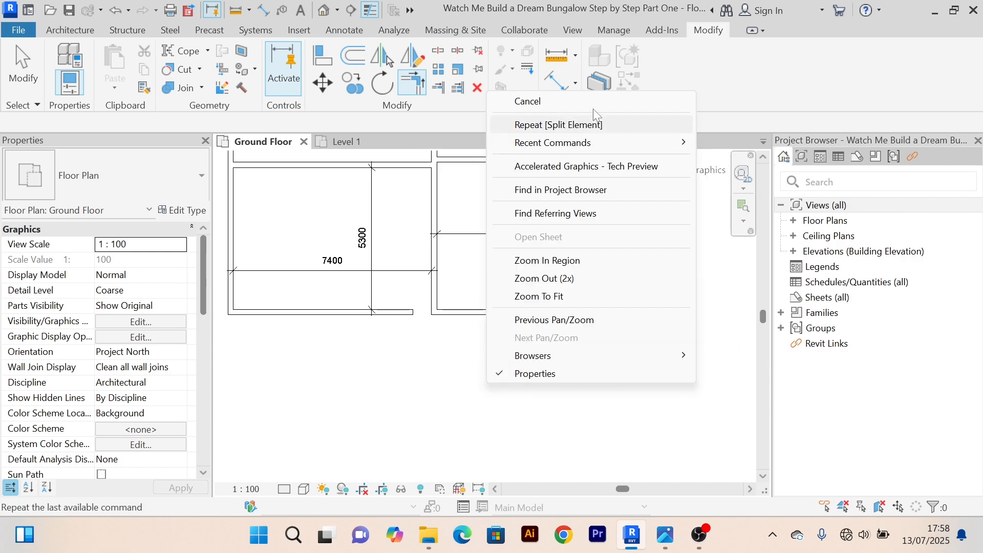
click(584, 97)
middle_drag(336, 322, 434, 428)
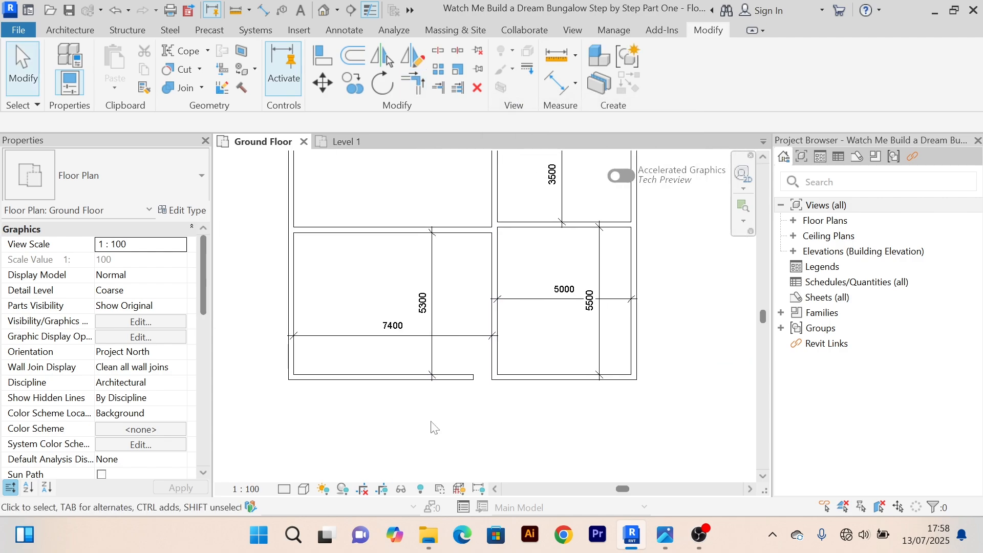
Step: Move the split bottom wall of the 7400 mm wide room inward by about 1500 mm
click(408, 385)
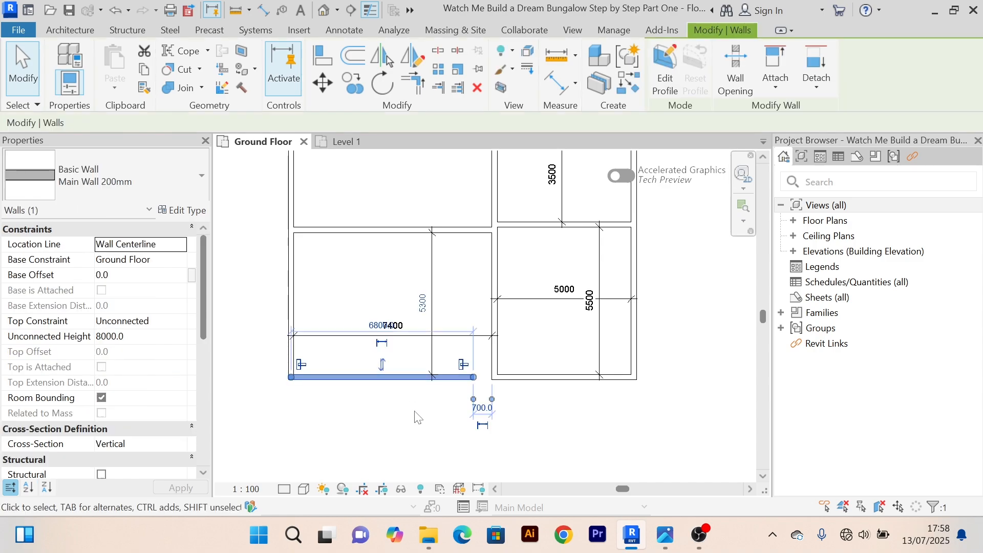
key(Up)
key(Up)
key(Up)
key(Up)
key(Up)
key(Up)
key(Up)
key(Up)
key(Up)
key(Up)
key(Up)
key(Up)
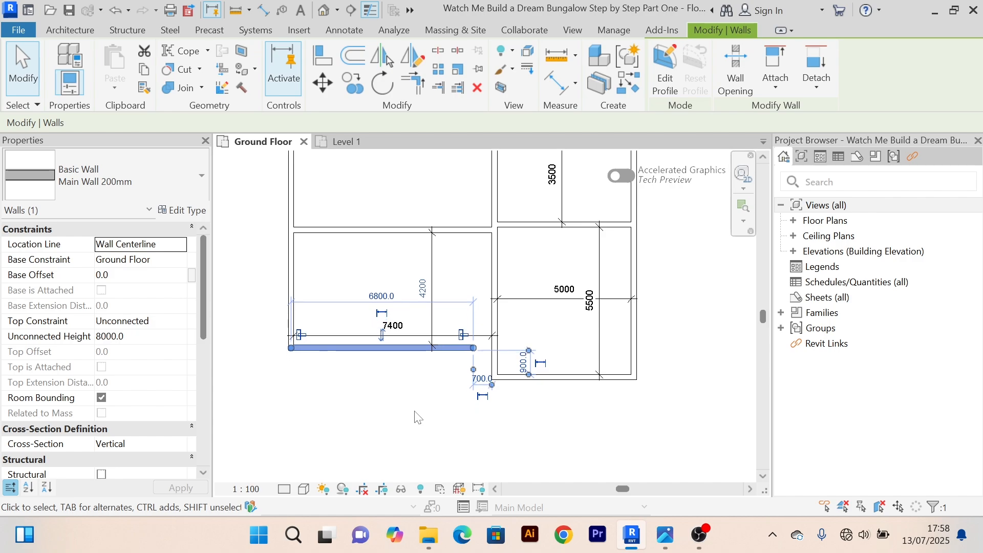
click(417, 417)
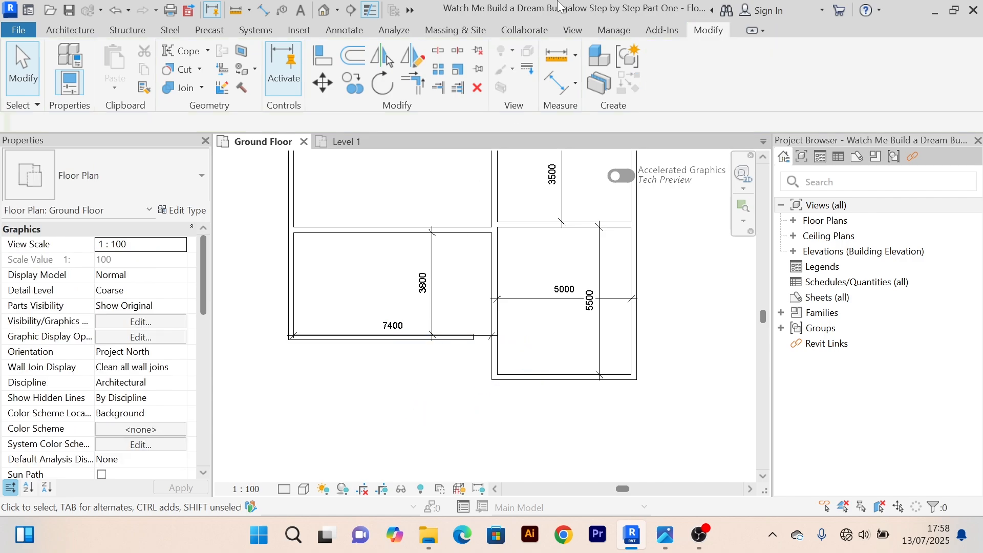
Step: Dimension the setback between the outer faces of the two lower rooms' bottom walls with an aligned dimension
click(560, 83)
scroll(424, 394, up, 4)
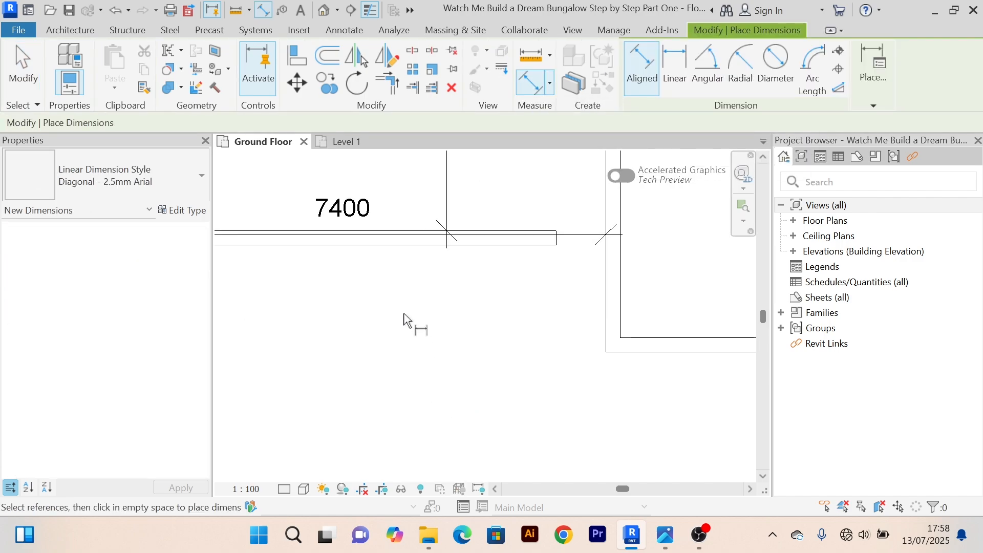
click(402, 256)
scroll(466, 297, down, 2)
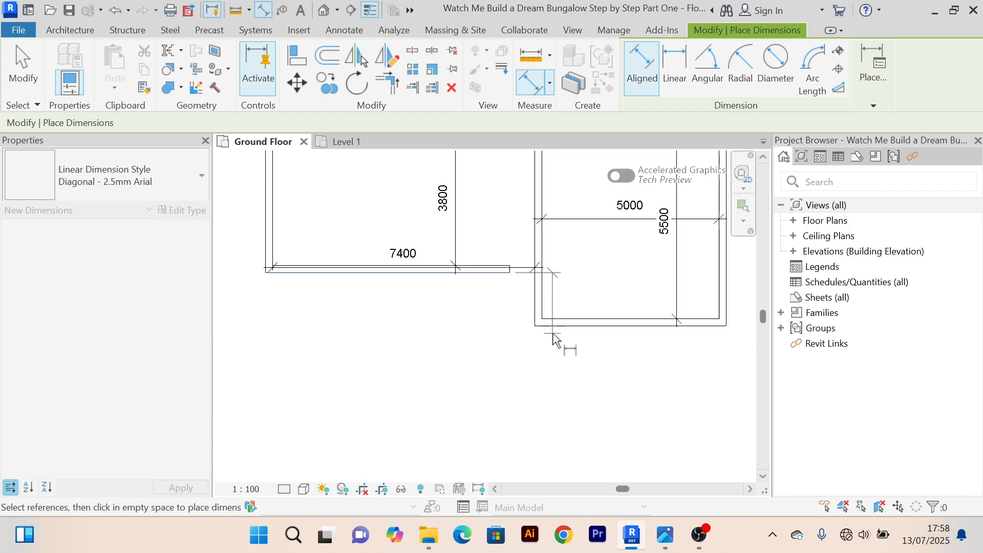
click(554, 328)
click(450, 329)
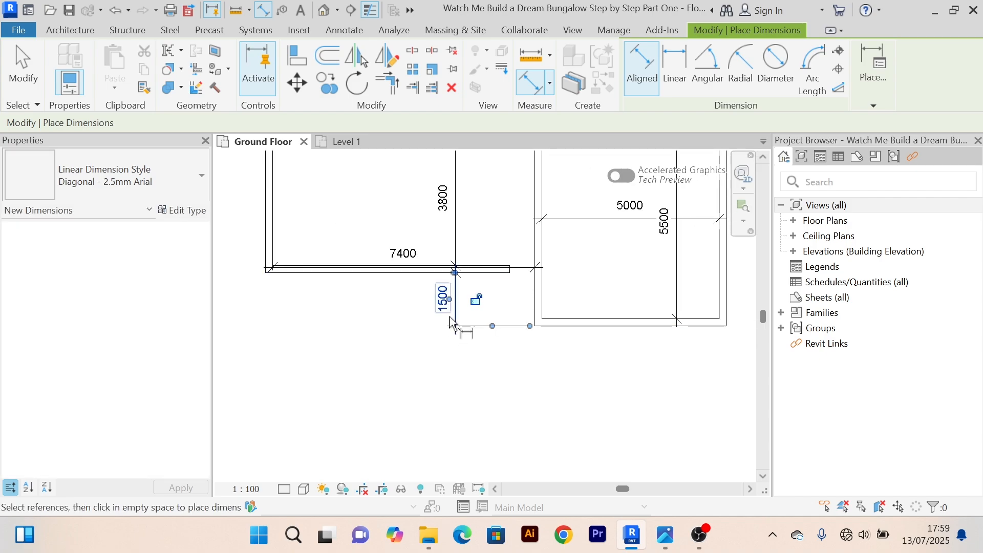
scroll(439, 351, up, 3)
right_click(408, 354)
click(470, 81)
scroll(386, 312, up, 2)
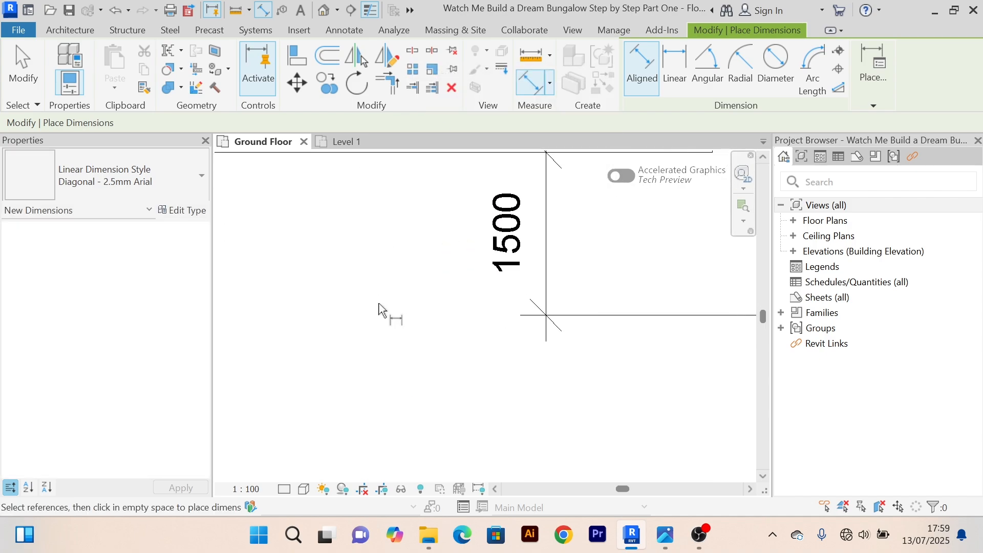
scroll(386, 311, down, 2)
right_click(461, 308)
click(459, 15)
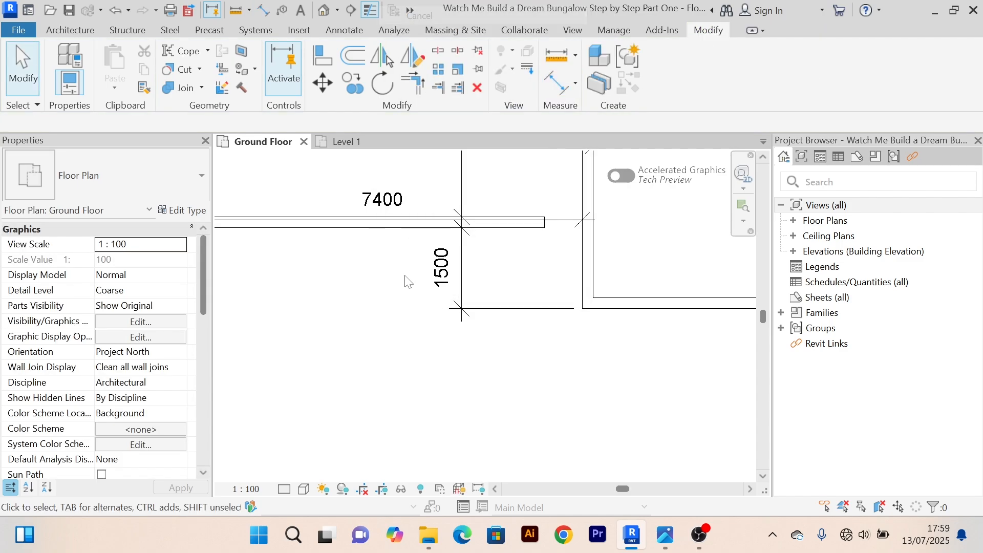
Step: Shift the 7400 mm width dimension upward into the room, clear of the relocated bottom wall
scroll(406, 281, down, 2)
click(528, 297)
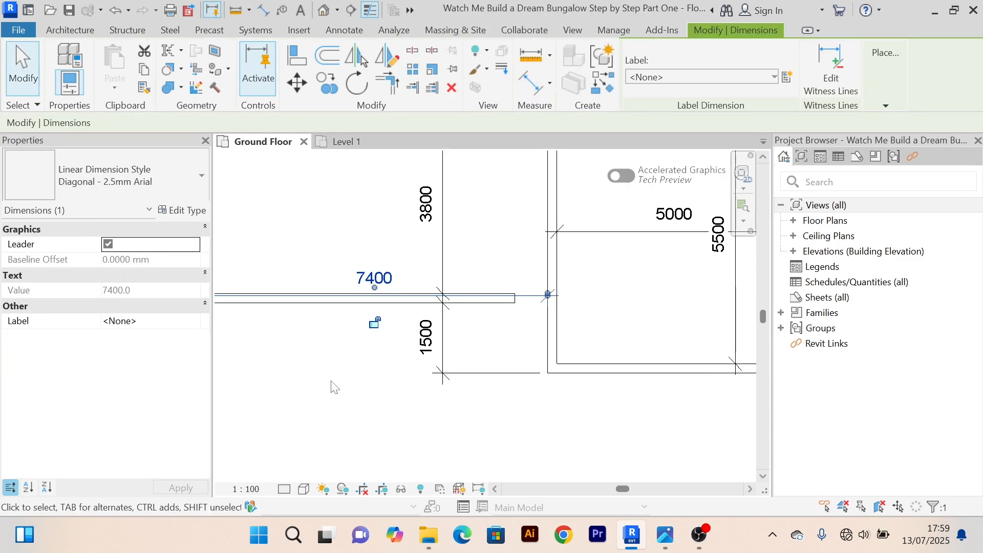
key(Up)
key(Up)
key(Up)
key(Up)
key(Up)
key(Up)
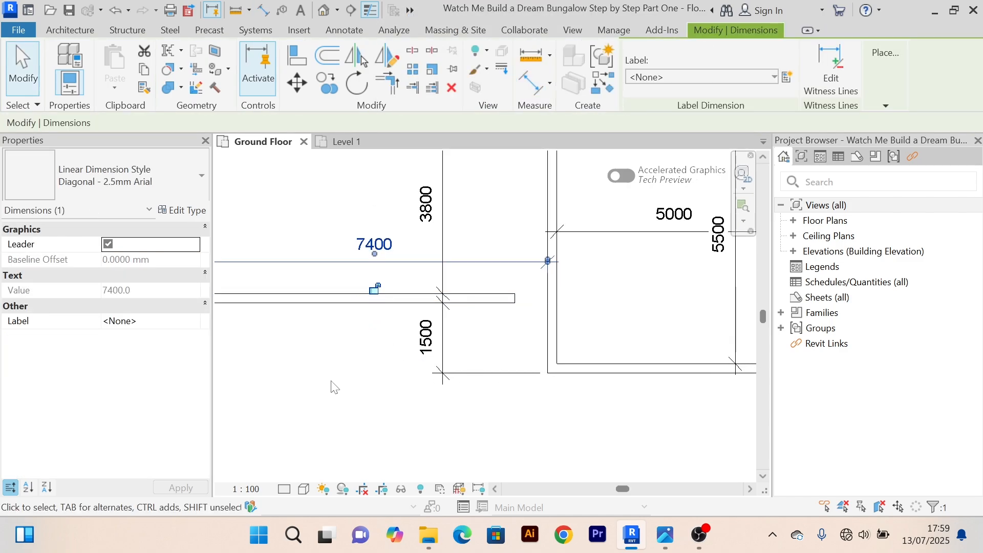
click(332, 395)
scroll(330, 389, down, 3)
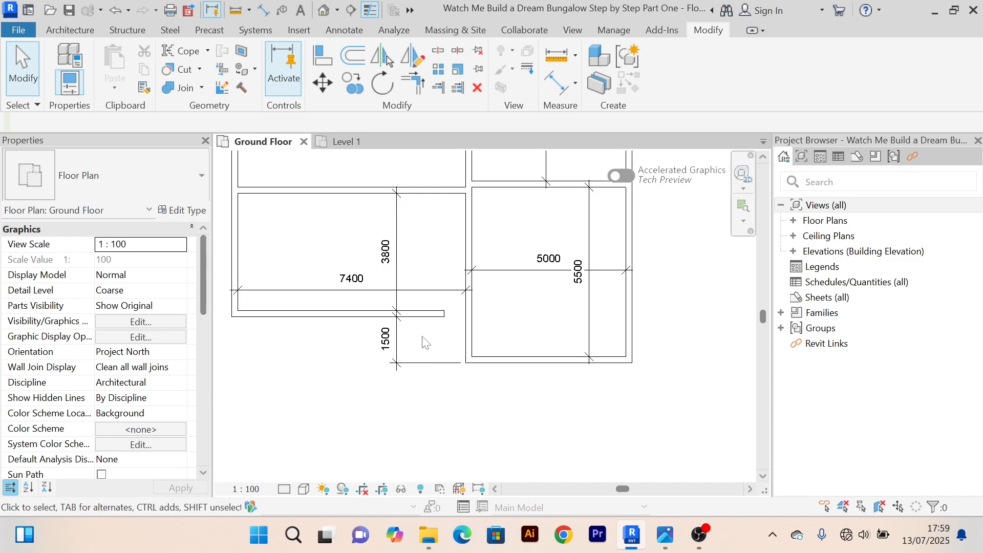
Step: Extend the 7400 mm room's bottom wall to meet the vertical wall between the two lower rooms
scroll(427, 333, up, 4)
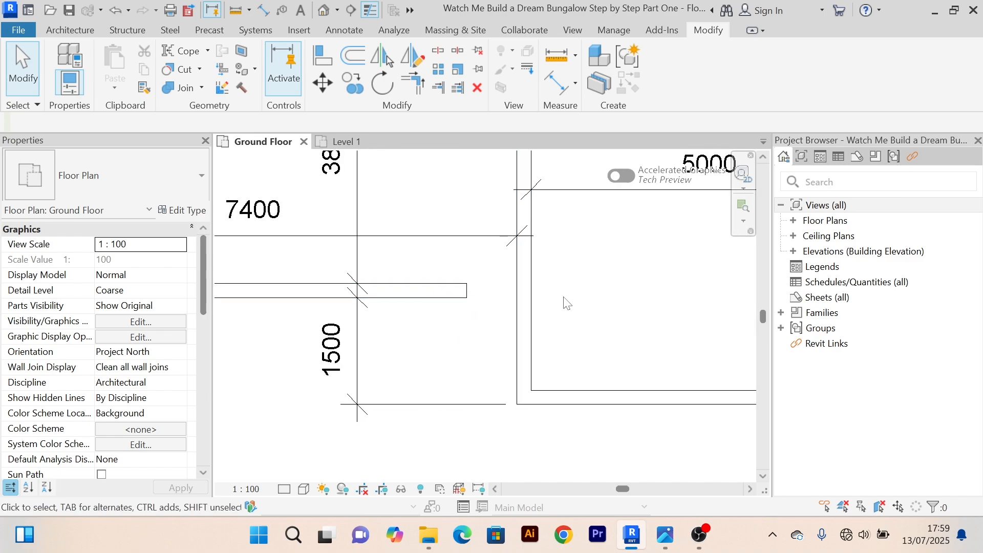
scroll(461, 267, down, 2)
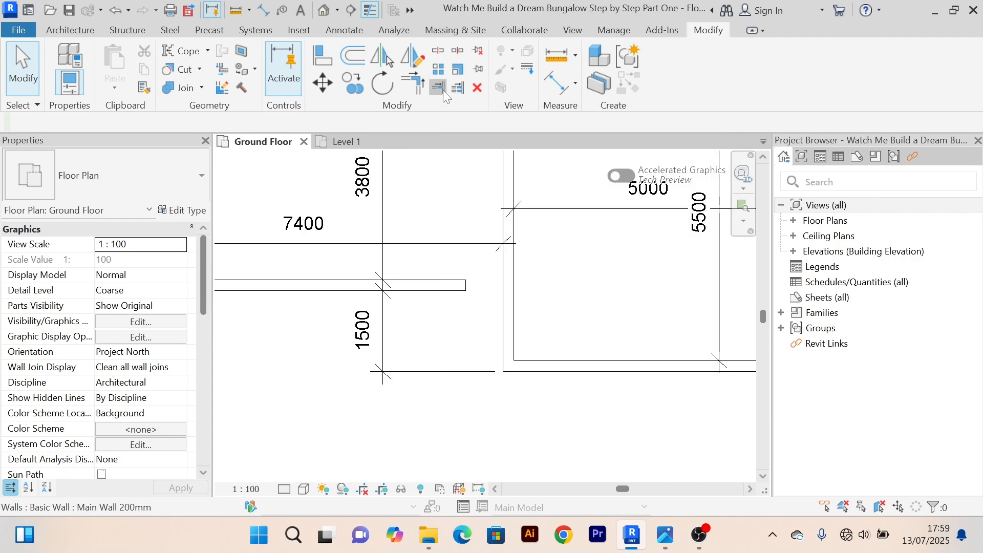
click(444, 91)
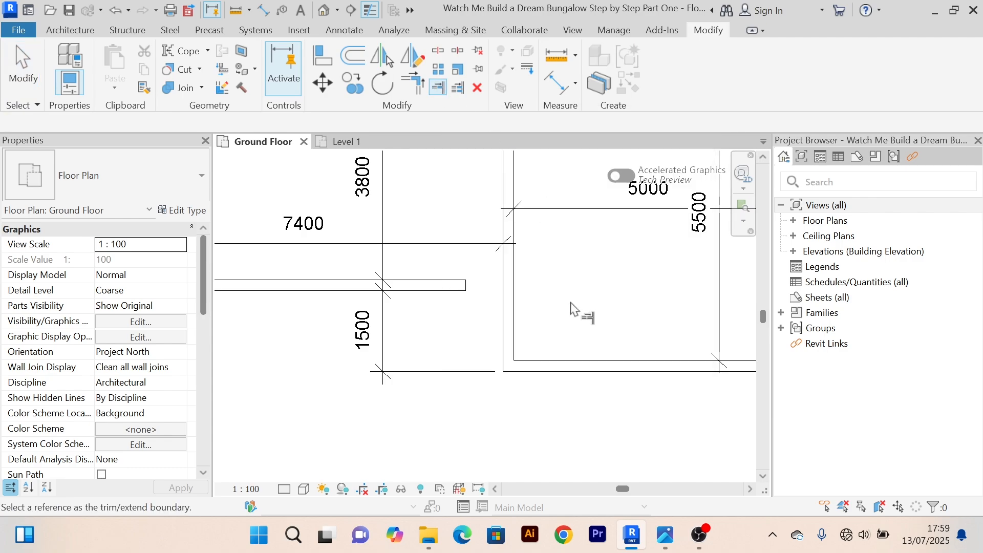
click(513, 301)
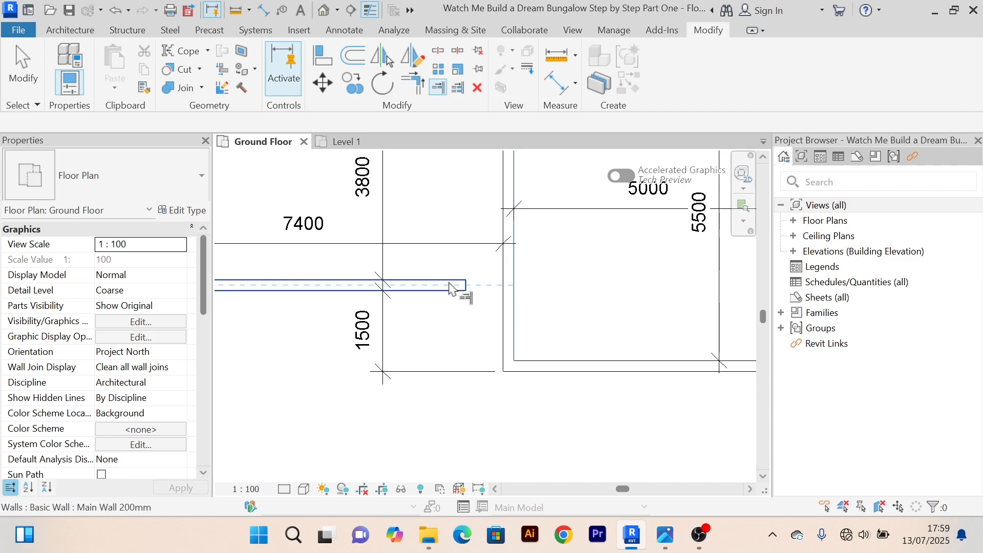
scroll(444, 290, down, 2)
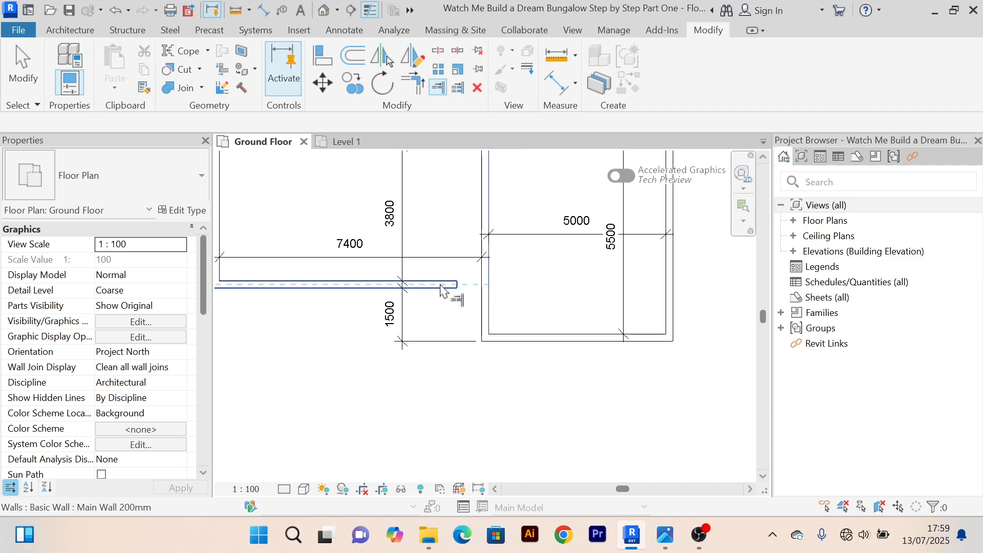
click(444, 290)
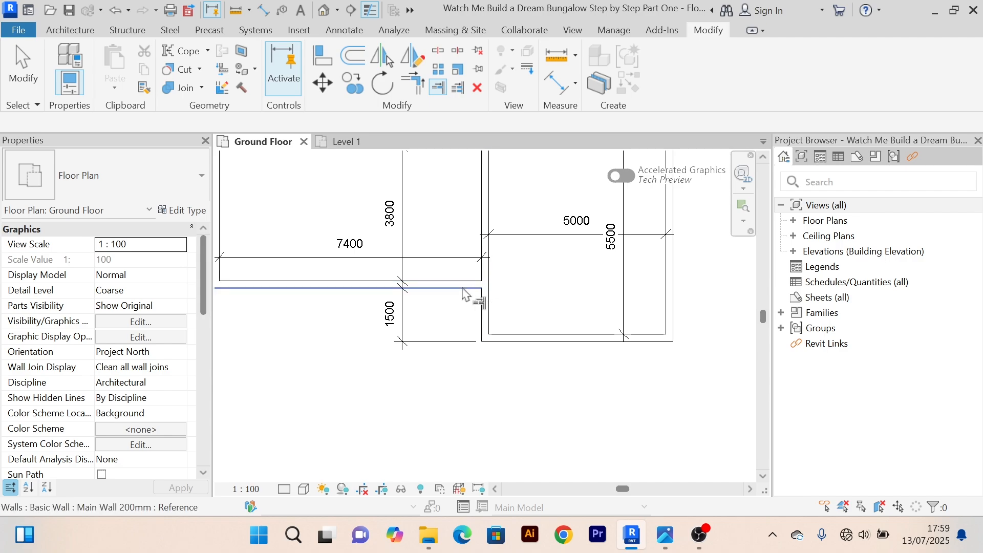
scroll(450, 397, down, 3)
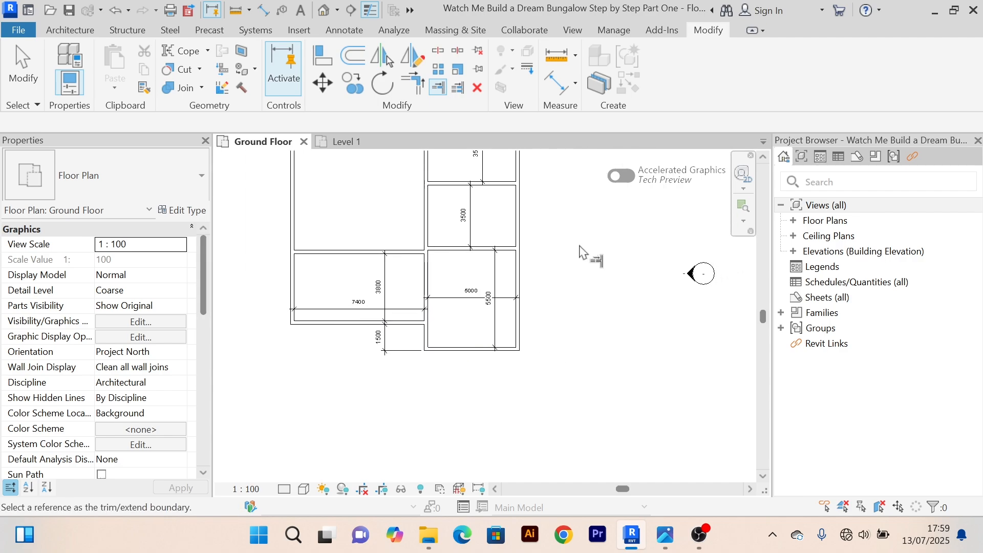
right_click(580, 227)
click(592, 233)
right_click(588, 226)
click(598, 212)
Step: Reposition the upper wall of the 7400 mm wide room to set the room's depth to 5300 mm, per the draft Level 1 plan
scroll(544, 326, up, 2)
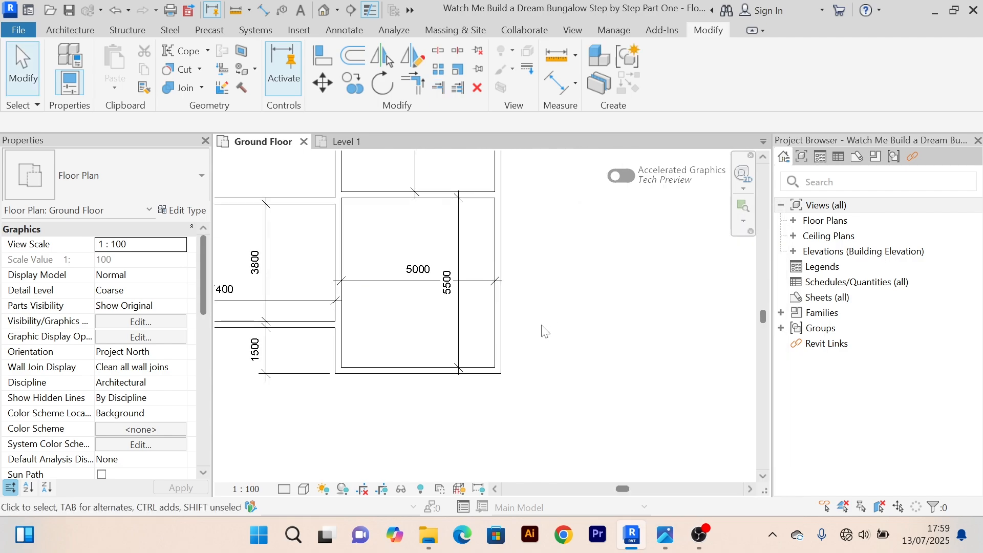
middle_drag(553, 340, 623, 323)
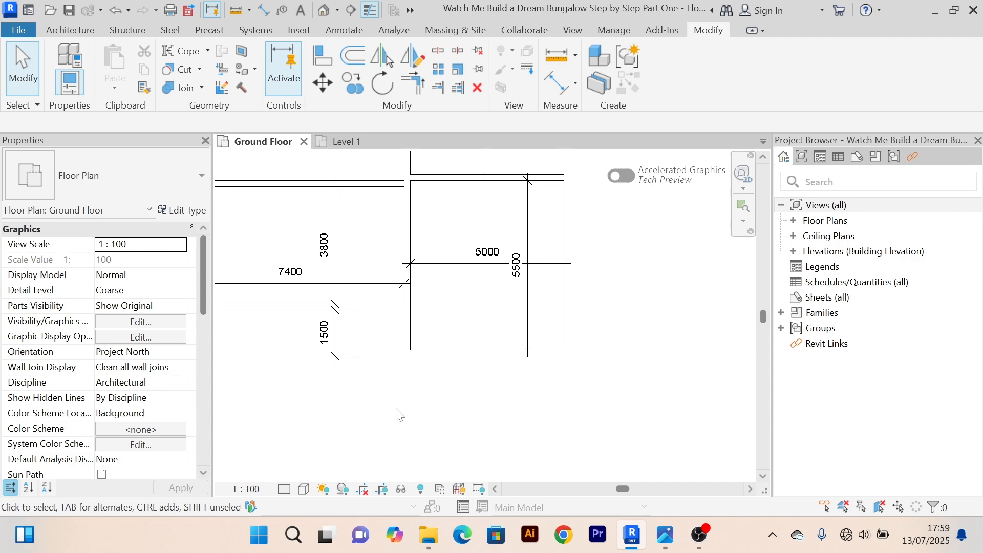
scroll(400, 415, down, 2)
middle_drag(399, 415, 447, 400)
scroll(421, 353, up, 3)
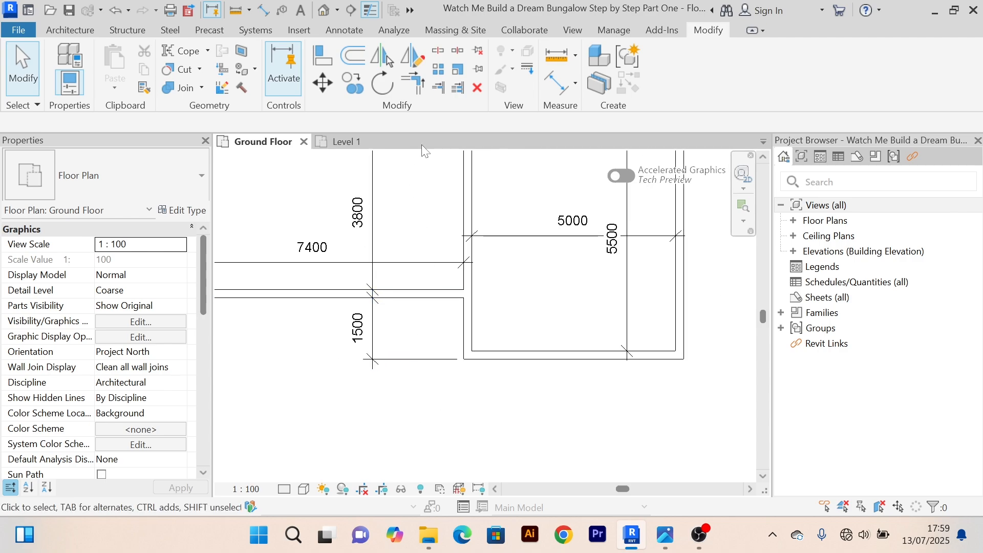
click(361, 142)
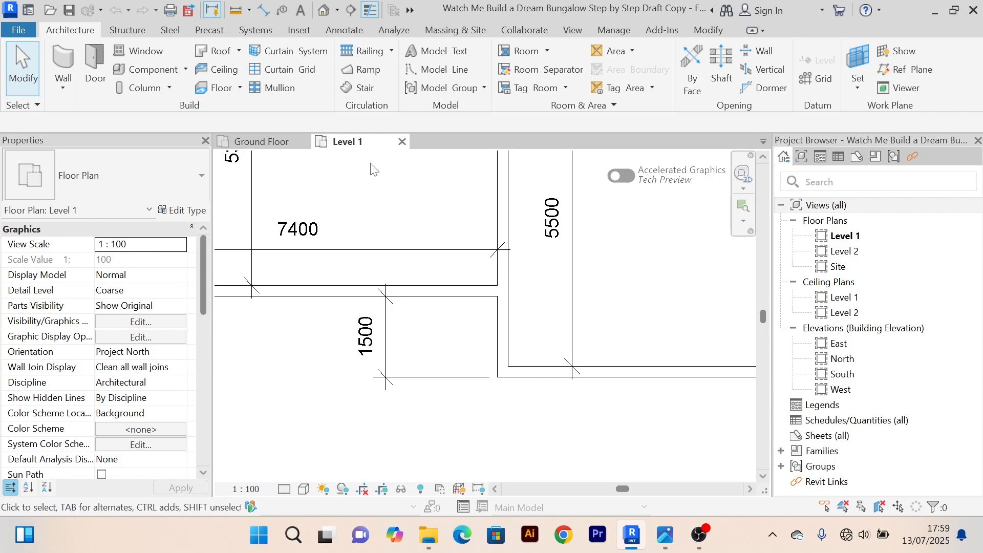
click(262, 135)
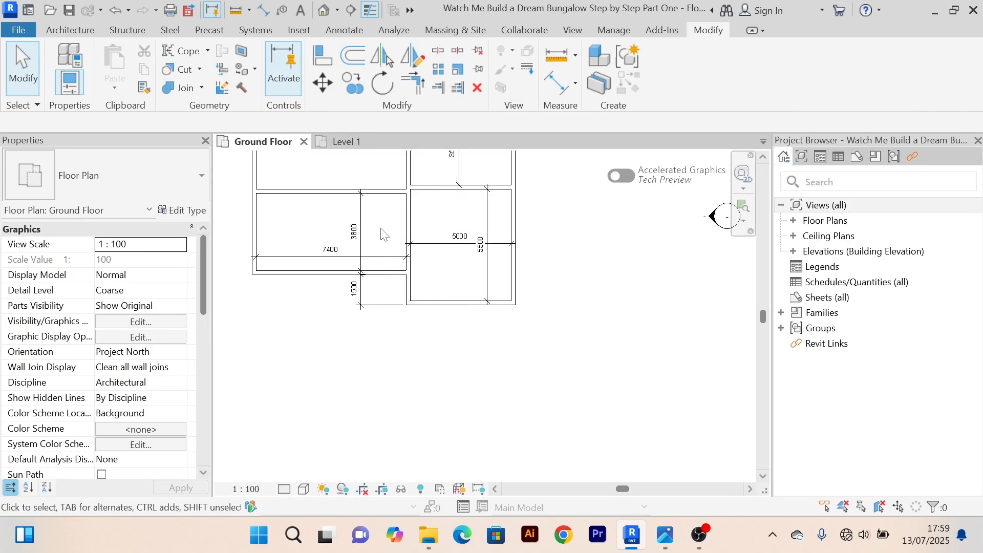
scroll(397, 236, up, 1)
click(394, 225)
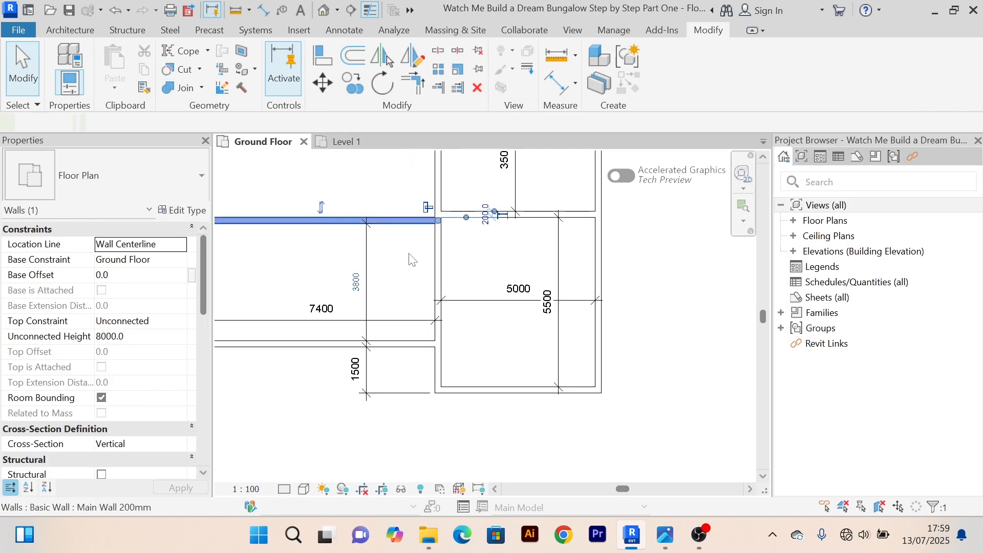
middle_drag(410, 256, 424, 242)
click(372, 264)
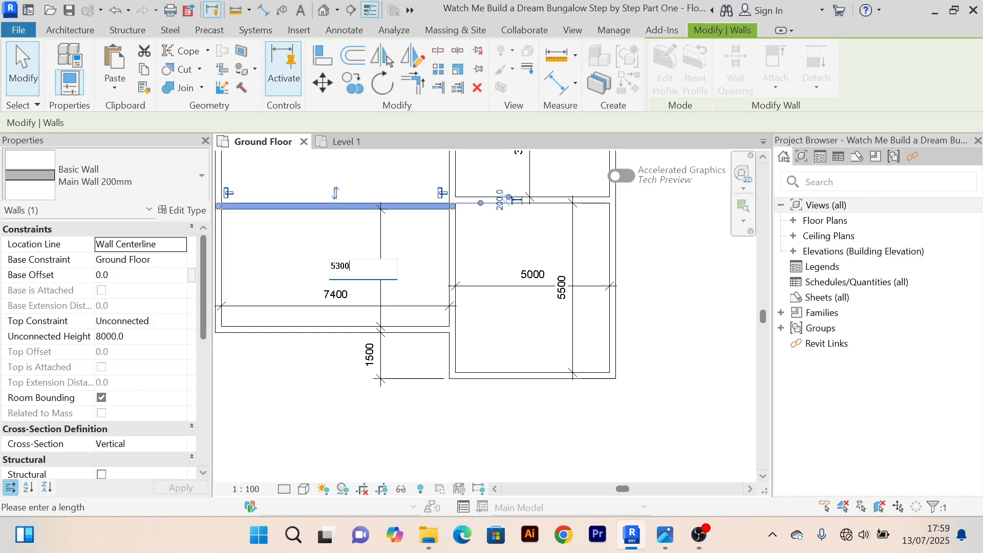
key(Return)
scroll(372, 260, down, 2)
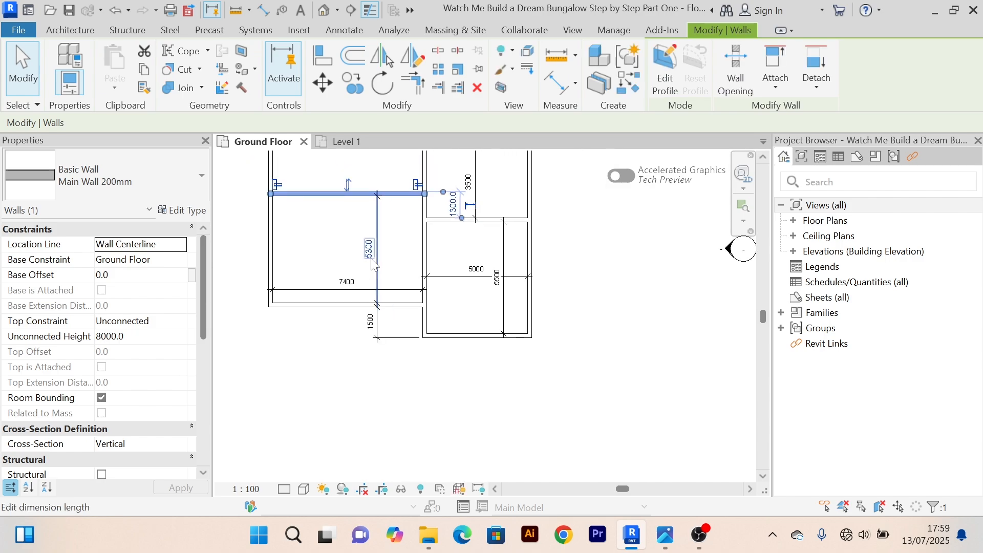
click(513, 270)
scroll(333, 235, up, 2)
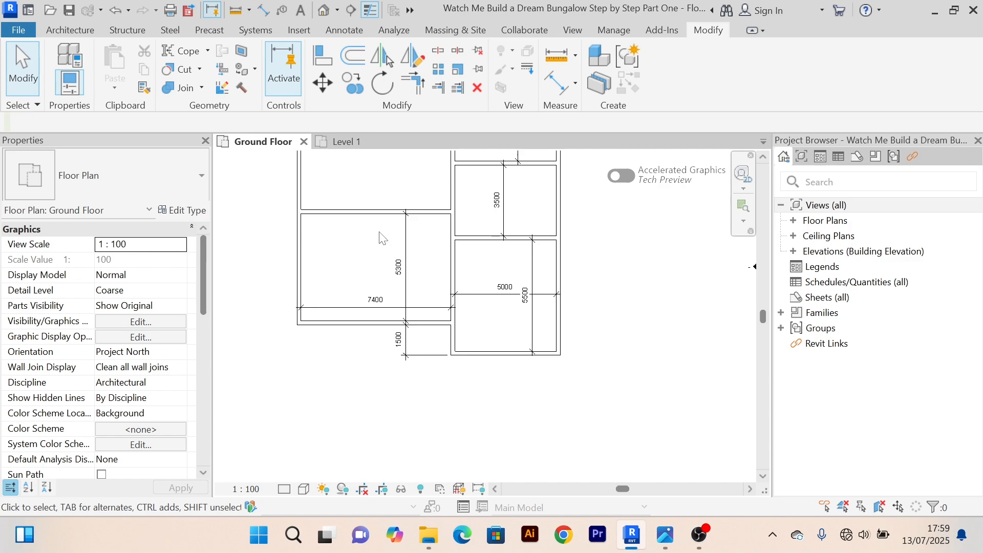
Step: Examine the walls and dimensions above the 7400 mm wide room in the draft Level 1 plan
middle_drag(379, 233, 393, 297)
scroll(381, 249, down, 1)
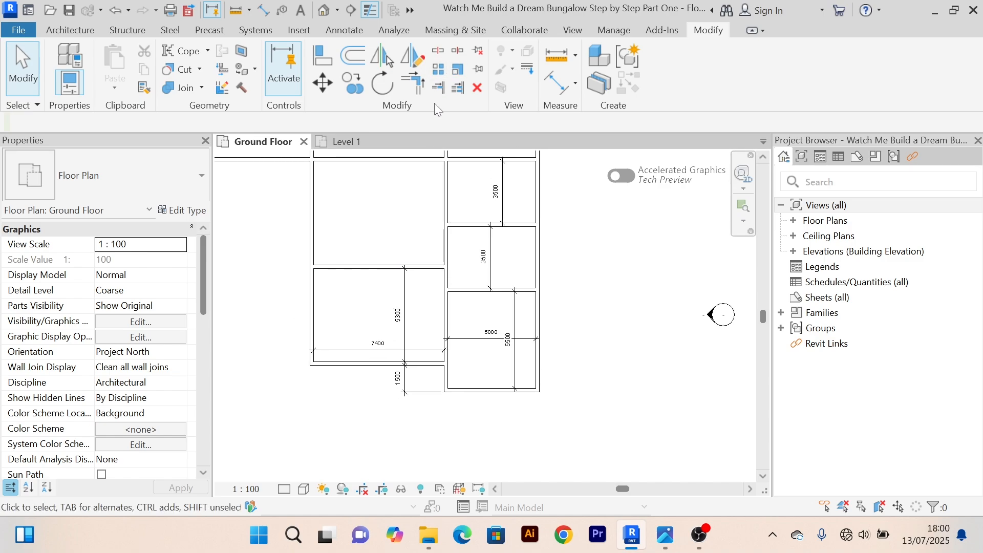
click(363, 141)
scroll(417, 307, down, 3)
middle_drag(412, 228, 418, 304)
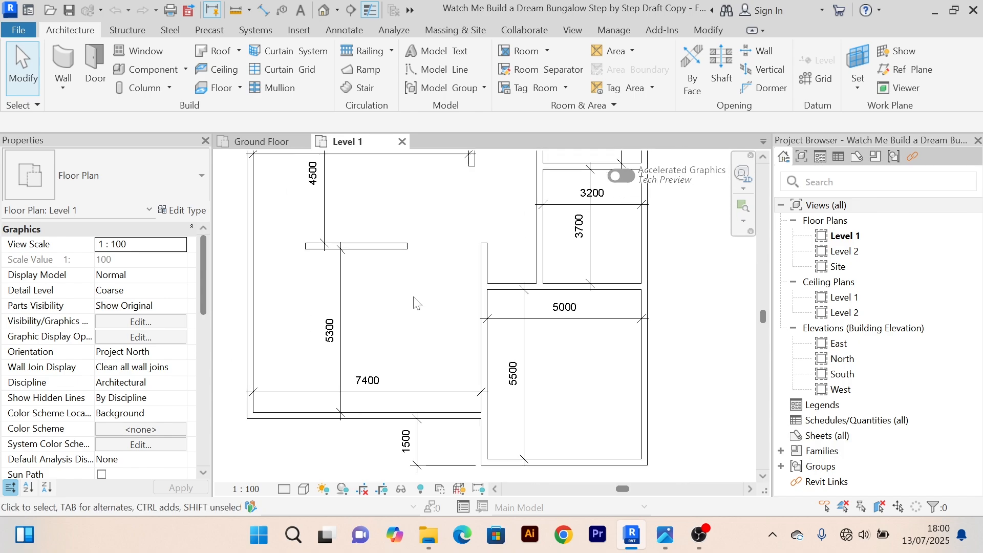
scroll(384, 287, down, 2)
scroll(344, 257, up, 3)
scroll(344, 260, down, 2)
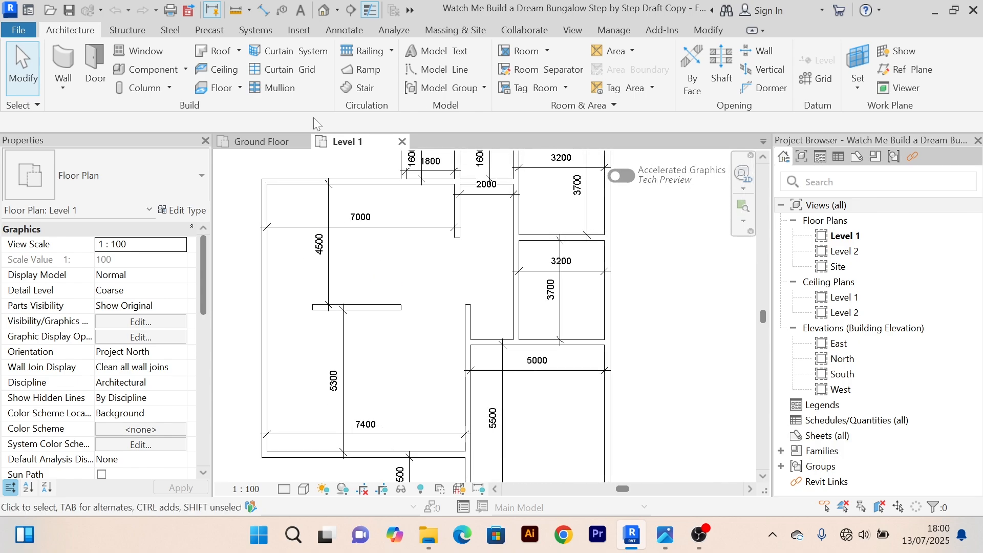
Step: On the Ground Floor, split the horizontal wall above the 5300 mm deep room's upper neighbour about 1200 mm from the vertical dividing wall
click(261, 141)
middle_drag(395, 257, 418, 302)
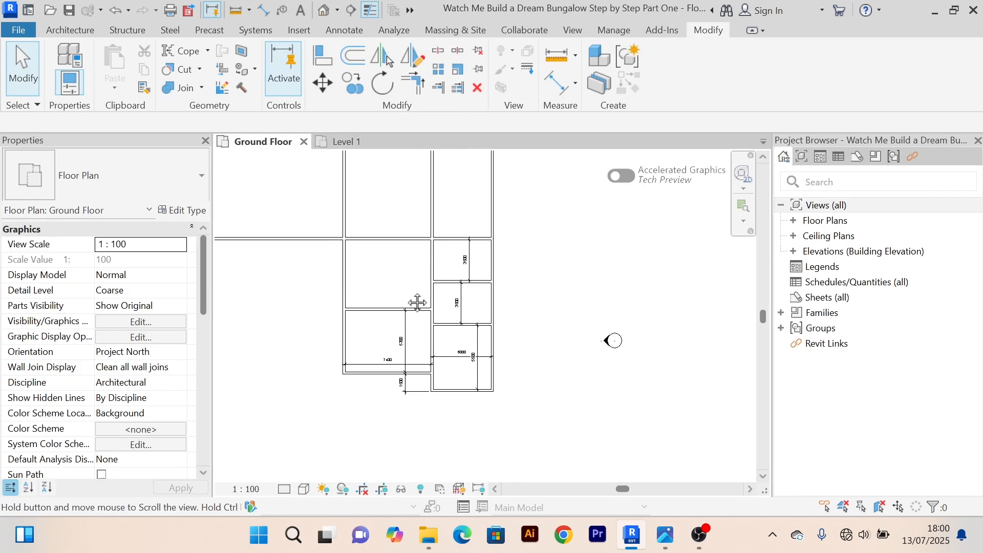
middle_drag(409, 169, 431, 141)
scroll(407, 226, up, 2)
middle_drag(416, 240, 393, 273)
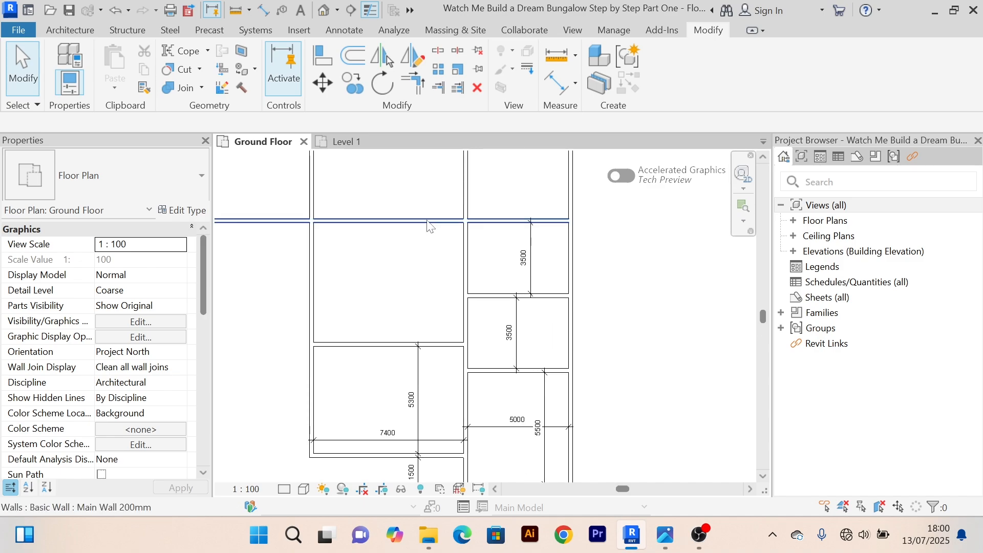
click(438, 51)
scroll(436, 204, up, 2)
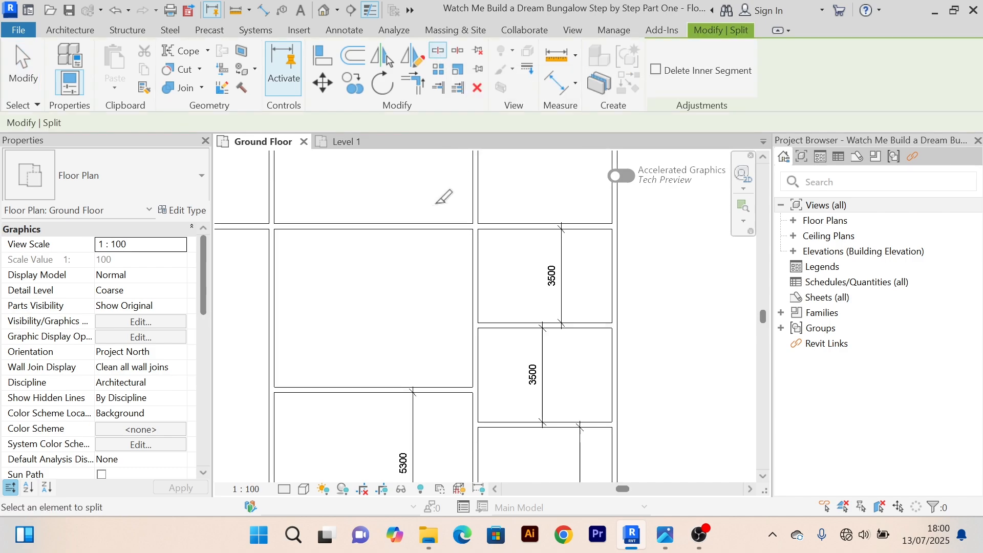
scroll(435, 203, up, 1)
click(442, 234)
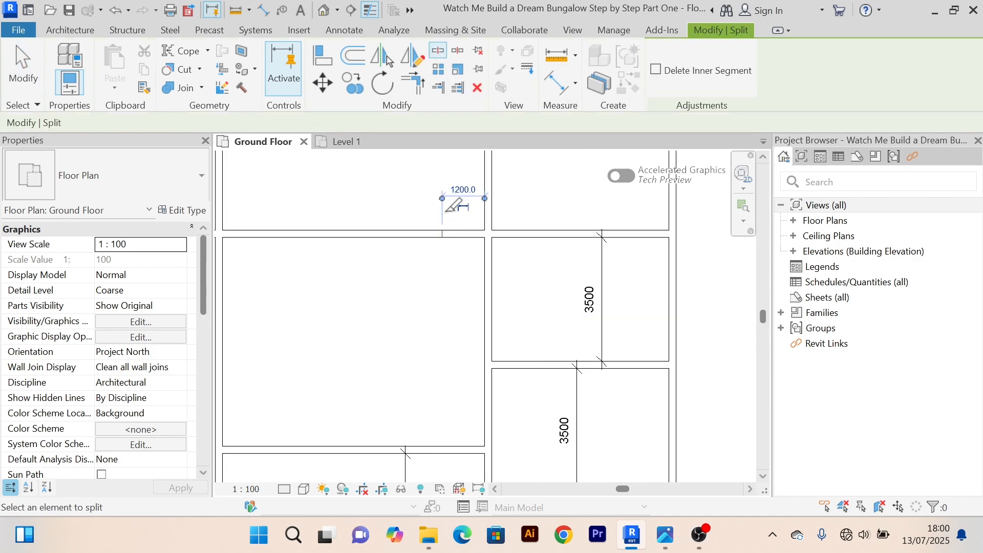
right_click(391, 185)
click(405, 194)
right_click(392, 186)
click(403, 194)
scroll(403, 198, down, 2)
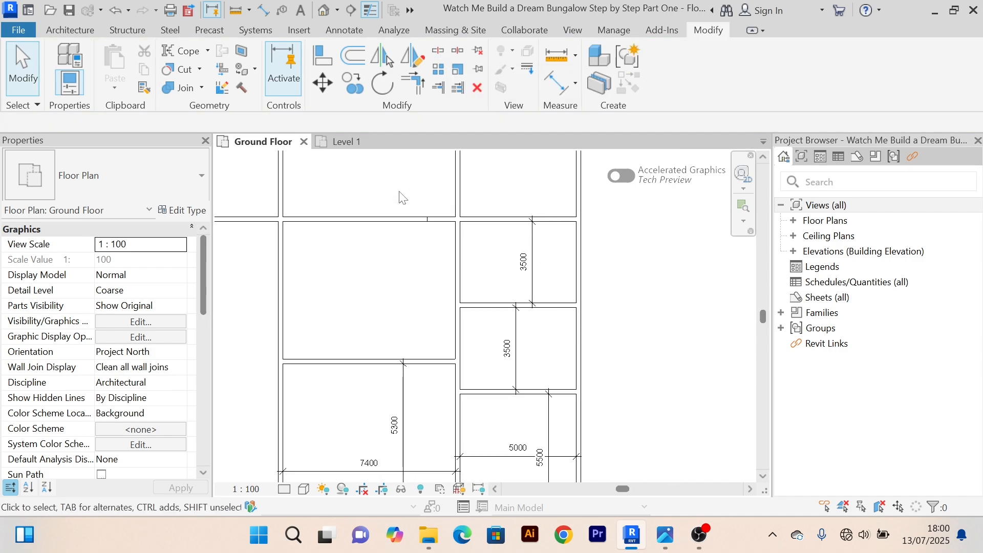
Step: Trim the upper 3500 mm room's top wall and the vertical dividing wall to a corner, opening a gap up to the split
middle_drag(399, 192, 347, 176)
click(416, 83)
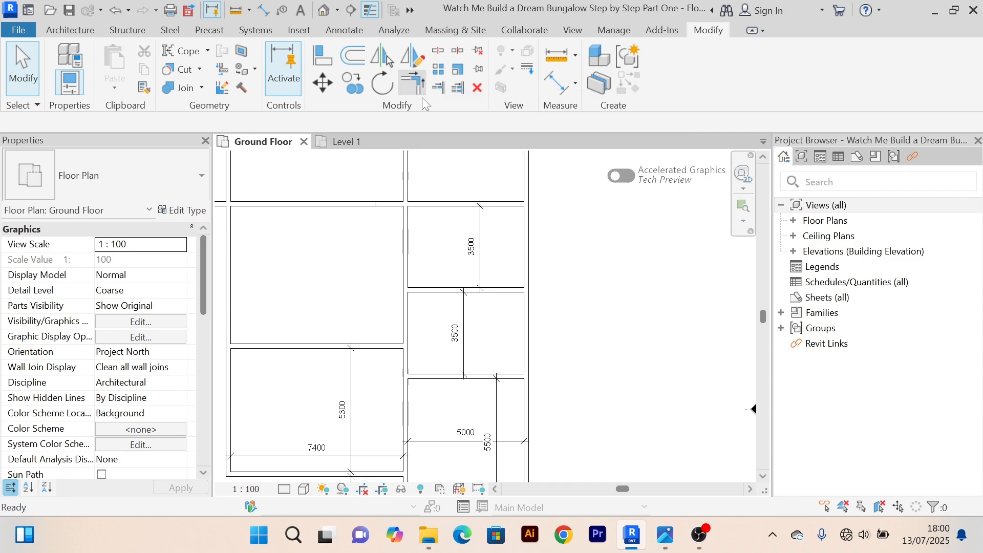
click(439, 205)
click(407, 229)
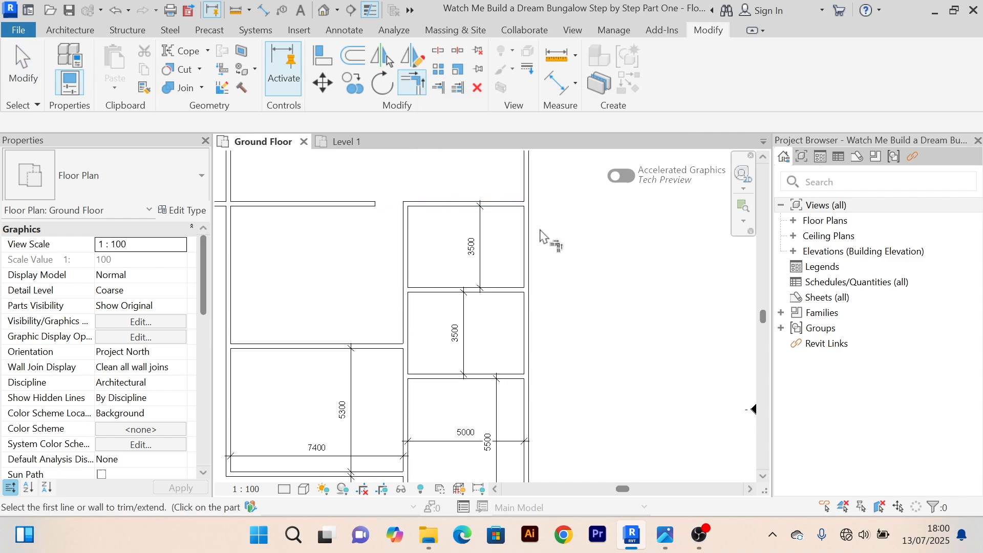
scroll(547, 225, down, 2)
middle_drag(544, 220, 496, 280)
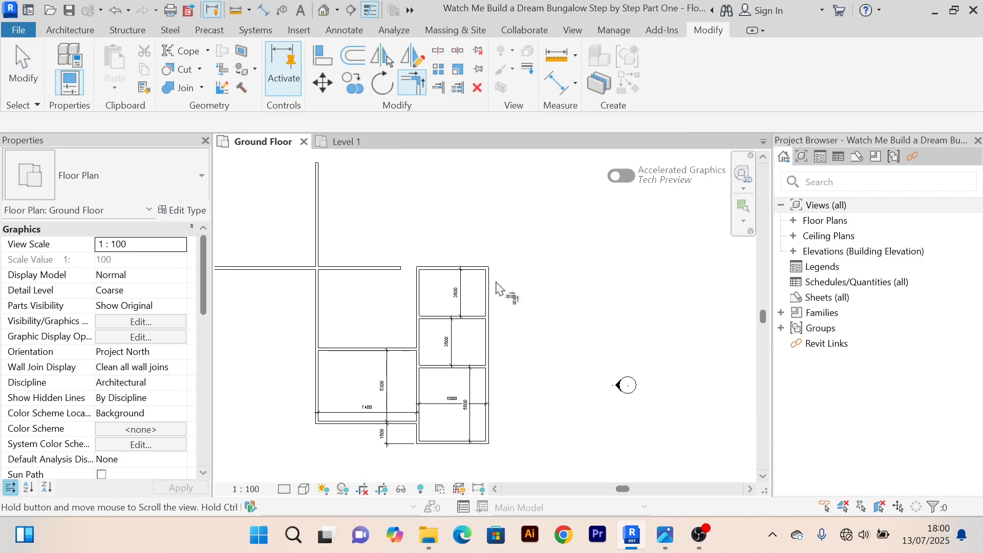
right_click(479, 178)
click(507, 190)
right_click(479, 168)
click(505, 181)
middle_drag(470, 226, 488, 181)
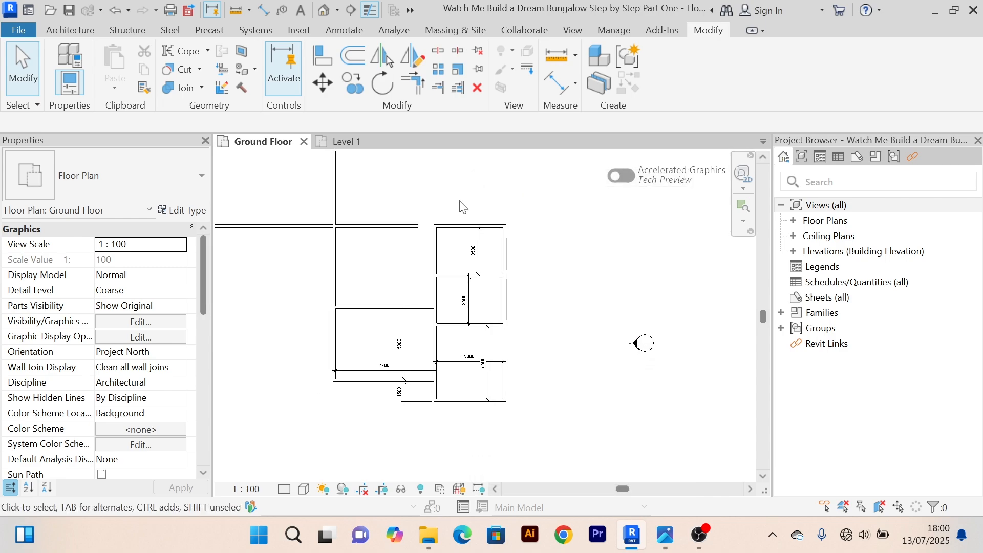
Step: Dimension the depth of the room above the 5300 mm deep room, between its lower and upper walls
click(560, 89)
scroll(361, 315, up, 3)
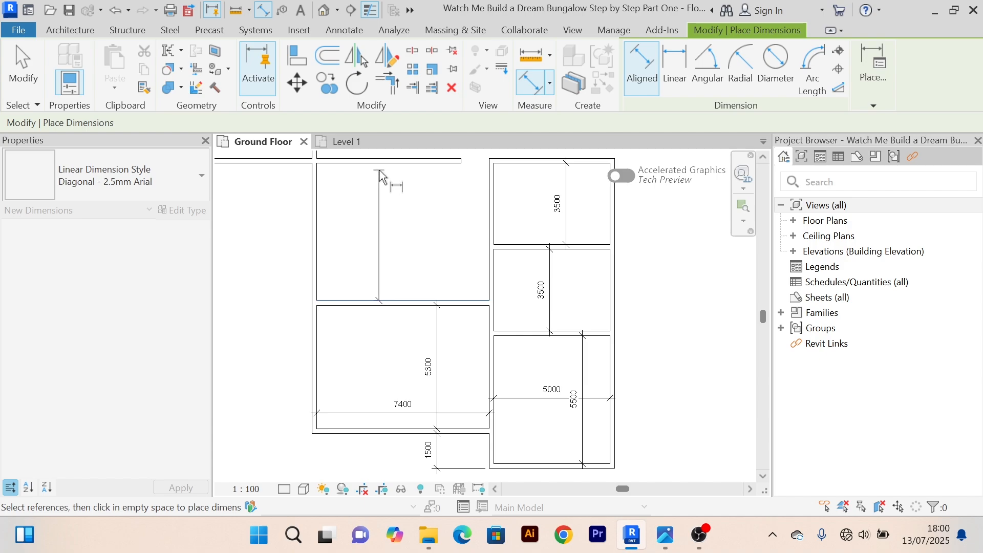
click(379, 215)
scroll(409, 212, down, 3)
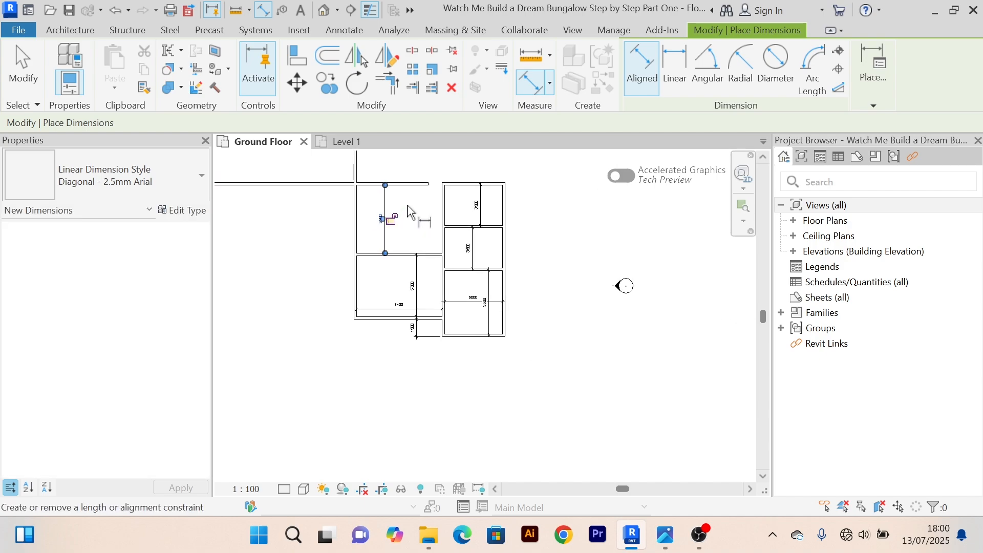
right_click(418, 163)
click(427, 169)
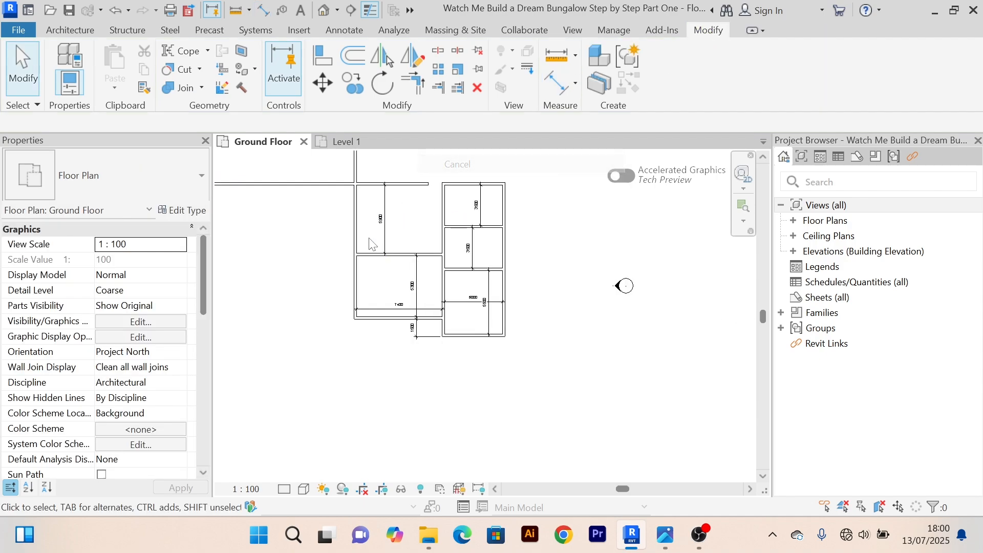
Step: Reposition the upper wall of the room above the 5300 mm deep room to make its depth 4500 mm, per the draft Level 1 plan
scroll(424, 221, up, 5)
click(353, 143)
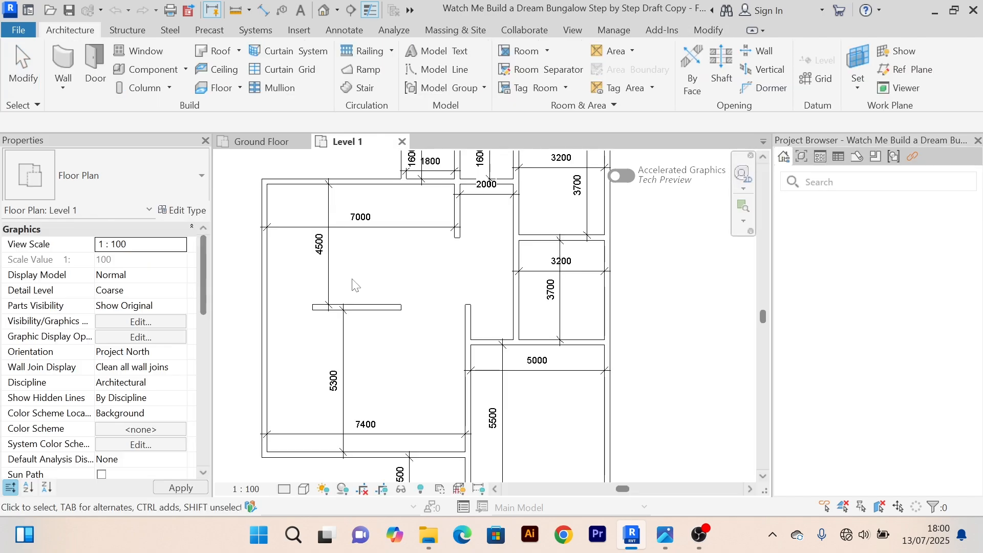
click(251, 142)
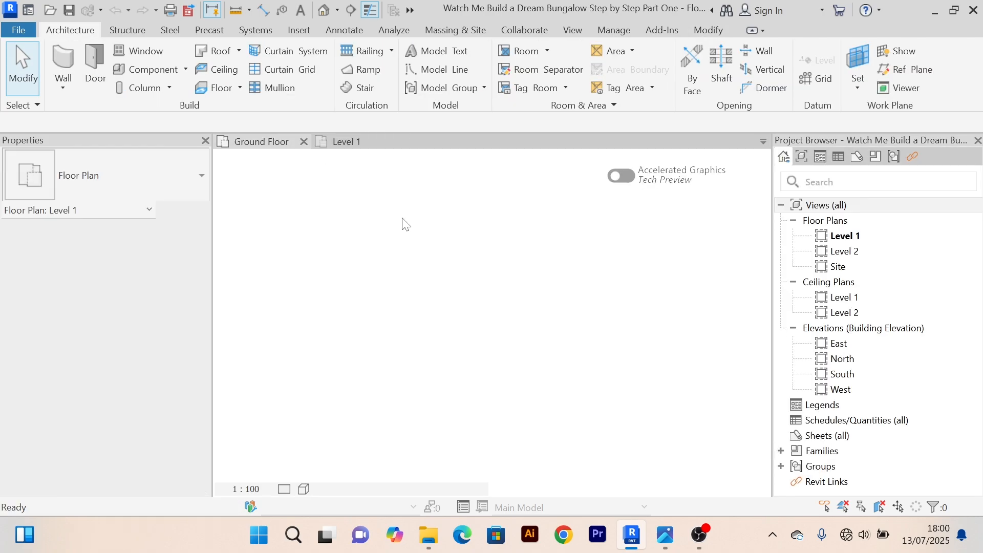
middle_drag(425, 166, 397, 202)
click(416, 187)
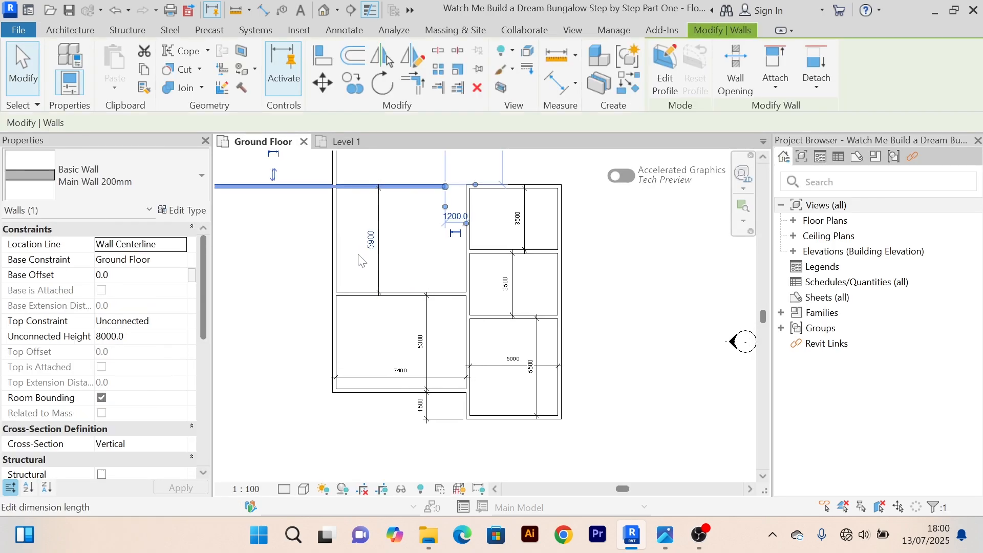
click(371, 241)
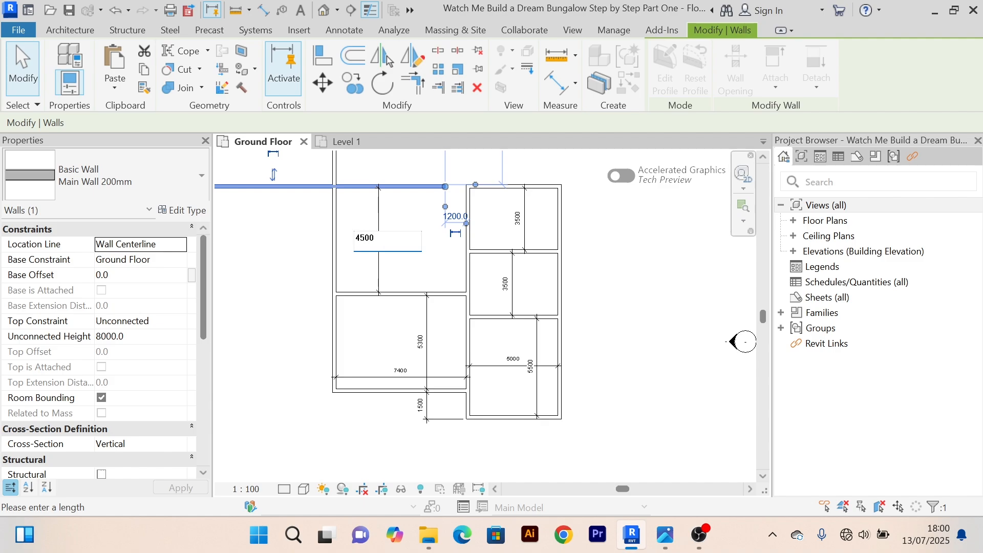
key(Return)
click(302, 267)
scroll(411, 244, up, 4)
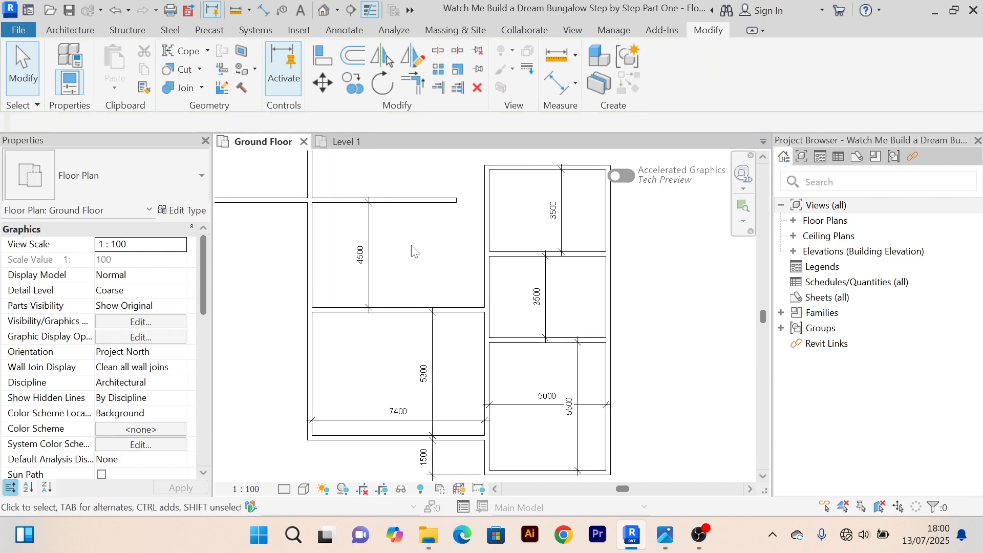
Step: Trim the outer vertical wall and the 4500 mm deep room's upper wall to a corner, removing both overhanging lengths
scroll(416, 243, down, 3)
middle_drag(418, 241, 431, 249)
click(358, 146)
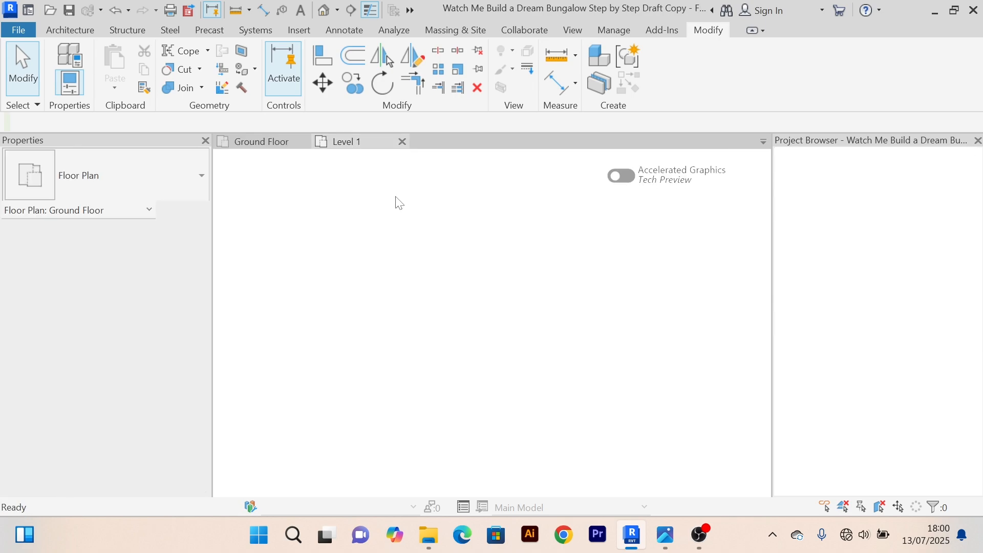
click(271, 143)
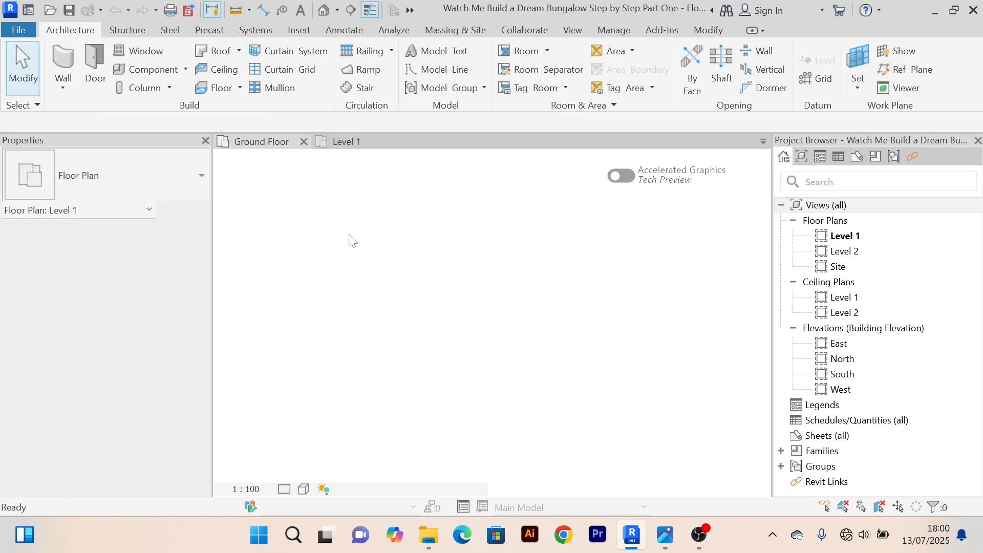
scroll(467, 294, down, 2)
scroll(467, 295, down, 2)
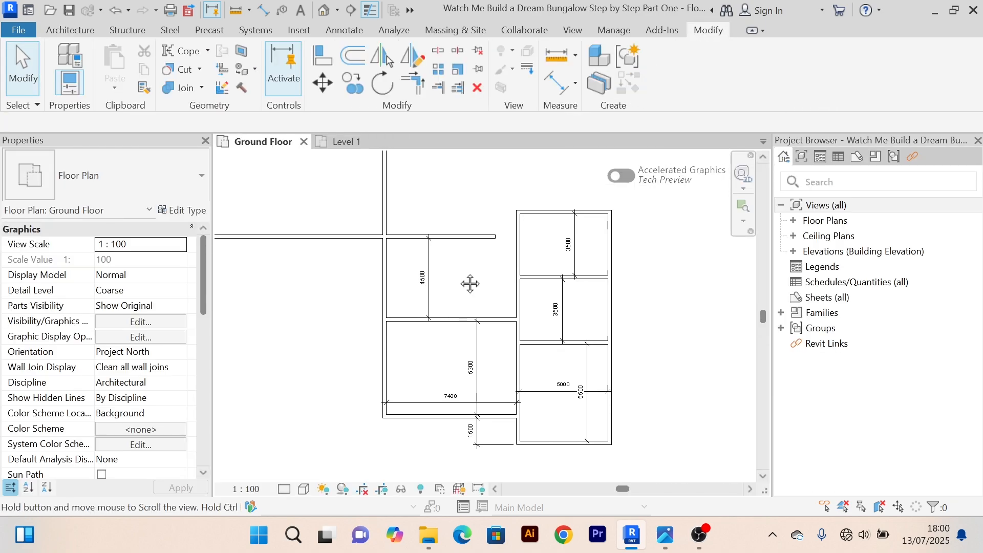
click(422, 87)
click(379, 246)
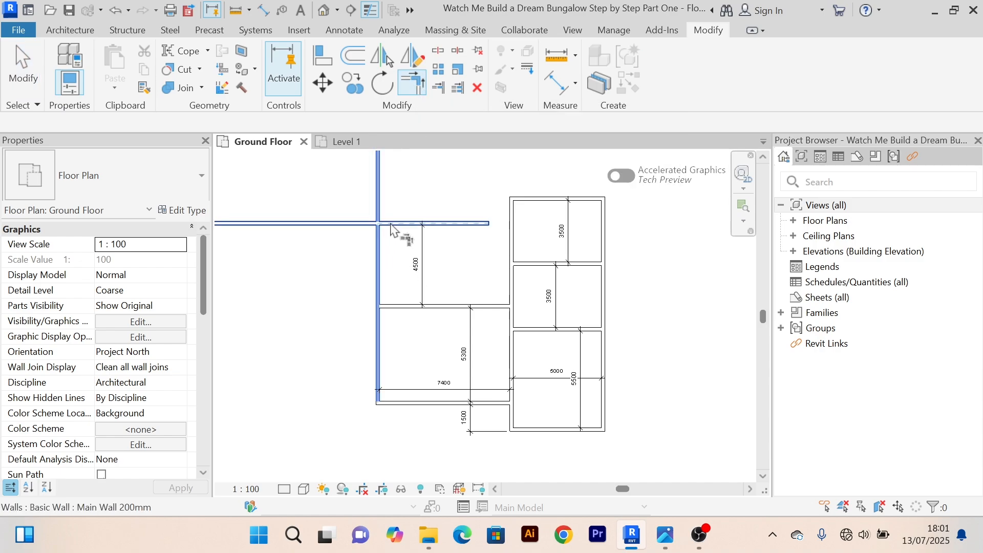
click(390, 224)
right_click(368, 181)
click(401, 188)
right_click(391, 179)
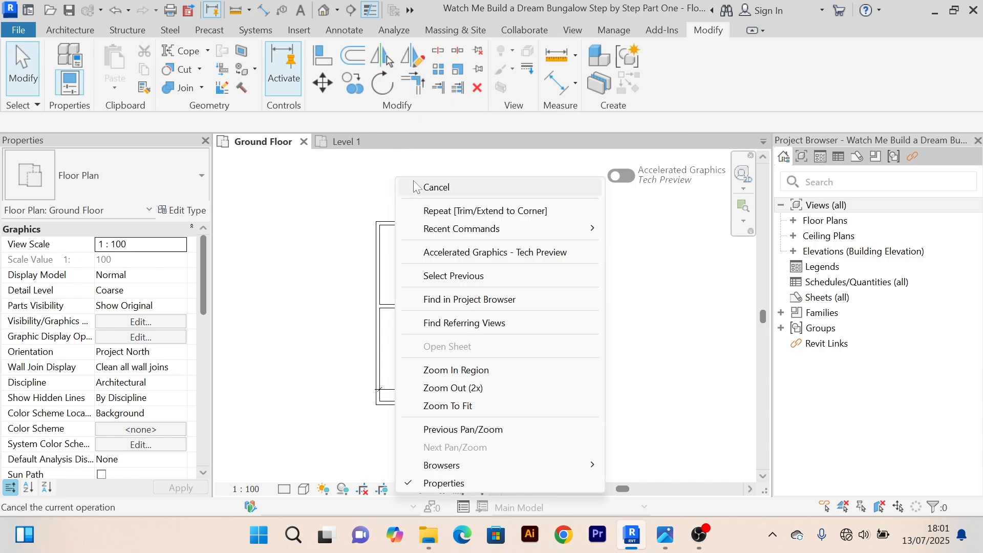
Step: Extend the 4500 mm deep room's upper wall to meet the vertical dividing wall
middle_drag(441, 198, 370, 201)
scroll(433, 231, up, 2)
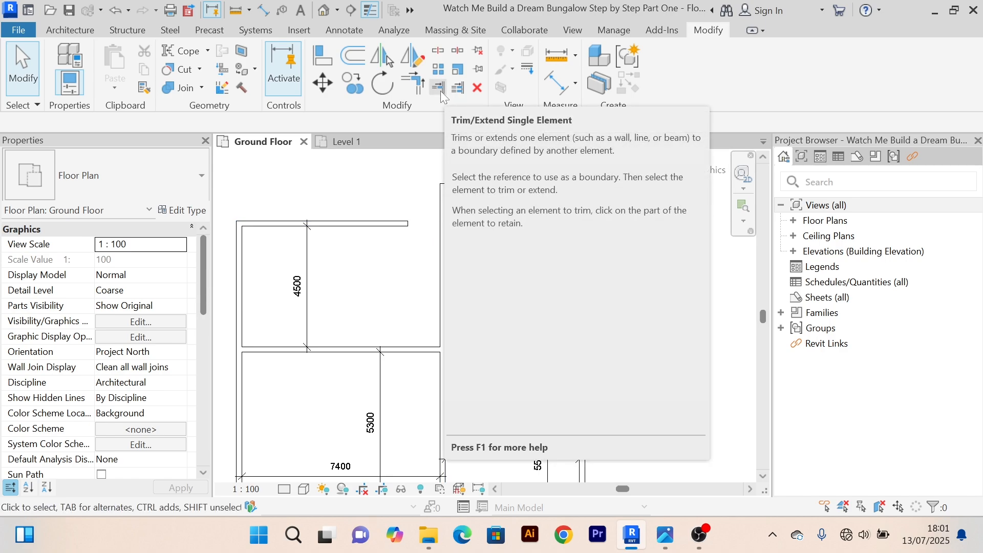
click(440, 88)
scroll(448, 205, up, 3)
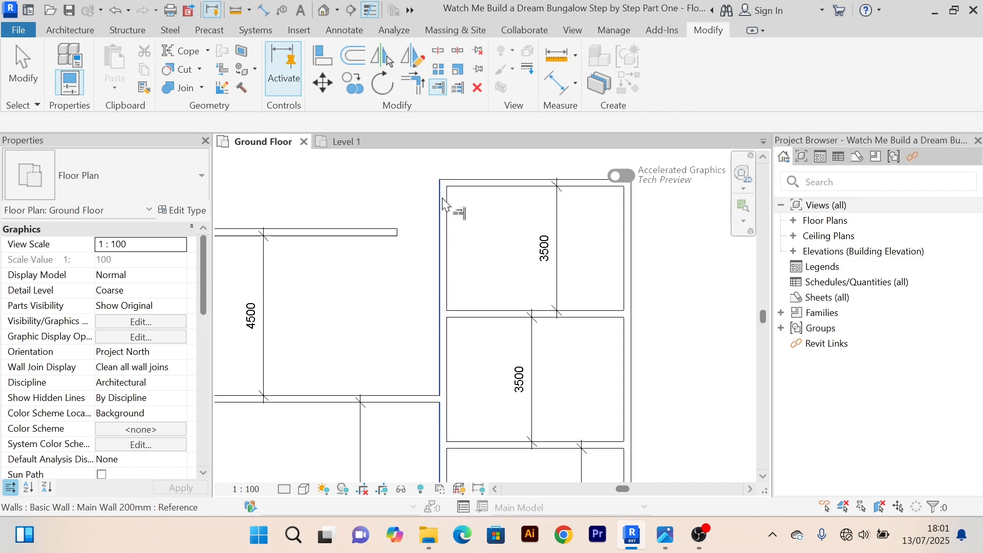
click(449, 235)
scroll(365, 256, down, 3)
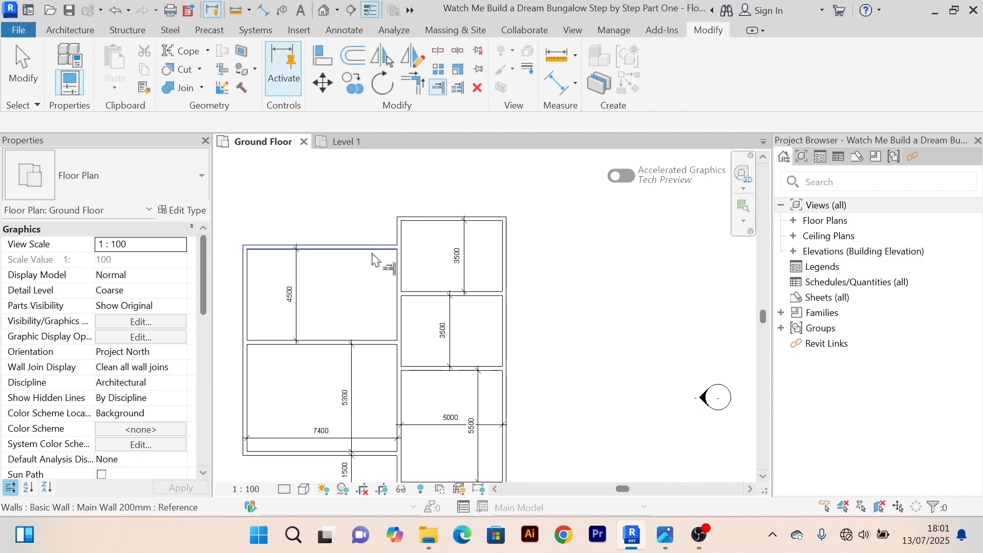
right_click(361, 177)
click(363, 180)
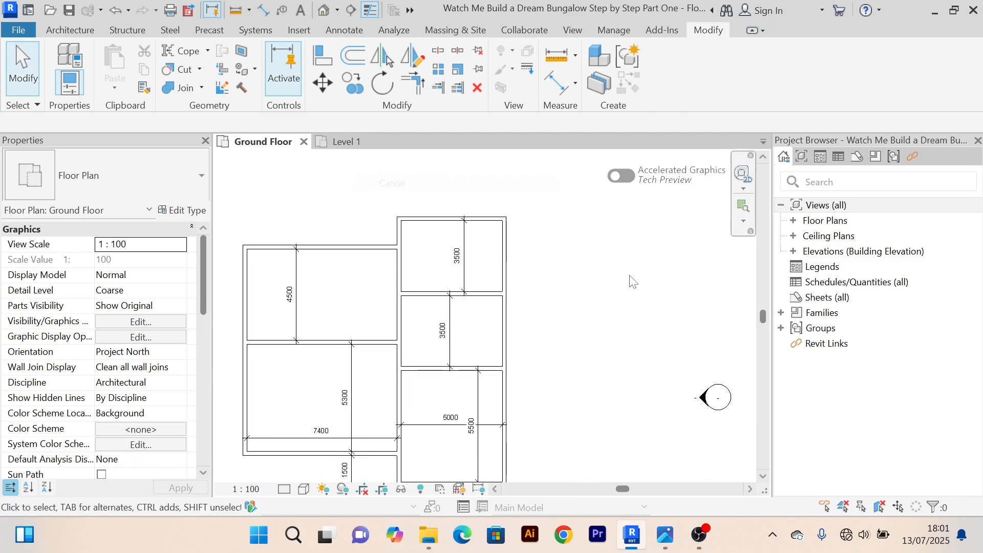
Step: In the draft Level 1 plan, dimension the space between the short vertical wall above the 5000 mm room and the adjacent 3200 mm room's wall
scroll(588, 237, down, 3)
click(352, 145)
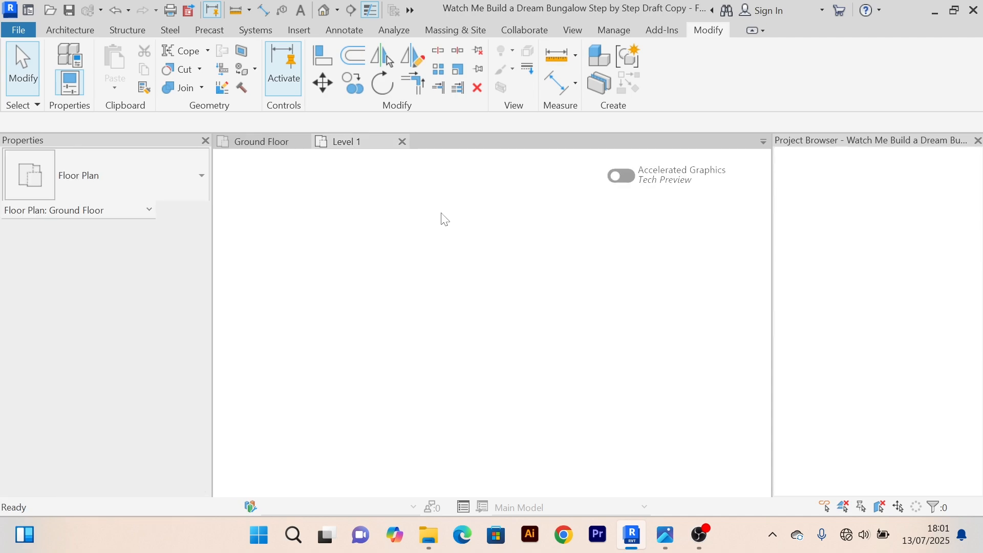
scroll(454, 267, up, 2)
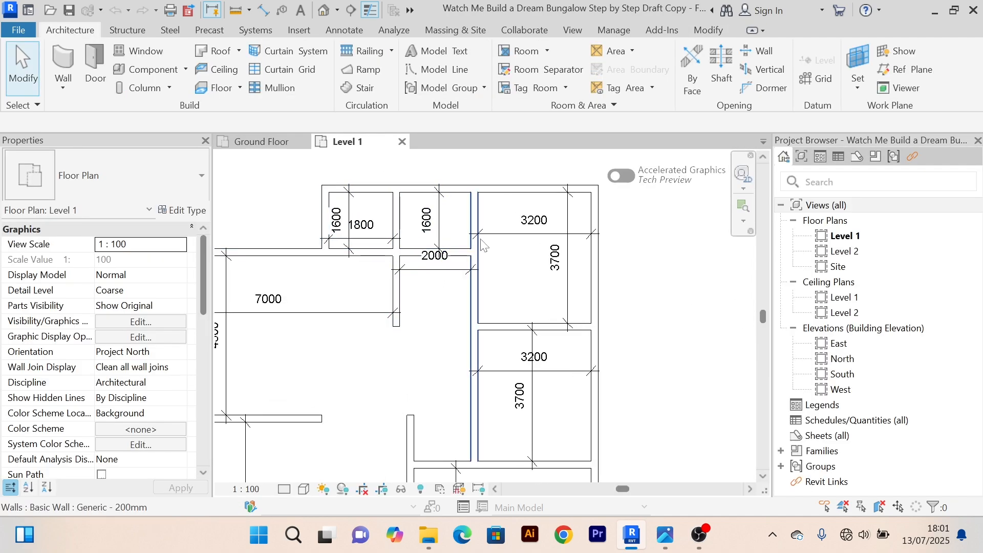
scroll(444, 346, down, 2)
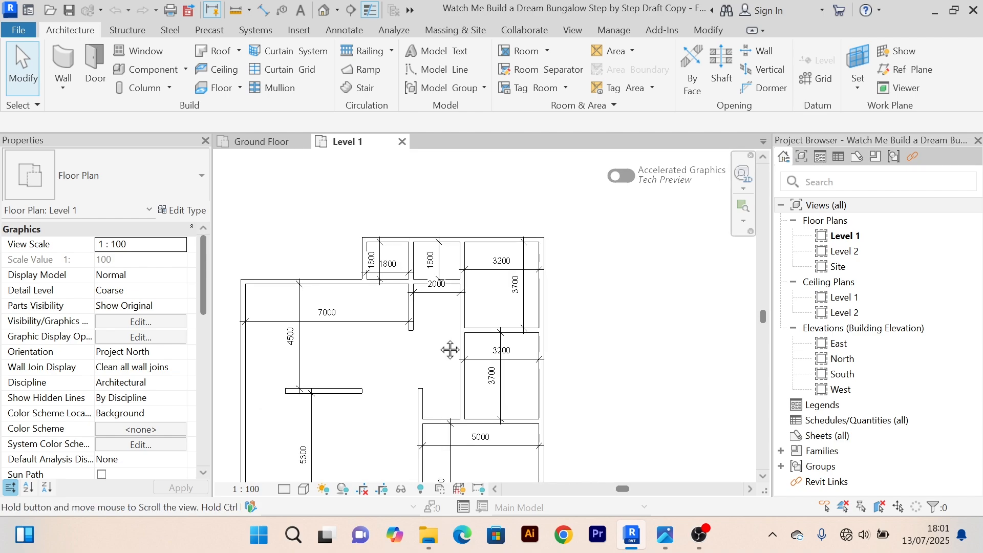
scroll(424, 350, down, 1)
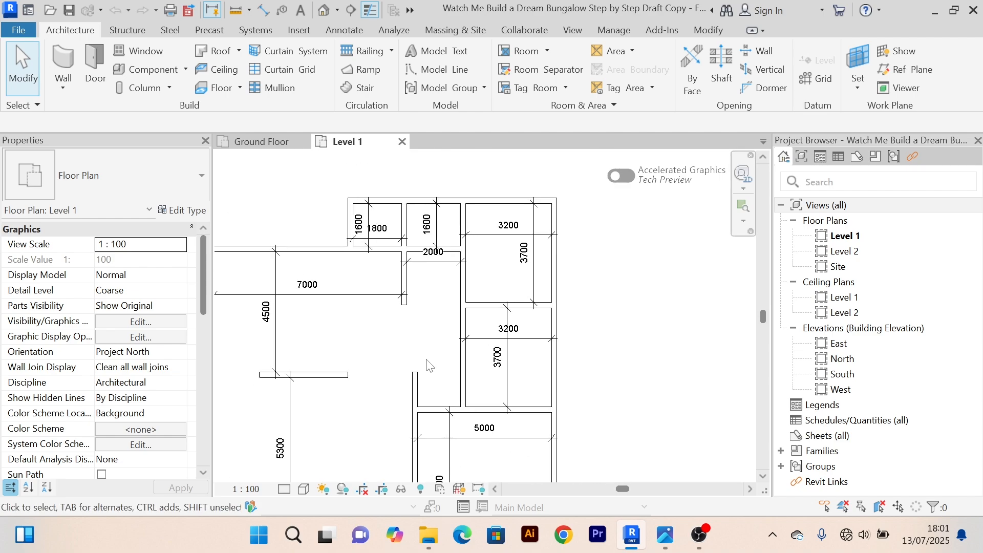
middle_drag(435, 369, 436, 269)
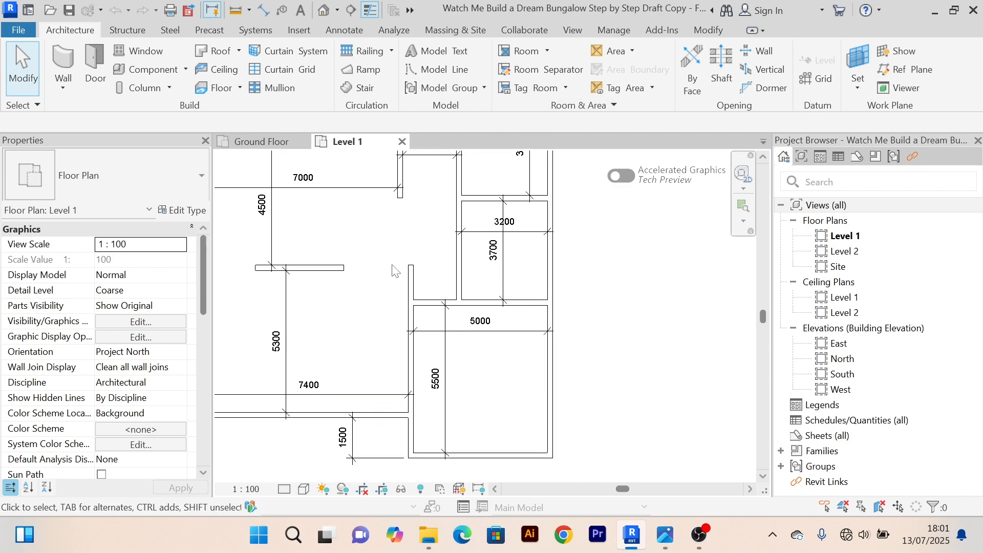
click(410, 279)
click(553, 84)
scroll(411, 266, up, 2)
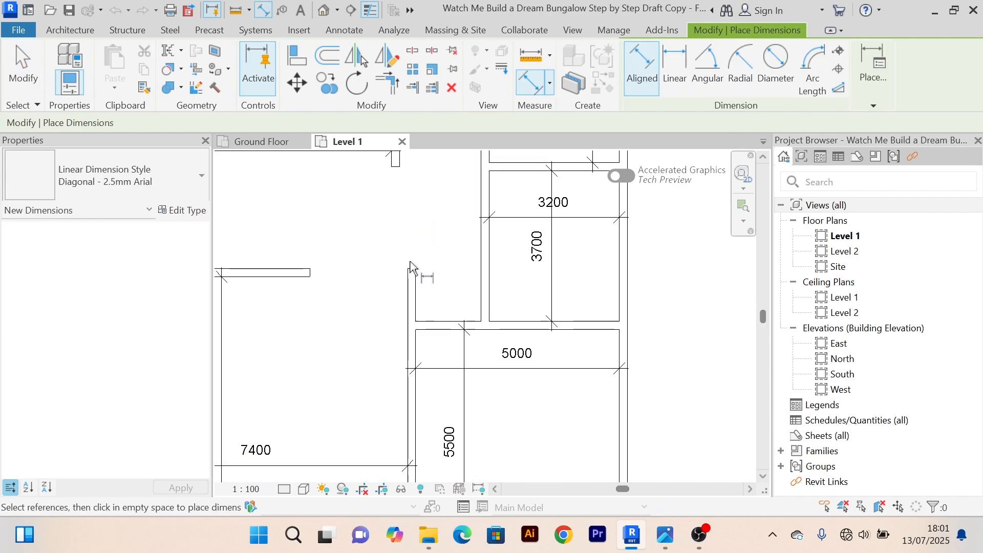
click(415, 287)
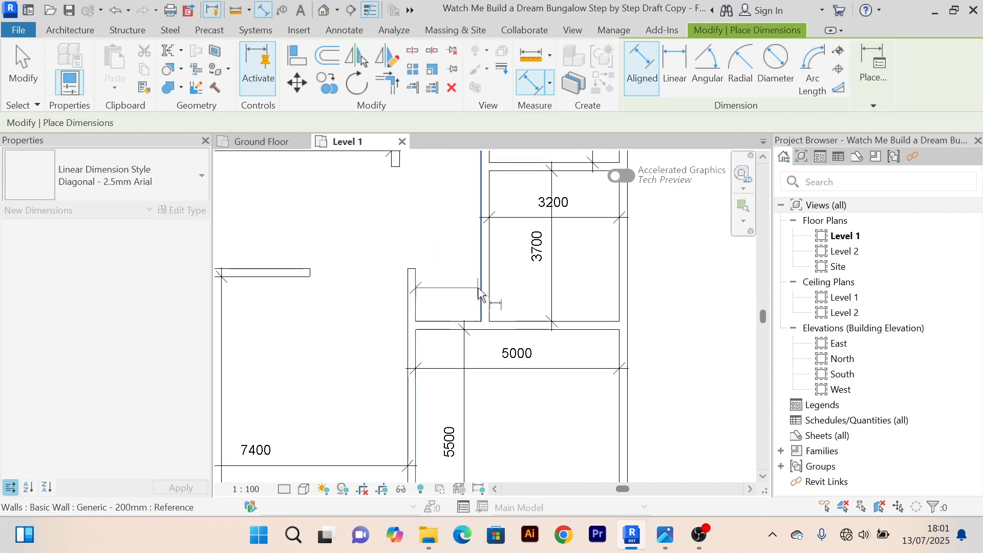
right_click(434, 219)
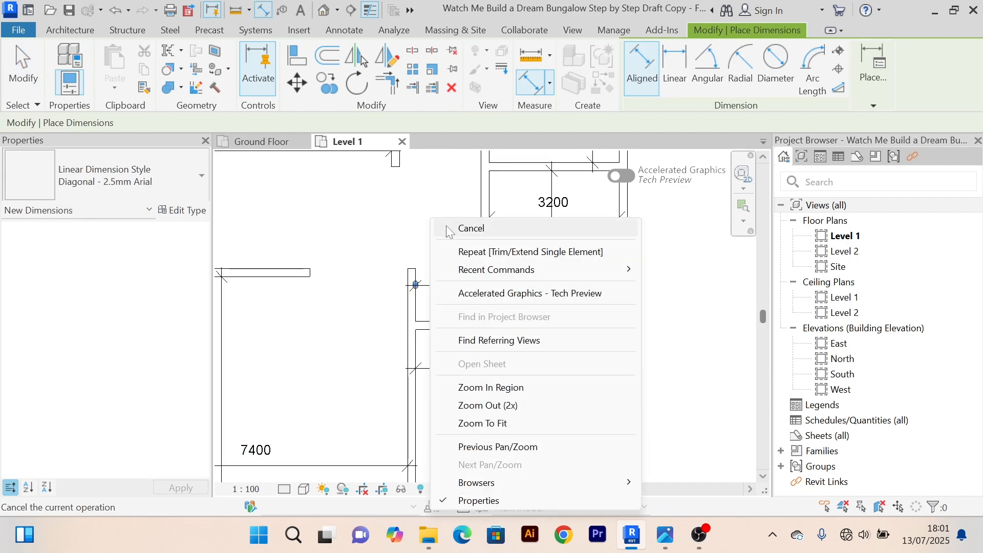
click(470, 228)
scroll(435, 214, down, 2)
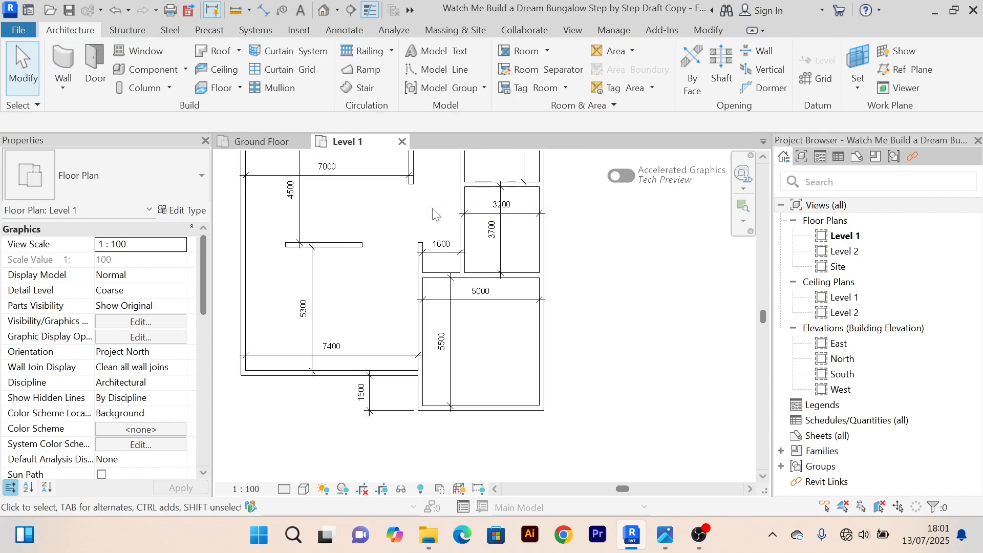
Step: Compare the walls above the 5500 mm deep room on the Ground Floor with those in the draft Level 1 plan
click(266, 147)
scroll(469, 323, up, 3)
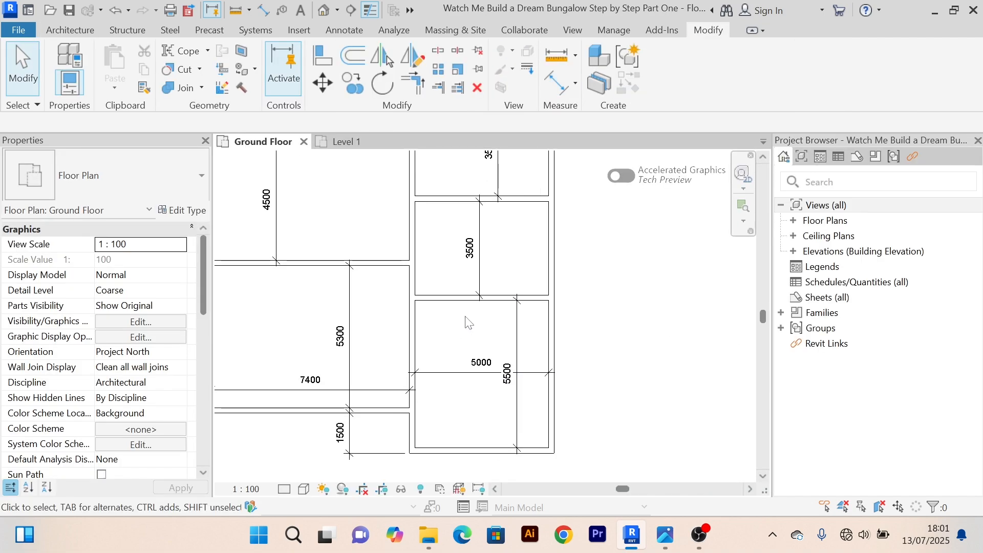
scroll(467, 321, down, 3)
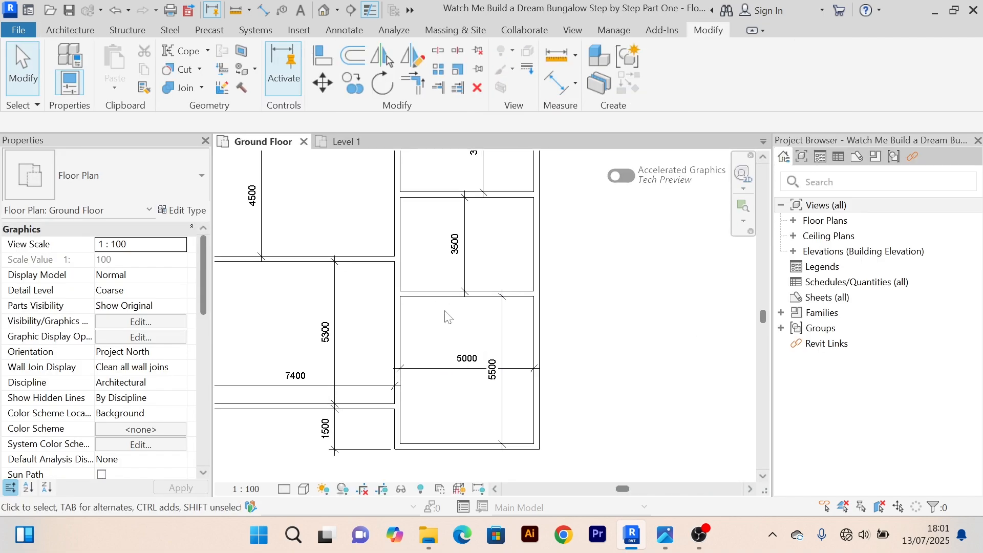
scroll(452, 322, up, 3)
click(355, 143)
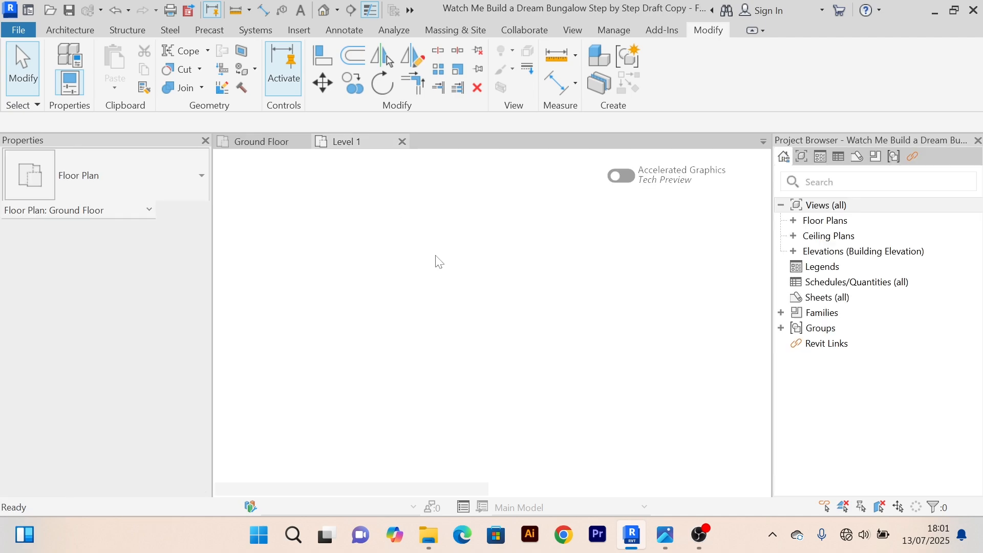
scroll(430, 367, up, 4)
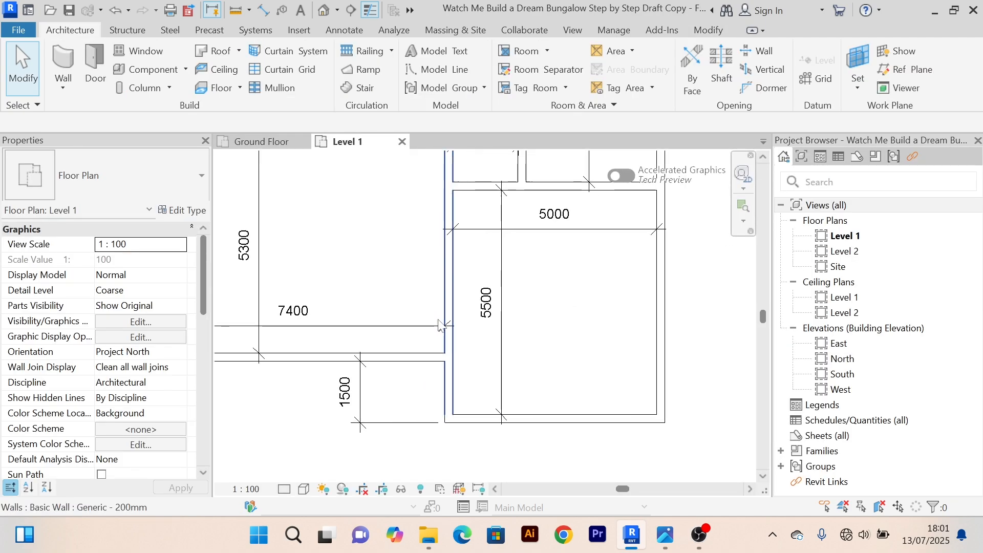
scroll(530, 358, down, 3)
scroll(482, 290, up, 4)
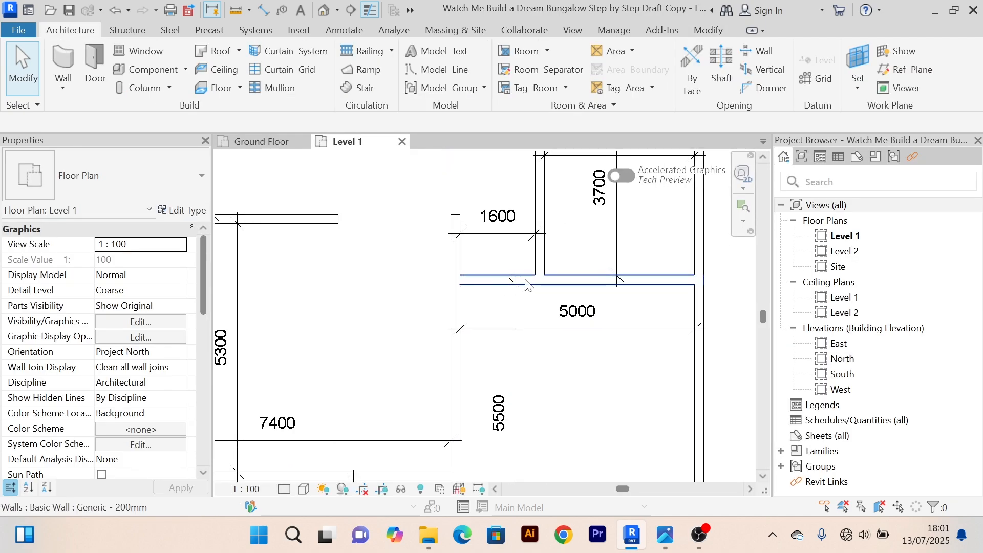
Step: Examine the 3200 mm wide room and 1600 mm space above the 5000 mm room in the draft Level 1 plan and return to the Ground Floor plan
scroll(528, 285, down, 4)
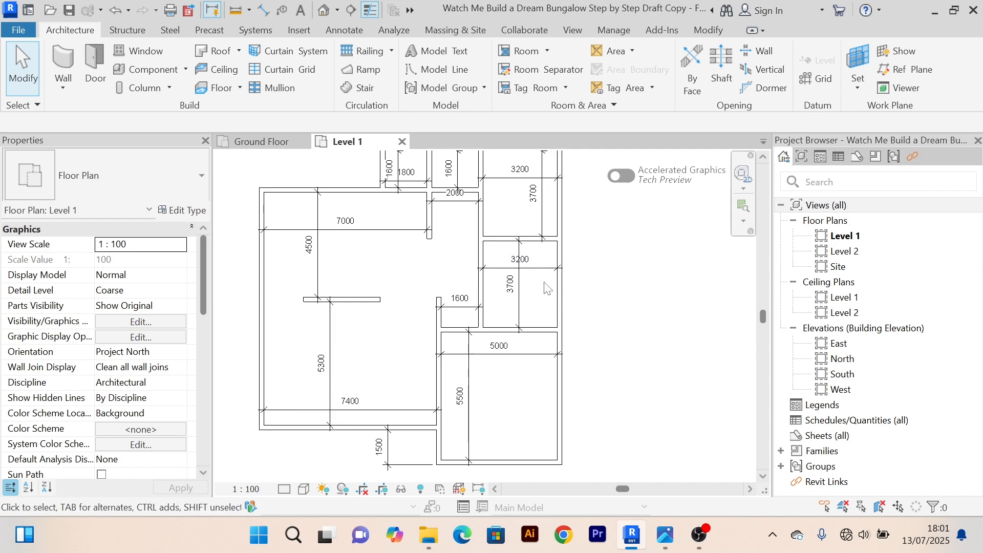
scroll(547, 288, up, 2)
scroll(545, 318, down, 3)
scroll(499, 332, up, 3)
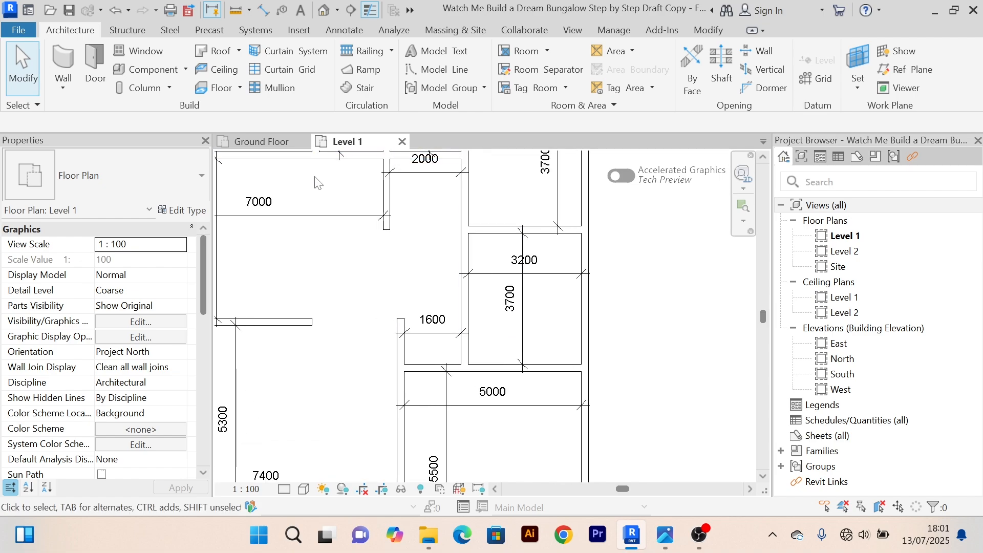
click(259, 142)
middle_drag(592, 297, 565, 341)
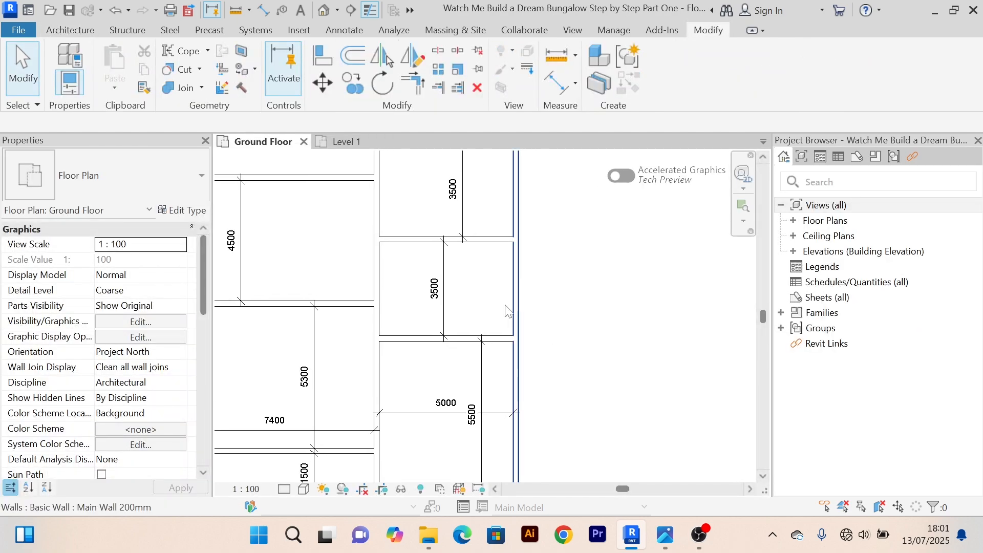
scroll(471, 289, down, 1)
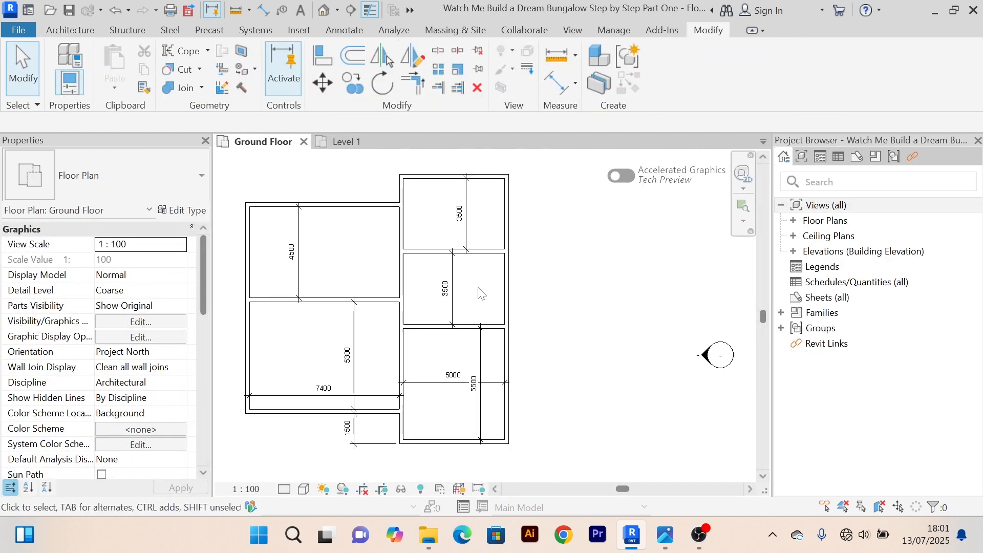
Step: Add an aligned dimension across the width of the 3500 mm deep room directly above the 5500 mm deep room
click(549, 90)
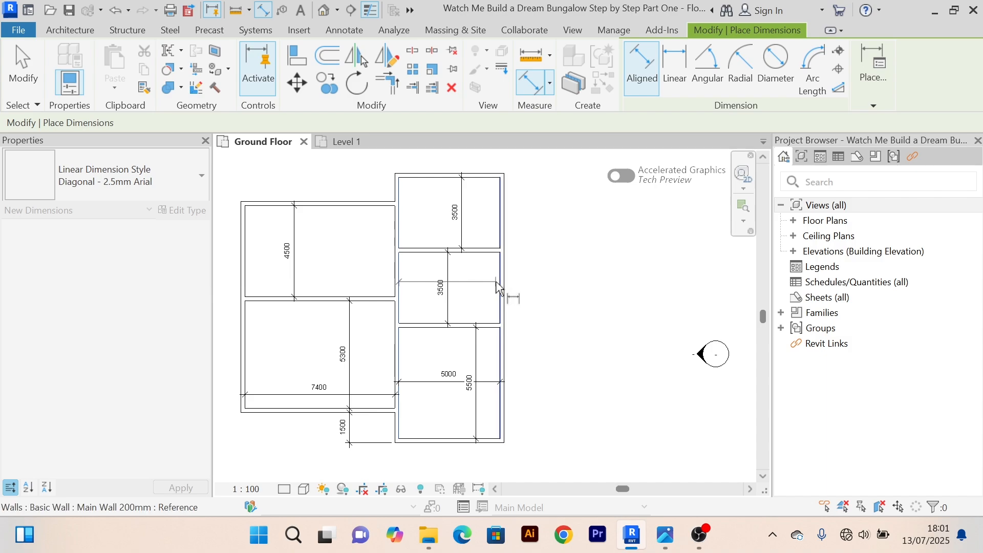
scroll(476, 290, up, 2)
click(466, 264)
scroll(535, 284, down, 2)
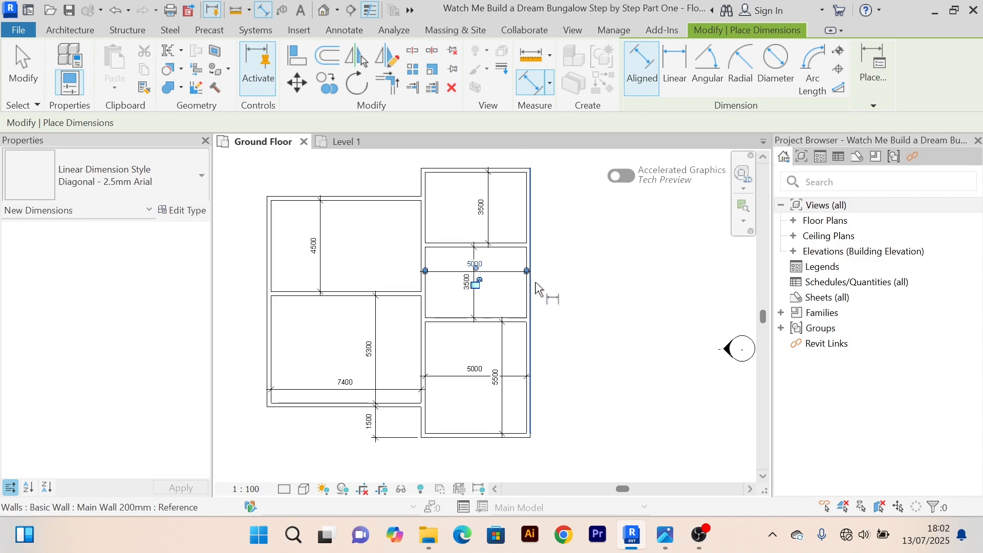
middle_drag(553, 227, 518, 272)
right_click(511, 219)
click(530, 228)
right_click(535, 194)
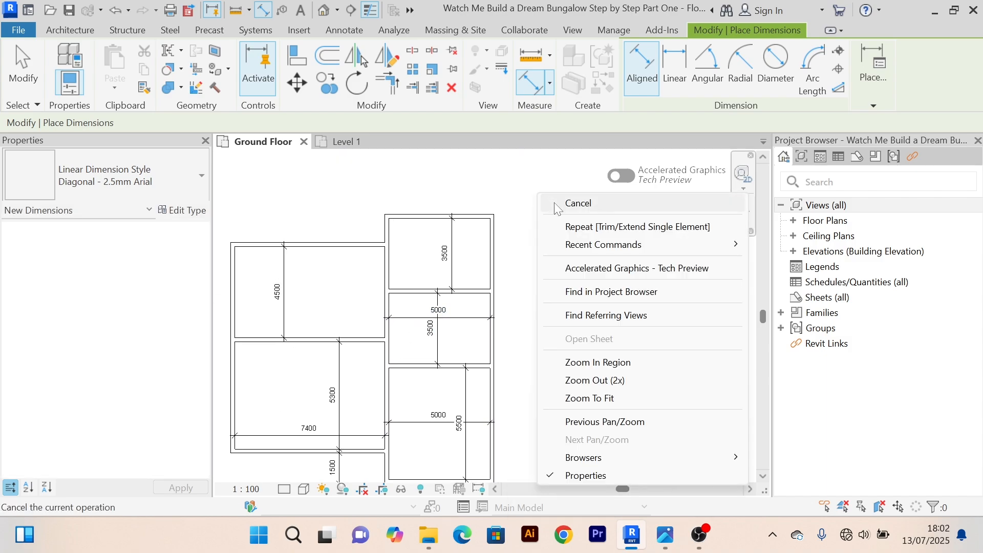
Step: Examine the room widths and the corridor dimension in the Level 1 draft plan, ending back on the Ground Floor plan
click(553, 202)
scroll(420, 304, up, 2)
scroll(430, 284, down, 3)
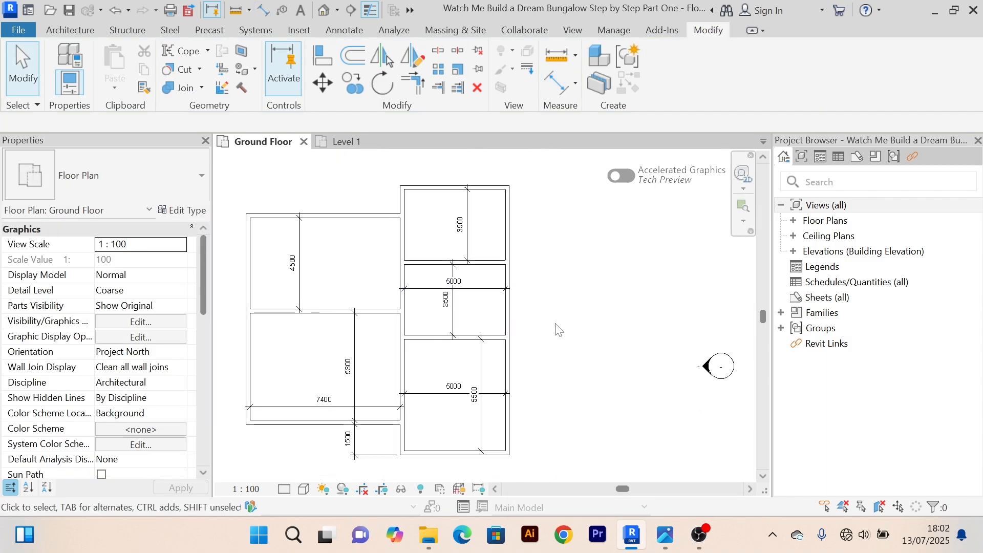
click(360, 146)
scroll(509, 274, up, 2)
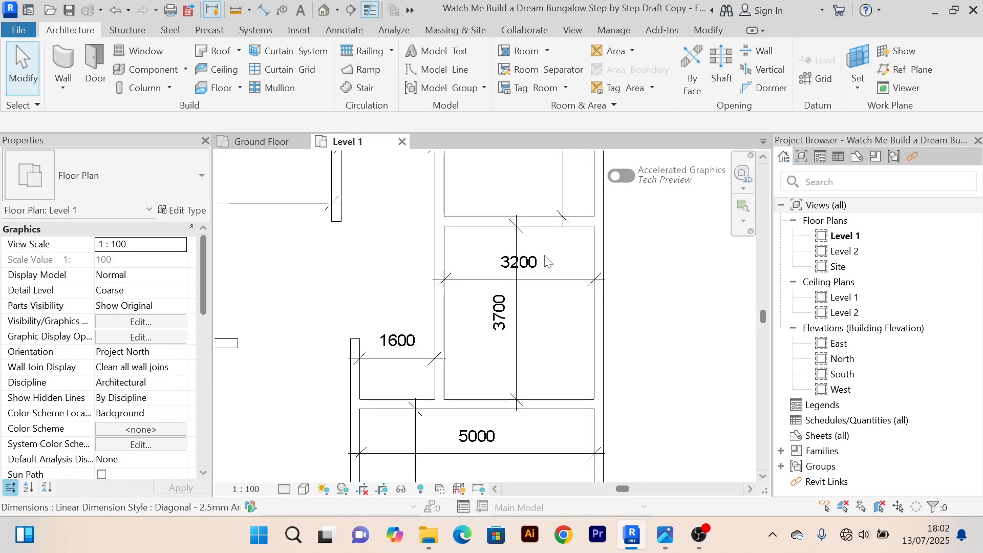
middle_drag(510, 274, 479, 259)
click(261, 141)
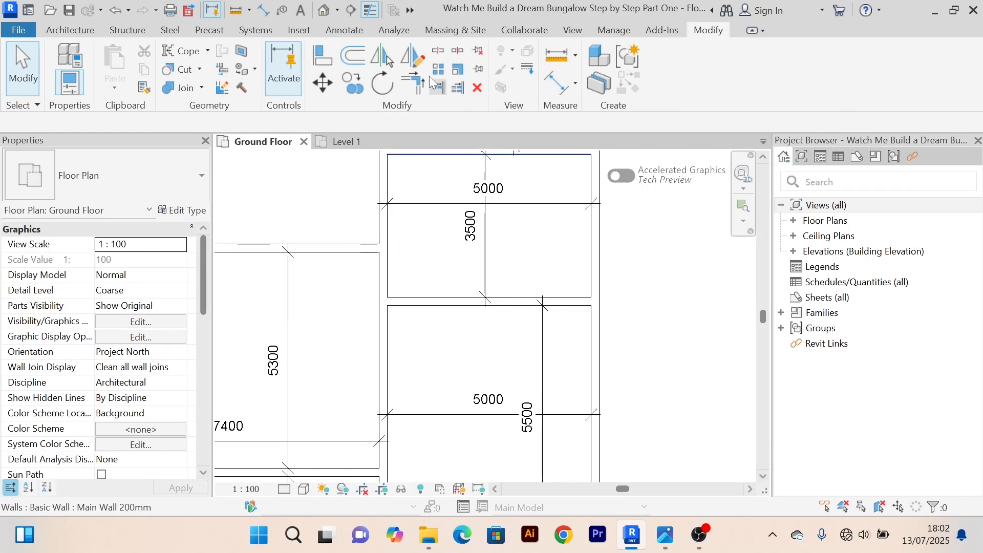
Step: Split the long vertical wall between the two room columns about 500 mm below the horizontal partition that meets it
click(440, 51)
scroll(432, 236, down, 5)
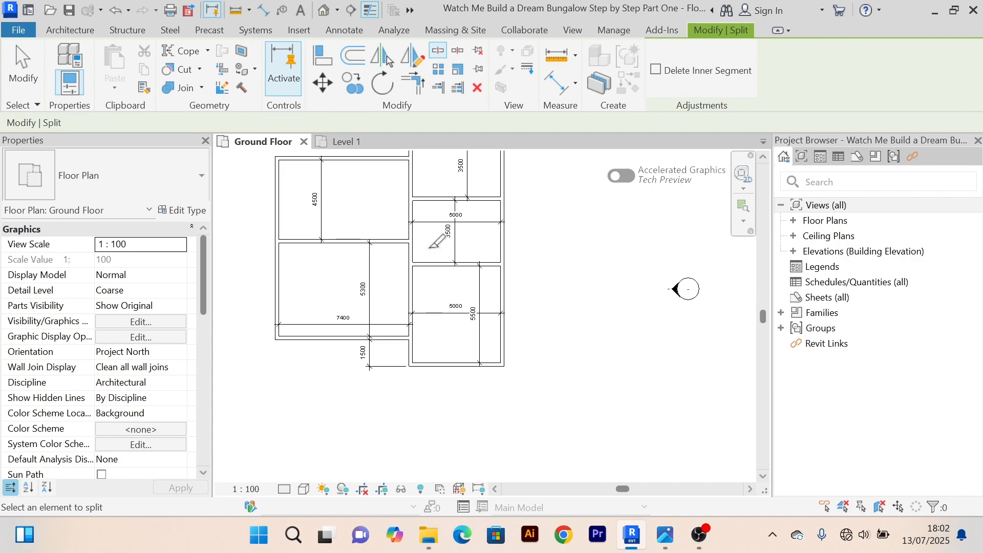
scroll(423, 251, up, 5)
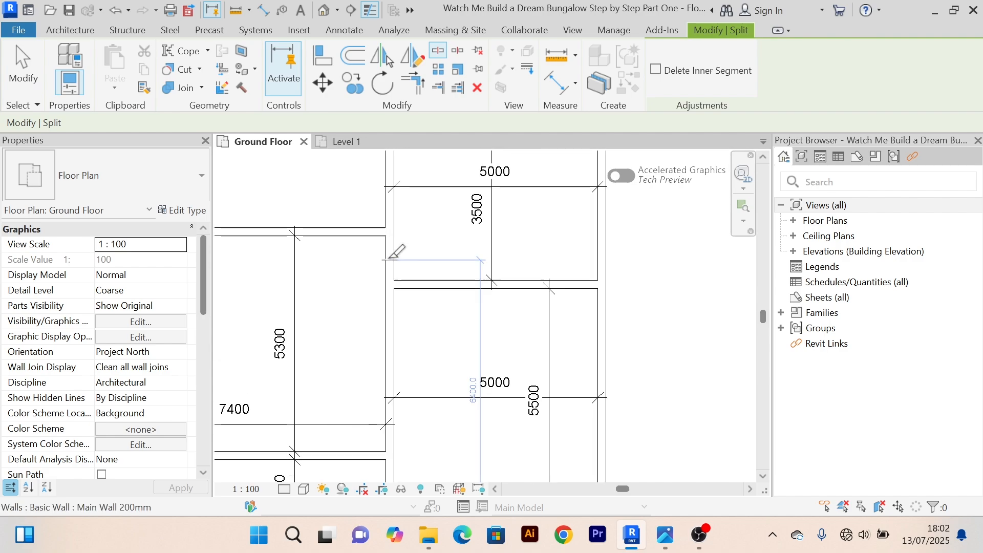
click(388, 257)
right_click(651, 239)
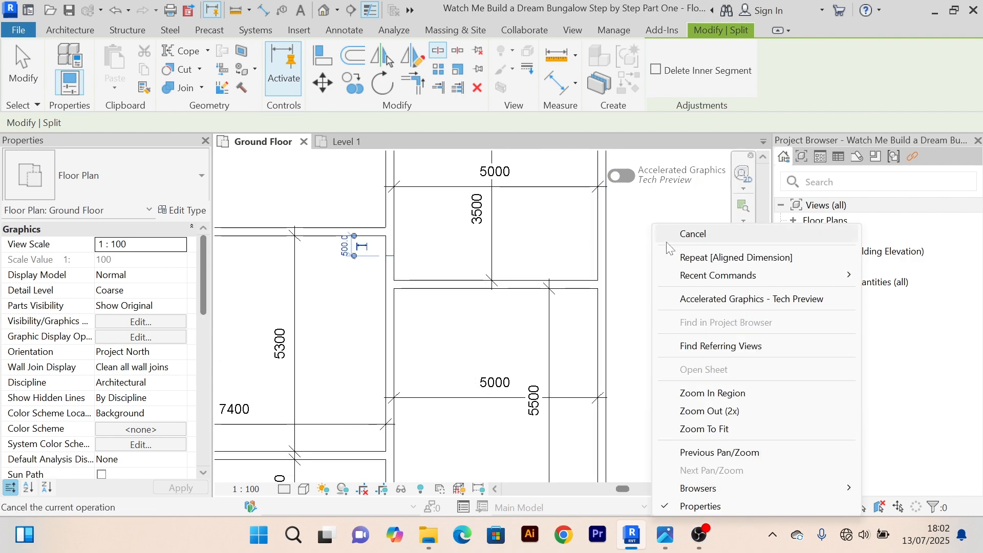
click(666, 234)
right_click(654, 212)
click(663, 223)
Step: Shorten the upper segment of the split wall to about 5200 mm, ending about 800 mm above the partition, and unjoin the affected walls
middle_drag(424, 256, 406, 369)
click(372, 333)
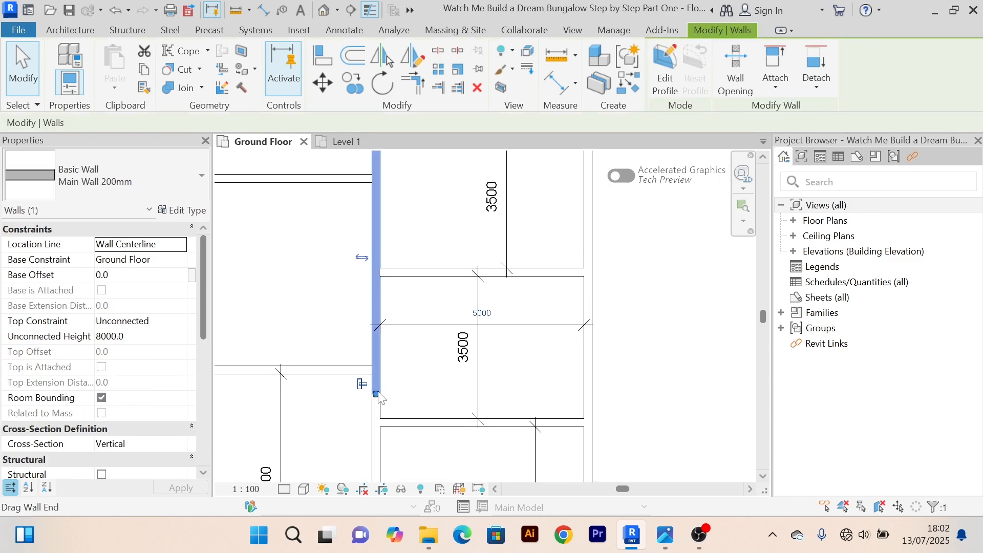
drag(377, 394, 375, 331)
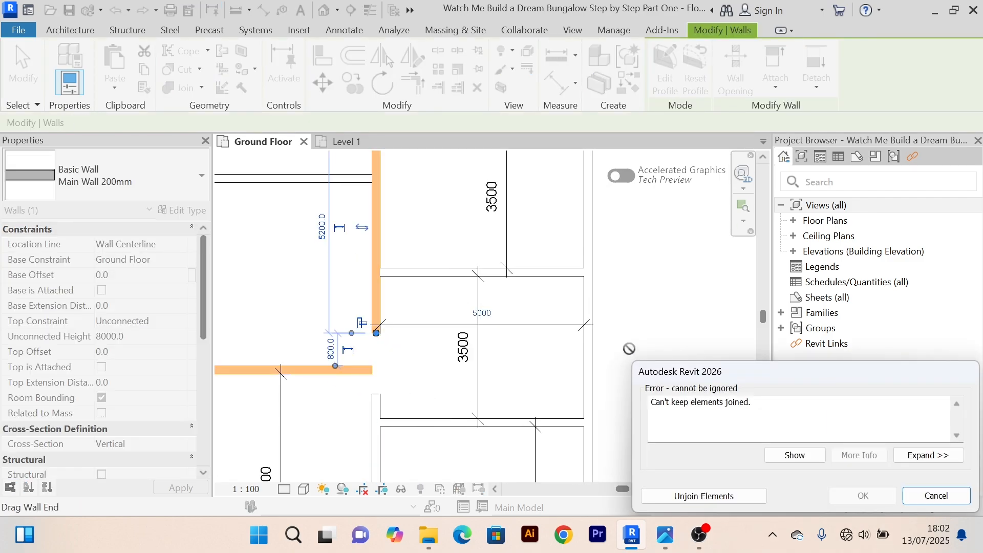
click(685, 496)
scroll(624, 347, down, 3)
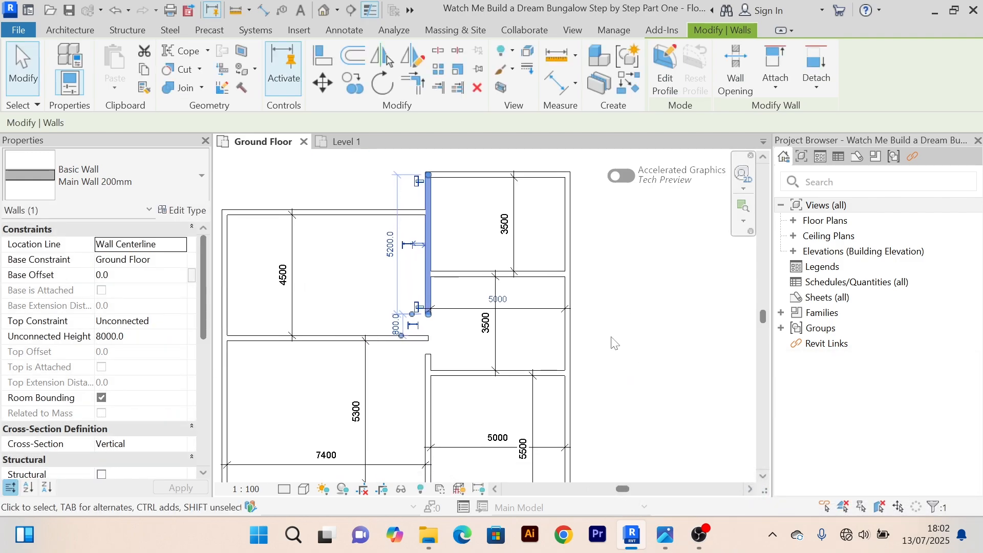
click(624, 347)
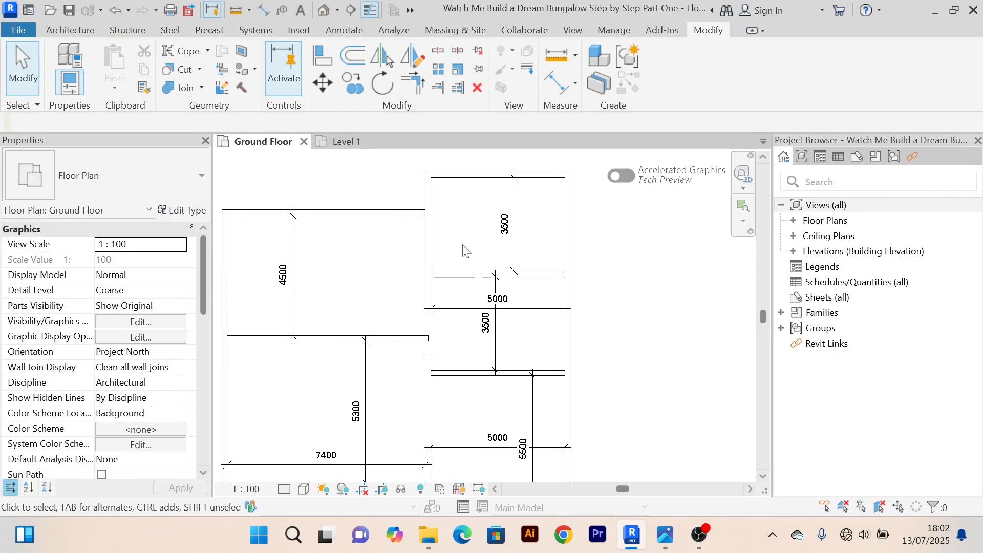
Step: Move the upper wall segment by setting the middle room's width dimension to 3500 mm
click(431, 249)
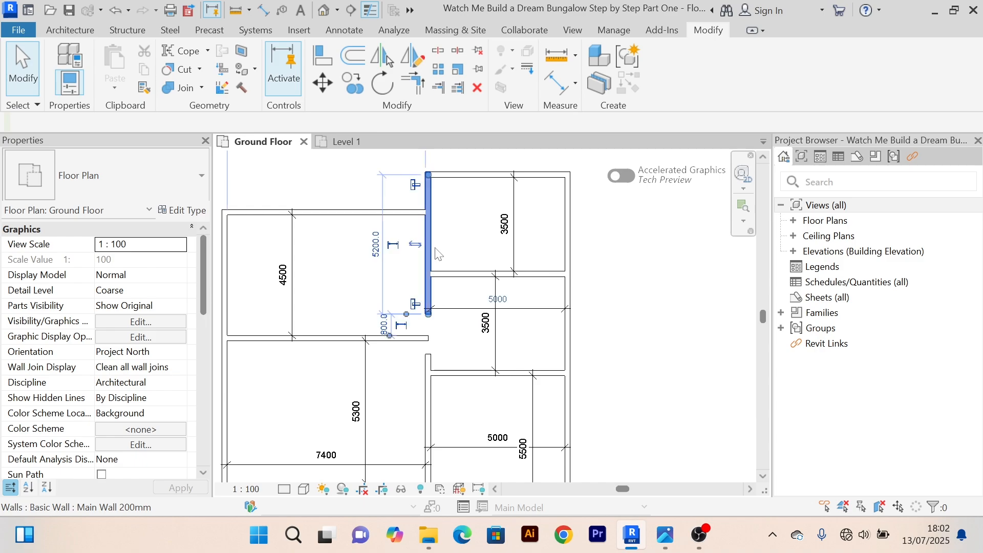
click(499, 299)
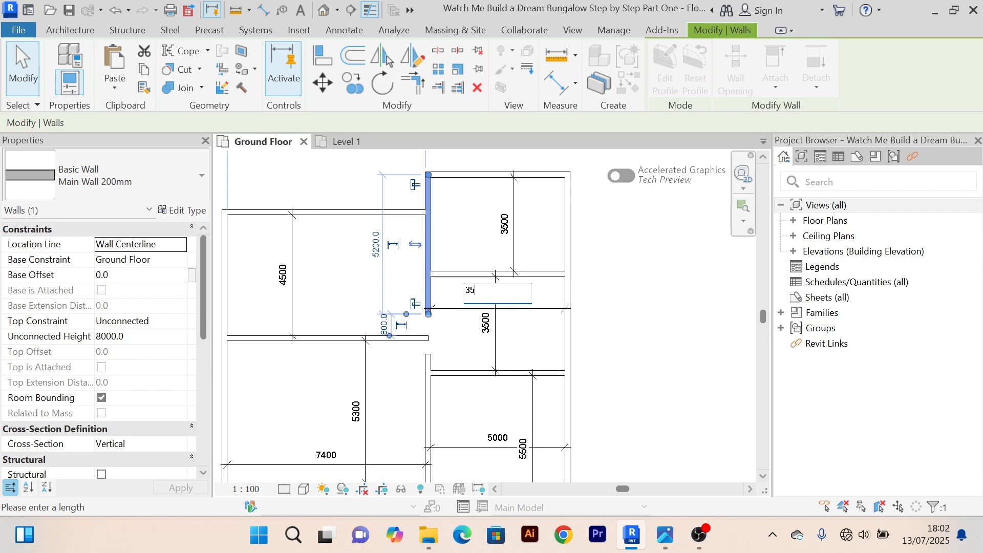
key(Return)
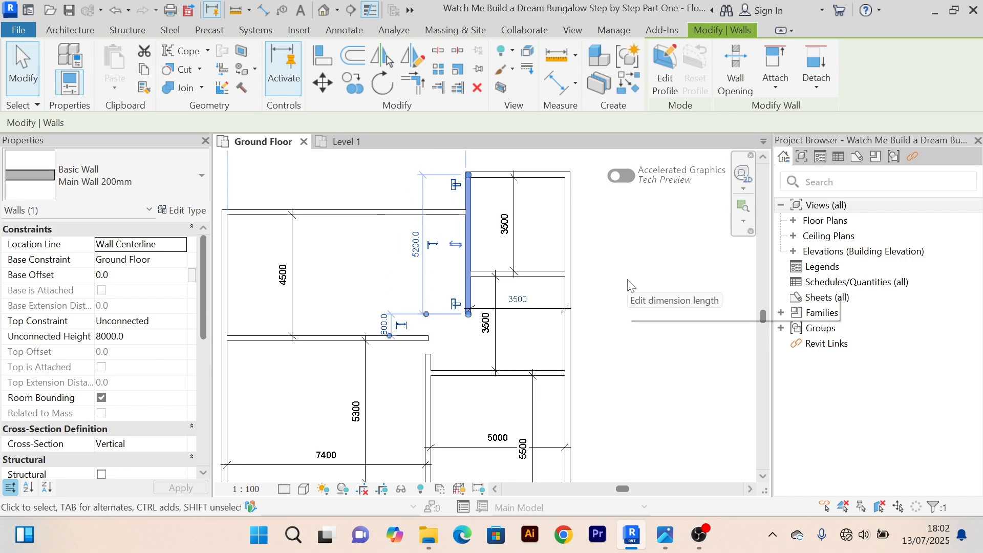
click(584, 342)
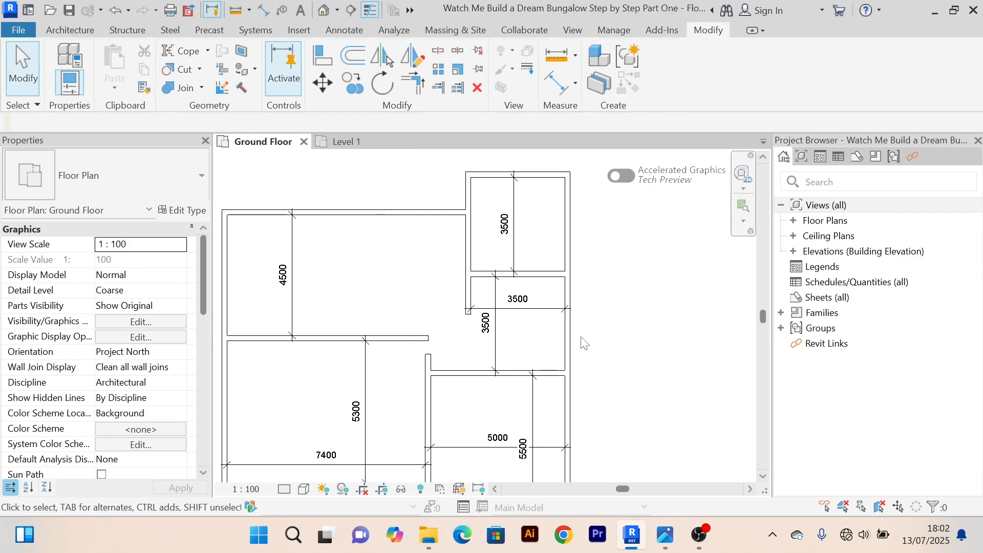
Step: Add an aligned dimension across the corridor between the moved wall segment and the lower vertical wall
click(561, 86)
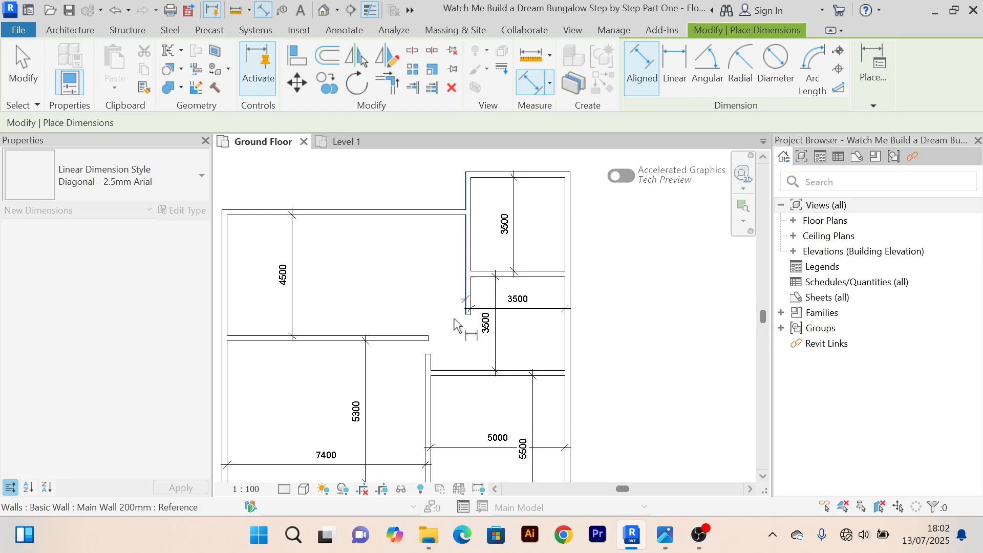
click(432, 369)
scroll(443, 369, up, 4)
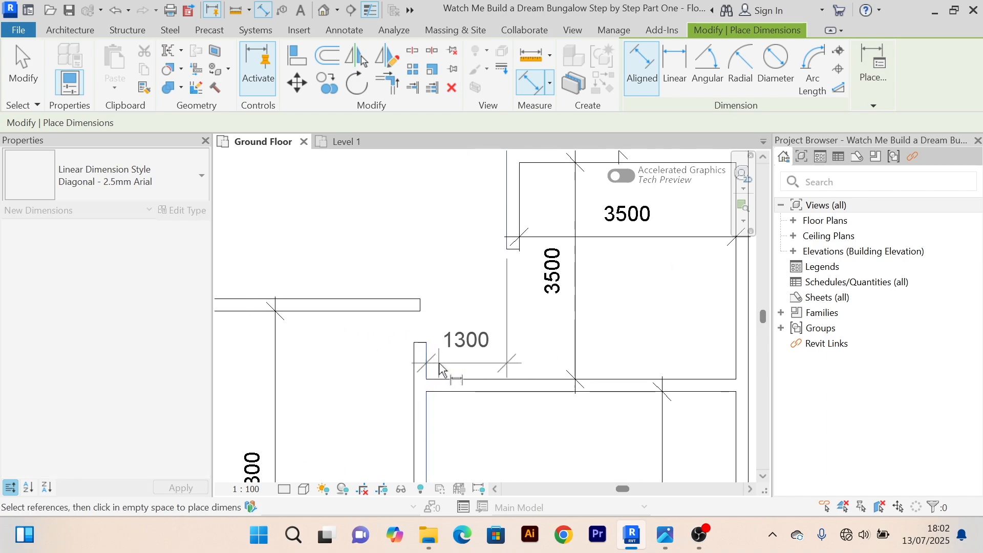
scroll(445, 367, down, 3)
right_click(640, 226)
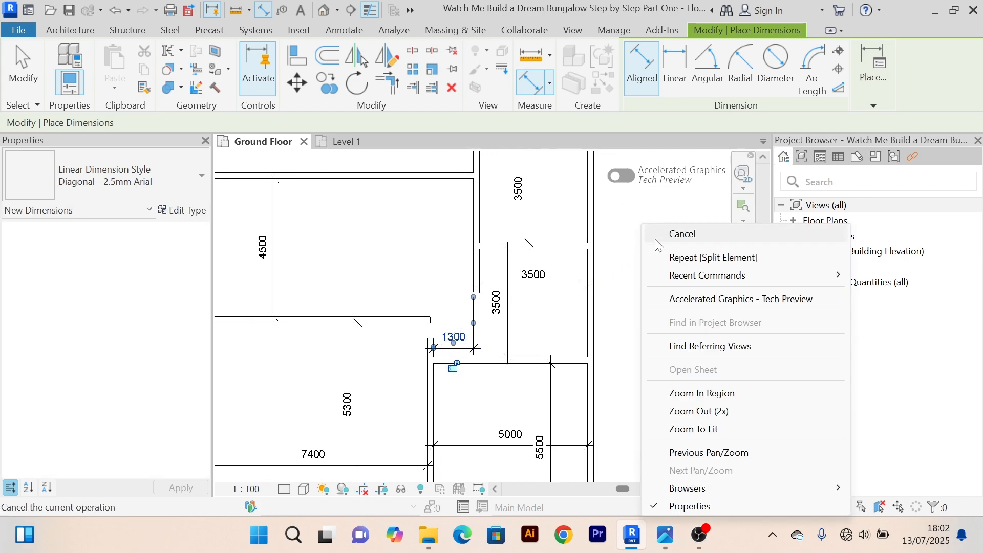
click(644, 231)
click(654, 230)
middle_drag(608, 244, 574, 296)
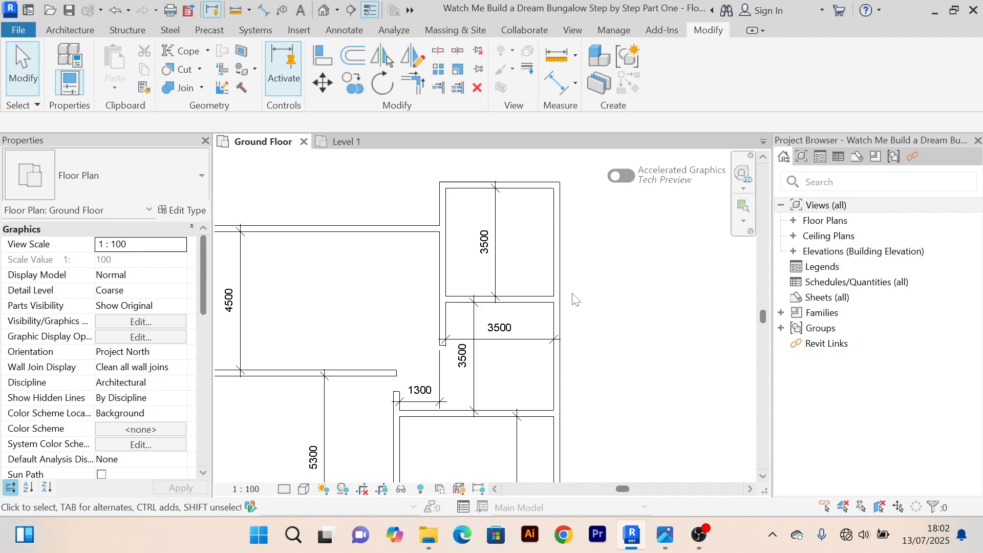
Step: Move the upper wall segment by setting the middle room's width dimension to 3200 mm
click(442, 280)
click(499, 329)
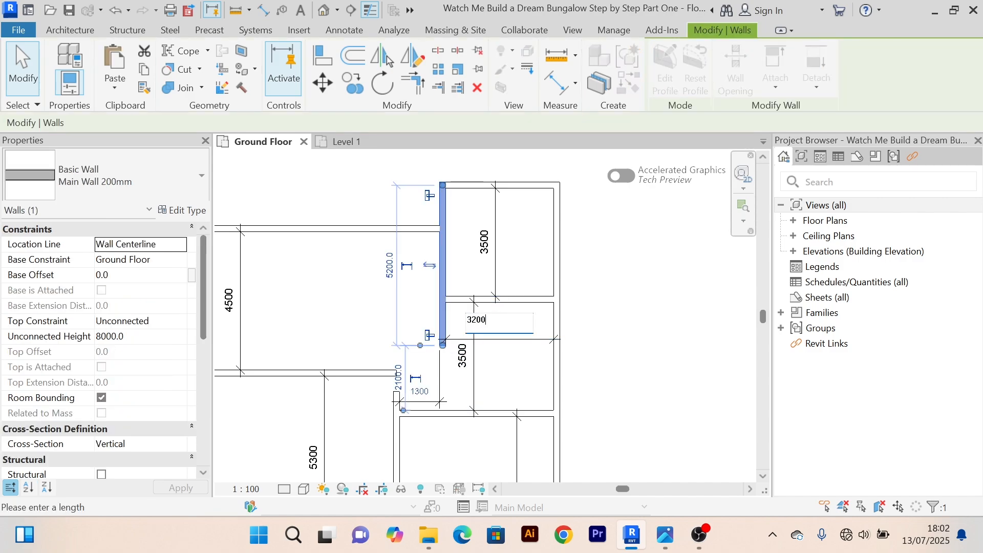
key(Return)
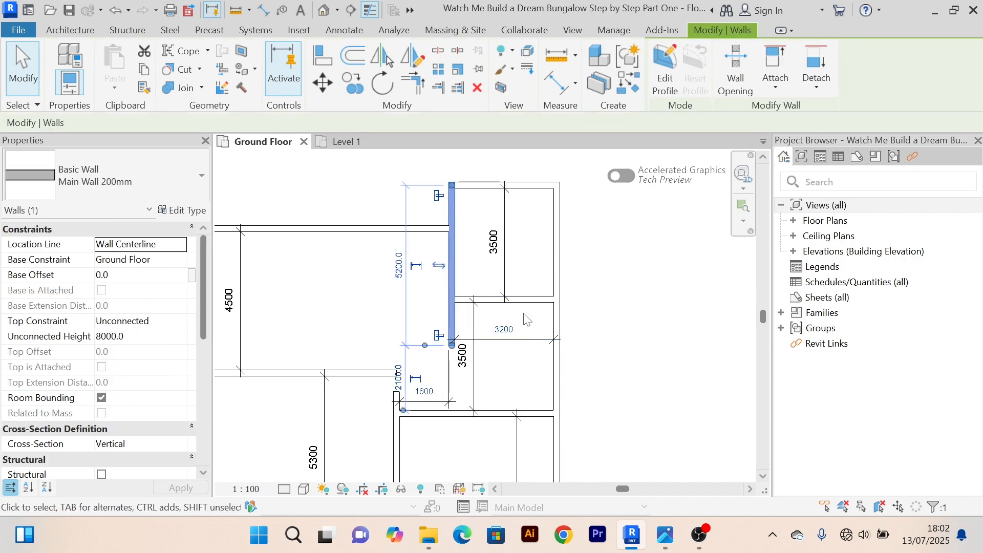
click(609, 310)
Step: Examine the moved wall segment, the corridor opening and the surrounding rooms on the Ground Floor plan
scroll(620, 311, down, 2)
middle_drag(628, 314, 596, 287)
scroll(575, 296, up, 3)
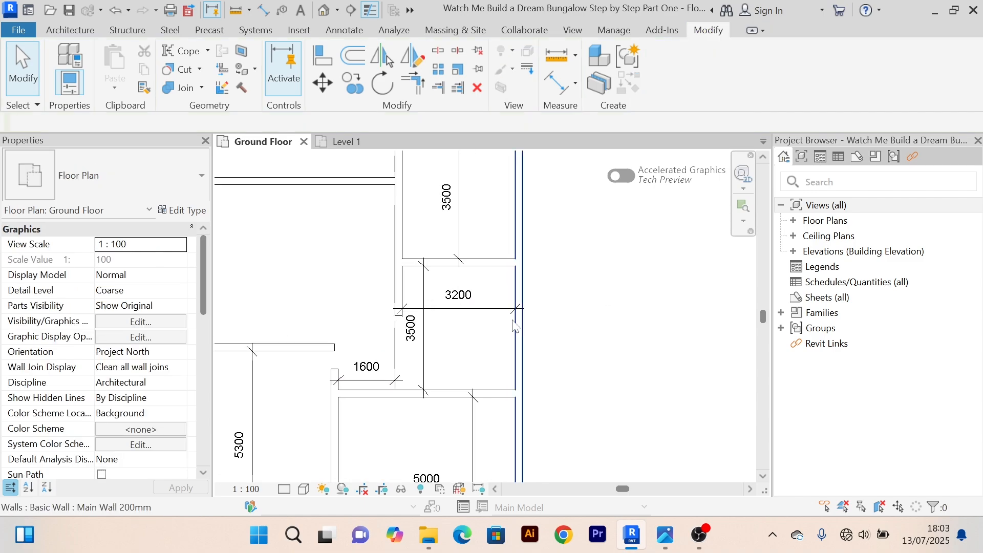
scroll(514, 327, down, 2)
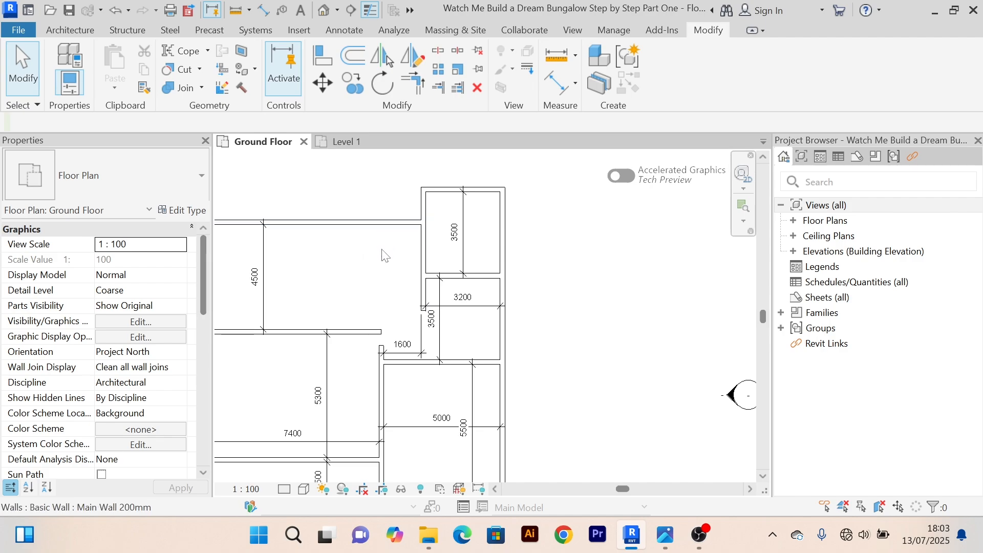
scroll(395, 287, up, 2)
scroll(395, 289, up, 1)
scroll(401, 364, down, 4)
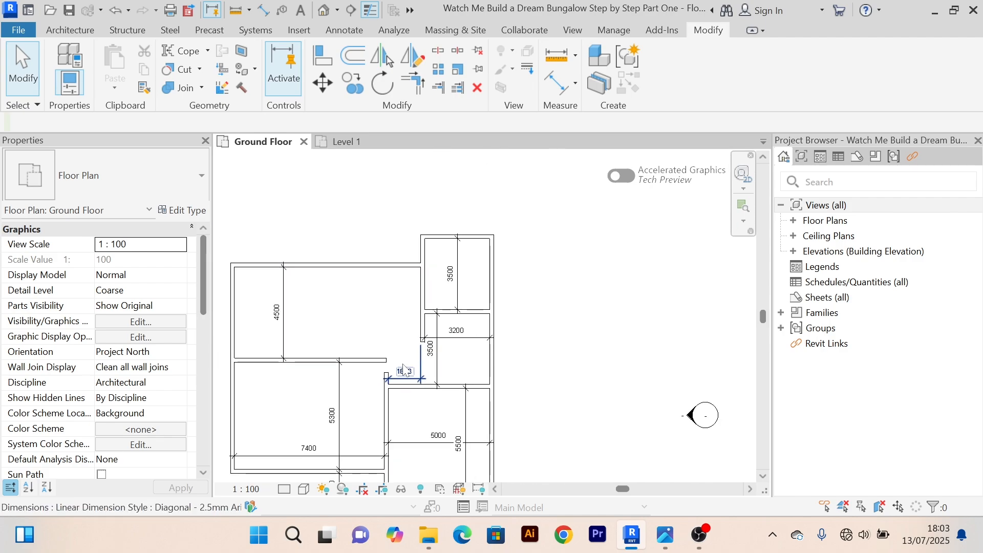
middle_drag(390, 348, 362, 307)
scroll(378, 348, up, 5)
middle_drag(374, 268, 387, 367)
scroll(379, 287, down, 3)
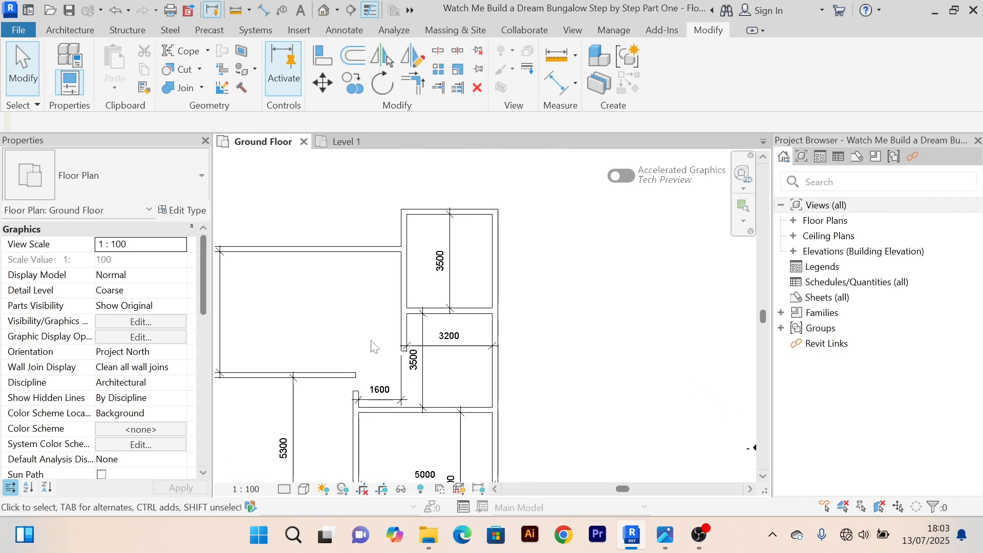
scroll(383, 266, up, 3)
scroll(389, 289, down, 1)
scroll(384, 279, up, 2)
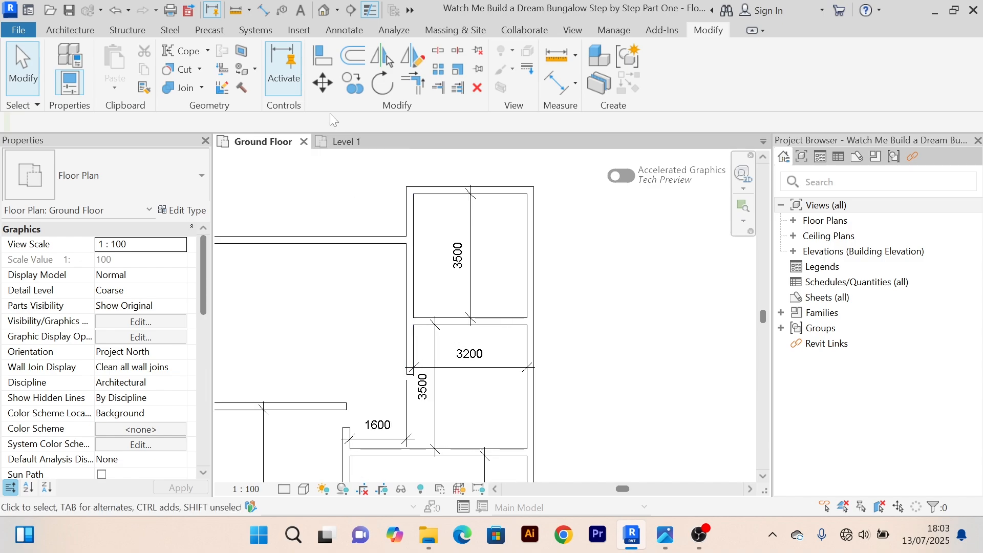
Step: Offset a copy of the upper vertical wall segment by 1600 mm into the adjoining large room
click(352, 57)
double_click(179, 123)
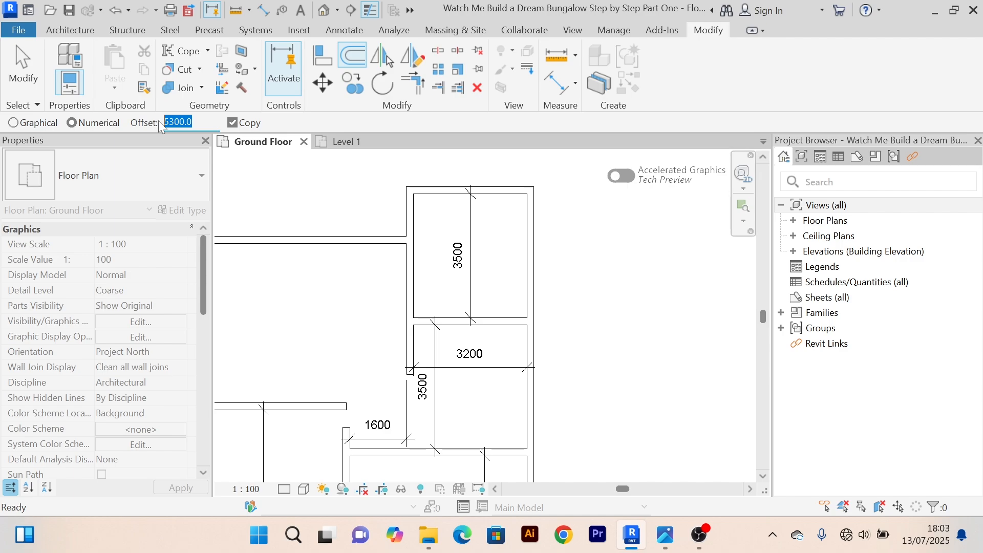
text(16)
click(404, 284)
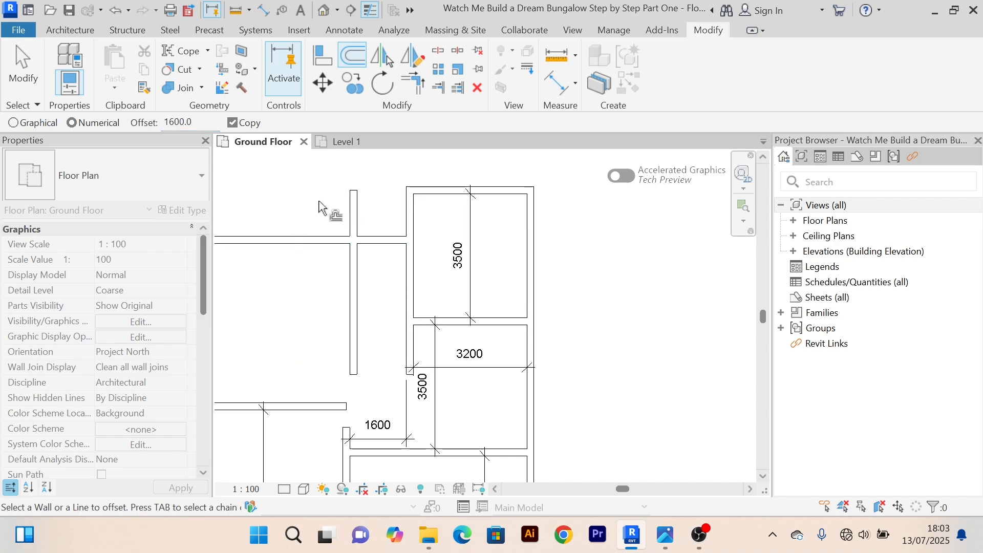
right_click(301, 186)
click(324, 195)
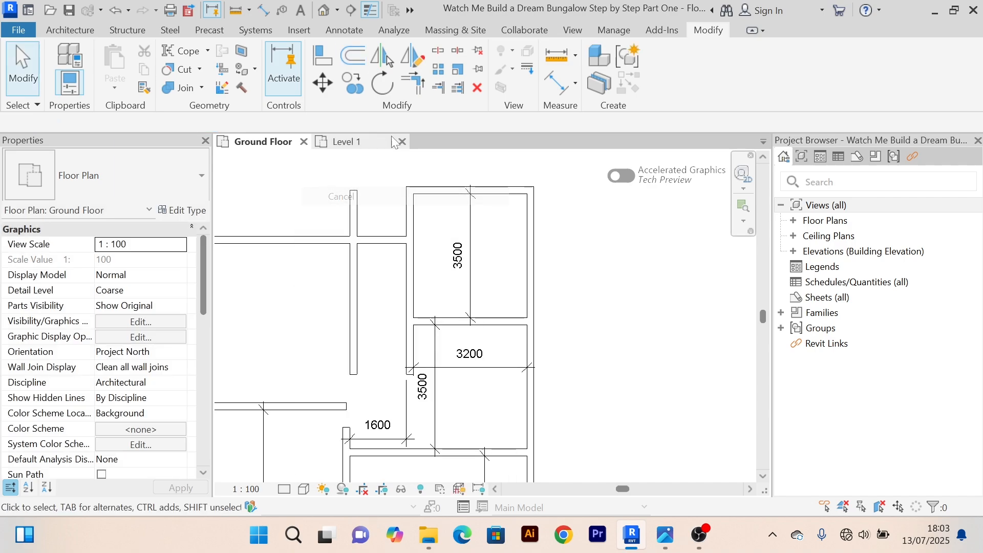
Step: Add an aligned dimension between the facing sides of the copied wall and the original upper wall segment
click(561, 87)
click(408, 265)
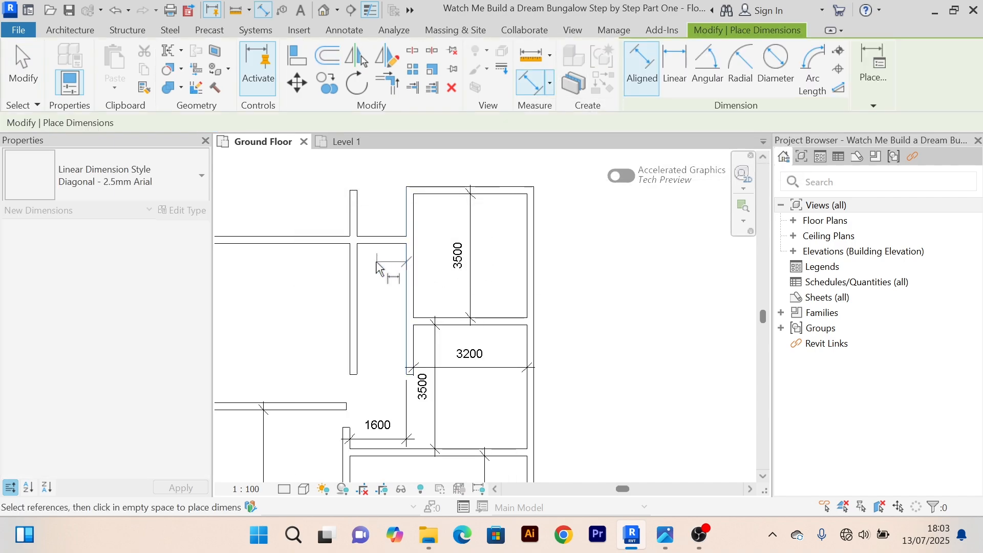
click(364, 268)
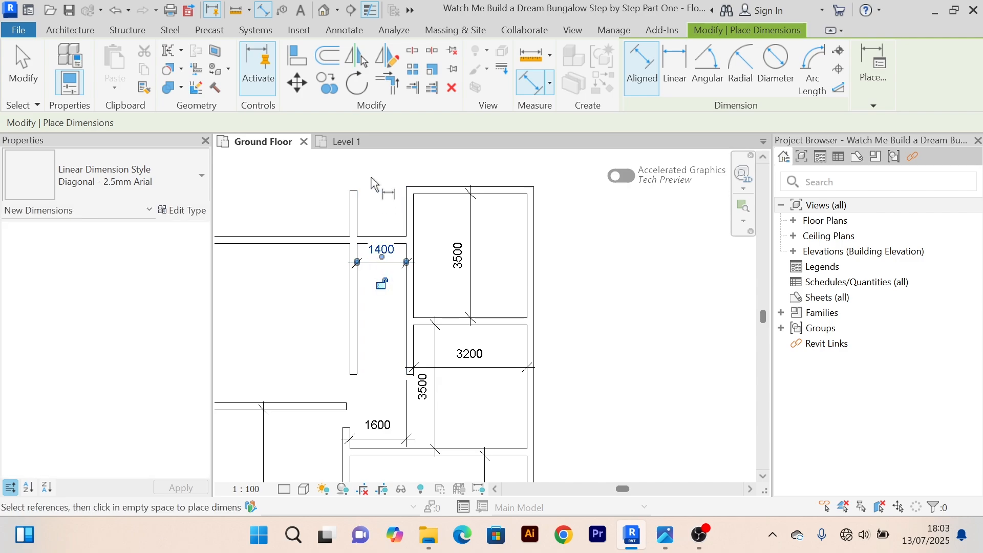
right_click(367, 164)
click(375, 172)
right_click(375, 173)
click(389, 176)
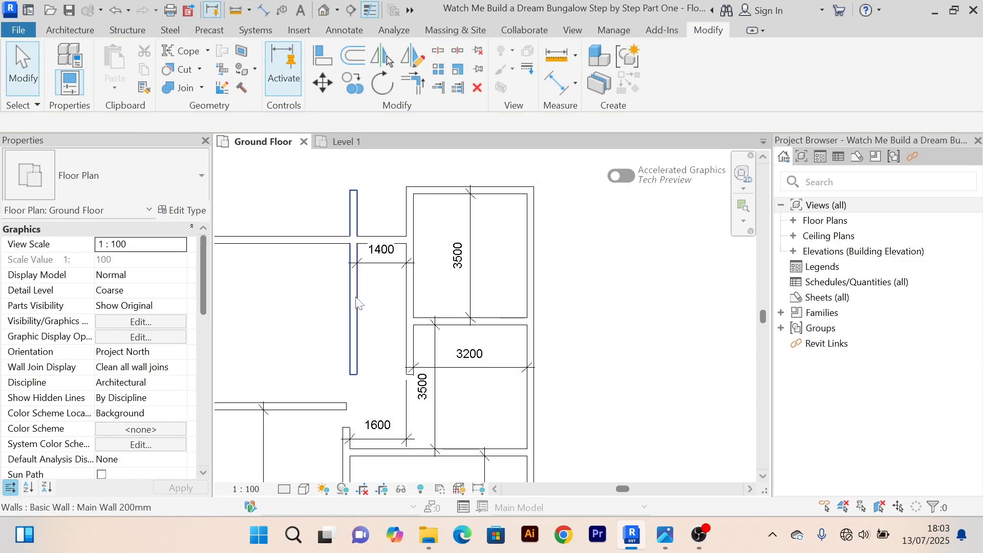
Step: Set the clear distance between the copied wall and the original wall segment to 1600 mm
click(353, 256)
click(382, 256)
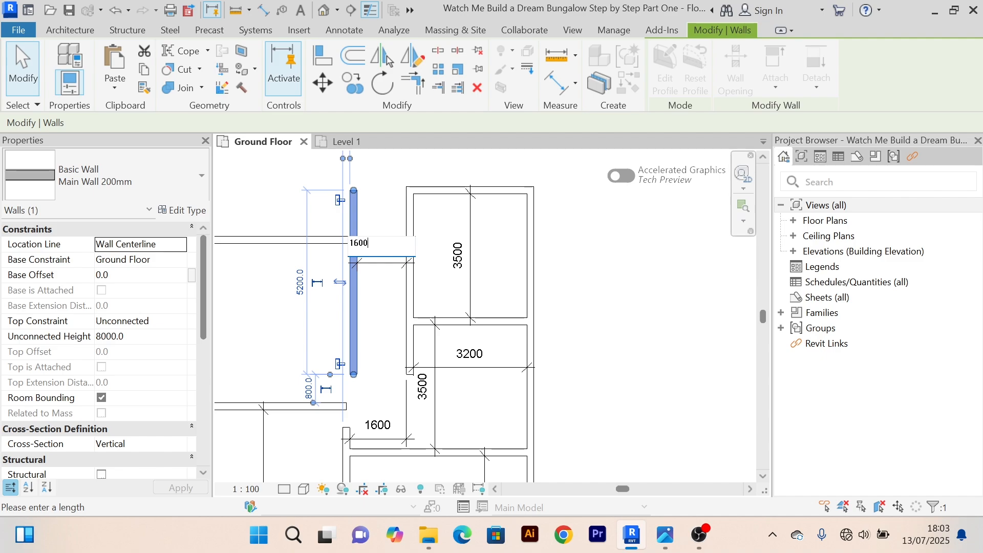
key(Return)
click(364, 279)
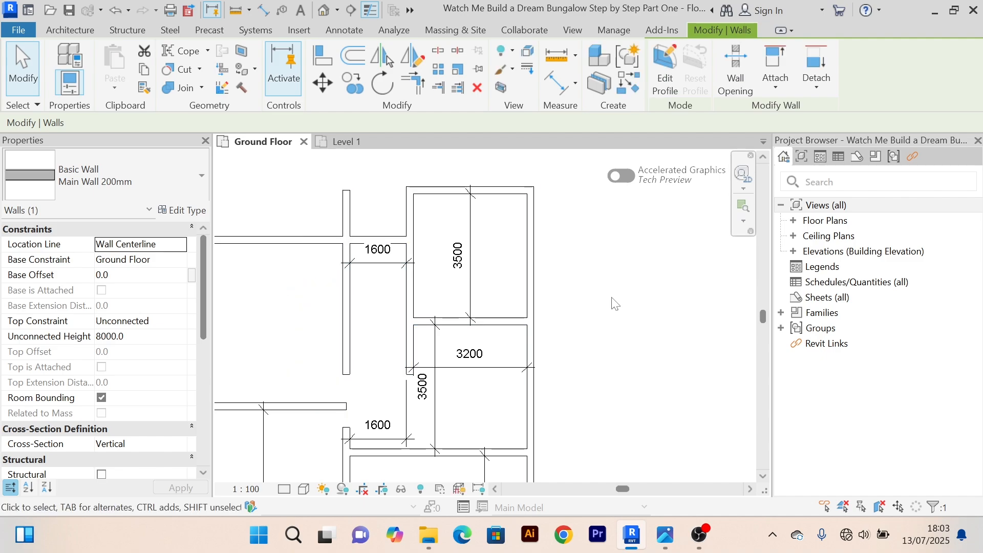
Step: Check the layout and dimensions of the upper rooms in the Level 1 draft plan
scroll(615, 291, down, 3)
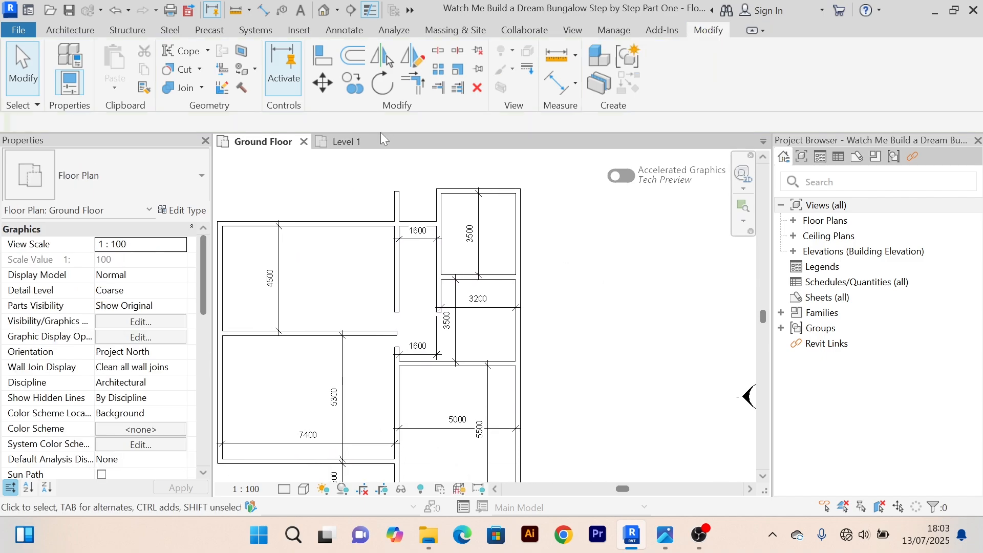
click(355, 143)
scroll(555, 281, down, 3)
middle_drag(566, 389, 560, 375)
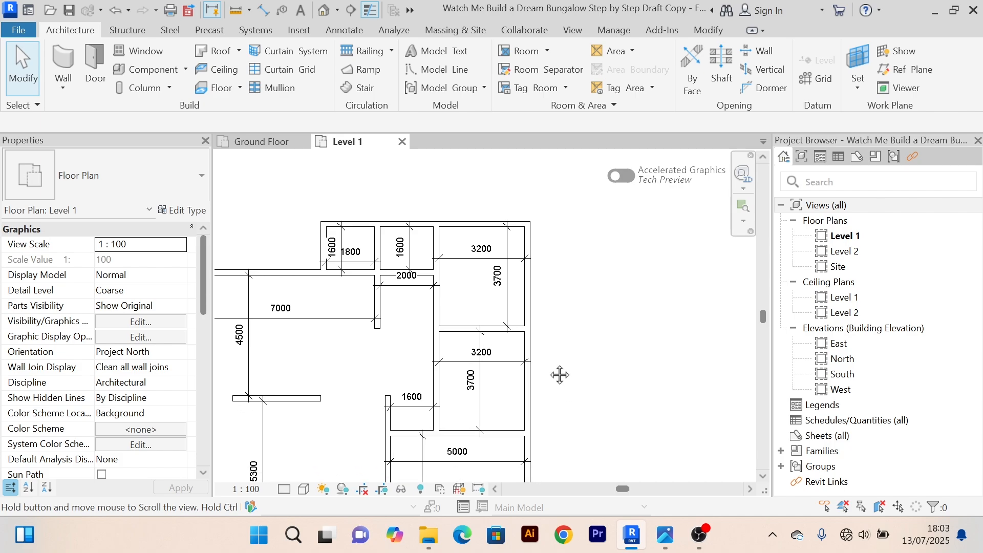
Step: In the Ground Floor plan, draw a Main Wall 200mm wall across the upper part of the 1600 mm wide corridor
scroll(431, 263, up, 3)
scroll(431, 263, down, 2)
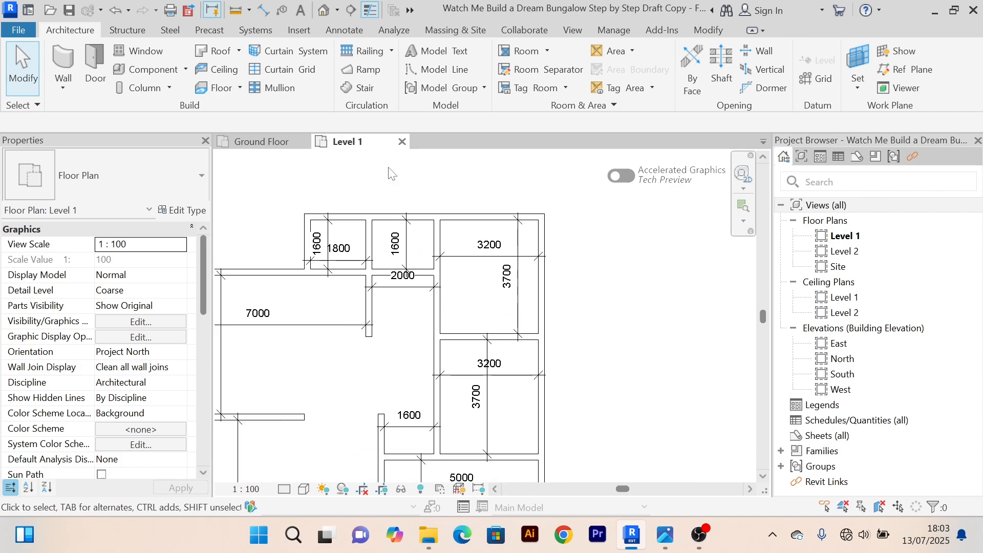
click(272, 145)
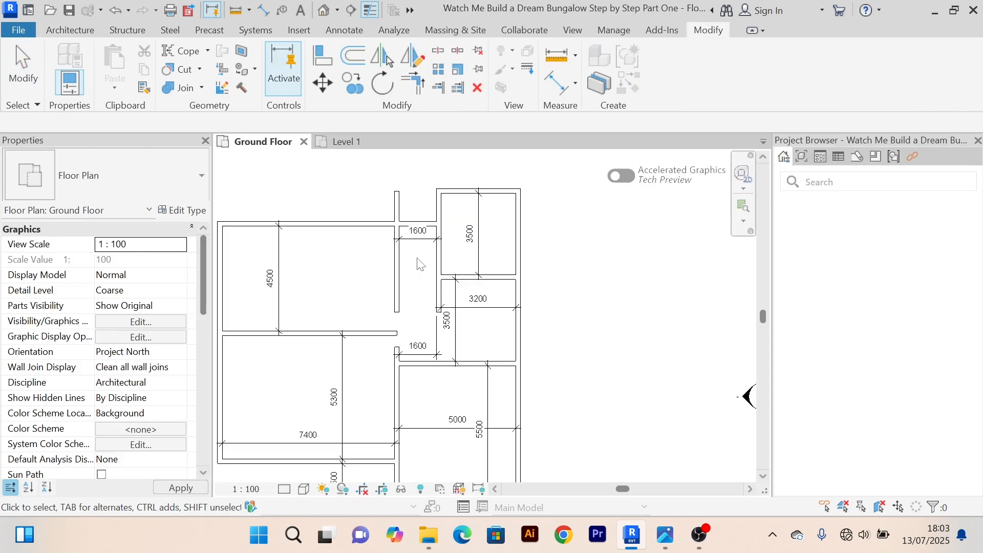
scroll(413, 263, up, 2)
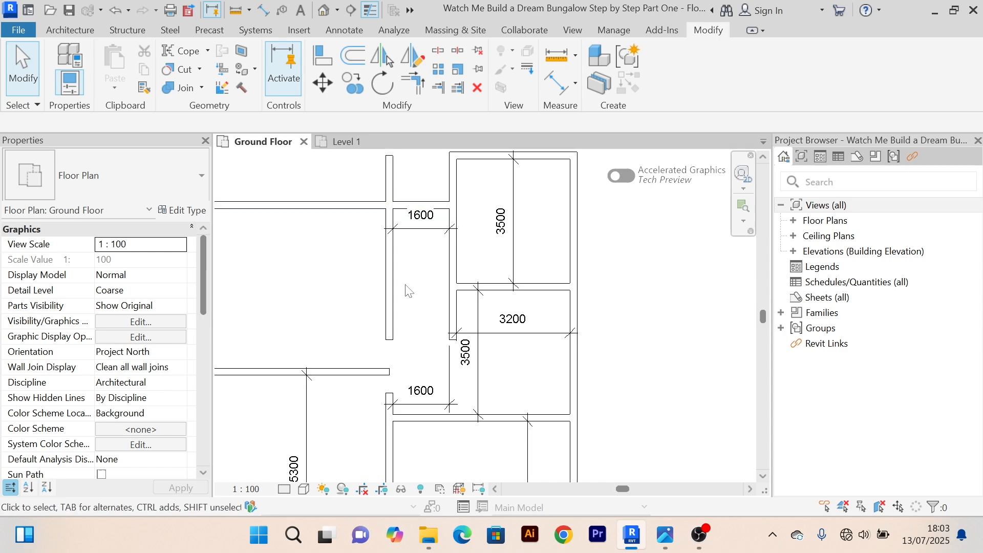
click(390, 289)
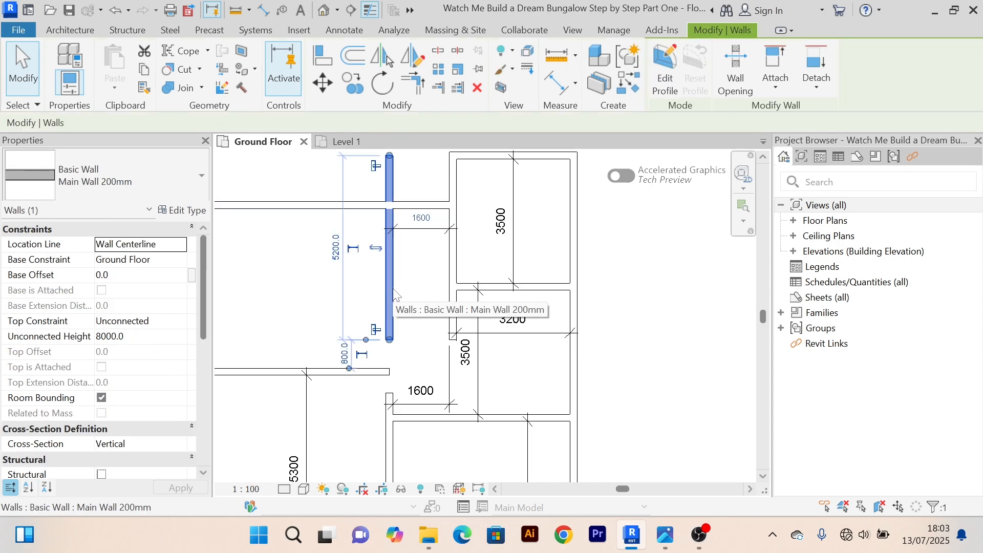
click(629, 88)
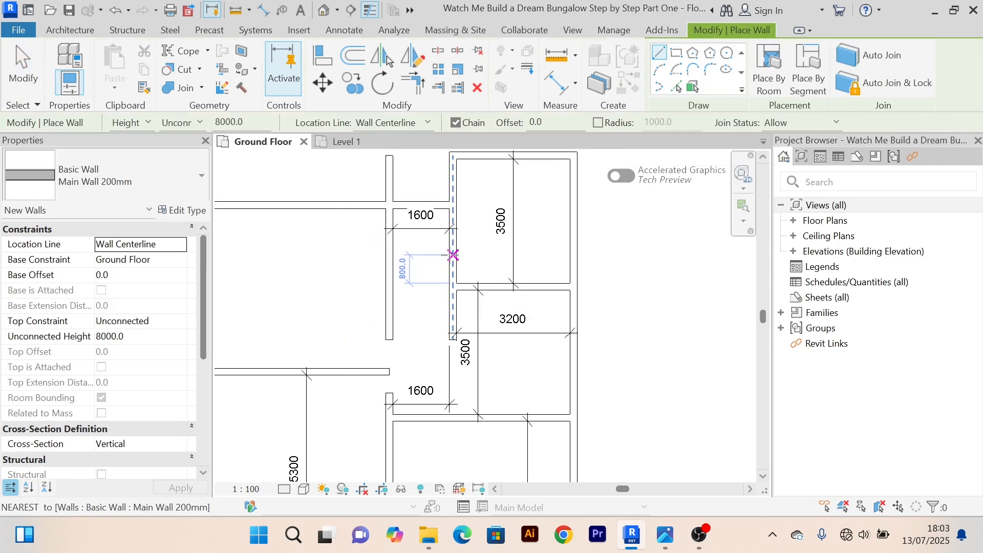
click(453, 255)
click(389, 254)
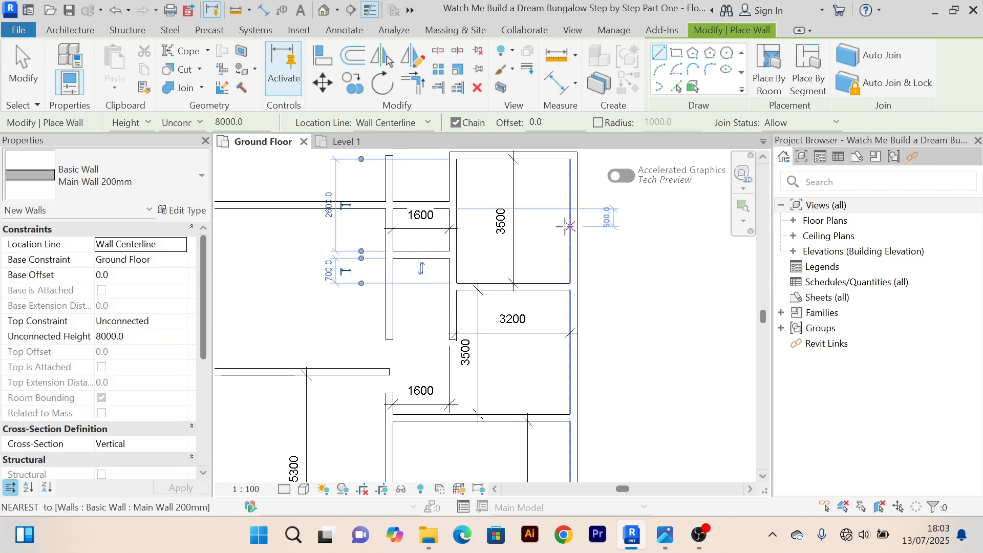
right_click(619, 201)
click(659, 211)
right_click(618, 201)
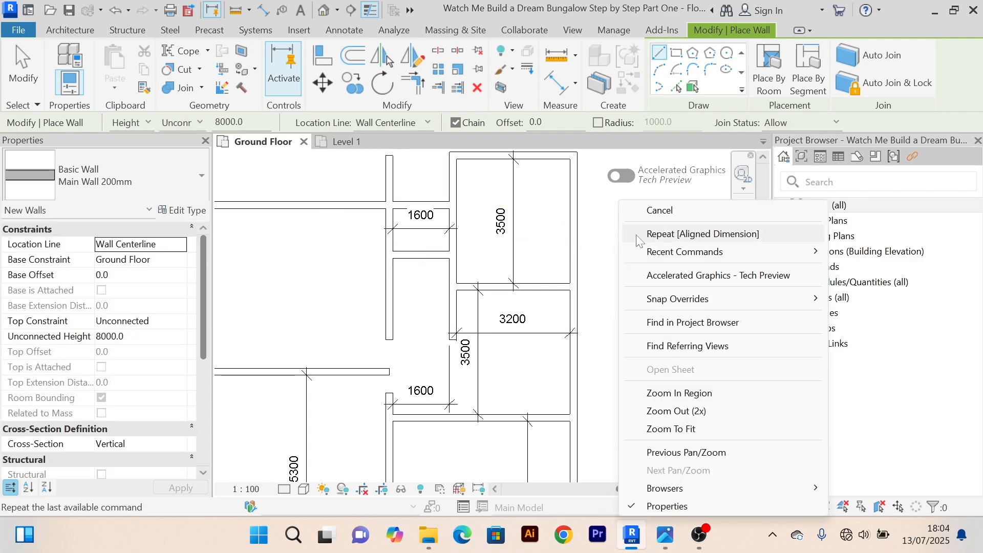
click(660, 210)
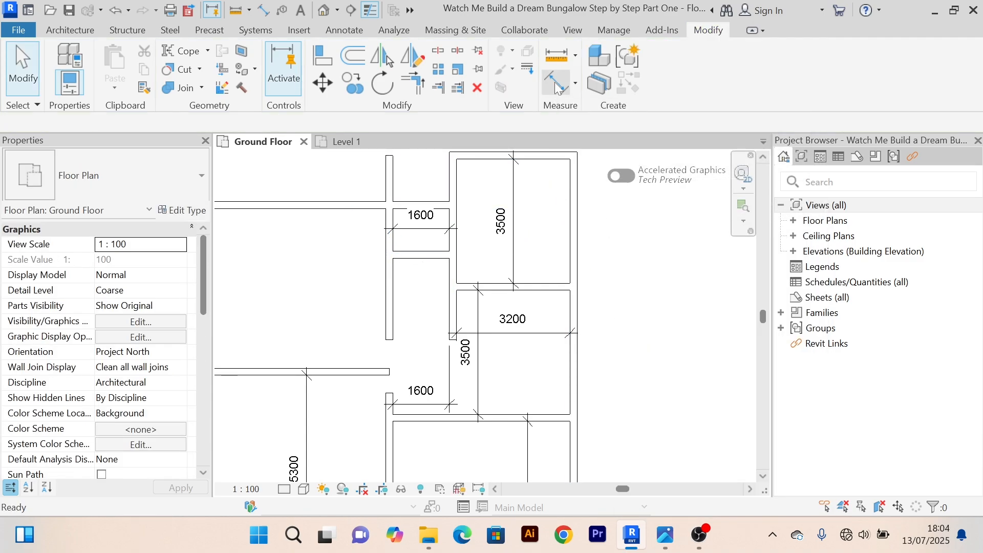
Step: Add an aligned dimension between the facing sides of the upper horizontal wall and the new corridor cross wall
click(556, 85)
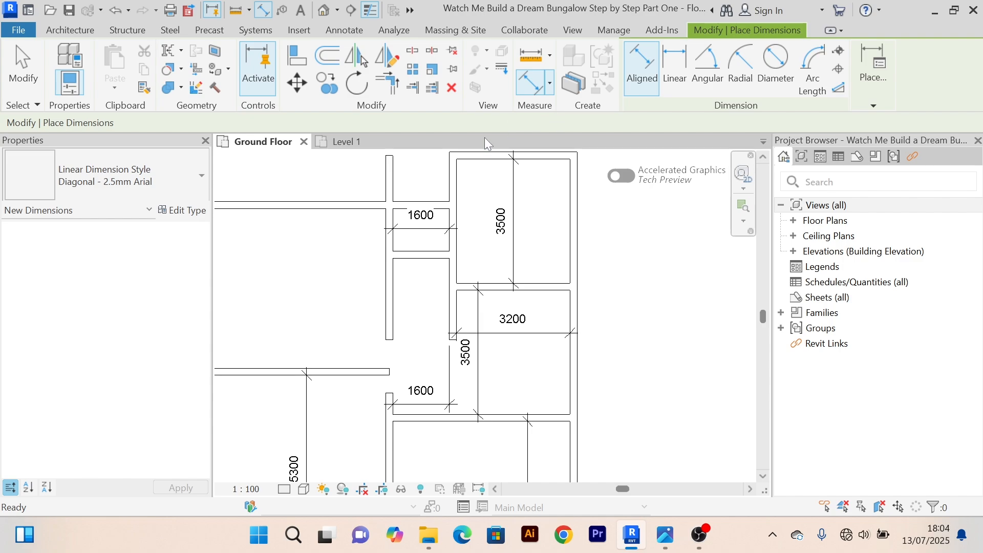
scroll(404, 213, up, 2)
click(402, 214)
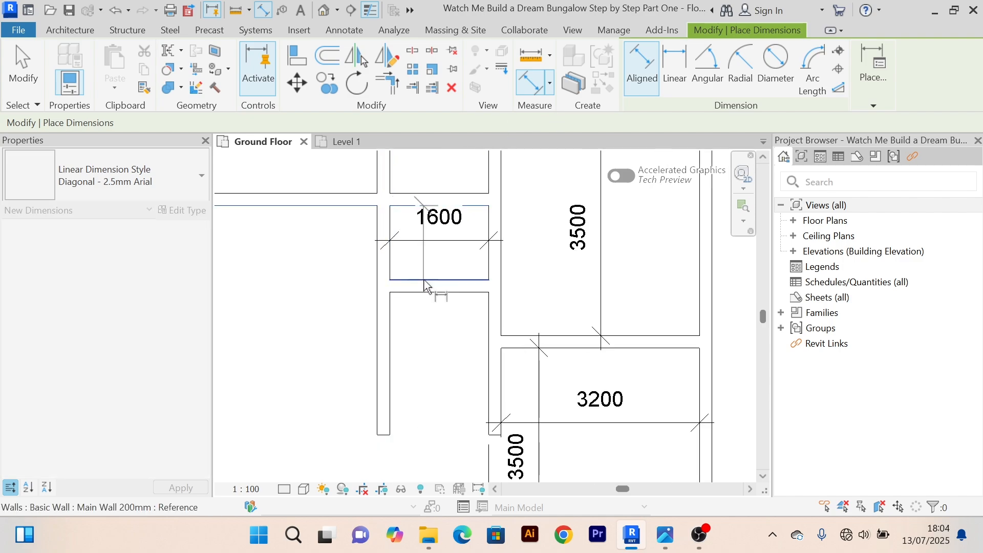
click(417, 280)
scroll(406, 276, up, 2)
click(425, 264)
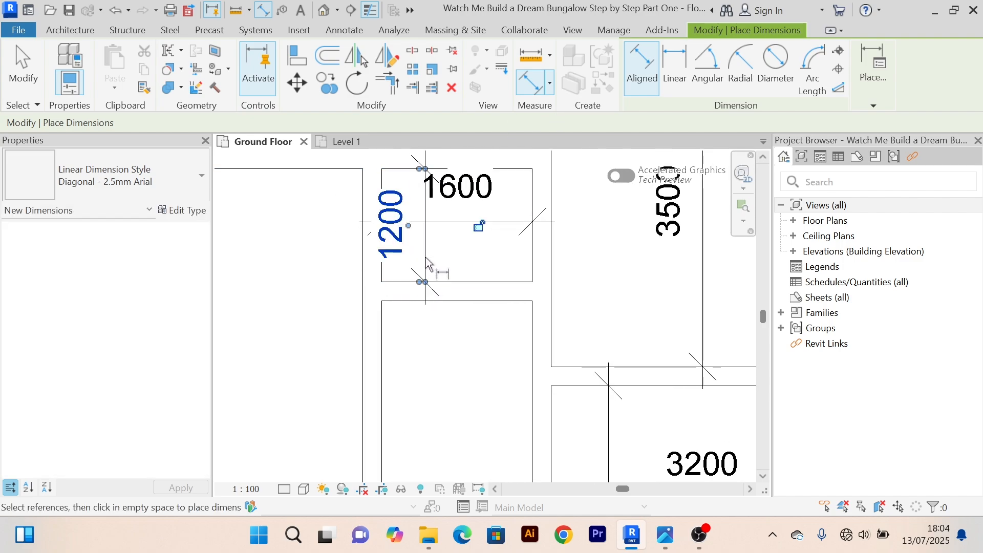
scroll(402, 245, down, 2)
right_click(356, 292)
click(397, 233)
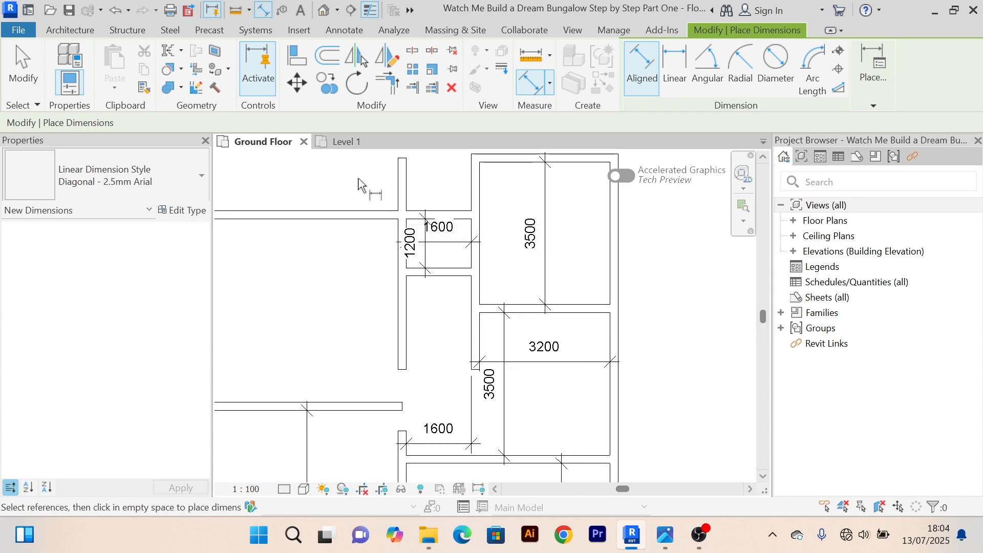
right_click(359, 183)
click(402, 191)
Step: Set the clear distance between the new cross wall and the upper horizontal wall to 1600 mm
scroll(430, 279, up, 2)
click(425, 268)
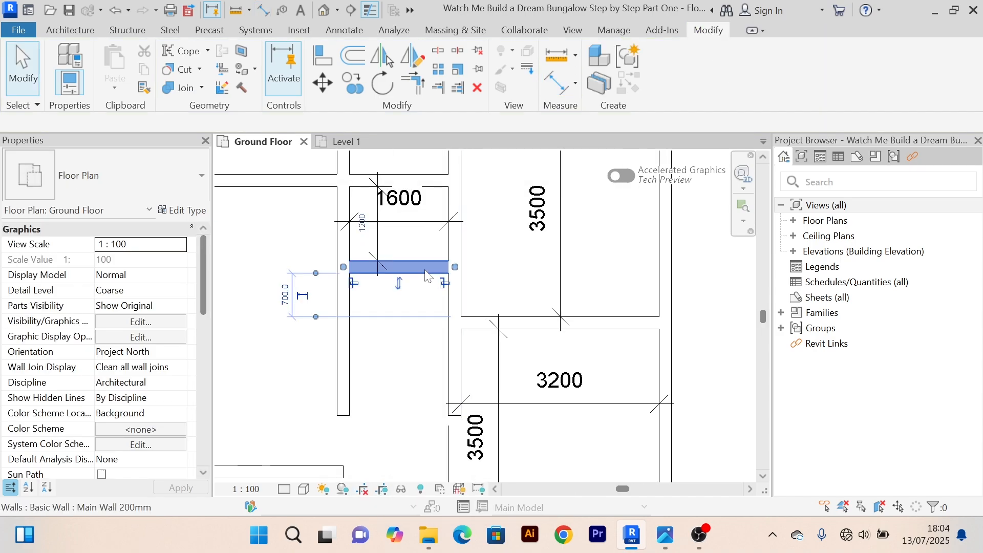
click(362, 223)
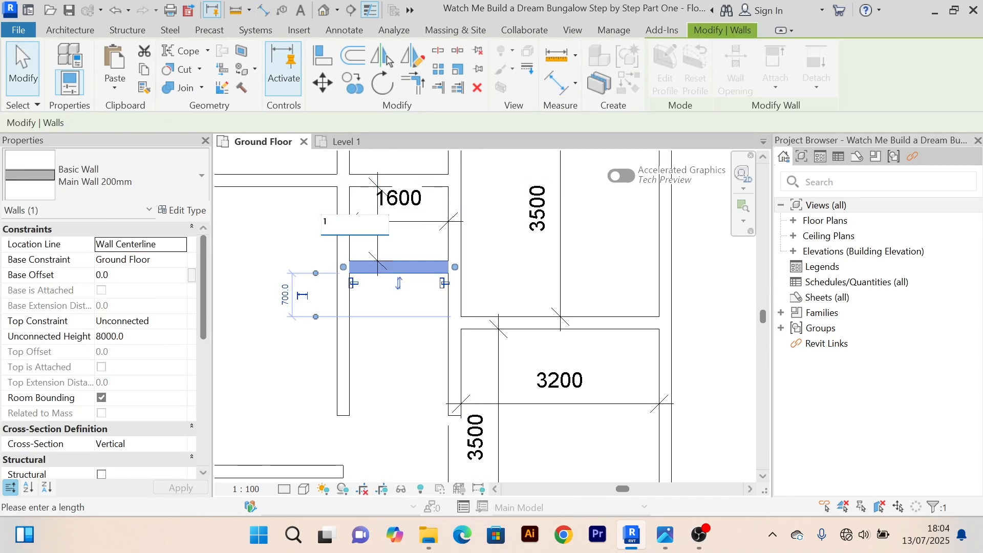
text(1600)
key(Return)
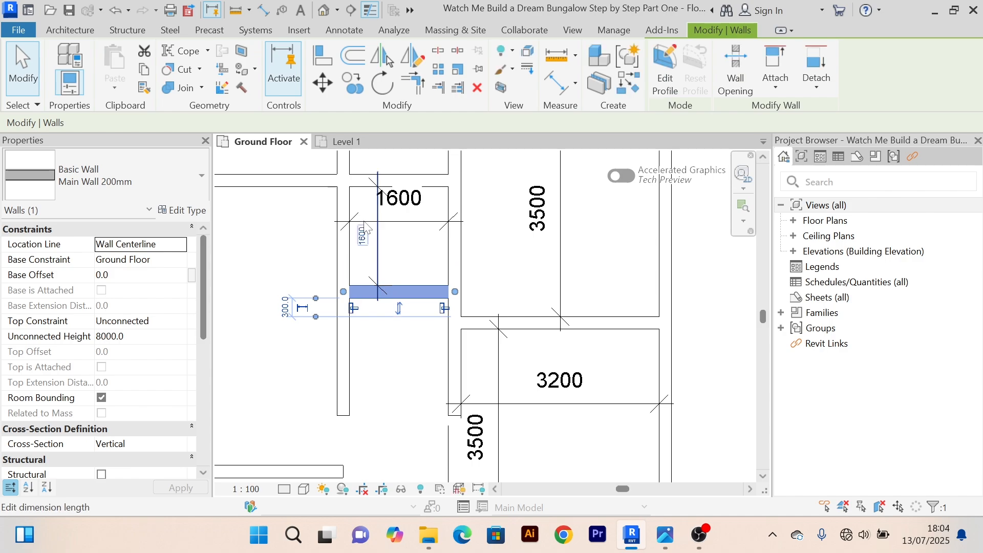
scroll(360, 219, down, 2)
key(Escape)
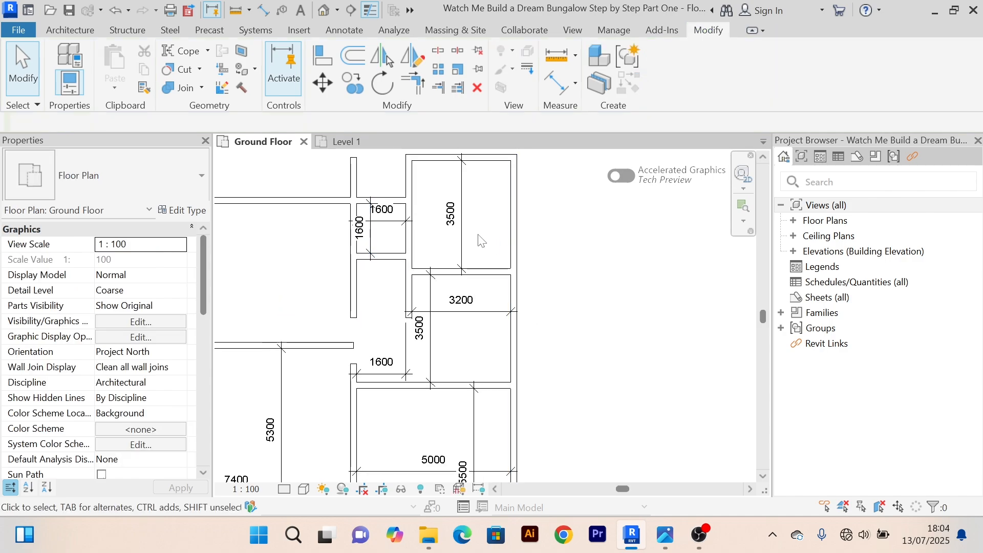
Step: Trim off the corridor's vertical wall where it projects above the upper horizontal wall, using Trim/Extend Multiple Elements
scroll(339, 222, up, 4)
scroll(328, 245, down, 2)
middle_drag(337, 269, 332, 338)
scroll(397, 310, up, 3)
scroll(377, 312, down, 2)
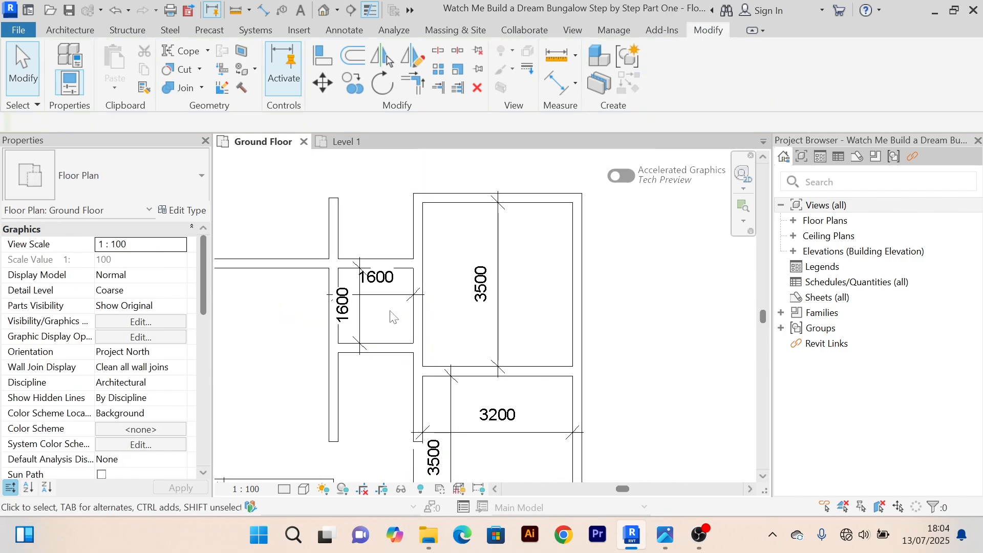
middle_drag(373, 261, 419, 215)
scroll(420, 232, down, 2)
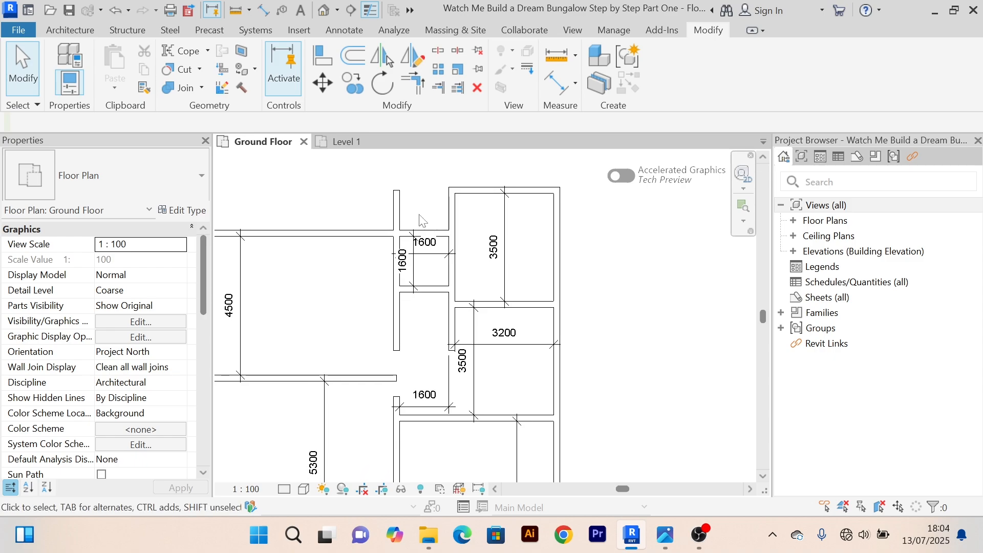
scroll(421, 221, up, 2)
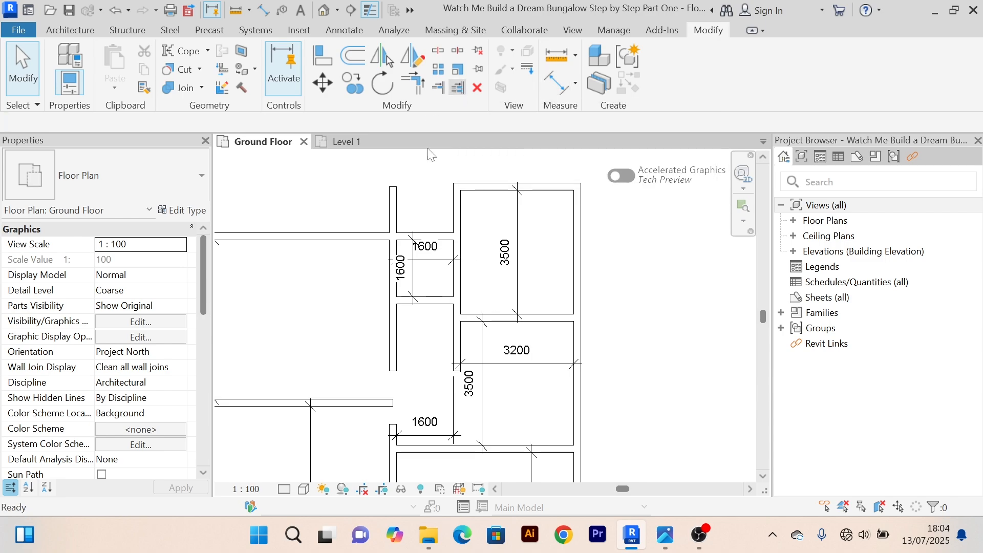
scroll(376, 226, up, 2)
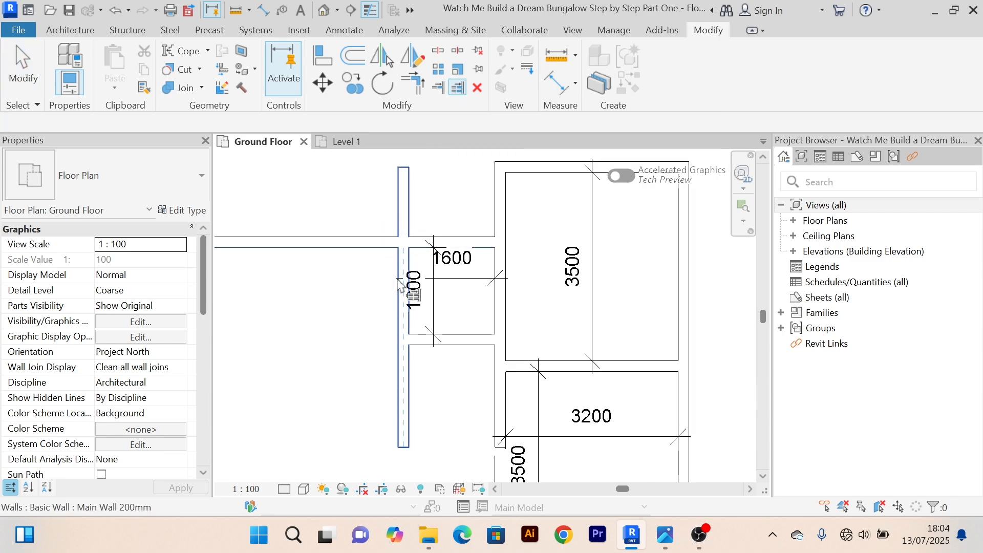
click(402, 332)
scroll(391, 241, down, 2)
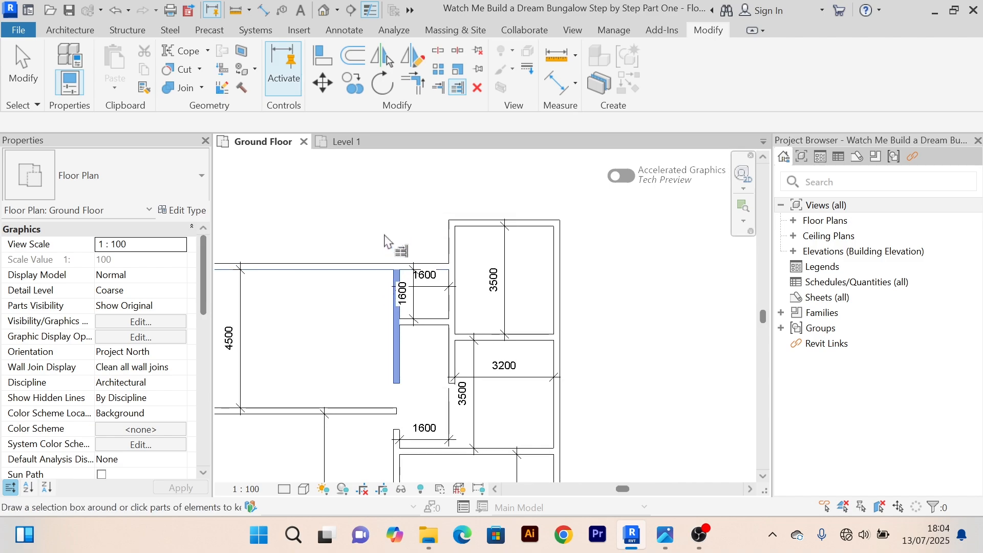
right_click(379, 210)
click(404, 211)
Step: Offset a copy of the trimmed vertical wall by 1400 mm into the adjoining large room
scroll(371, 315, up, 4)
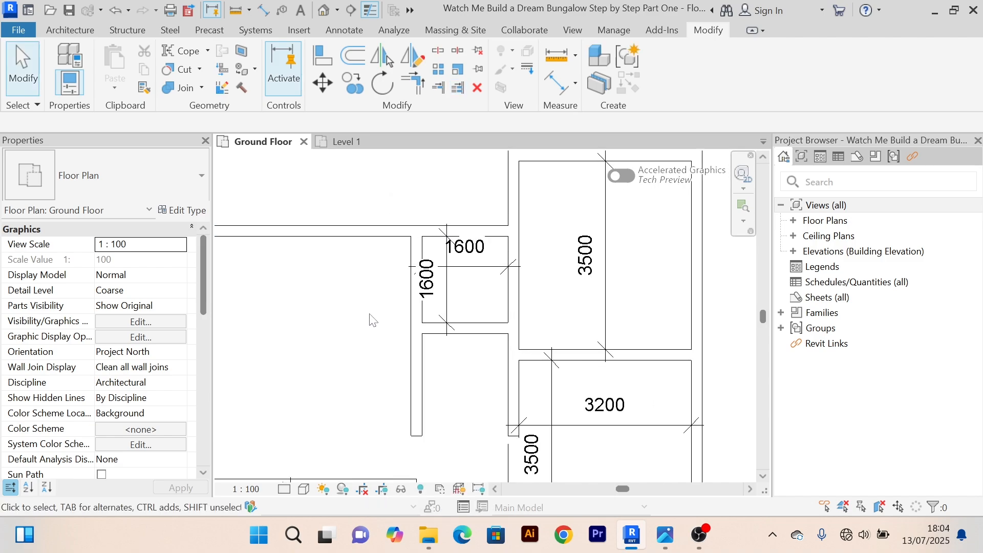
scroll(318, 275, down, 3)
middle_drag(372, 316, 419, 251)
scroll(402, 245, down, 1)
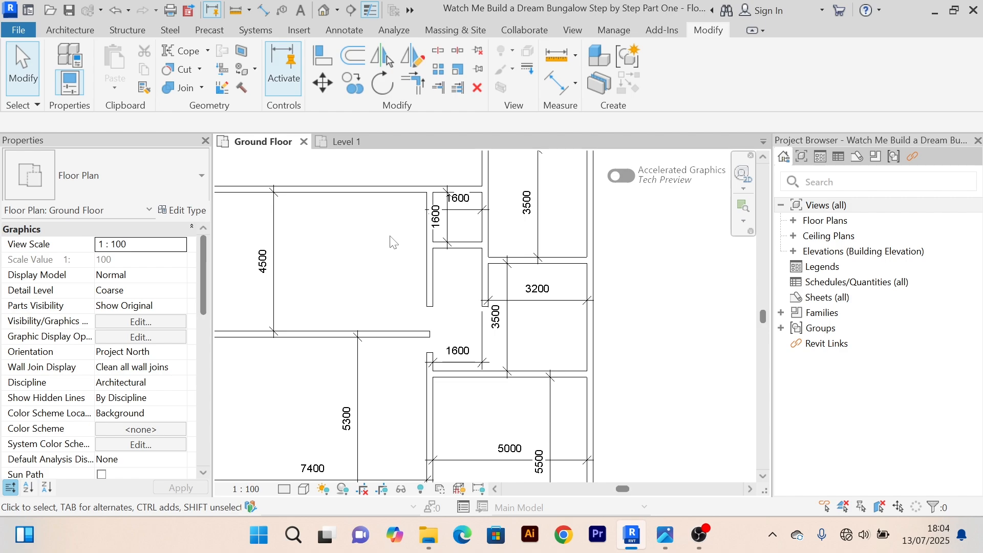
scroll(393, 241, up, 2)
click(453, 302)
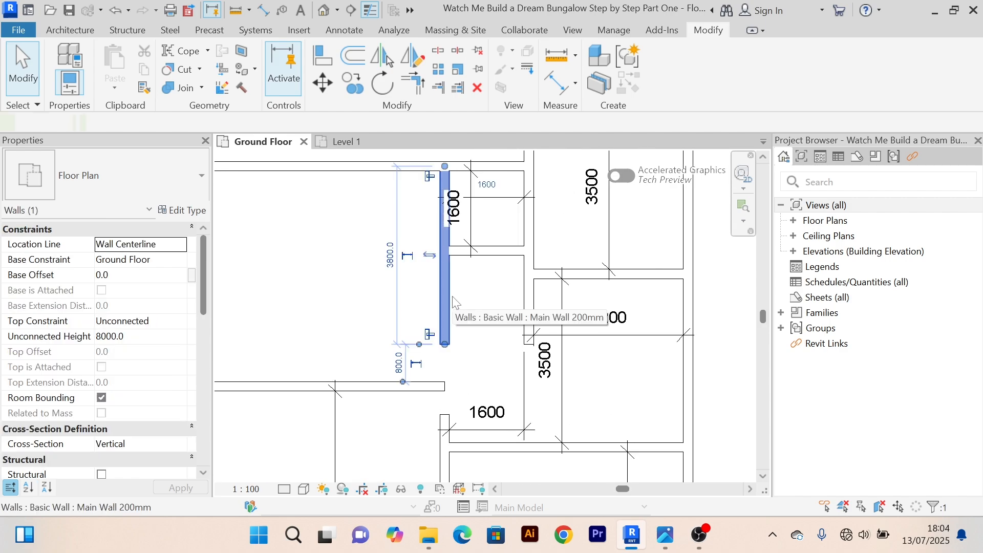
click(352, 56)
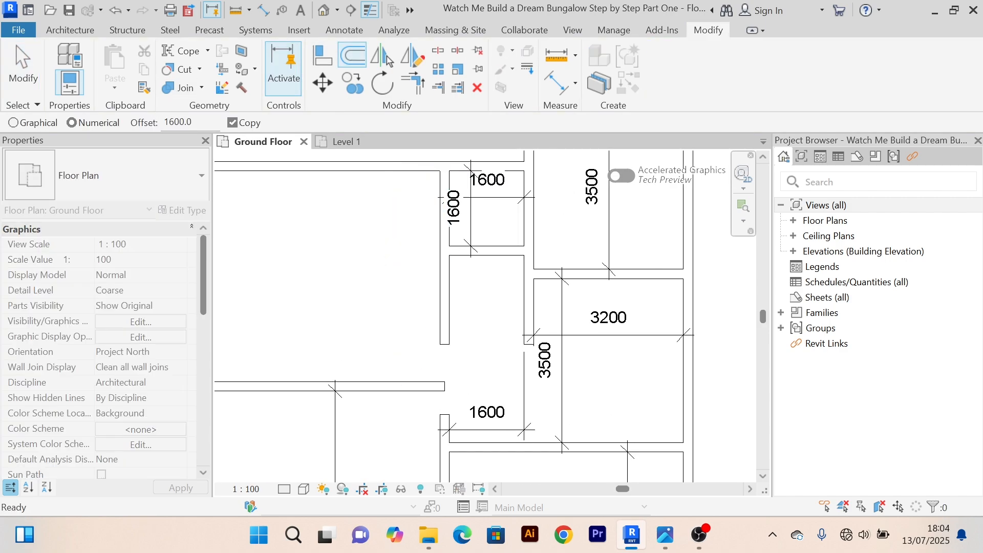
drag(196, 122, 179, 123)
text(400)
key(Return)
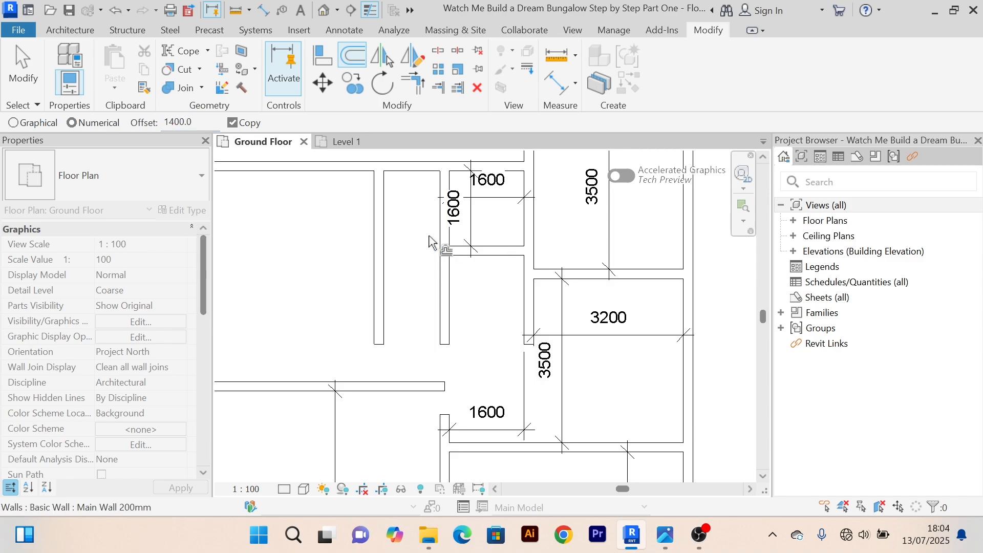
scroll(394, 194, down, 3)
right_click(392, 172)
click(416, 176)
right_click(402, 169)
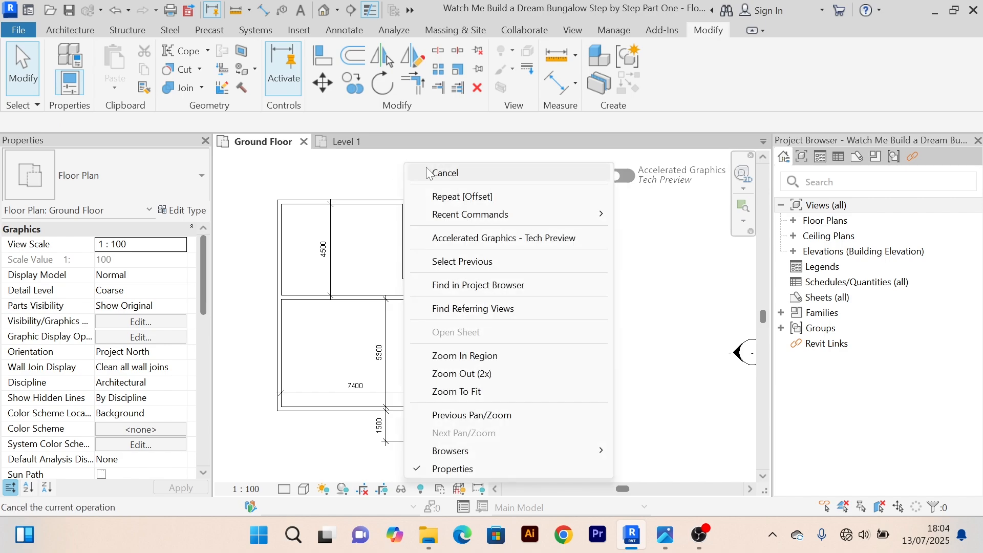
click(431, 173)
Step: Add an aligned dimension between the facing sides of the offset wall copy and the original vertical wall
click(561, 82)
scroll(451, 183, up, 5)
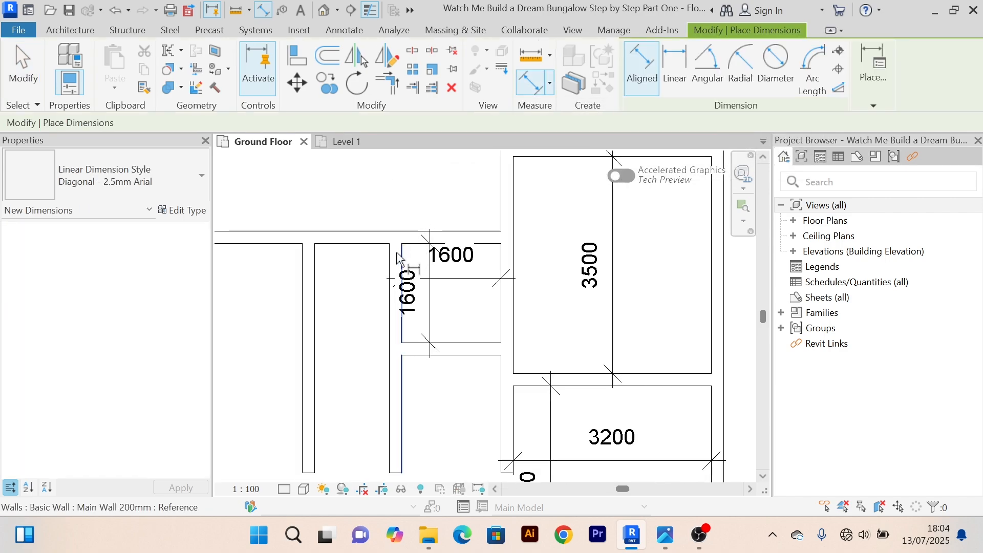
click(389, 268)
click(315, 276)
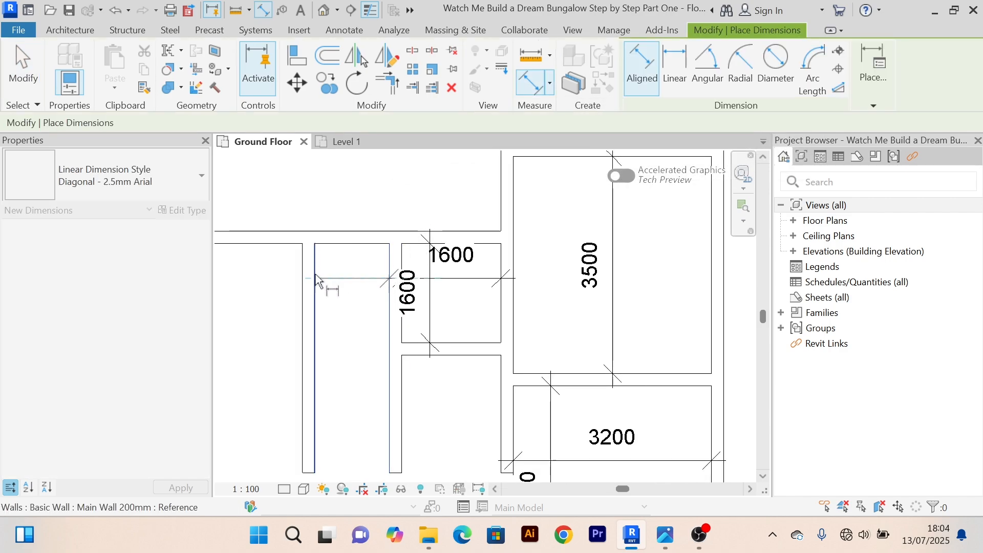
scroll(328, 271, up, 2)
click(353, 287)
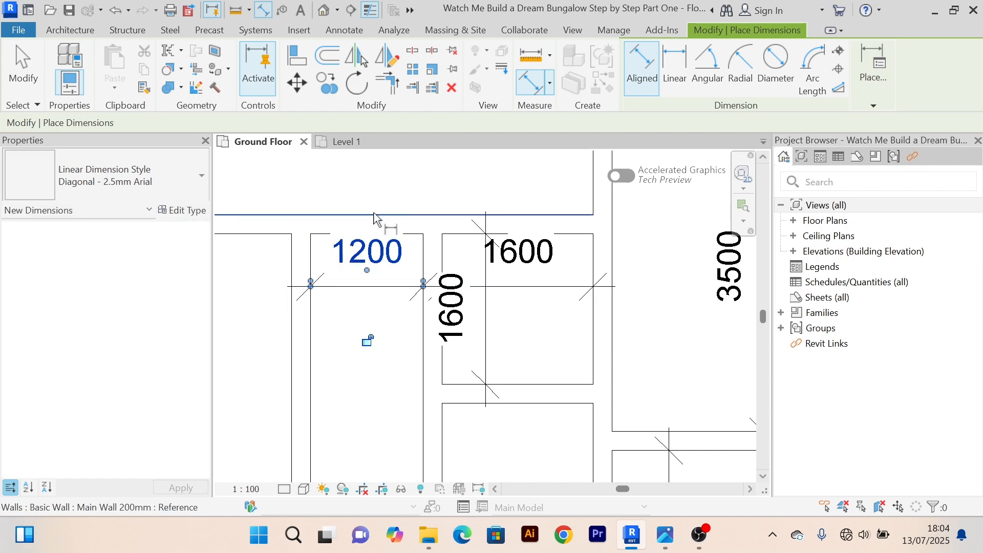
right_click(393, 183)
click(405, 191)
right_click(409, 183)
click(419, 188)
scroll(430, 183, down, 3)
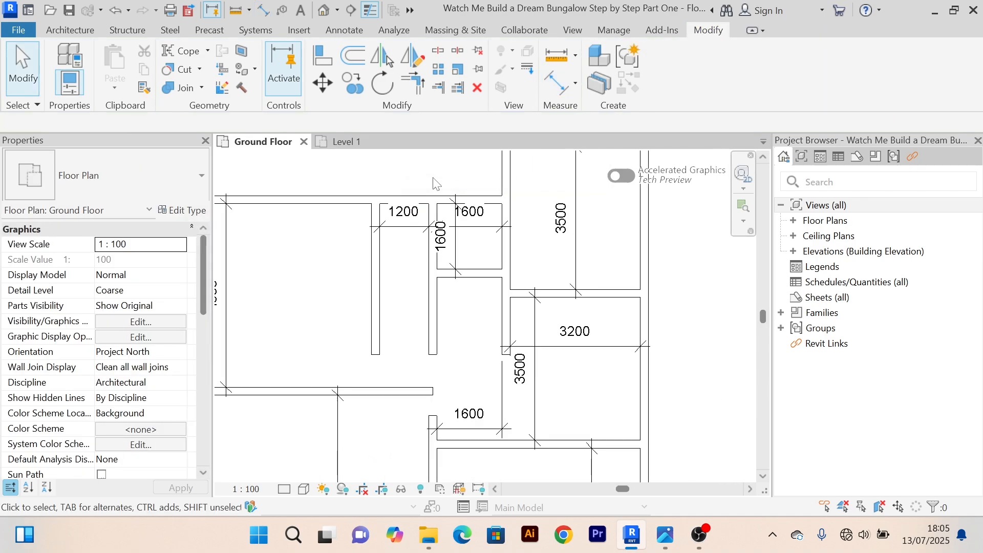
Step: Examine the layout and dimensions of the small upper rooms beside the corridor
scroll(402, 257, down, 3)
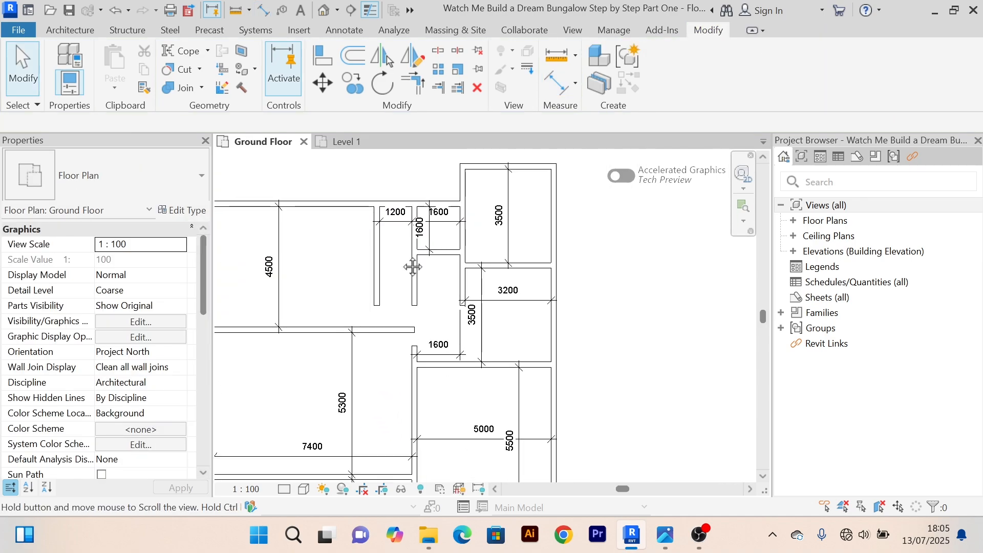
scroll(410, 256, up, 2)
scroll(407, 254, up, 2)
scroll(407, 253, down, 1)
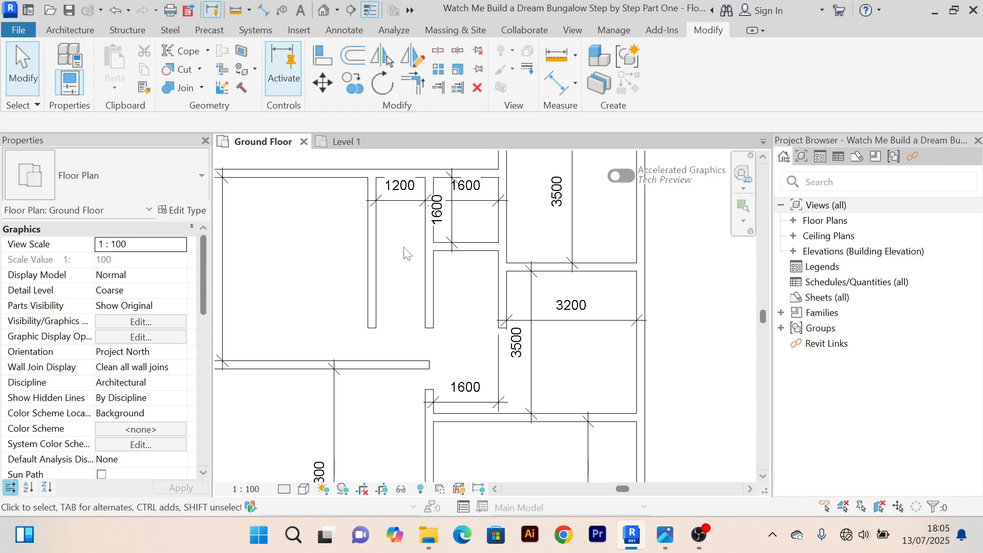
middle_drag(407, 253, 400, 285)
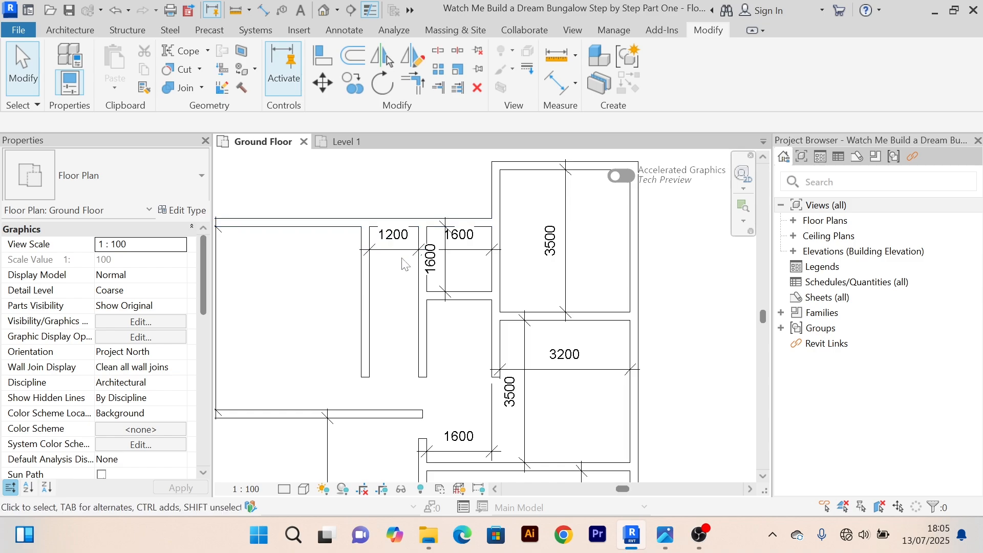
scroll(397, 237, down, 1)
scroll(448, 259, up, 2)
scroll(450, 266, down, 2)
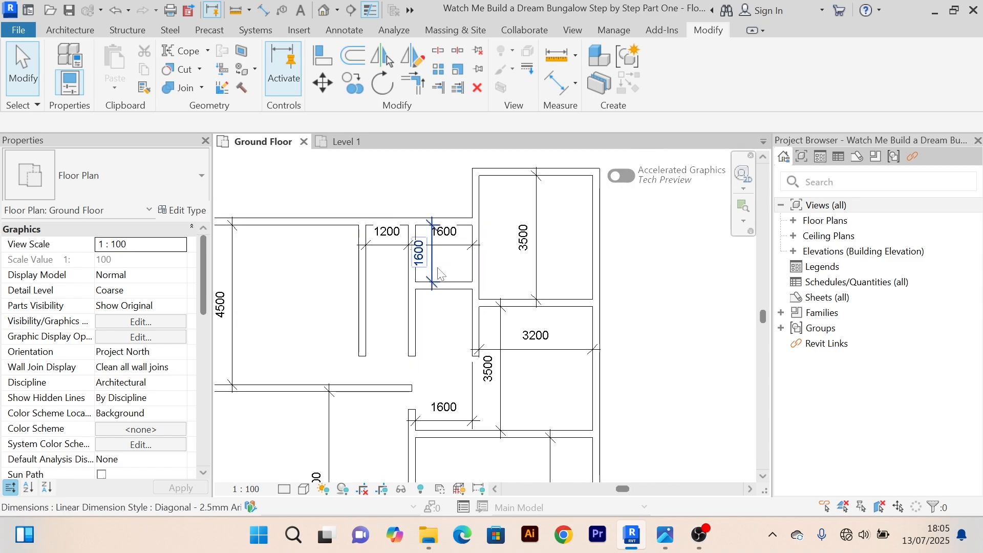
Step: Move the wall dividing the two small upper rooms to set the width of the room nearer the upper corner room to 1200 mm
scroll(439, 264, up, 3)
click(397, 290)
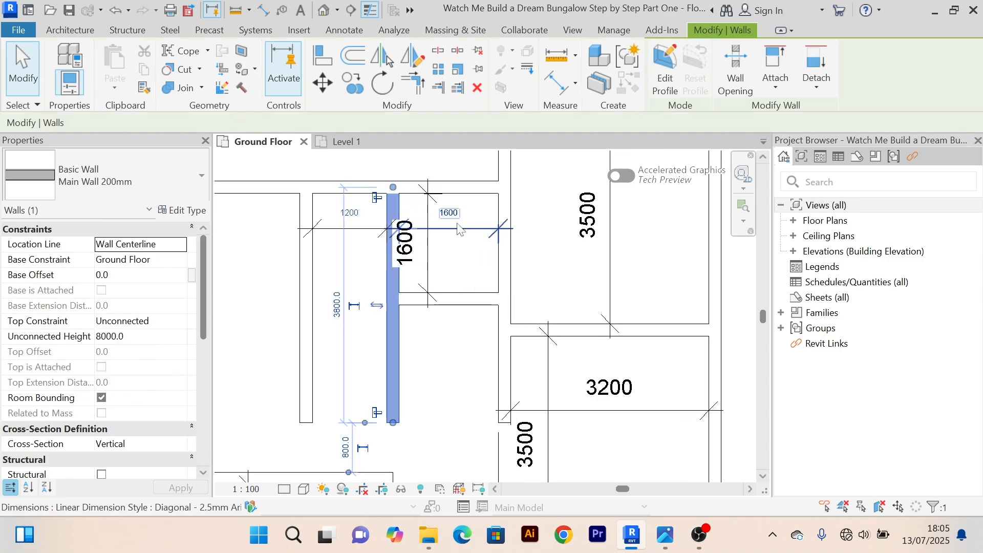
click(457, 219)
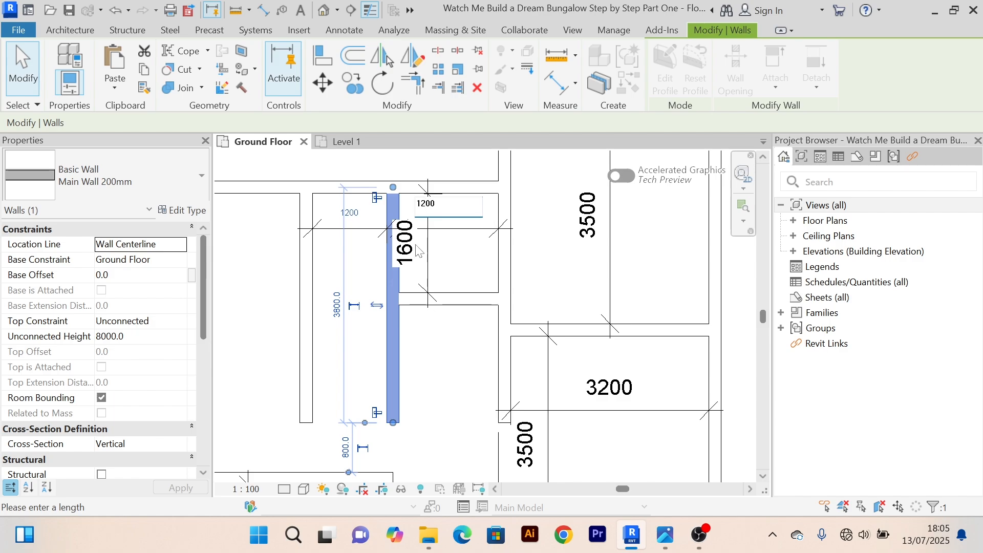
key(Return)
click(340, 254)
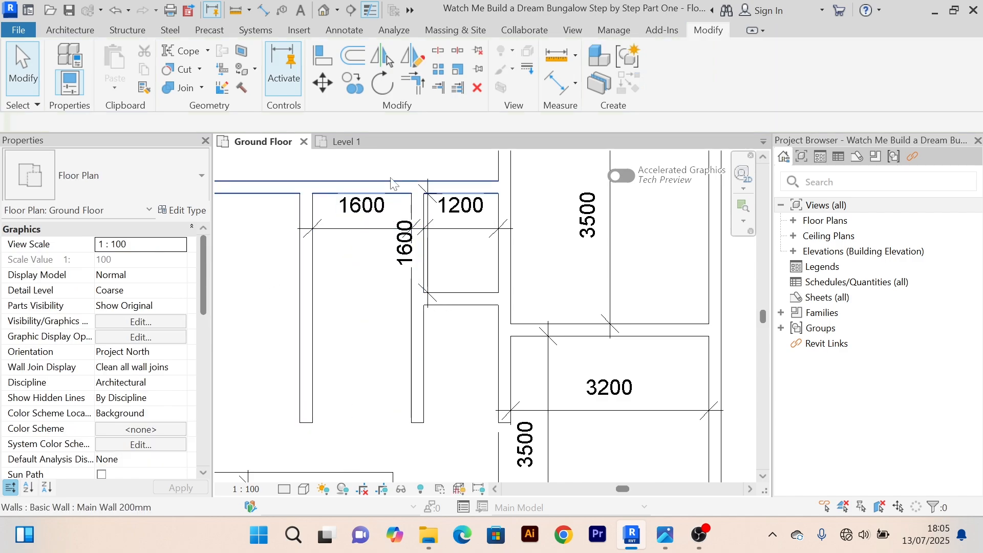
Step: Extend the short horizontal wall below the 1200 mm wide room to the large room's vertical wall with Trim/Extend Single Element
scroll(382, 239, down, 1)
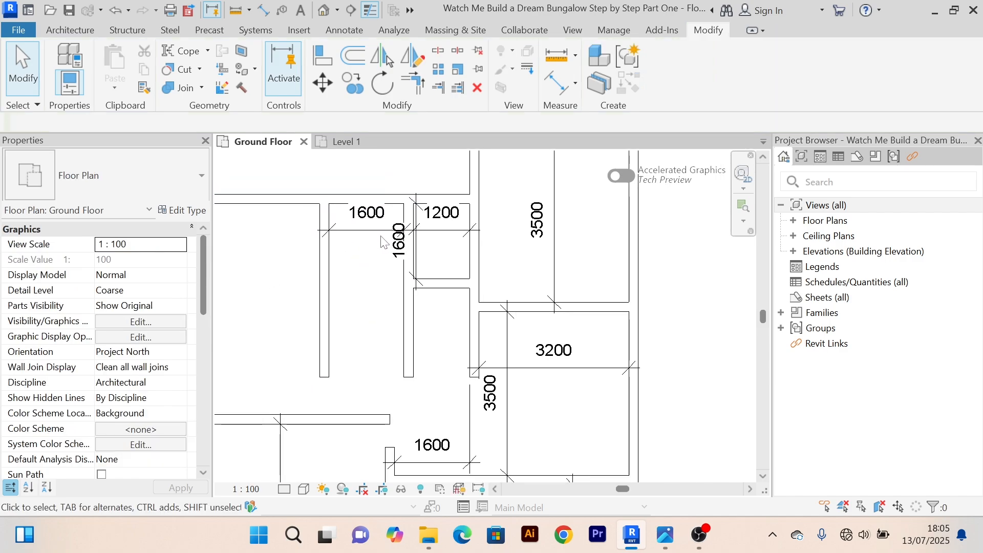
click(439, 284)
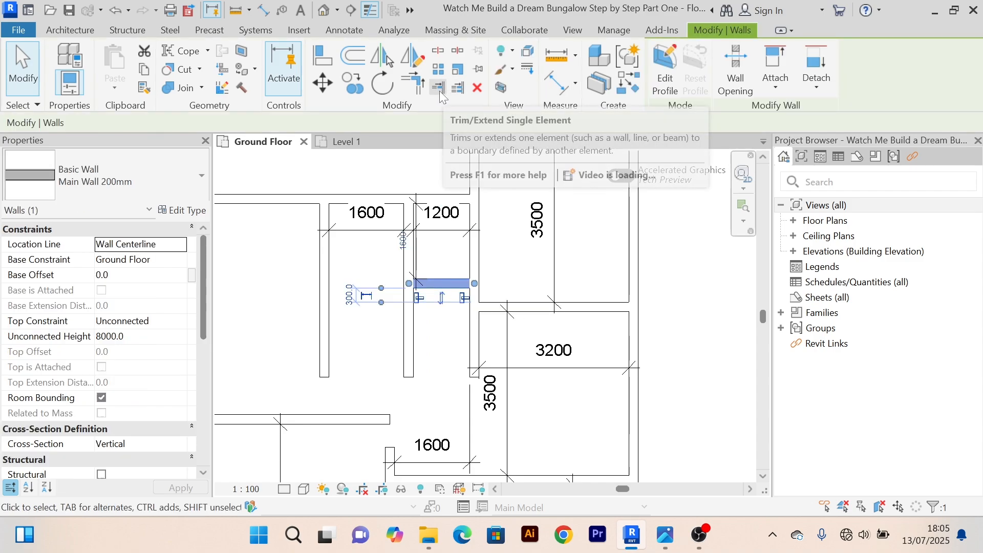
key(Delete)
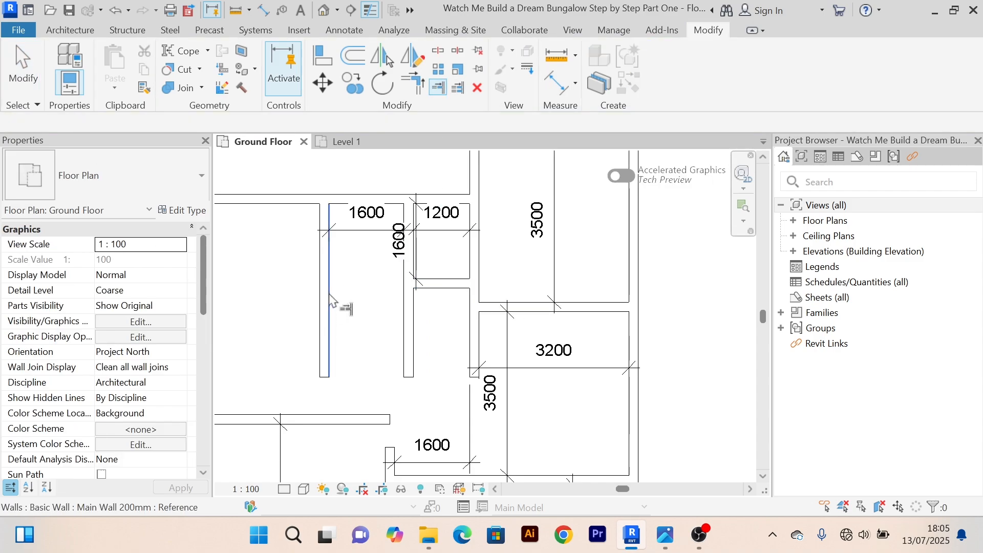
scroll(397, 213, down, 5)
right_click(392, 198)
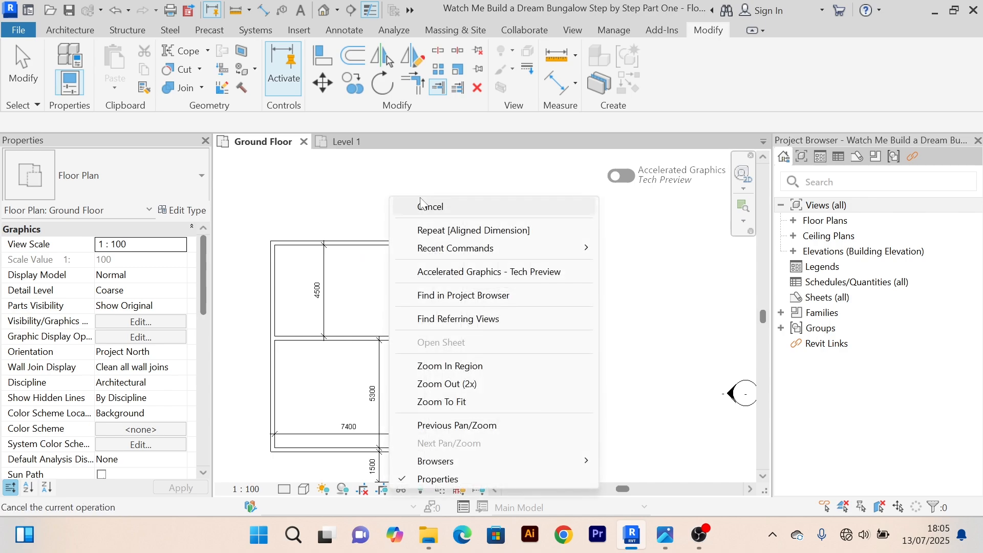
click(420, 199)
right_click(409, 182)
click(433, 193)
Step: Trim off the dividing wall's portion below the extended horizontal wall, using Trim/Extend Multiple Elements
scroll(435, 309, up, 3)
middle_drag(431, 296, 435, 314)
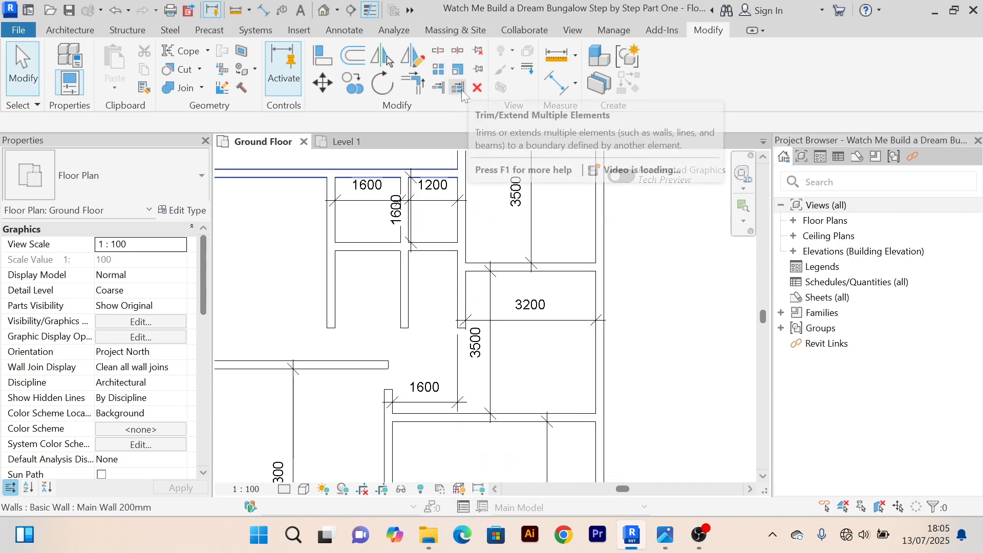
click(446, 91)
scroll(373, 258, up, 3)
click(372, 258)
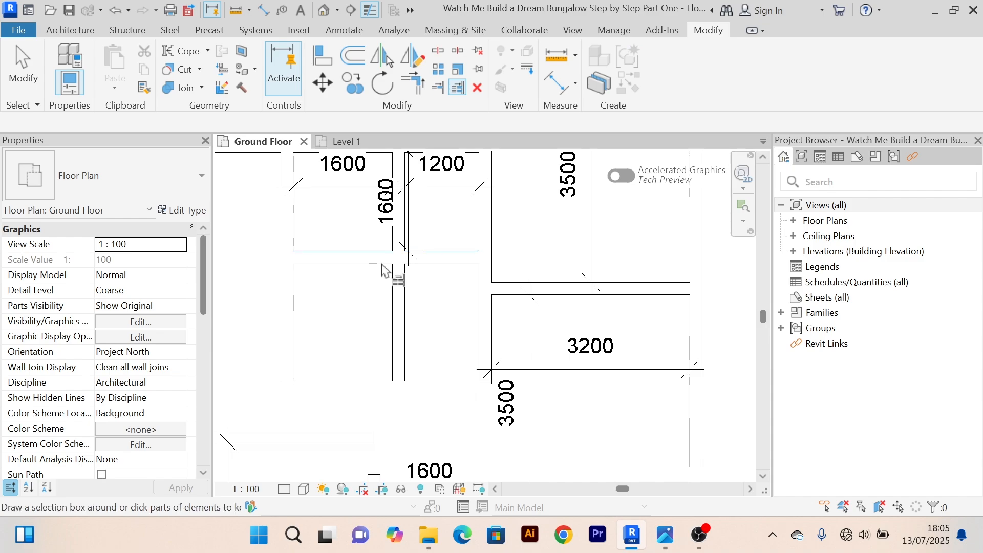
click(398, 224)
scroll(398, 222, down, 3)
right_click(392, 155)
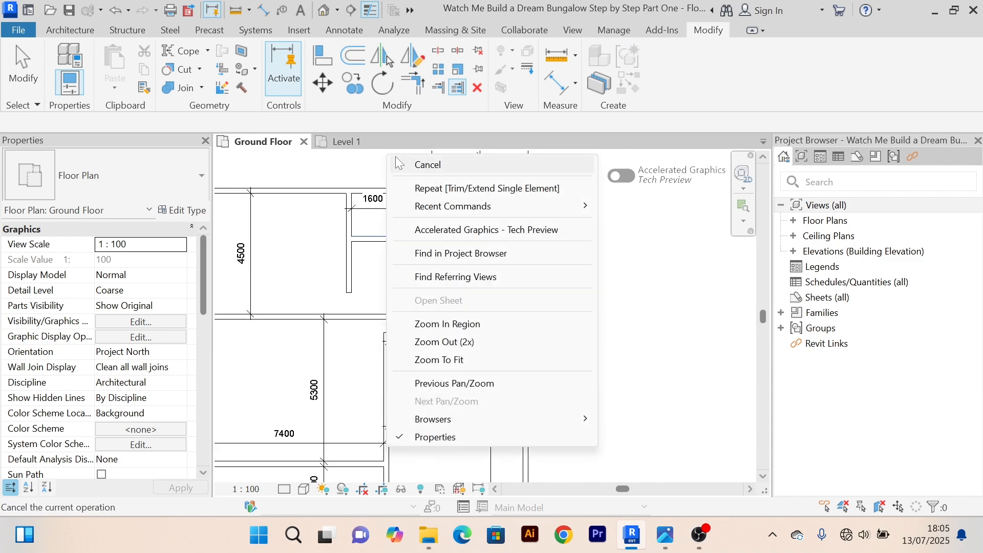
click(403, 162)
right_click(579, 197)
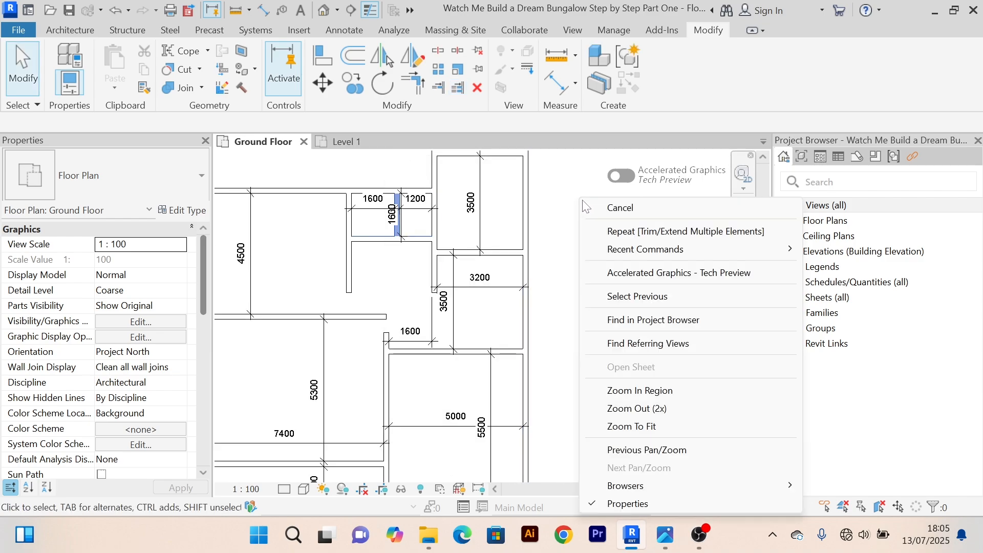
click(593, 209)
Step: Add an aligned dimension across the inside width of the large upper room, between its two vertical walls
scroll(593, 209, down, 2)
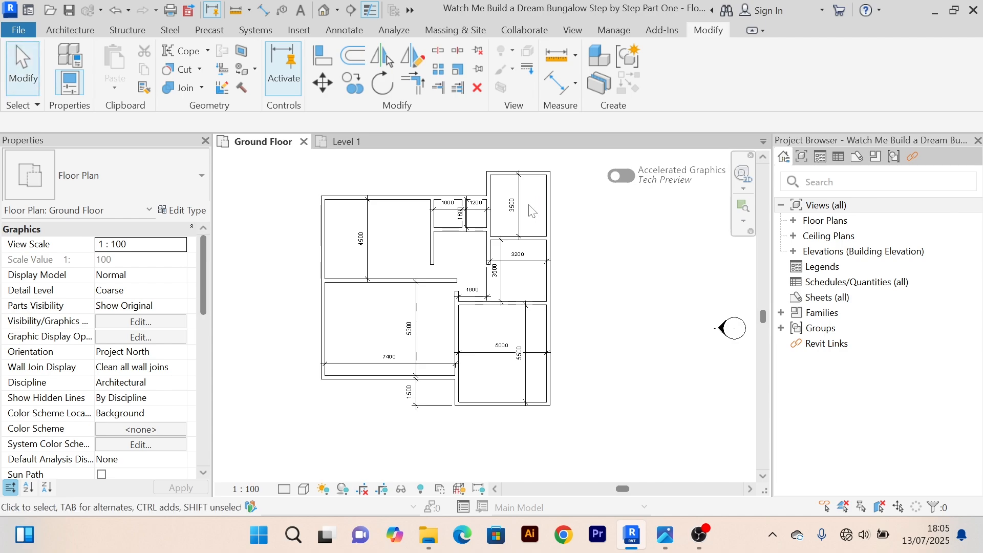
scroll(429, 270, up, 2)
middle_drag(468, 270, 486, 370)
scroll(479, 337, down, 1)
middle_drag(434, 305, 416, 263)
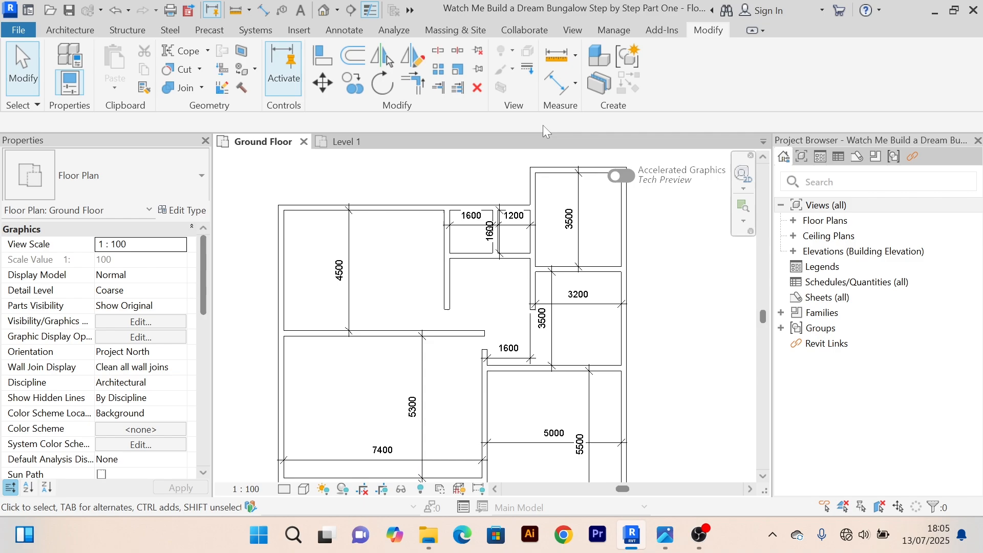
click(559, 87)
scroll(445, 226, up, 2)
scroll(312, 261, down, 3)
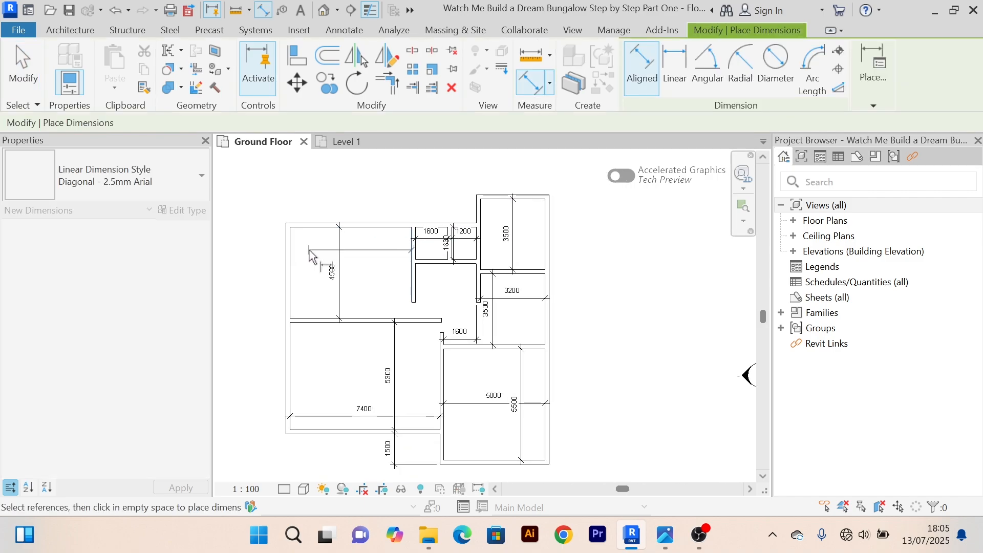
scroll(292, 254, up, 2)
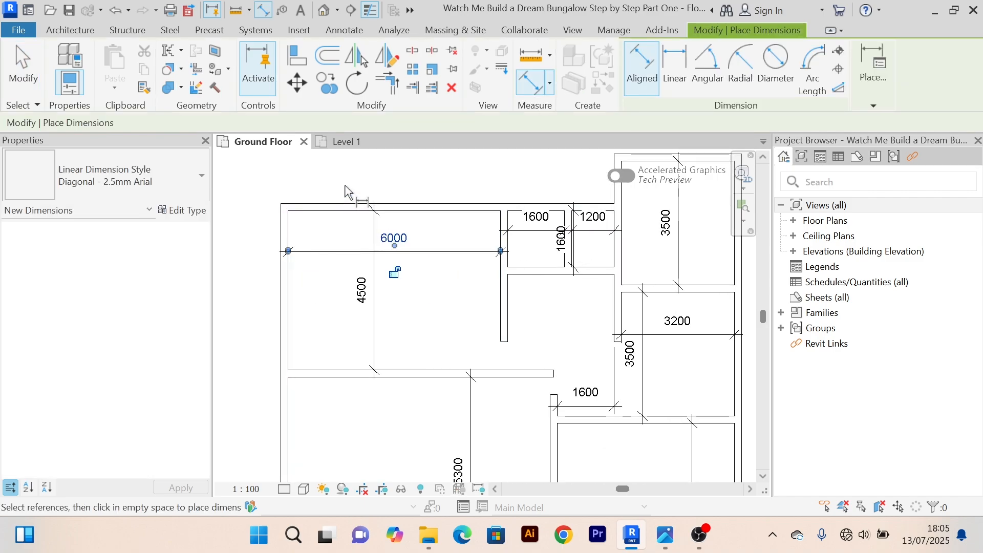
right_click(351, 172)
right_click(391, 176)
click(394, 181)
Step: Move the large upper room's inner vertical wall so the adjoining small room is 1500 mm wide
scroll(410, 254, up, 3)
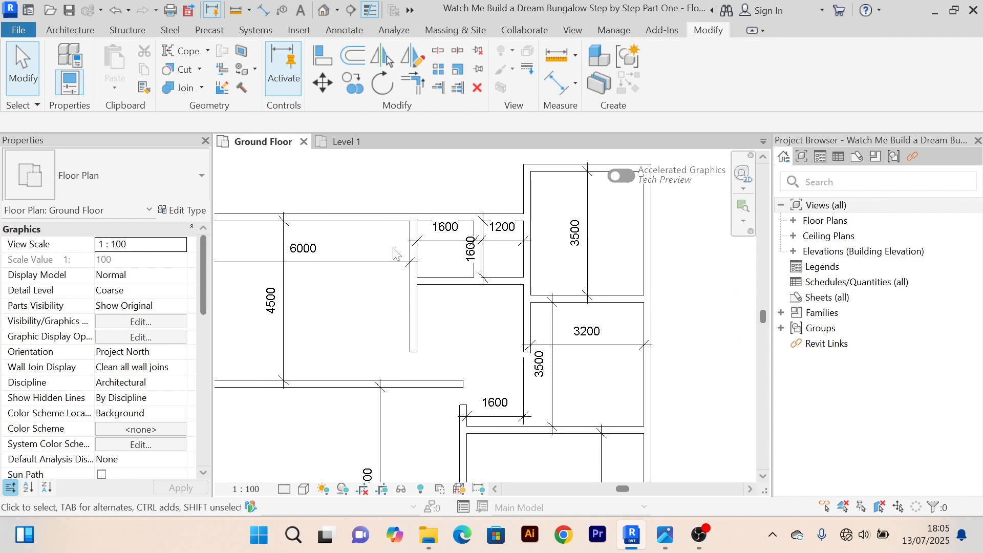
click(427, 260)
click(448, 213)
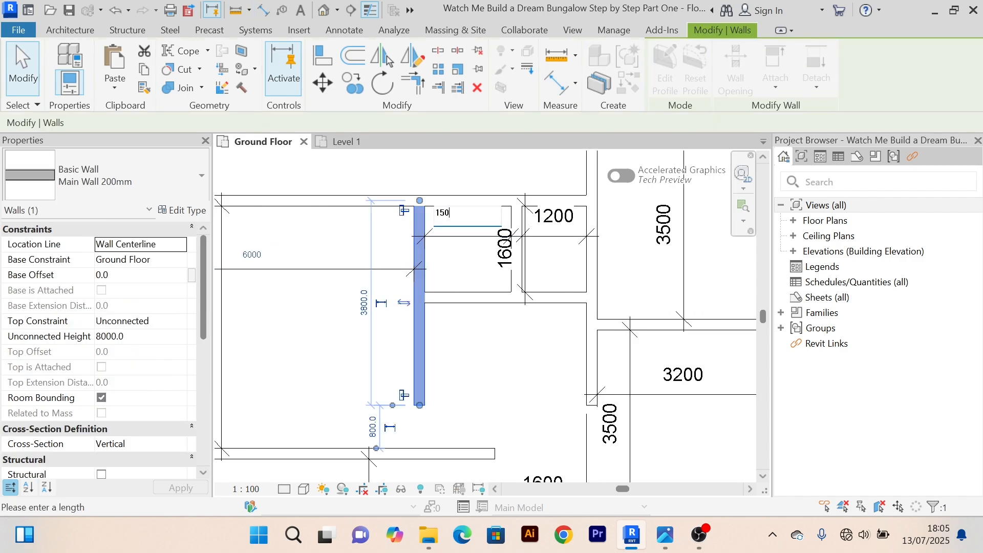
key(Return)
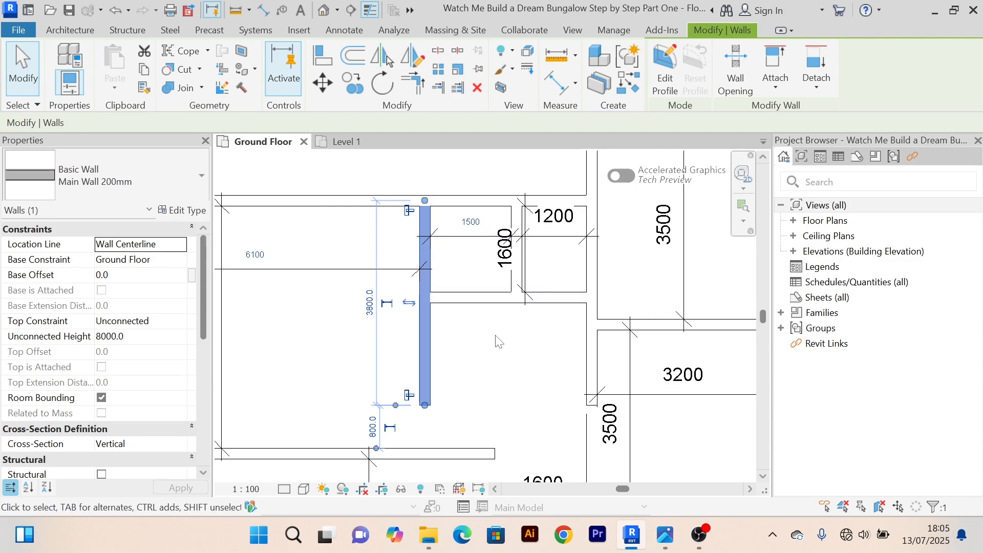
click(501, 343)
scroll(502, 344, down, 4)
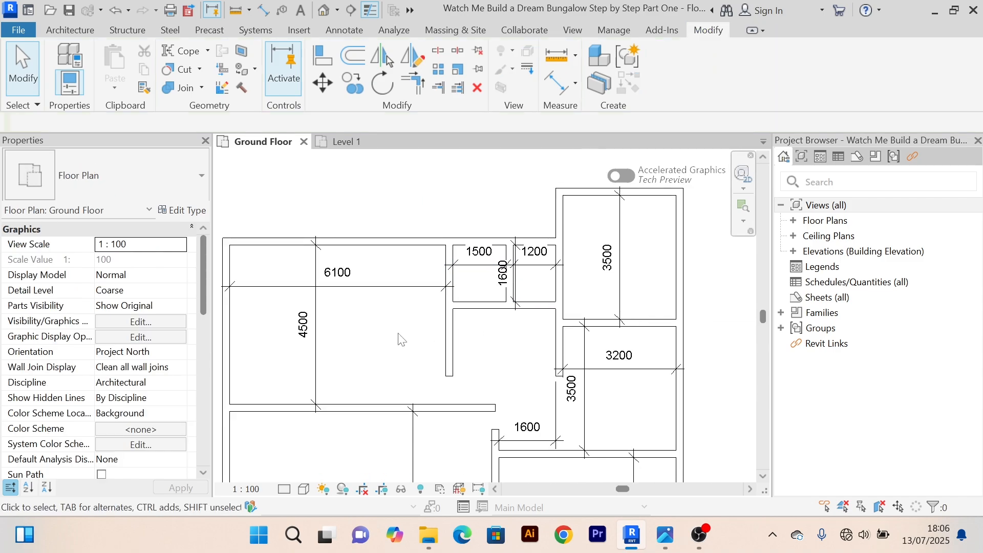
scroll(440, 352, up, 2)
scroll(457, 338, down, 2)
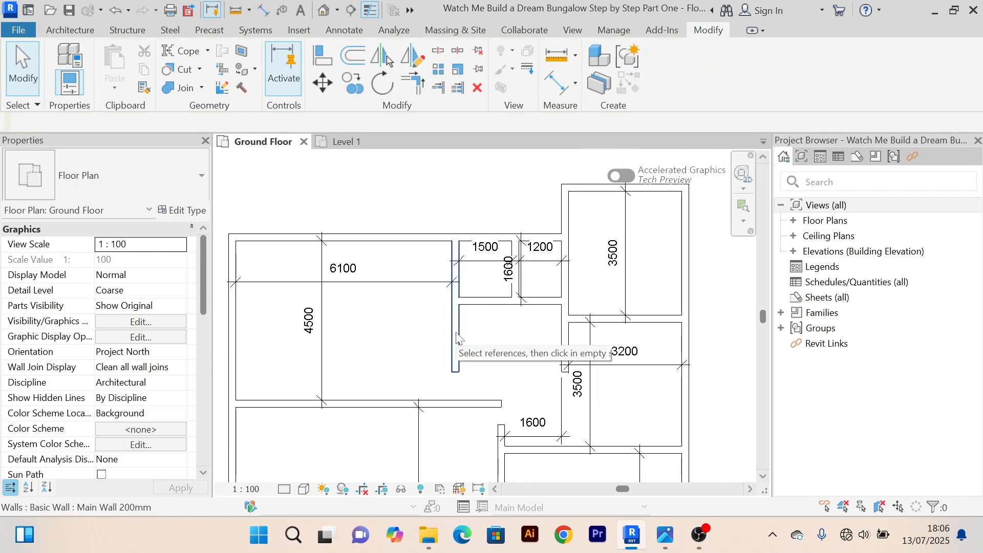
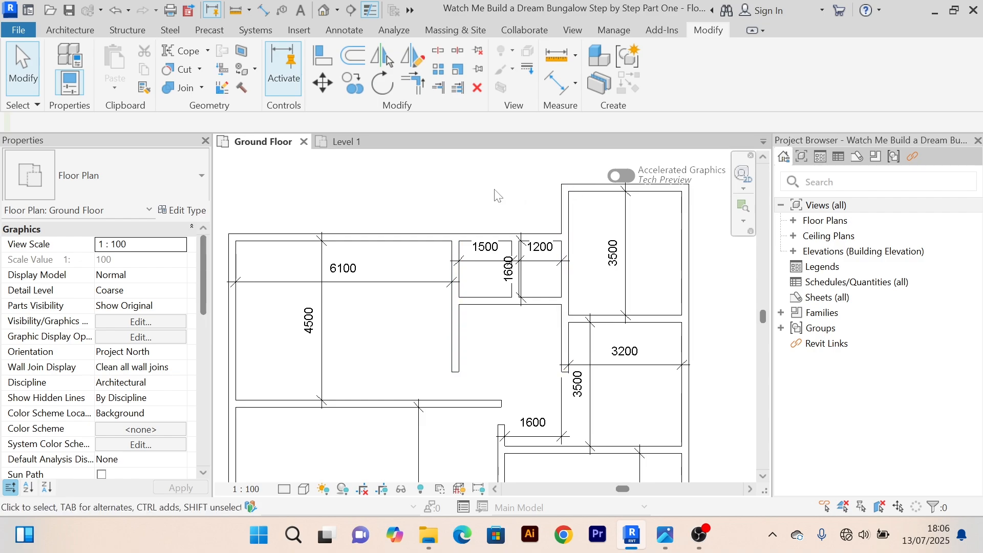
middle_drag(496, 192, 428, 205)
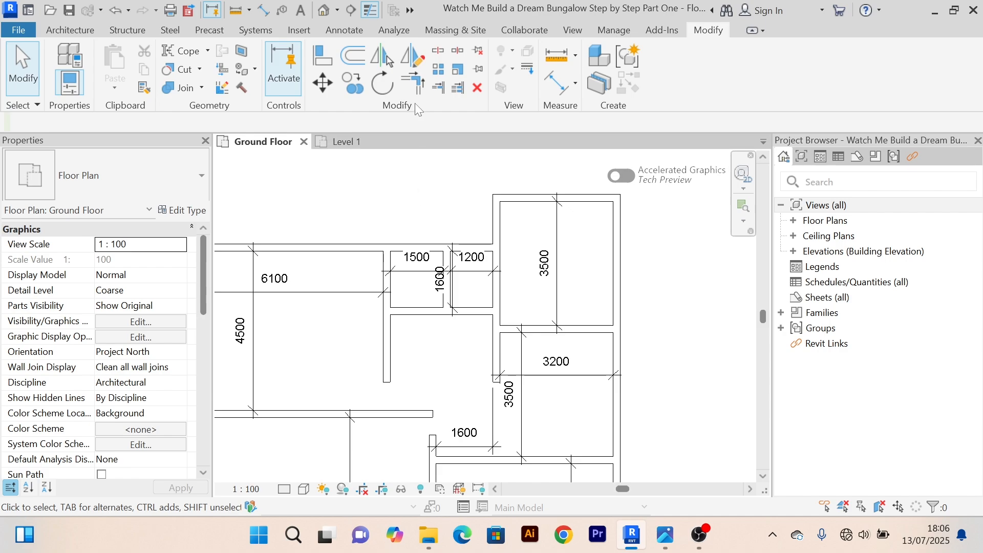
click(421, 91)
scroll(384, 280, up, 2)
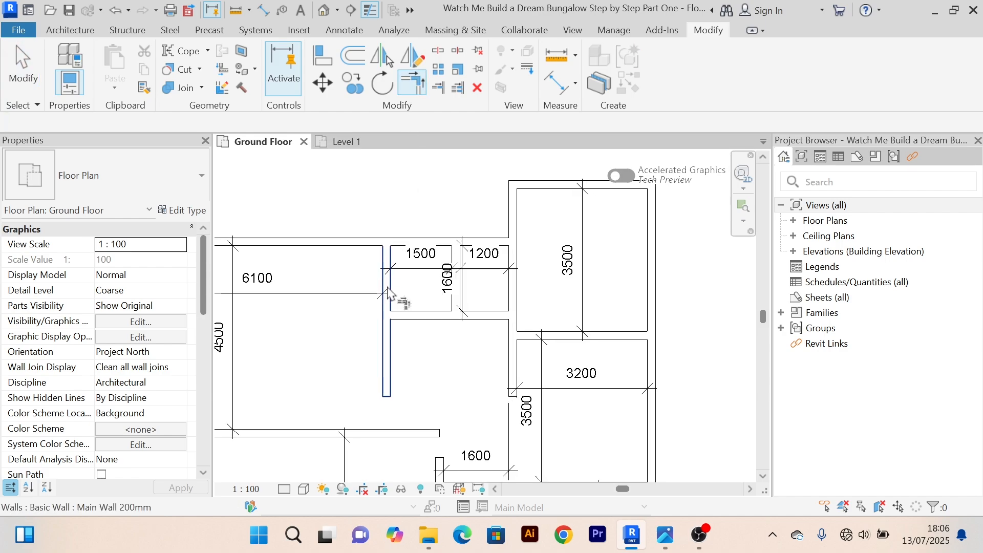
click(416, 88)
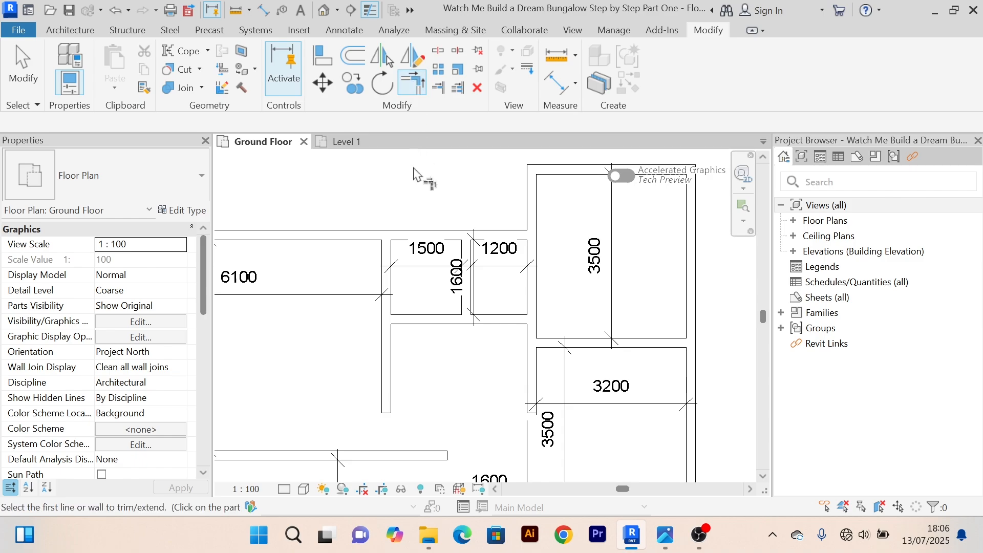
click(387, 276)
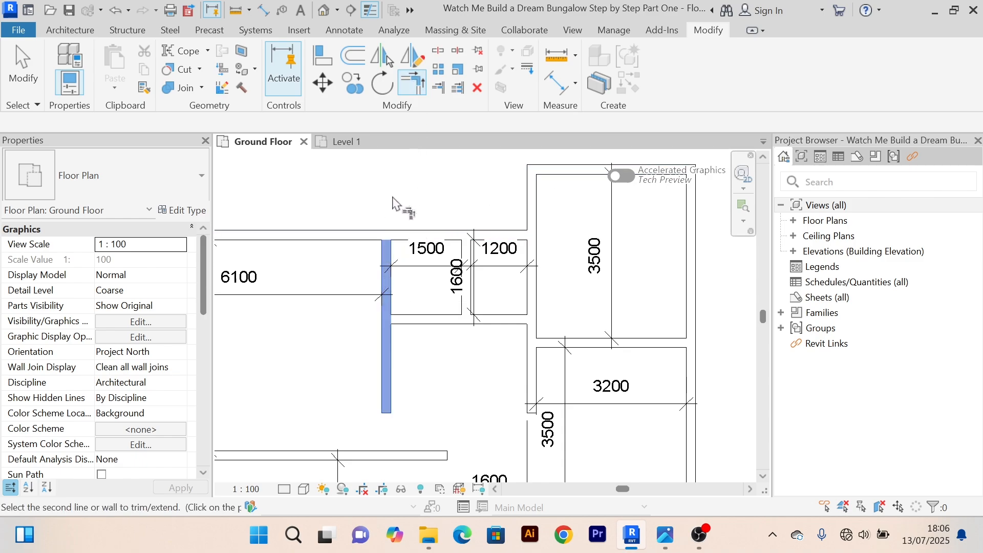
right_click(365, 175)
click(412, 183)
right_click(394, 185)
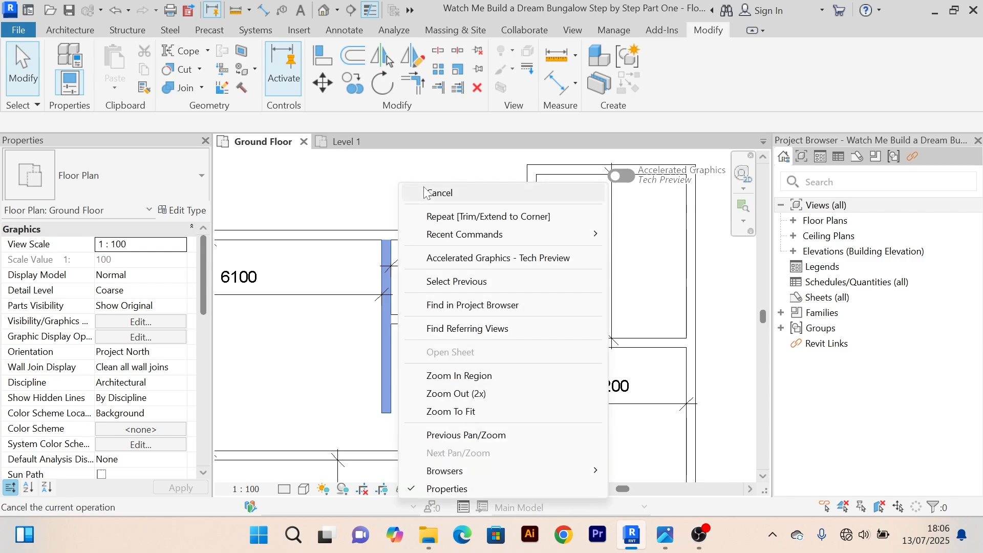
click(416, 192)
scroll(421, 185, down, 2)
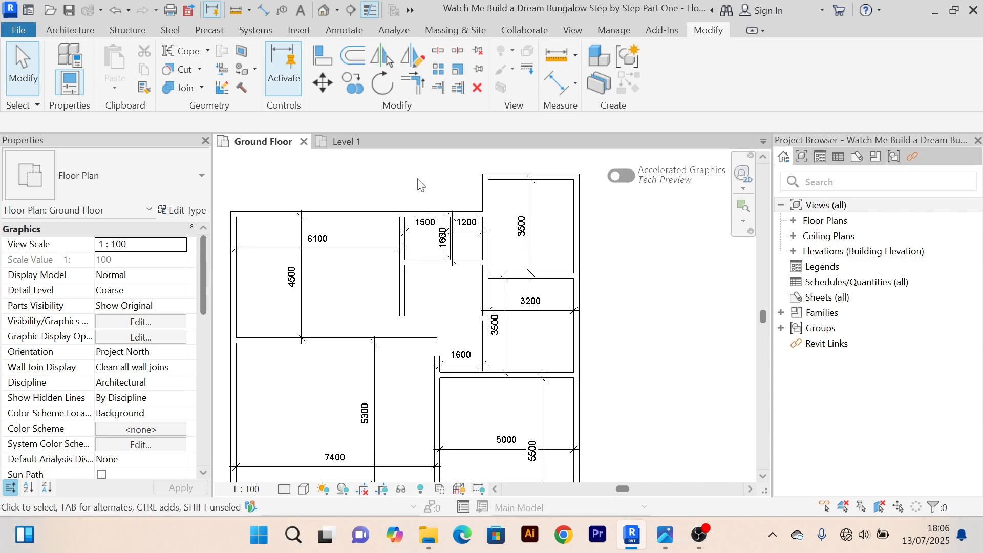
Step: Join the large room's inner vertical wall to the upper corner room's top wall with Trim/Extend to Corner, enclosing a space above the small rooms
click(424, 90)
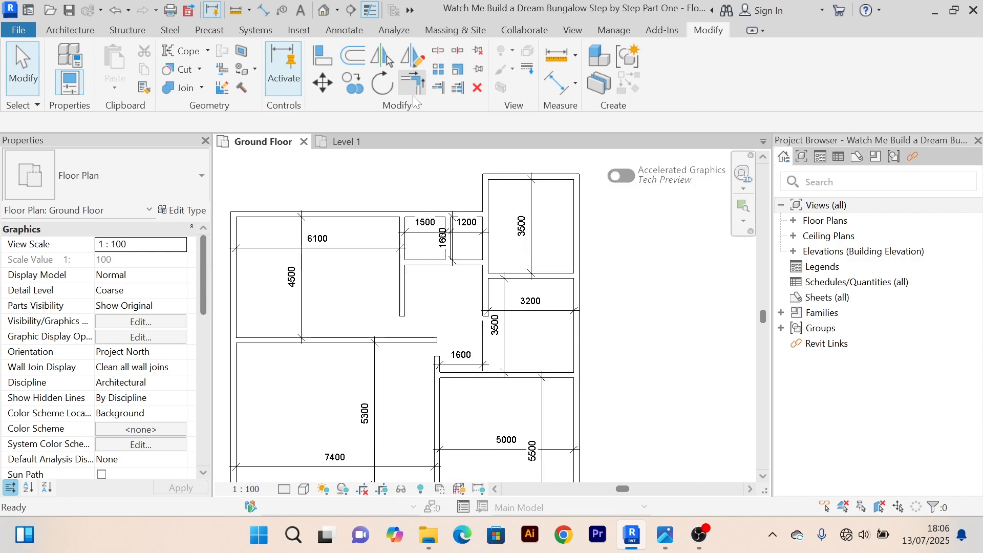
scroll(397, 230, up, 3)
click(405, 245)
scroll(424, 170, down, 2)
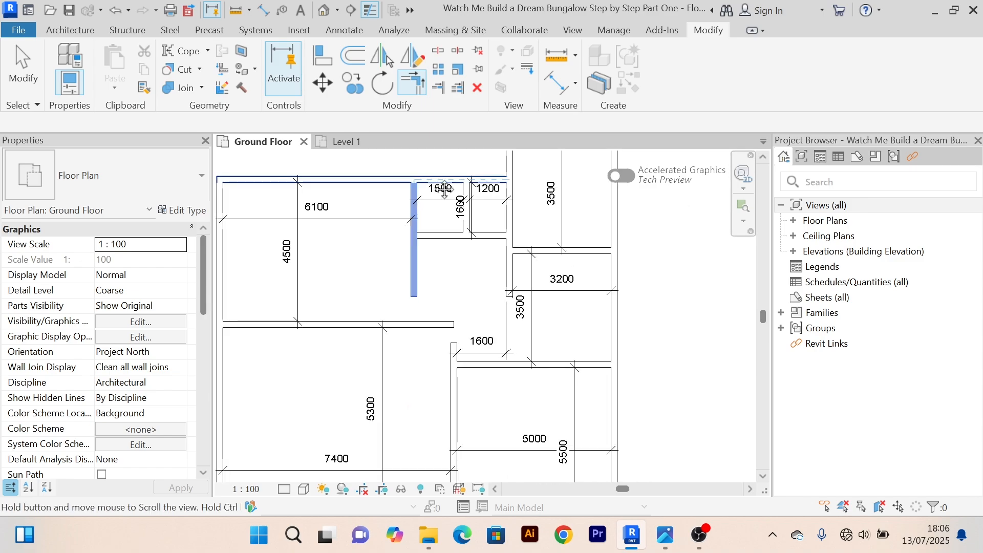
middle_drag(461, 148, 438, 270)
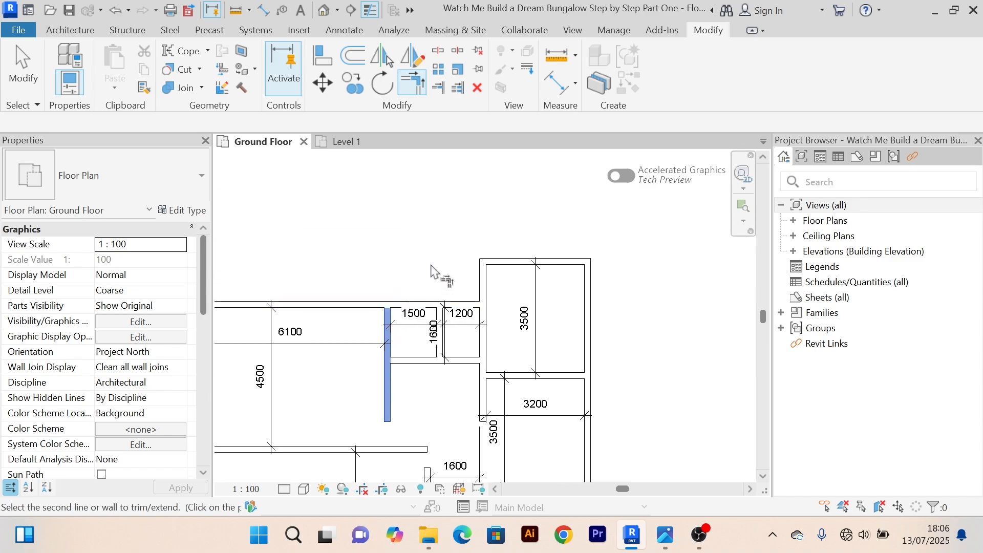
click(521, 265)
right_click(456, 189)
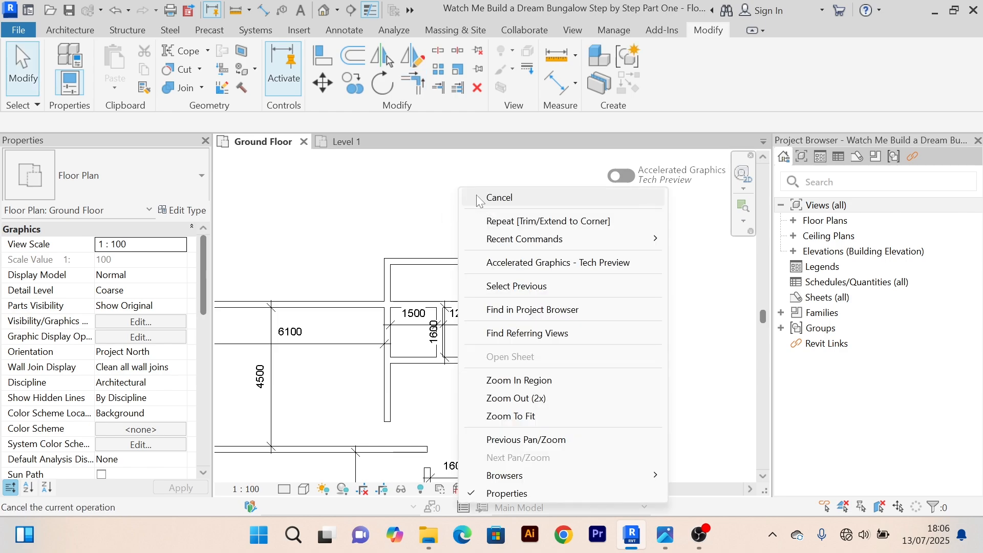
click(473, 199)
Step: Add a vertical aligned dimension between the inner faces of the new upper space's horizontal walls
middle_drag(477, 210, 493, 178)
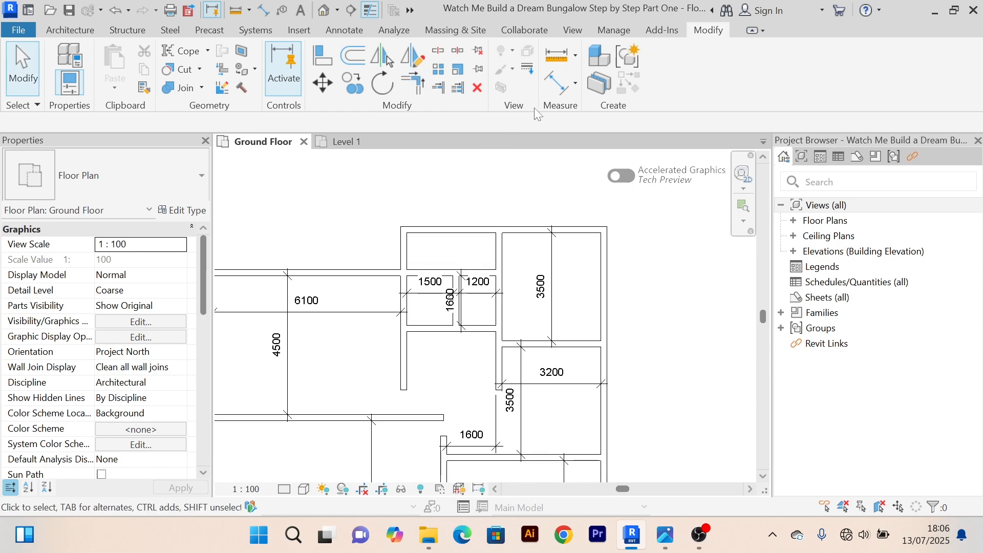
click(557, 84)
scroll(435, 246, up, 3)
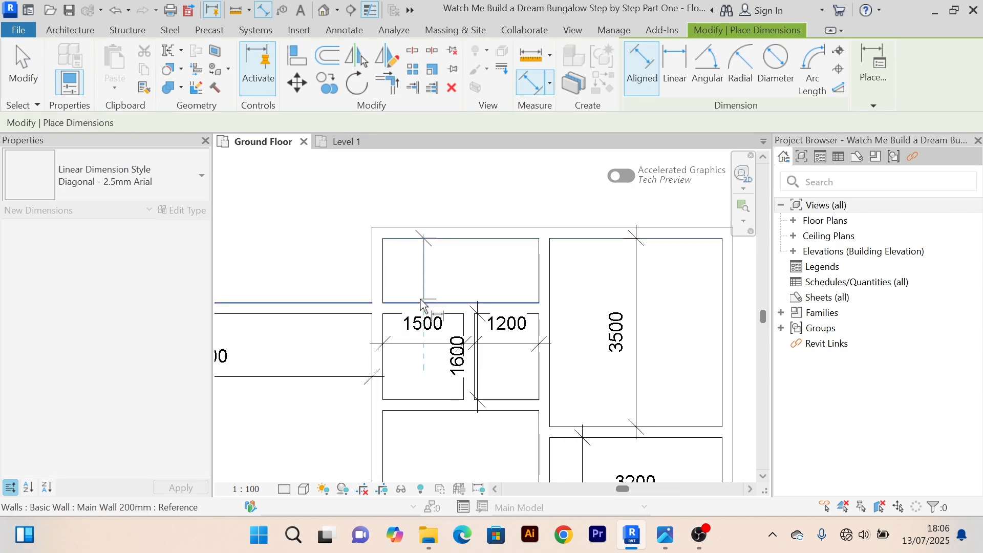
click(422, 301)
scroll(424, 286, up, 3)
click(429, 277)
scroll(429, 277, down, 5)
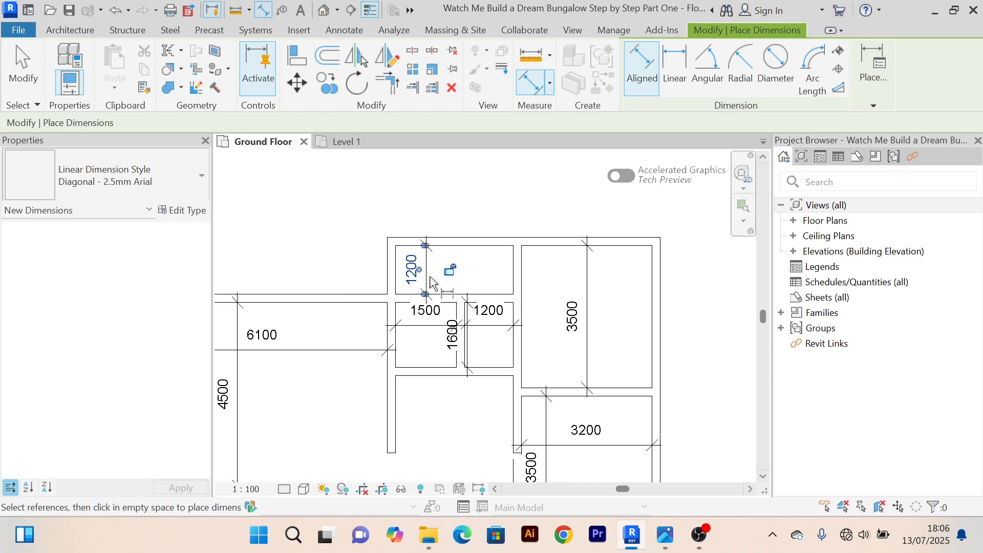
Step: Add a horizontal aligned dimension between the inner faces of the vertical walls of the space above the small rooms
scroll(402, 260, up, 4)
click(395, 263)
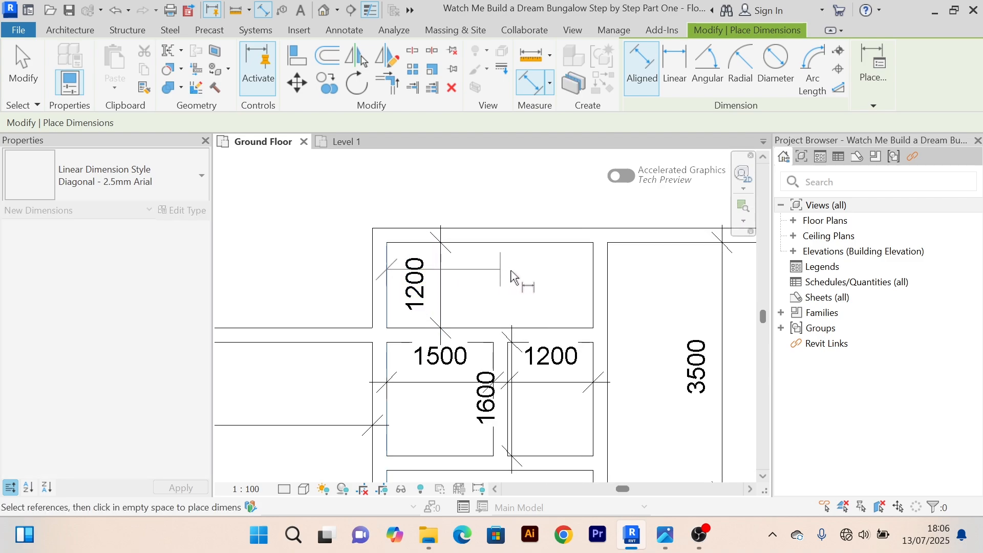
click(592, 265)
click(546, 273)
right_click(479, 195)
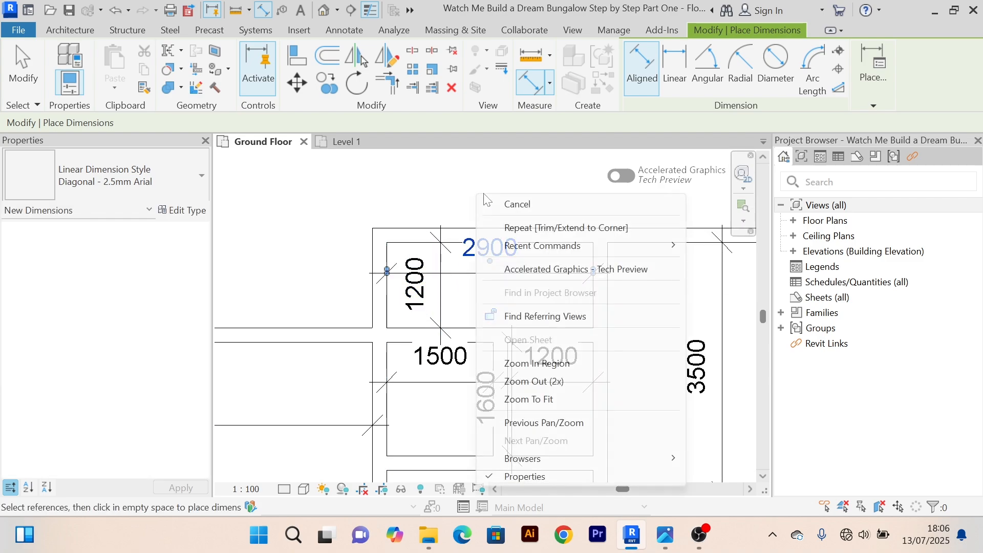
click(498, 207)
right_click(488, 184)
click(514, 189)
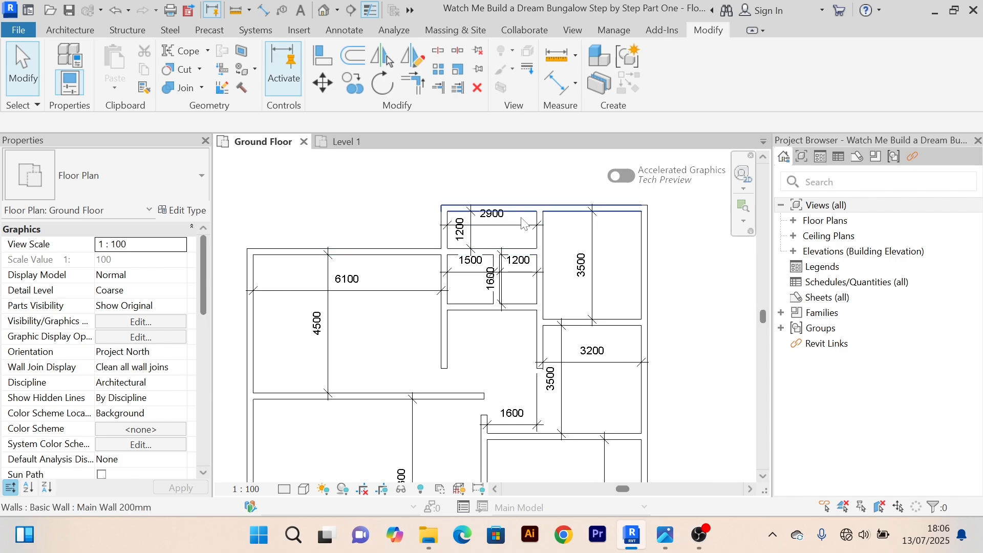
Step: Review the dimensioned upper rooms and the adjoining large room on the Ground Floor plan
scroll(485, 246, up, 2)
scroll(369, 226, down, 5)
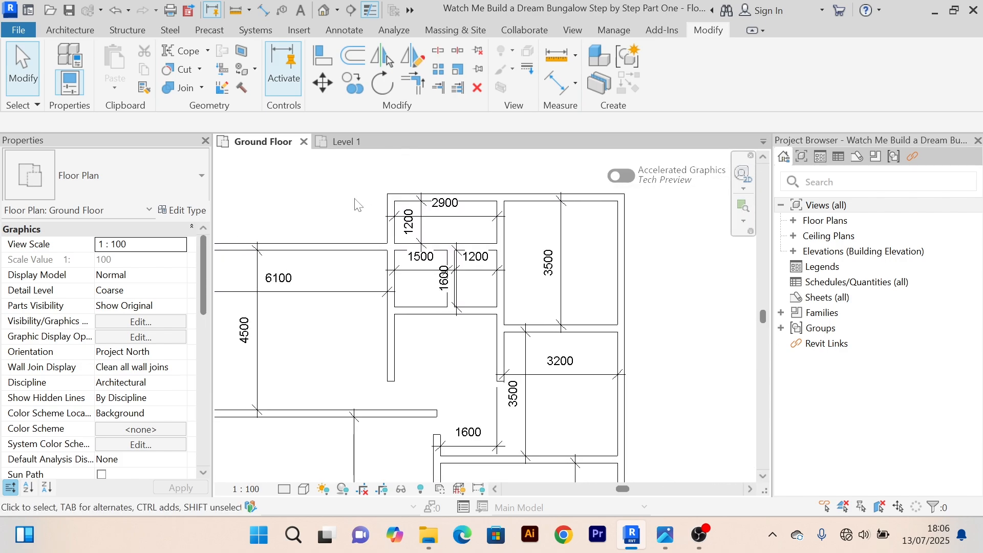
scroll(407, 228, up, 3)
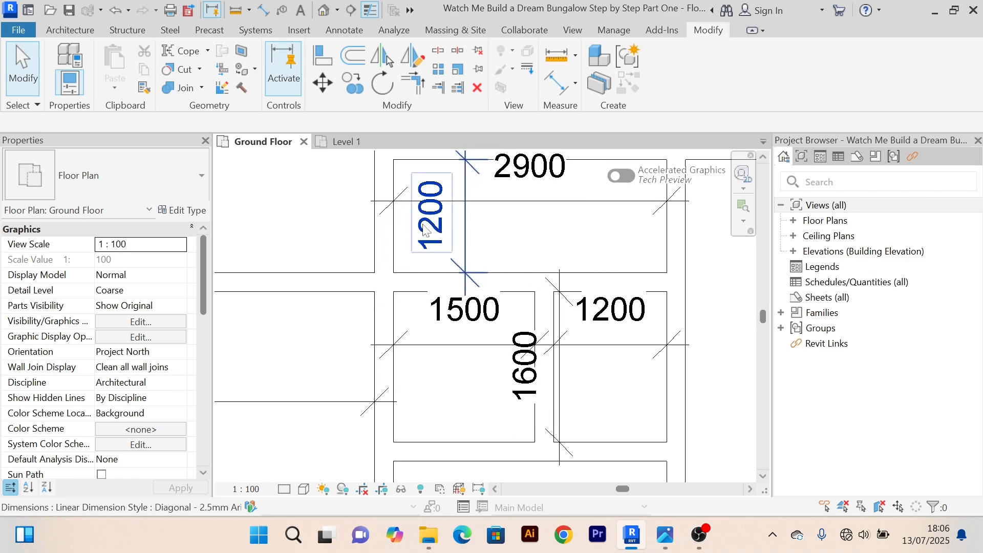
scroll(423, 226, down, 2)
scroll(364, 224, down, 2)
middle_drag(371, 230, 408, 214)
scroll(403, 228, up, 2)
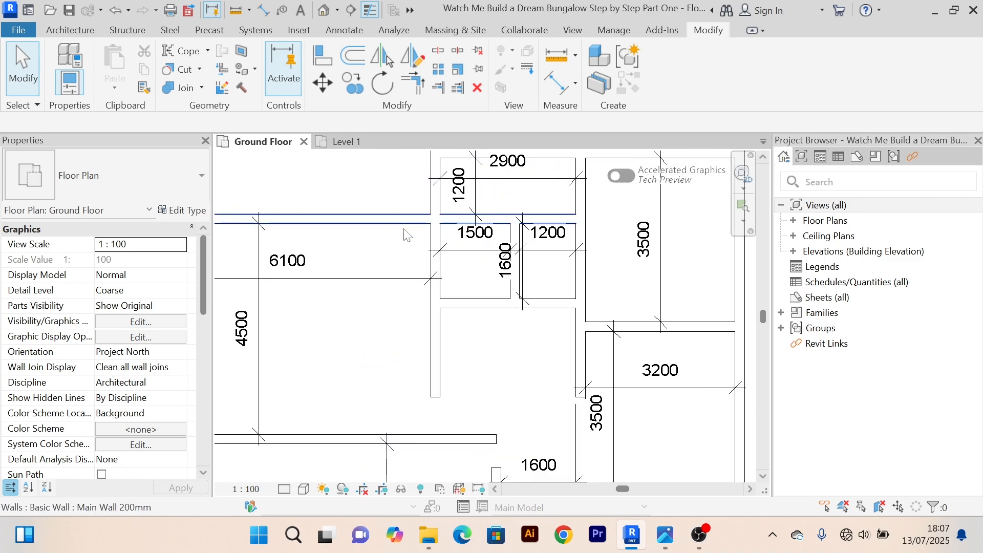
scroll(413, 218, down, 3)
scroll(402, 225, up, 2)
scroll(401, 240, down, 2)
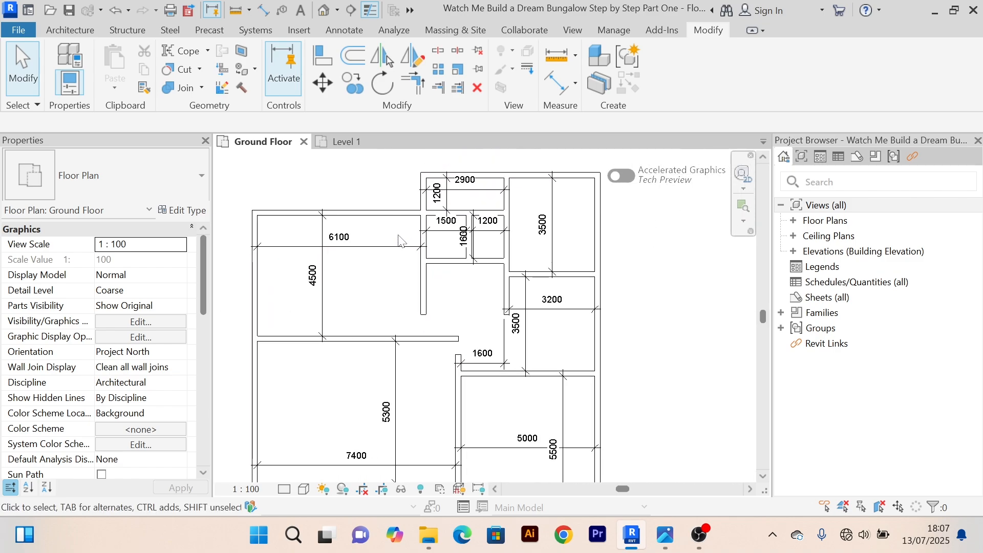
middle_drag(401, 285, 369, 355)
scroll(380, 285, up, 3)
scroll(380, 283, down, 3)
scroll(391, 250, up, 4)
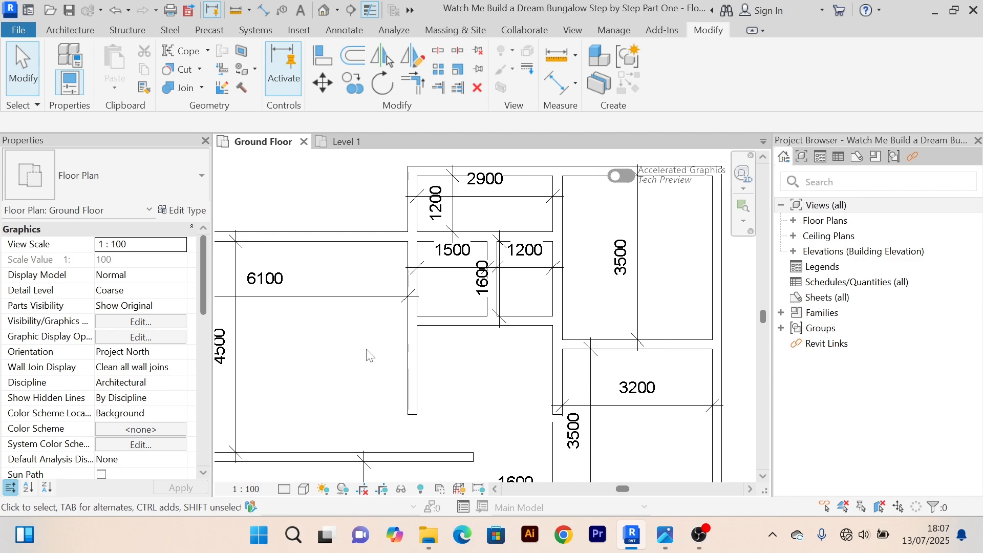
scroll(370, 355, down, 3)
middle_drag(369, 352, 389, 336)
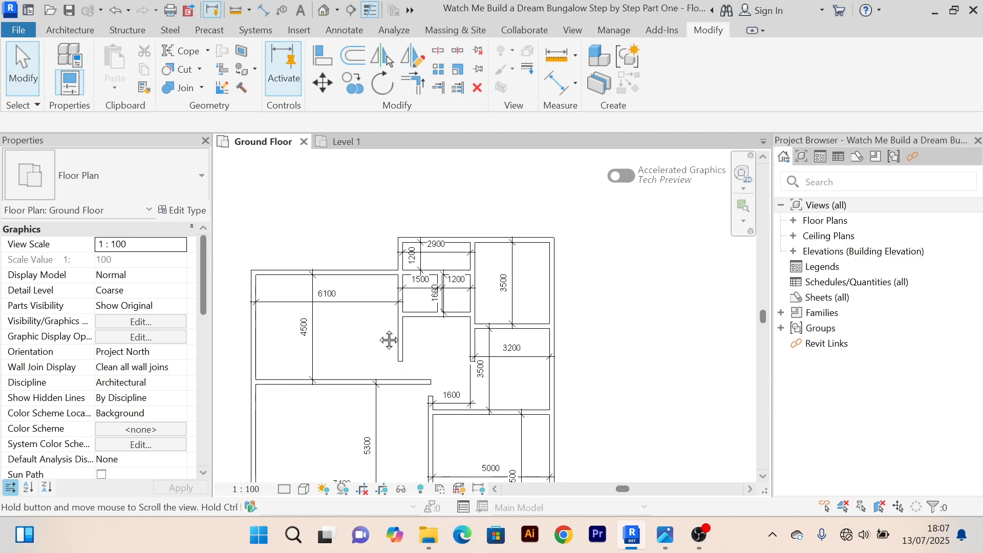
Step: Check the freestanding partition between the two large rooms on the Level 1 draft plan, including its length and end position
click(346, 149)
scroll(354, 313, up, 3)
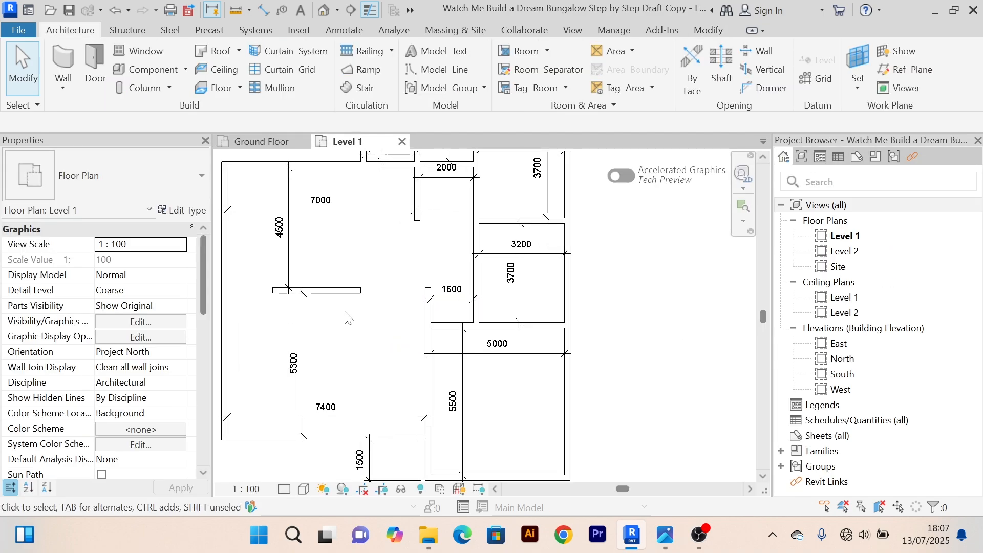
scroll(336, 311, up, 3)
click(330, 283)
scroll(339, 331, down, 5)
middle_drag(352, 349, 390, 341)
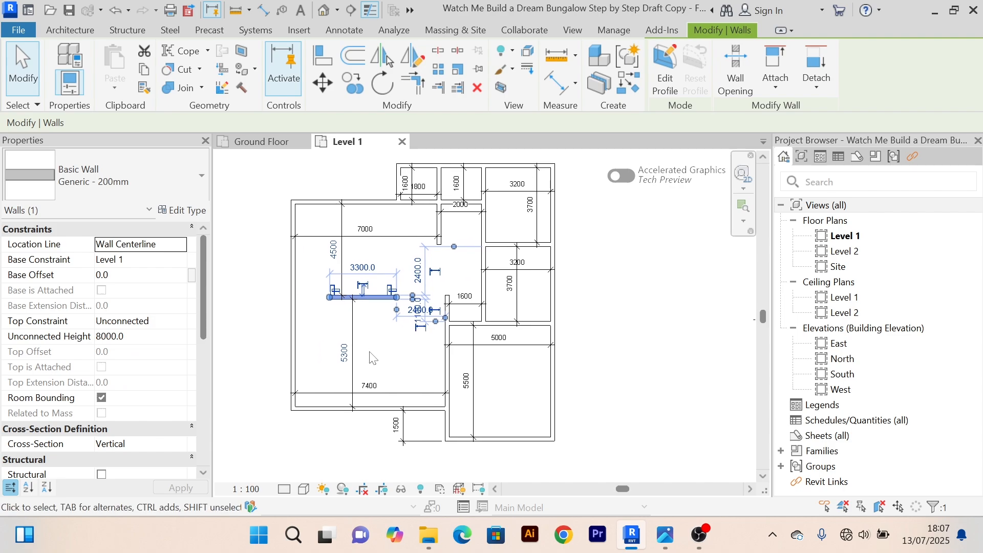
click(376, 346)
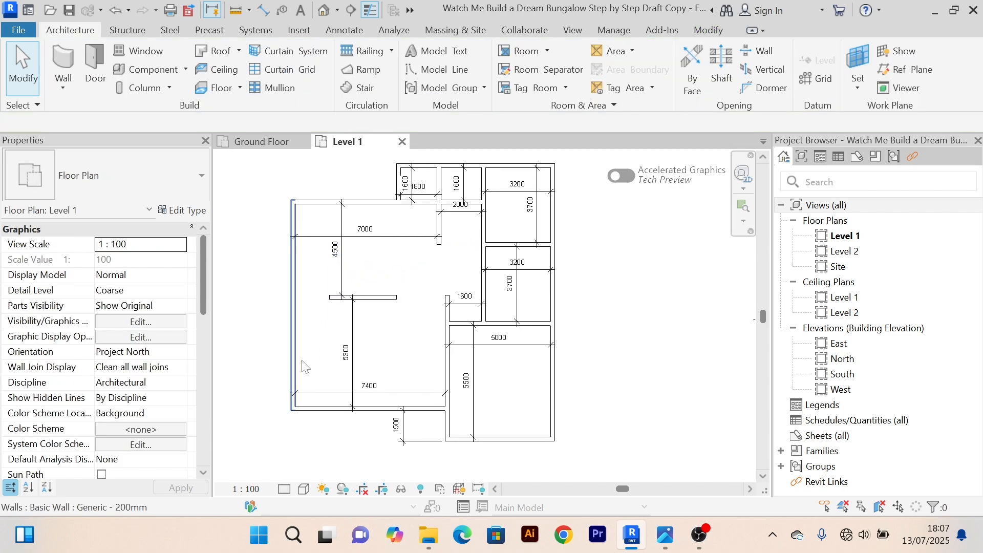
click(257, 147)
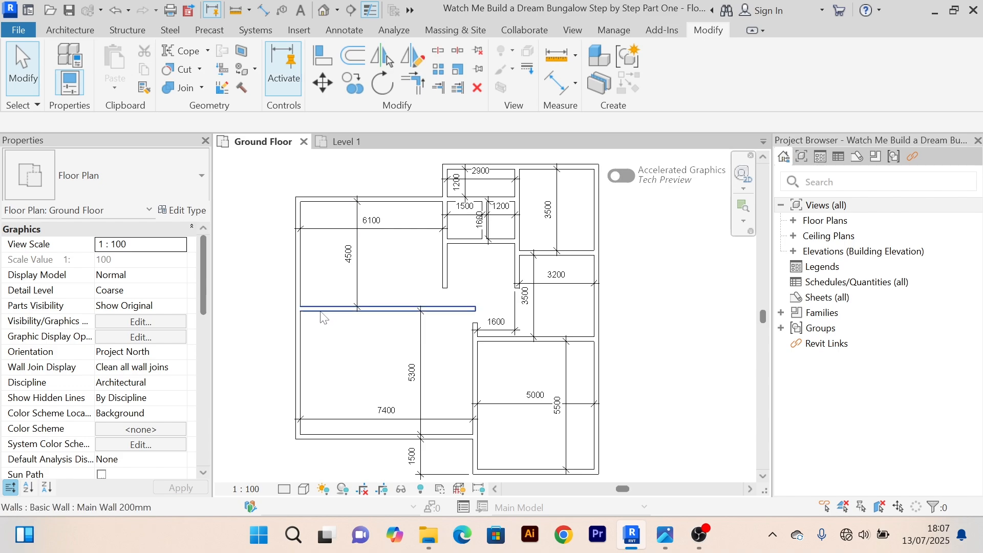
Step: Pull the left end of the partition between the two large rooms away from the outer wall, leaving a gap of about 1300 mm
click(322, 318)
scroll(322, 318, up, 2)
drag(287, 309, 336, 309)
click(373, 362)
middle_drag(373, 362, 373, 314)
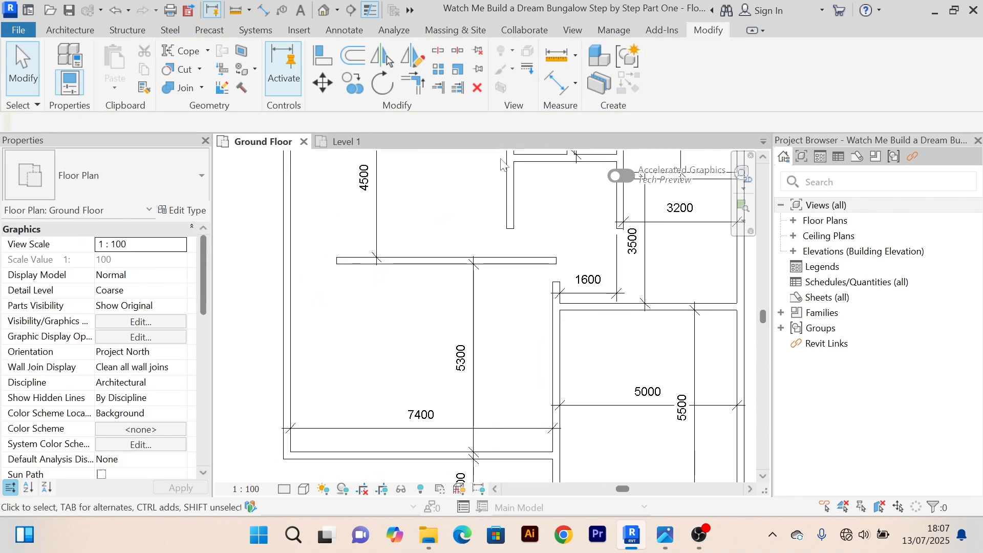
Step: Add an aligned dimension for the gap between the left outer wall's inner face and the partition's near end
click(556, 86)
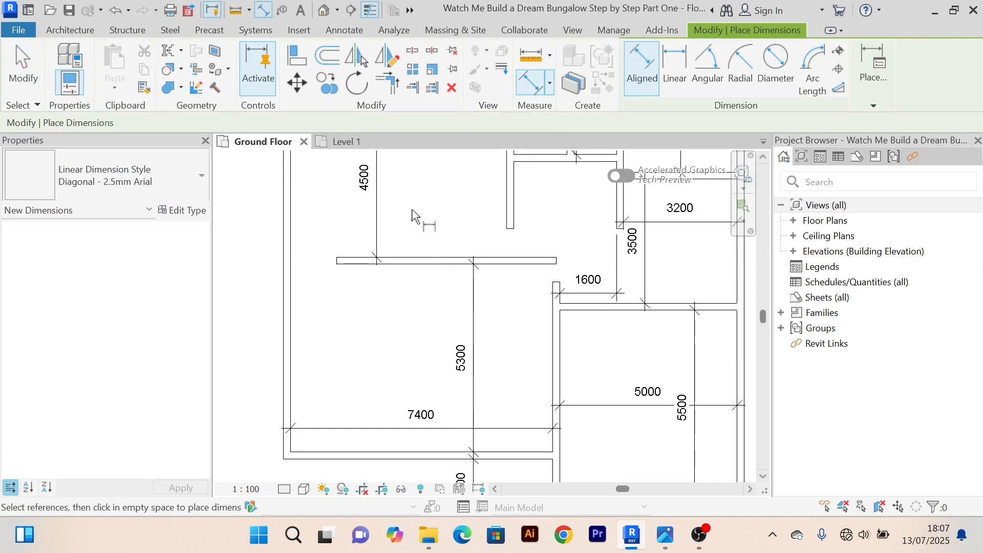
scroll(435, 235, up, 3)
scroll(358, 297, down, 3)
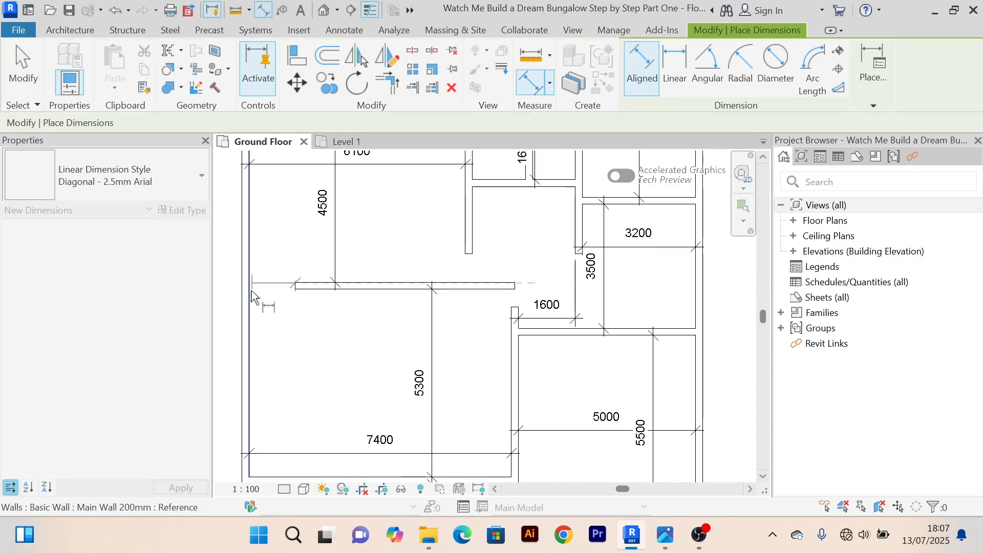
click(252, 297)
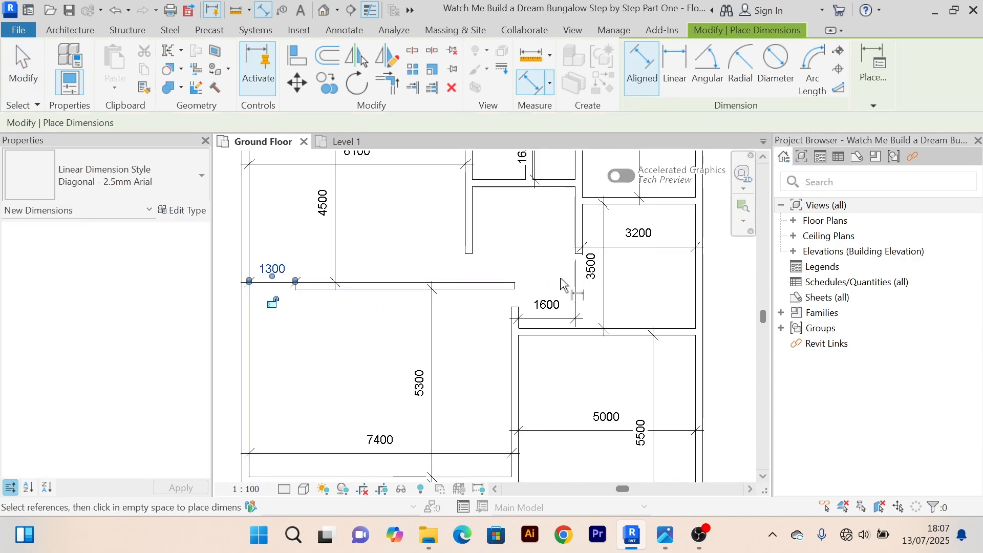
right_click(527, 258)
click(560, 233)
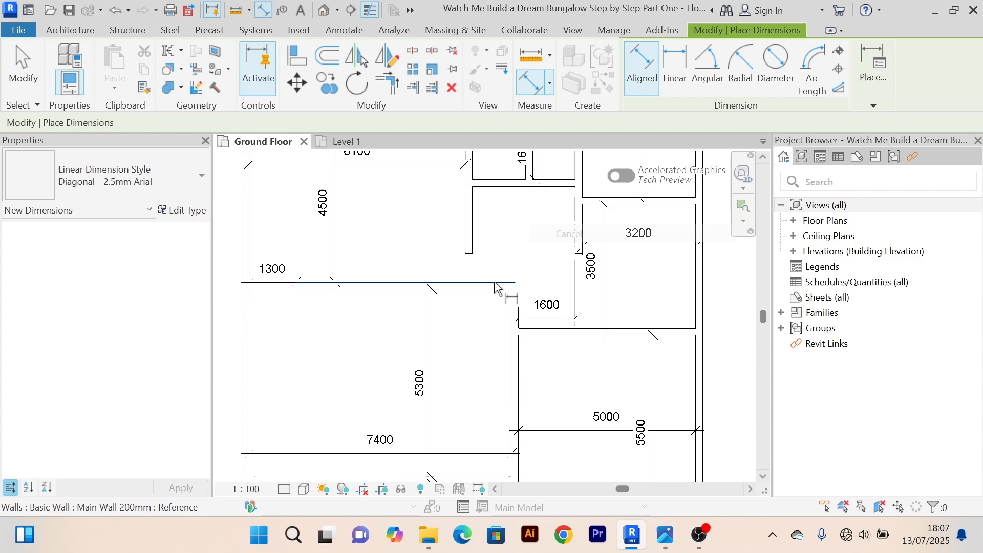
right_click(522, 257)
click(561, 233)
Step: Shorten the partition from its right end to a length of 3500 mm and shift the lower large room's vertical dimension back under it
click(506, 285)
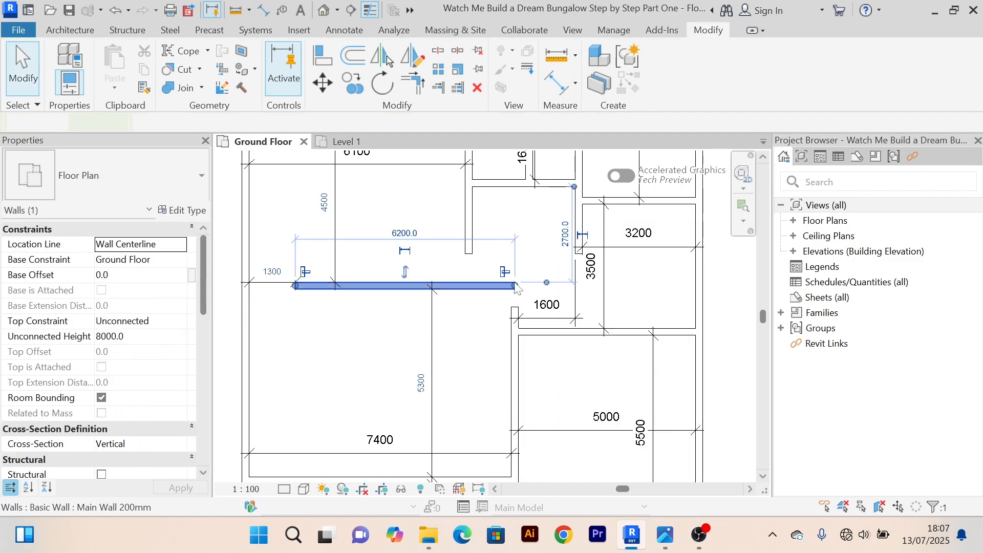
drag(508, 286, 419, 286)
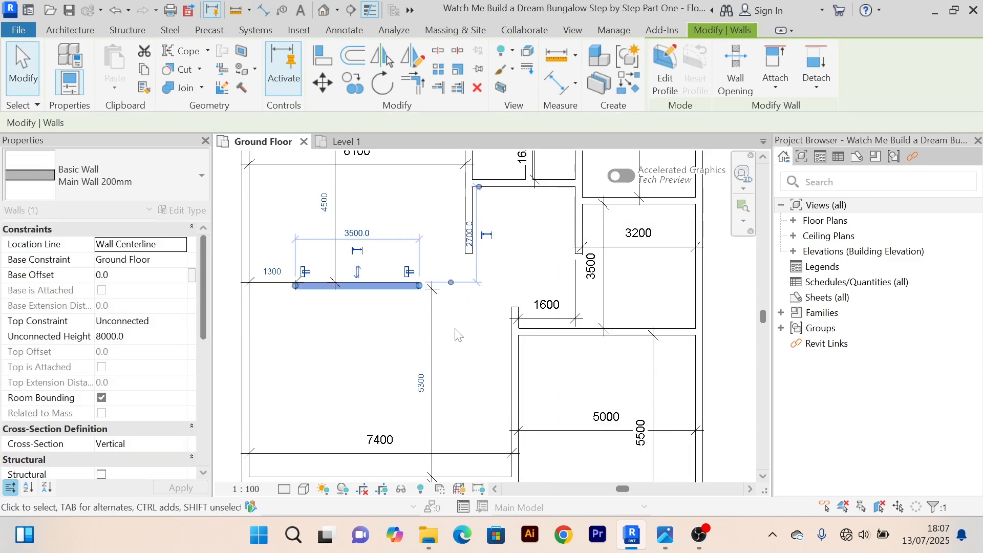
click(457, 333)
middle_drag(464, 336, 468, 283)
click(436, 301)
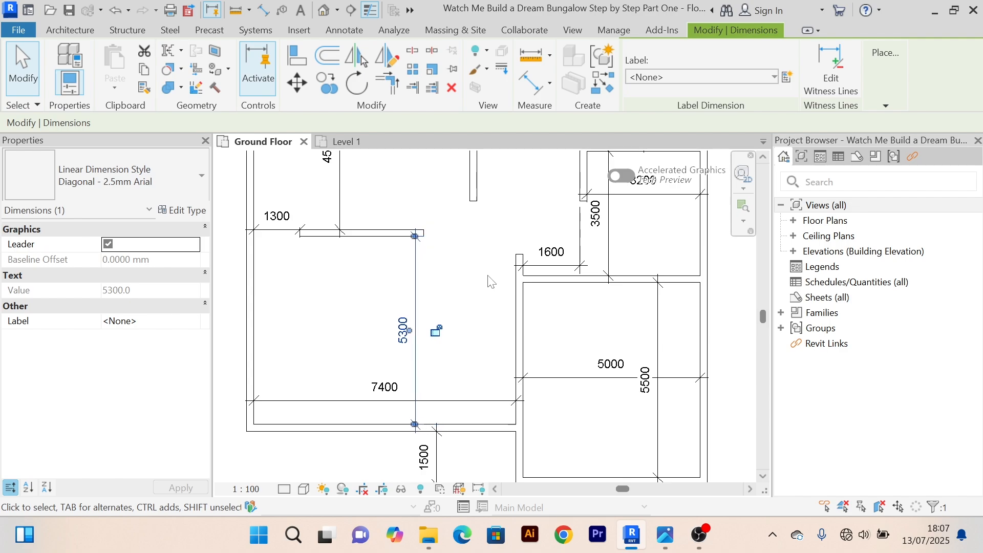
click(489, 279)
Step: Examine the open wall ends around the central corridor, between the large rooms and the rooms on the right
scroll(472, 252, down, 3)
mouse_move(483, 264)
middle_down()
mouse_move(471, 356)
mouse_move(492, 269)
middle_up()
scroll(470, 294, up, 5)
scroll(473, 296, down, 3)
scroll(480, 312, up, 4)
scroll(479, 303, down, 1)
scroll(468, 350, down, 2)
scroll(472, 262, up, 4)
scroll(449, 276, down, 4)
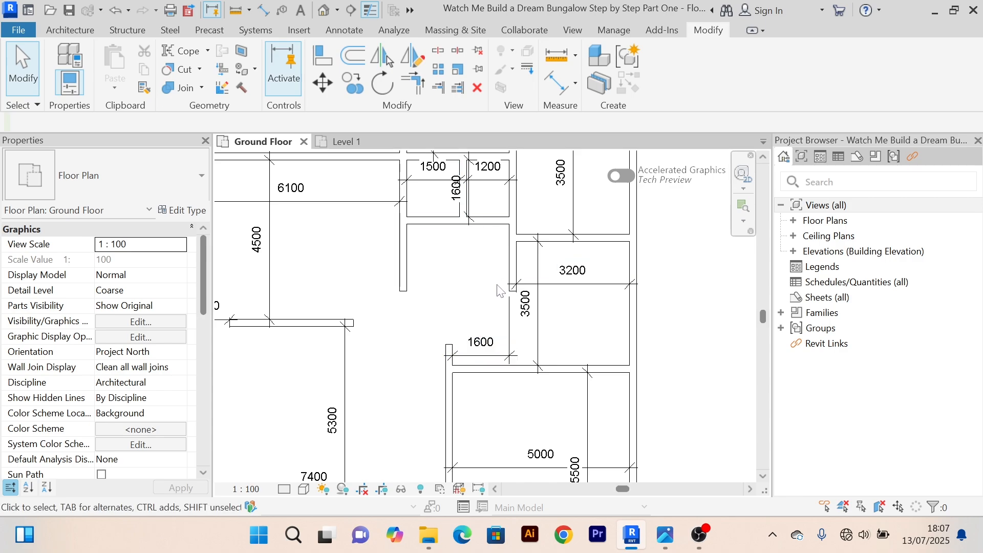
scroll(497, 285, up, 2)
scroll(497, 284, down, 1)
middle_drag(497, 284, 465, 303)
scroll(462, 271, up, 2)
scroll(463, 271, down, 4)
scroll(463, 257, up, 1)
Step: Extend the vertical wall between the corridor and the 3200 mm wide room down to the lower room's top wall with Trim/Extend Single Element
click(498, 241)
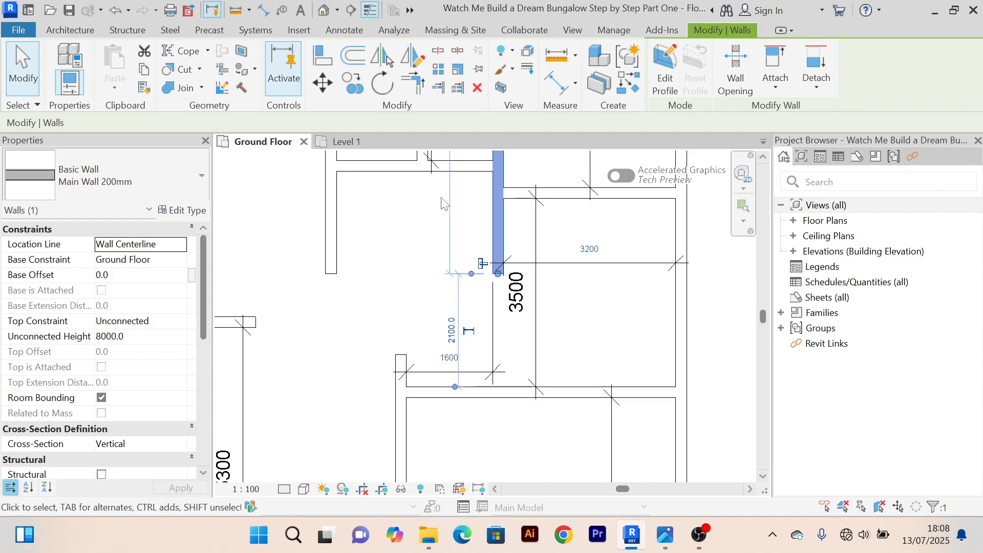
click(444, 86)
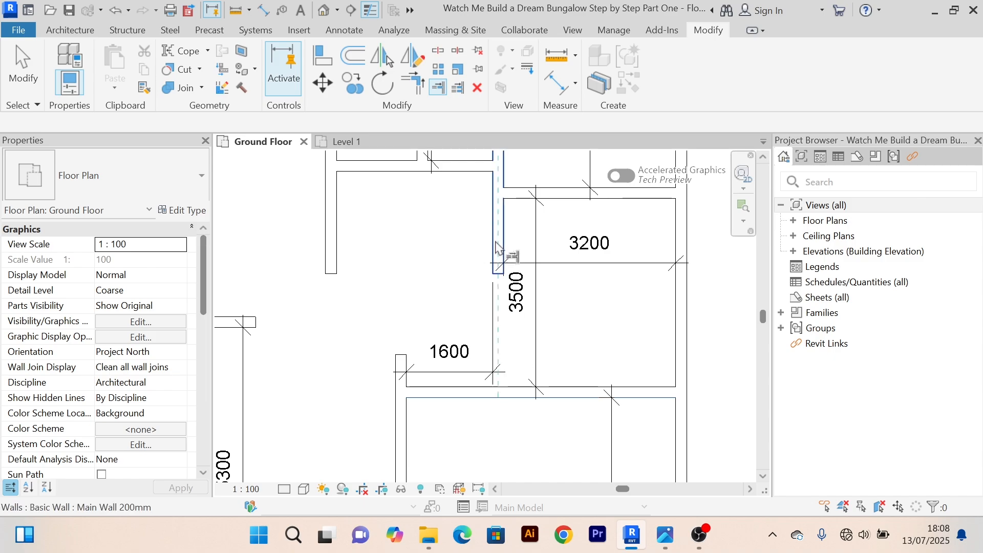
scroll(470, 279, down, 3)
right_click(614, 211)
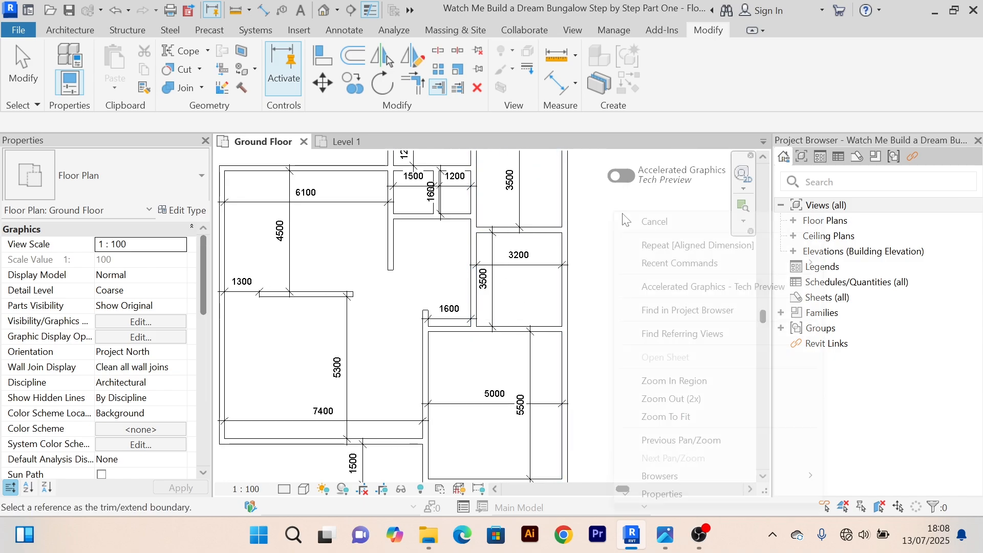
click(638, 222)
right_click(614, 213)
click(646, 214)
Step: Inspect the whole ground floor layout for remaining gaps, from the large rooms to the small upper rooms
scroll(563, 307, down, 3)
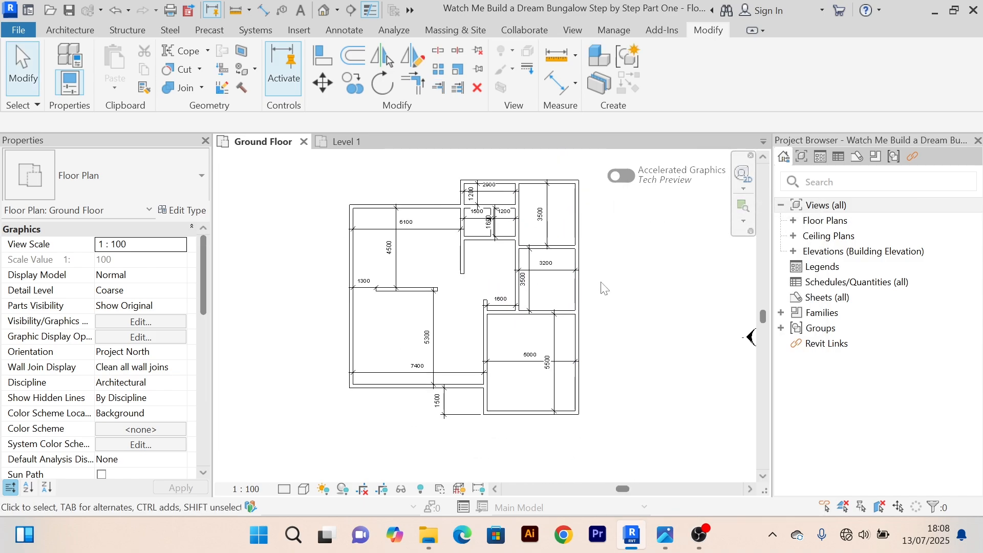
scroll(518, 333, up, 6)
scroll(494, 316, down, 3)
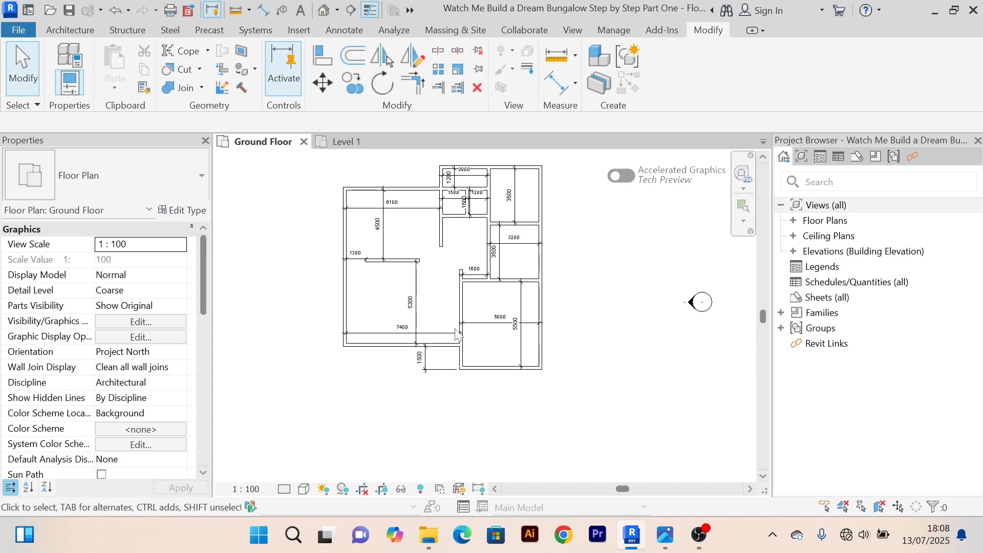
scroll(445, 322, up, 3)
scroll(358, 300, up, 3)
scroll(425, 285, down, 5)
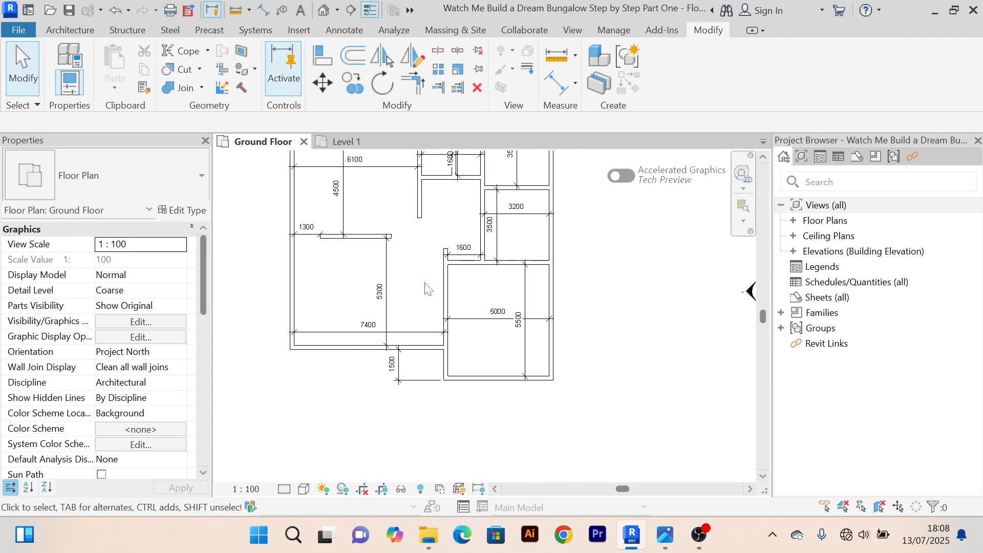
scroll(366, 303, up, 4)
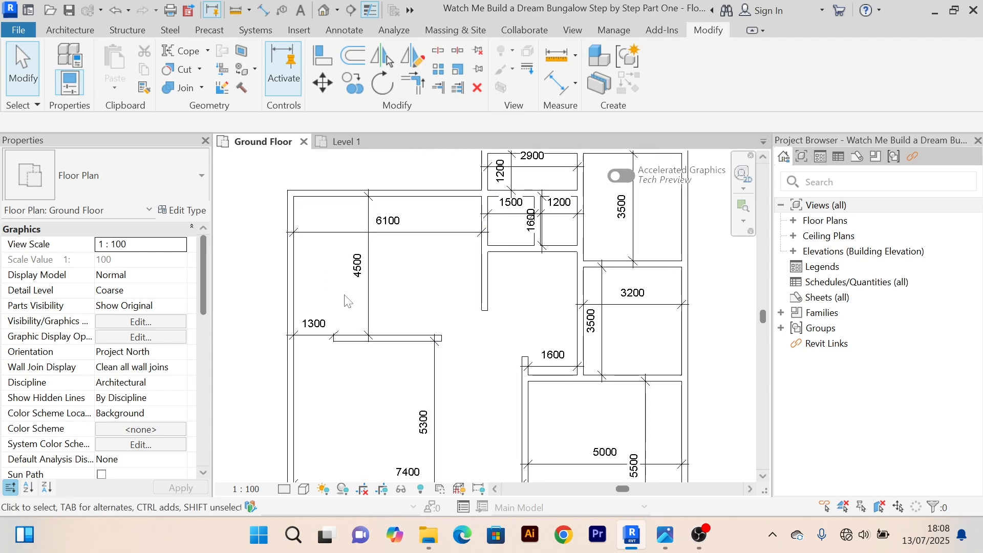
middle_drag(460, 288, 353, 327)
scroll(490, 286, down, 1)
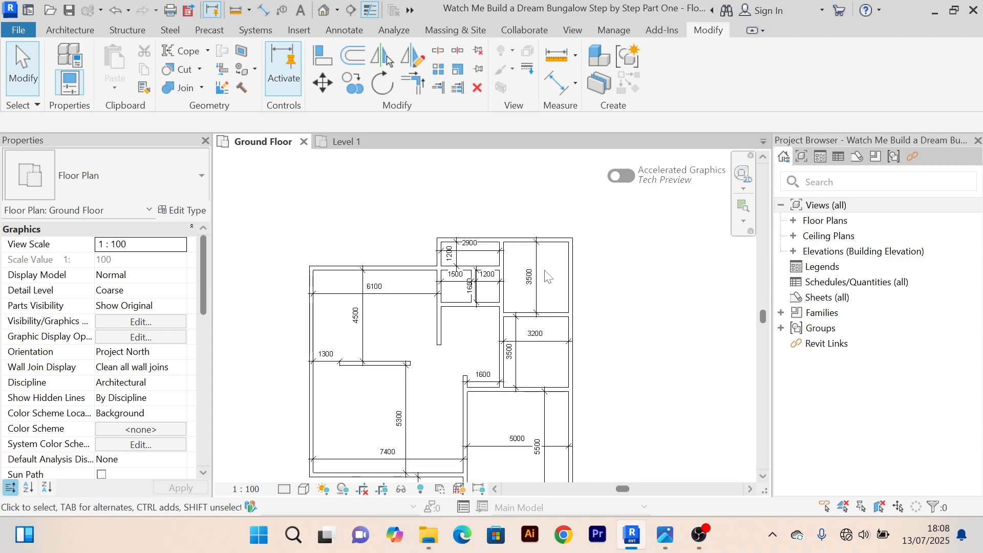
scroll(518, 291, up, 3)
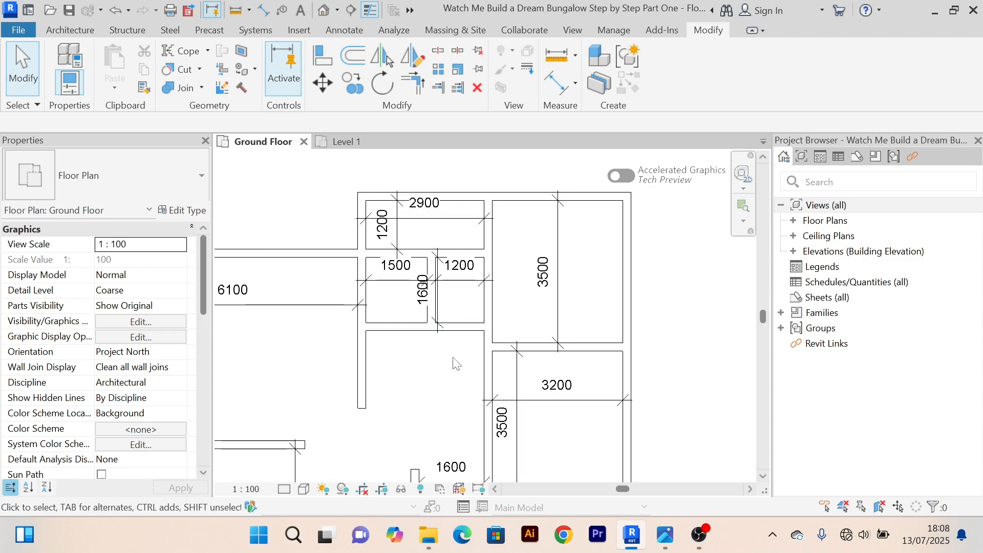
middle_drag(436, 333, 440, 292)
scroll(476, 249, up, 2)
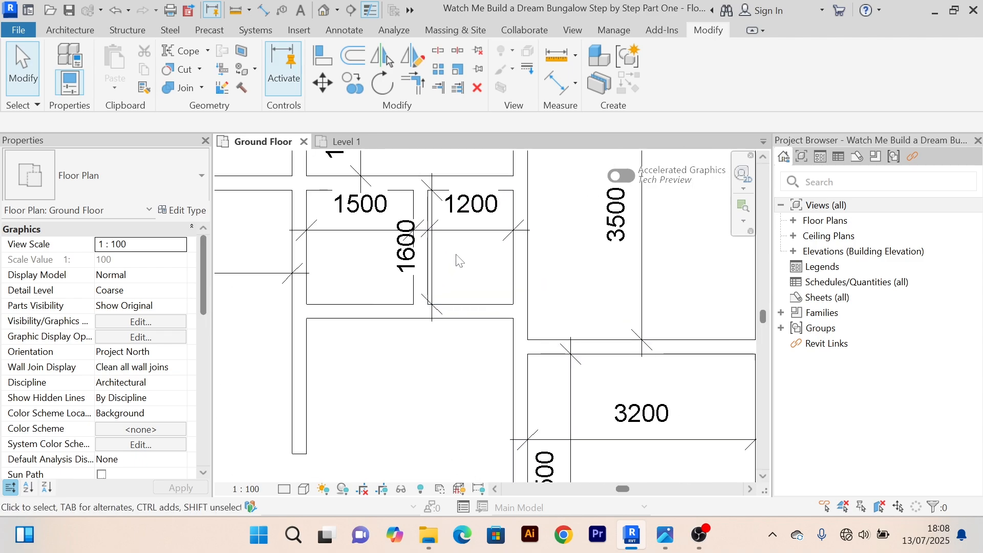
scroll(461, 338, down, 1)
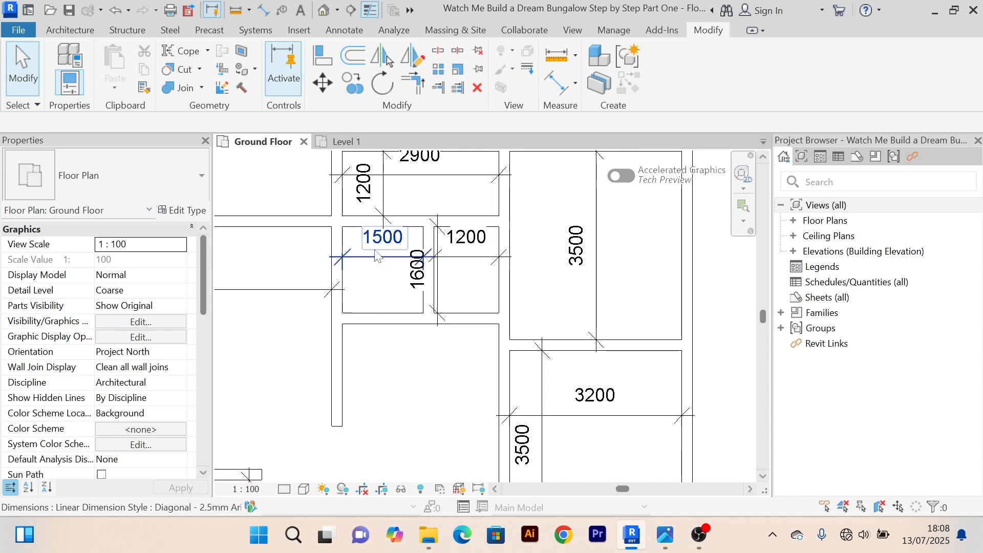
scroll(492, 259, up, 2)
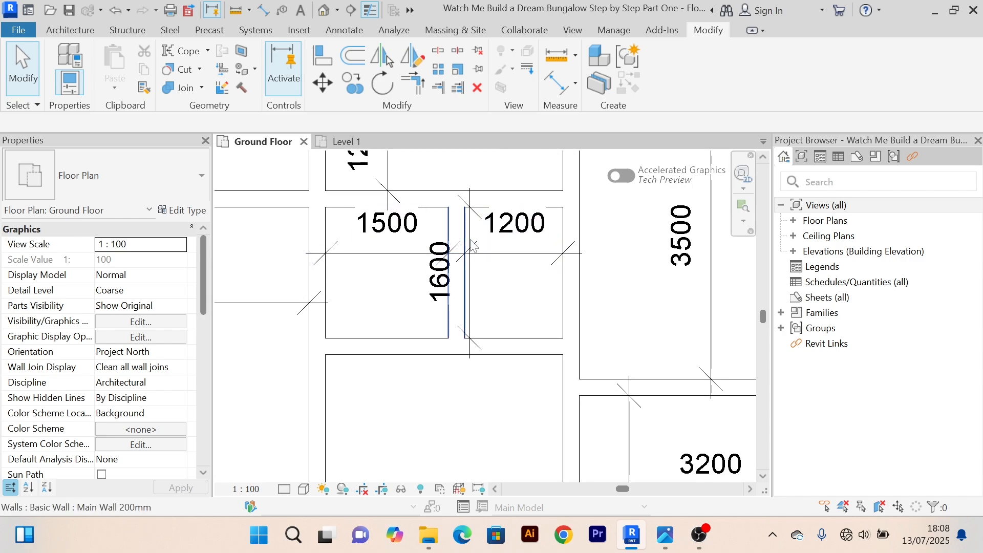
scroll(450, 286, down, 3)
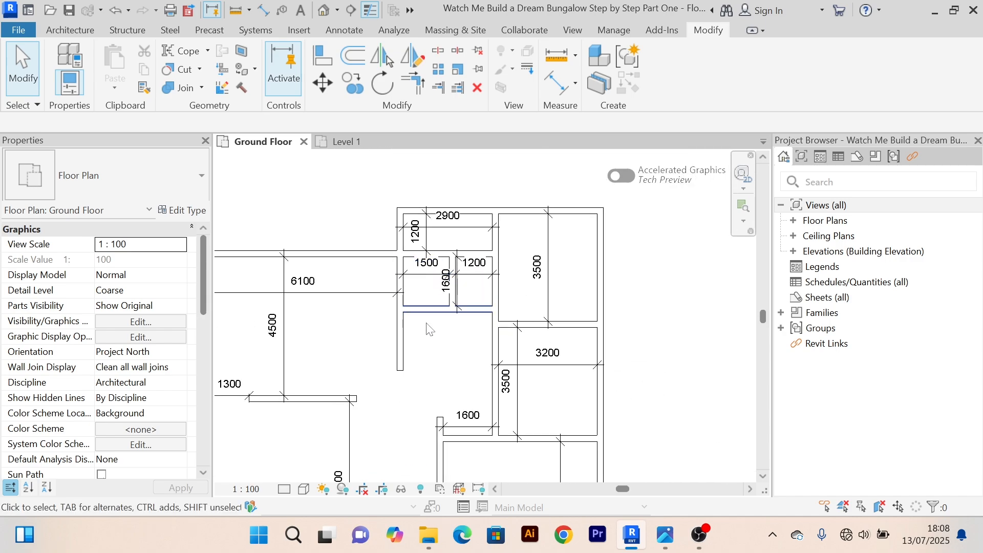
Step: Examine the small upper rooms, the central corridor and the adjoining large rooms to locate where another wall is needed
scroll(424, 284, up, 5)
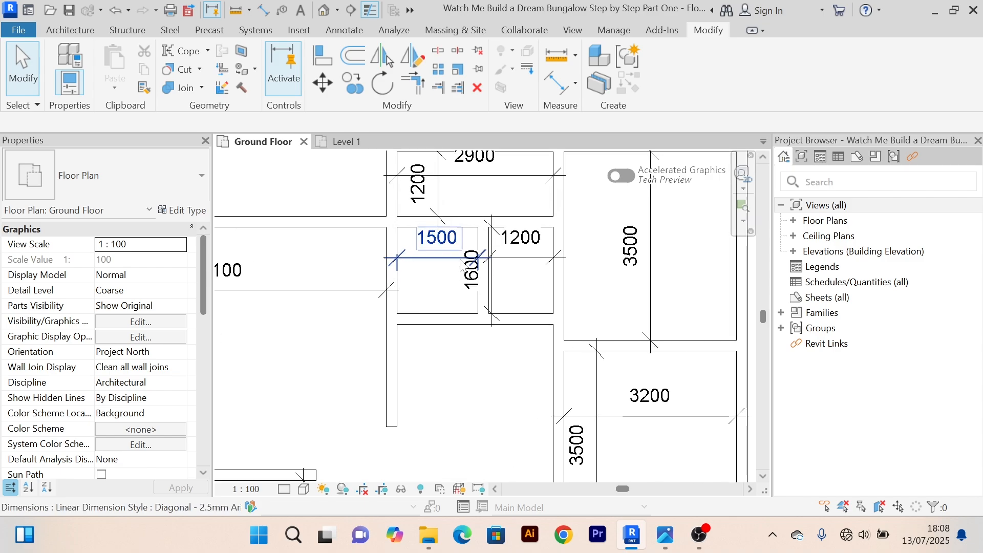
scroll(445, 275, down, 5)
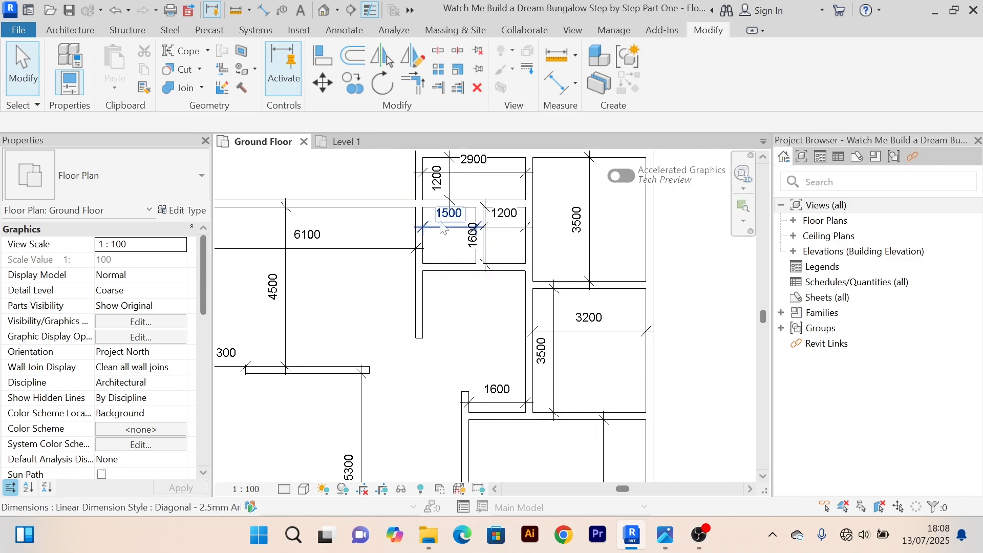
middle_drag(478, 320, 494, 288)
scroll(444, 340, up, 5)
scroll(361, 222, down, 5)
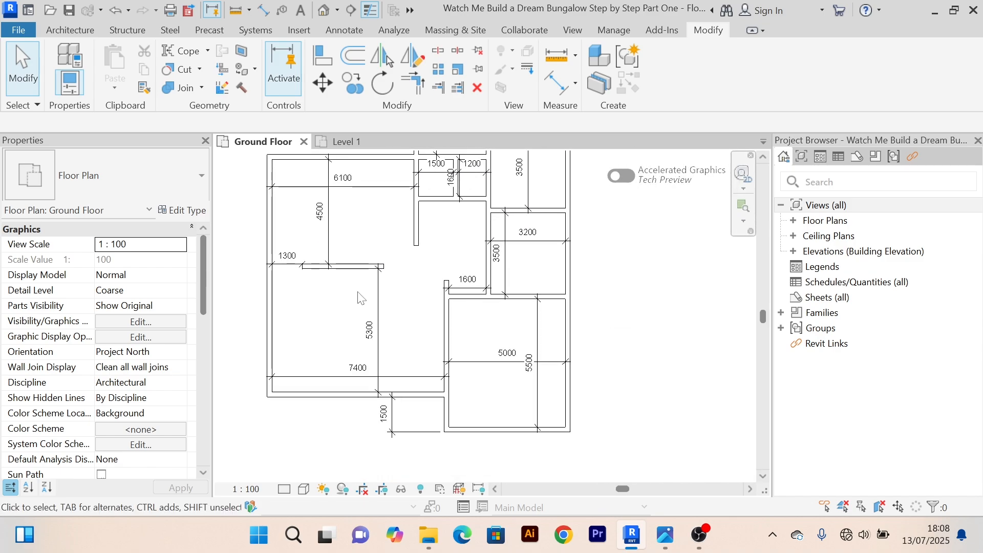
middle_drag(401, 281, 378, 359)
scroll(377, 325, up, 3)
scroll(421, 345, down, 2)
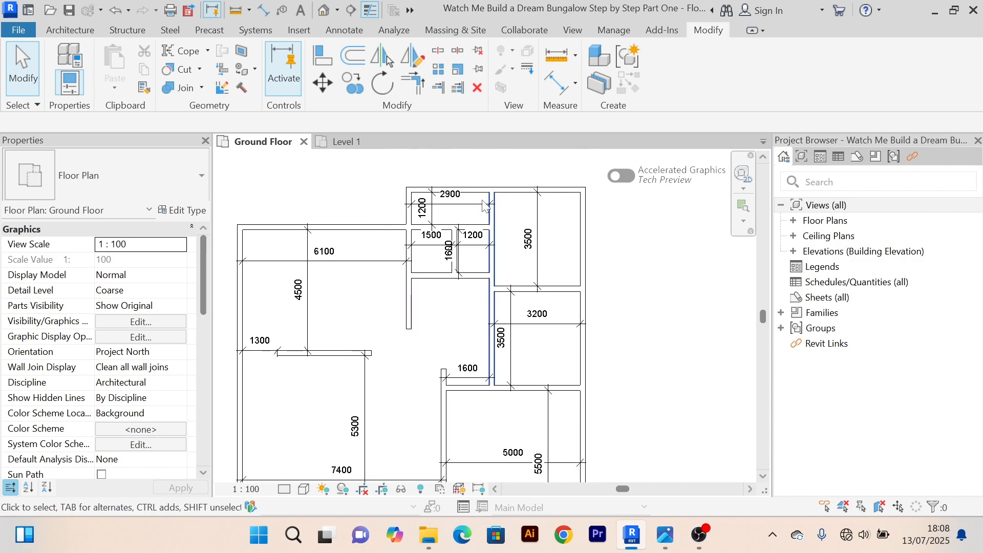
scroll(402, 210, up, 2)
scroll(389, 238, down, 4)
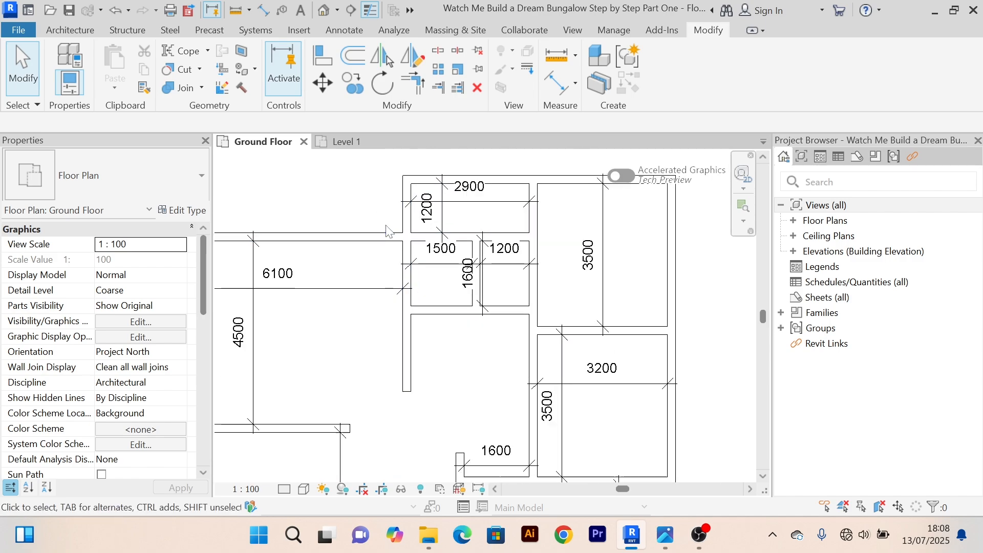
mouse_move(404, 336)
middle_down()
mouse_move(417, 330)
mouse_move(414, 319)
middle_up()
scroll(412, 323, up, 2)
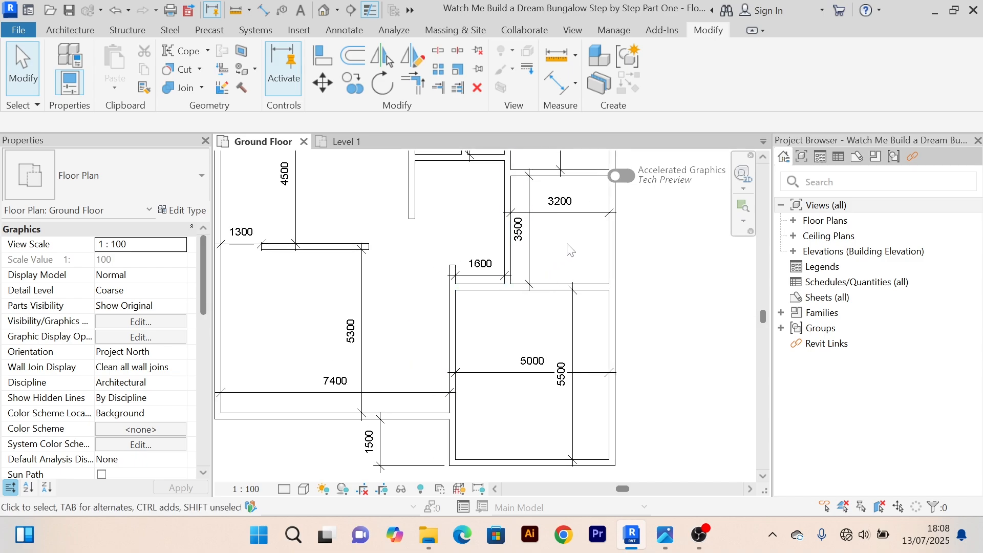
scroll(415, 328, down, 3)
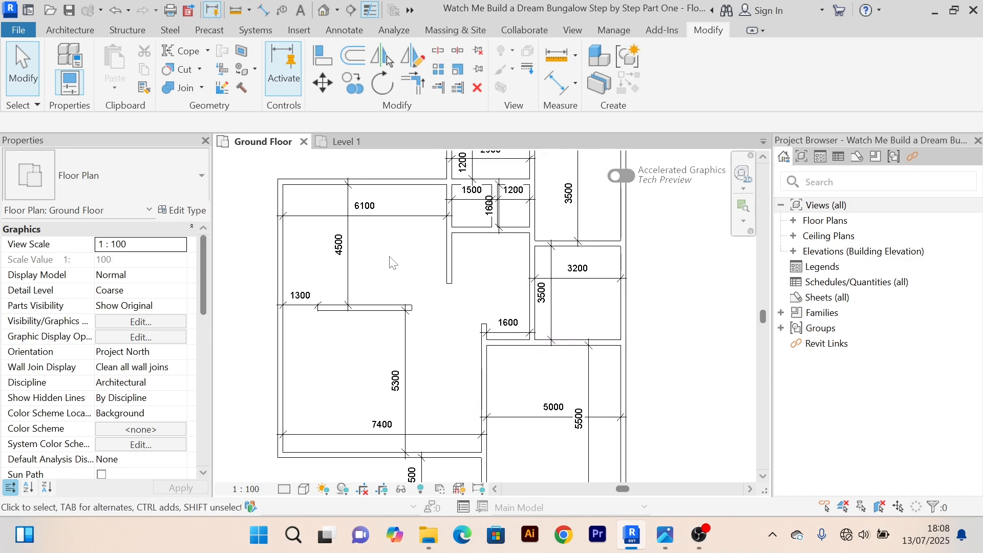
scroll(417, 330, up, 4)
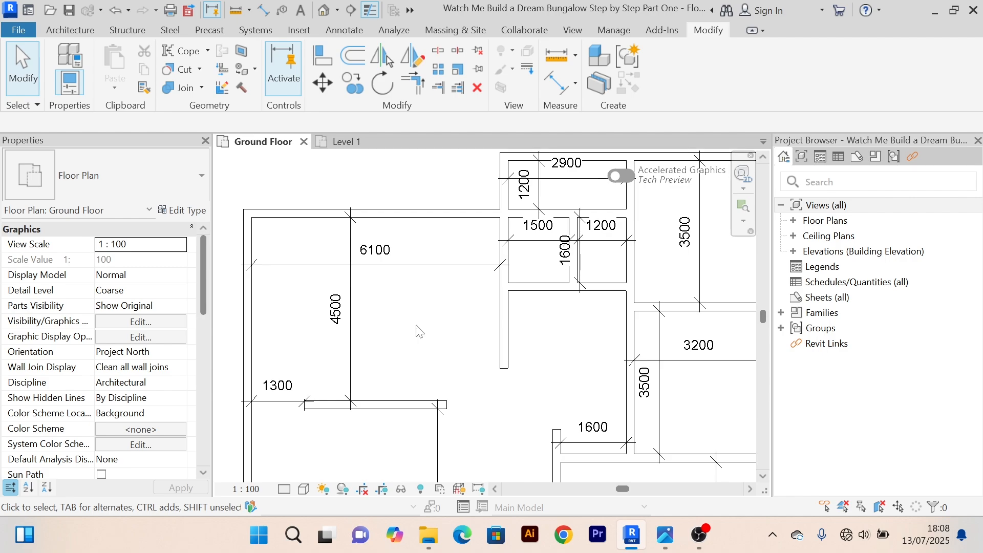
scroll(576, 327, down, 2)
middle_drag(573, 345, 520, 316)
scroll(422, 295, up, 3)
scroll(367, 306, down, 2)
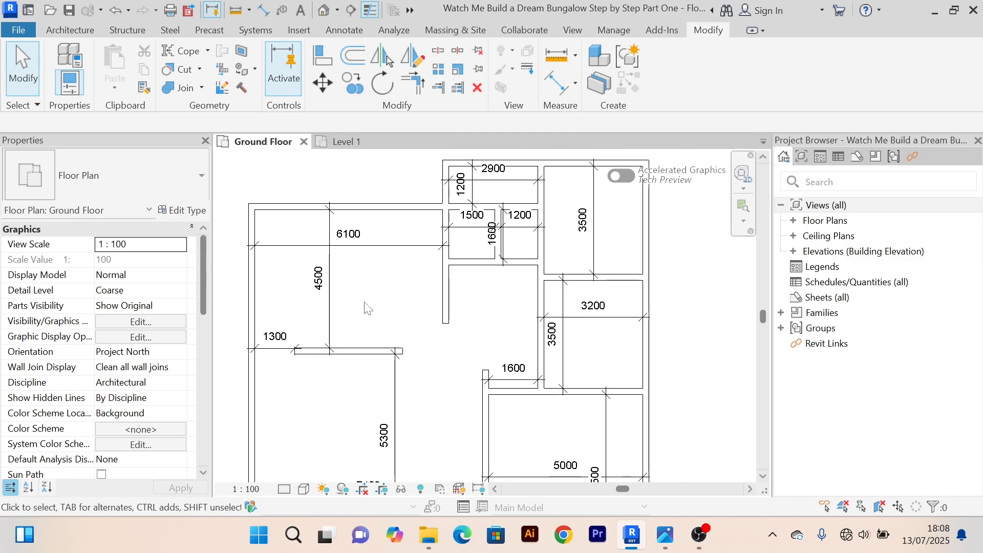
middle_drag(366, 307, 427, 327)
scroll(453, 240, up, 3)
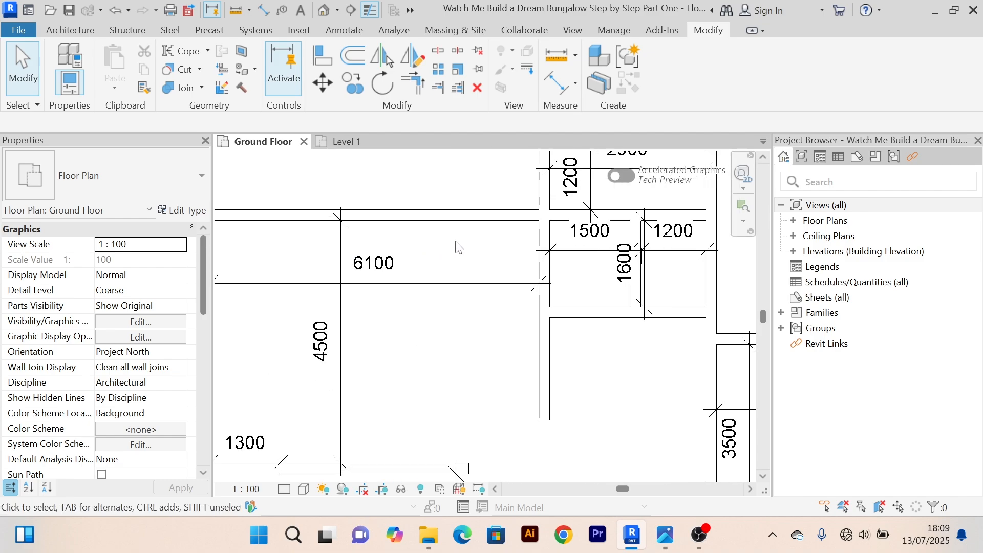
middle_drag(490, 240, 451, 244)
scroll(481, 241, down, 2)
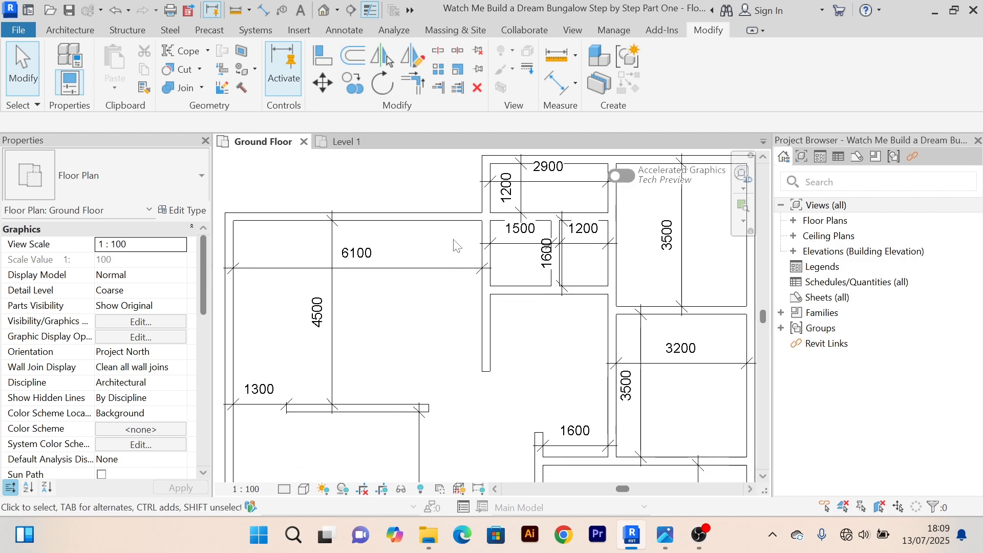
scroll(457, 246, down, 1)
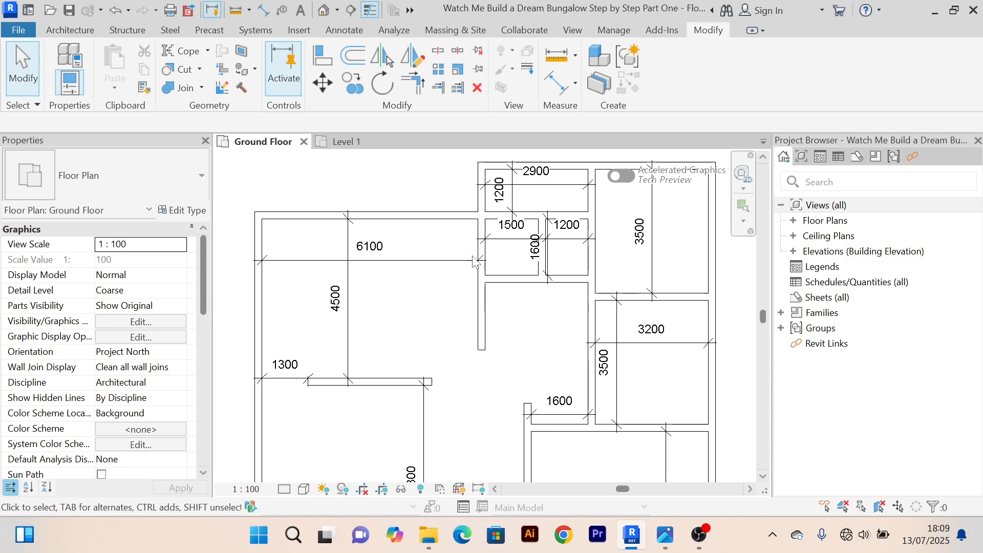
Step: Offset a copy of the vertical wall between the upper large room and the 1500 mm wide room by 1400 mm into the large room
click(351, 57)
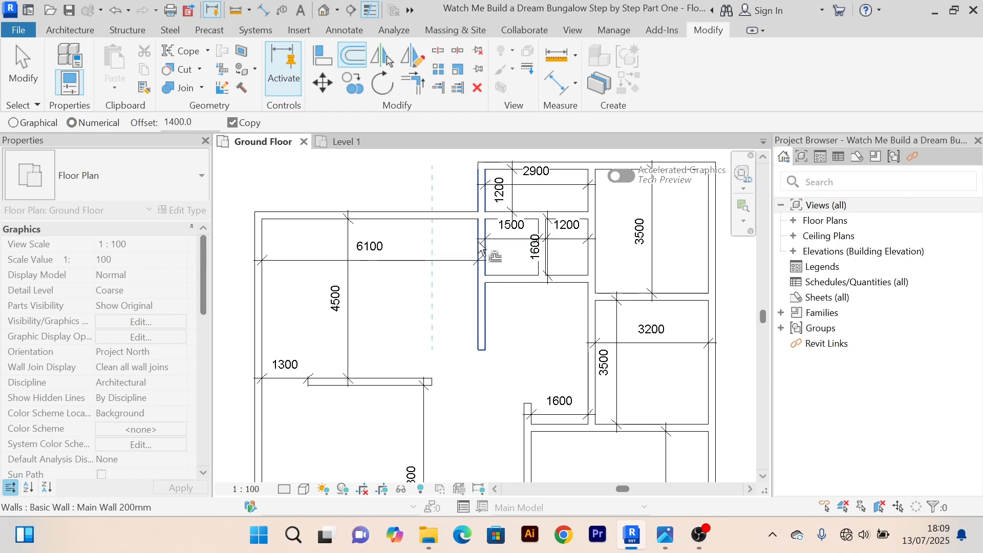
right_click(371, 175)
click(389, 186)
right_click(381, 170)
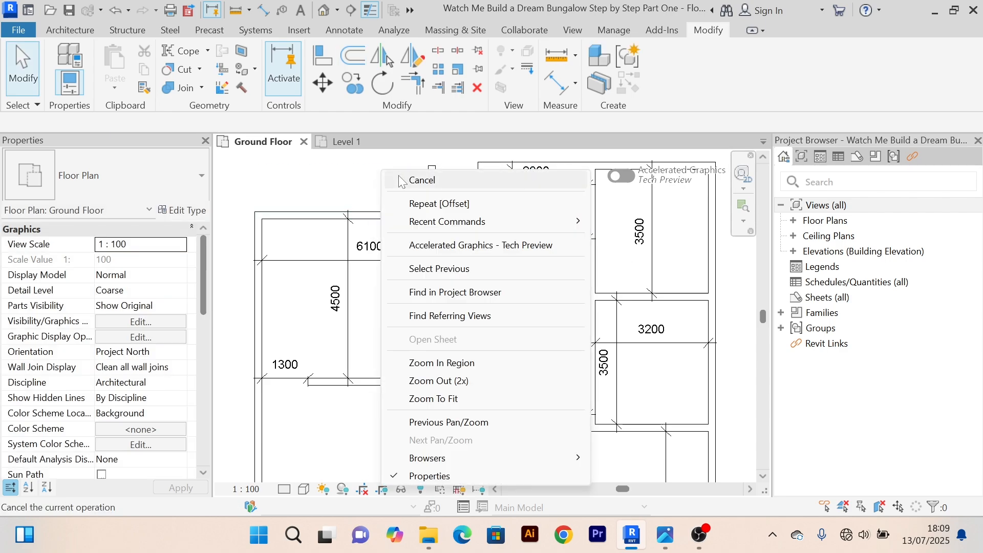
click(422, 180)
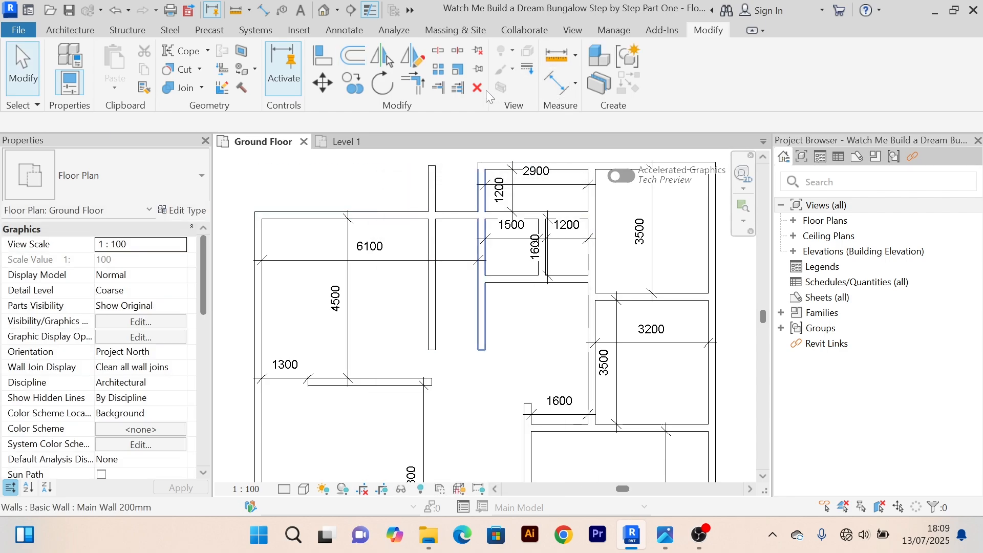
Step: Trim the part of the offset wall projecting above the large room's top wall with Trim/Extend Multiple Elements
click(458, 87)
scroll(435, 174, up, 2)
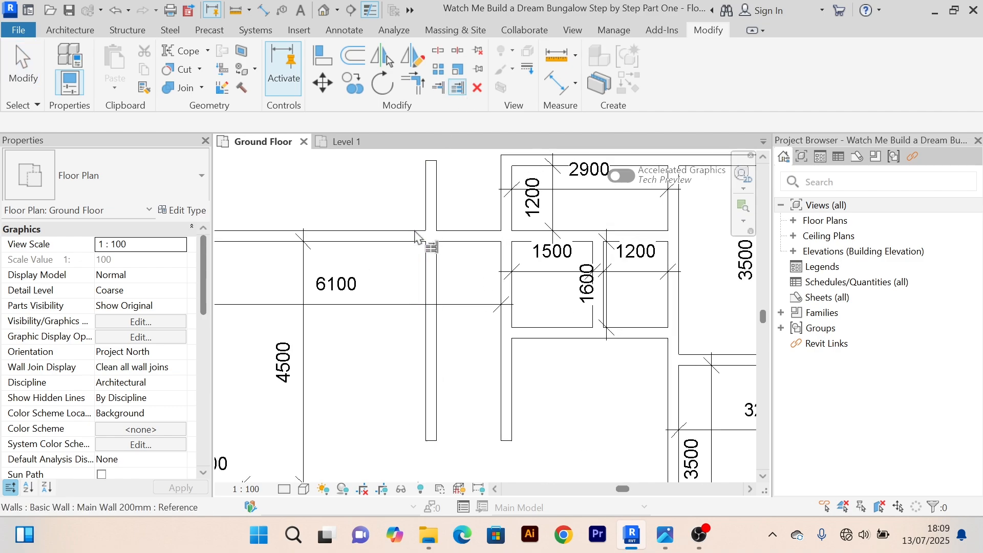
click(432, 287)
scroll(445, 215, down, 3)
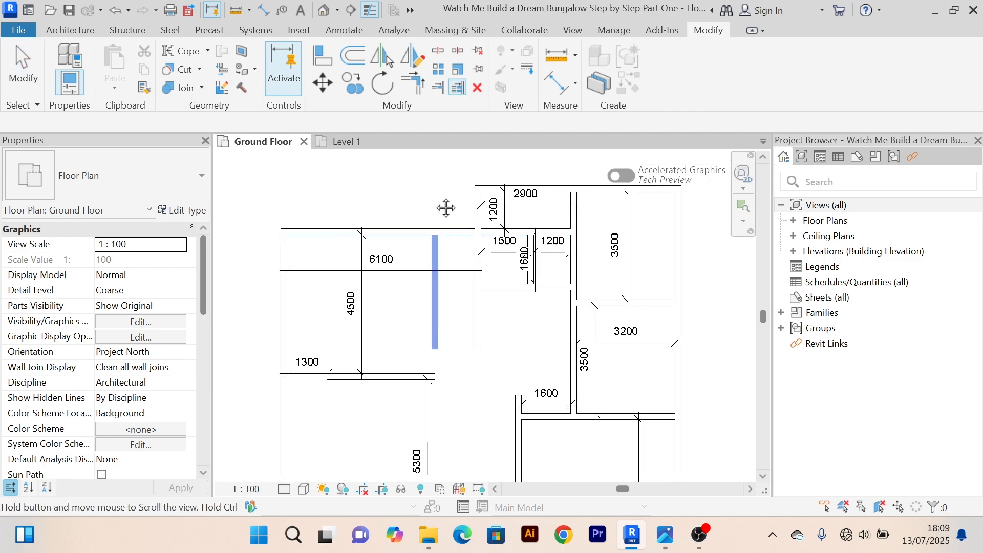
right_click(424, 190)
click(464, 195)
Step: Extend the bottom wall of the small upper rooms across to the offset wall with Trim/Extend Single Element
scroll(460, 284, up, 2)
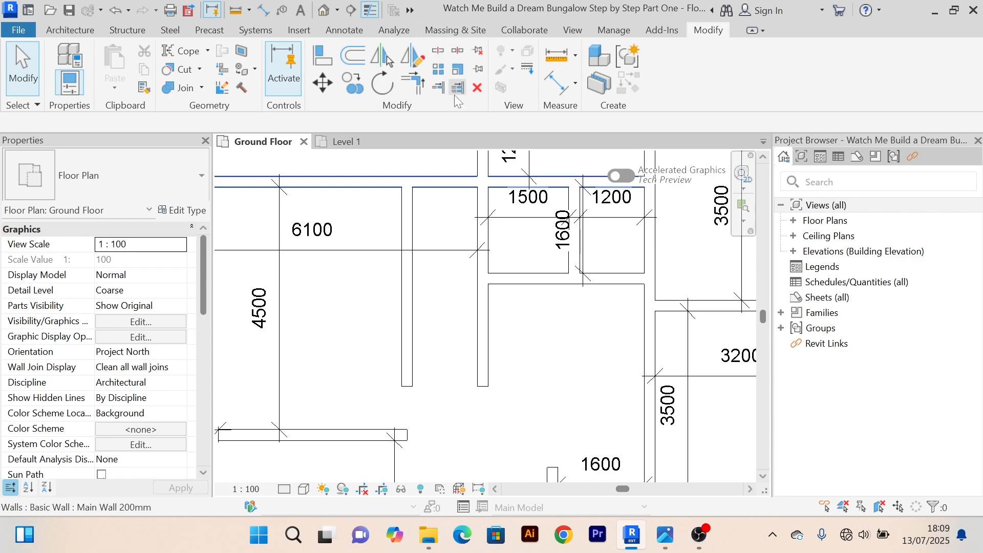
click(439, 88)
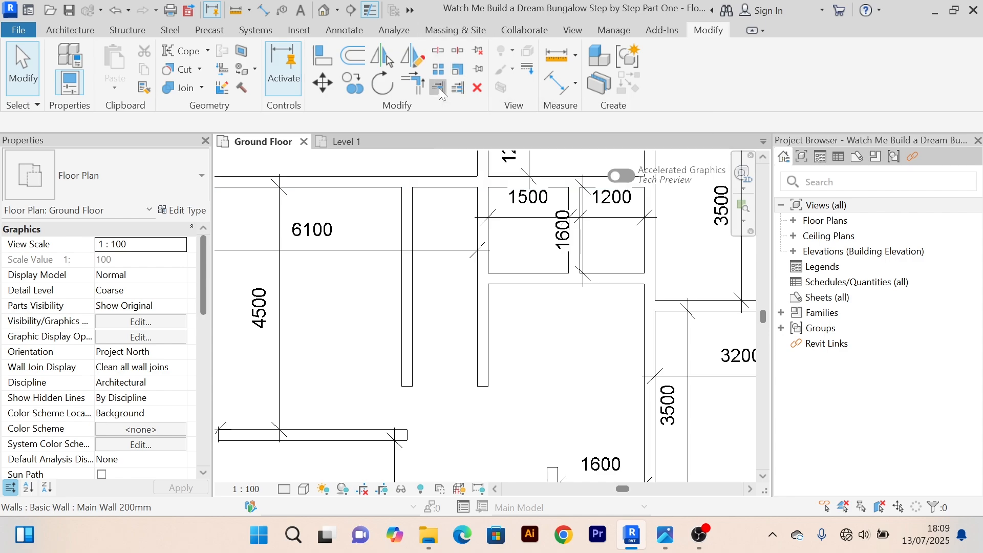
click(413, 308)
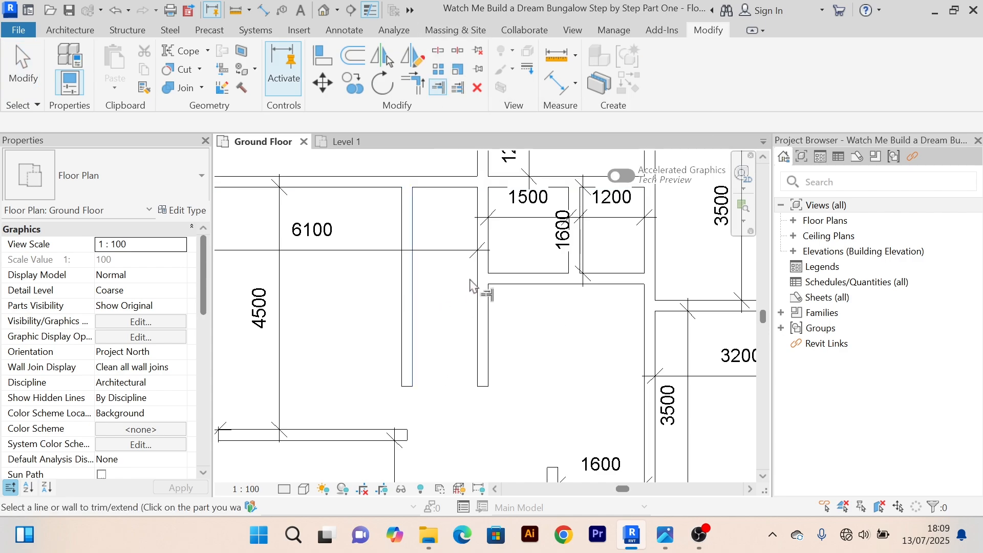
click(511, 278)
scroll(514, 274, down, 3)
right_click(450, 183)
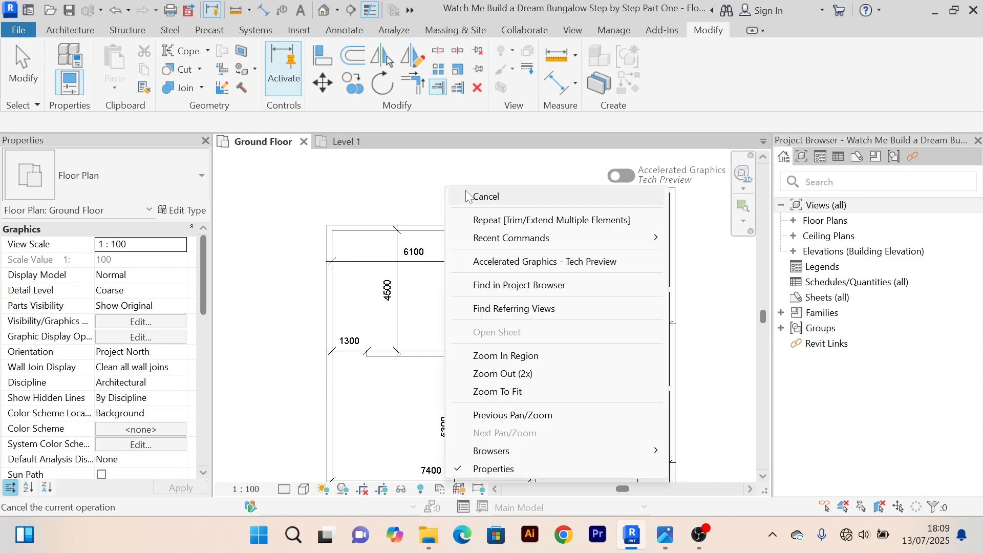
click(471, 185)
scroll(477, 304, up, 3)
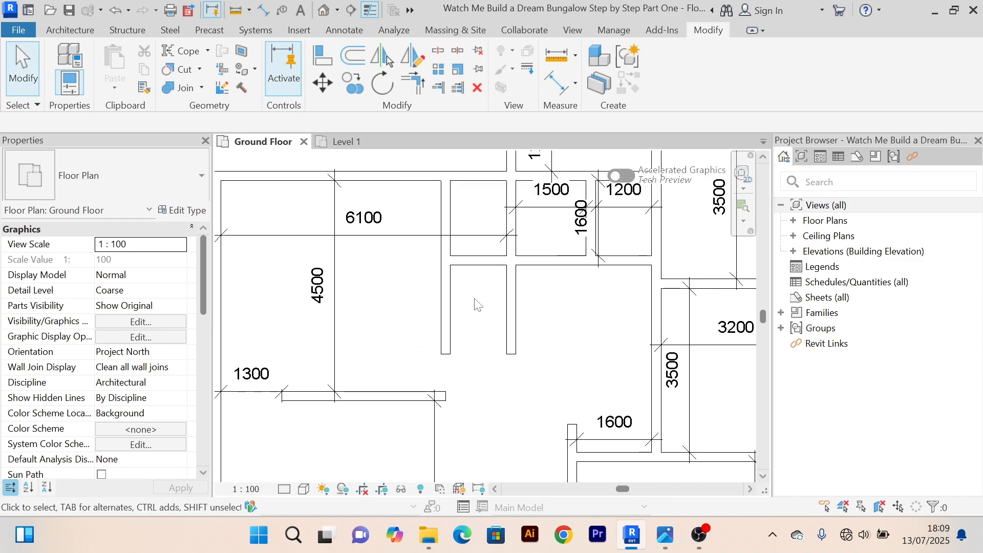
Step: Trim the offset wall and the extended horizontal wall to a corner, removing the vertical wall's lower part
click(415, 86)
scroll(430, 274, up, 2)
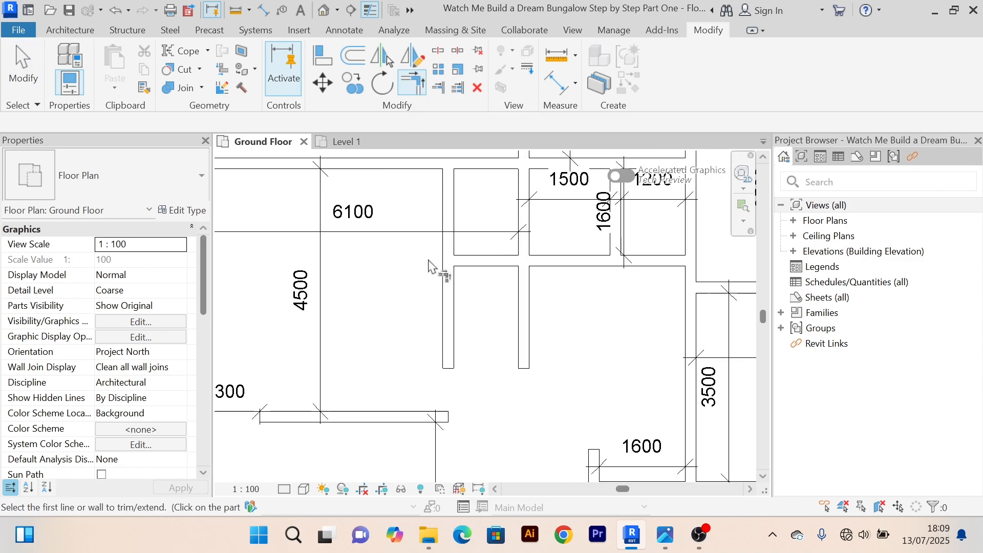
click(458, 206)
click(481, 270)
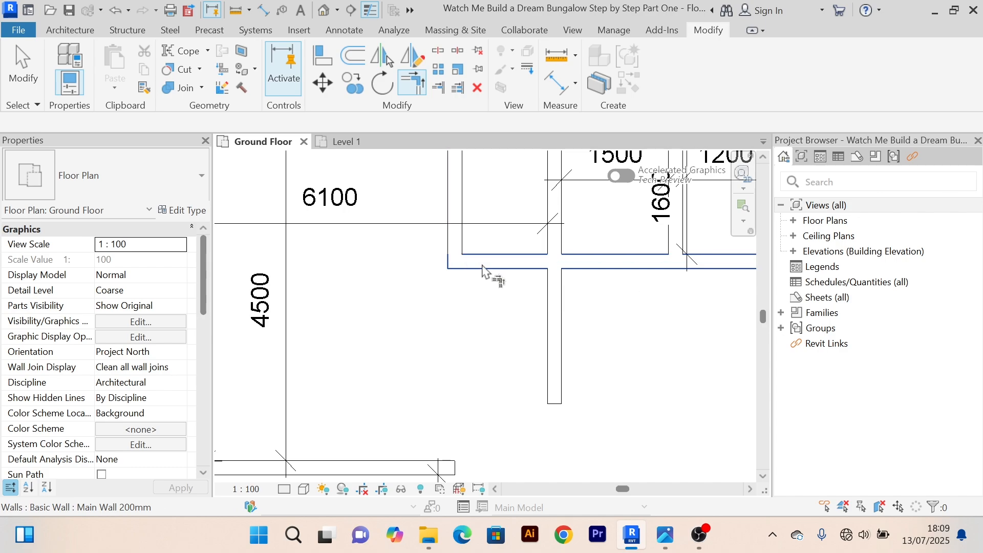
scroll(467, 294, down, 3)
right_click(449, 190)
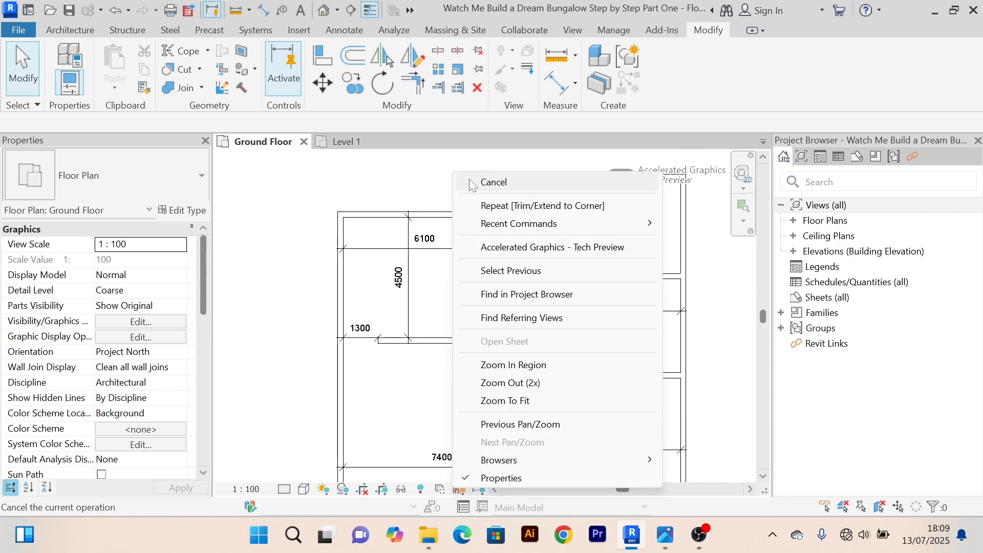
click(469, 185)
Step: Align the right end of the freestanding partition with the outer left face of the small new room's vertical wall
scroll(495, 251, up, 2)
mouse_move(489, 303)
middle_down()
mouse_move(500, 324)
mouse_move(494, 290)
middle_up()
scroll(499, 321, down, 2)
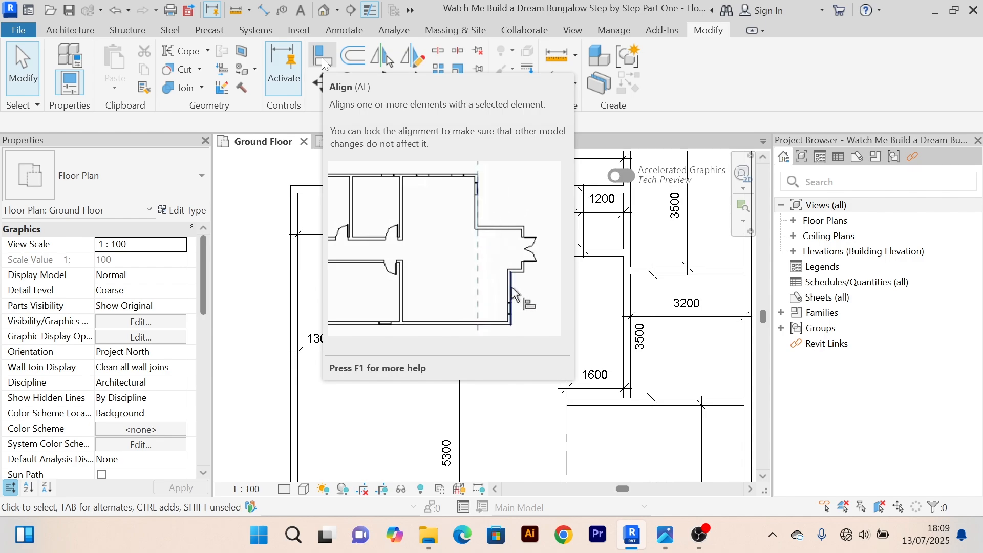
click(323, 60)
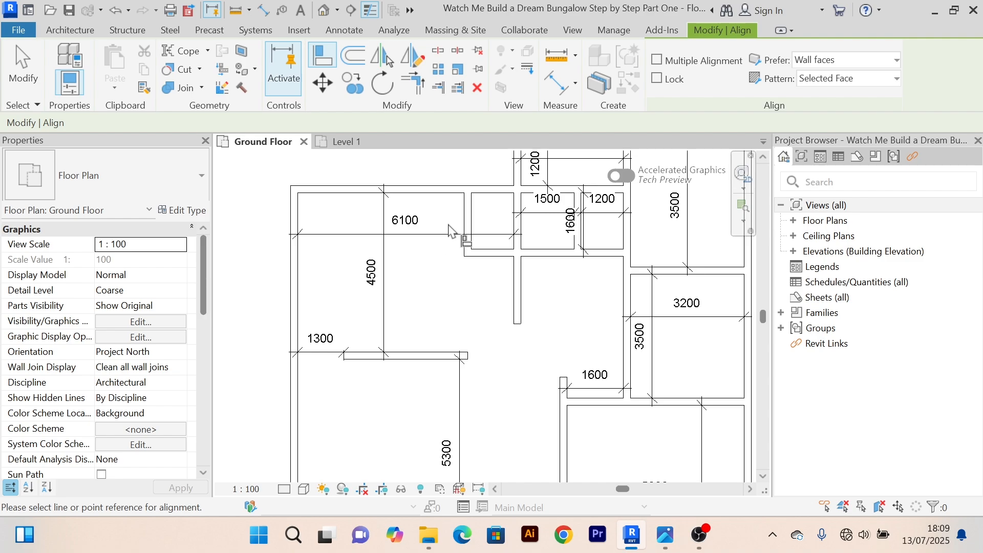
click(466, 220)
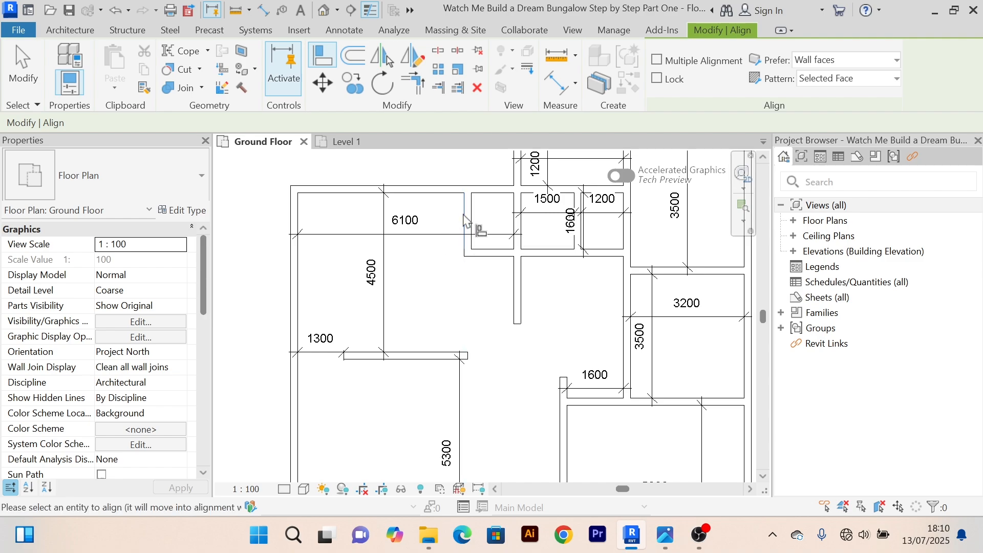
click(466, 220)
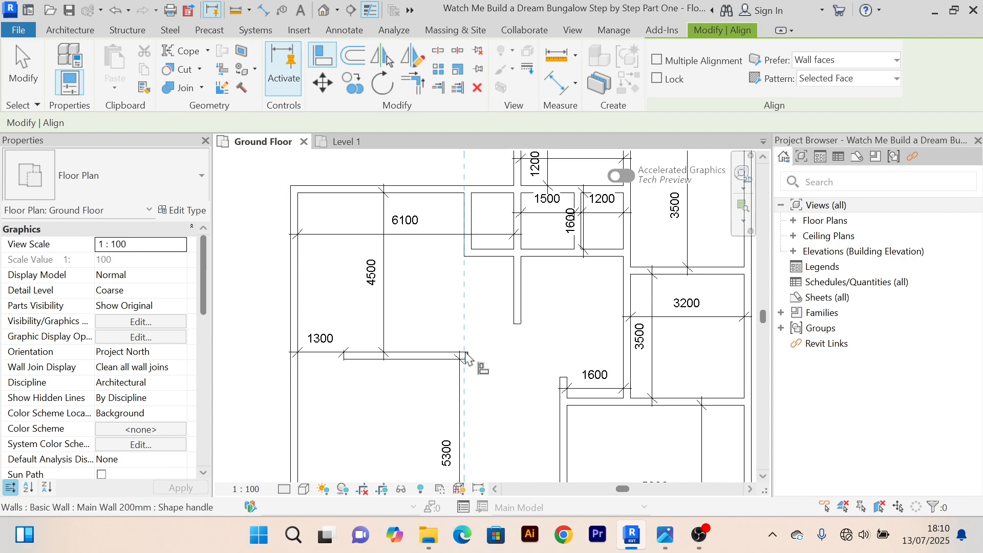
scroll(469, 364, up, 4)
scroll(480, 358, down, 3)
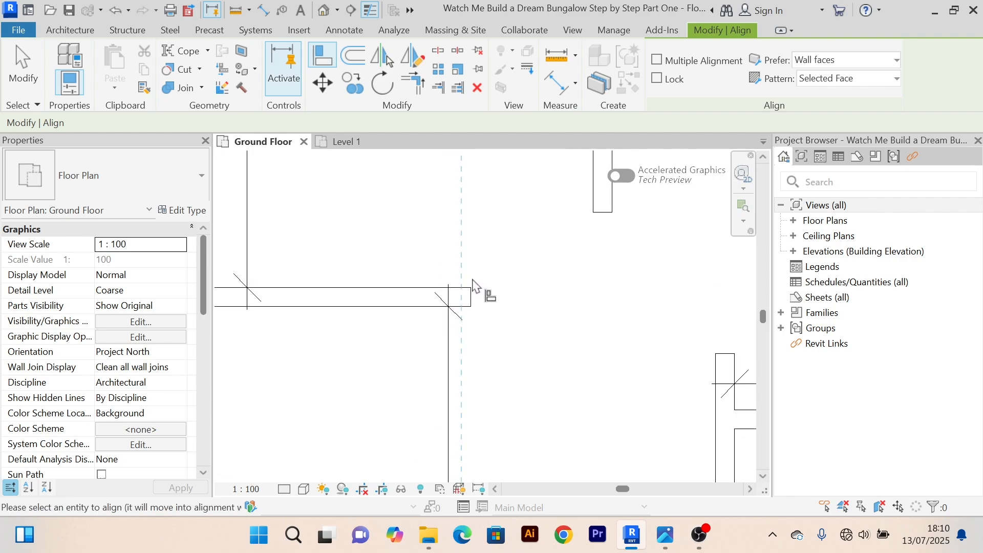
scroll(489, 243, up, 3)
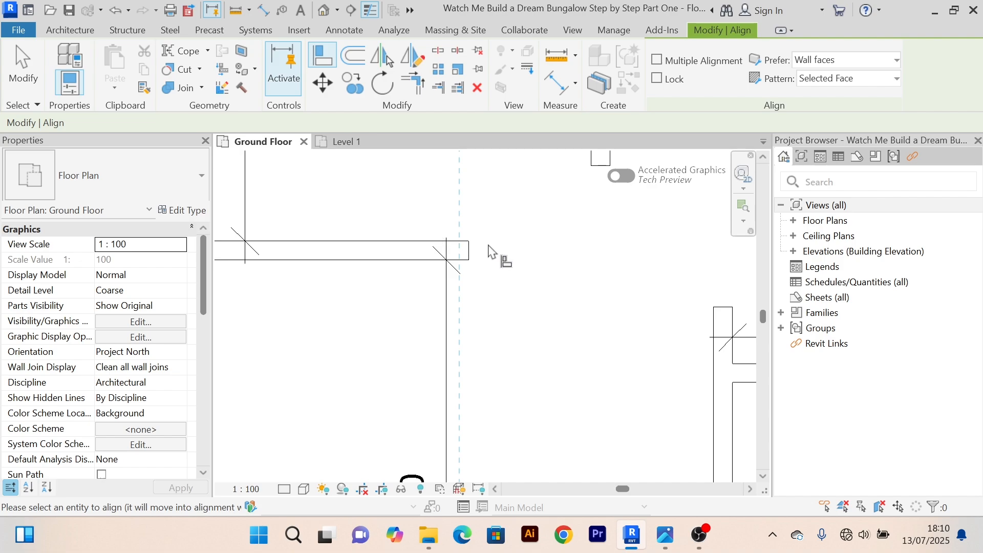
scroll(489, 251, up, 3)
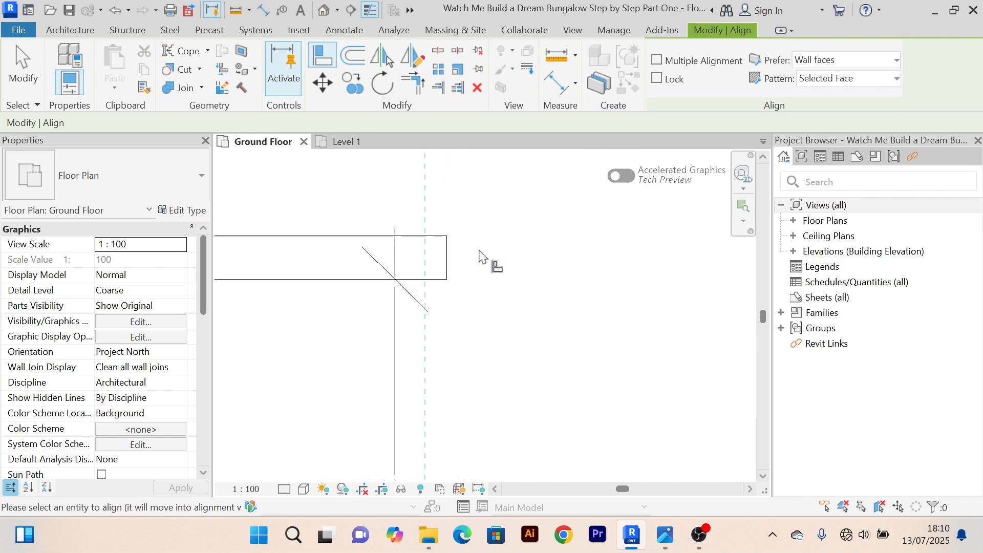
click(448, 264)
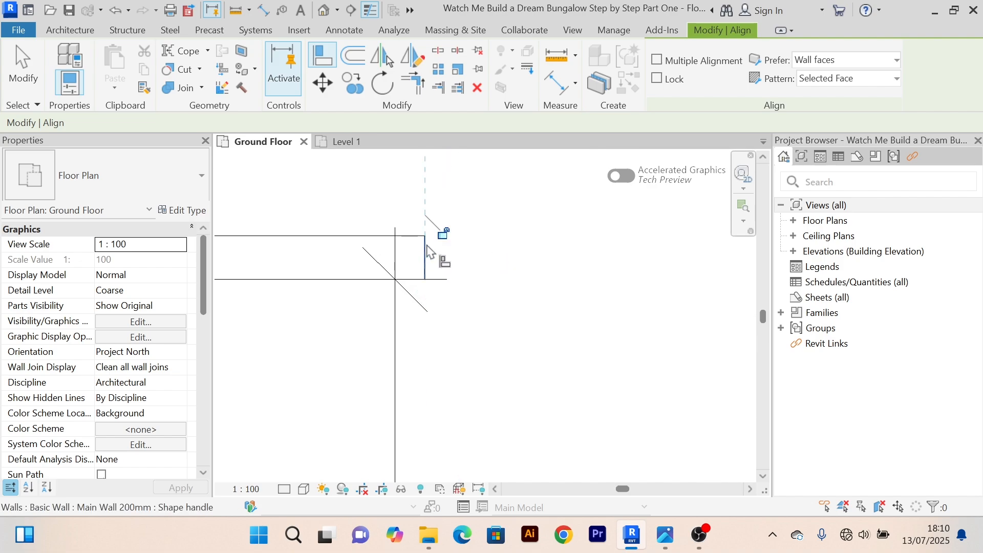
scroll(530, 284, down, 8)
middle_drag(535, 283, 469, 360)
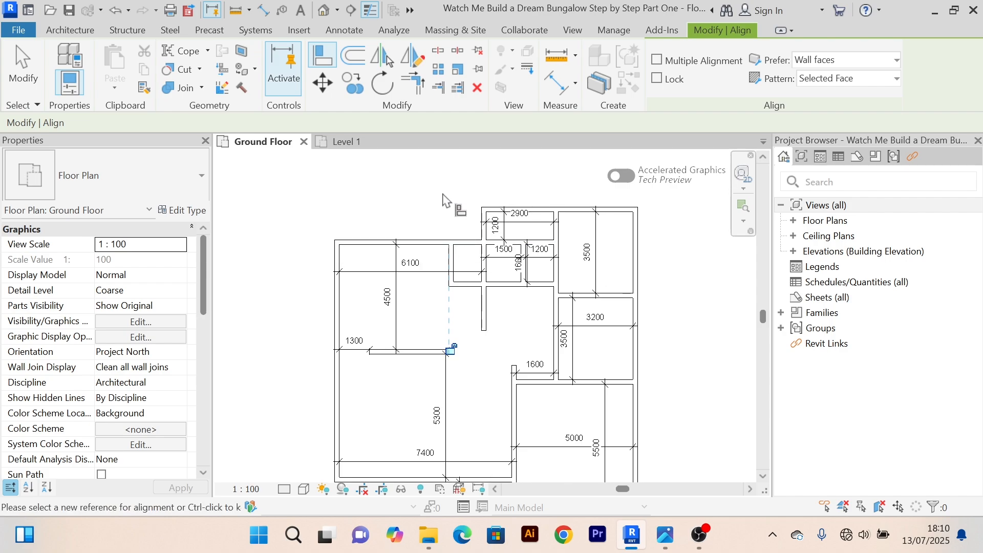
right_click(429, 183)
click(463, 188)
scroll(466, 327, up, 3)
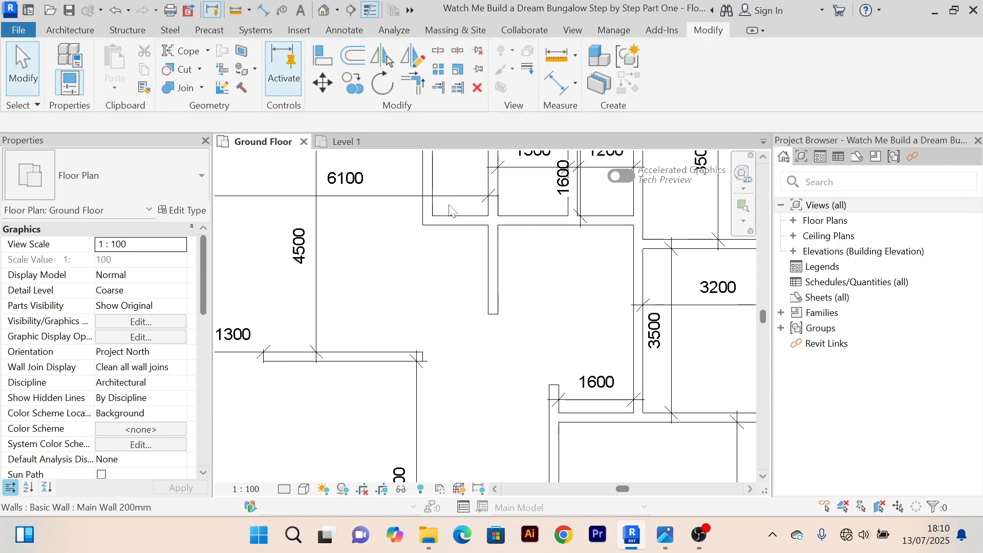
Step: Examine the wall layout and dimensions of the small upper rooms, the corridor and the rooms on the plan's right side
scroll(463, 317, down, 3)
scroll(461, 309, up, 3)
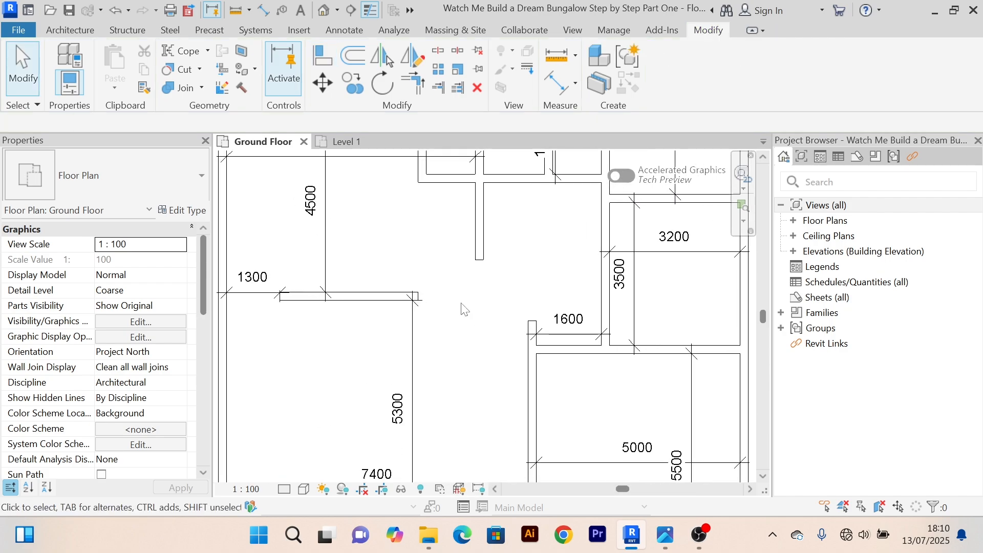
middle_drag(464, 308, 468, 388)
scroll(548, 312, down, 2)
middle_drag(557, 326, 496, 347)
scroll(518, 325, up, 3)
scroll(514, 322, down, 2)
scroll(496, 344, up, 2)
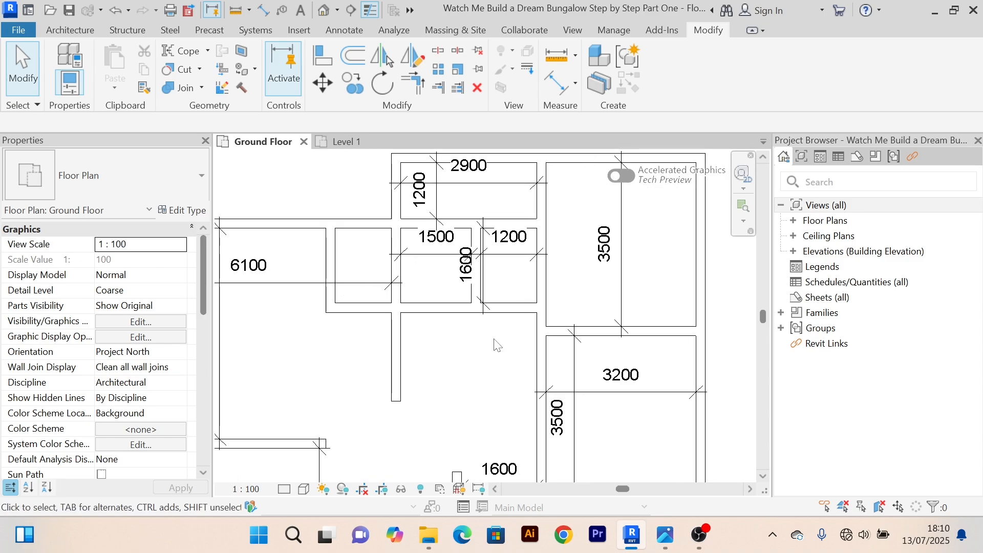
scroll(497, 345, down, 2)
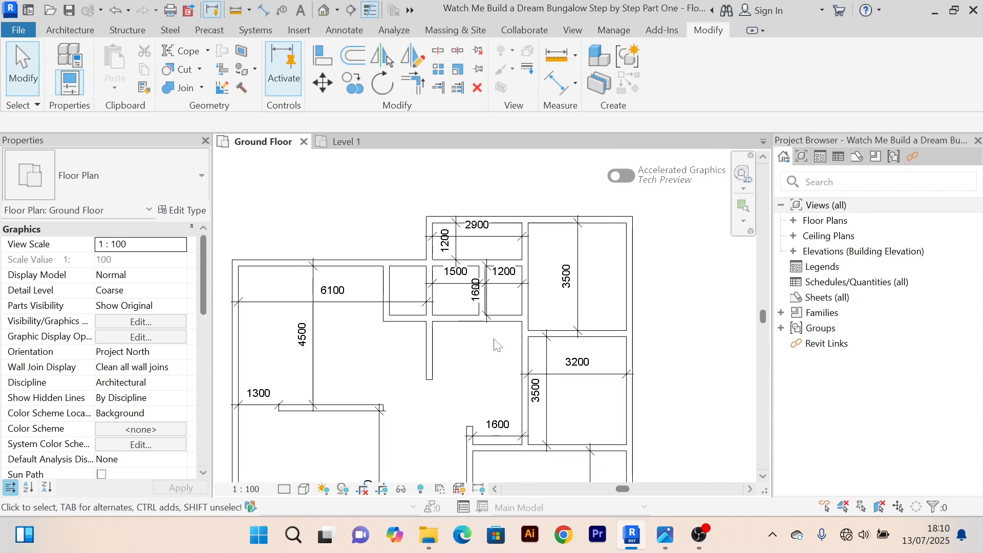
middle_drag(497, 346, 493, 297)
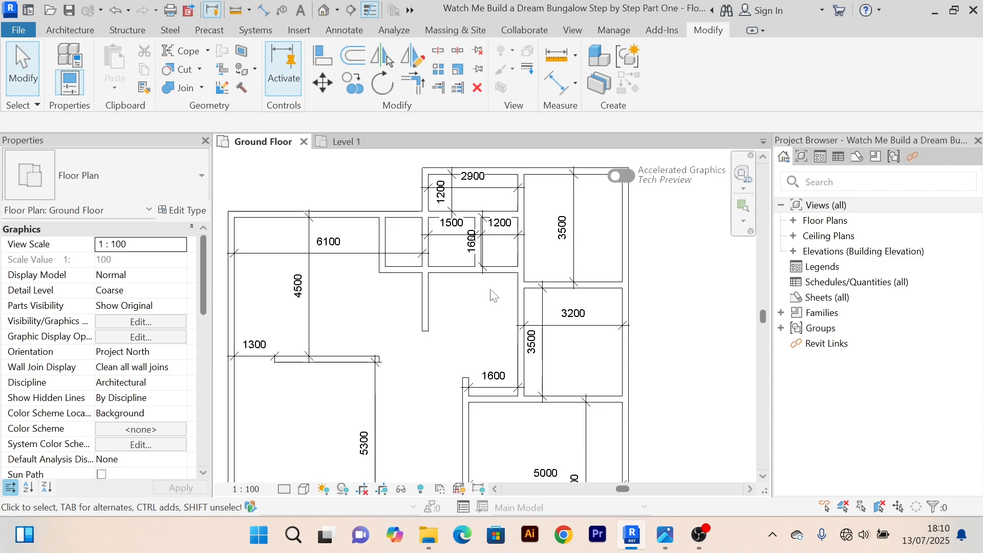
middle_drag(493, 295, 476, 275)
scroll(525, 251, up, 7)
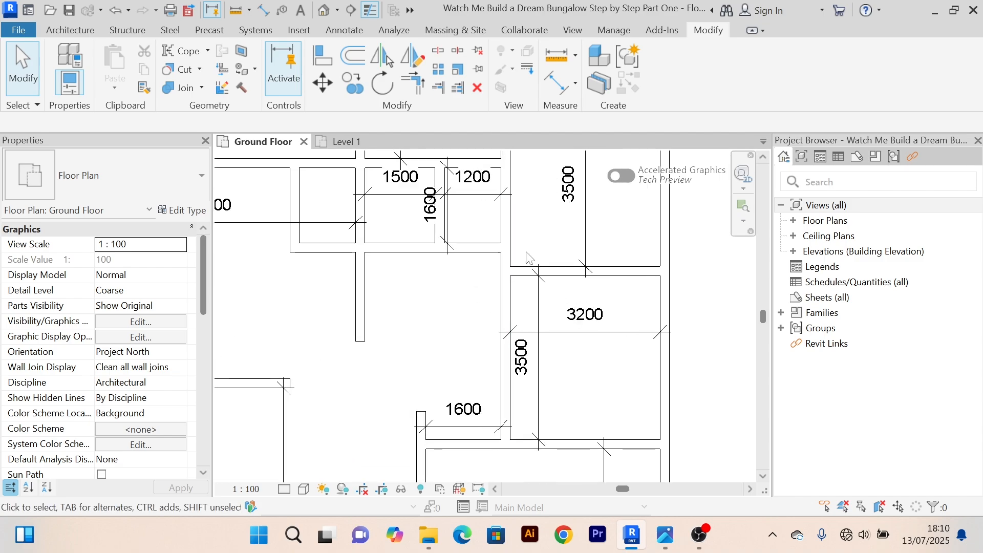
scroll(525, 234, down, 4)
middle_drag(539, 233, 501, 301)
scroll(495, 322, down, 1)
scroll(481, 296, up, 4)
scroll(467, 353, up, 4)
scroll(490, 329, down, 4)
scroll(445, 334, down, 2)
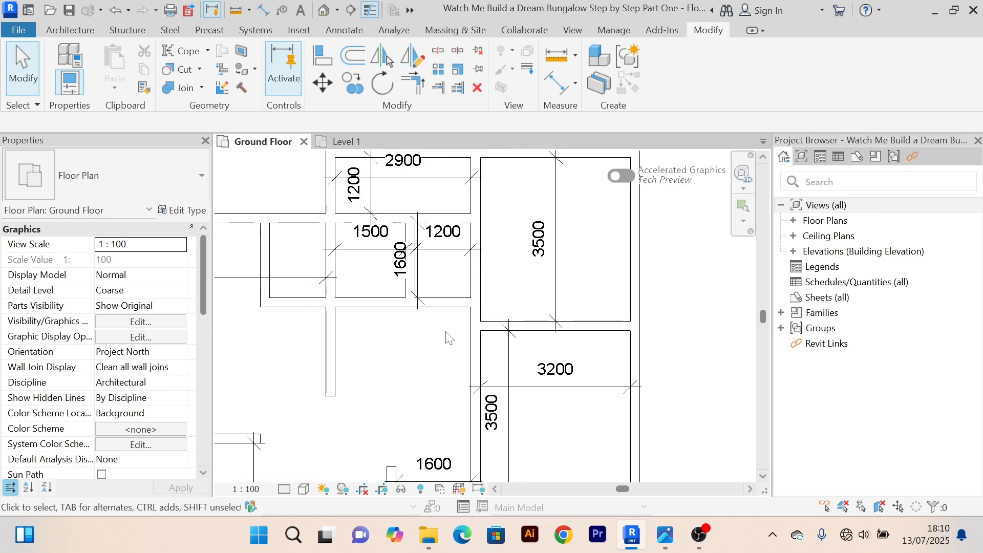
middle_drag(445, 336, 436, 382)
scroll(437, 347, down, 2)
mouse_move(460, 342)
middle_down()
mouse_move(457, 305)
mouse_move(449, 338)
mouse_move(476, 305)
mouse_move(455, 328)
middle_up()
scroll(437, 315, up, 4)
scroll(481, 297, down, 1)
scroll(441, 336, down, 1)
scroll(475, 285, up, 2)
scroll(471, 278, down, 1)
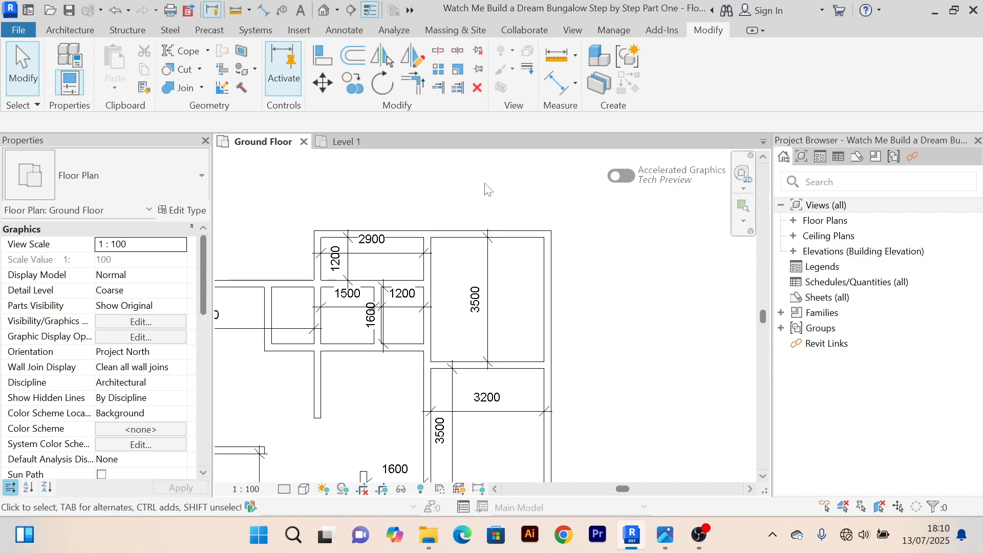
Step: Move the plan's top exterior wall so that the upper right room's vertical dimension is 3700 mm
middle_drag(461, 286, 459, 285)
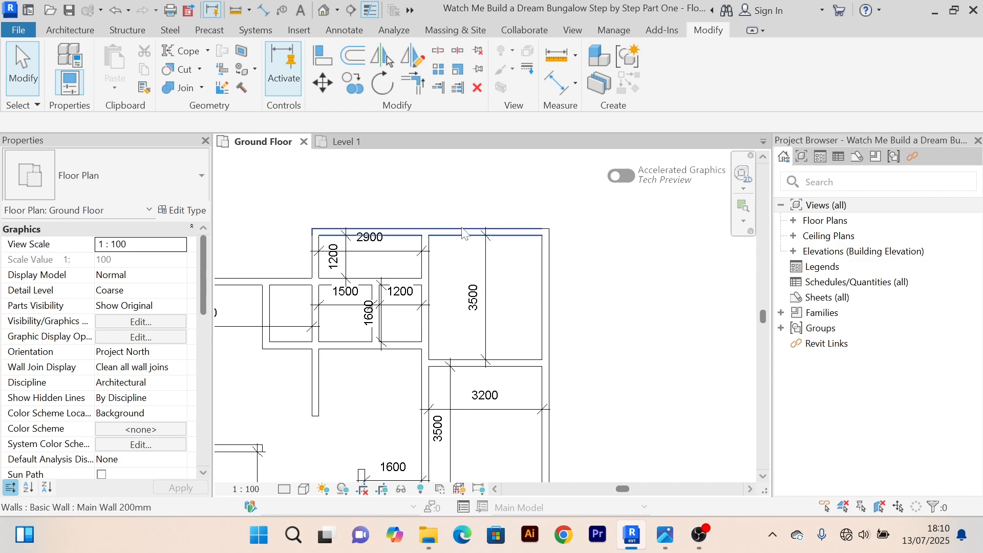
click(465, 233)
click(482, 302)
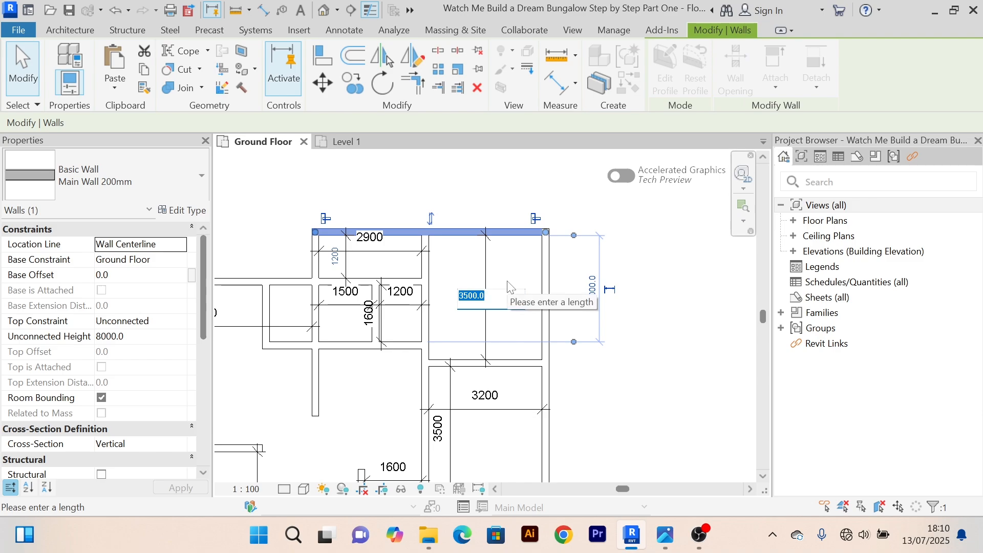
text(370)
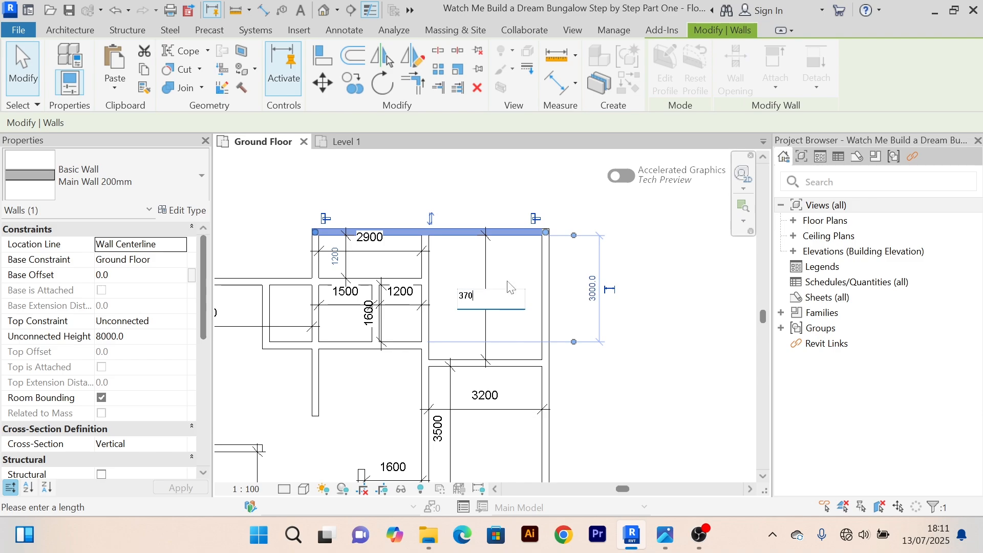
key(Return)
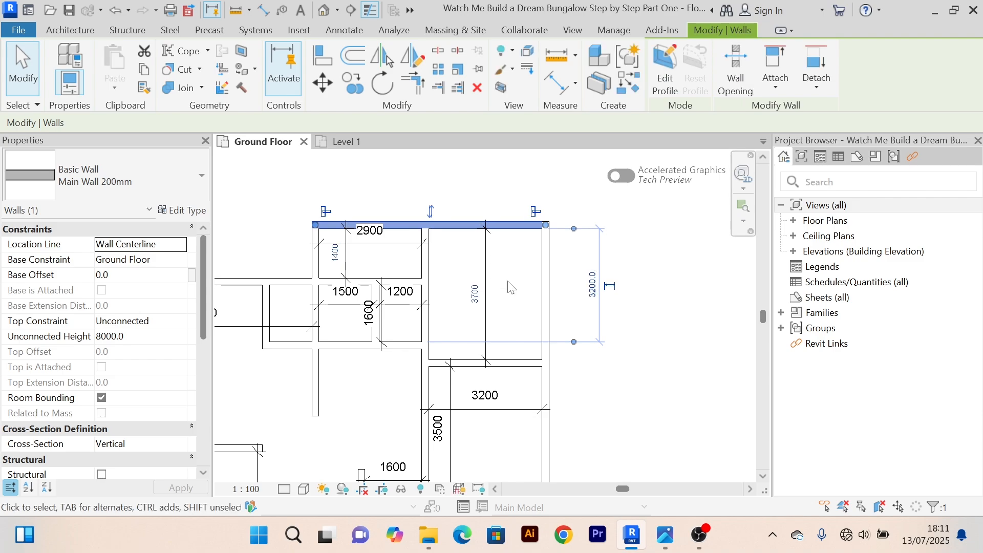
click(610, 378)
scroll(477, 352, up, 3)
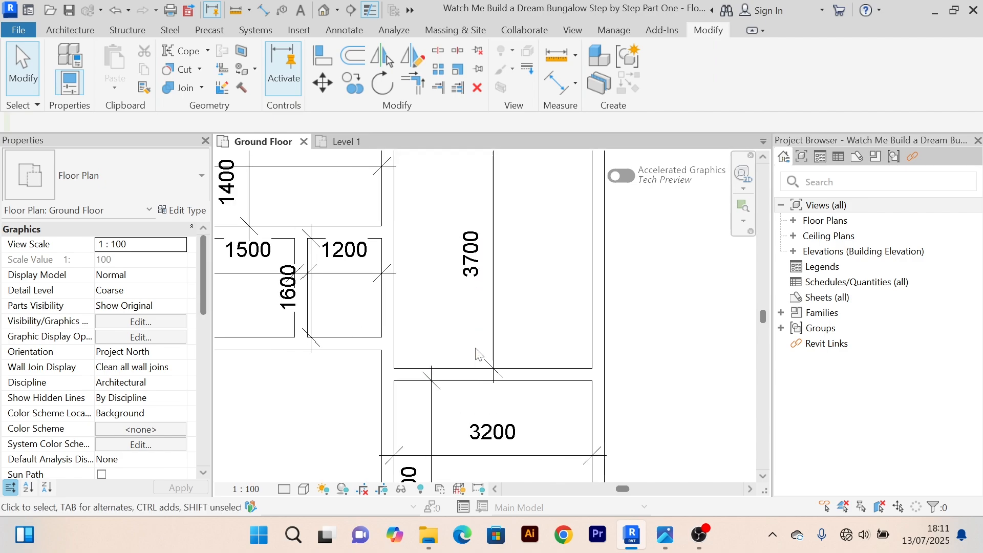
scroll(481, 328, down, 3)
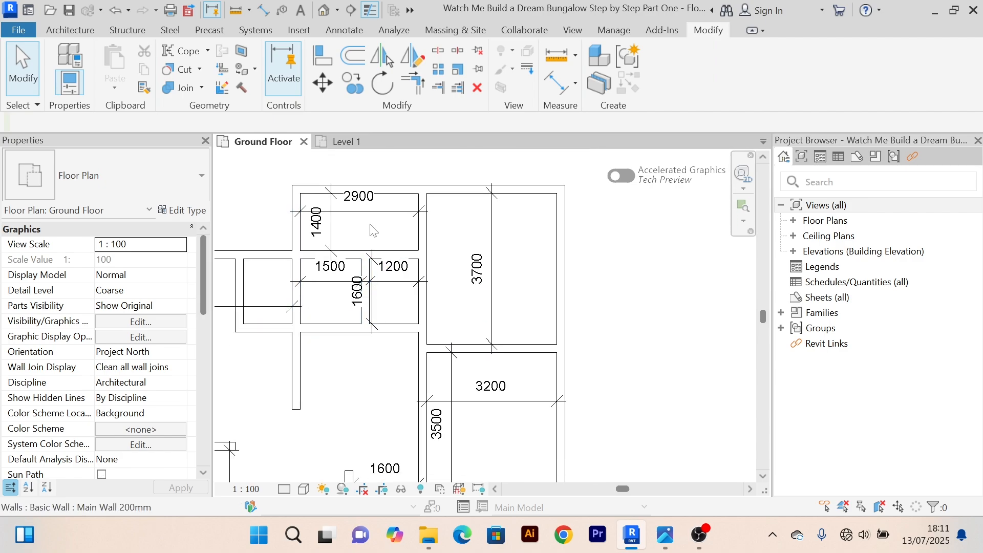
Step: Move the bottom wall of the 2900 mm wide top room to set that room's vertical dimension to 1200 mm
middle_drag(379, 245, 445, 246)
click(407, 269)
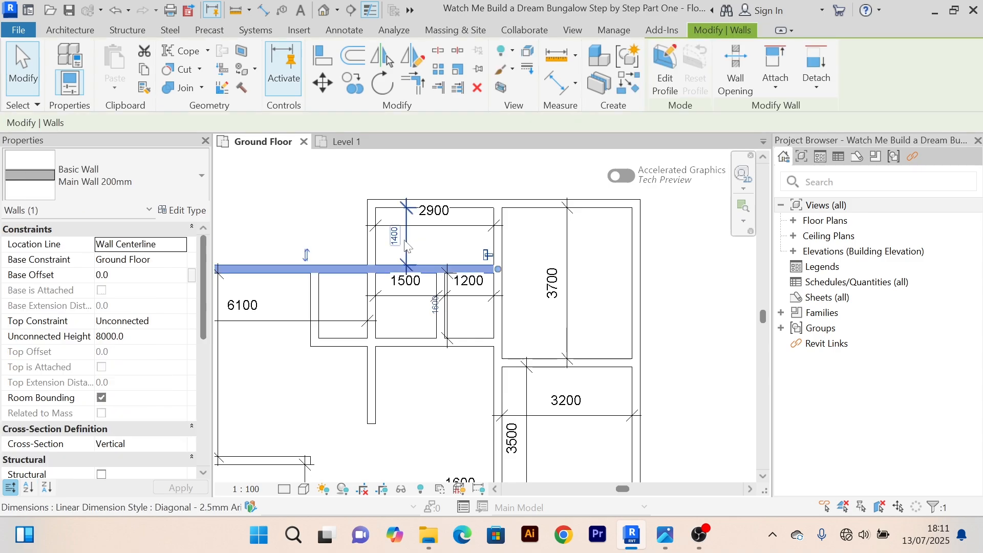
click(394, 236)
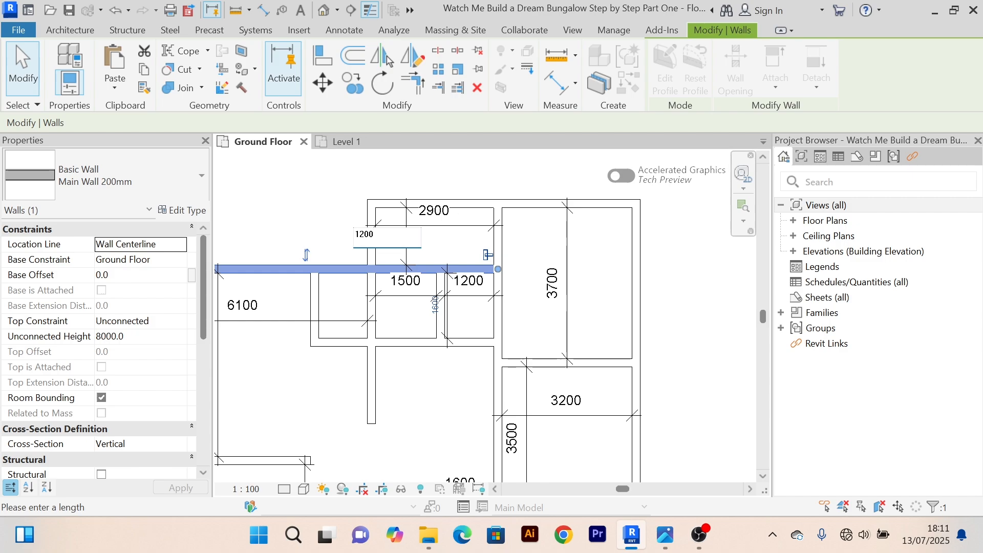
text(1200)
key(Return)
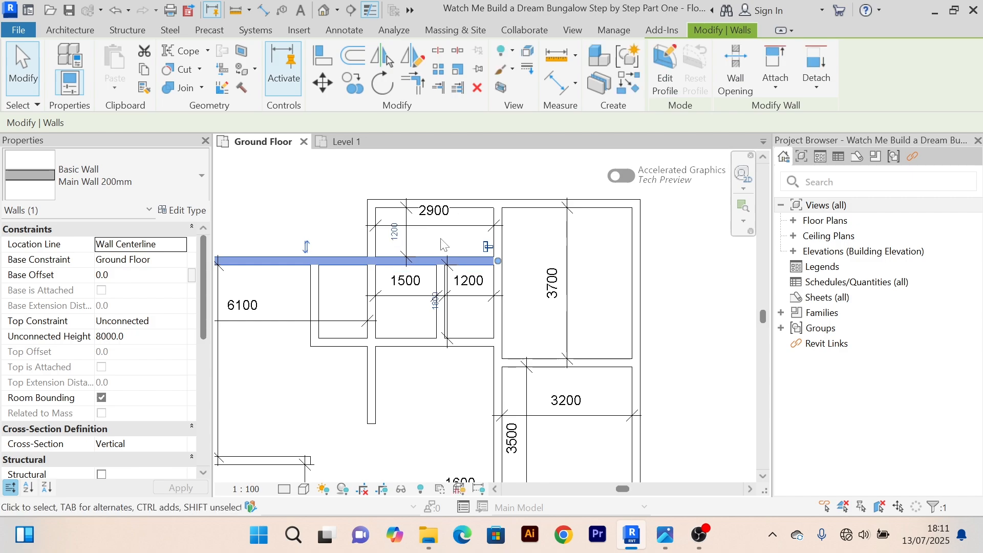
Step: Move the bottom wall of the two small rooms to set their vertical dimension to 1500 mm
click(423, 345)
scroll(433, 310, up, 5)
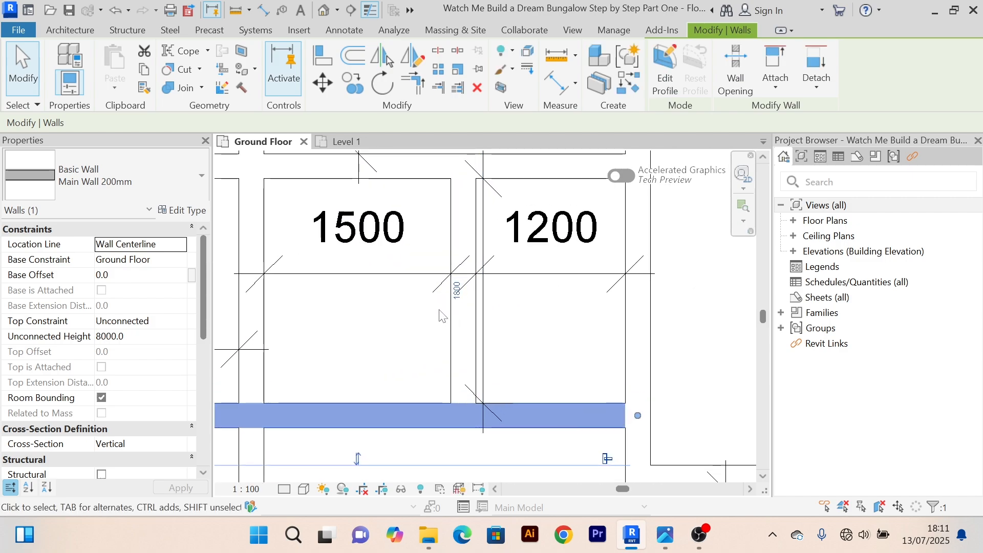
click(456, 290)
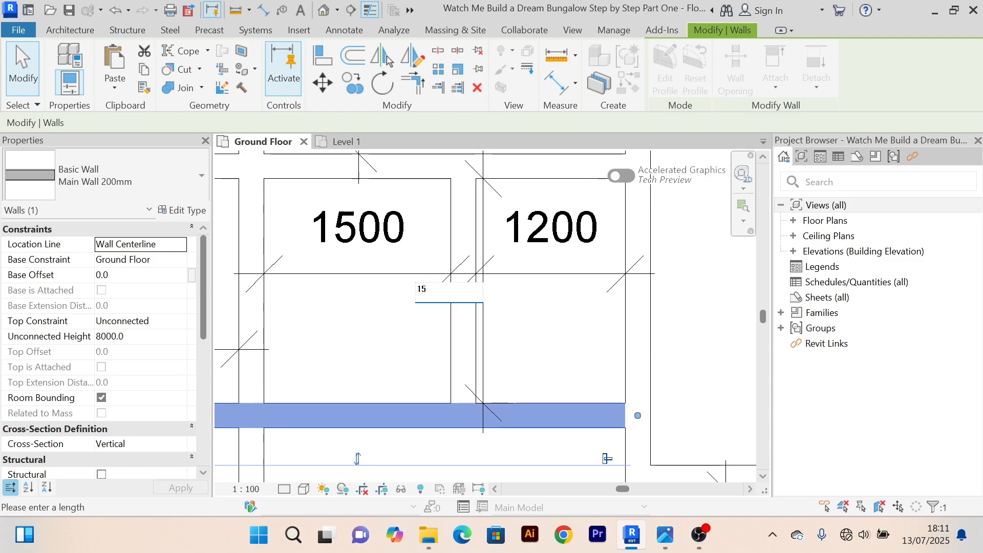
key(Return)
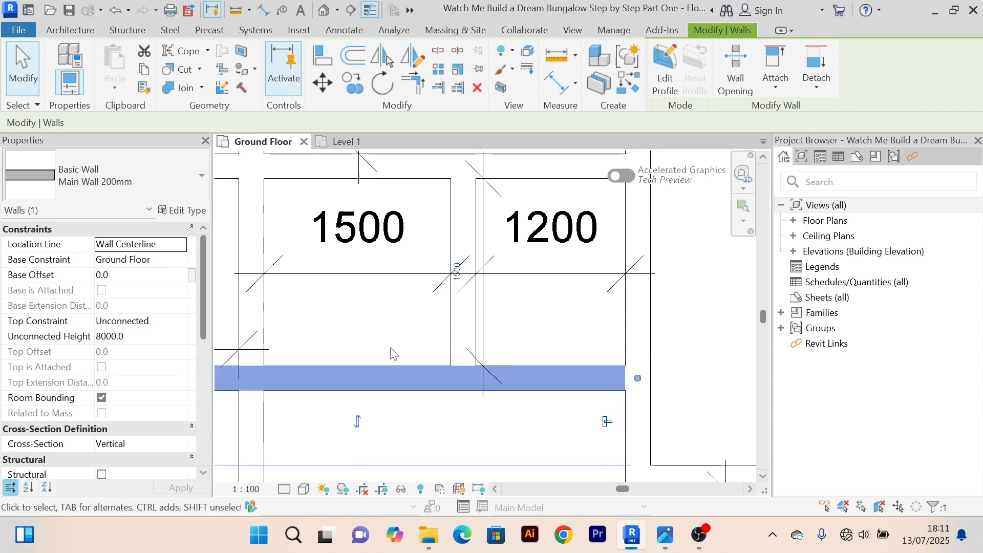
scroll(393, 353, down, 2)
click(465, 433)
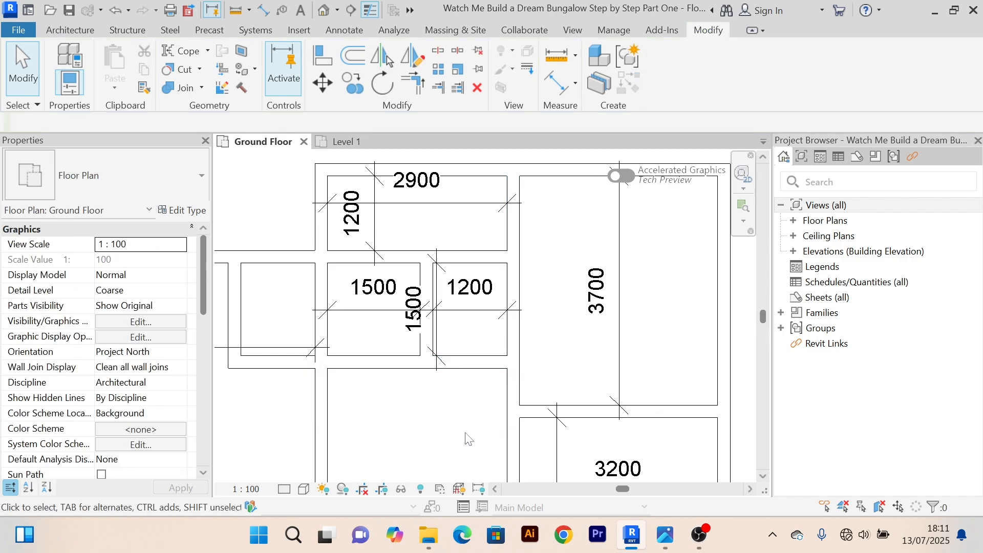
Step: Place an aligned dimension from the small rooms' bottom wall to the inner bottom face of the upper right room
middle_drag(465, 433, 415, 312)
scroll(432, 297, up, 2)
click(558, 83)
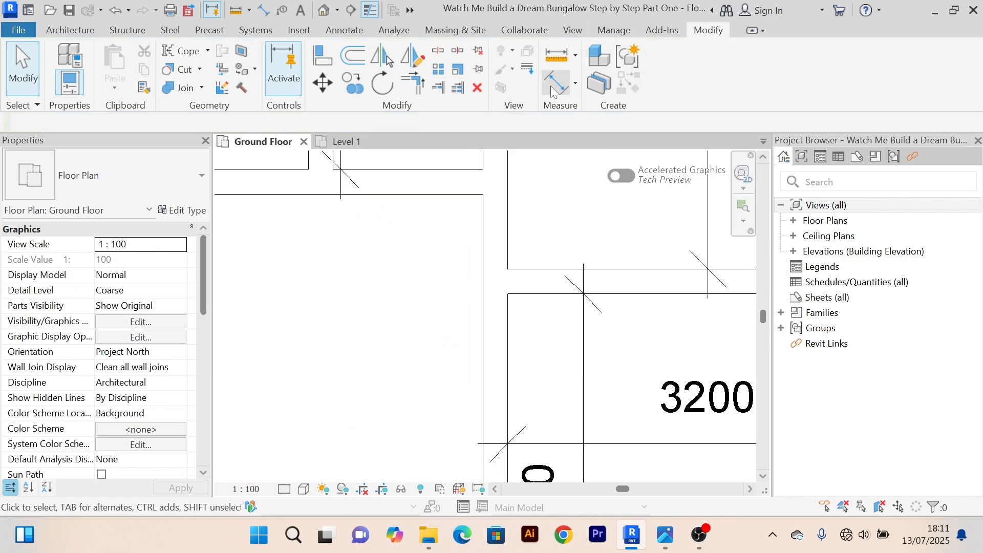
scroll(430, 274, up, 1)
click(482, 170)
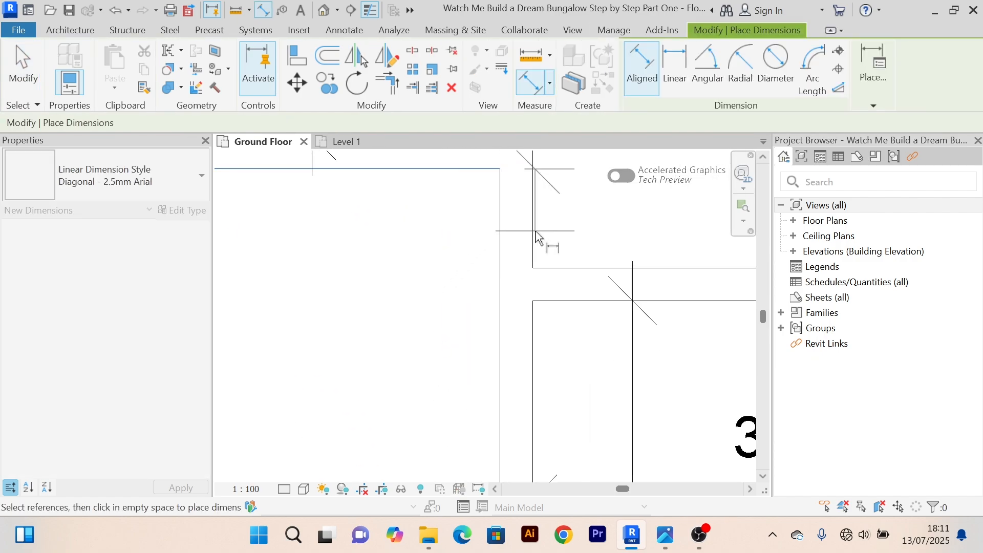
middle_drag(536, 231, 511, 298)
click(532, 336)
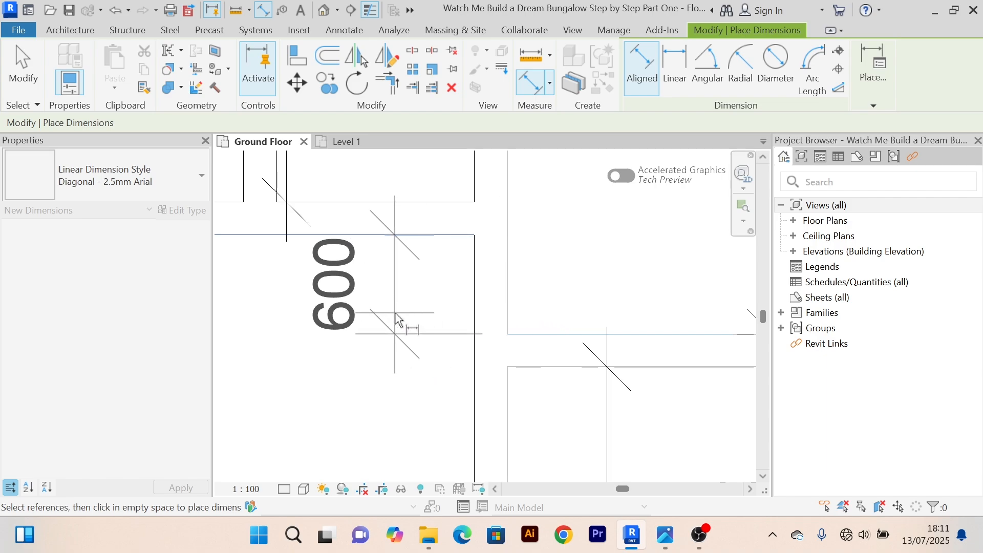
click(405, 321)
scroll(408, 323, down, 5)
right_click(574, 269)
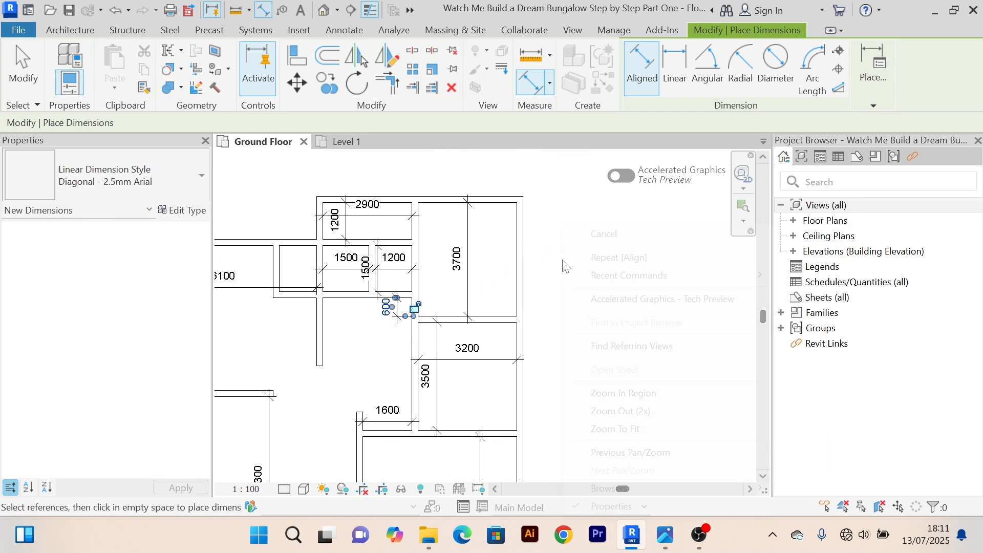
click(612, 223)
Step: Move the small rooms' bottom wall to 1200 mm from the inner bottom face of the upper right room
scroll(376, 340, up, 3)
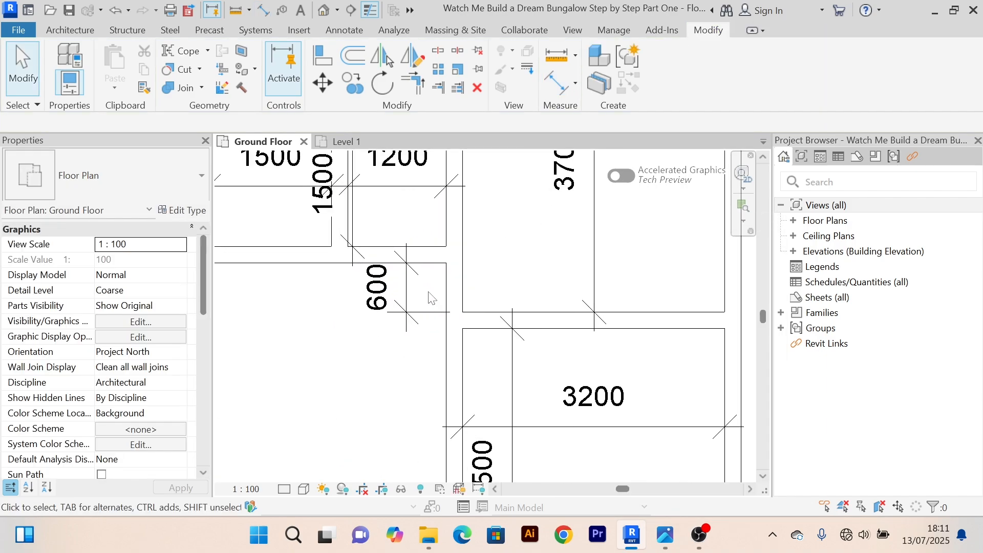
scroll(394, 342, down, 1)
middle_drag(391, 335, 396, 377)
scroll(391, 309, up, 2)
scroll(392, 311, down, 2)
scroll(399, 317, up, 3)
scroll(538, 339, down, 4)
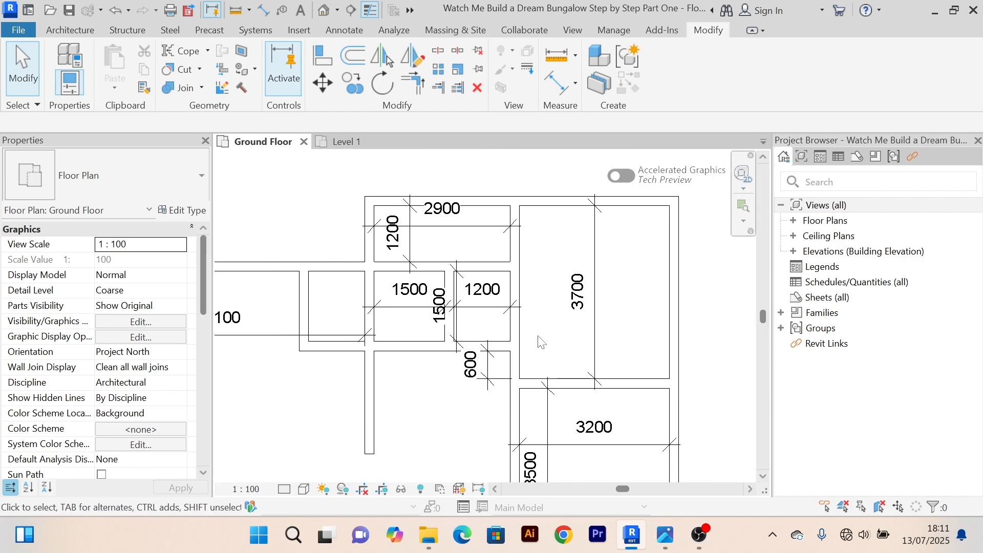
scroll(527, 322, up, 3)
scroll(443, 284, up, 2)
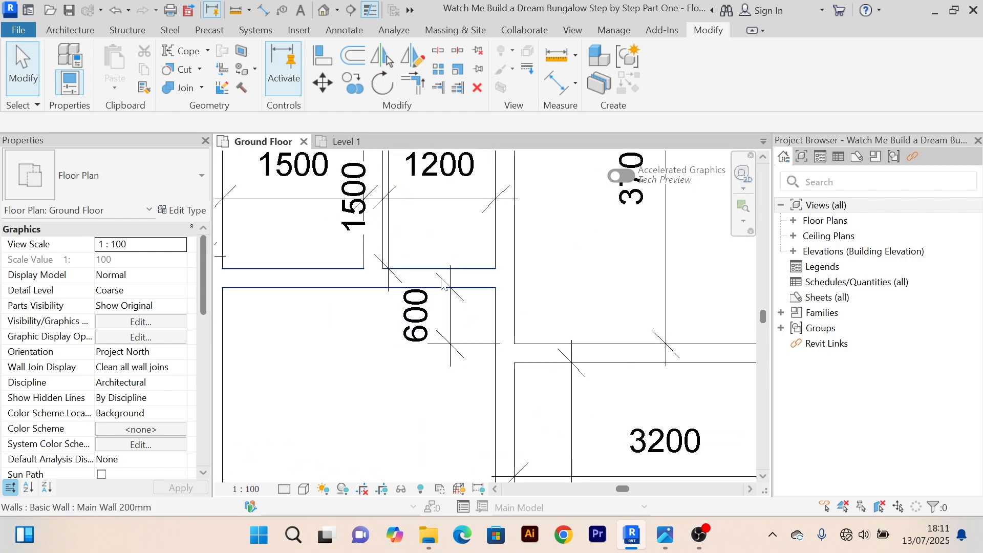
click(424, 273)
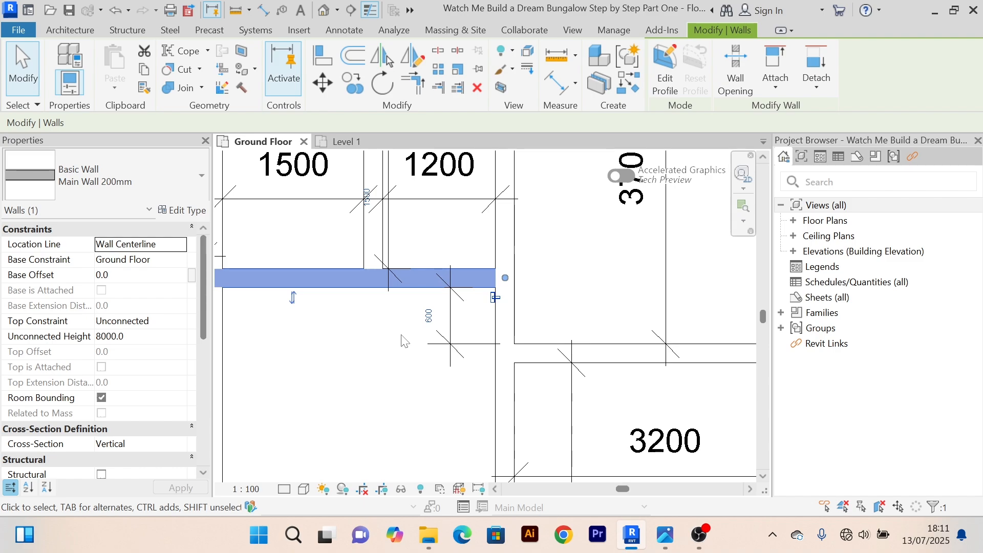
click(429, 315)
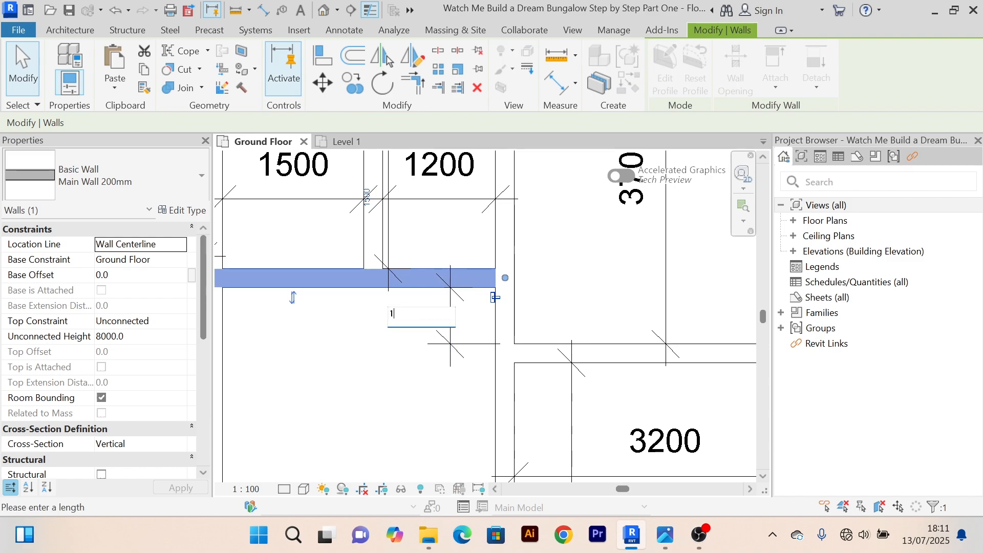
key(Return)
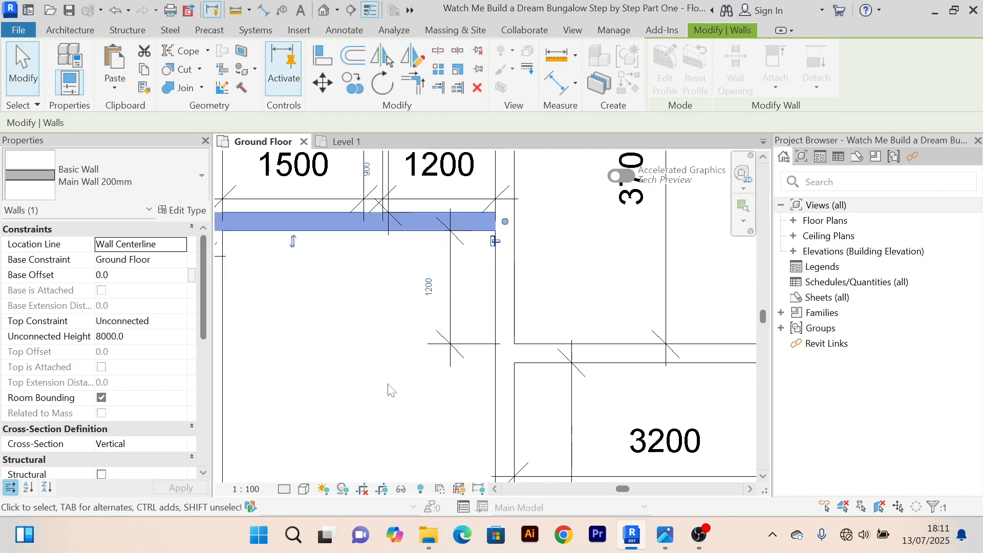
scroll(383, 307, down, 2)
middle_drag(350, 241, 362, 321)
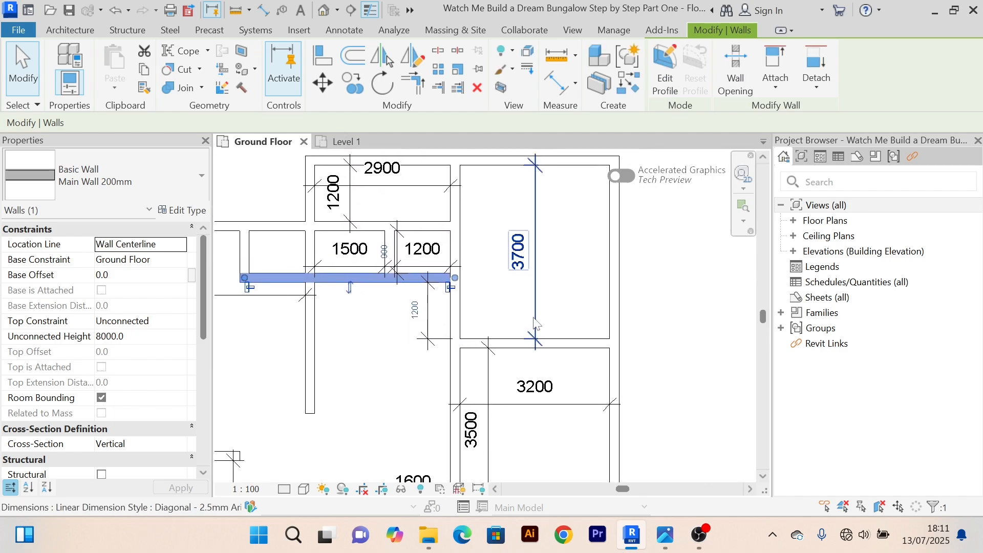
click(487, 317)
middle_drag(504, 322, 494, 346)
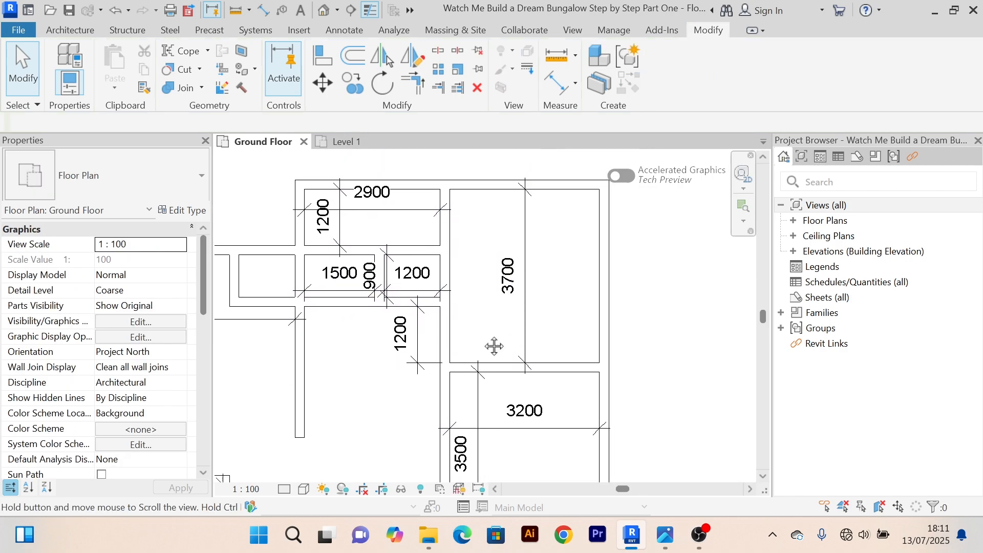
Step: Move the wall above the two small rooms to set their vertical dimension to 1500 mm
scroll(379, 251, up, 7)
scroll(385, 238, down, 4)
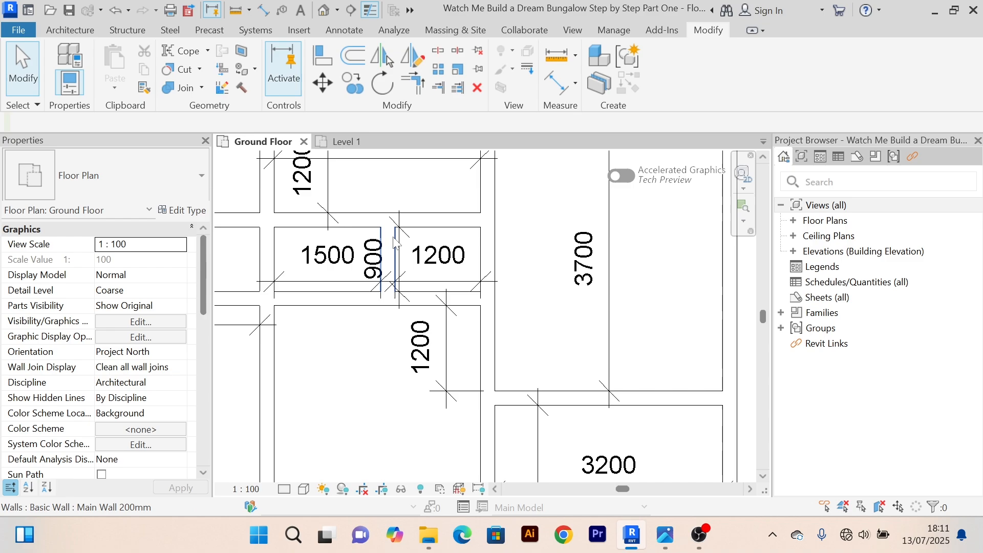
click(421, 220)
click(379, 260)
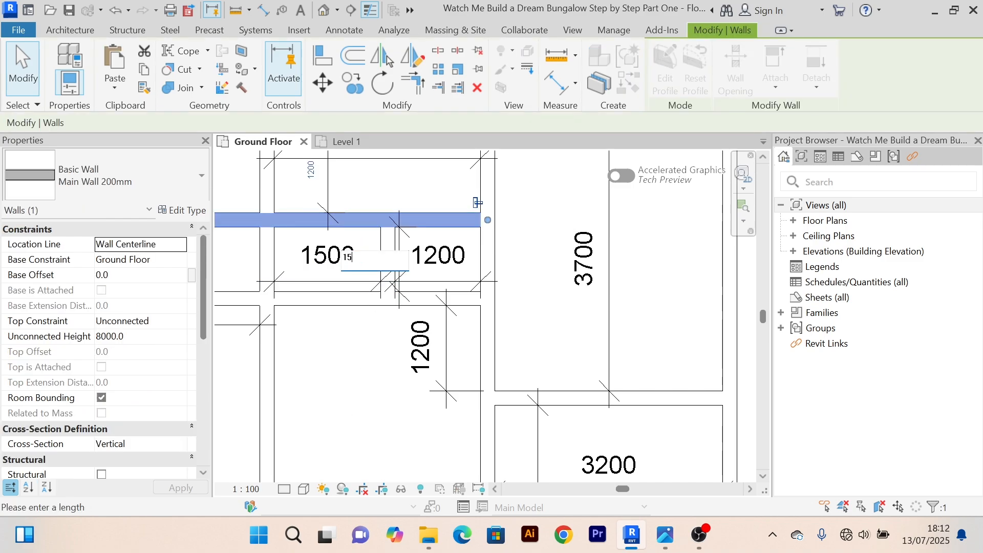
text(1500)
key(Return)
scroll(358, 384, down, 3)
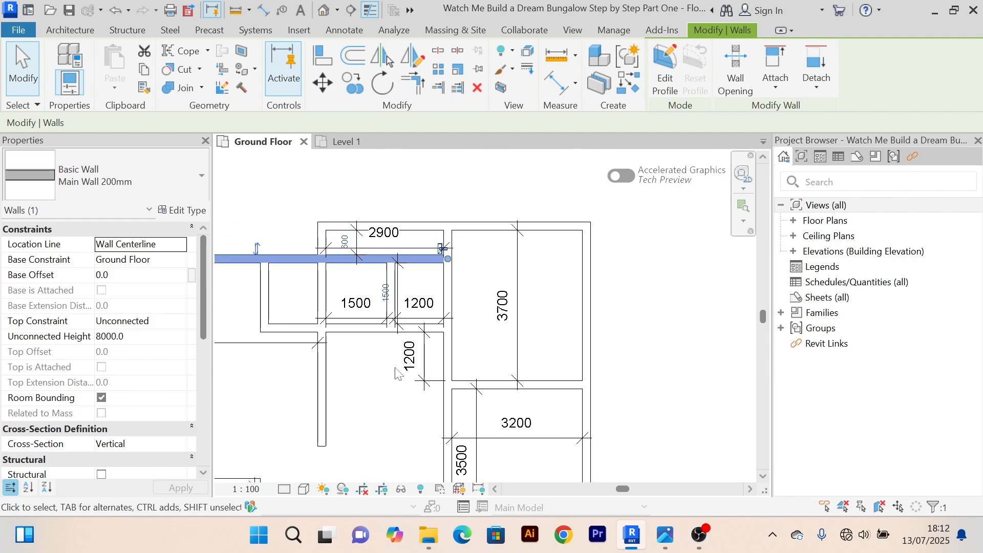
Step: Delete the 2900 and 600 dimensions in the narrow space above the two small rooms
click(405, 371)
scroll(380, 219, up, 2)
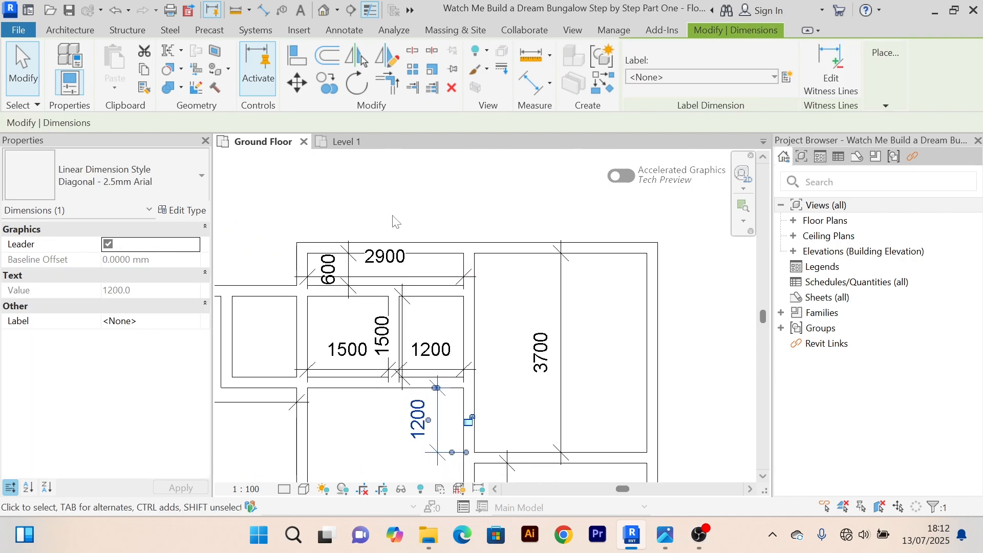
scroll(387, 220, down, 3)
scroll(496, 214, up, 5)
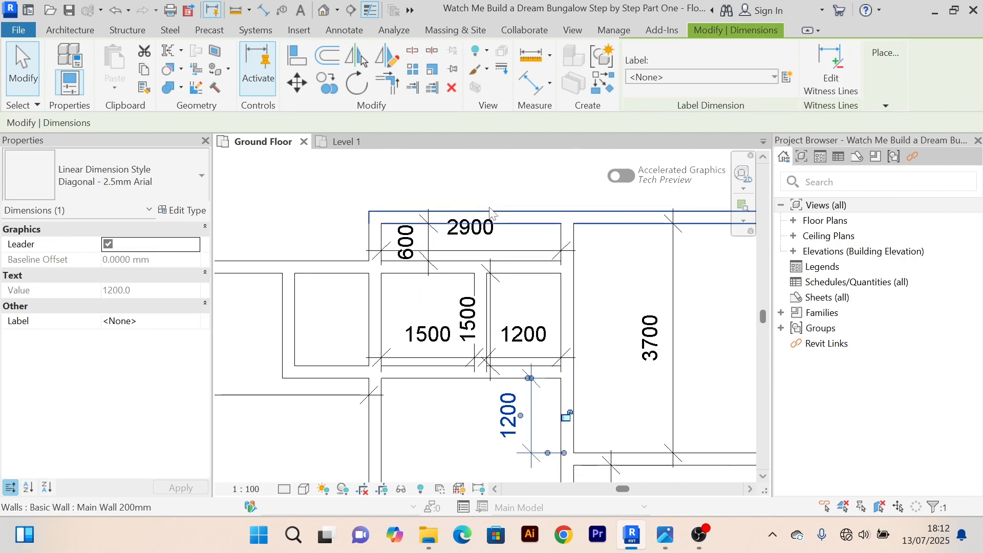
scroll(495, 214, down, 3)
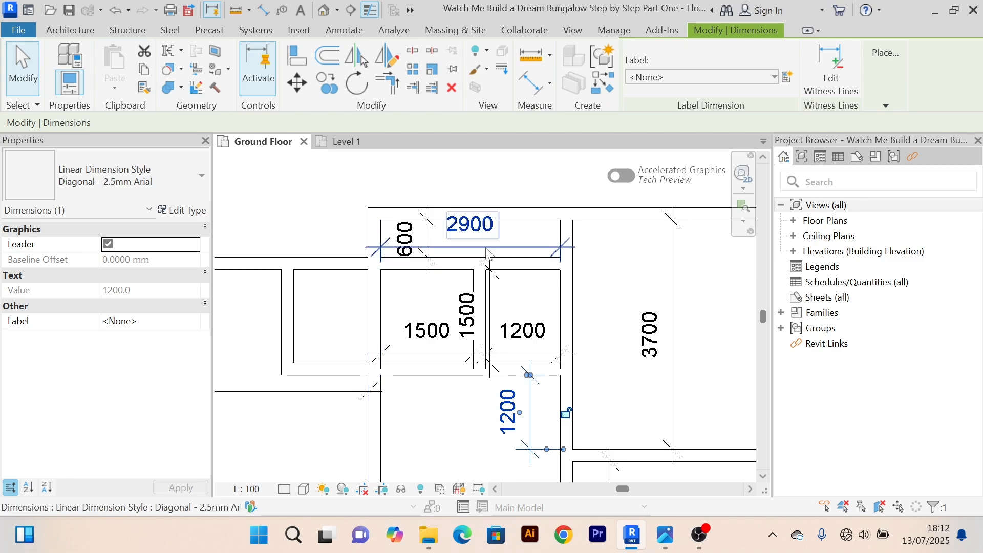
scroll(503, 236, down, 1)
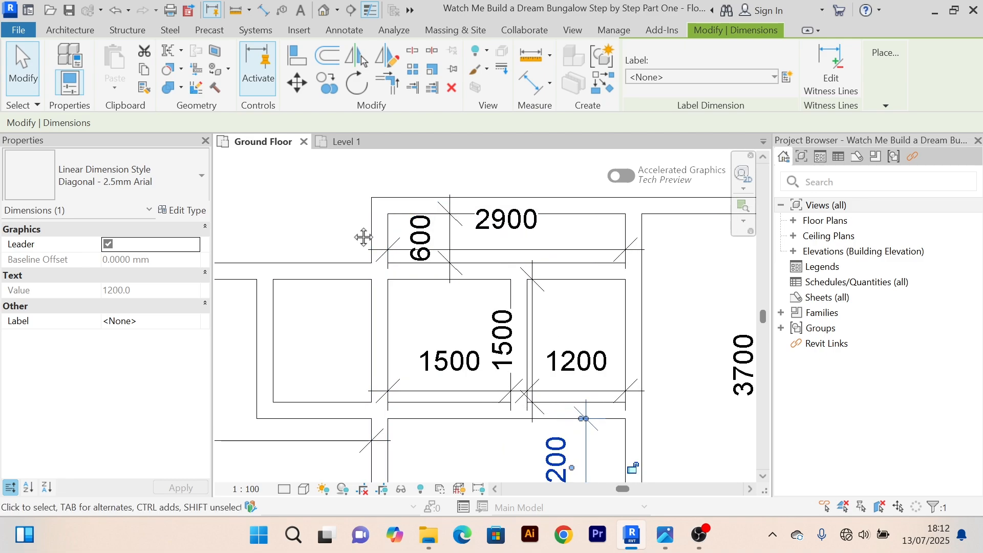
middle_drag(364, 234, 294, 261)
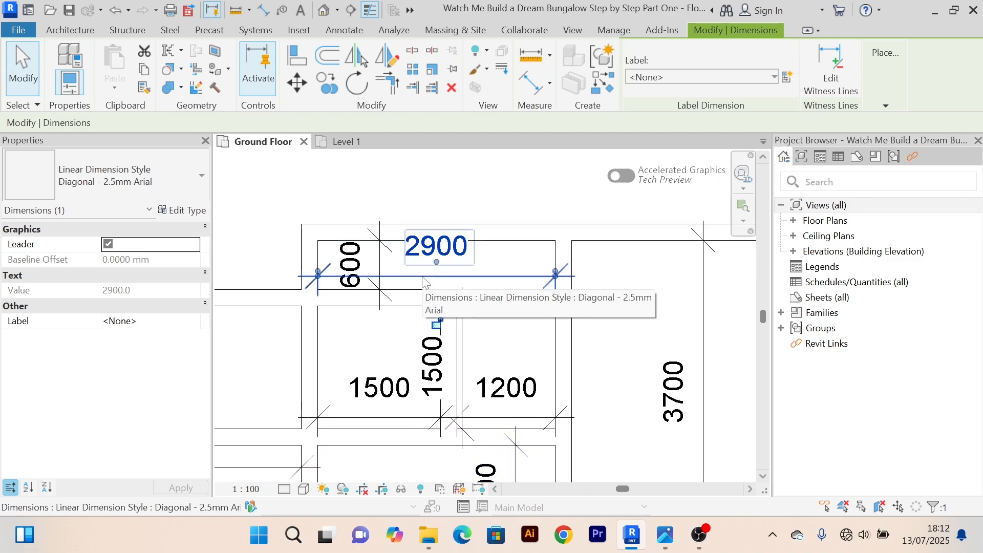
key(Delete)
click(388, 280)
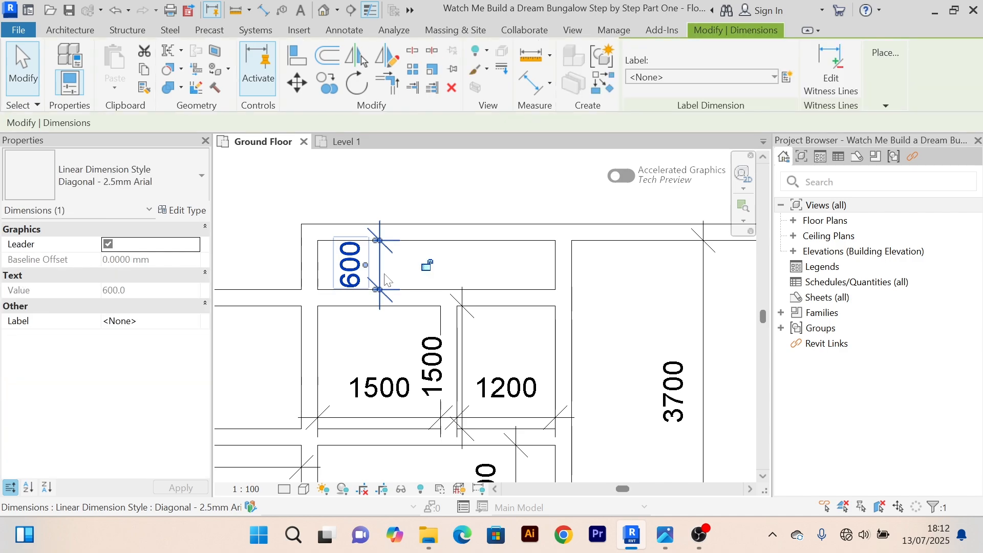
key(Delete)
Step: Trim the upper right room's top wall to a corner with that room's left wall
scroll(388, 281, down, 1)
middle_drag(387, 280, 374, 265)
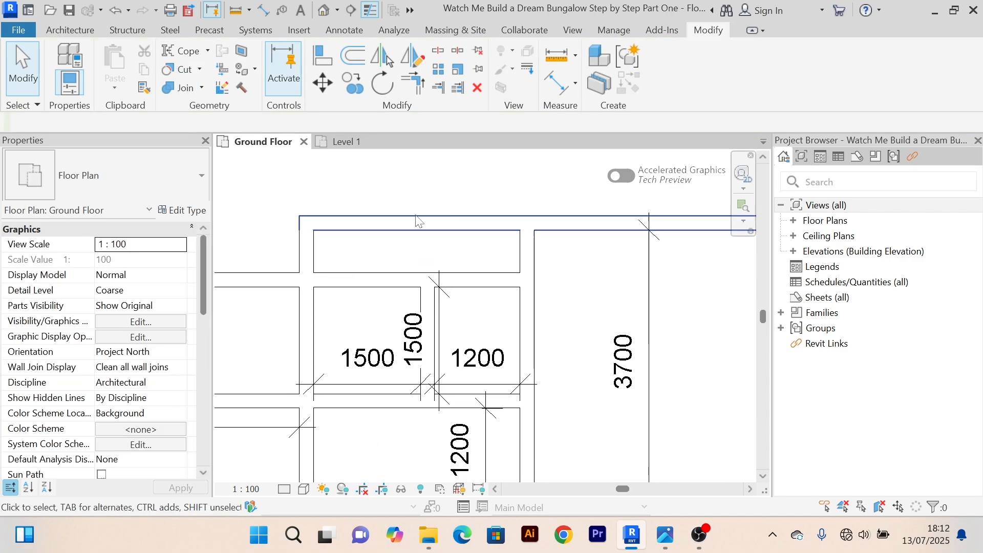
click(412, 82)
click(579, 223)
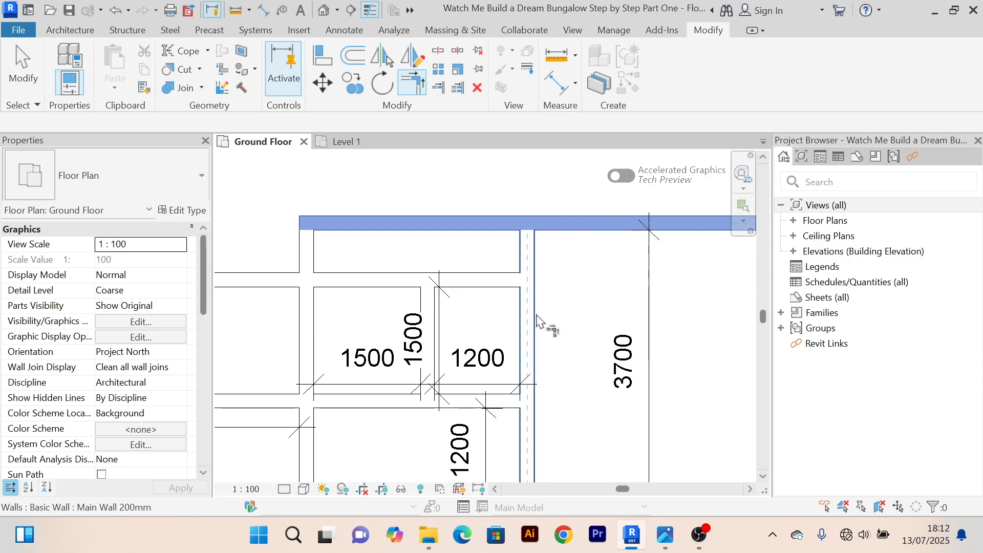
click(537, 264)
right_click(468, 198)
click(484, 202)
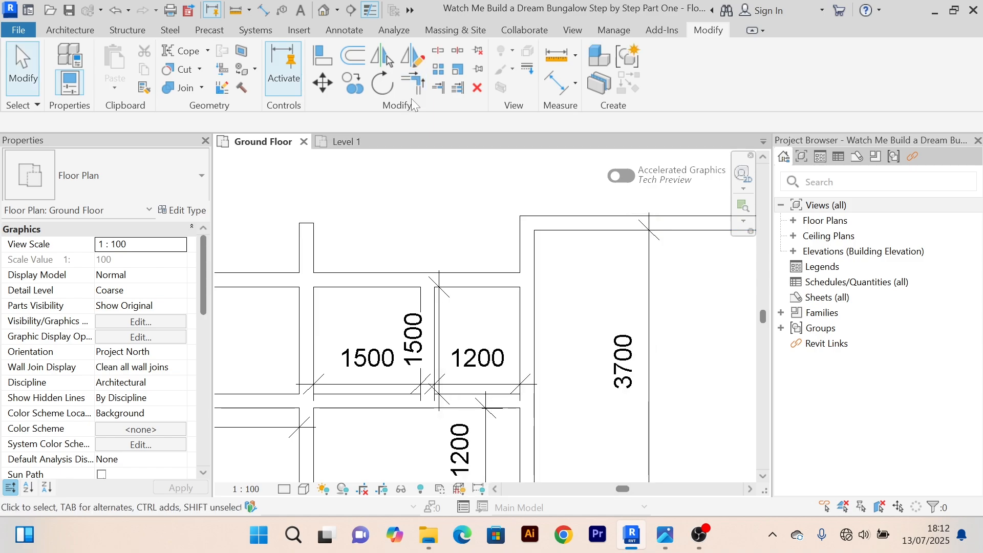
Step: Trim off the vertical wall stub projecting above the small rooms' top wall
click(460, 89)
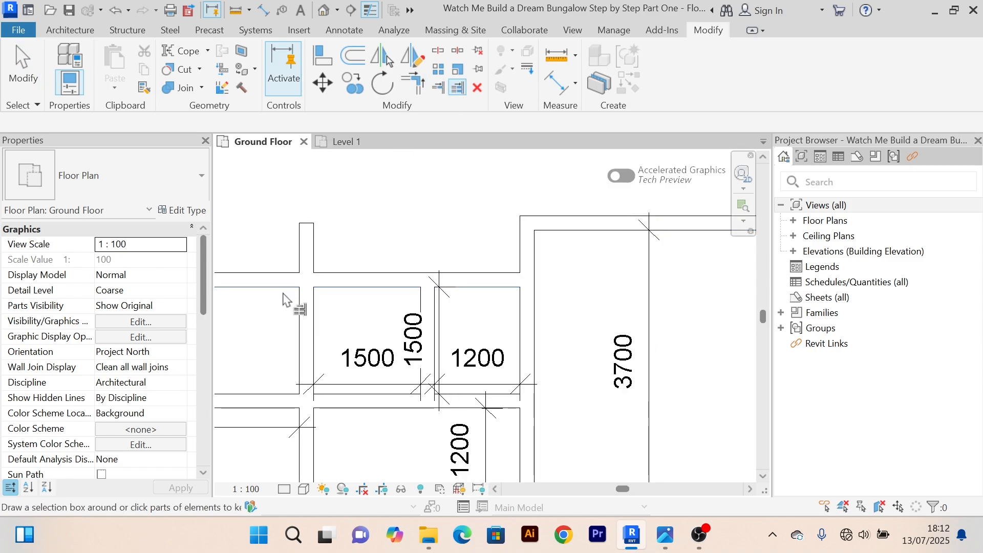
click(310, 306)
right_click(357, 216)
click(379, 226)
Step: Examine the trimmed walls and the room dimensions across the ground floor plan, especially around the small upper rooms
scroll(379, 227, down, 2)
middle_drag(391, 235, 461, 227)
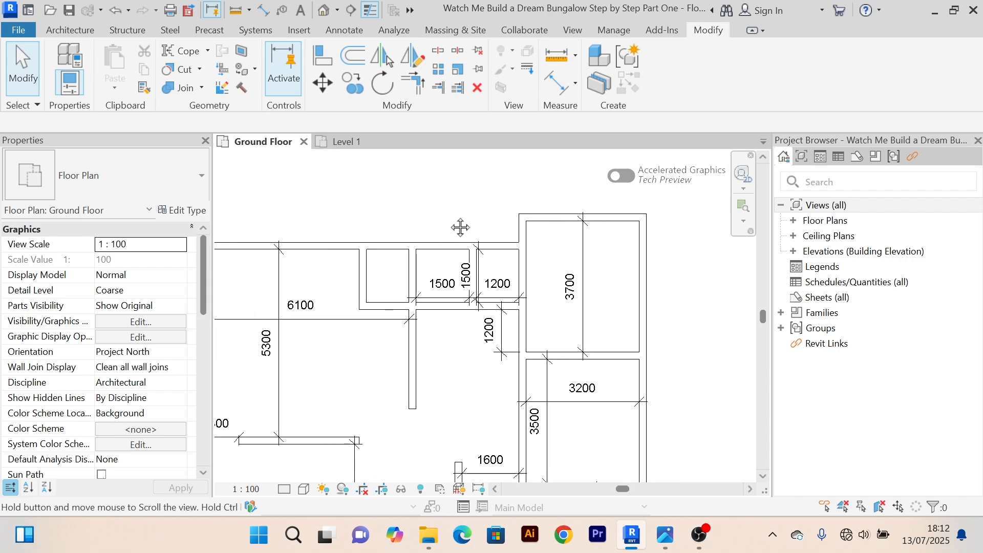
scroll(504, 285, up, 4)
middle_drag(505, 285, 376, 288)
scroll(376, 288, down, 2)
middle_drag(353, 247, 438, 254)
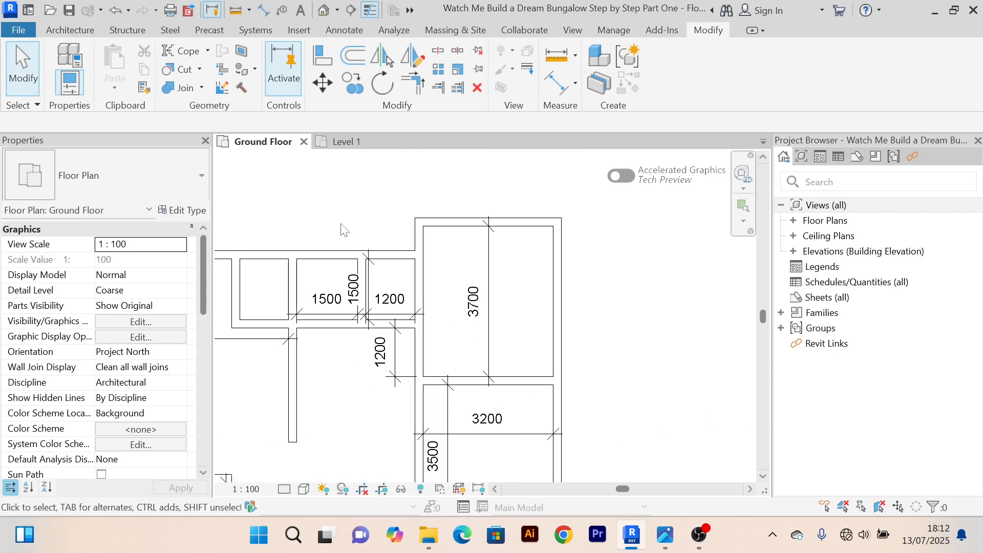
scroll(344, 229, down, 1)
middle_drag(344, 229, 407, 260)
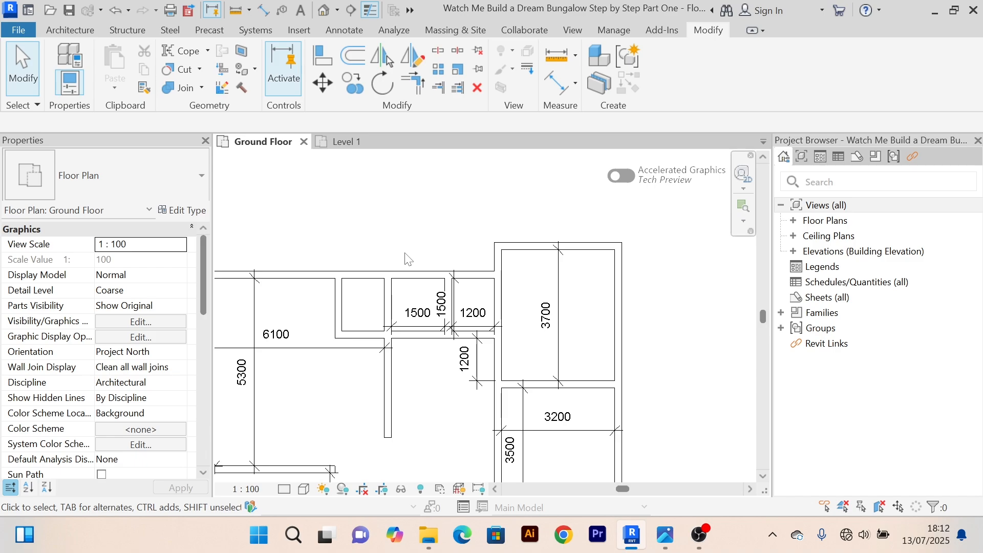
scroll(409, 239, down, 1)
middle_drag(410, 238, 467, 262)
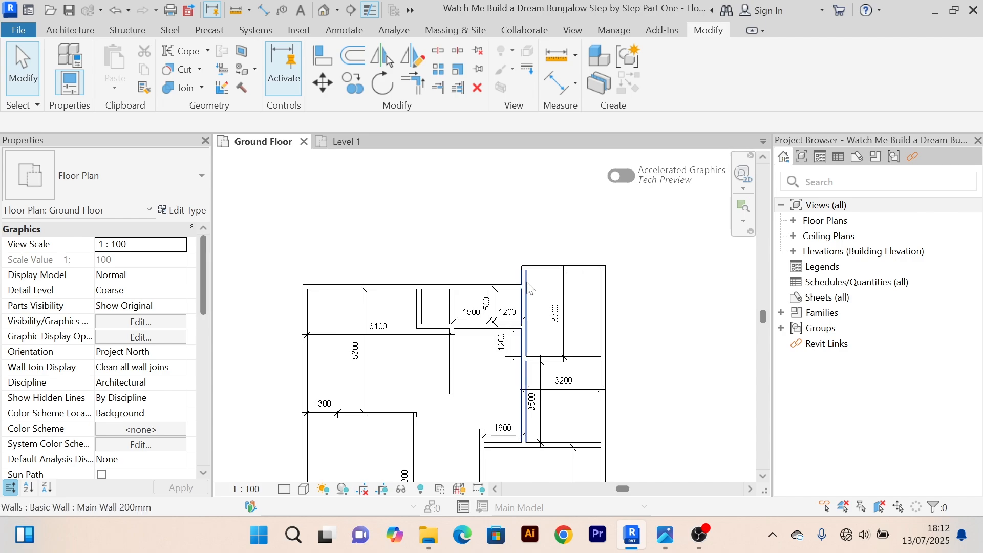
scroll(526, 265, up, 1)
scroll(527, 270, up, 1)
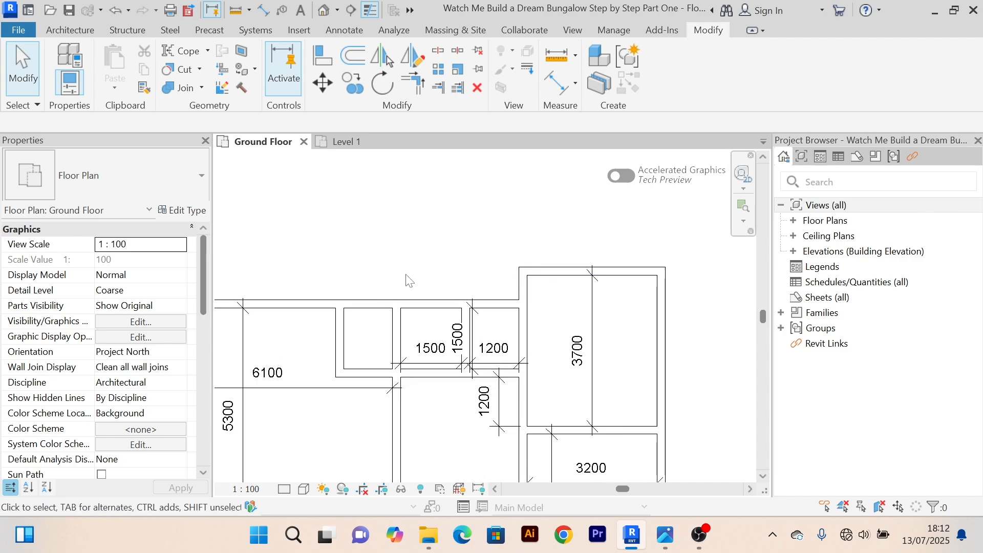
middle_drag(409, 281, 419, 276)
scroll(423, 279, down, 1)
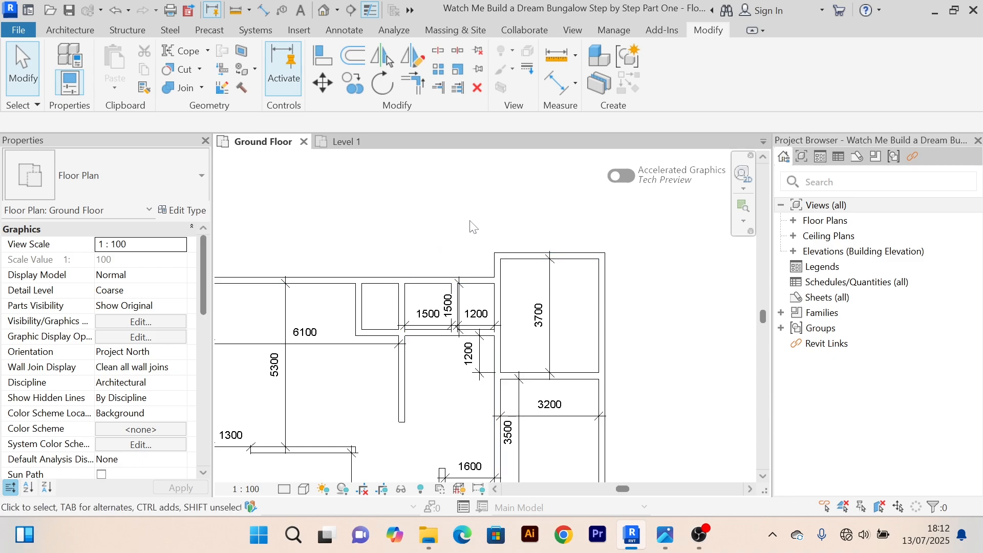
scroll(408, 239, down, 3)
middle_drag(590, 328, 579, 271)
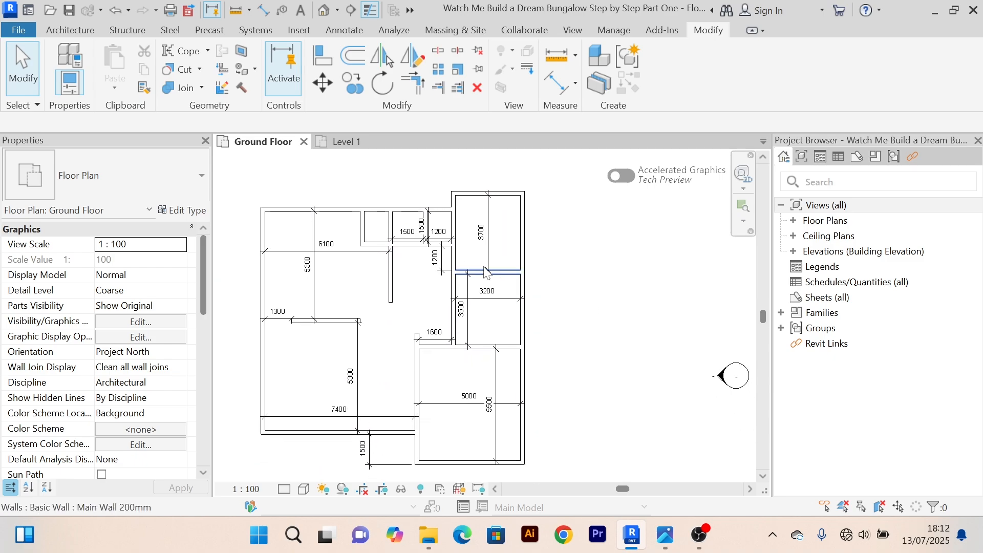
scroll(451, 246, up, 4)
scroll(452, 250, up, 5)
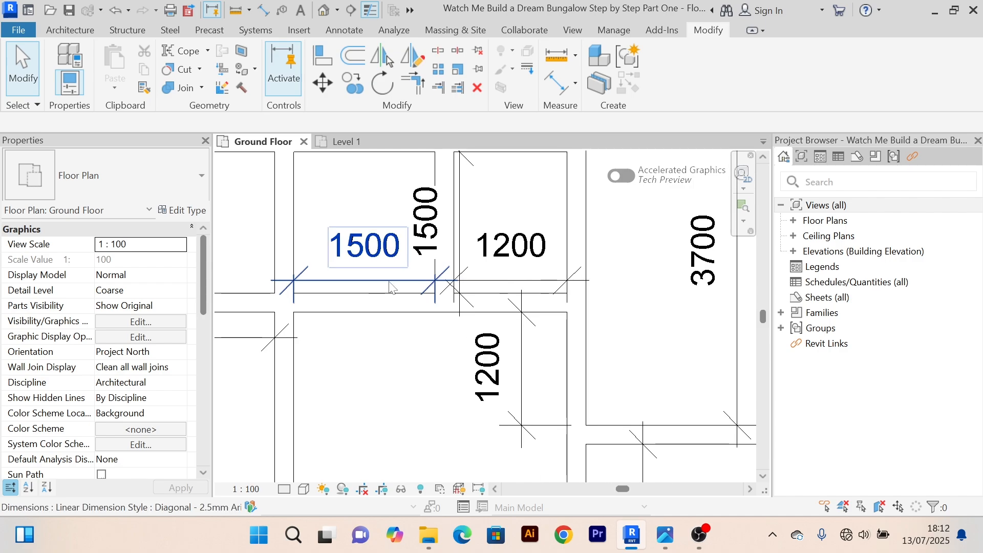
click(391, 280)
scroll(369, 440, down, 2)
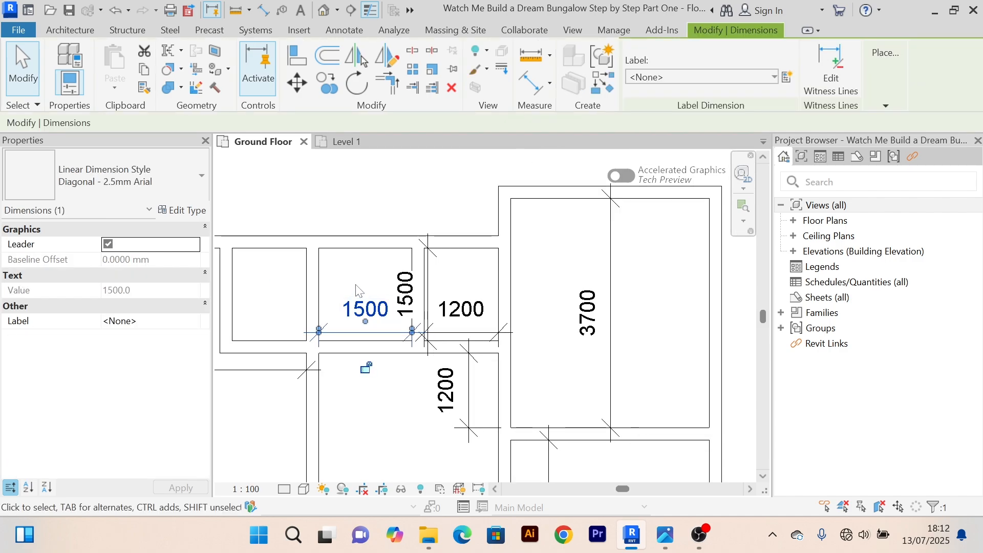
click(402, 209)
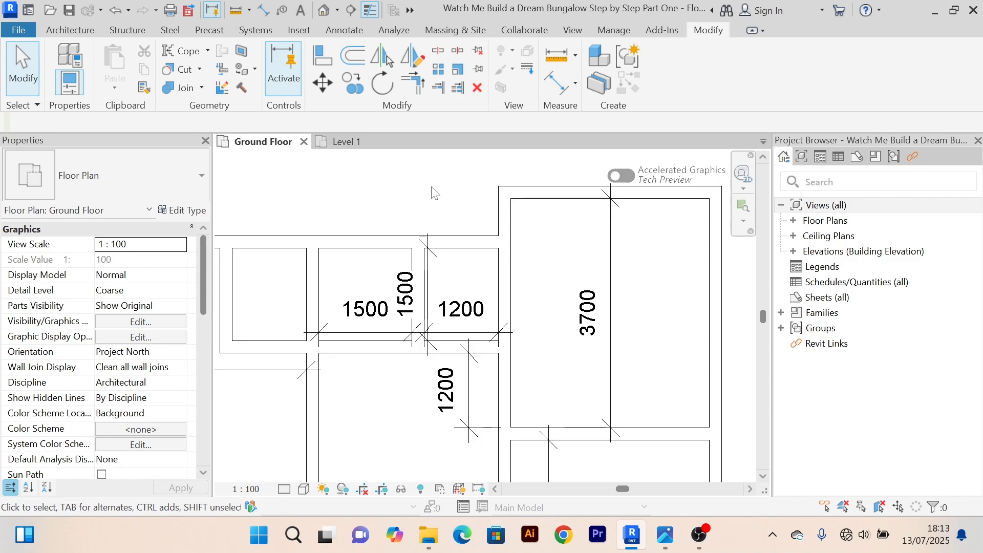
Step: Place a horizontal aligned dimension between the inner left and right faces of the upper right room
scroll(434, 194, down, 2)
click(558, 86)
scroll(486, 241, up, 2)
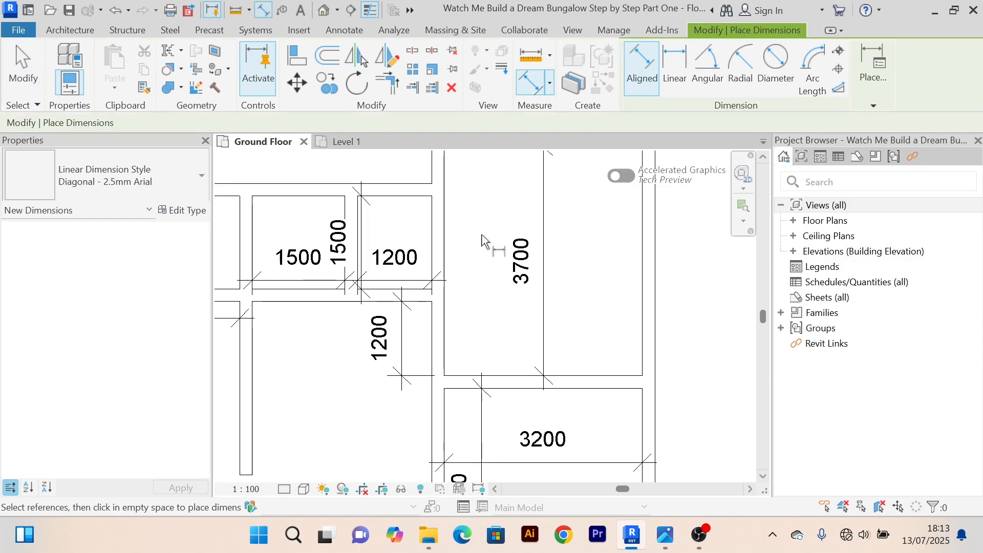
click(445, 215)
click(643, 226)
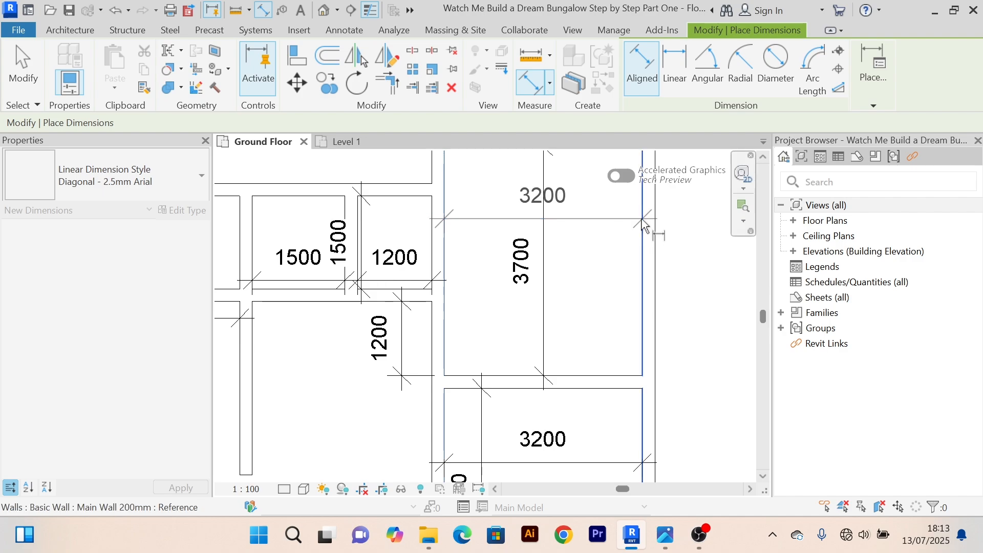
middle_drag(585, 251, 537, 336)
click(538, 333)
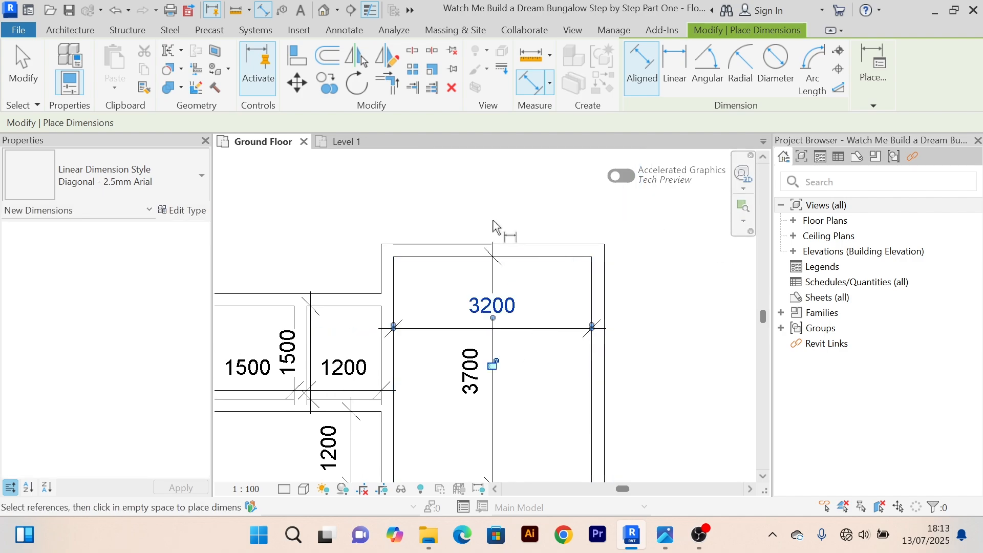
right_click(492, 197)
click(526, 208)
right_click(492, 196)
click(508, 202)
right_click(490, 190)
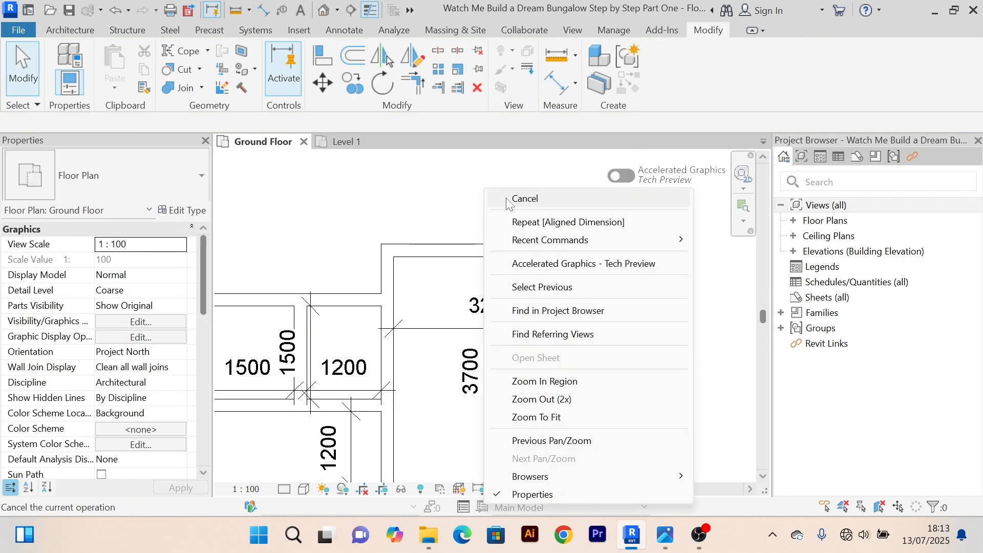
click(512, 201)
Step: Nudge the horizontal 1200 dimension of the right small room upward, away from the room's bottom wall
scroll(517, 232, down, 4)
middle_drag(591, 366, 573, 319)
scroll(467, 315, up, 3)
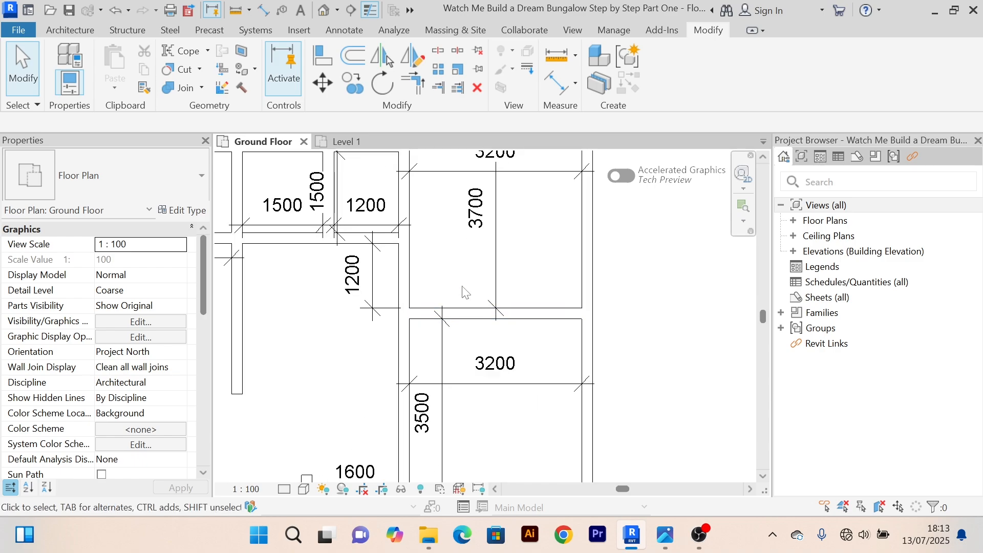
middle_drag(470, 287, 505, 310)
scroll(378, 212, up, 2)
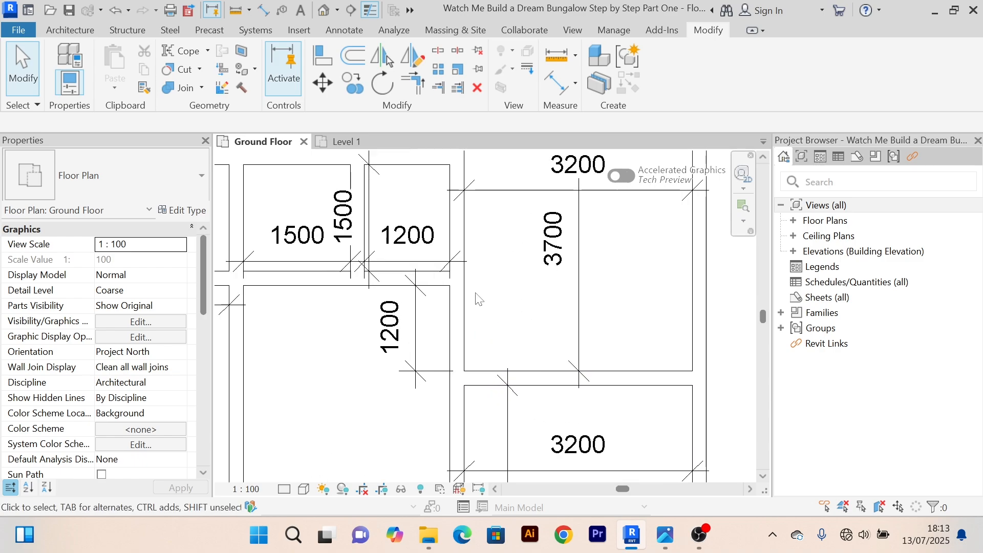
click(422, 257)
key(Up)
key(Up)
key(Up)
key(Up)
key(Up)
key(Up)
key(Up)
key(Up)
key(Up)
key(Up)
key(Up)
key(Up)
key(Up)
key(Up)
key(Up)
key(Up)
key(Up)
key(Up)
key(Up)
key(Up)
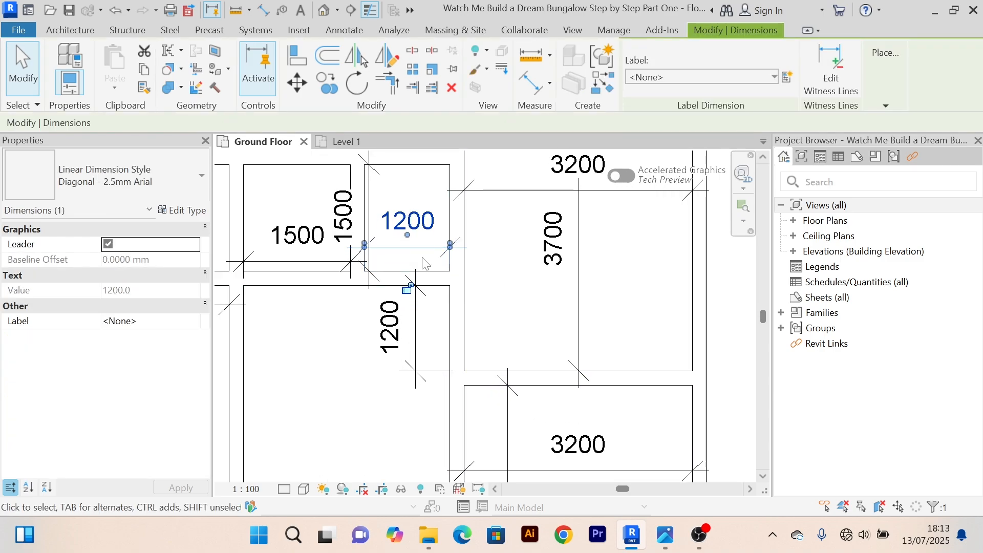
scroll(391, 294, down, 2)
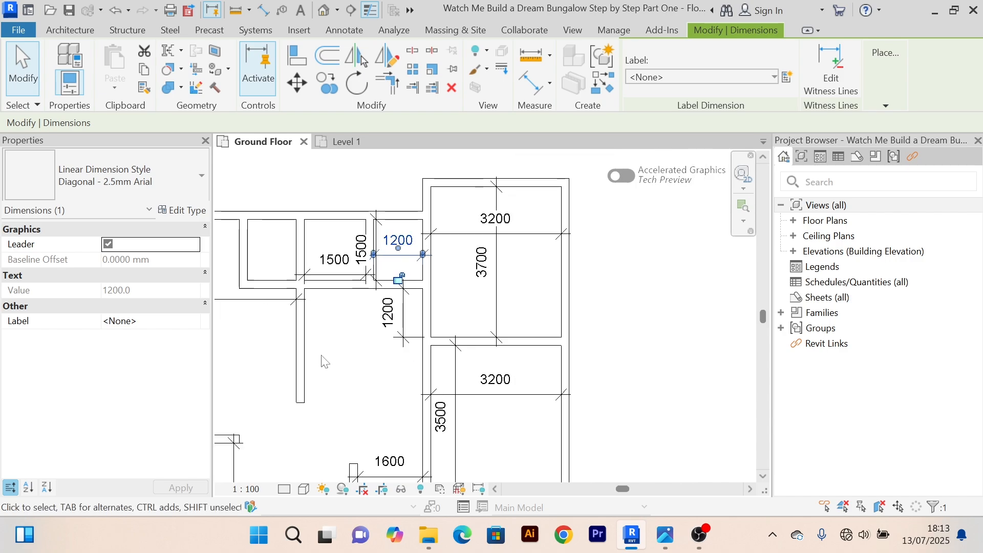
click(333, 345)
Step: Try shifting the vertical 1500 dimension into the right small room and delete that dimension
scroll(379, 262, up, 3)
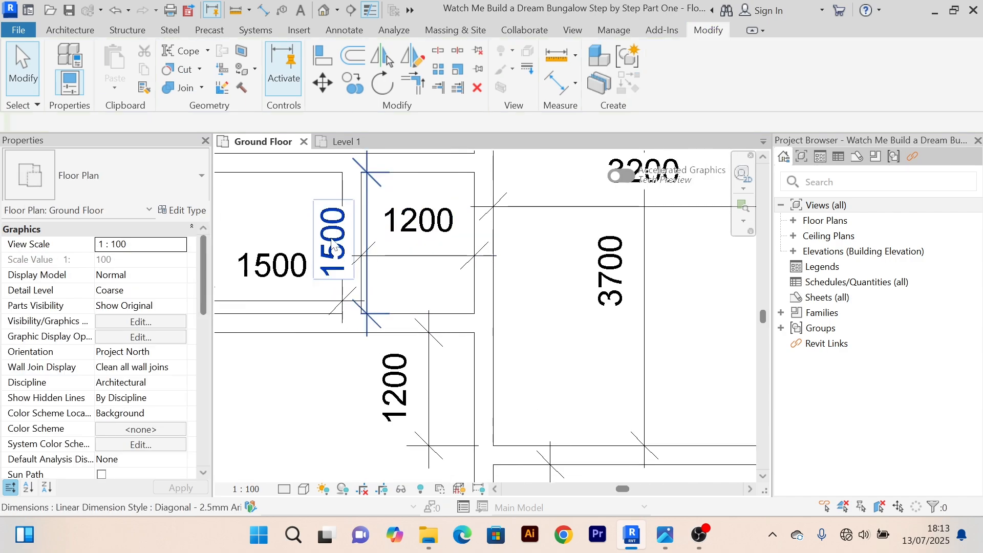
click(340, 253)
key(Right)
key(Right)
key(Right)
key(Right)
key(Right)
key(Right)
key(Right)
key(Right)
key(Right)
key(Right)
key(Right)
key(Right)
key(Right)
key(Right)
key(Right)
key(Right)
key(Right)
key(Right)
key(Right)
key(Right)
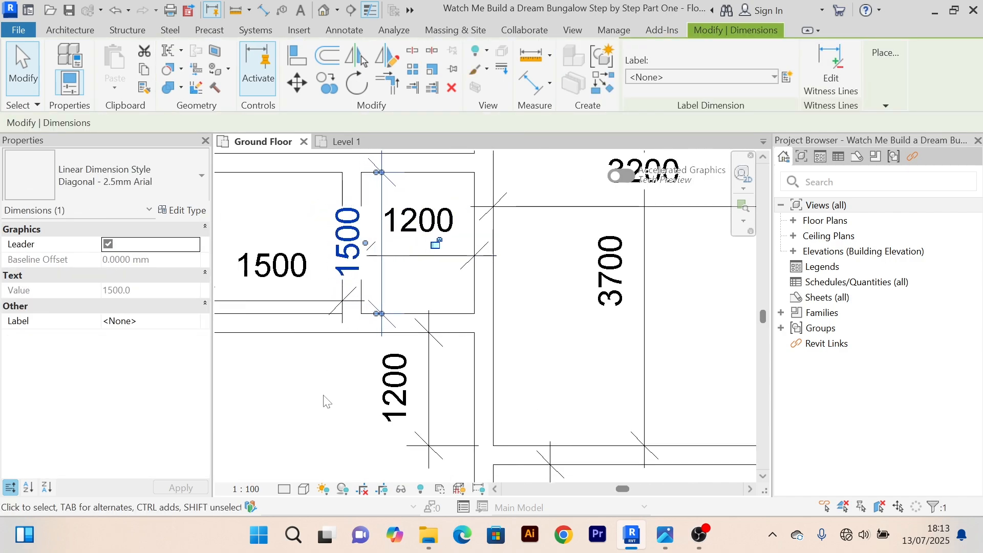
key(Right)
key(Right)
key(Right)
key(Right)
key(Right)
key(Right)
key(Right)
key(Right)
key(Right)
key(Right)
key(Right)
key(Right)
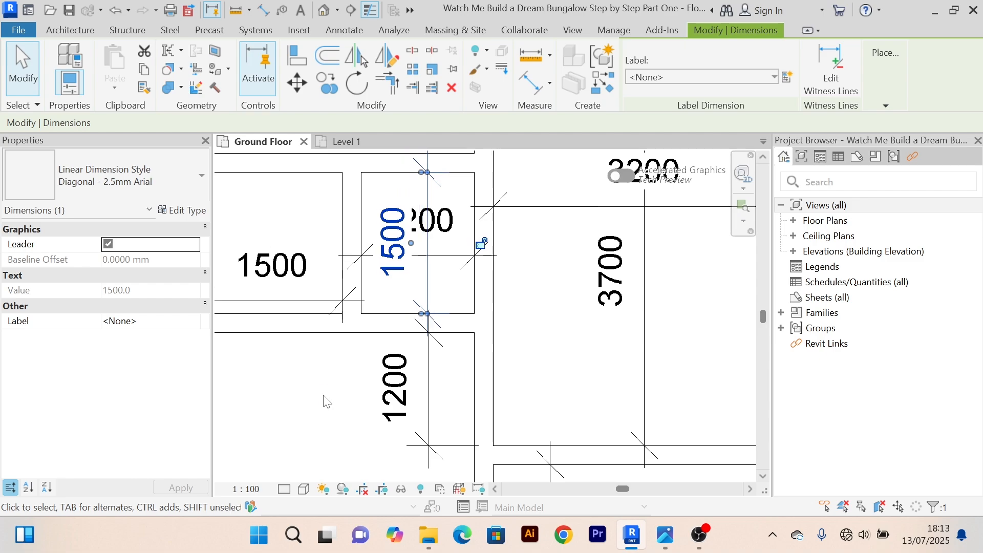
key(Left)
key(Left)
key(Left)
key(Left)
key(Left)
key(Left)
key(Left)
key(Delete)
Step: Examine the area below the small rooms around the free-ending vertical wall and the corridor
scroll(333, 420, down, 2)
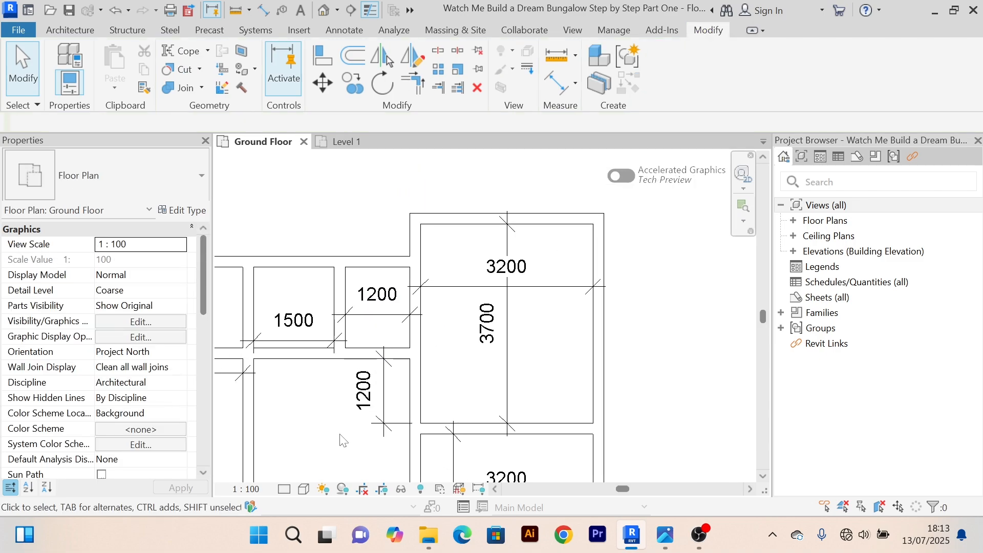
middle_drag(348, 443, 479, 342)
scroll(382, 377, down, 3)
scroll(394, 364, up, 4)
scroll(405, 383, down, 3)
scroll(465, 324, up, 4)
scroll(465, 324, down, 5)
scroll(457, 321, up, 2)
scroll(450, 328, down, 2)
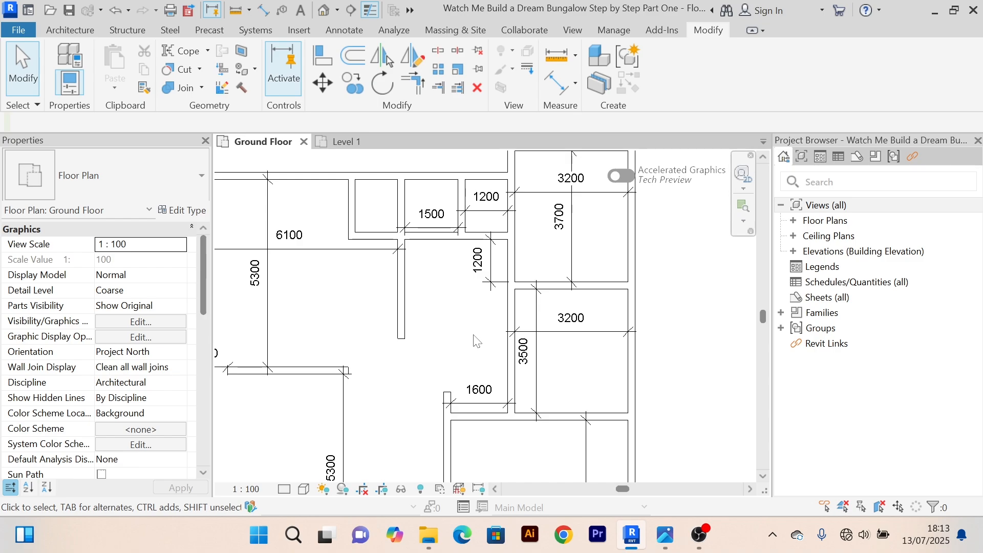
click(403, 315)
middle_drag(415, 314, 455, 343)
scroll(433, 348, up, 2)
scroll(435, 346, down, 2)
key(Escape)
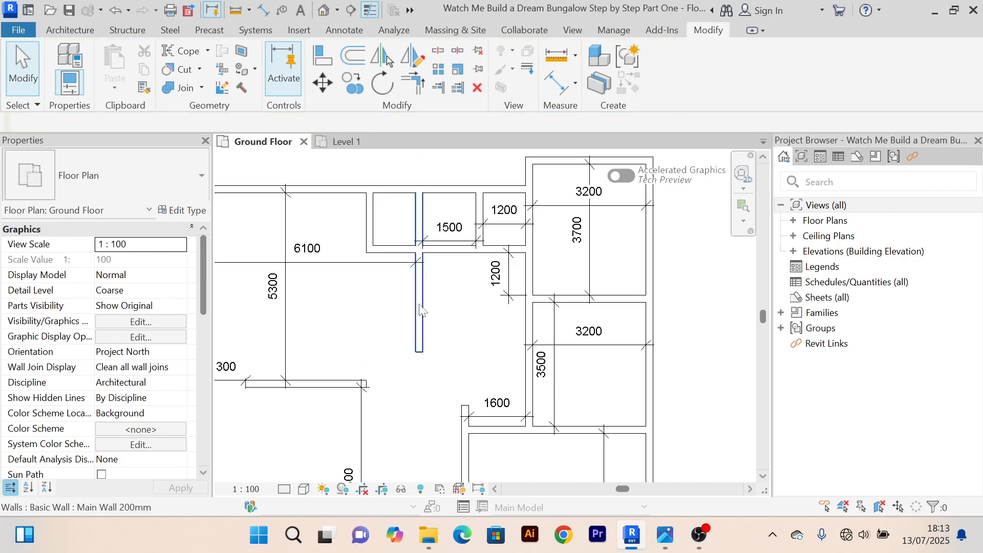
scroll(424, 358, up, 2)
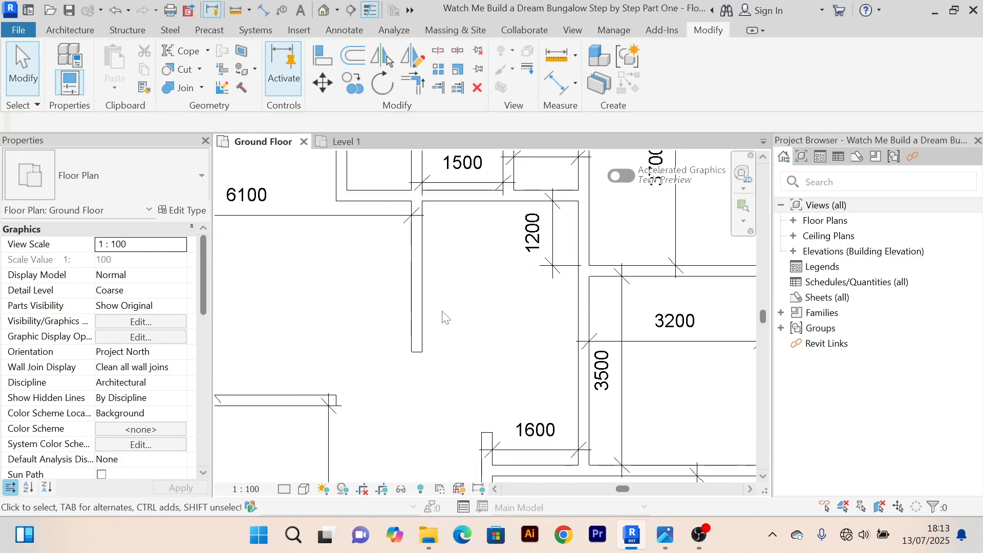
Step: Align the upper end of the vertical wall bounding the 1600 space with the upper face of the horizontal partition between the left rooms
middle_drag(446, 318, 463, 364)
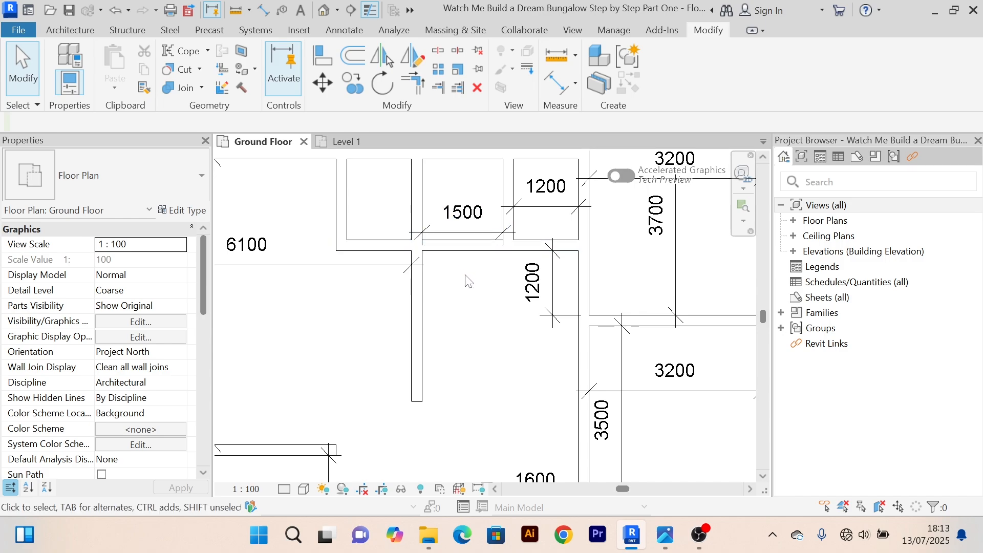
scroll(492, 307, down, 2)
scroll(477, 248, up, 3)
scroll(477, 249, down, 3)
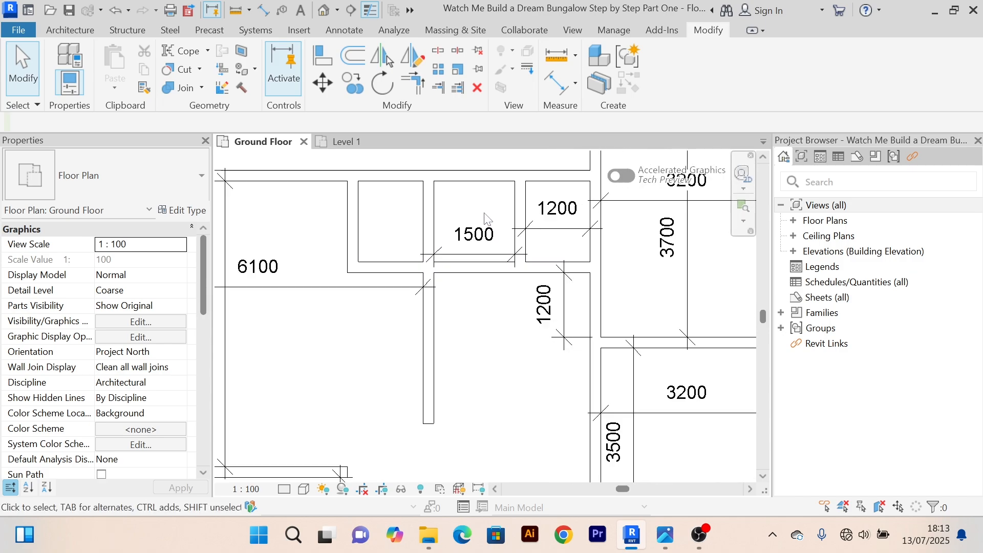
middle_drag(505, 330, 495, 284)
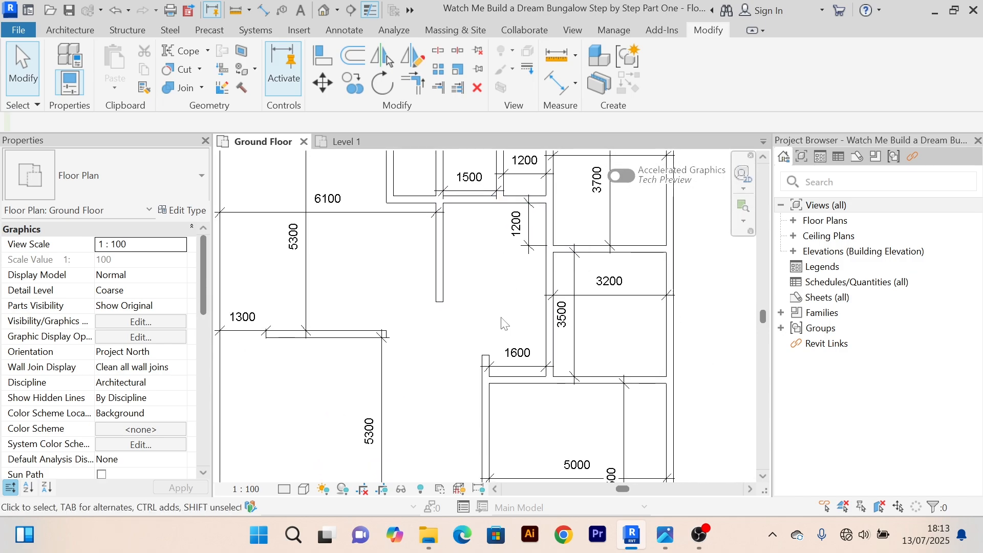
middle_drag(502, 318, 511, 280)
scroll(494, 329, up, 3)
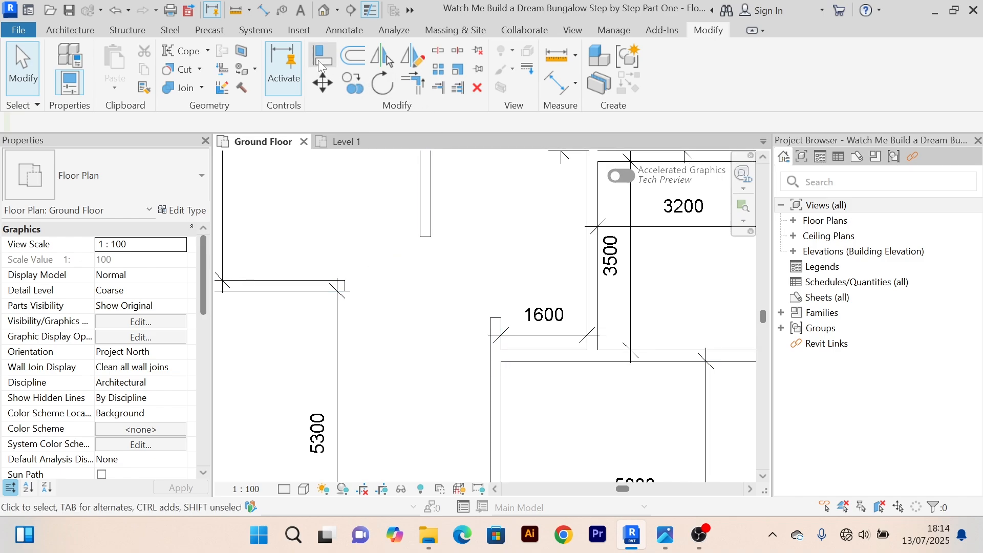
click(319, 60)
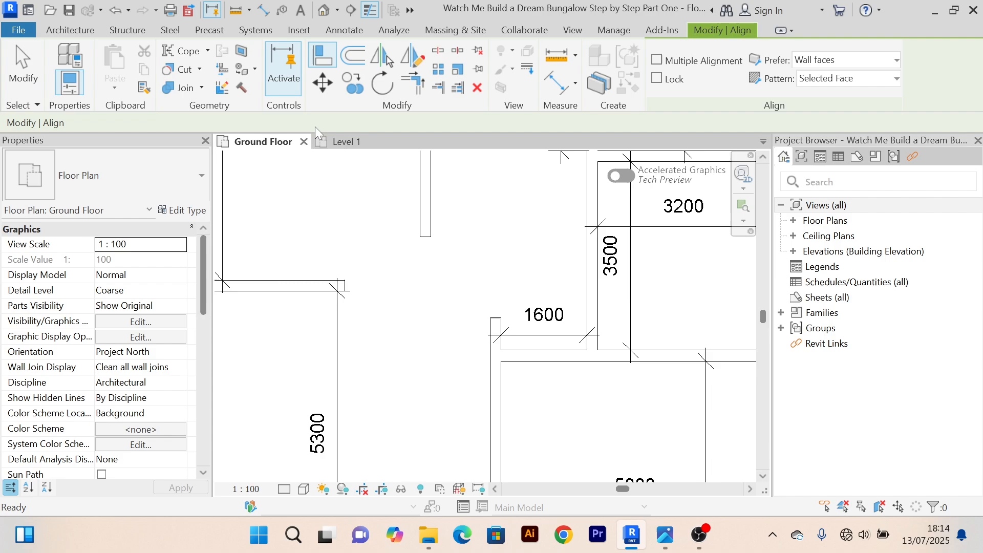
click(298, 283)
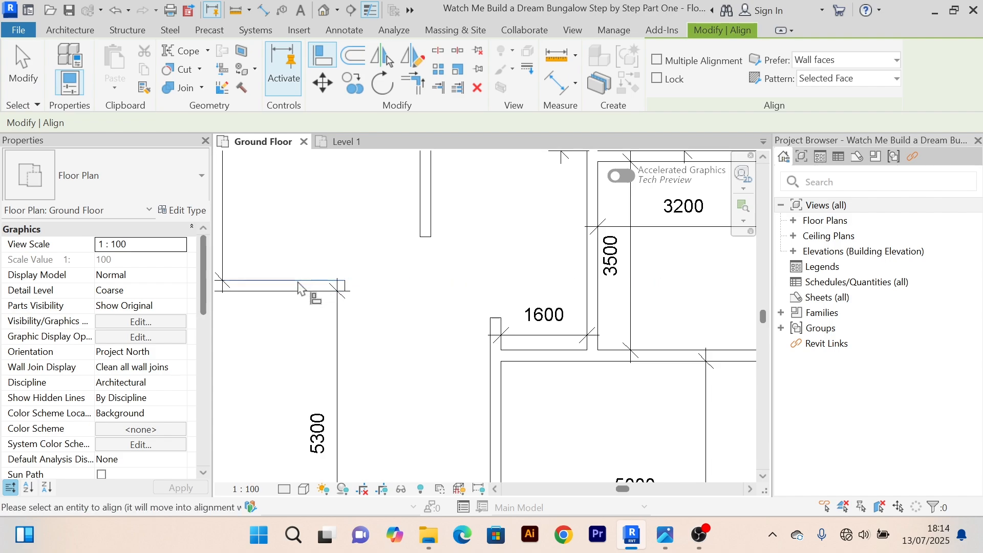
scroll(497, 320, up, 3)
click(496, 328)
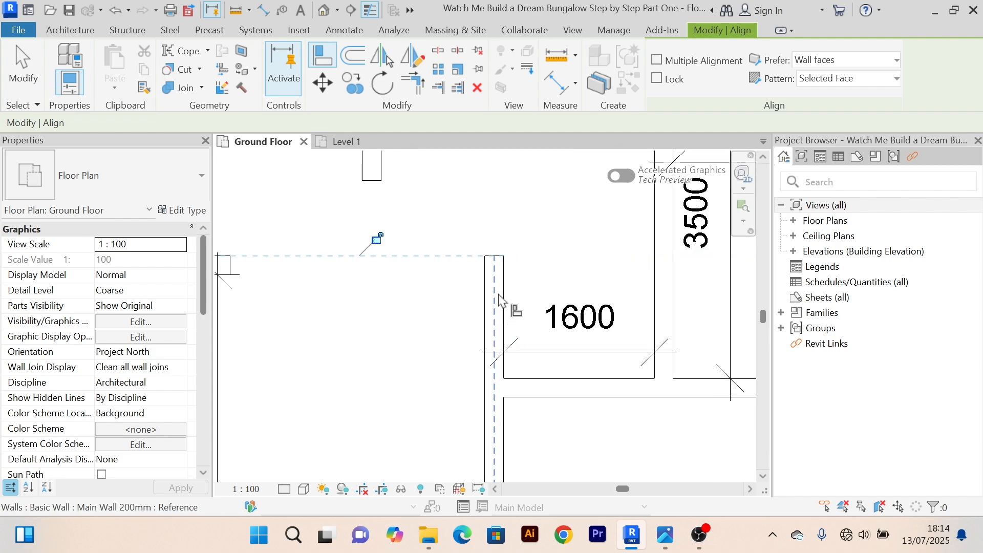
scroll(505, 248, down, 3)
right_click(491, 220)
click(518, 228)
right_click(507, 208)
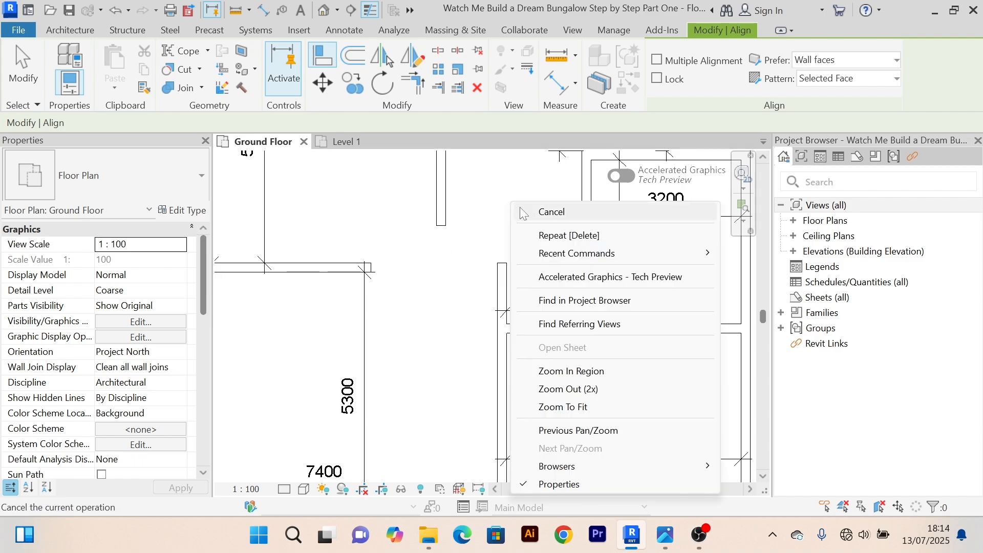
click(530, 210)
Step: Examine the free wall ends around the central passage between the small upper rooms and the 1600 space
scroll(466, 283, down, 2)
middle_drag(466, 282, 476, 282)
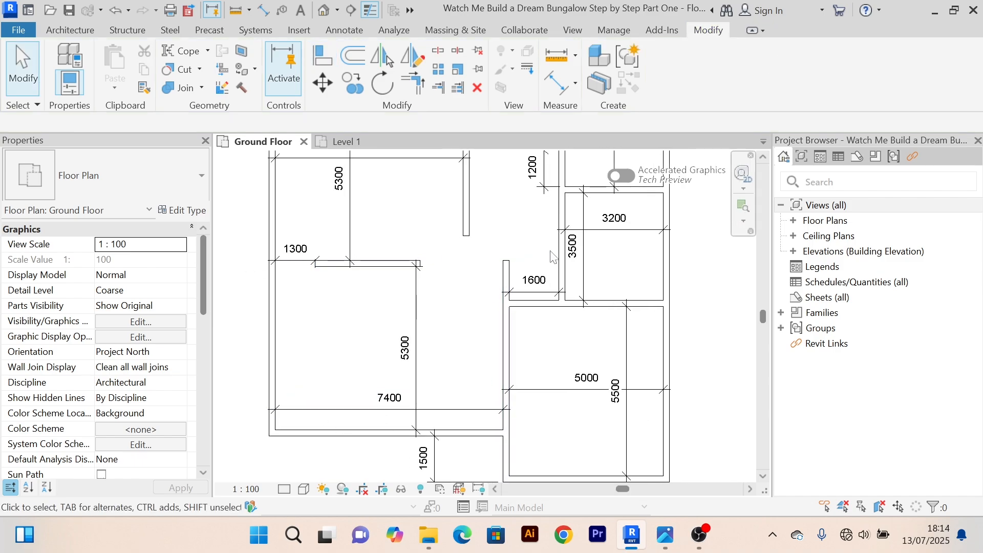
middle_drag(581, 296, 520, 363)
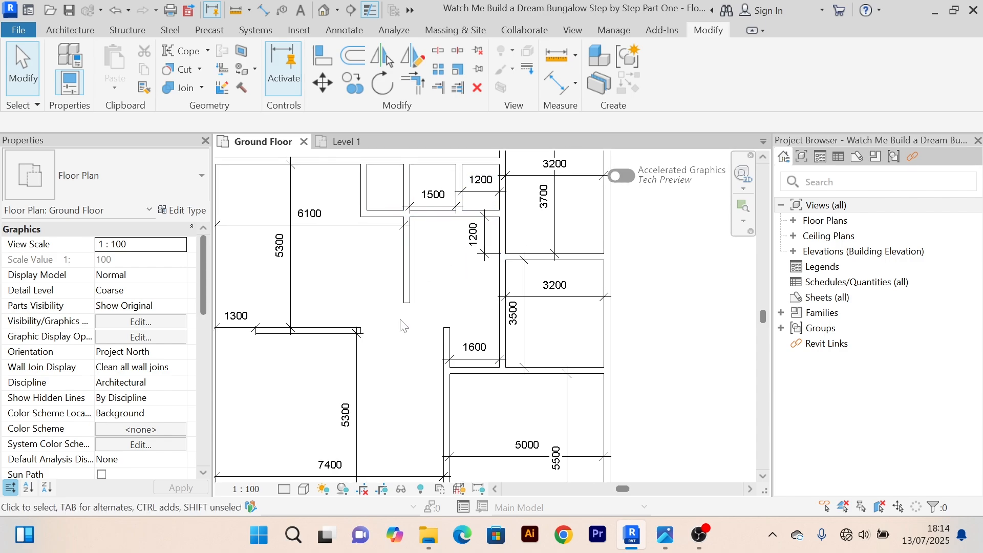
scroll(424, 312, up, 2)
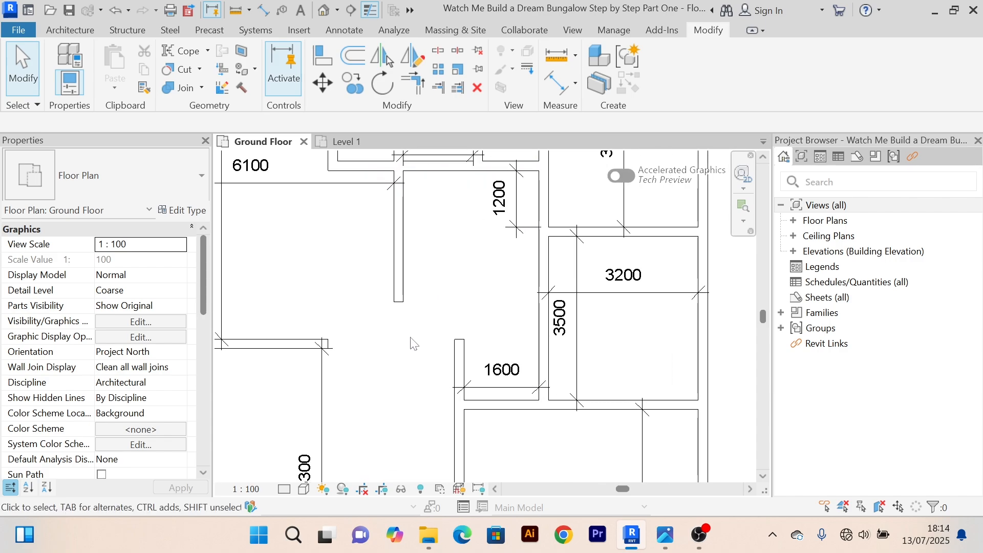
scroll(410, 337, down, 1)
middle_drag(410, 337, 456, 307)
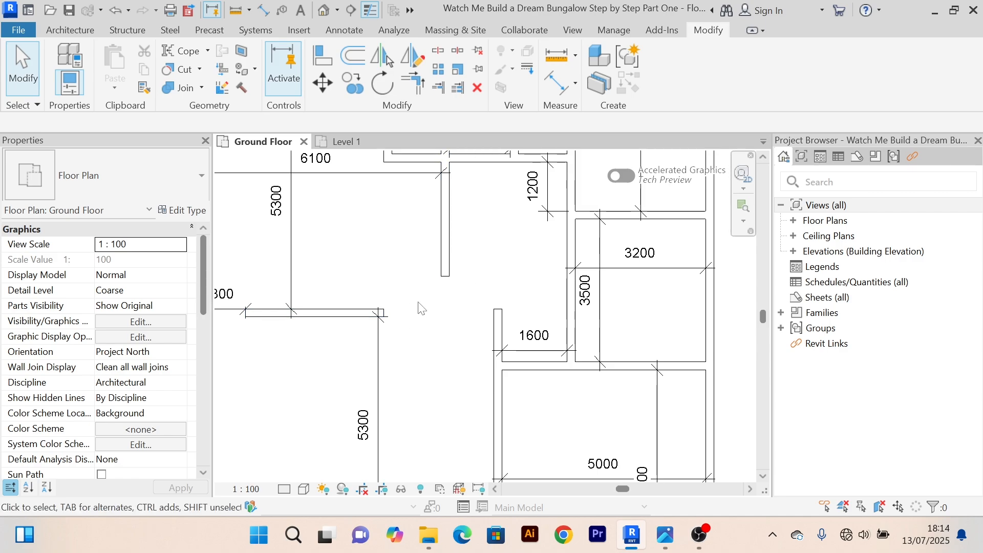
scroll(491, 287, down, 2)
middle_drag(491, 287, 480, 351)
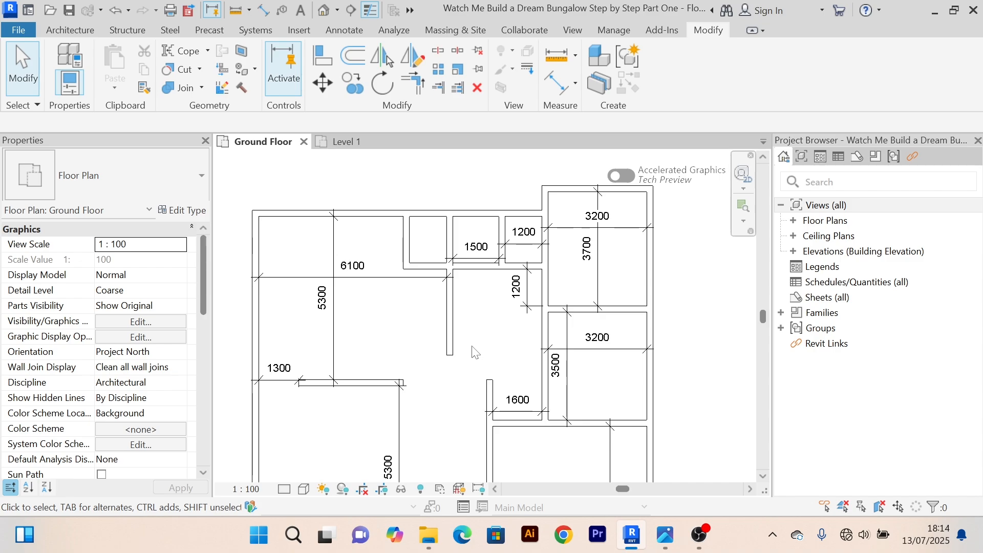
middle_drag(475, 352, 471, 283)
scroll(470, 283, up, 1)
middle_drag(479, 244, 487, 270)
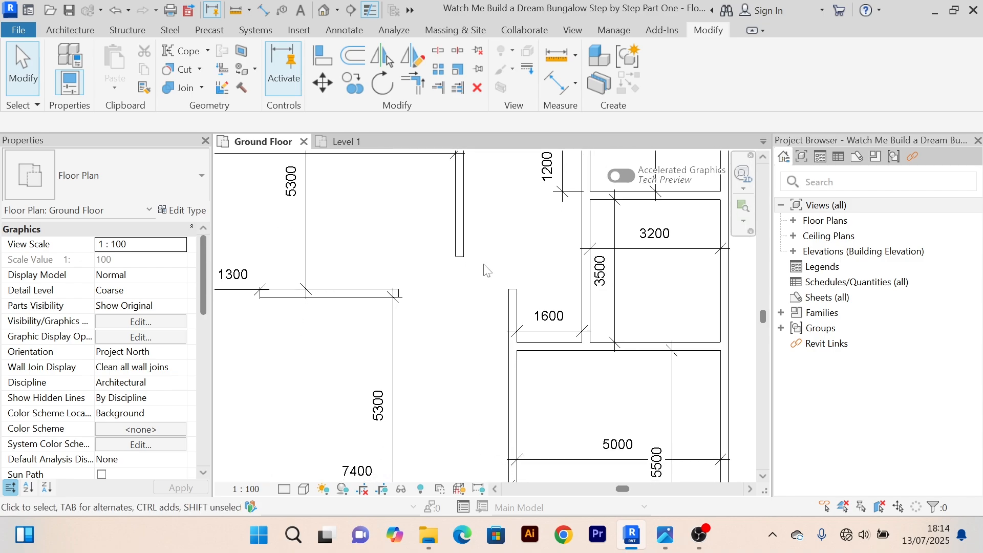
scroll(384, 259, down, 1)
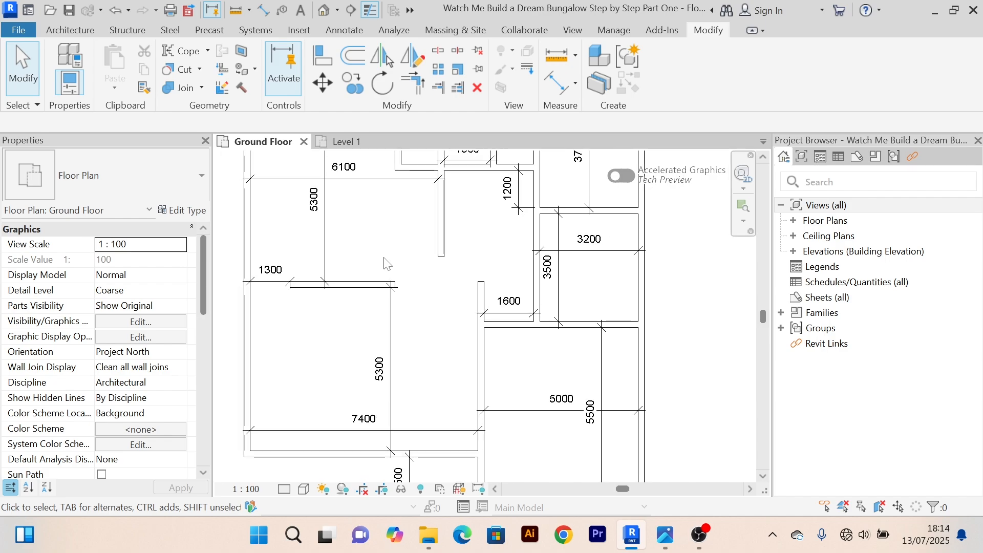
Step: Check the left rooms and the gap between the free-ending vertical wall below the small rooms and the horizontal partition
middle_drag(394, 260, 483, 357)
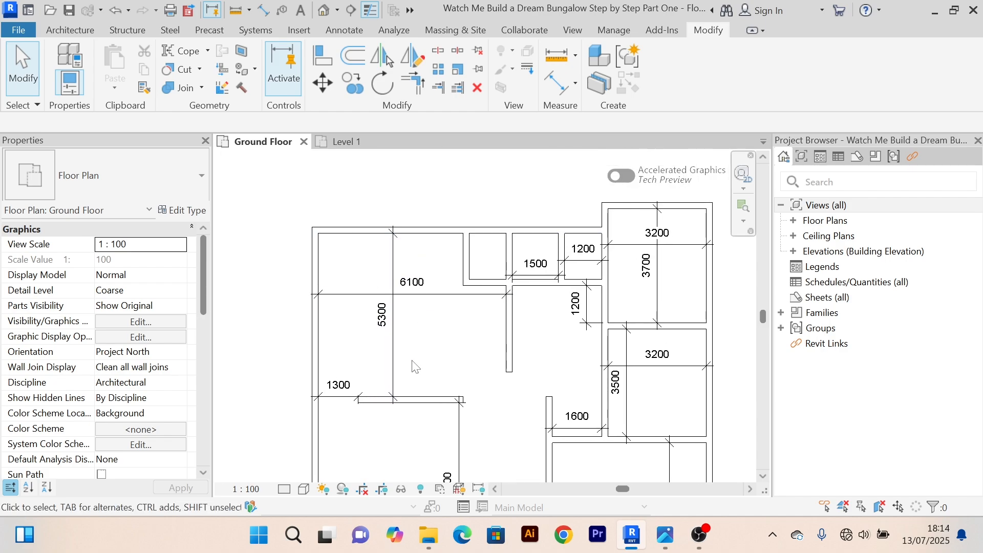
middle_drag(413, 362, 413, 325)
scroll(413, 325, up, 1)
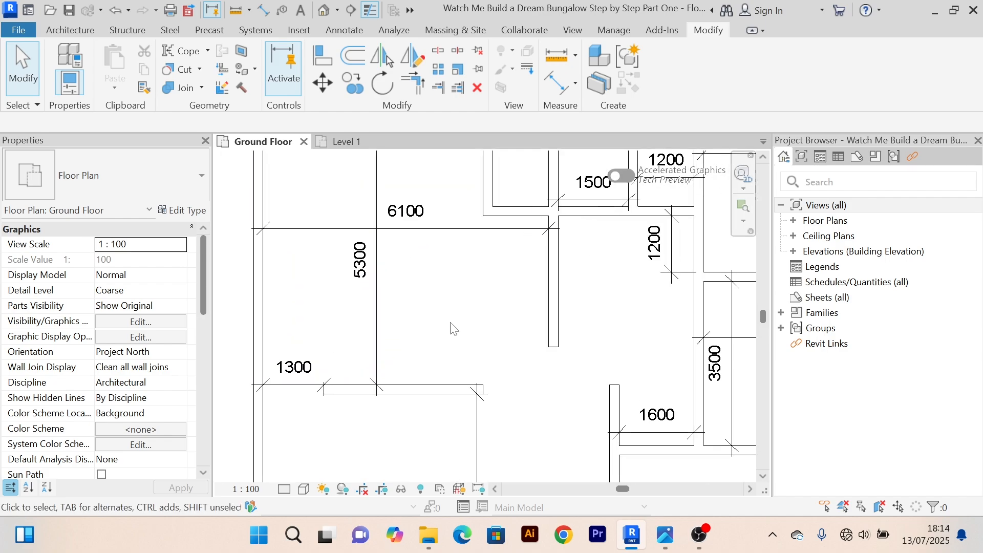
scroll(437, 326, down, 1)
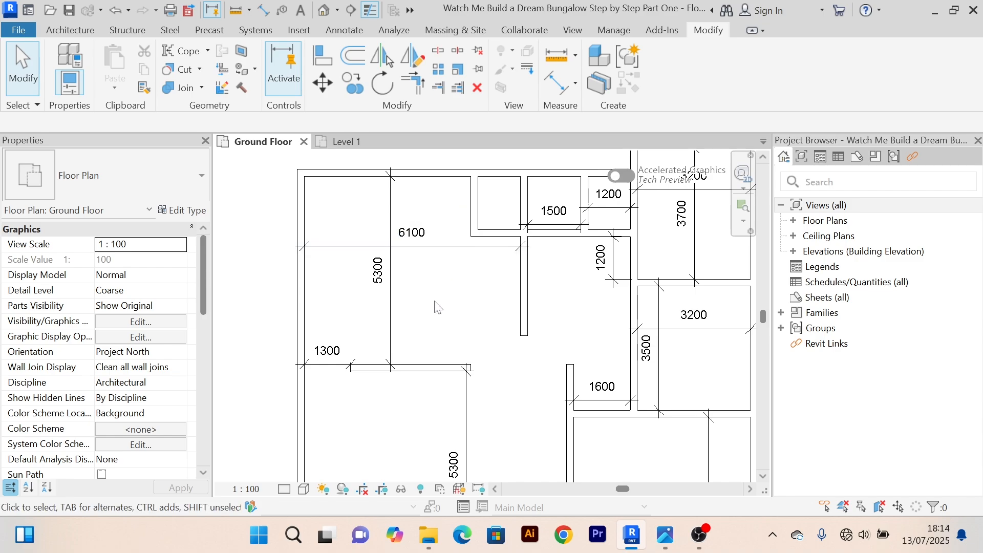
middle_drag(437, 307, 423, 247)
middle_drag(405, 428, 406, 367)
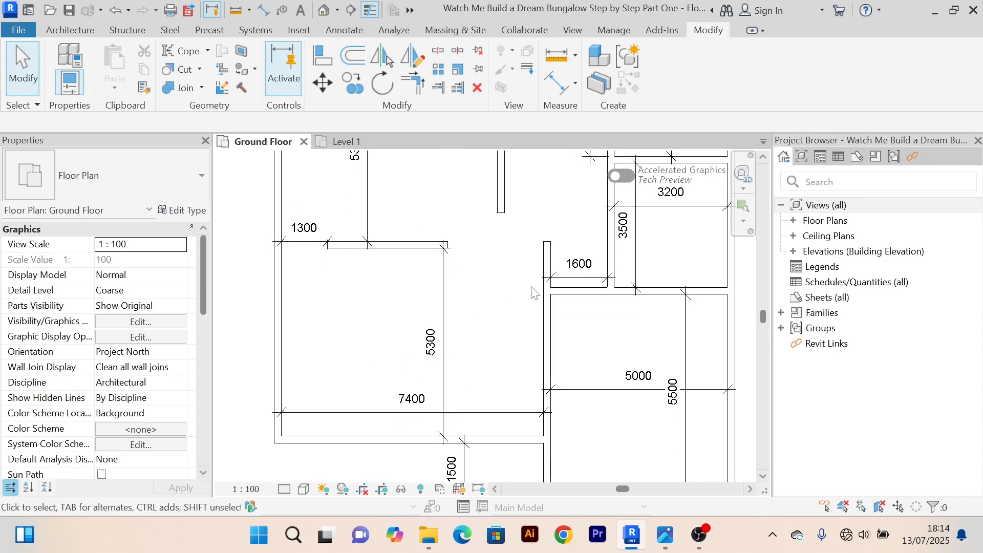
middle_drag(533, 292, 474, 359)
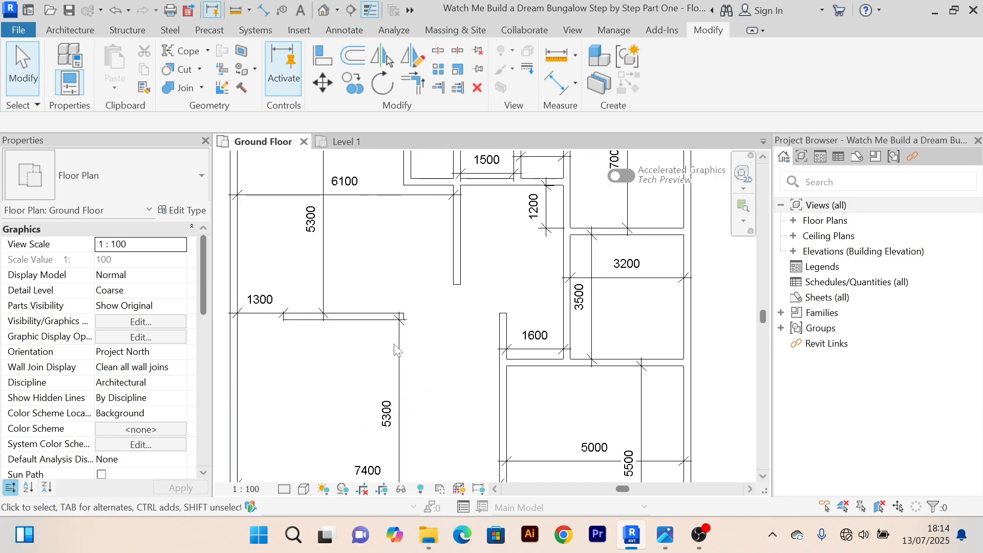
scroll(453, 324, up, 2)
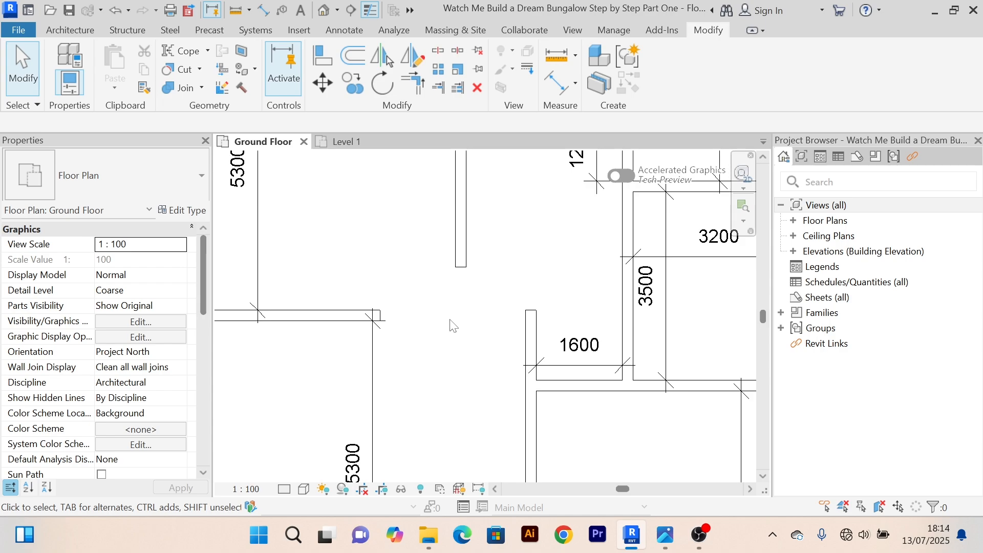
click(464, 266)
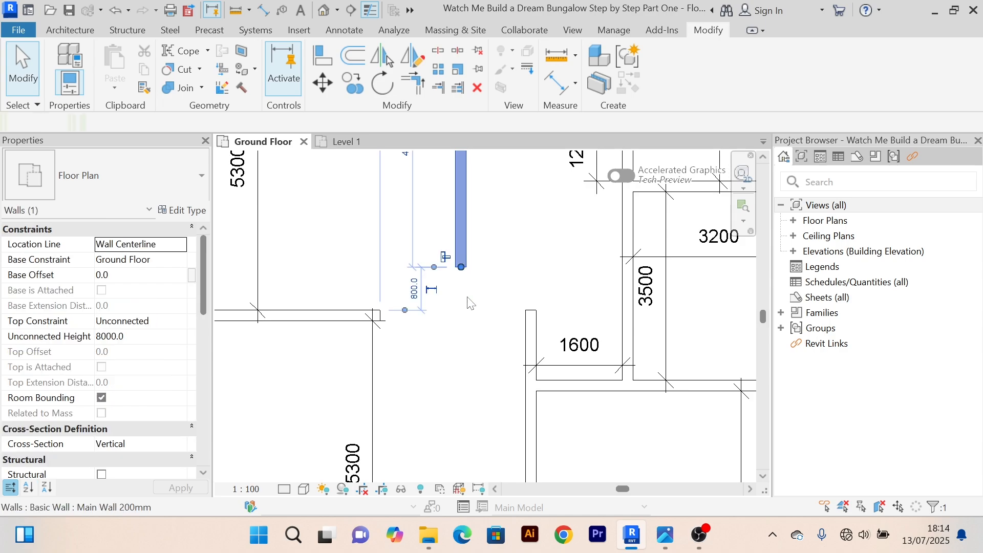
scroll(467, 330, down, 2)
click(481, 365)
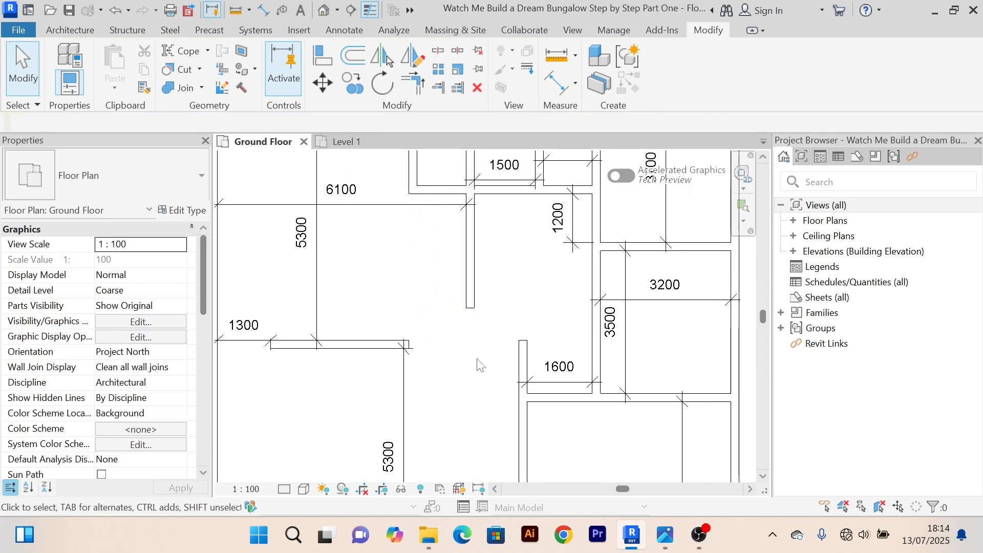
Step: Align the lower end of the free-ending vertical wall with the lower face of the partition between the two 3200-wide right rooms
middle_drag(480, 365, 460, 379)
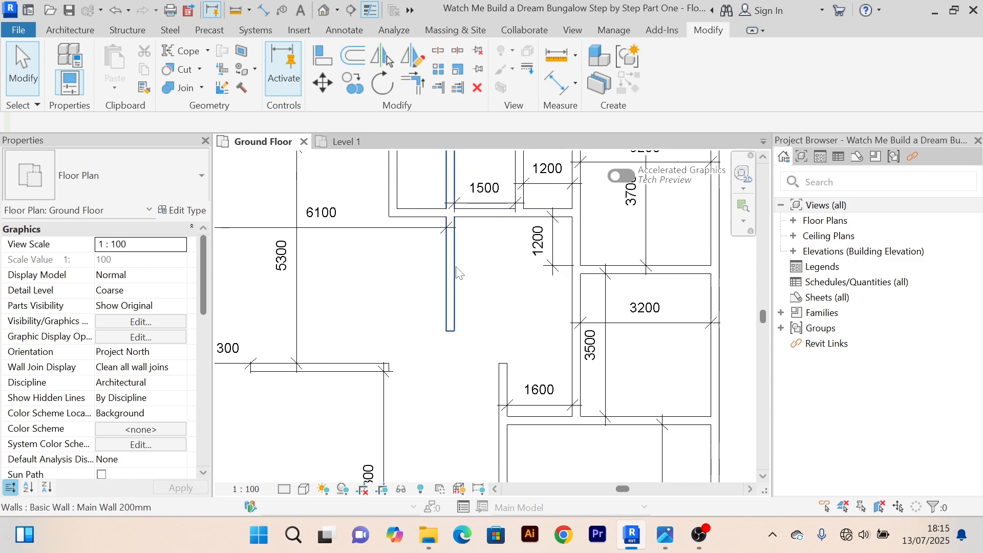
scroll(456, 311, down, 2)
middle_drag(456, 310, 488, 316)
scroll(469, 310, up, 2)
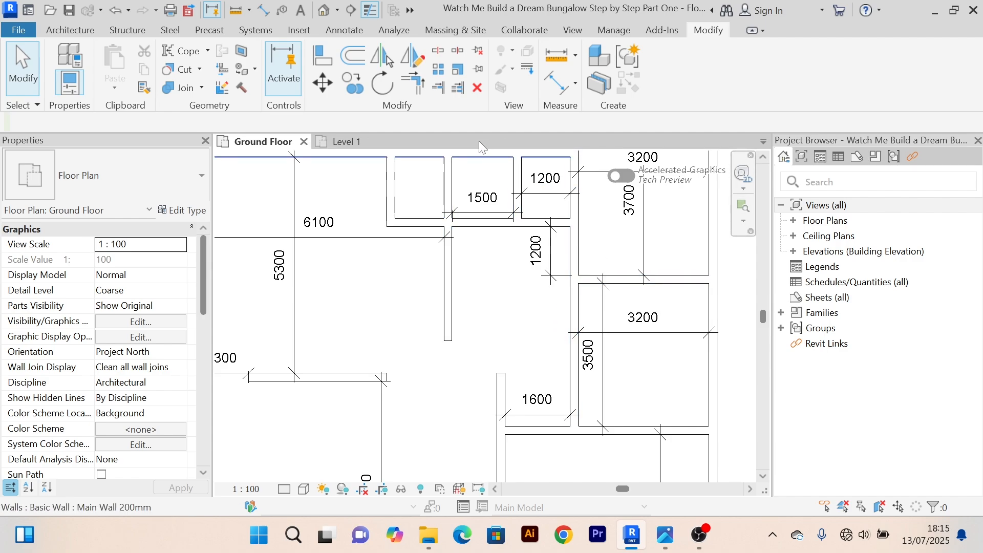
click(327, 60)
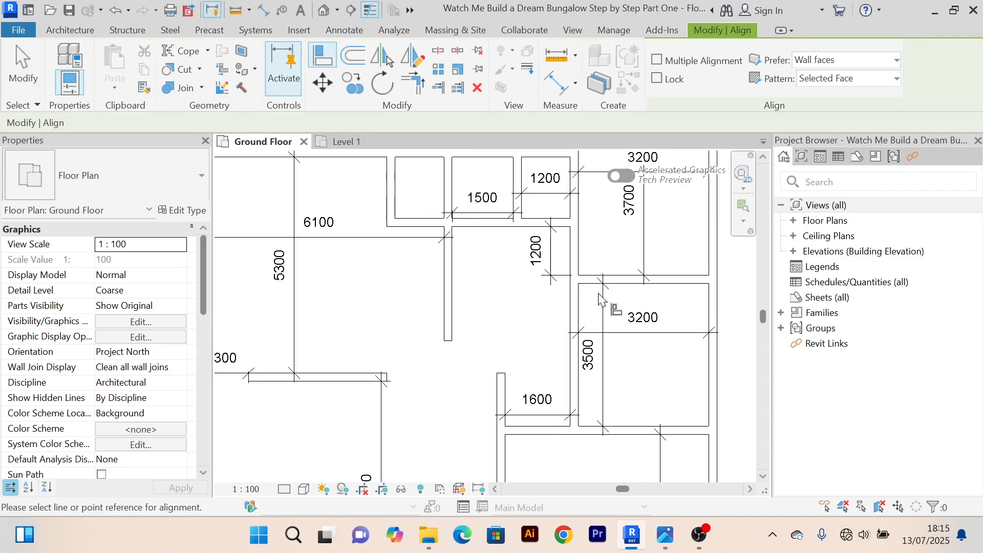
click(448, 338)
scroll(458, 389, down, 2)
right_click(477, 186)
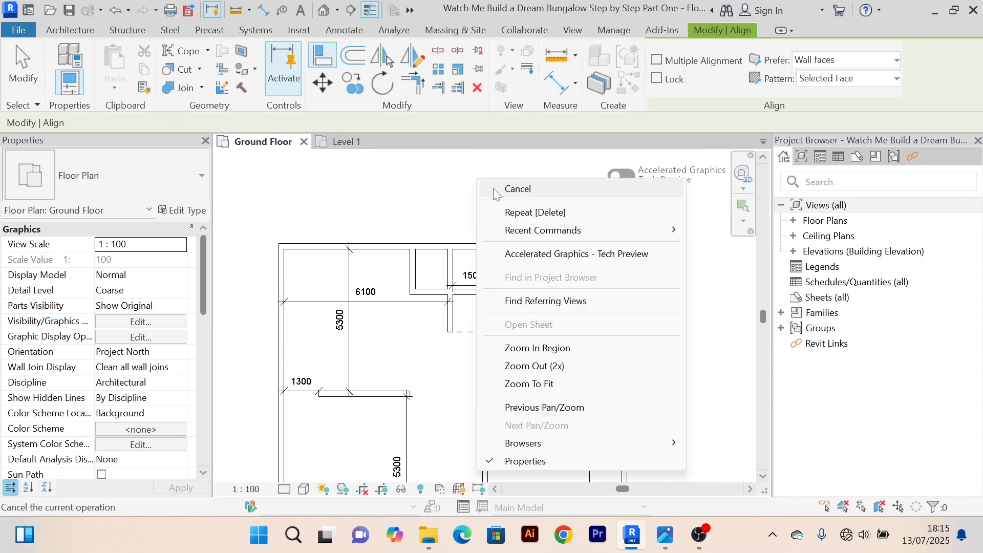
click(492, 185)
Step: Review the opening below the short vertical wall and the complete ground floor wall layout
scroll(446, 391, up, 2)
mouse_move(494, 333)
middle_down()
mouse_move(484, 406)
mouse_move(484, 371)
mouse_move(503, 322)
middle_up()
scroll(479, 396, up, 2)
scroll(480, 394, down, 3)
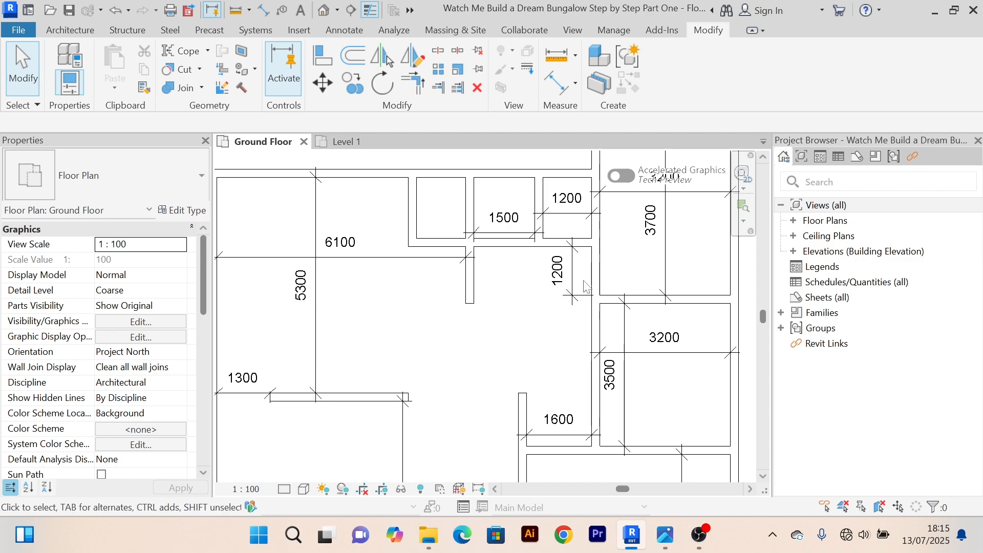
middle_drag(361, 294, 433, 332)
middle_drag(366, 262, 353, 267)
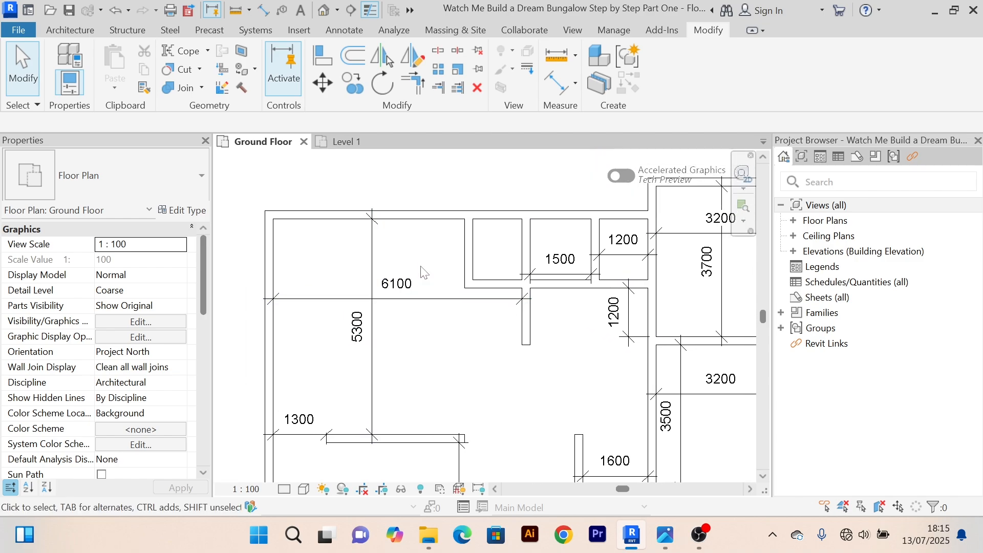
middle_drag(423, 271, 342, 254)
middle_drag(474, 354, 497, 319)
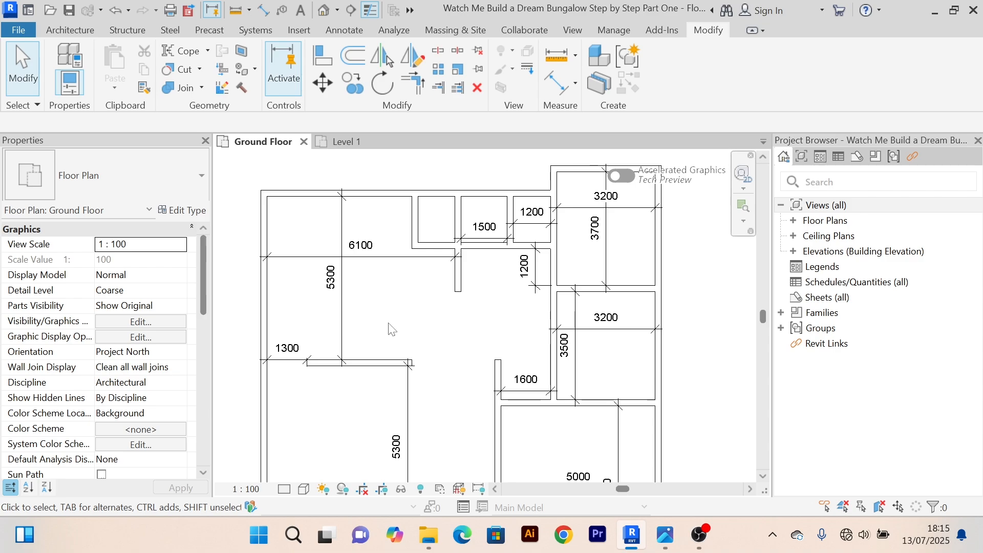
scroll(388, 323, down, 1)
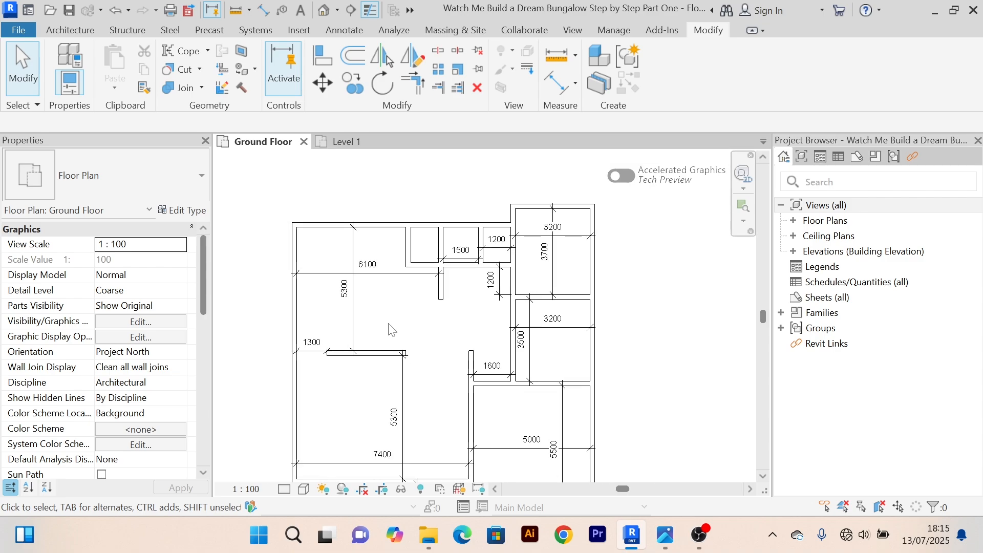
middle_drag(388, 323, 384, 271)
middle_drag(432, 305, 468, 353)
scroll(452, 294, up, 2)
scroll(456, 292, down, 2)
scroll(528, 268, up, 3)
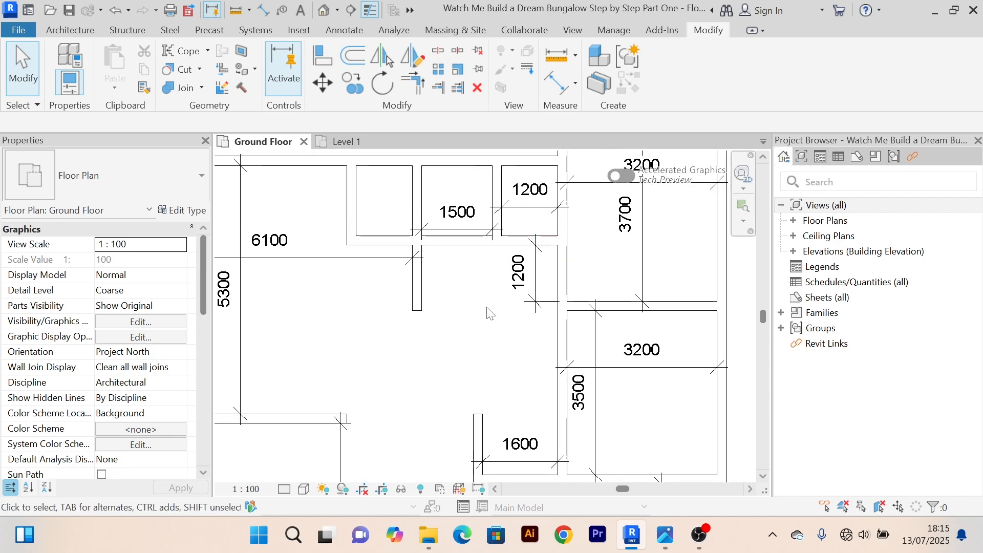
scroll(489, 322, down, 3)
middle_drag(491, 320, 473, 257)
scroll(486, 303, down, 2)
scroll(466, 251, down, 2)
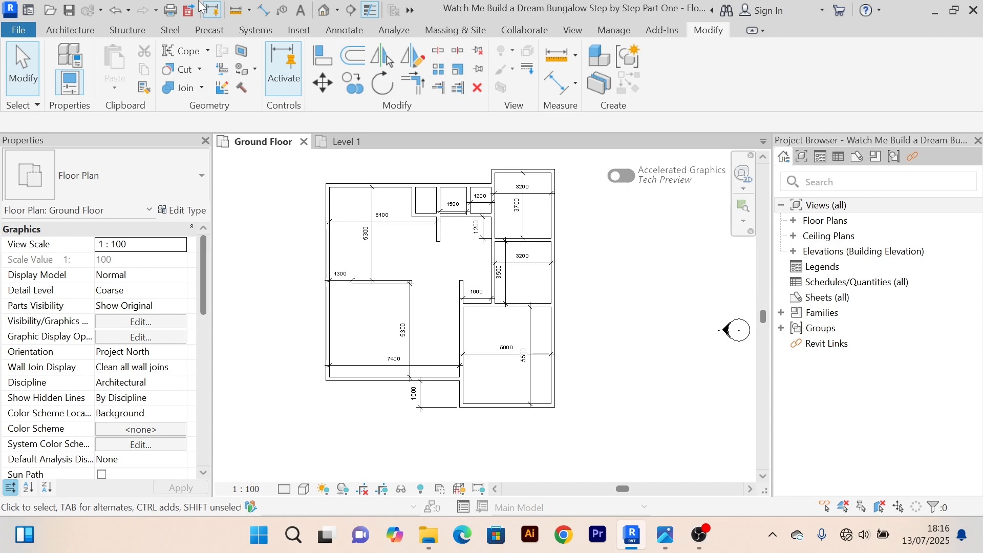
Step: Open the default 3D view and inspect the ground floor walls
click(326, 11)
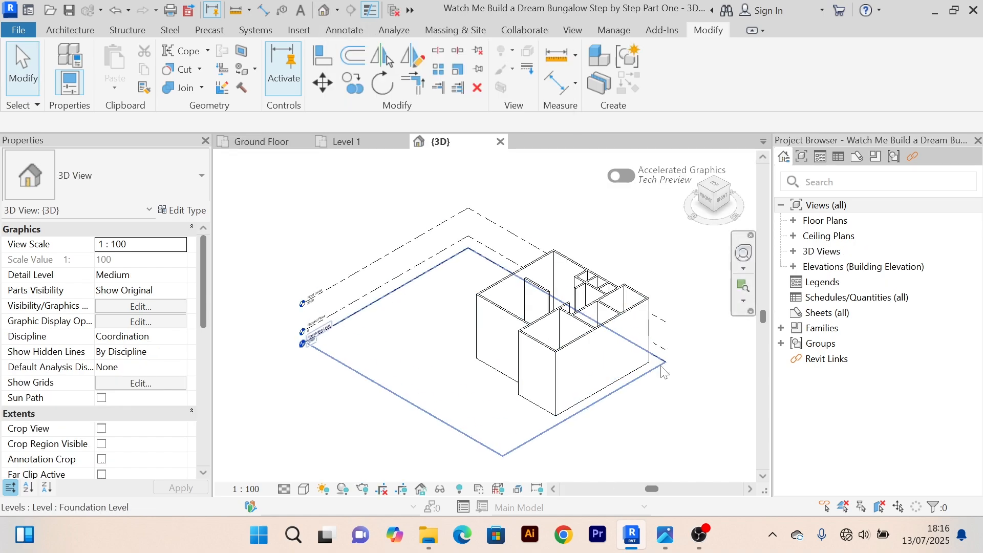
middle_drag(662, 372, 594, 328)
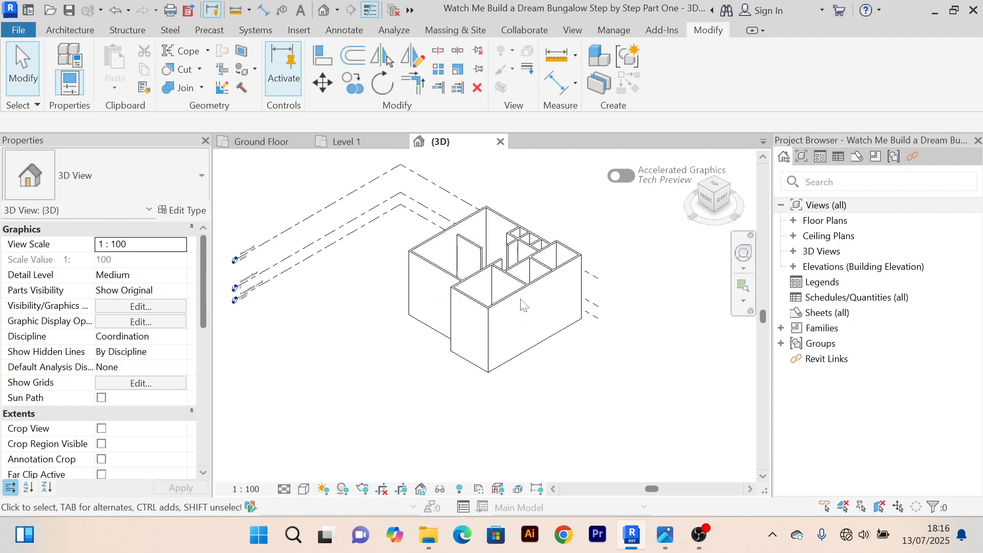
Step: Set the 3D view's visual style to Shaded
scroll(522, 304, up, 2)
scroll(334, 369, down, 1)
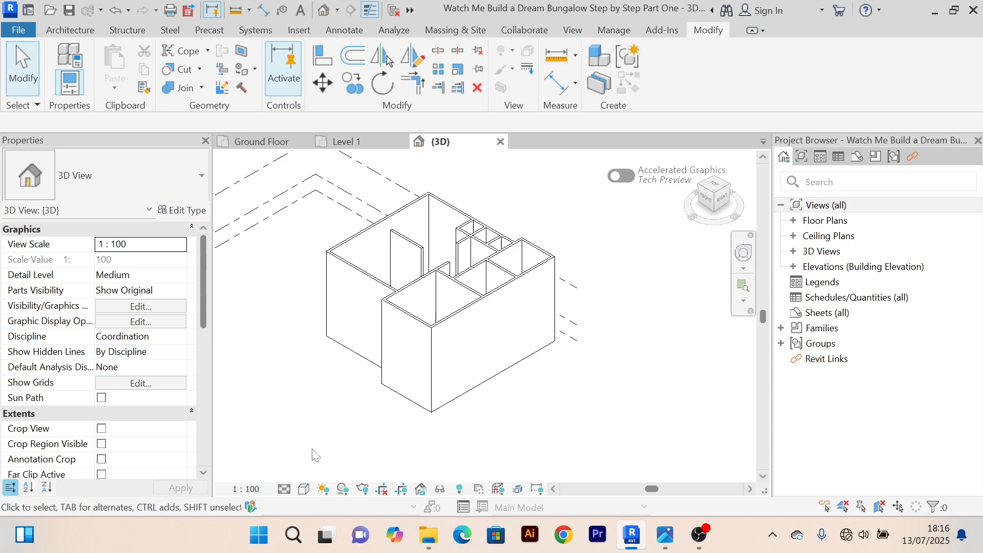
click(304, 489)
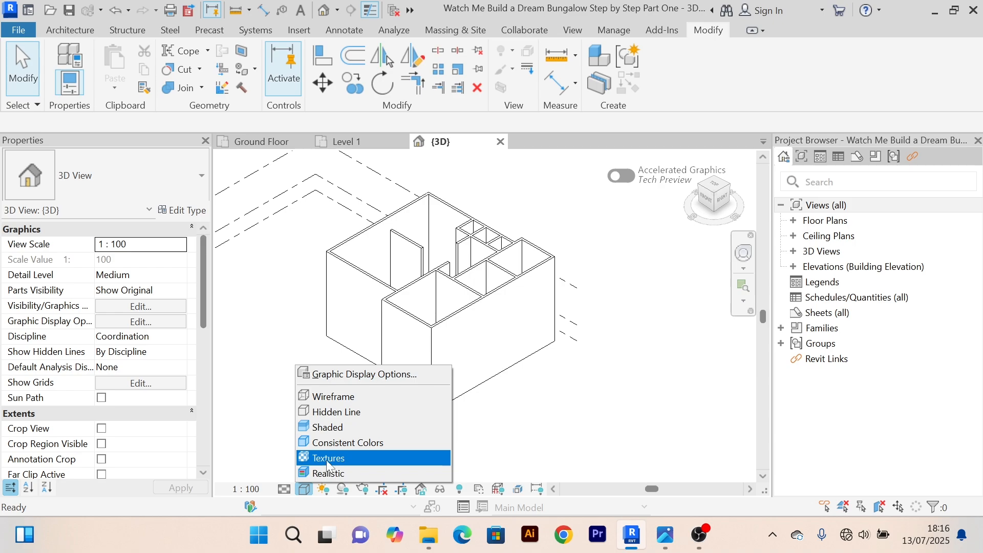
click(353, 429)
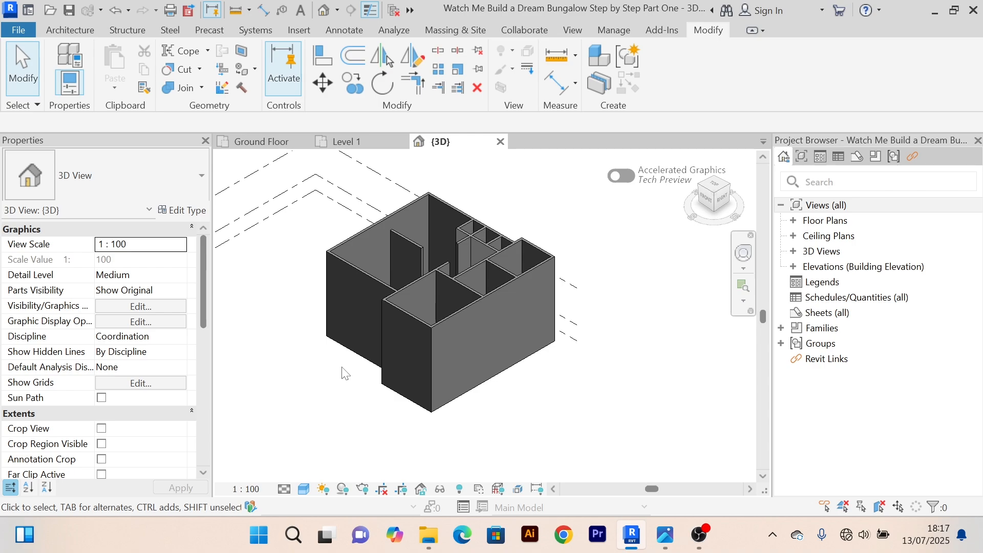
Step: Orbit around the shaded ground floor walls and inspect them from several sides
scroll(342, 367, down, 2)
middle_drag(342, 368, 342, 357)
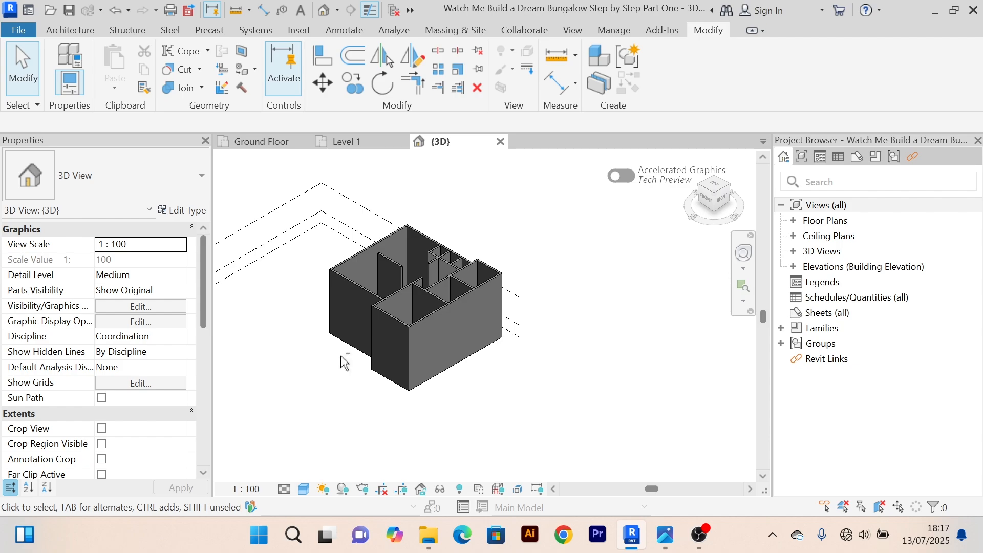
shift+middle_drag(344, 362, 389, 348)
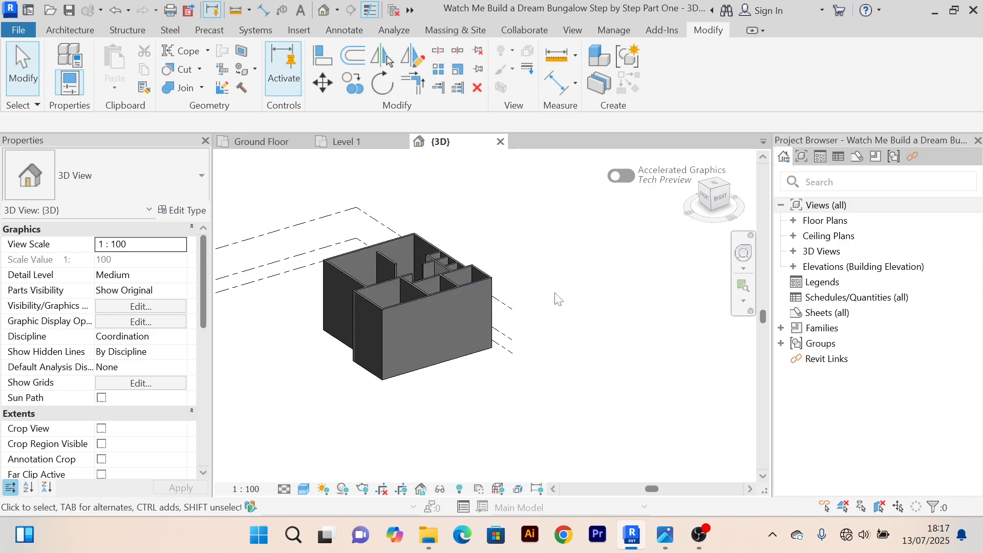
shift+middle_drag(496, 296, 520, 358)
scroll(494, 250, up, 2)
scroll(494, 254, down, 3)
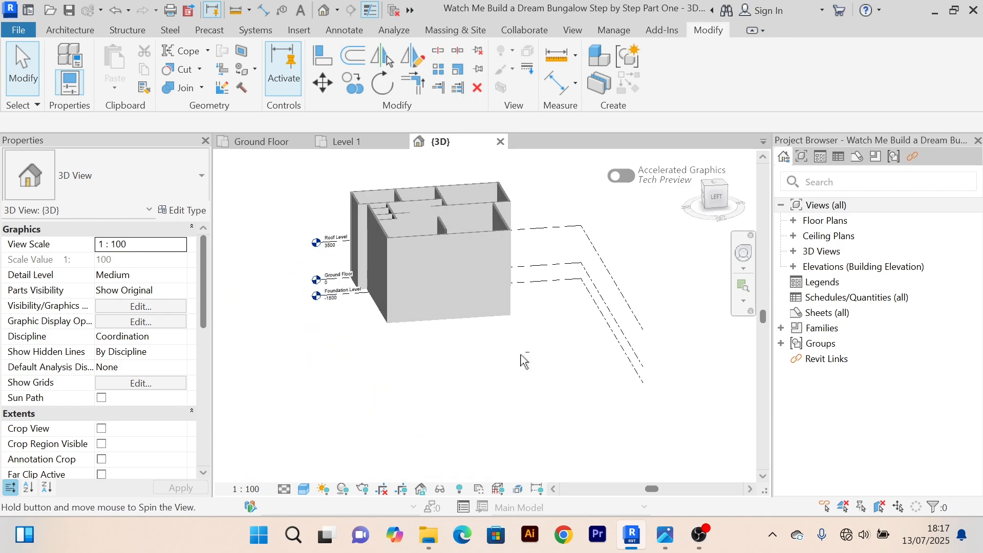
shift+middle_drag(439, 323, 450, 379)
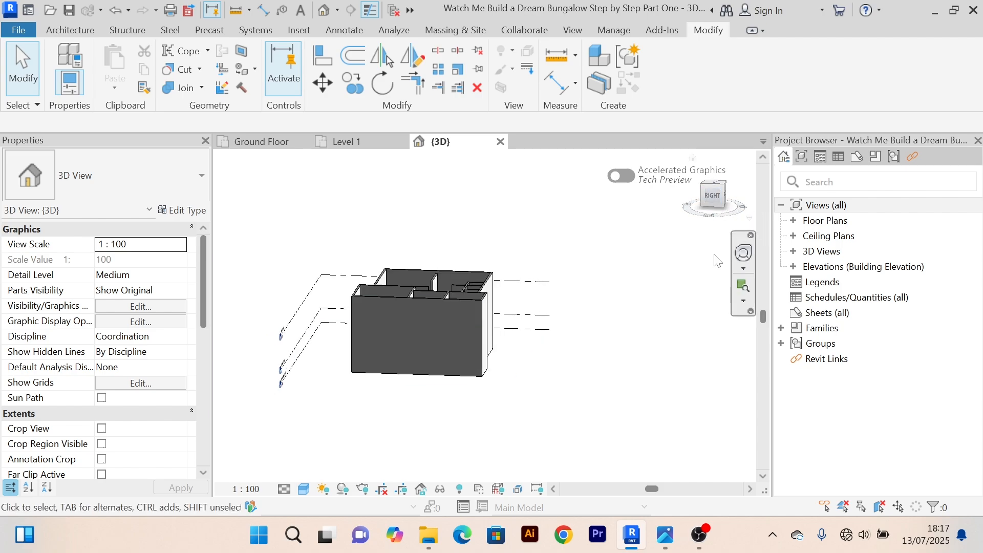
Step: View the walls from the back and left sides with the ViewCube, and orbit around them with the SteeringWheel
drag(715, 197, 649, 206)
click(727, 198)
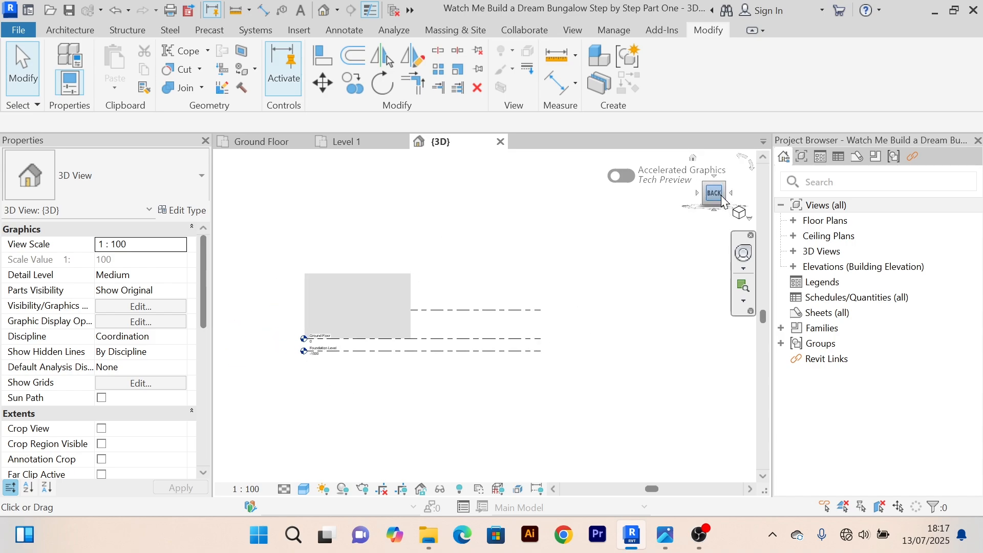
drag(727, 195, 679, 205)
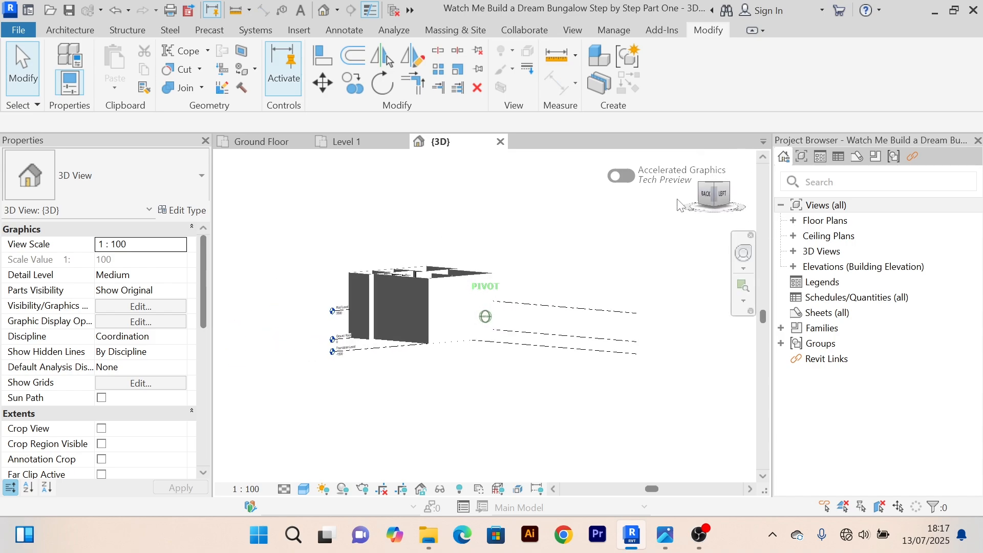
click(722, 194)
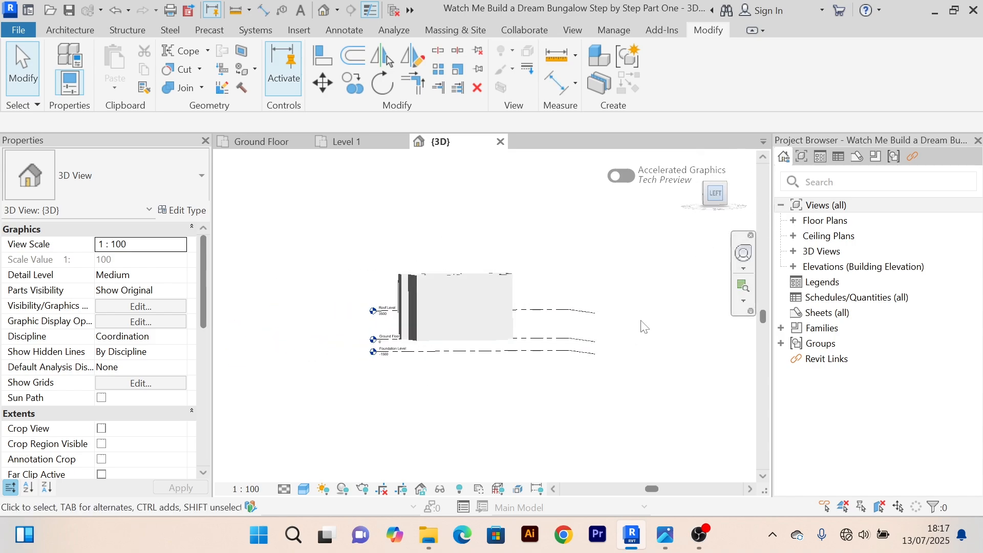
click(745, 253)
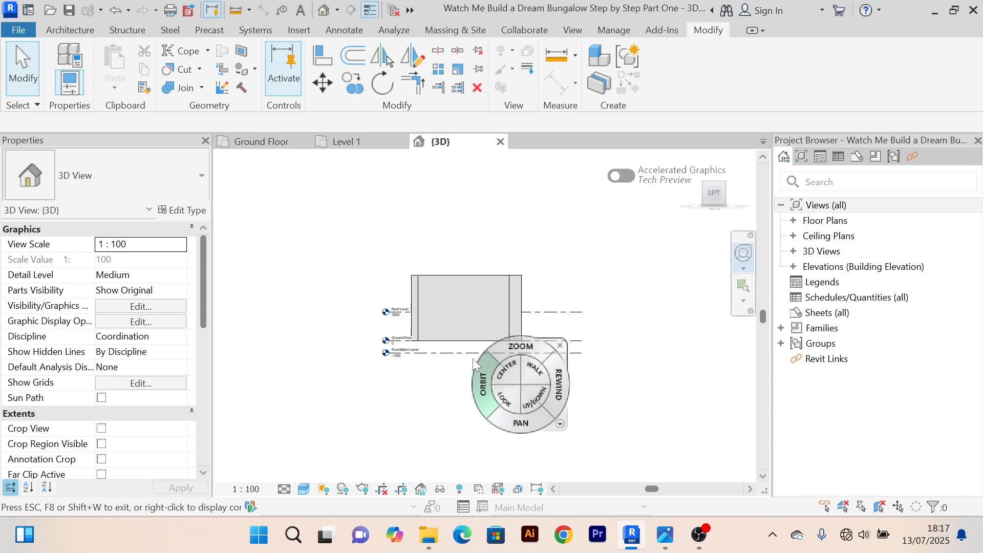
drag(472, 358, 535, 320)
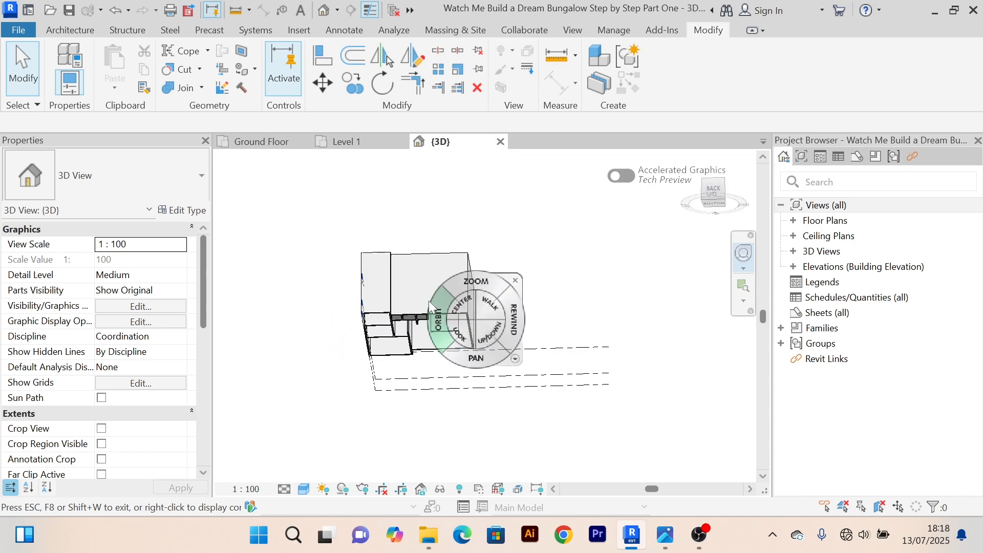
drag(430, 306, 682, 340)
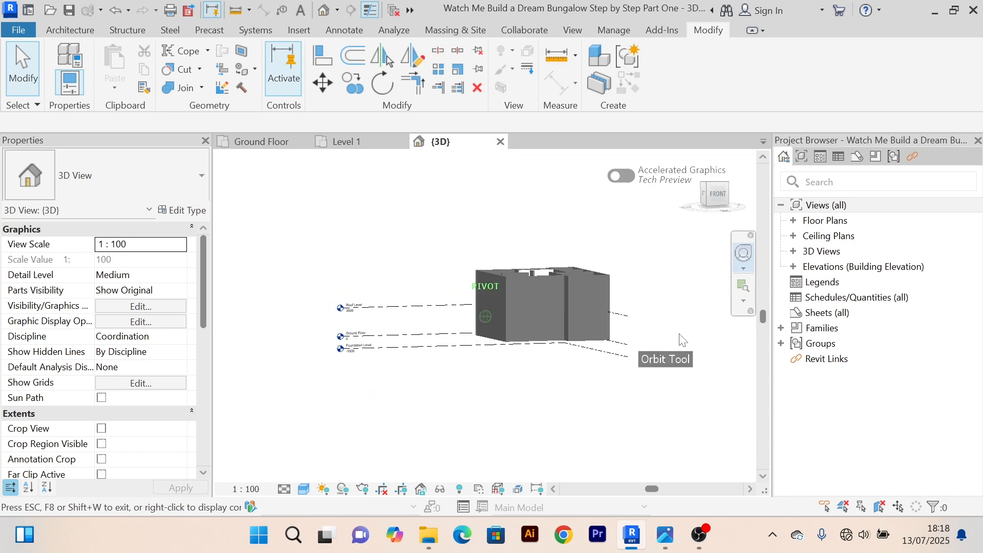
drag(513, 324, 402, 321)
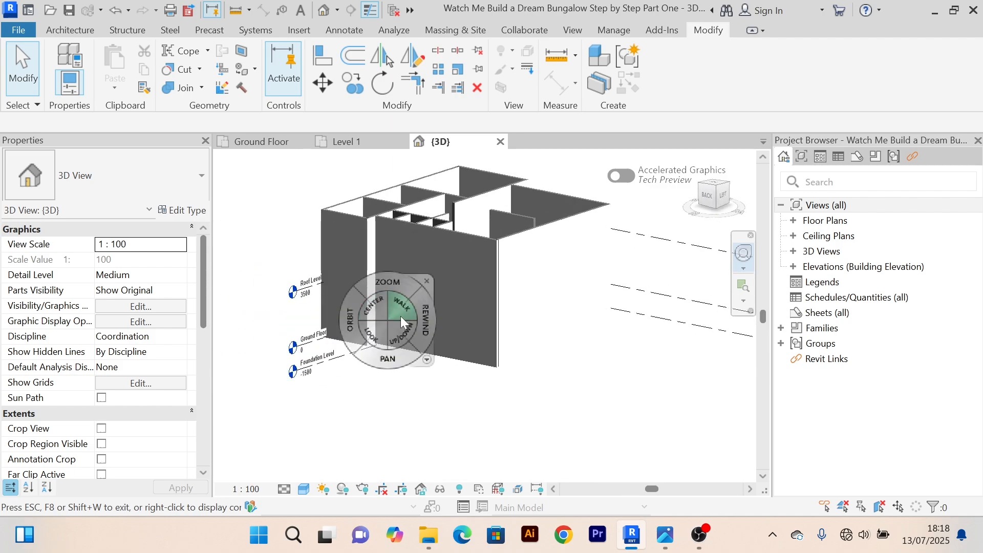
scroll(401, 322, down, 3)
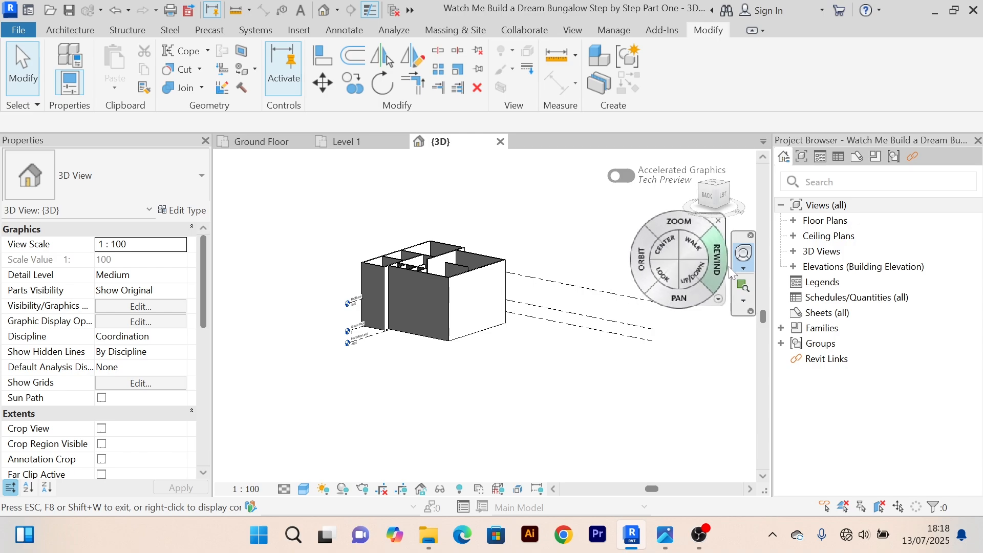
click(745, 255)
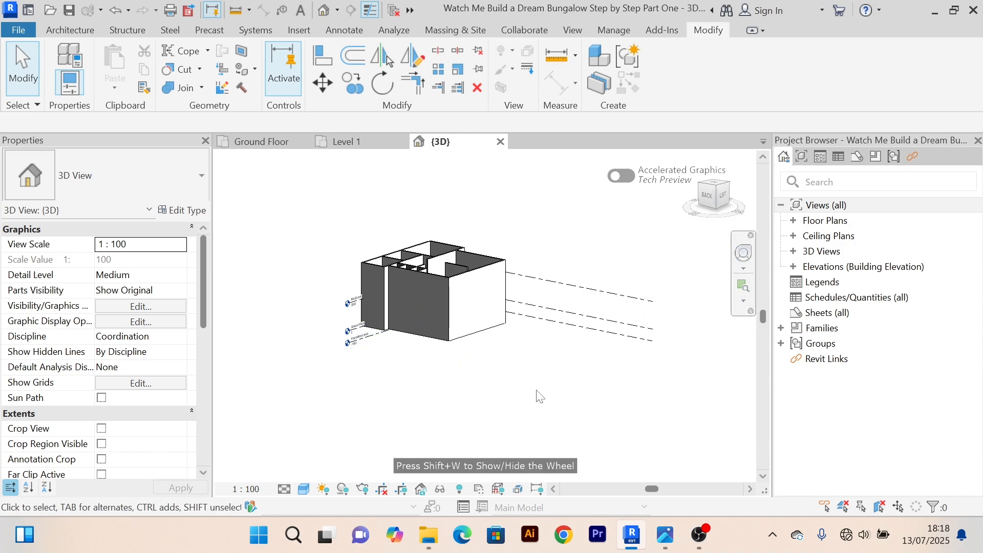
Step: Compare the height of the walls with the Roof Level, Ground Floor and Foundation Level lines
shift+middle_drag(538, 394, 520, 350)
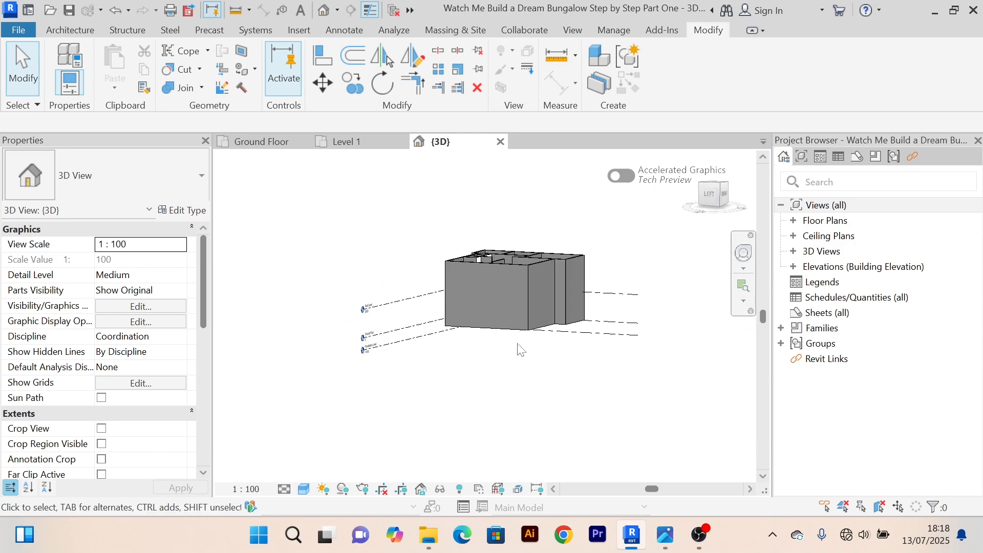
scroll(517, 344, up, 2)
shift+middle_drag(568, 373, 459, 363)
middle_drag(539, 366, 487, 397)
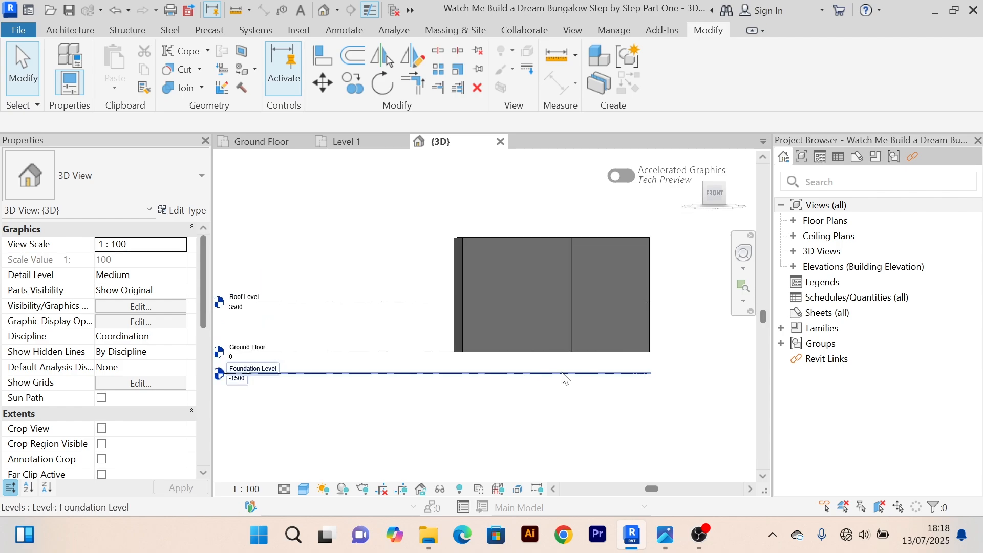
scroll(581, 368, down, 2)
shift+middle_drag(578, 383, 550, 442)
middle_drag(506, 429, 415, 379)
scroll(367, 336, up, 3)
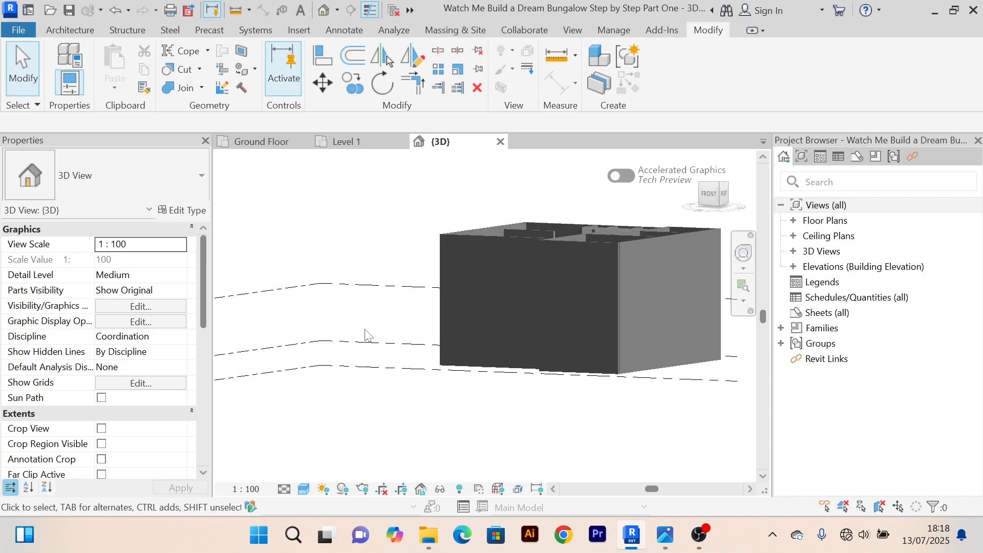
middle_drag(387, 323, 556, 312)
scroll(376, 322, up, 2)
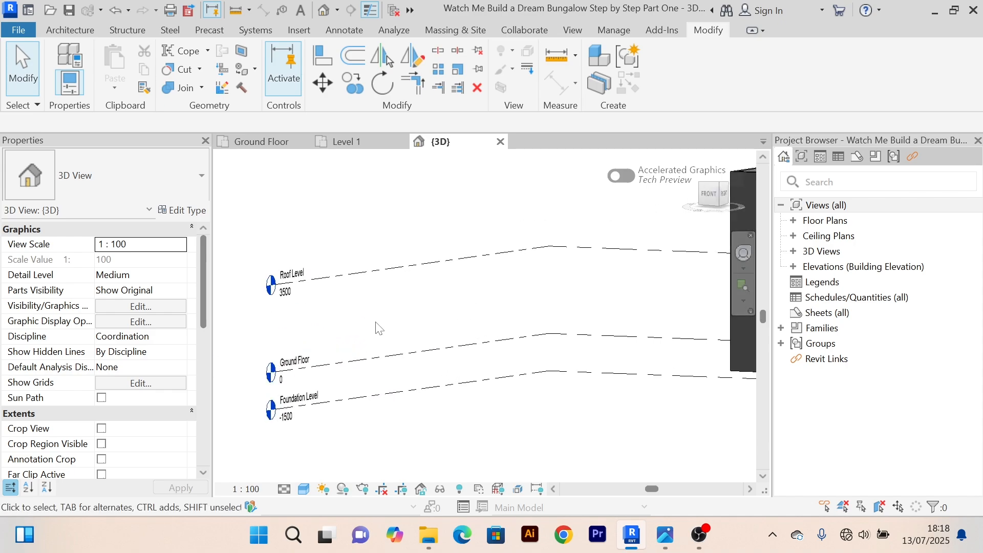
scroll(376, 323, down, 2)
middle_drag(339, 340, 260, 354)
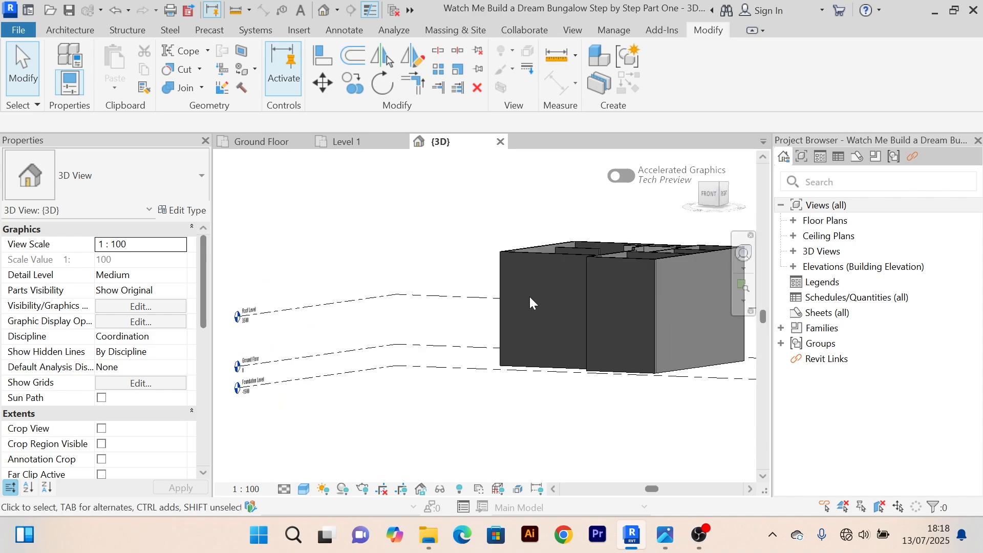
Step: Select all instances of the Main Wall 200mm type in the entire project and set their unconnected height to 3500
click(548, 256)
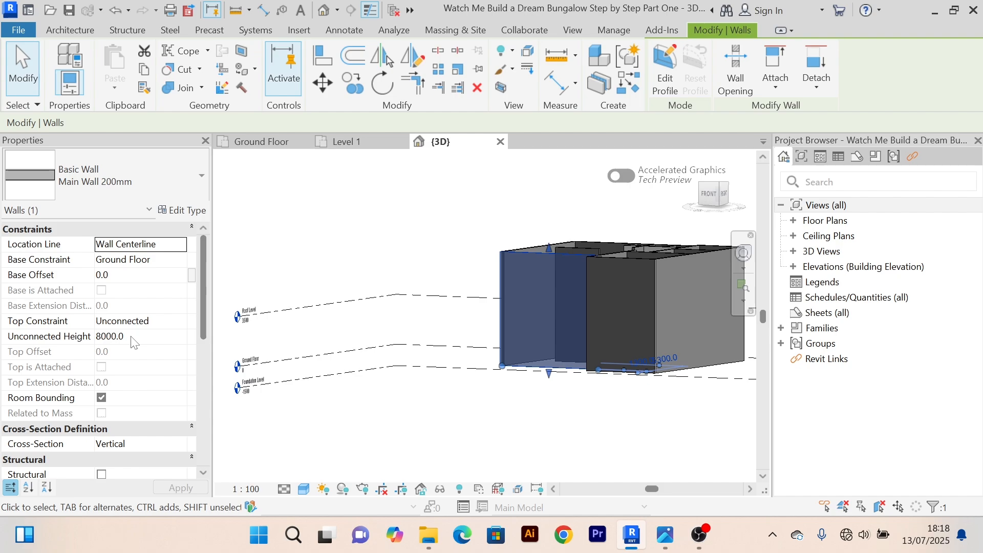
scroll(130, 342, down, 2)
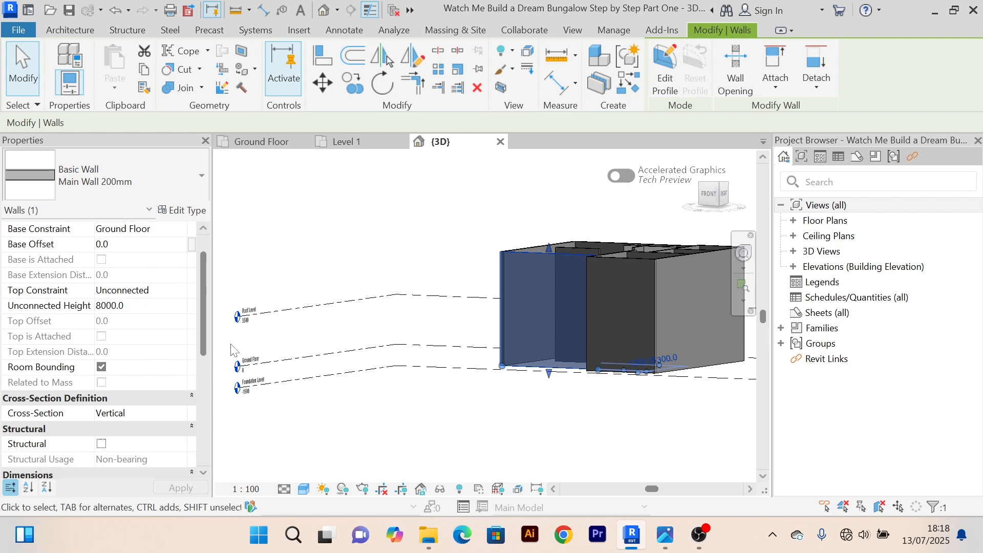
scroll(398, 269, down, 1)
middle_drag(398, 268, 358, 262)
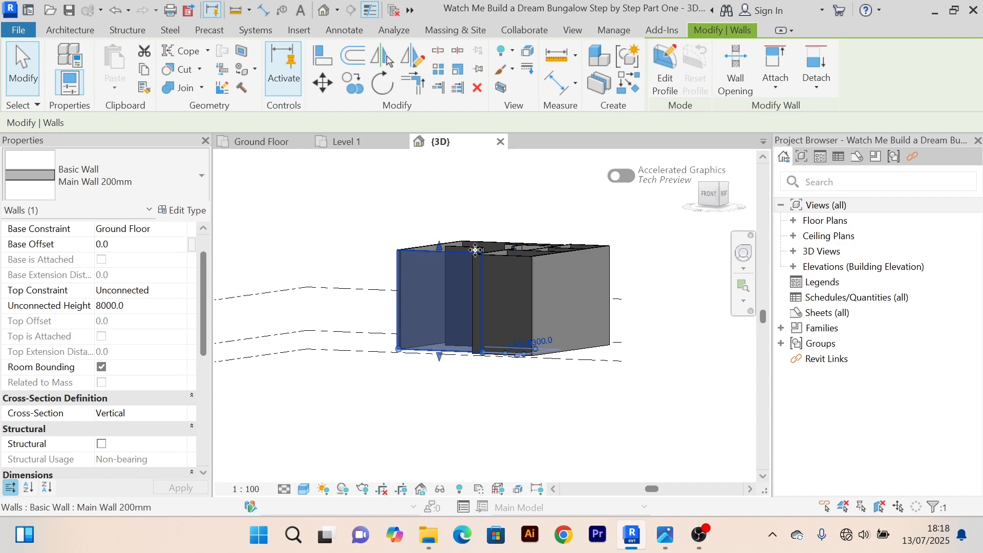
scroll(470, 266, up, 3)
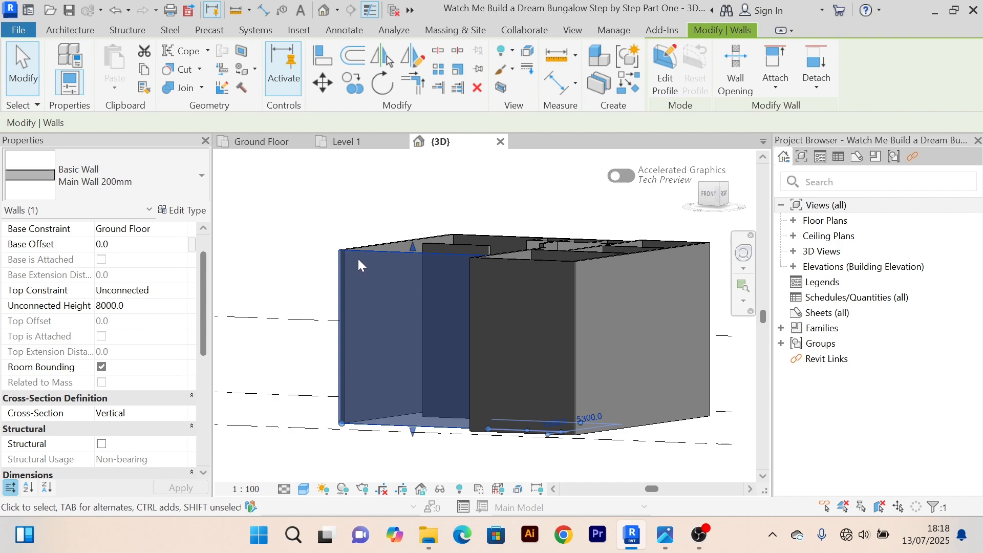
right_click(385, 283)
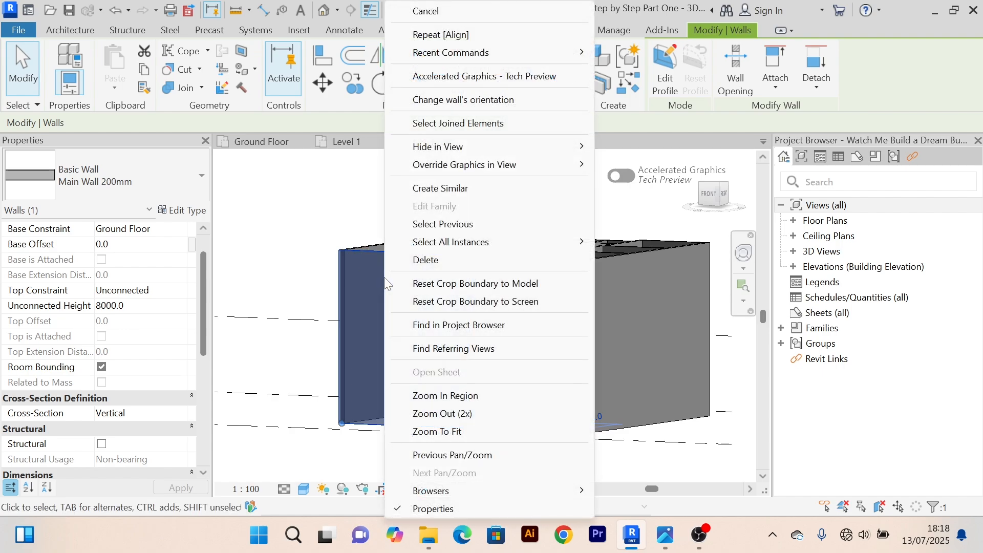
mouse_move(447, 244)
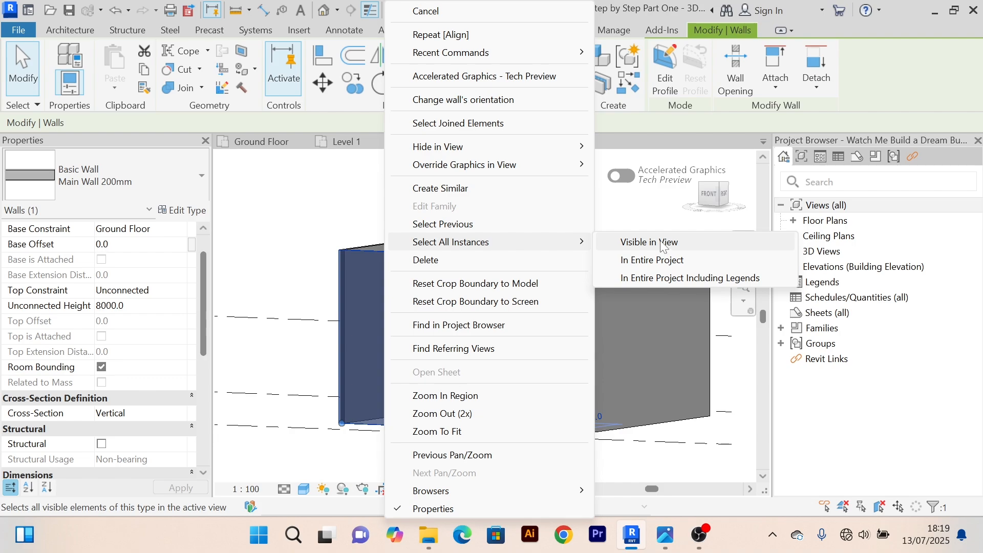
click(642, 258)
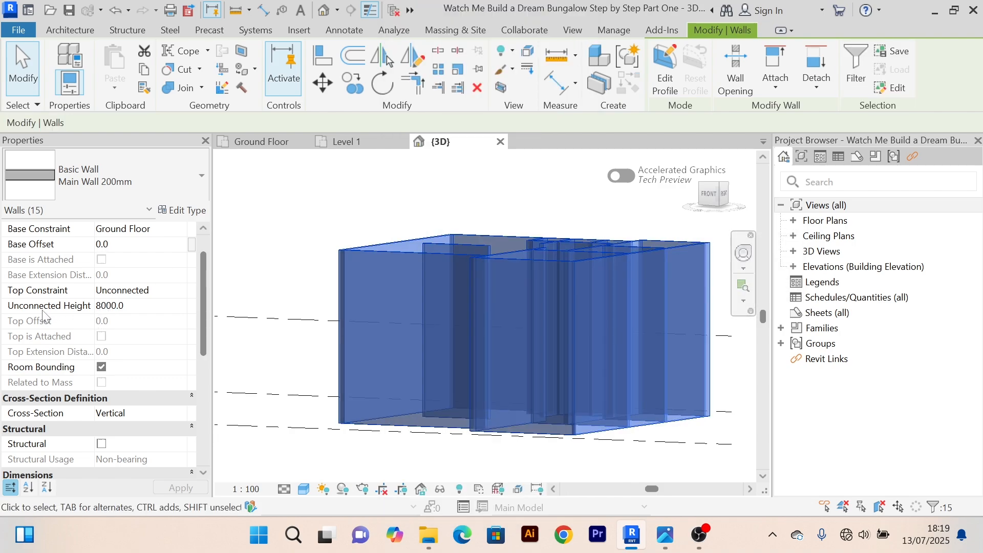
click(134, 306)
text(3500)
click(134, 306)
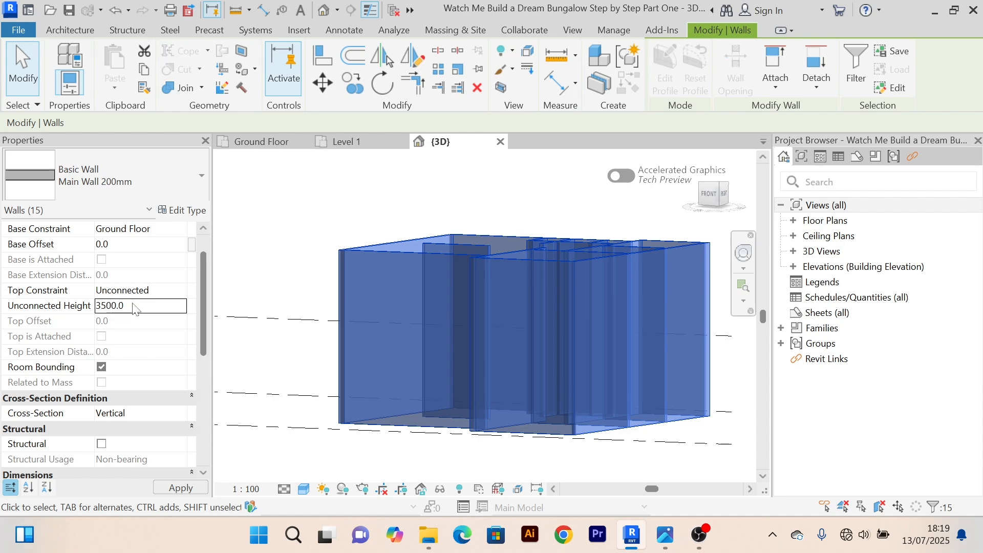
middle_drag(561, 286, 551, 229)
Step: Deselect the walls and check their top edges against the Roof Level line in the 3D view
middle_drag(499, 401, 556, 375)
scroll(499, 391, down, 2)
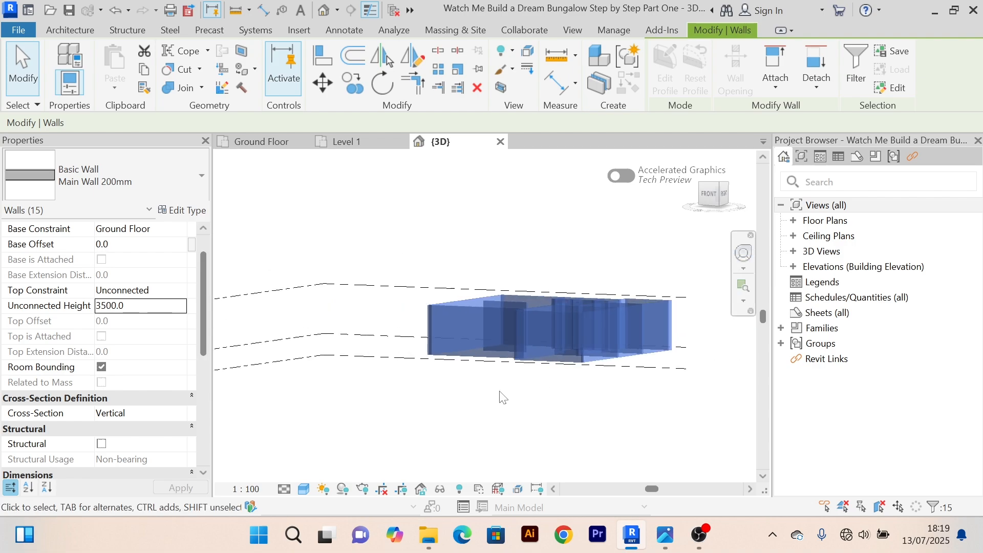
shift+middle_drag(502, 397, 671, 434)
scroll(523, 314, up, 2)
click(488, 231)
middle_drag(487, 229, 443, 193)
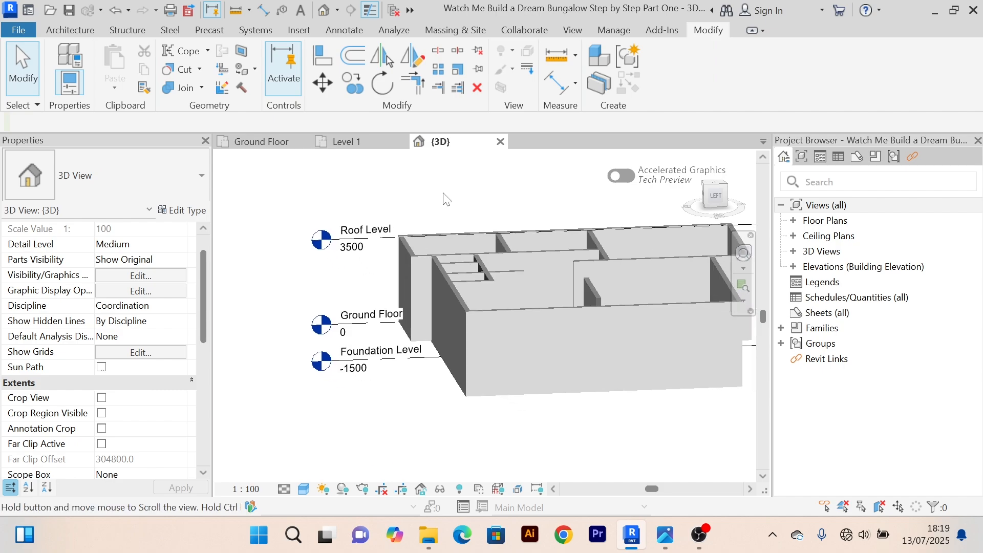
scroll(441, 220, up, 5)
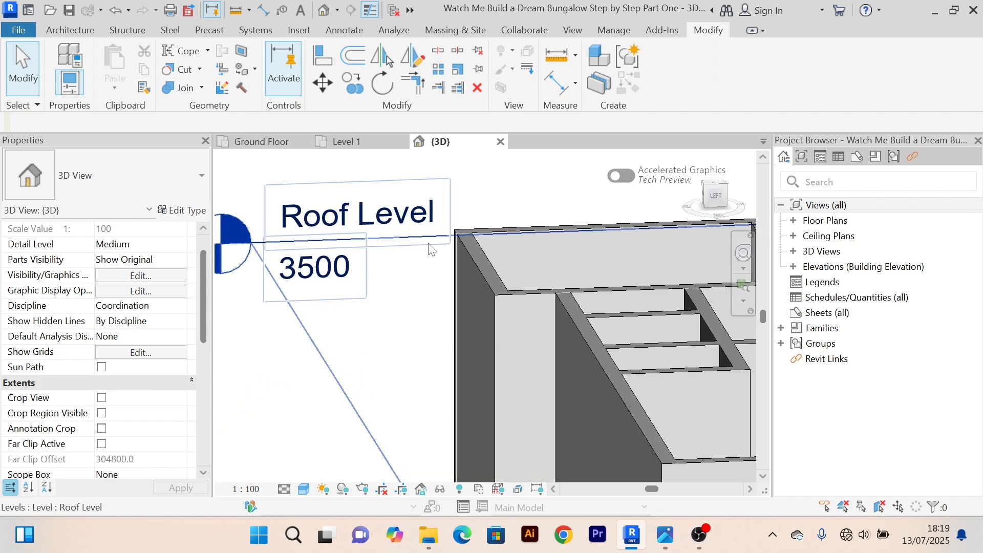
scroll(432, 249, down, 5)
mouse_move(487, 377)
middle_down()
mouse_move(402, 376)
mouse_move(361, 422)
middle_up()
scroll(506, 260, up, 3)
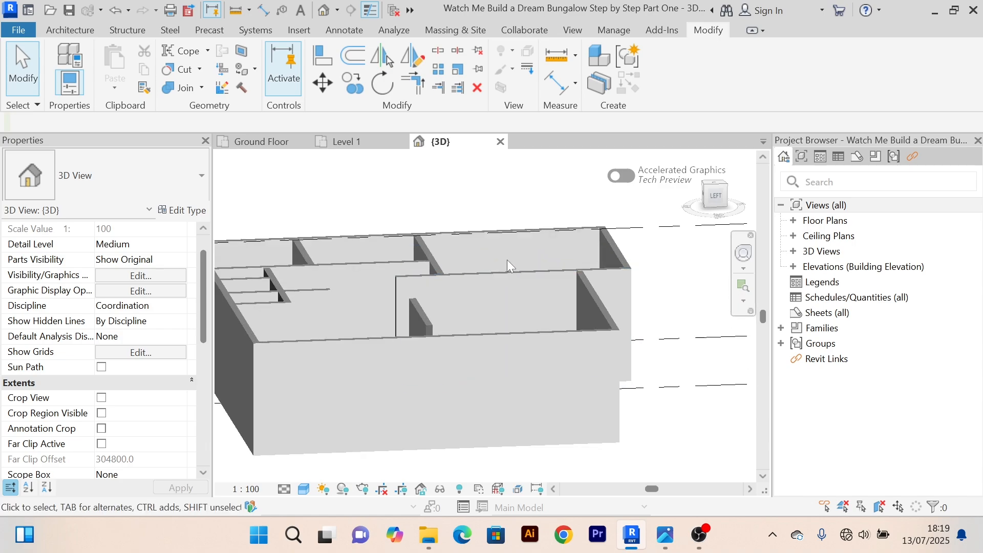
scroll(507, 259, down, 4)
scroll(472, 372, down, 2)
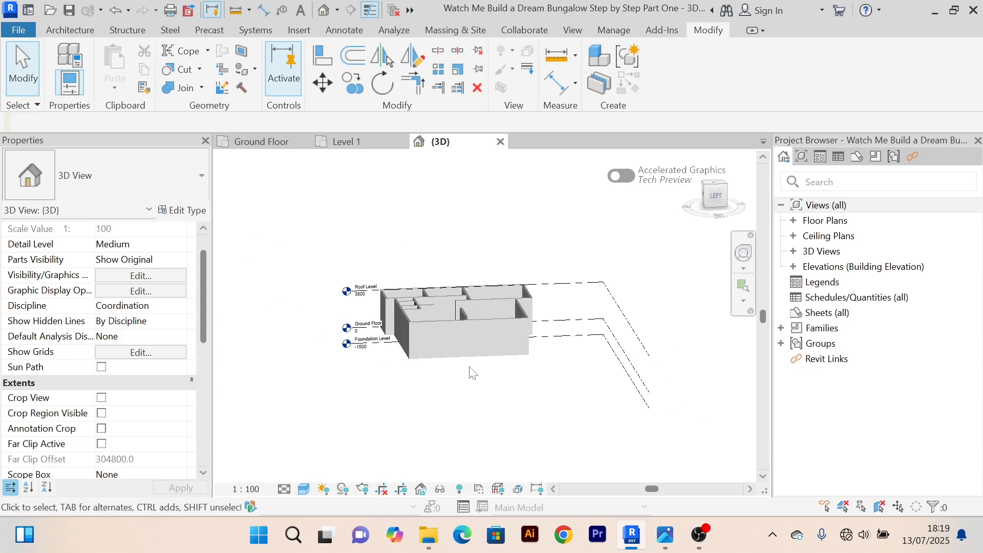
Step: Review the wall layout from above in 3D and return to the Ground Floor plan
shift+middle_drag(472, 372, 458, 407)
scroll(445, 384, up, 2)
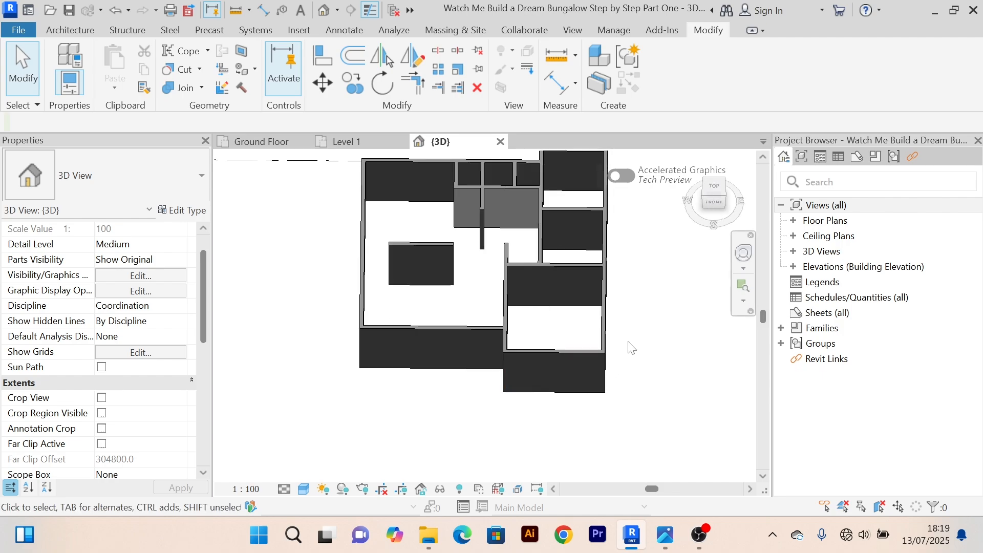
shift+middle_drag(631, 348, 616, 366)
scroll(600, 375, up, 3)
scroll(600, 374, down, 4)
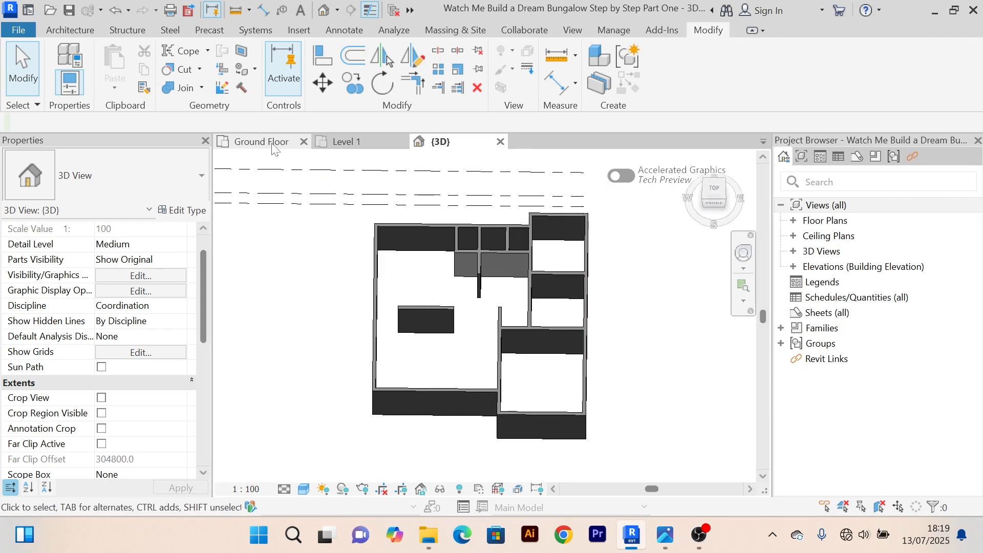
click(272, 145)
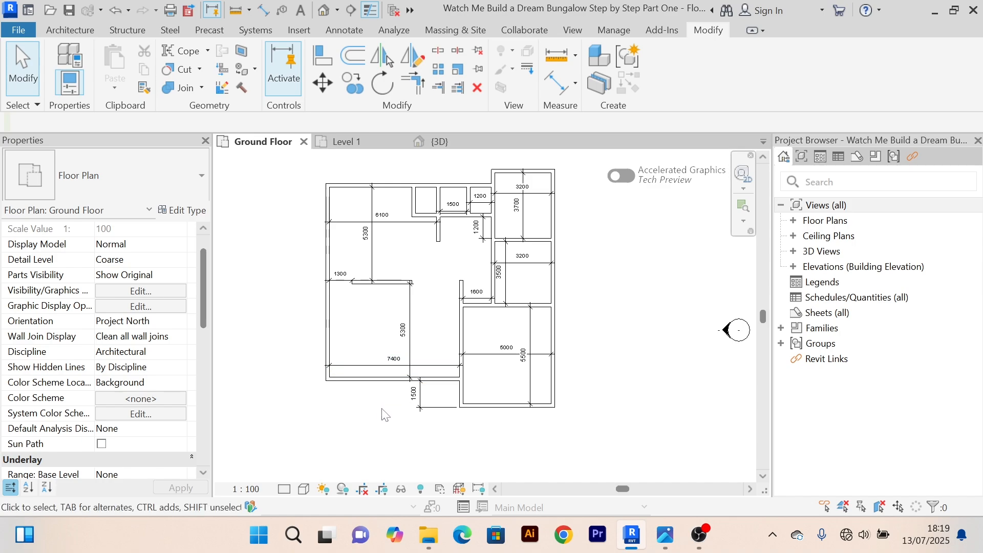